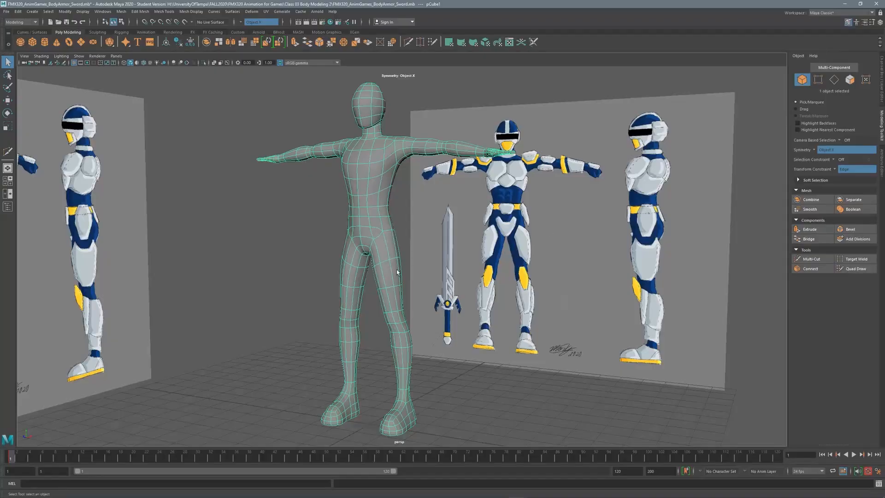
# Show the body mesh as faceted low-poly and frame it against the armor reference sheets.
pyautogui.press('1')
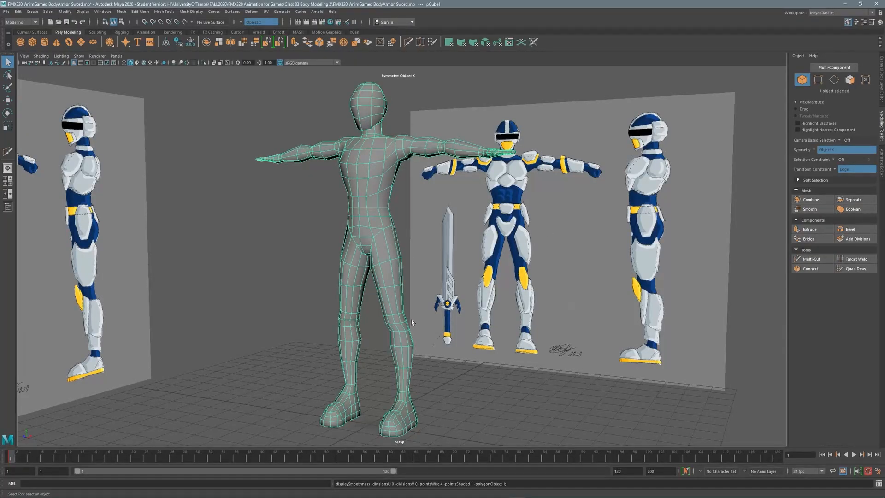
pyautogui.keyDown('alt'); pyautogui.moveTo(387, 311); pyautogui.dragTo(383, 272, button='middle'); pyautogui.keyUp('alt')
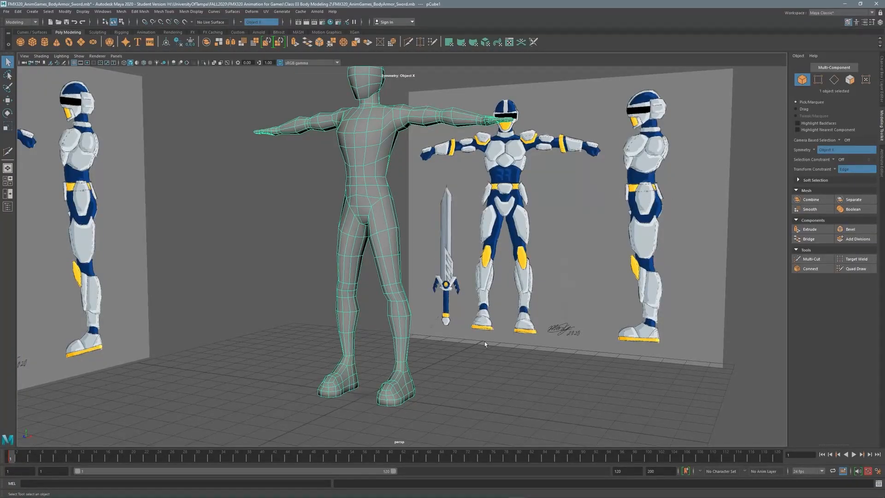
pyautogui.keyDown('alt'); pyautogui.moveTo(370, 146); pyautogui.dragTo(395, 217, button='middle'); pyautogui.keyUp('alt')
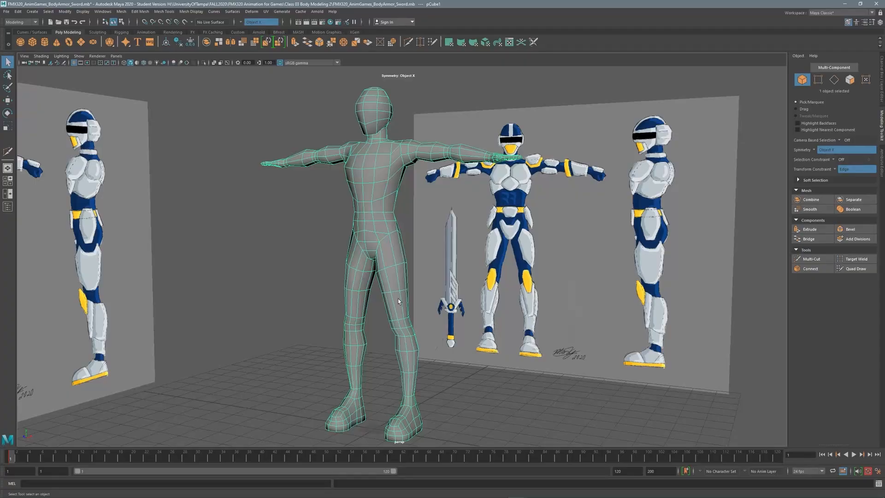
pyautogui.keyDown('alt'); pyautogui.moveTo(397, 297); pyautogui.dragTo(402, 263, button='middle'); pyautogui.keyUp('alt')
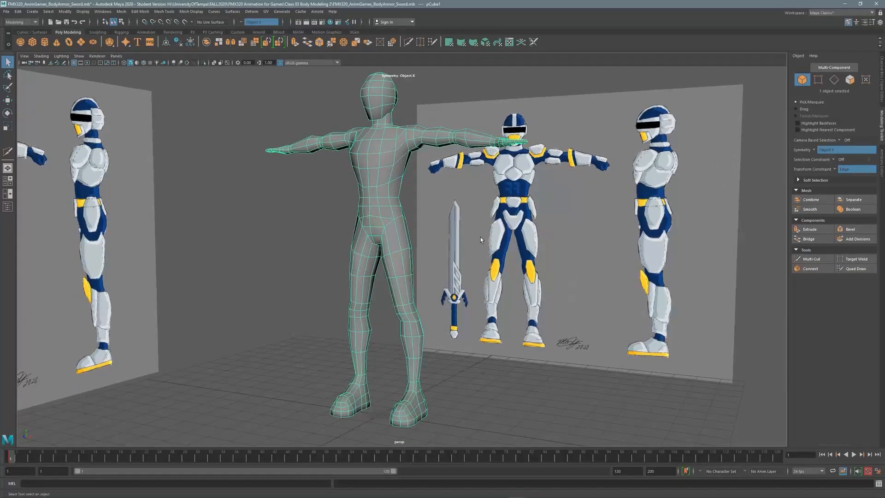
pyautogui.keyDown('alt'); pyautogui.moveTo(377, 349); pyautogui.dragTo(371, 284, button='middle'); pyautogui.keyUp('alt')
pyautogui.moveTo(386, 244)
pyautogui.keyDown('alt'); pyautogui.mouseDown()
pyautogui.moveTo(371, 254)
pyautogui.moveTo(386, 244)
pyautogui.mouseUp(); pyautogui.keyUp('alt')
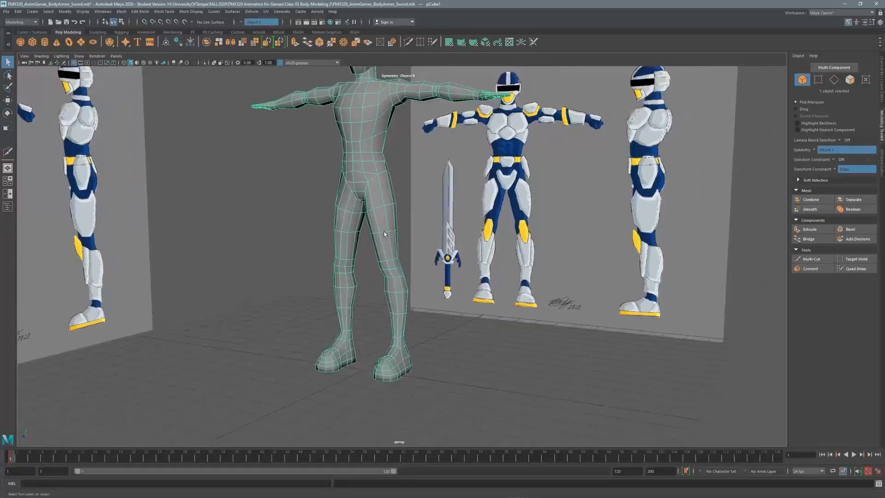
pyautogui.keyDown('alt'); pyautogui.moveTo(386, 244); pyautogui.dragTo(388, 282, button='middle'); pyautogui.keyUp('alt')
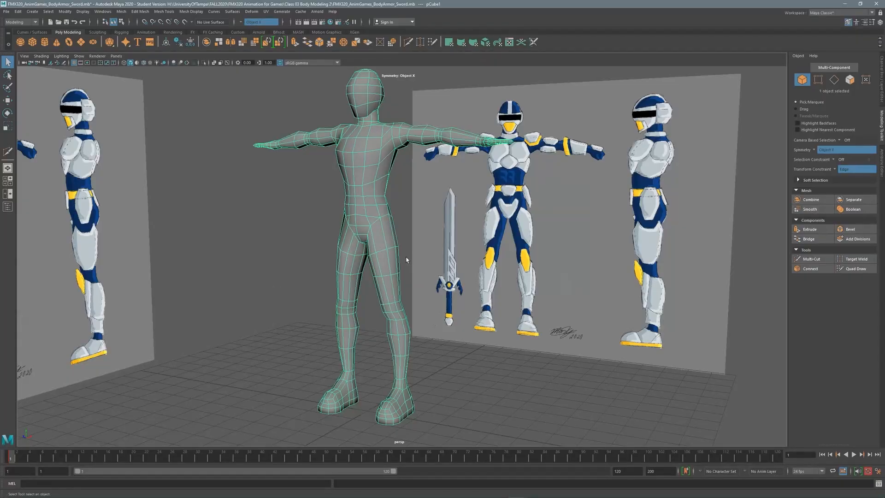
# Switch to a full front view zoomed in on the figure's hips.
pyautogui.keyDown('alt'); pyautogui.moveTo(386, 219); pyautogui.dragTo(395, 162, button='middle'); pyautogui.keyUp('alt')
pyautogui.keyDown('alt'); pyautogui.moveTo(393, 302); pyautogui.dragTo(433, 303, button='right'); pyautogui.keyUp('alt')
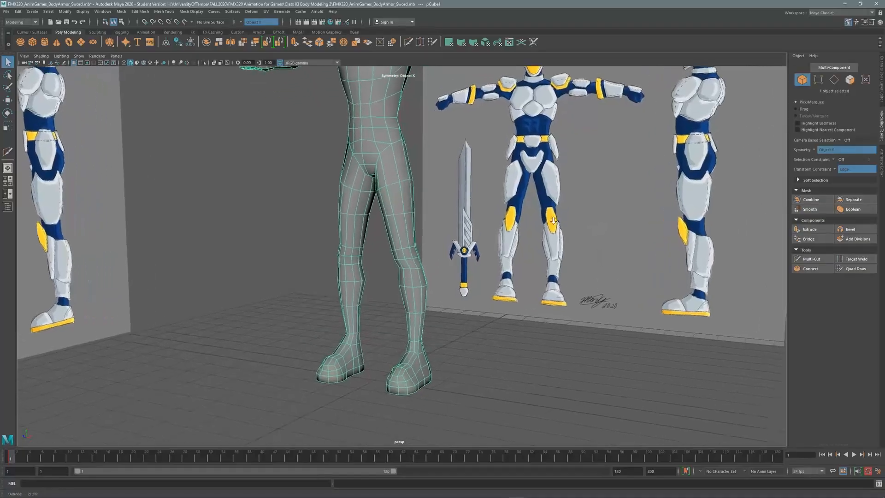
pyautogui.keyDown('alt'); pyautogui.moveTo(379, 227); pyautogui.dragTo(412, 305, button='middle'); pyautogui.keyUp('alt')
pyautogui.keyDown('alt'); pyautogui.moveTo(412, 304); pyautogui.dragTo(457, 305, button='right'); pyautogui.keyUp('alt')
pyautogui.keyDown('alt'); pyautogui.moveTo(392, 229); pyautogui.dragTo(450, 230); pyautogui.keyUp('alt')
pyautogui.press('space')
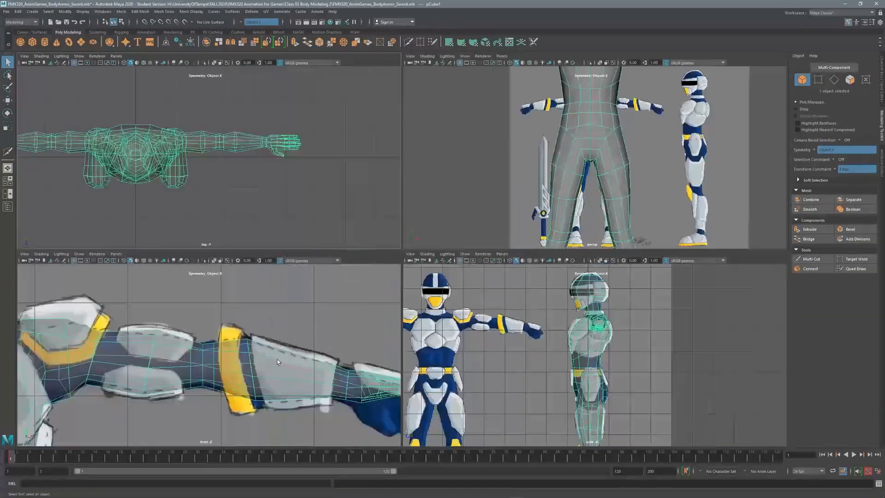
pyautogui.press('space')
pyautogui.keyDown('alt'); pyautogui.moveTo(277, 358); pyautogui.dragTo(557, 220, button='middle'); pyautogui.keyUp('alt')
pyautogui.keyDown('alt'); pyautogui.moveTo(345, 379); pyautogui.dragTo(393, 252, button='middle'); pyautogui.keyUp('alt')
pyautogui.keyDown('alt'); pyautogui.moveTo(382, 410); pyautogui.dragTo(400, 89, button='middle'); pyautogui.keyUp('alt')
pyautogui.keyDown('alt'); pyautogui.moveTo(507, 270); pyautogui.dragTo(411, 269, button='right'); pyautogui.keyUp('alt')
pyautogui.keyDown('alt'); pyautogui.moveTo(411, 270); pyautogui.dragTo(405, 281, button='middle'); pyautogui.keyUp('alt')
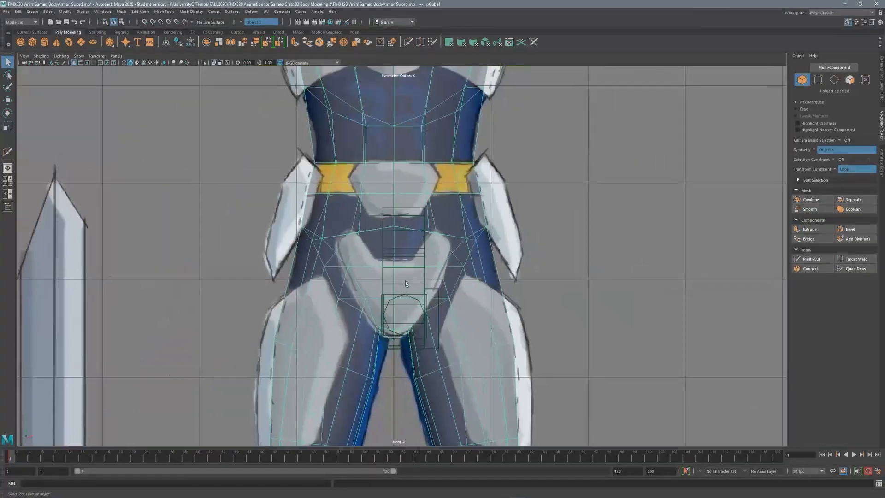
pyautogui.keyDown('alt'); pyautogui.moveTo(613, 157); pyautogui.dragTo(710, 157, button='right'); pyautogui.keyUp('alt')
pyautogui.keyDown('alt'); pyautogui.moveTo(505, 221); pyautogui.dragTo(559, 215, button='middle'); pyautogui.keyUp('alt')
pyautogui.keyDown('alt'); pyautogui.moveTo(559, 216); pyautogui.dragTo(586, 216, button='right'); pyautogui.keyUp('alt')
pyautogui.keyDown('alt'); pyautogui.moveTo(449, 191); pyautogui.dragTo(393, 214, button='middle'); pyautogui.keyUp('alt')
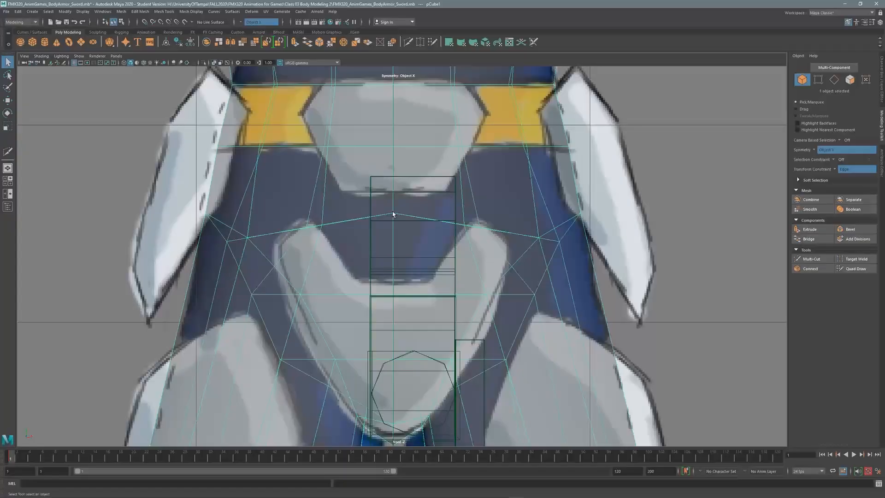
# Slide the centre and adjacent lower-torso vertices down to follow the reference V shape.
pyautogui.click(213, 63)
pyautogui.press('F9')
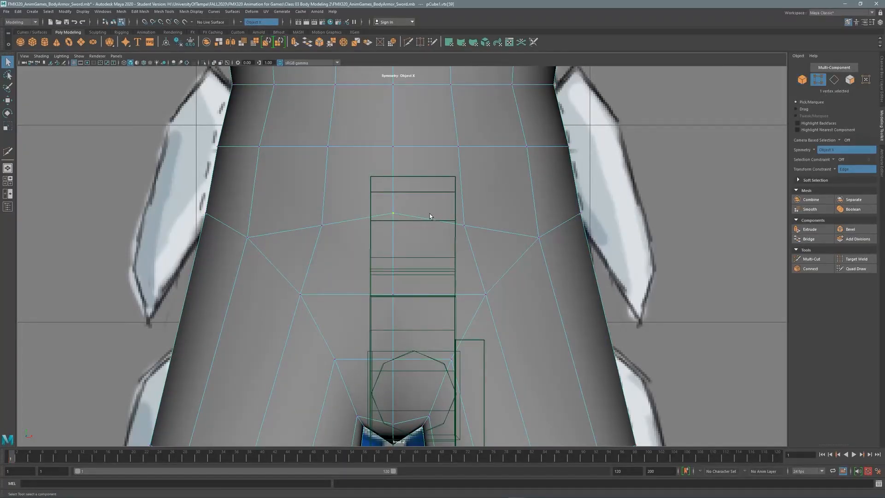
pyautogui.press('w')
pyautogui.moveTo(397, 191); pyautogui.dragTo(400, 227)
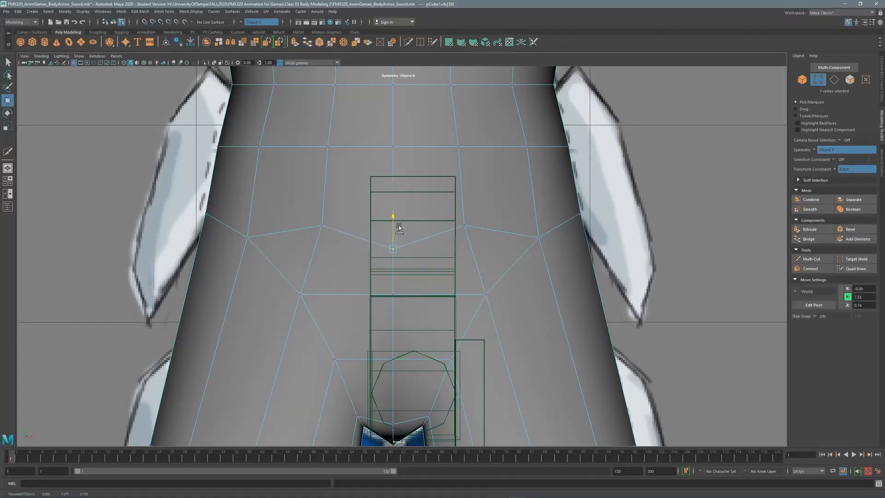
pyautogui.click(320, 227)
pyautogui.moveTo(321, 208); pyautogui.dragTo(322, 222)
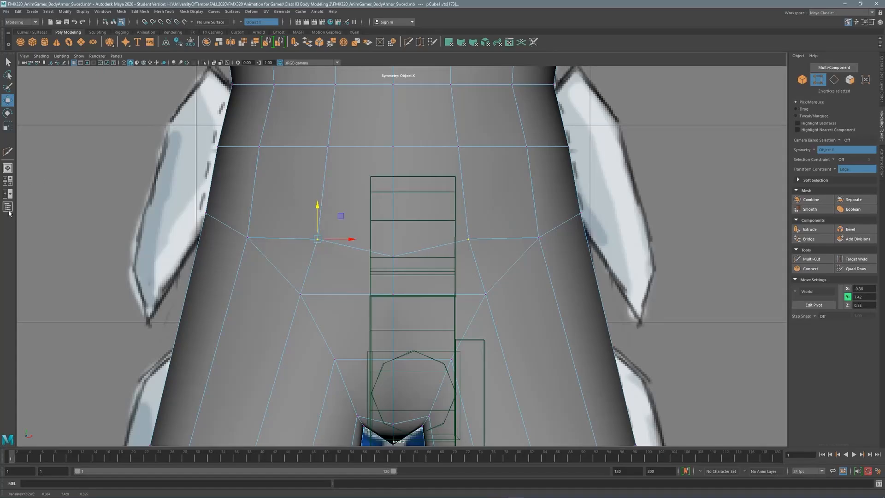
# Hide the perspective camera, then slide the hip vertex pair up to the reference line in X-ray.
pyautogui.click(9, 210)
pyautogui.click(8, 62)
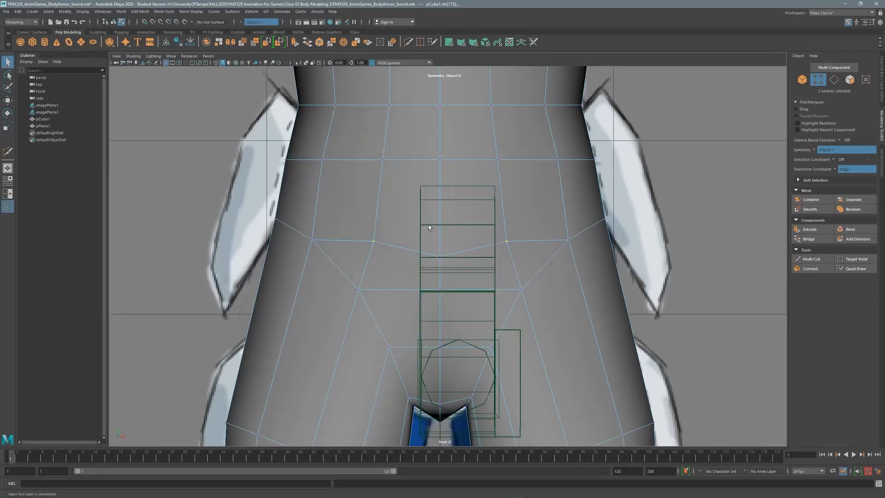
pyautogui.hotkey('ctrl', 'h')
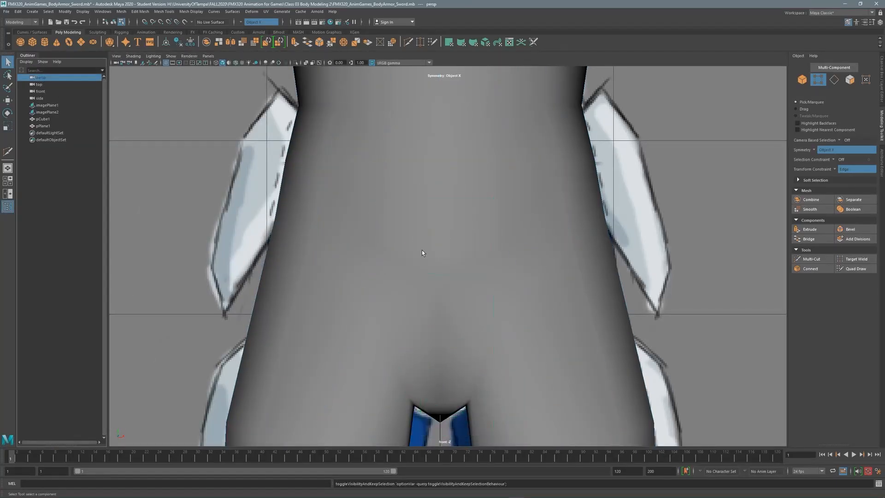
pyautogui.click(441, 257)
pyautogui.click(8, 210)
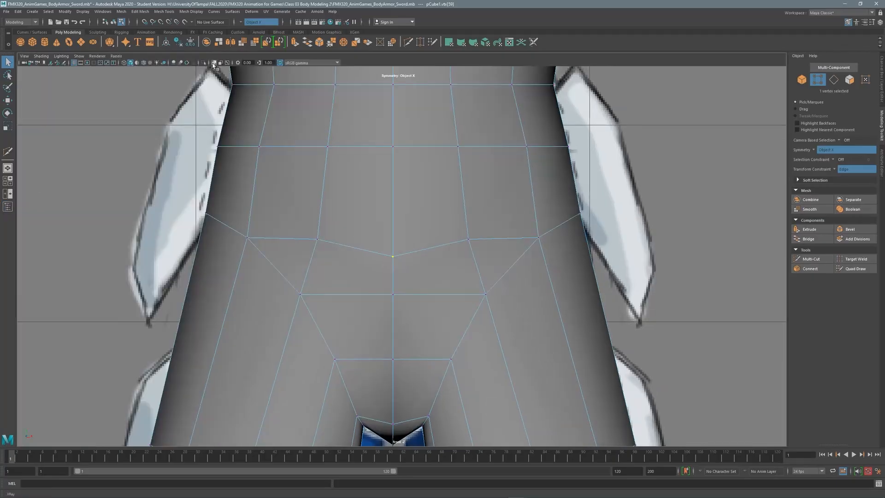
pyautogui.hotkey('alt', 'a')
pyautogui.keyDown('alt'); pyautogui.moveTo(366, 246); pyautogui.dragTo(259, 225, button='middle'); pyautogui.keyUp('alt')
pyautogui.press('w')
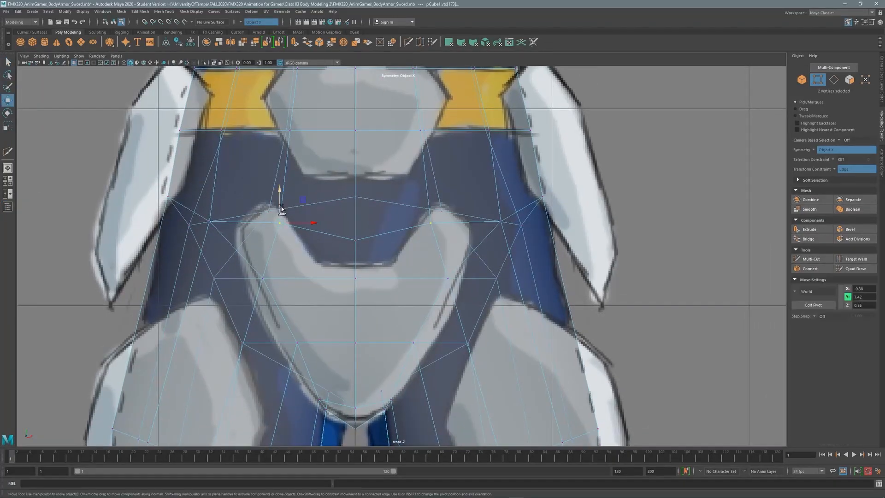
pyautogui.moveTo(281, 199); pyautogui.dragTo(277, 183)
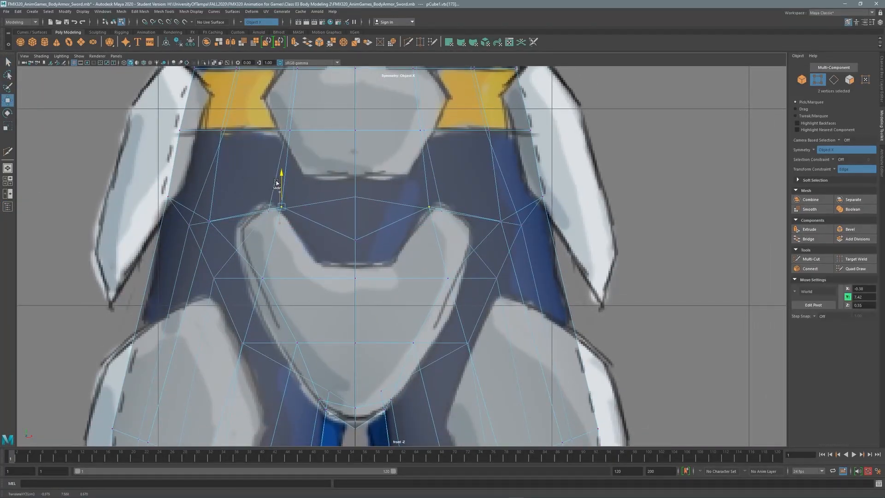
# Select the chest V, horizontal, lower V and crotch edge loops around the hips.
pyautogui.keyDown('alt'); pyautogui.moveTo(276, 183); pyautogui.dragTo(259, 168, button='middle'); pyautogui.keyUp('alt')
pyautogui.press('F10')
pyautogui.doubleClick(364, 211)
pyautogui.doubleClick(379, 263)
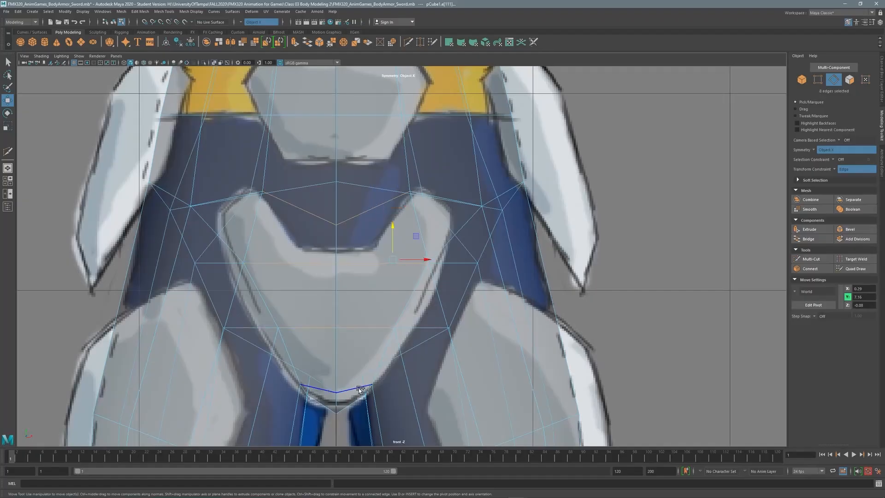
pyautogui.keyDown('shift'); pyautogui.click(360, 389); pyautogui.keyUp('shift')
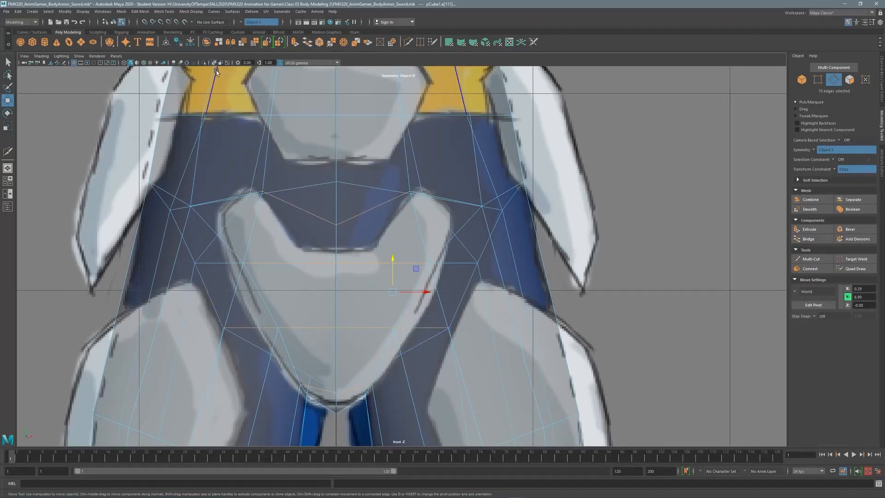
pyautogui.hotkey('alt', 'x')
pyautogui.keyDown('shift'); pyautogui.click(350, 405); pyautogui.keyUp('shift')
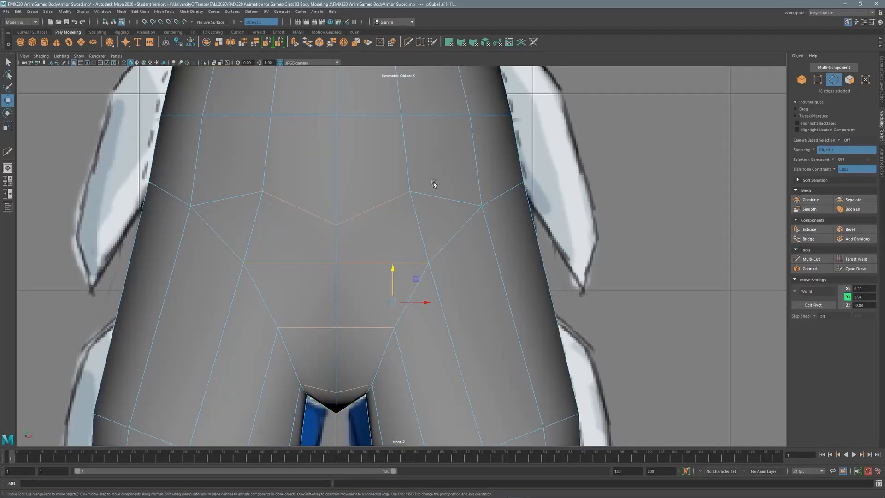
pyautogui.press('space')
pyautogui.press('space')
pyautogui.keyDown('alt'); pyautogui.moveTo(466, 222); pyautogui.dragTo(310, 203); pyautogui.keyUp('alt')
pyautogui.keyDown('shift'); pyautogui.click(414, 203); pyautogui.keyUp('shift')
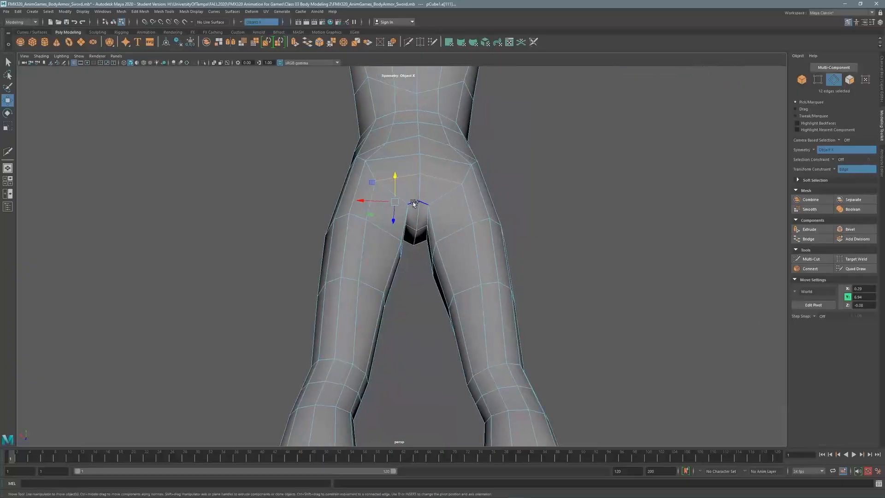
pyautogui.keyDown('alt'); pyautogui.moveTo(415, 204); pyautogui.dragTo(544, 191); pyautogui.keyUp('alt')
pyautogui.keyDown('shift'); pyautogui.click(440, 209); pyautogui.keyUp('shift')
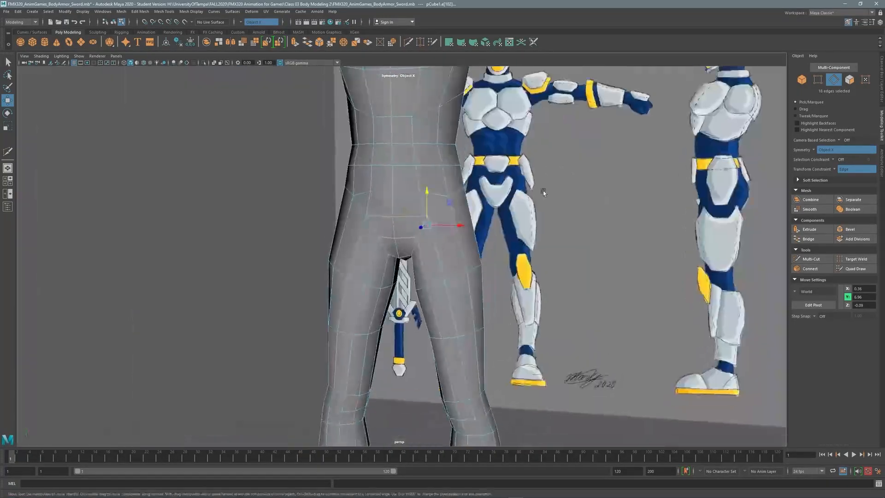
# Connect the selected edges to add new edge loops running through the hip area.
pyautogui.click(812, 268)
pyautogui.press('q')
pyautogui.keyDown('alt'); pyautogui.moveTo(393, 183); pyautogui.dragTo(554, 175, button='right'); pyautogui.keyUp('alt')
pyautogui.keyDown('alt'); pyautogui.moveTo(419, 216); pyautogui.dragTo(422, 269, button='middle'); pyautogui.keyUp('alt')
pyautogui.press('space')
pyautogui.press('space')
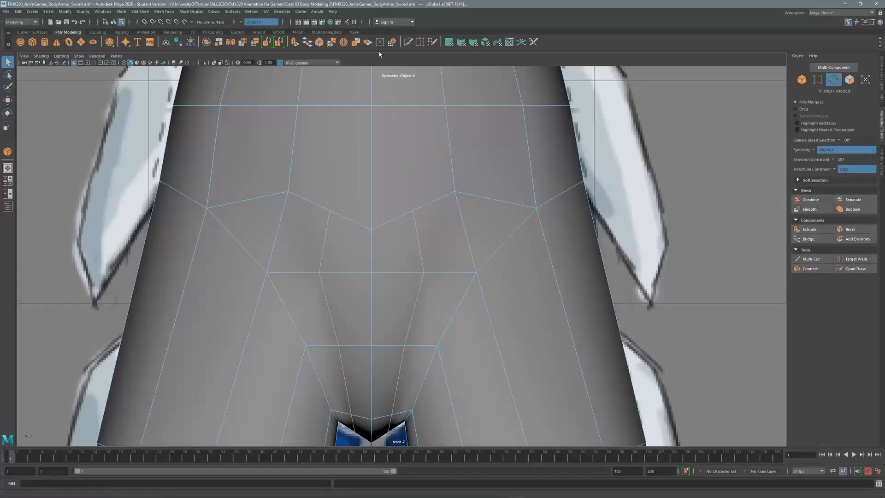
# In X-ray front view, slide hip vertex pairs along their edges toward the reference outline.
pyautogui.hotkey('alt', 'x')
pyautogui.press('F9')
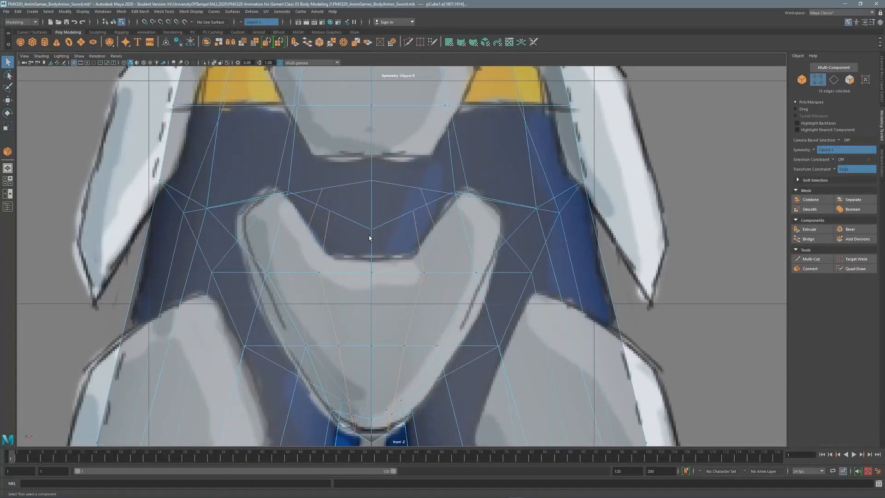
pyautogui.press('w')
pyautogui.click(421, 189)
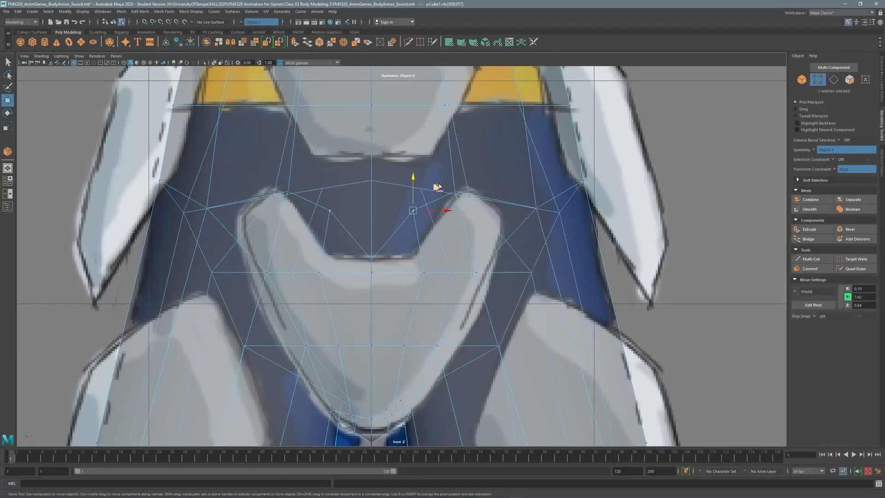
pyautogui.moveTo(436, 188); pyautogui.dragTo(437, 236)
pyautogui.moveTo(457, 192); pyautogui.dragTo(497, 187)
pyautogui.keyDown('alt'); pyautogui.moveTo(462, 280); pyautogui.dragTo(456, 200, button='middle'); pyautogui.keyUp('alt')
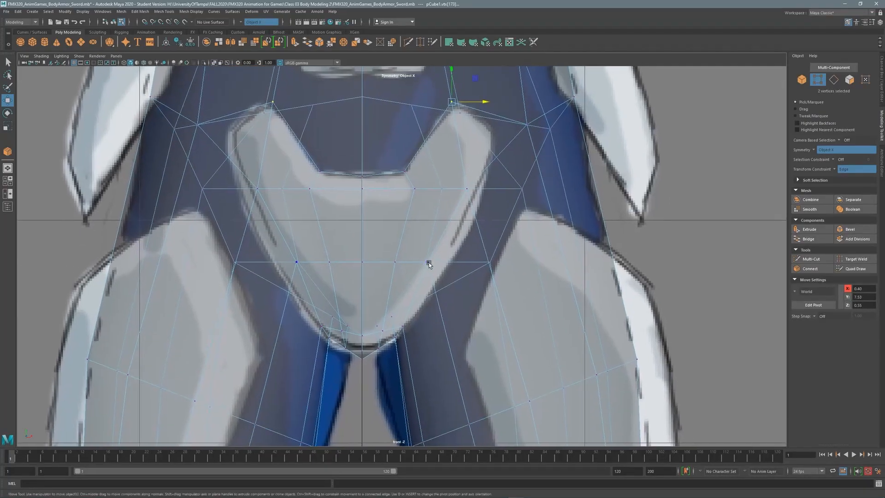
pyautogui.click(428, 262)
pyautogui.hotkey('ctrl', 'z')
pyautogui.moveTo(462, 263); pyautogui.dragTo(462, 267)
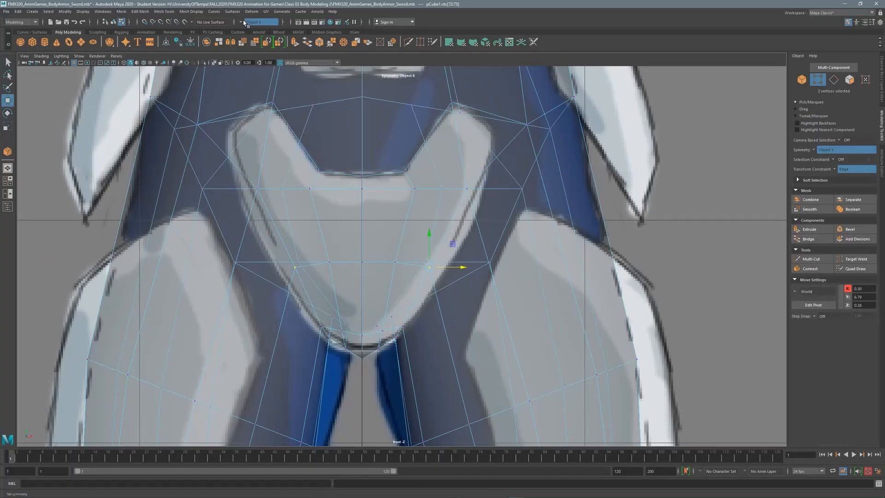
# Turn off the Move tool's edge constraint and move the vertex pair freely to the reference.
pyautogui.doubleClick(7, 100)
pyautogui.click(147, 203)
pyautogui.click(159, 205)
pyautogui.click(246, 117)
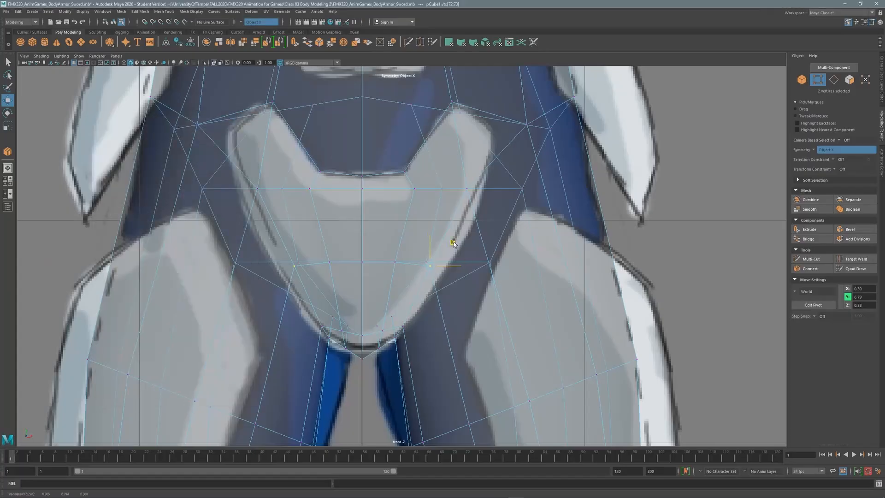
pyautogui.moveTo(453, 243); pyautogui.dragTo(475, 240)
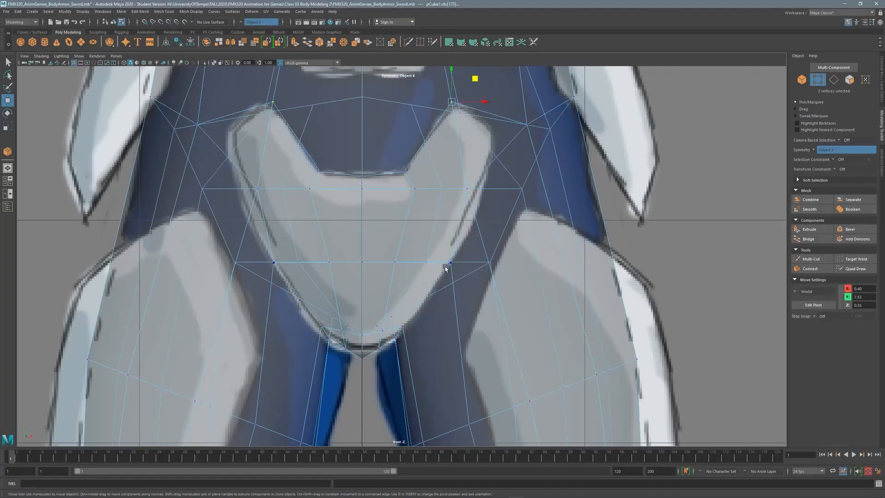
# Widen the middle hip vertices and pull the upper outer pair inward to match the outline.
pyautogui.click(406, 326)
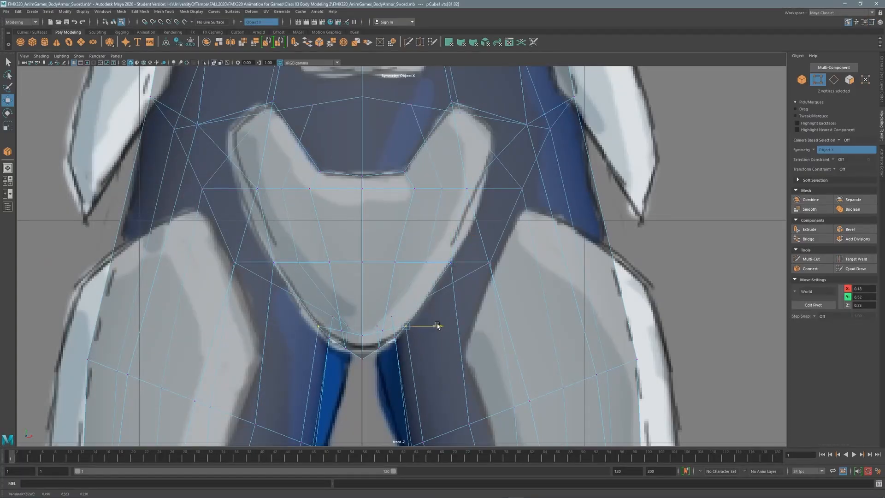
pyautogui.click(214, 63)
pyautogui.click(214, 63)
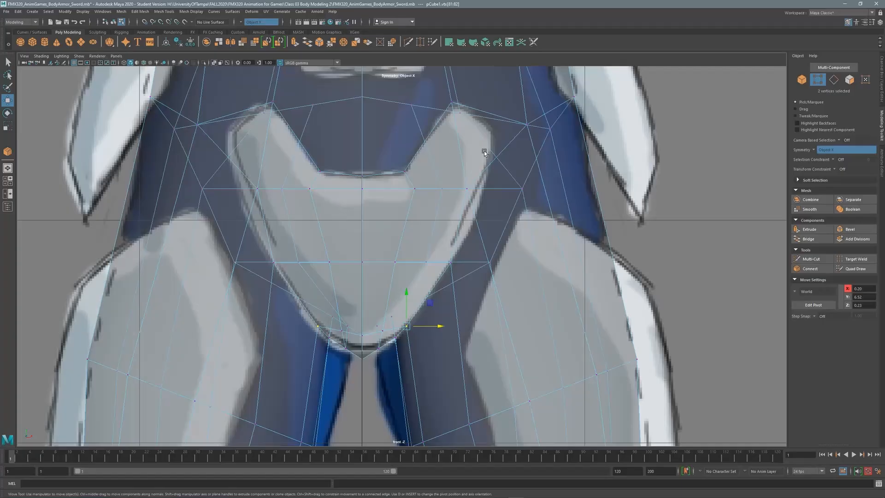
pyautogui.click(467, 189)
pyautogui.moveTo(501, 189); pyautogui.dragTo(521, 189)
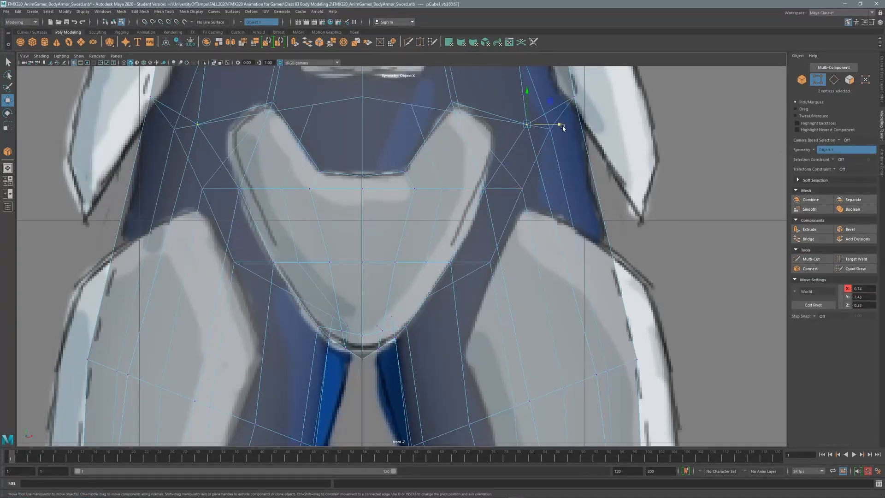
pyautogui.click(527, 124)
pyautogui.moveTo(550, 101); pyautogui.dragTo(523, 103)
# Orbit around the legs and select crotch, side and centre-line hip vertices for tweaking.
pyautogui.moveTo(596, 168)
pyautogui.keyDown('alt'); pyautogui.mouseDown()
pyautogui.moveTo(513, 214)
pyautogui.moveTo(541, 133)
pyautogui.moveTo(407, 237)
pyautogui.moveTo(420, 199)
pyautogui.moveTo(405, 235)
pyautogui.moveTo(413, 193)
pyautogui.moveTo(415, 217)
pyautogui.moveTo(432, 174)
pyautogui.moveTo(417, 253)
pyautogui.moveTo(452, 276)
pyautogui.moveTo(464, 250)
pyautogui.moveTo(450, 378)
pyautogui.moveTo(417, 394)
pyautogui.moveTo(411, 300)
pyautogui.moveTo(393, 253)
pyautogui.moveTo(405, 213)
pyautogui.moveTo(454, 322)
pyautogui.moveTo(449, 228)
pyautogui.moveTo(480, 207)
pyautogui.moveTo(438, 217)
pyautogui.moveTo(571, 206)
pyautogui.moveTo(454, 166)
pyautogui.moveTo(390, 173)
pyautogui.moveTo(406, 182)
pyautogui.moveTo(549, 178)
pyautogui.mouseUp(); pyautogui.keyUp('alt')
pyautogui.click(408, 237)
pyautogui.click(406, 235)
pyautogui.keyDown('shift'); pyautogui.click(412, 193); pyautogui.keyUp('shift')
pyautogui.click(452, 277)
pyautogui.click(388, 256)
pyautogui.click(472, 257)
pyautogui.click(375, 172)
# Add offset edge loops around the hip outline.
pyautogui.rightClick(549, 179)
pyautogui.click(537, 216)
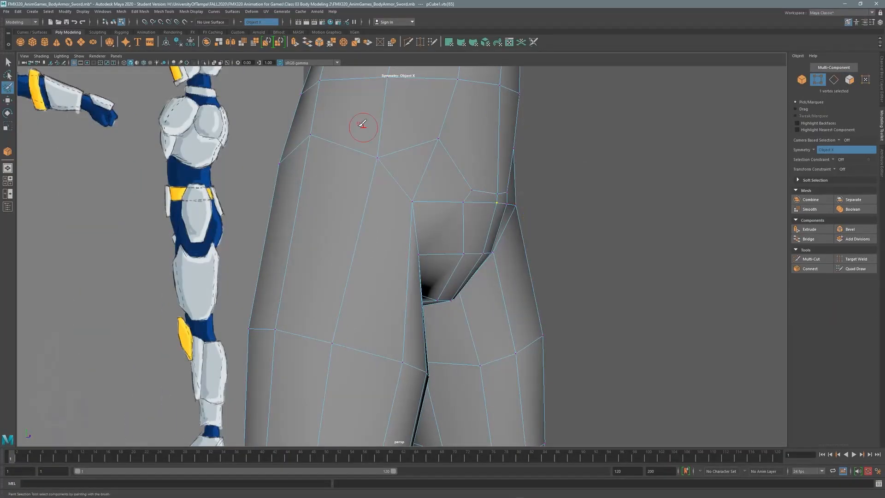
pyautogui.keyDown('alt'); pyautogui.moveTo(363, 123); pyautogui.dragTo(374, 194); pyautogui.keyUp('alt')
pyautogui.press('F10')
pyautogui.click(376, 192)
pyautogui.press('q')
pyautogui.rightClick(462, 186)
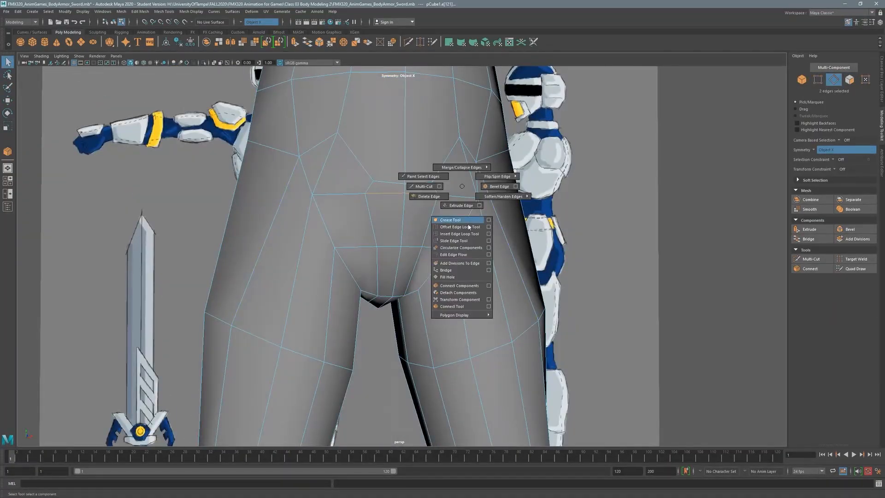
pyautogui.click(468, 227)
pyautogui.keyDown('alt'); pyautogui.moveTo(438, 213); pyautogui.dragTo(543, 175); pyautogui.keyUp('alt')
# Select the hip plate faces across the hips and down through the crotch.
pyautogui.press('w')
pyautogui.press('F11')
pyautogui.click(342, 207)
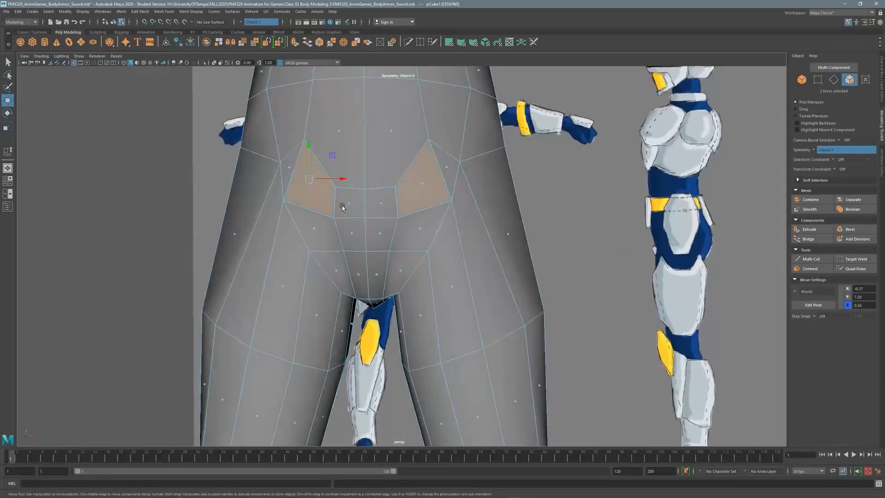
pyautogui.keyDown('shift'); pyautogui.click(327, 233); pyautogui.keyUp('shift')
pyautogui.keyDown('shift'); pyautogui.click(364, 271); pyautogui.keyUp('shift')
pyautogui.keyDown('alt'); pyautogui.moveTo(375, 277); pyautogui.dragTo(350, 235); pyautogui.keyUp('alt')
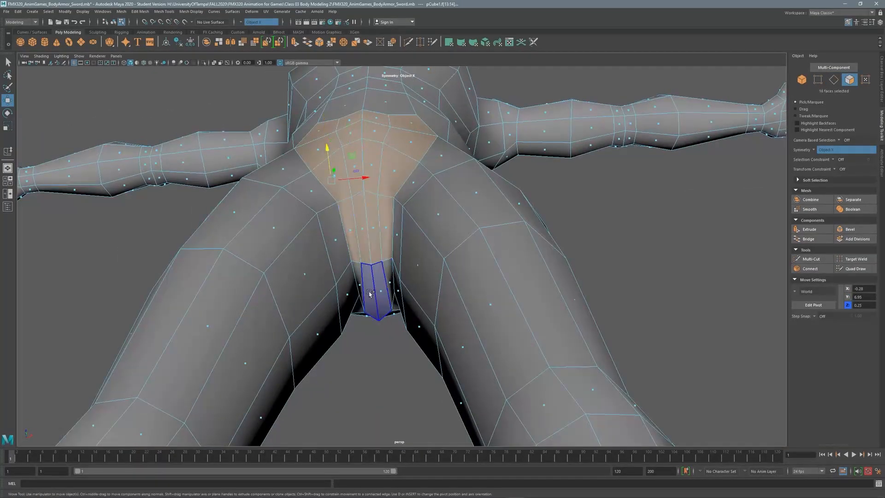
pyautogui.keyDown('alt'); pyautogui.moveTo(370, 294); pyautogui.dragTo(365, 222); pyautogui.keyUp('alt')
pyautogui.keyDown('shift'); pyautogui.click(350, 272); pyautogui.keyUp('shift')
pyautogui.keyDown('shift'); pyautogui.click(326, 318); pyautogui.keyUp('shift')
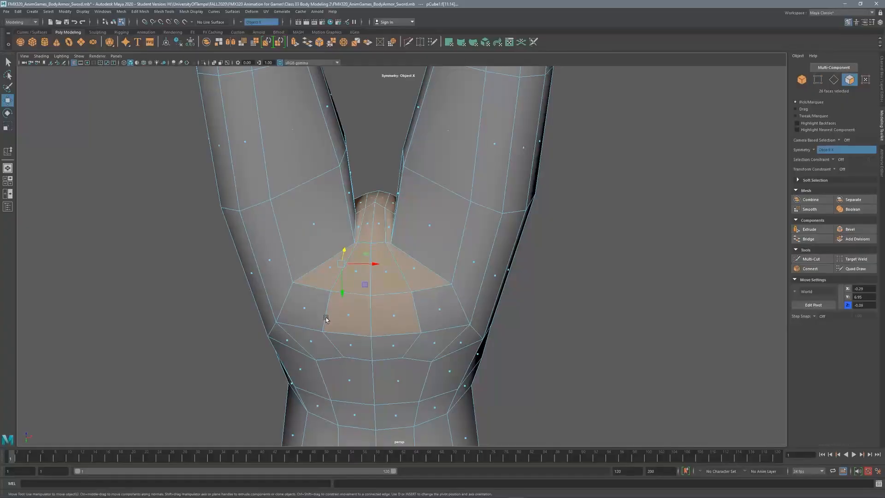
pyautogui.keyDown('alt'); pyautogui.moveTo(326, 318); pyautogui.dragTo(389, 192); pyautogui.keyUp('alt')
pyautogui.keyDown('shift'); pyautogui.click(390, 193); pyautogui.keyUp('shift')
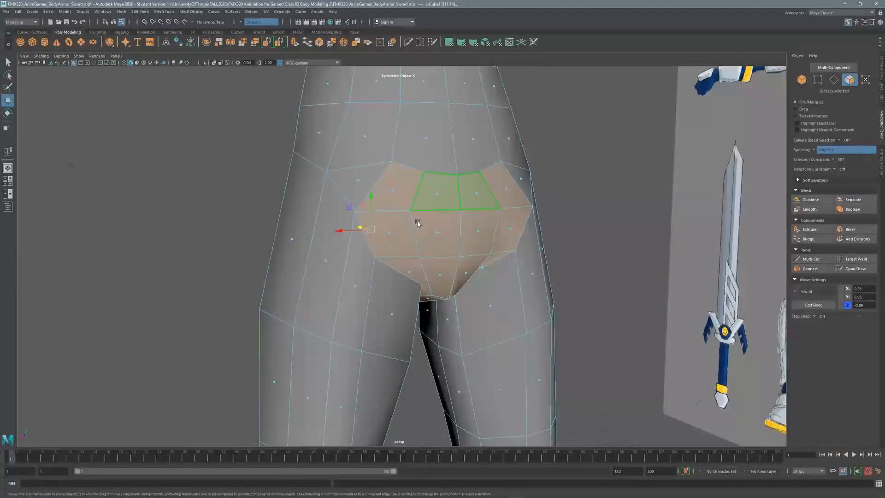
pyautogui.keyDown('alt'); pyautogui.moveTo(417, 221); pyautogui.dragTo(532, 170); pyautogui.keyUp('alt')
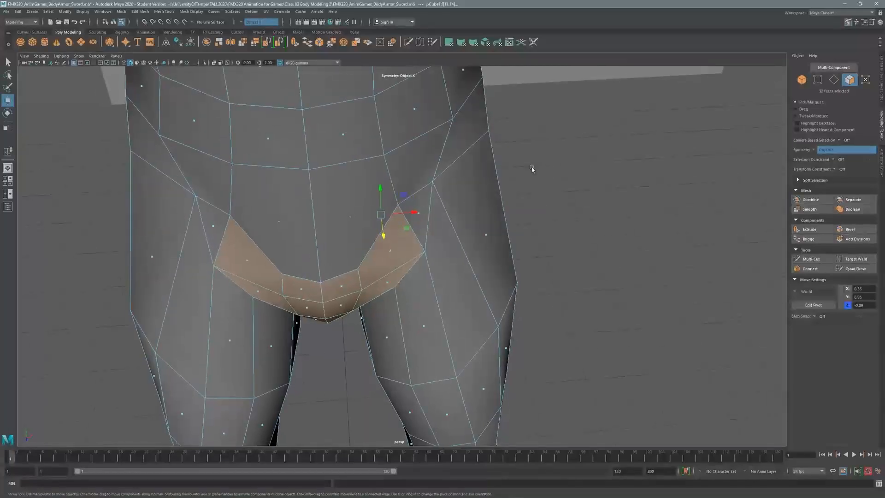
pyautogui.press('F9')
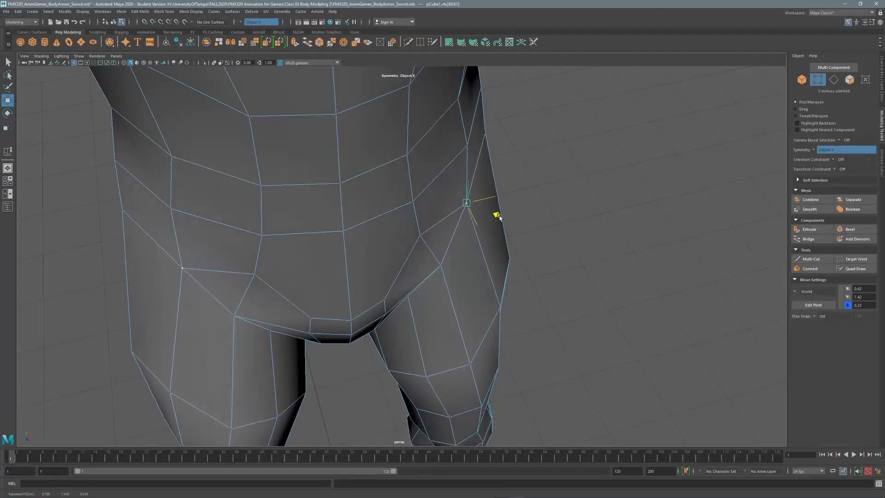
pyautogui.press('F11')
pyautogui.keyDown('alt'); pyautogui.moveTo(442, 194); pyautogui.dragTo(549, 206); pyautogui.keyUp('alt')
# Extrude the hip plate faces with a thickness of 0.1.
pyautogui.keyDown('shift'); pyautogui.moveTo(539, 203); pyautogui.dragTo(336, 250, button='right'); pyautogui.keyUp('shift')
pyautogui.moveTo(397, 272); pyautogui.dragTo(393, 275)
pyautogui.press('space')
pyautogui.scroll(5, 485, 297)
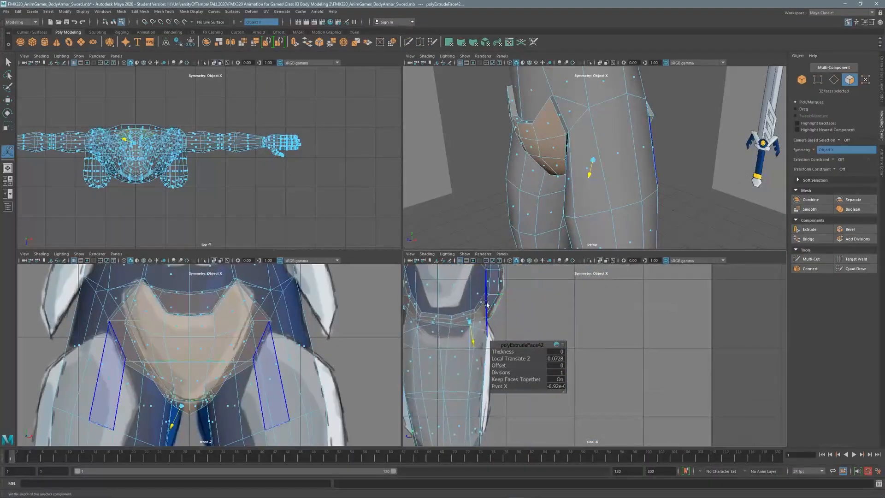
pyautogui.press('space')
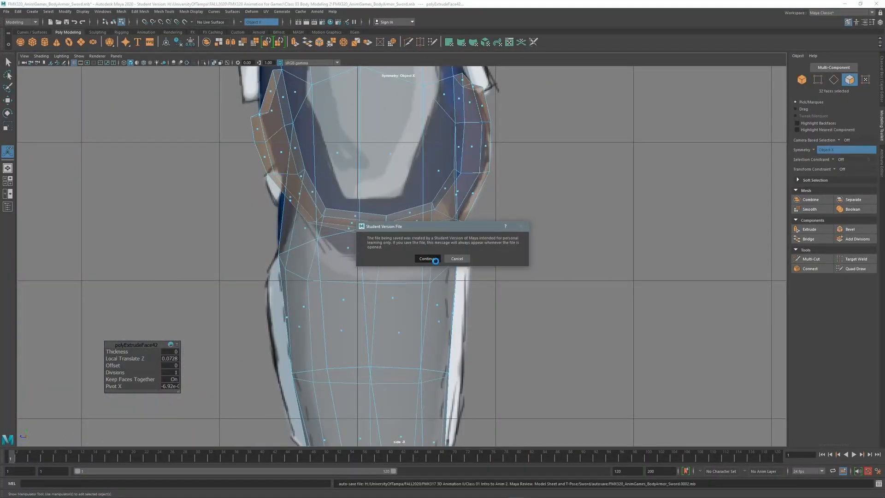
pyautogui.click(427, 259)
pyautogui.hotkey('ctrl', 'z')
pyautogui.moveTo(129, 353); pyautogui.dragTo(129, 354)
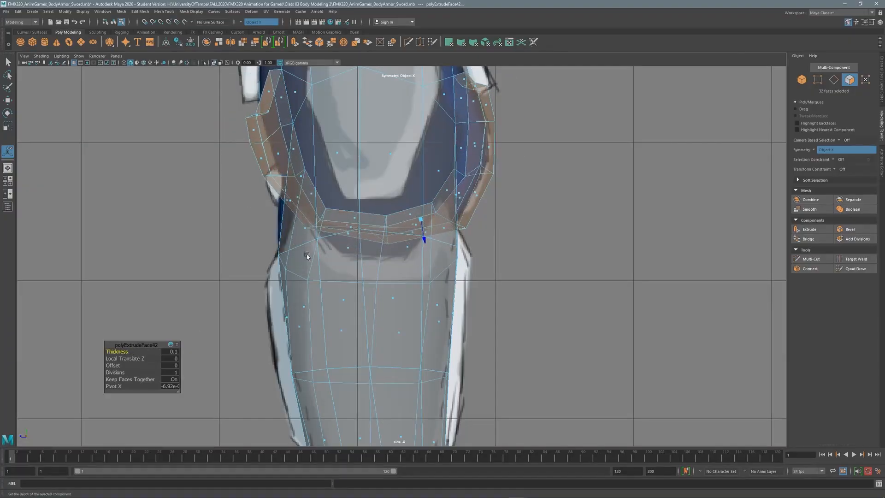
pyautogui.press('space')
pyautogui.press('space')
pyautogui.press('space')
pyautogui.press('space')
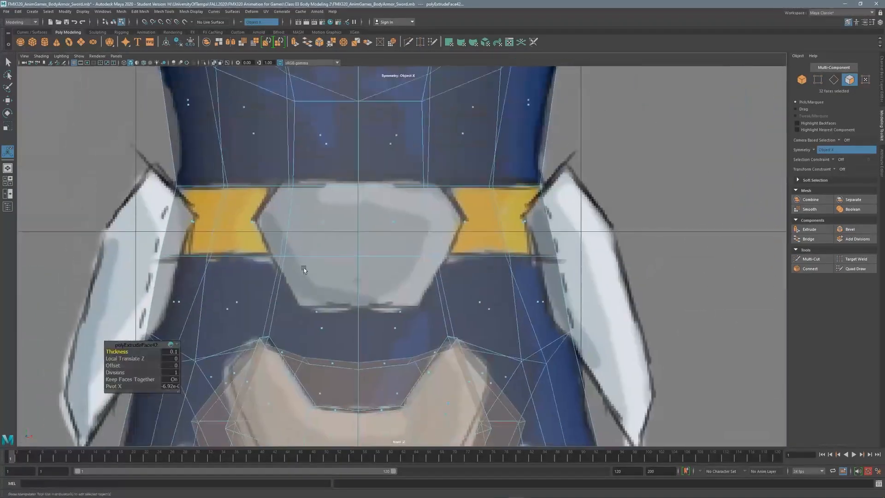
# Select the belt faces around the waist and extrude them outward at 0.05 thickness.
pyautogui.press('q')
pyautogui.moveTo(448, 220); pyautogui.dragTo(547, 244)
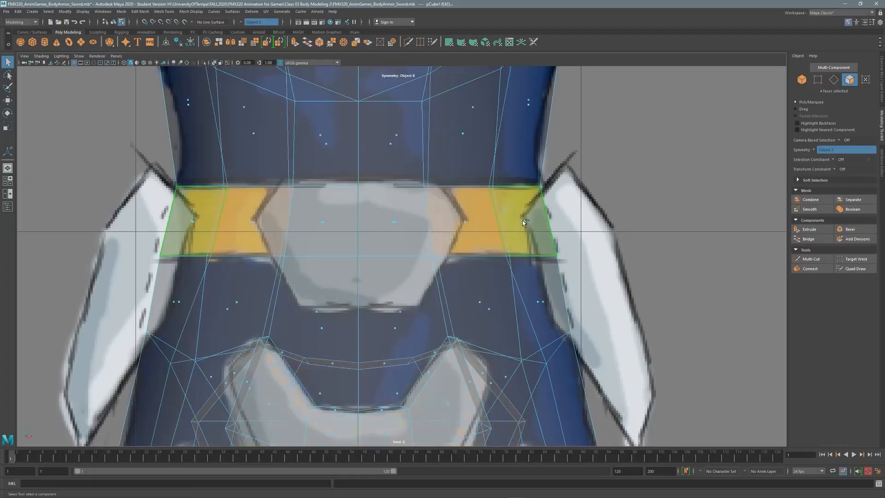
pyautogui.press('space')
pyautogui.keyDown('alt'); pyautogui.moveTo(528, 181); pyautogui.dragTo(593, 183); pyautogui.keyUp('alt')
pyautogui.press('space')
pyautogui.keyDown('shift'); pyautogui.click(593, 183); pyautogui.keyUp('shift')
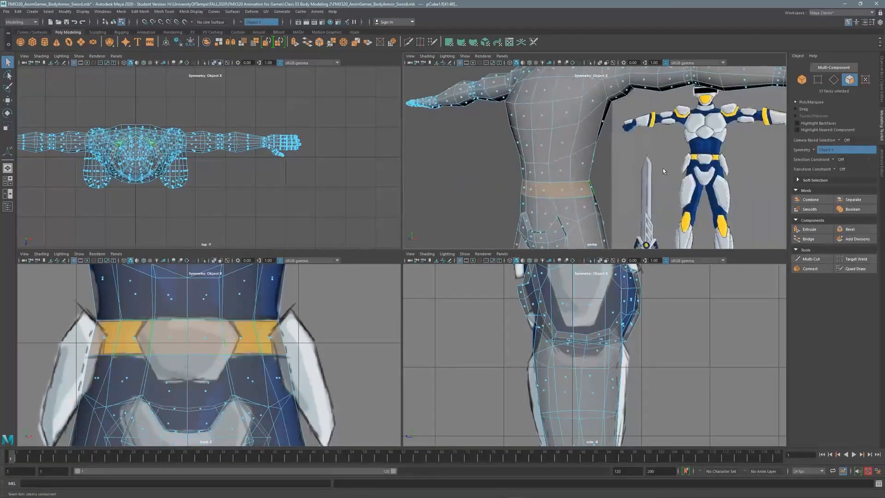
pyautogui.press('space')
pyautogui.keyDown('shift'); pyautogui.moveTo(590, 192); pyautogui.dragTo(578, 187, button='right'); pyautogui.keyUp('shift')
pyautogui.keyDown('alt'); pyautogui.moveTo(578, 187); pyautogui.dragTo(531, 189); pyautogui.keyUp('alt')
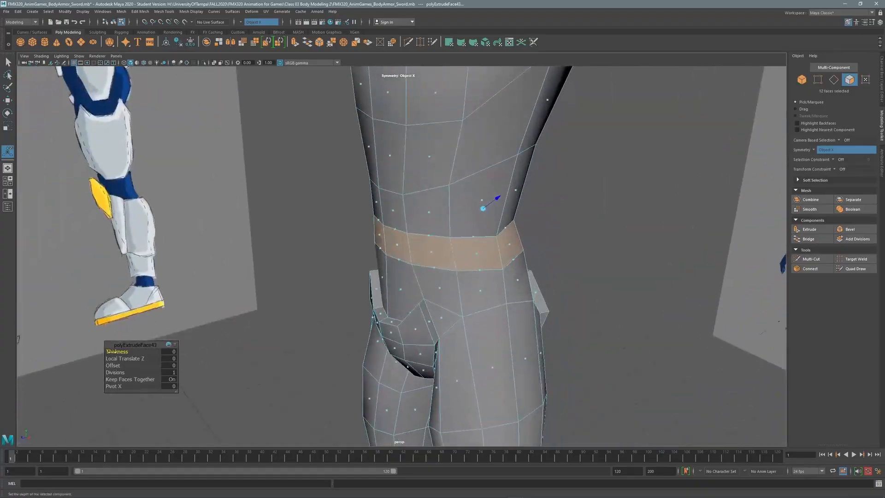
pyautogui.moveTo(118, 352); pyautogui.dragTo(117, 352, button='middle')
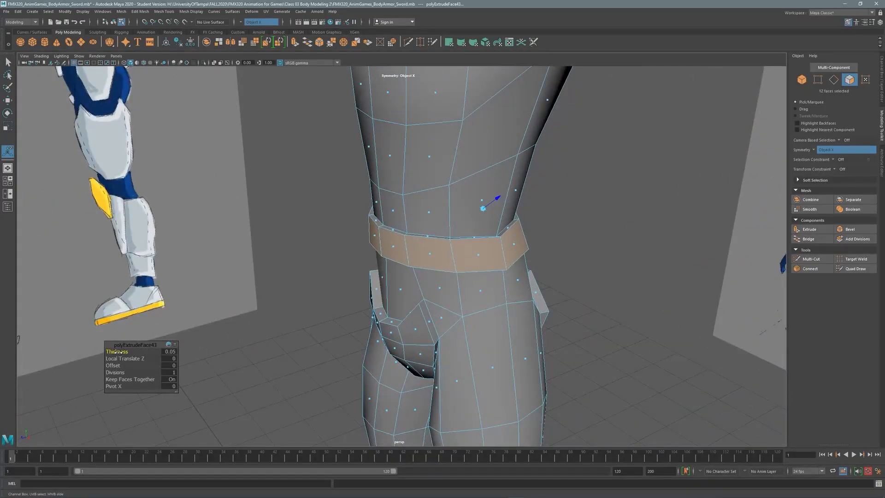
# Extrude the belt's two side faces with a thickness of 0.05.
pyautogui.press('space')
pyautogui.press('space')
pyautogui.scroll(5, 344, 260)
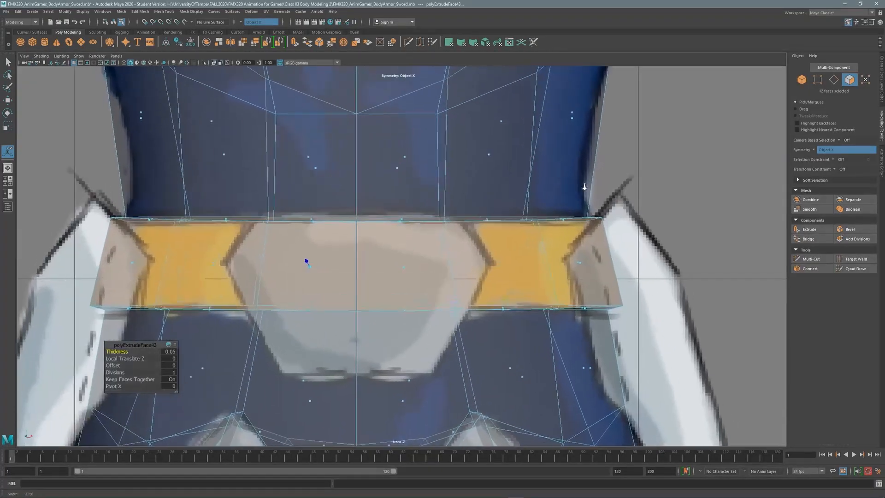
pyautogui.press('space')
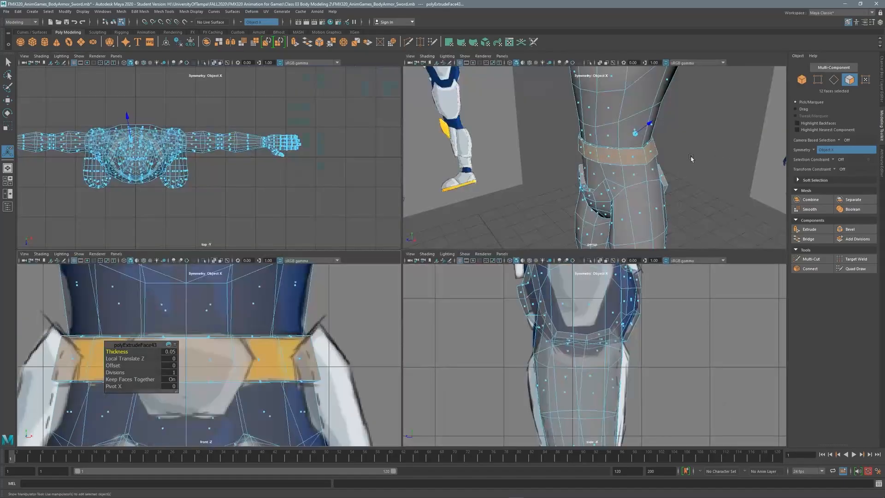
pyautogui.press('space')
pyautogui.press('f')
pyautogui.press('F8')
pyautogui.click(850, 82)
pyautogui.click(399, 232)
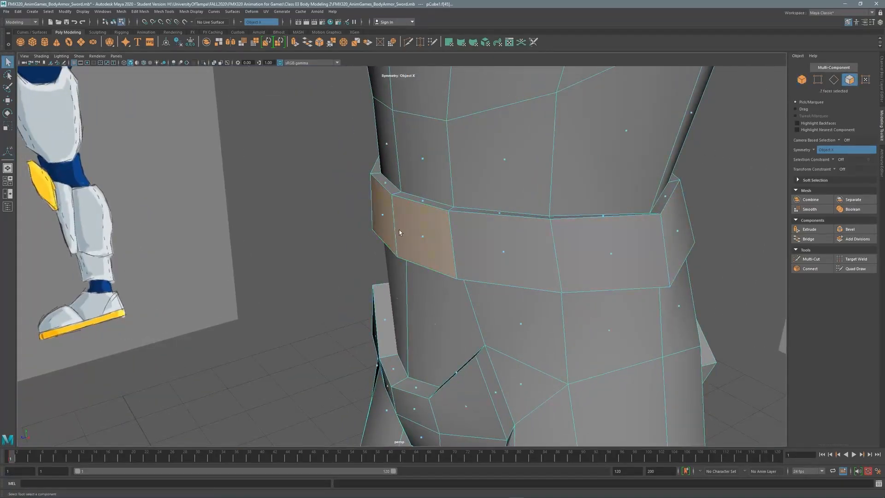
pyautogui.press('space')
pyautogui.keyDown('alt'); pyautogui.moveTo(692, 109); pyautogui.dragTo(543, 178); pyautogui.keyUp('alt')
pyautogui.keyDown('shift'); pyautogui.moveTo(543, 178); pyautogui.dragTo(540, 197, button='right'); pyautogui.keyUp('shift')
pyautogui.moveTo(452, 202); pyautogui.dragTo(455, 202)
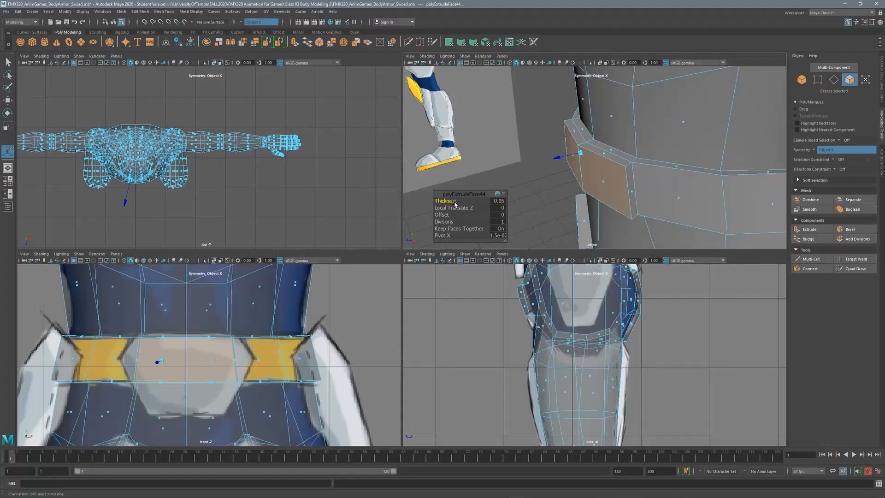
pyautogui.press('q')
pyautogui.press('F8')
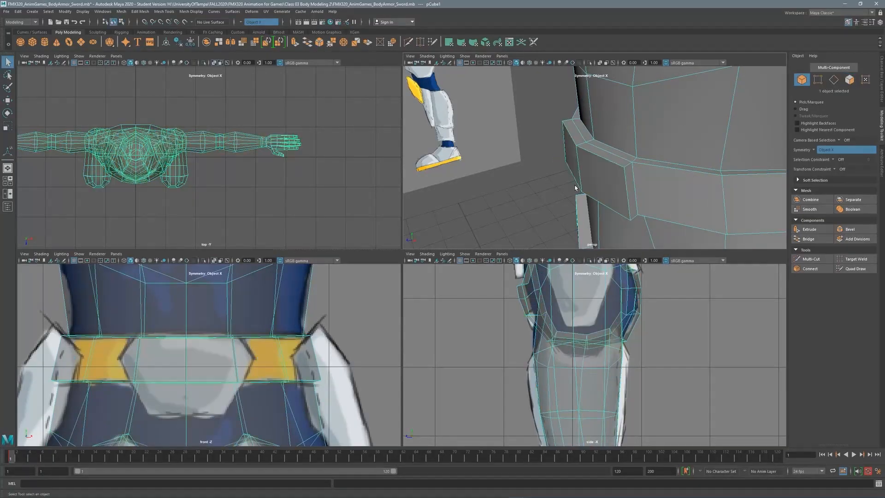
# Extrude the front belt faces into a buckle plate.
pyautogui.click(848, 82)
pyautogui.click(632, 188)
pyautogui.keyDown('shift'); pyautogui.doubleClick(607, 158); pyautogui.keyUp('shift')
pyautogui.press('space')
pyautogui.press('space')
pyautogui.keyDown('alt'); pyautogui.moveTo(601, 162); pyautogui.dragTo(493, 224); pyautogui.keyUp('alt')
pyautogui.hotkey('ctrl', 'e')
# Select the buckle plate's side edges and lower its top edges.
pyautogui.click(833, 79)
pyautogui.click(369, 311)
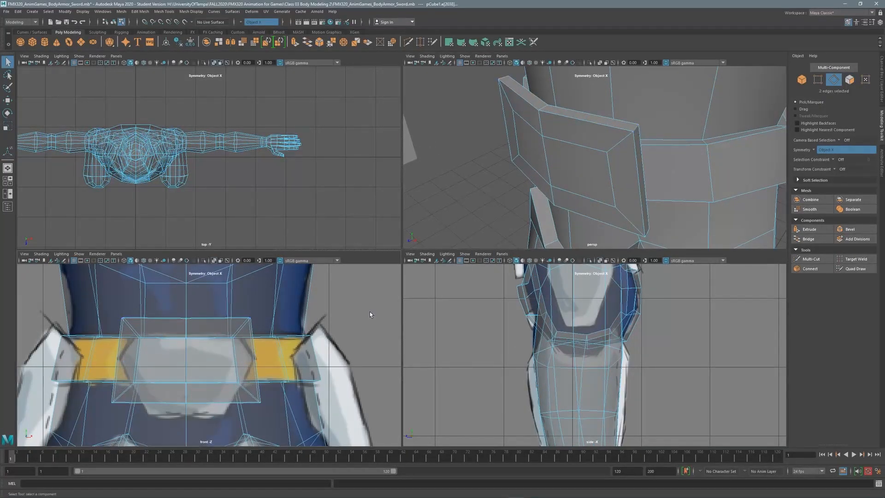
pyautogui.press('space')
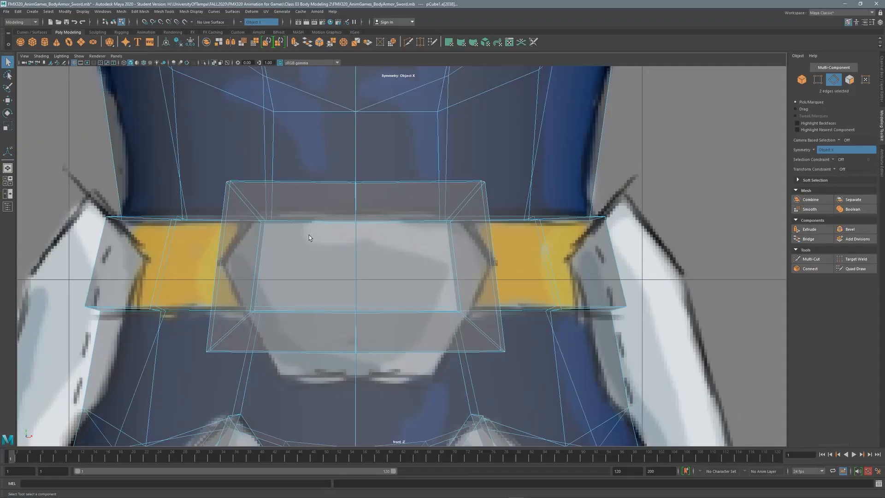
pyautogui.press('w')
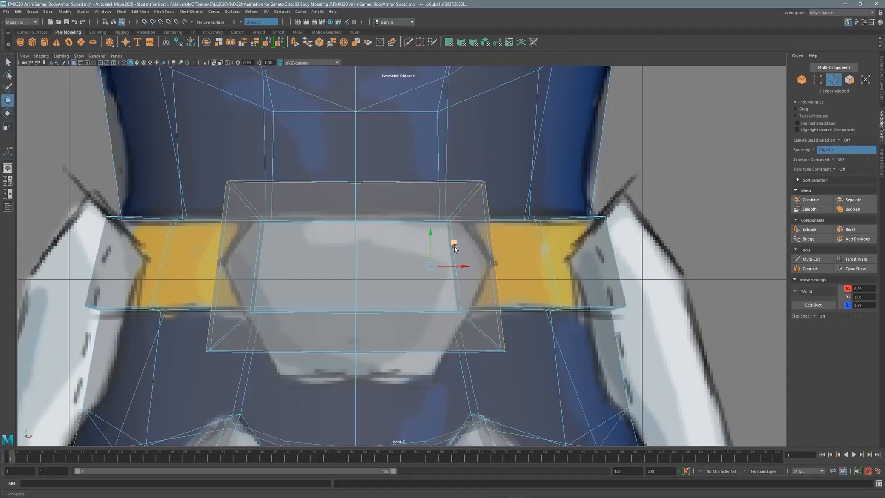
pyautogui.keyDown('alt'); pyautogui.moveTo(470, 226); pyautogui.dragTo(440, 236, button='middle'); pyautogui.keyUp('alt')
pyautogui.keyDown('alt'); pyautogui.click(506, 185); pyautogui.keyUp('alt')
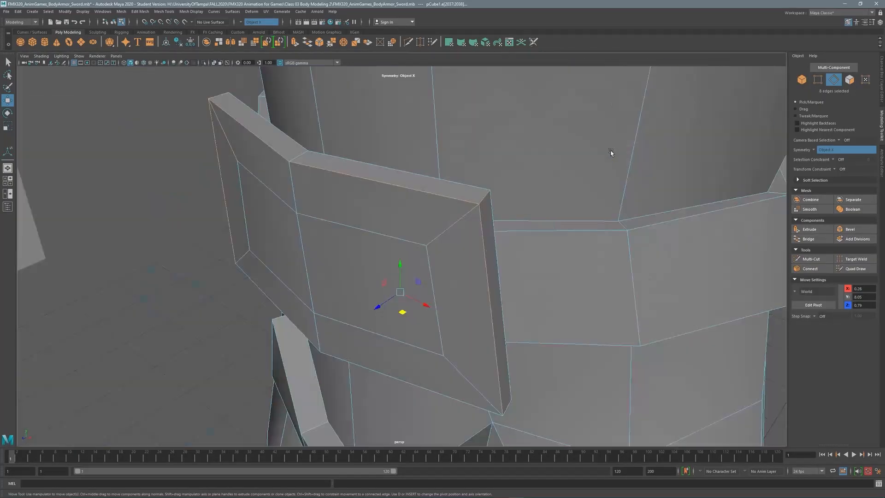
pyautogui.keyDown('alt'); pyautogui.moveTo(611, 150); pyautogui.dragTo(537, 155); pyautogui.keyUp('alt')
pyautogui.moveTo(536, 156); pyautogui.dragTo(551, 215, button='middle')
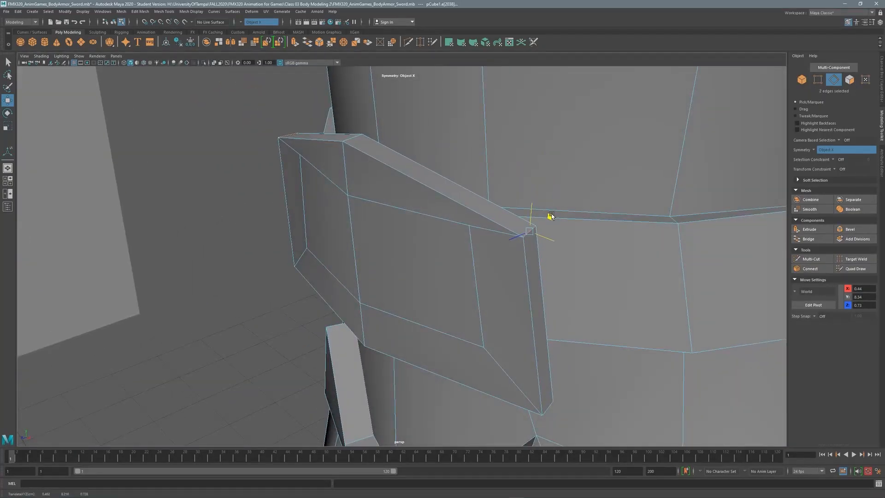
# Raise the plate vertices slightly and lower the plate's top edge.
pyautogui.click(818, 83)
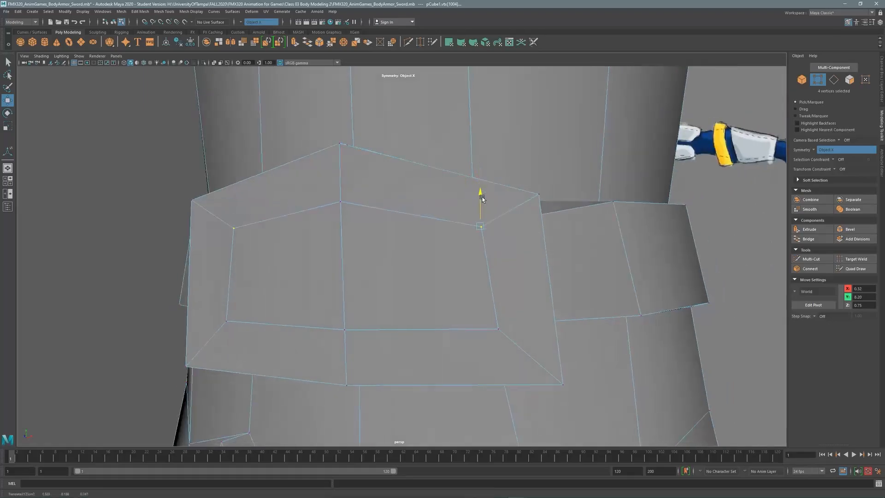
pyautogui.moveTo(485, 211); pyautogui.dragTo(485, 181)
pyautogui.keyDown('alt'); pyautogui.moveTo(485, 181); pyautogui.dragTo(441, 217); pyautogui.keyUp('alt')
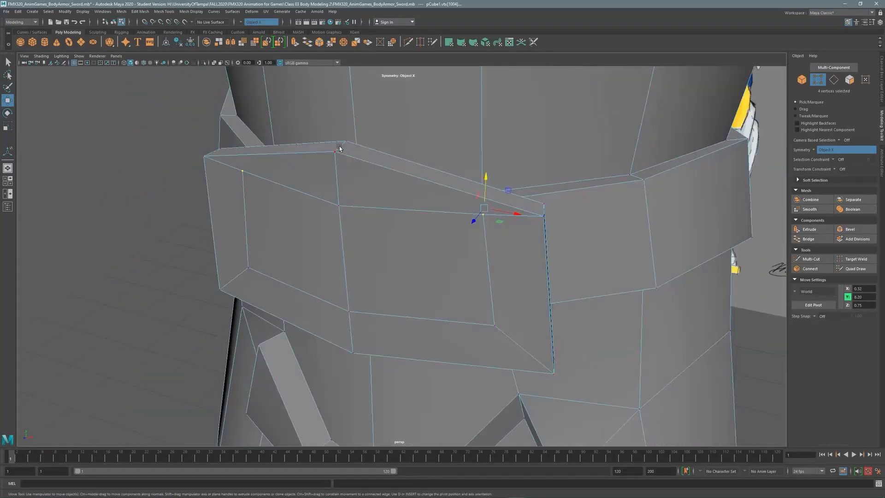
pyautogui.click(833, 81)
pyautogui.click(336, 153)
pyautogui.moveTo(339, 118); pyautogui.dragTo(337, 193)
# Pull a vertex on the plate's top rim down to reshape the plate.
pyautogui.click(337, 207)
pyautogui.hotkey('ctrl', 'z')
pyautogui.click(817, 80)
pyautogui.click(338, 204)
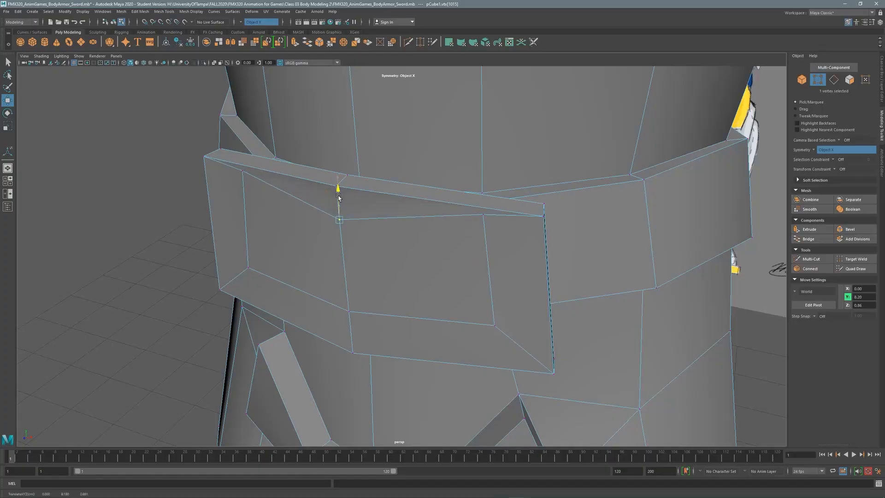
pyautogui.click(483, 214)
pyautogui.moveTo(484, 187); pyautogui.dragTo(485, 211)
pyautogui.keyDown('alt'); pyautogui.moveTo(474, 249); pyautogui.dragTo(401, 226); pyautogui.keyUp('alt')
# Slide the plate's short corner edges left so its sides taper like the buckle reference.
pyautogui.click(832, 81)
pyautogui.click(511, 167)
pyautogui.press('space')
pyautogui.press('space')
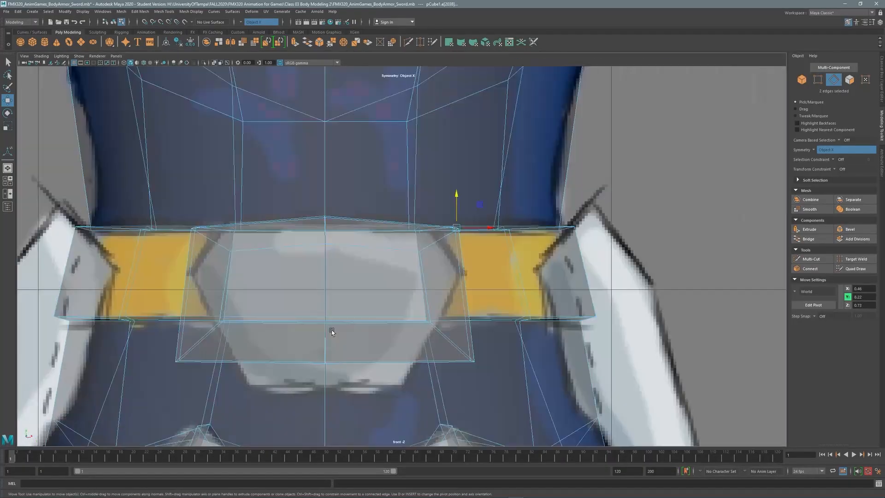
pyautogui.keyDown('alt'); pyautogui.moveTo(332, 331); pyautogui.dragTo(320, 312, button='middle'); pyautogui.keyUp('alt')
pyautogui.keyDown('alt'); pyautogui.moveTo(320, 312); pyautogui.dragTo(485, 181, button='right'); pyautogui.keyUp('alt')
pyautogui.moveTo(485, 180); pyautogui.dragTo(453, 178, button='middle')
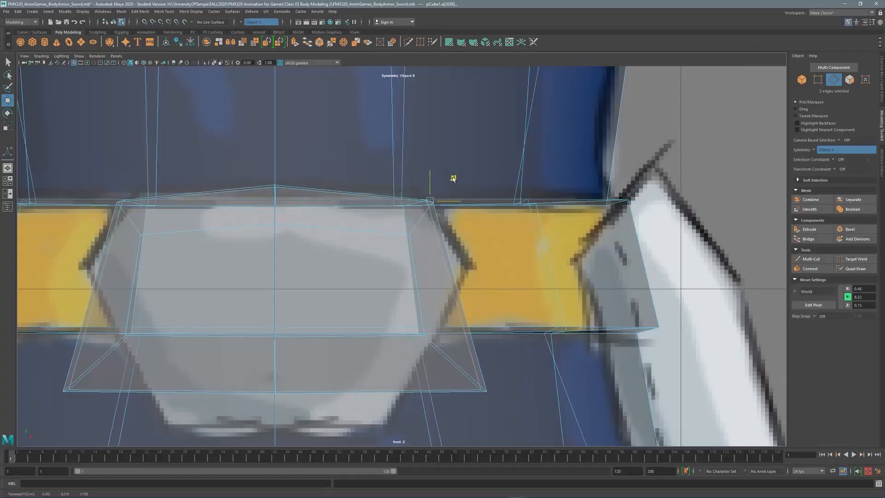
pyautogui.keyDown('alt'); pyautogui.moveTo(458, 250); pyautogui.dragTo(425, 202, button='middle'); pyautogui.keyUp('alt')
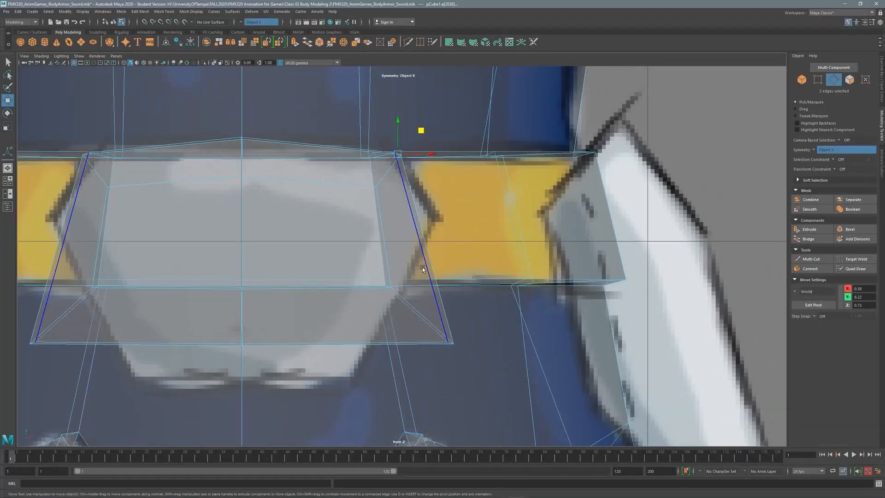
pyautogui.click(817, 259)
pyautogui.press('space')
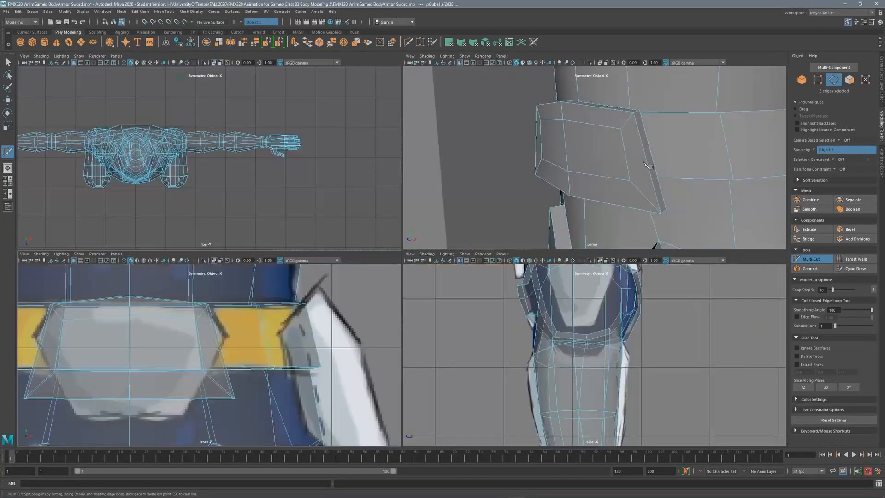
# Set the Selection Constraint to Edge Loop.
pyautogui.click(796, 411)
pyautogui.scroll(-2, 877, 390)
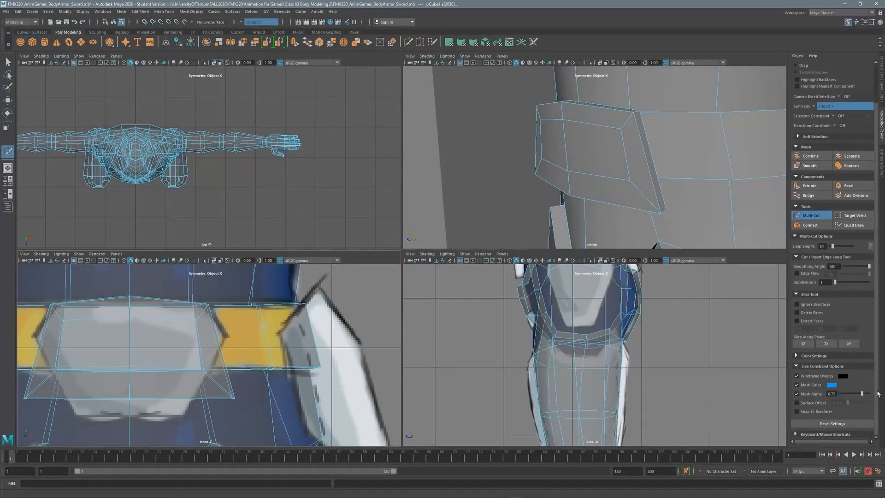
pyautogui.scroll(2, 877, 389)
pyautogui.scroll(1, 876, 376)
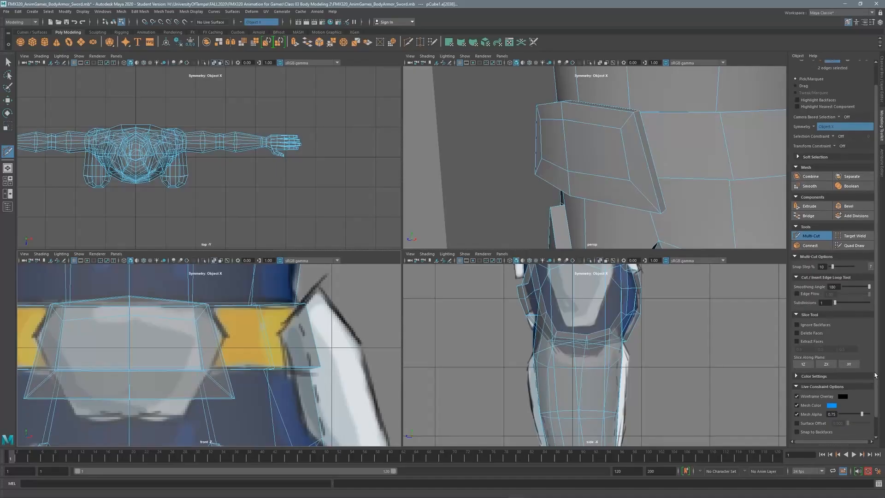
pyautogui.scroll(2, 876, 375)
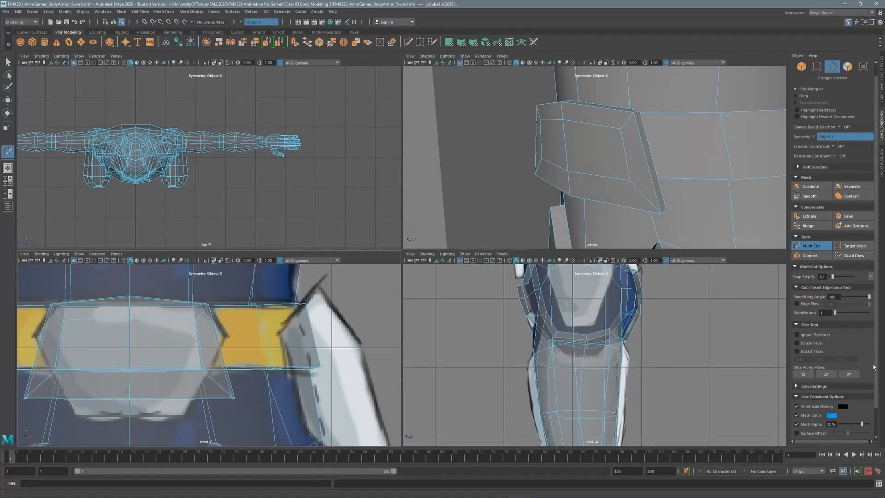
pyautogui.scroll(2, 873, 367)
pyautogui.click(835, 159)
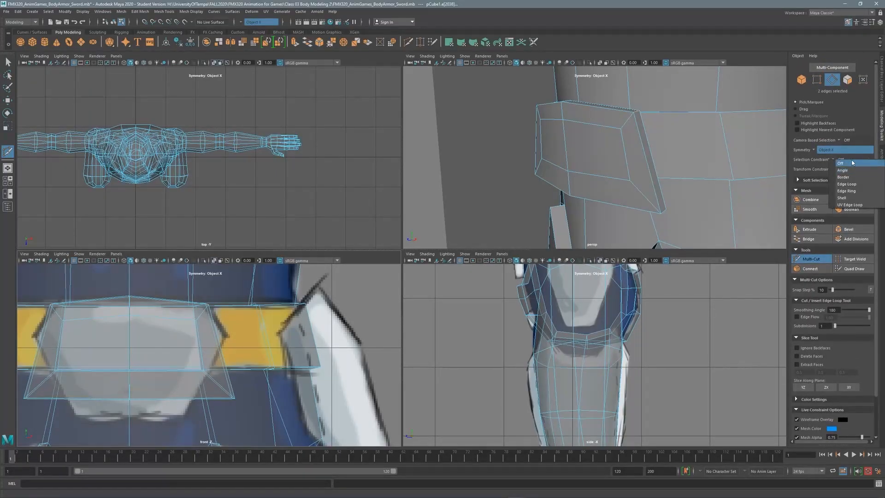
pyautogui.click(852, 164)
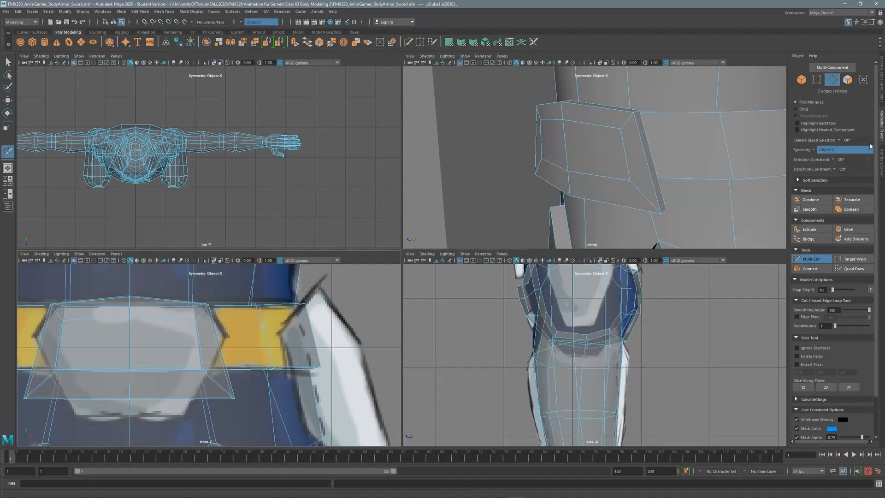
pyautogui.click(840, 159)
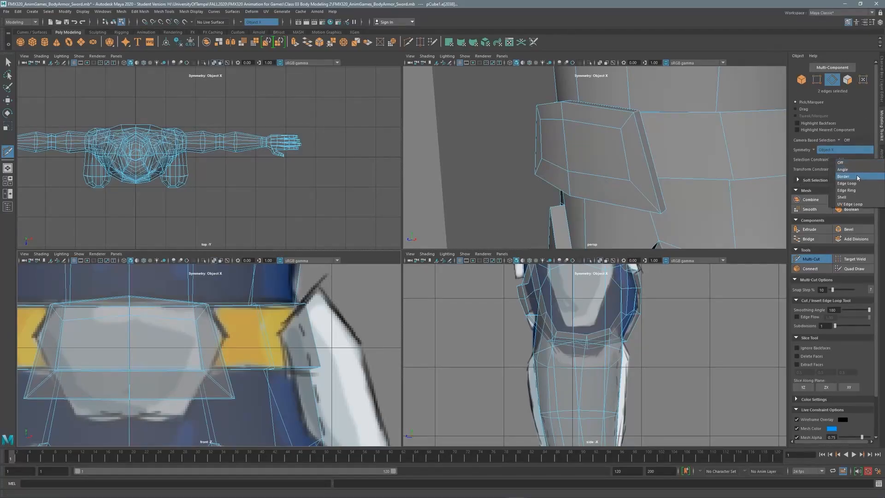
pyautogui.click(846, 183)
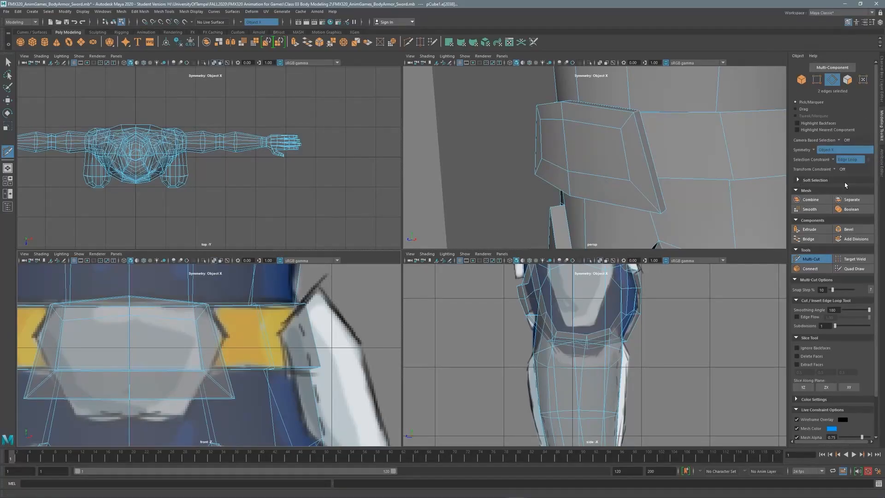
# Select the belt plate's face loop and cut a new edge loop around it with Multi-Cut.
pyautogui.click(812, 258)
pyautogui.click(218, 347)
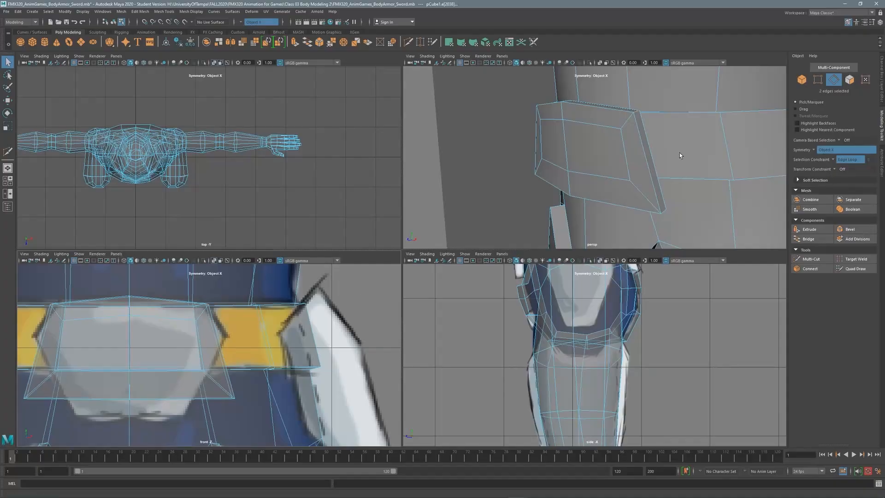
pyautogui.click(849, 79)
pyautogui.click(650, 155)
pyautogui.keyDown('shift'); pyautogui.doubleClick(641, 157); pyautogui.keyUp('shift')
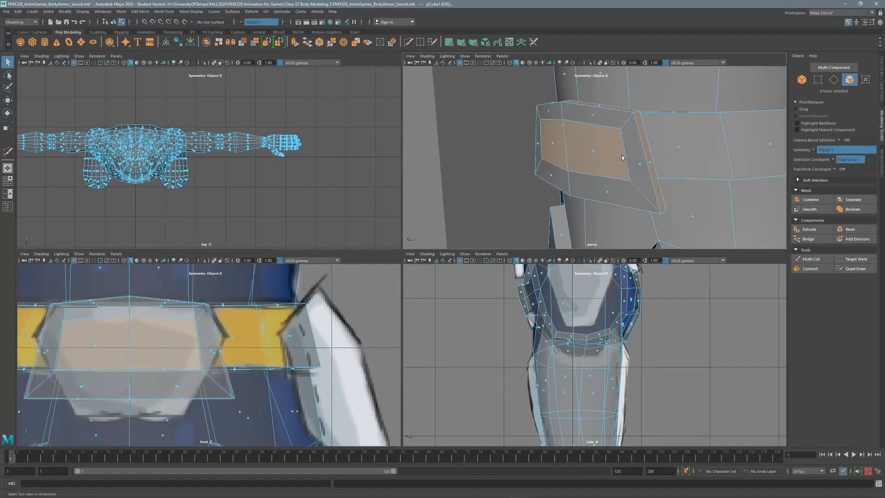
pyautogui.click(828, 257)
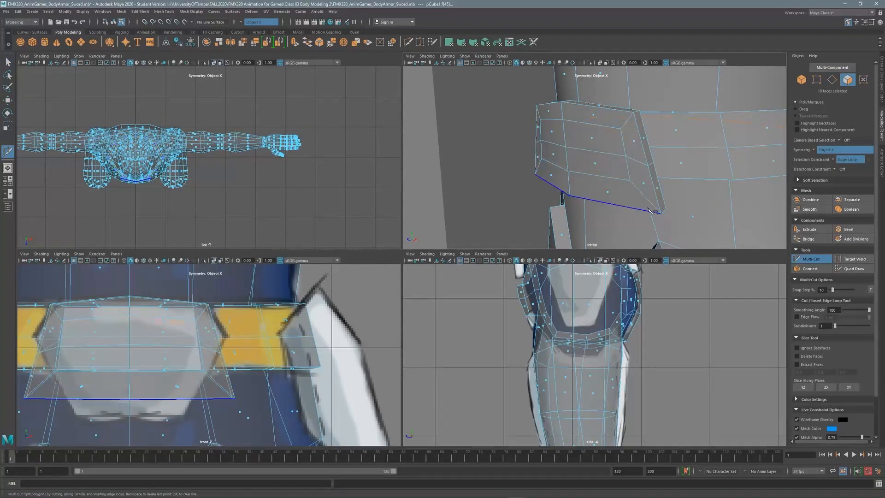
pyautogui.keyDown('ctrl'); pyautogui.click(664, 204); pyautogui.keyUp('ctrl')
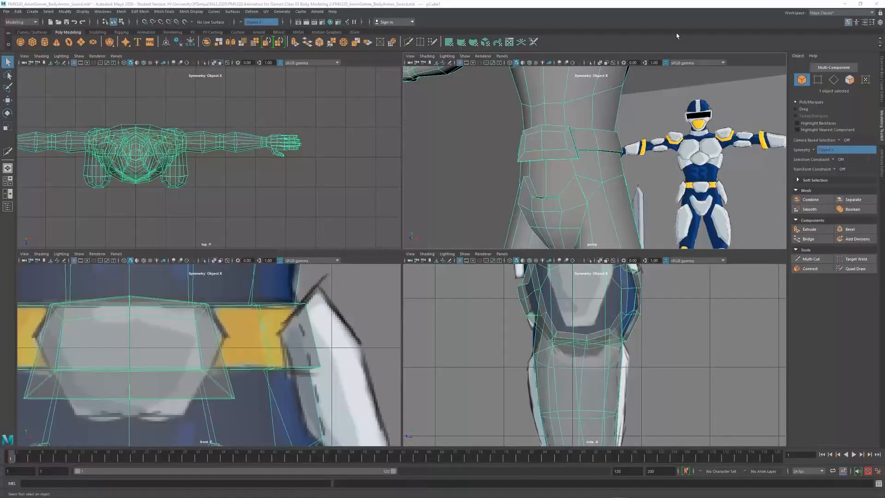
# Select the buckle's side and centre faces and split them with a Connect edge loop.
pyautogui.press('space')
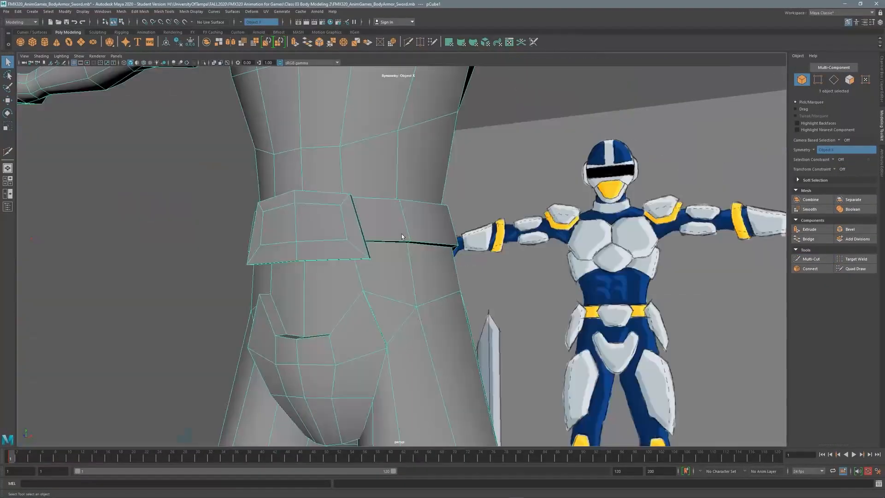
pyautogui.keyDown('alt'); pyautogui.moveTo(404, 238); pyautogui.dragTo(332, 233); pyautogui.keyUp('alt')
pyautogui.keyDown('alt'); pyautogui.moveTo(332, 234); pyautogui.dragTo(553, 176, button='middle'); pyautogui.keyUp('alt')
pyautogui.keyDown('alt'); pyautogui.moveTo(553, 175); pyautogui.dragTo(641, 152, button='right'); pyautogui.keyUp('alt')
pyautogui.click(850, 80)
pyautogui.keyDown('alt'); pyautogui.moveTo(577, 134); pyautogui.dragTo(407, 242); pyautogui.keyUp('alt')
pyautogui.click(333, 280)
pyautogui.keyDown('shift'); pyautogui.click(311, 284); pyautogui.keyUp('shift')
pyautogui.keyDown('shift'); pyautogui.click(447, 262); pyautogui.keyUp('shift')
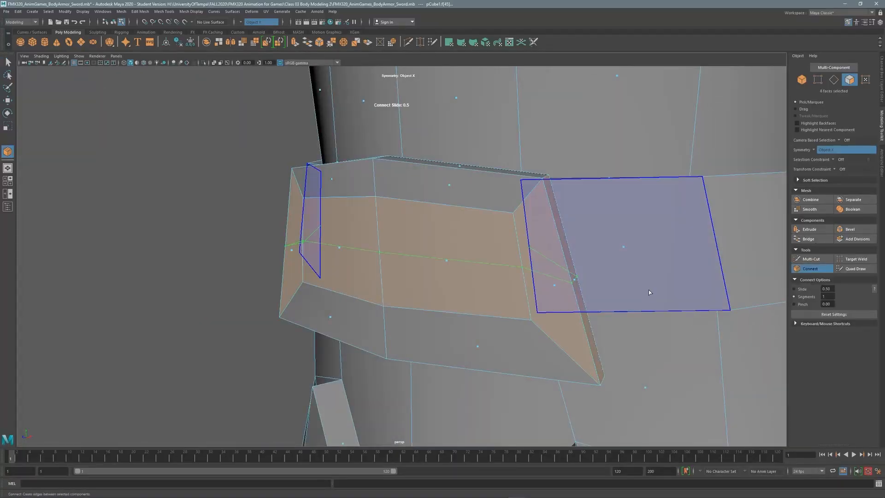
pyautogui.click(810, 268)
# Move the new edge's vertex in the front view to angle the buckle's side.
pyautogui.keyDown('alt'); pyautogui.moveTo(511, 281); pyautogui.dragTo(514, 286); pyautogui.keyUp('alt')
pyautogui.scroll(-3, 512, 276)
pyautogui.press('space')
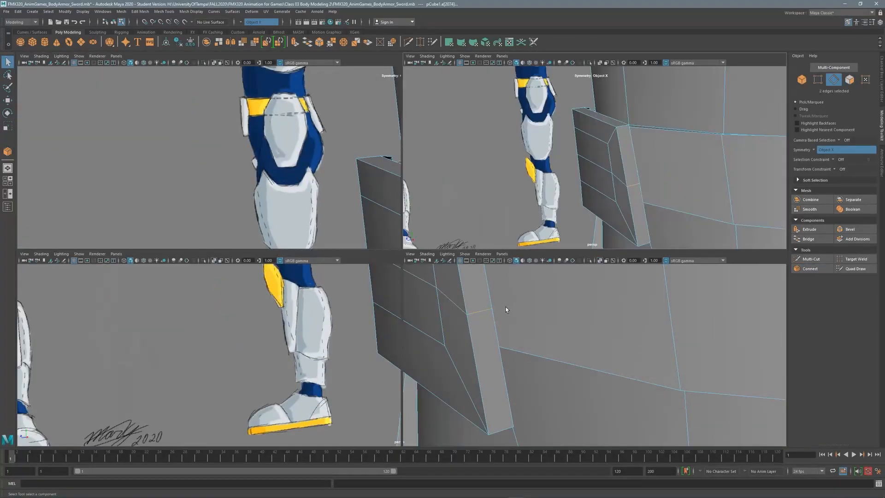
pyautogui.press('space')
pyautogui.press('w')
pyautogui.moveTo(450, 230); pyautogui.dragTo(465, 197, button='middle')
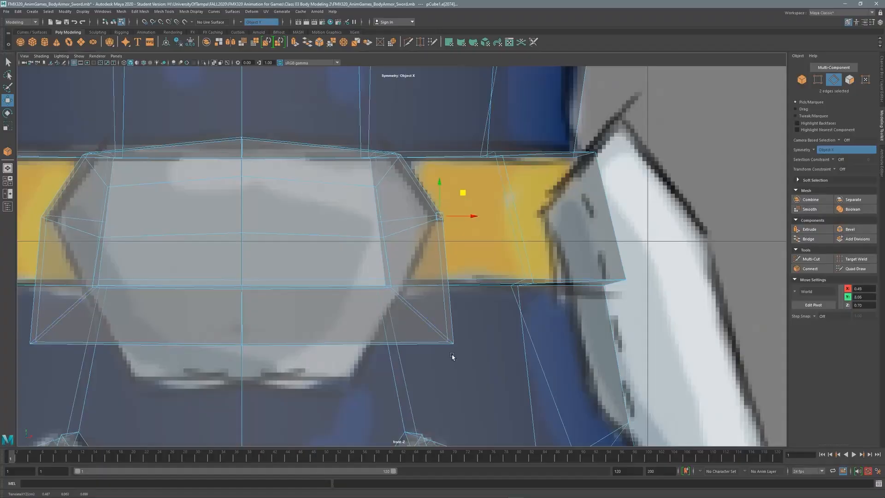
pyautogui.press('space')
pyautogui.press('space')
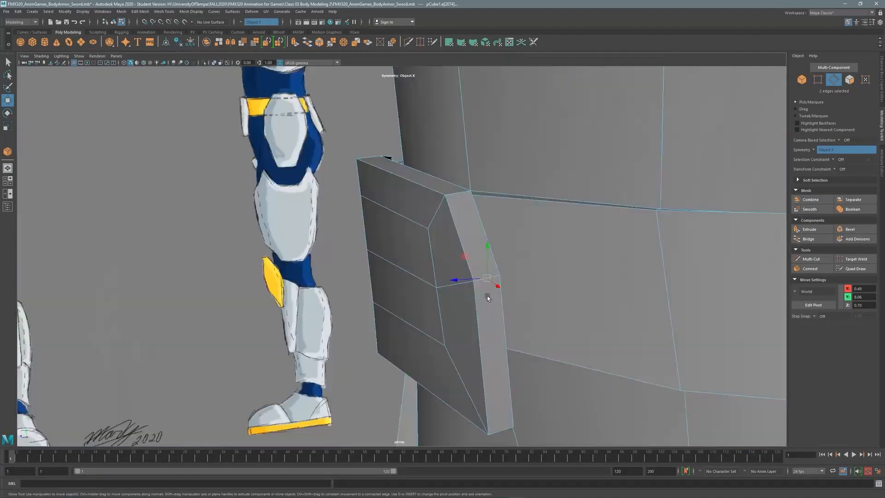
pyautogui.keyDown('alt'); pyautogui.moveTo(488, 295); pyautogui.dragTo(391, 215); pyautogui.keyUp('alt')
pyautogui.press('space')
pyautogui.press('space')
pyautogui.moveTo(474, 316); pyautogui.dragTo(374, 360, button='middle')
pyautogui.press('space')
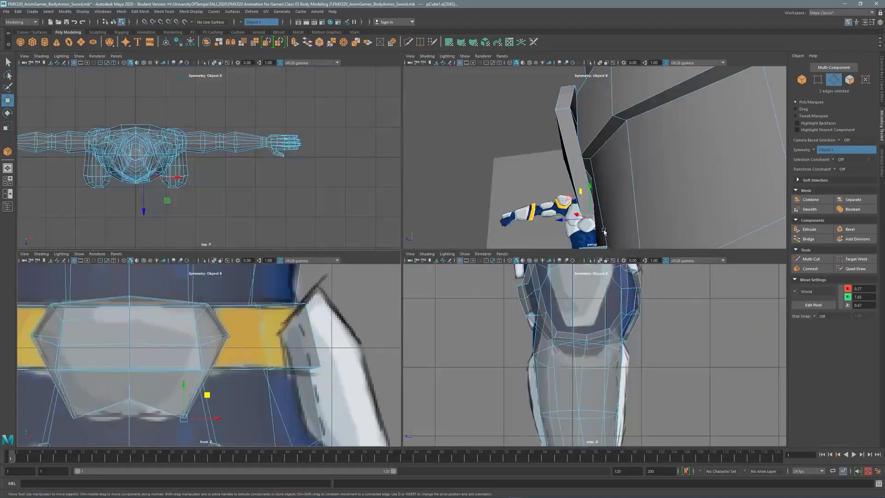
pyautogui.press('space')
pyautogui.keyDown('alt'); pyautogui.moveTo(569, 193); pyautogui.dragTo(751, 103); pyautogui.keyUp('alt')
# Select the buckle's bottom-centre vertex pair and pull it down into a point in the front view.
pyautogui.press('F9')
pyautogui.click(322, 274)
pyautogui.keyDown('alt'); pyautogui.moveTo(322, 275); pyautogui.dragTo(519, 264); pyautogui.keyUp('alt')
pyautogui.moveTo(528, 186)
pyautogui.keyDown('alt'); pyautogui.mouseDown()
pyautogui.moveTo(487, 286)
pyautogui.moveTo(540, 197)
pyautogui.mouseUp(); pyautogui.keyUp('alt')
pyautogui.click(532, 204)
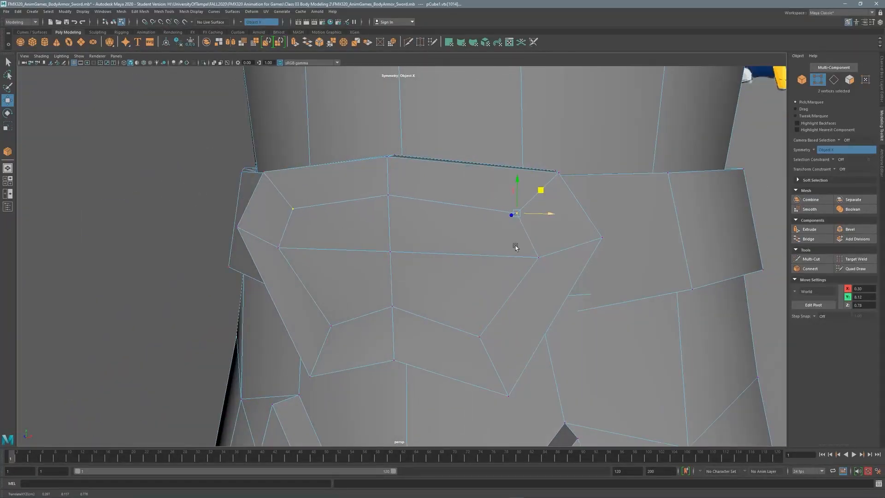
pyautogui.keyDown('alt'); pyautogui.moveTo(515, 247); pyautogui.dragTo(386, 211); pyautogui.keyUp('alt')
pyautogui.click(396, 253)
pyautogui.keyDown('shift'); pyautogui.click(391, 240); pyautogui.keyUp('shift')
pyautogui.press('space')
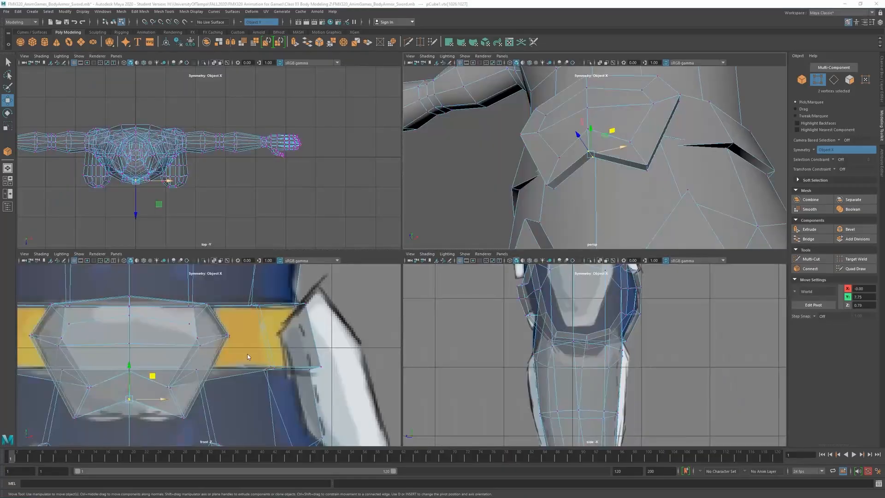
pyautogui.press('space')
pyautogui.moveTo(342, 315); pyautogui.dragTo(341, 328)
# Lower the back centre buckle vertex to match the front point.
pyautogui.press('space')
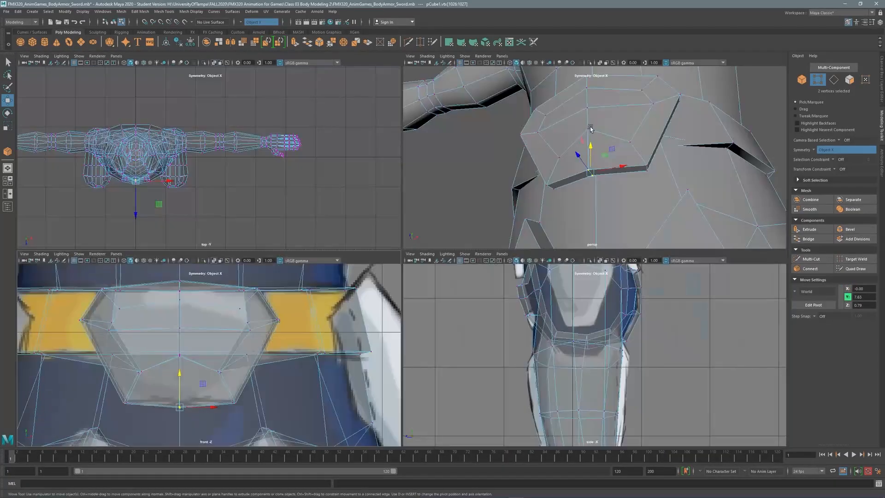
pyautogui.press('space')
pyautogui.click(342, 256)
pyautogui.click(343, 256)
pyautogui.moveTo(342, 221); pyautogui.dragTo(343, 260)
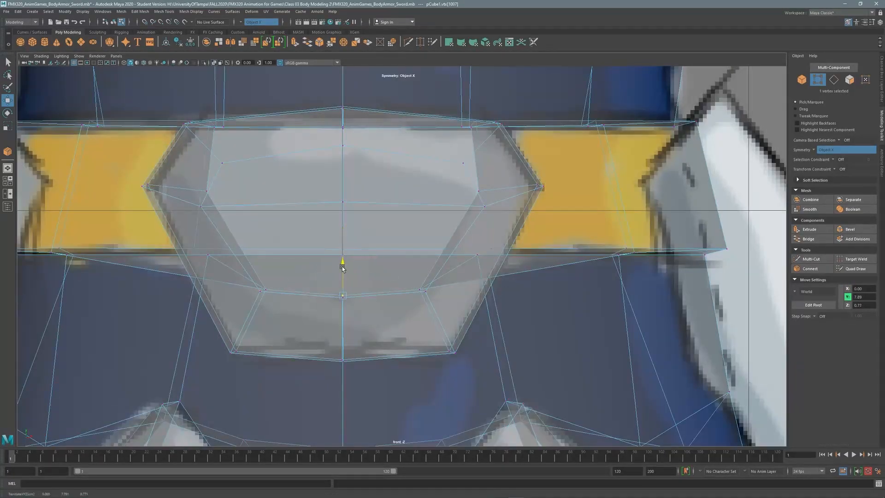
# Angle the buckle's upper corner vertices outward along X and check the buckle from below.
pyautogui.press('space')
pyautogui.press('space')
pyautogui.keyDown('alt'); pyautogui.moveTo(435, 235); pyautogui.dragTo(390, 205); pyautogui.keyUp('alt')
pyautogui.moveTo(389, 205)
pyautogui.keyDown('alt'); pyautogui.mouseDown()
pyautogui.moveTo(405, 175)
pyautogui.moveTo(375, 237)
pyautogui.moveTo(401, 181)
pyautogui.moveTo(428, 165)
pyautogui.moveTo(466, 219)
pyautogui.moveTo(431, 198)
pyautogui.moveTo(393, 196)
pyautogui.mouseUp(); pyautogui.keyUp('alt')
pyautogui.hotkey('ctrl', 'z')
pyautogui.hotkey('ctrl', 'z')
pyautogui.moveTo(393, 195); pyautogui.dragTo(408, 184)
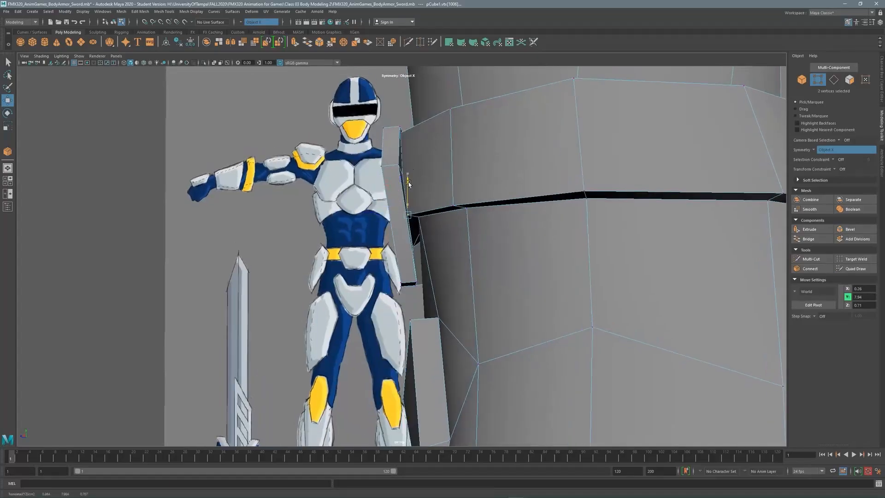
pyautogui.moveTo(389, 215); pyautogui.dragTo(392, 215)
pyautogui.keyDown('alt'); pyautogui.moveTo(392, 214); pyautogui.dragTo(468, 217); pyautogui.keyUp('alt')
pyautogui.click(468, 253)
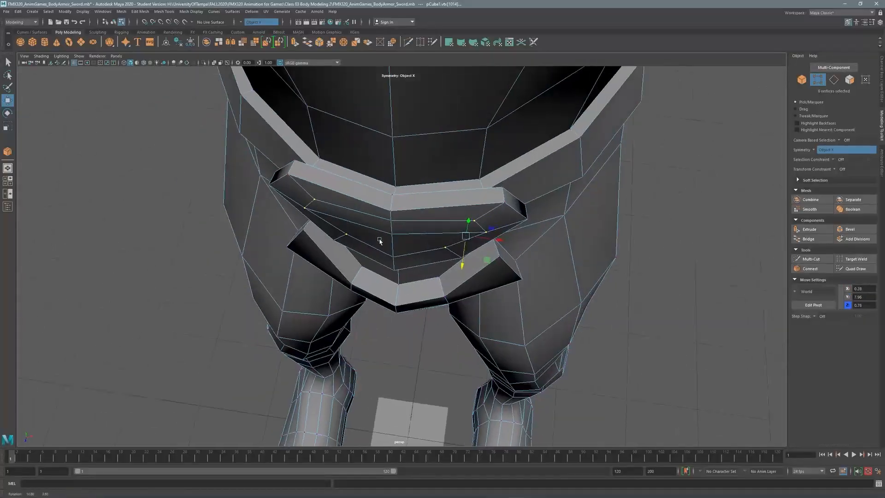
pyautogui.keyDown('alt'); pyautogui.moveTo(375, 241); pyautogui.dragTo(445, 274); pyautogui.keyUp('alt')
pyautogui.click(546, 197)
pyautogui.keyDown('alt'); pyautogui.moveTo(545, 197); pyautogui.dragTo(425, 186); pyautogui.keyUp('alt')
# Select the band faces around the torso and frame the belt in the front view.
pyautogui.moveTo(377, 229); pyautogui.dragTo(454, 233)
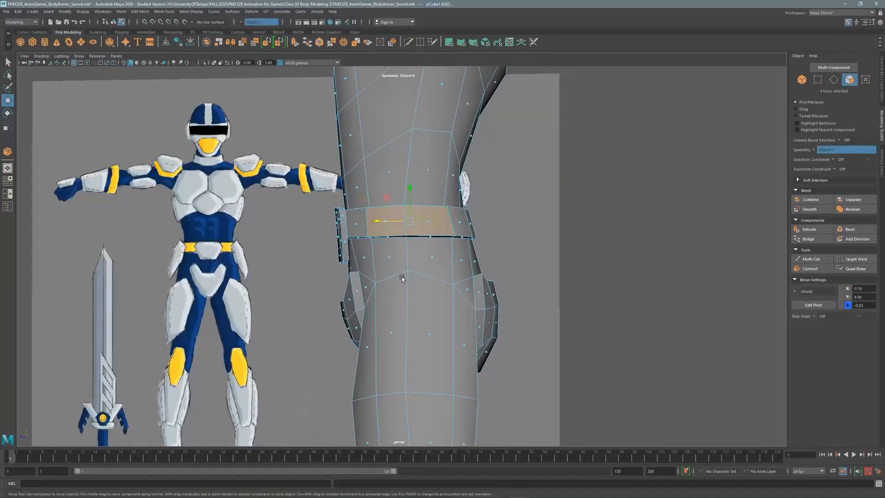
pyautogui.press('space')
pyautogui.press('space')
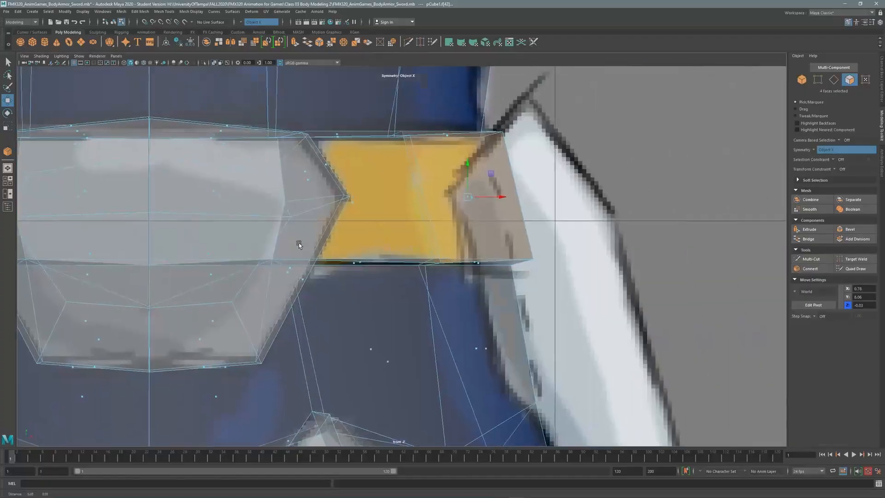
pyautogui.scroll(-5, 437, 214)
pyautogui.scroll(2, 431, 233)
pyautogui.keyDown('alt'); pyautogui.moveTo(431, 233); pyautogui.dragTo(397, 216, button='middle'); pyautogui.keyUp('alt')
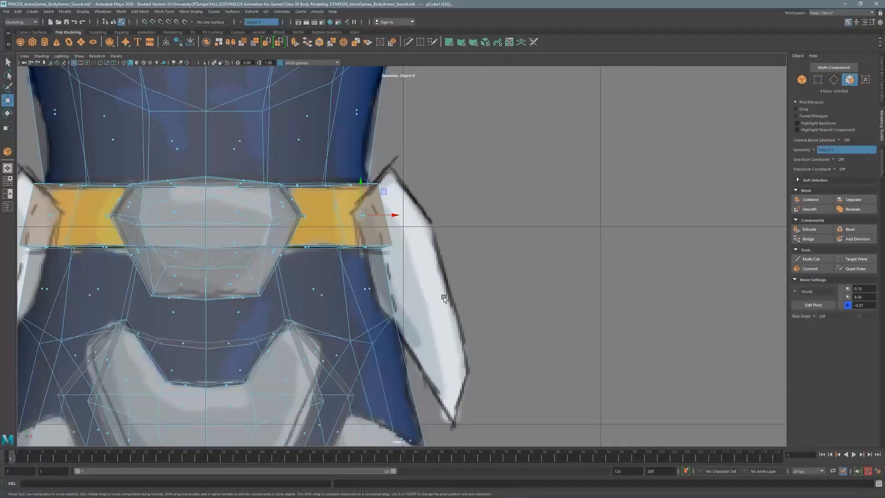
pyautogui.press('space')
pyautogui.press('space')
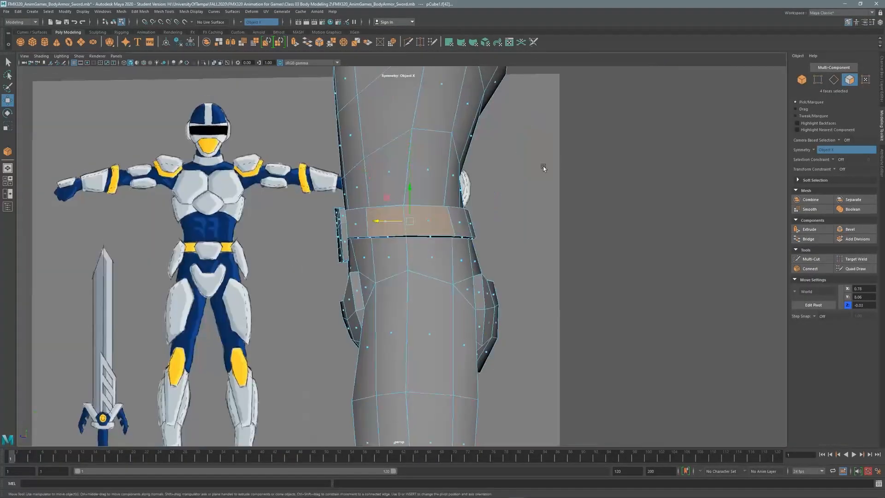
pyautogui.scroll(2, 437, 202)
pyautogui.keyDown('alt'); pyautogui.moveTo(437, 202); pyautogui.dragTo(639, 201); pyautogui.keyUp('alt')
# Insert new vertical connecting edges across the band with Connect.
pyautogui.press('F10')
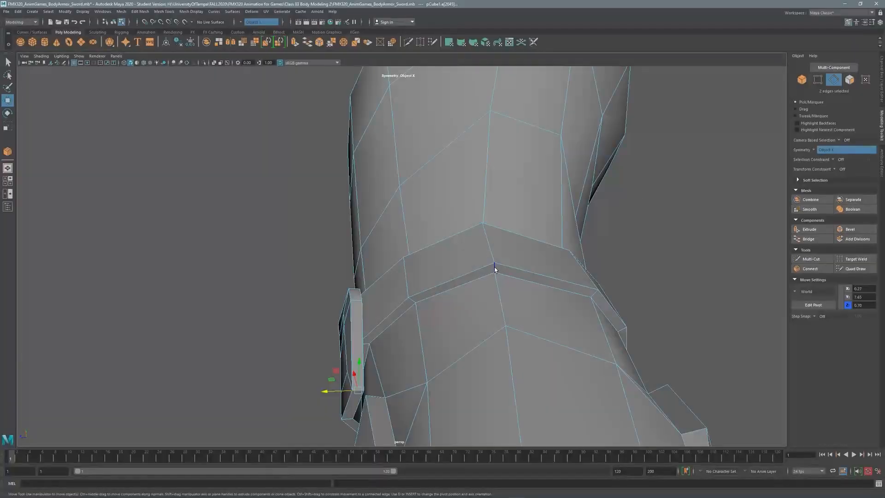
pyautogui.scroll(-3, 534, 235)
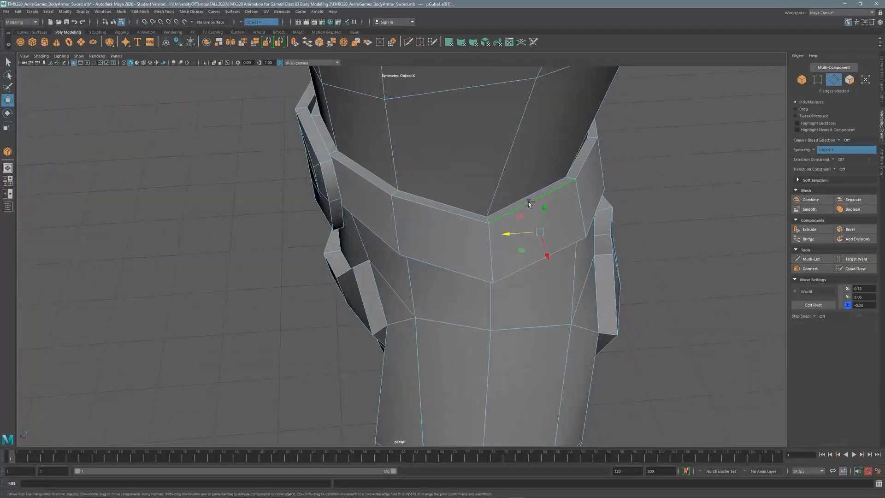
pyautogui.scroll(2, 542, 188)
pyautogui.scroll(-3, 594, 175)
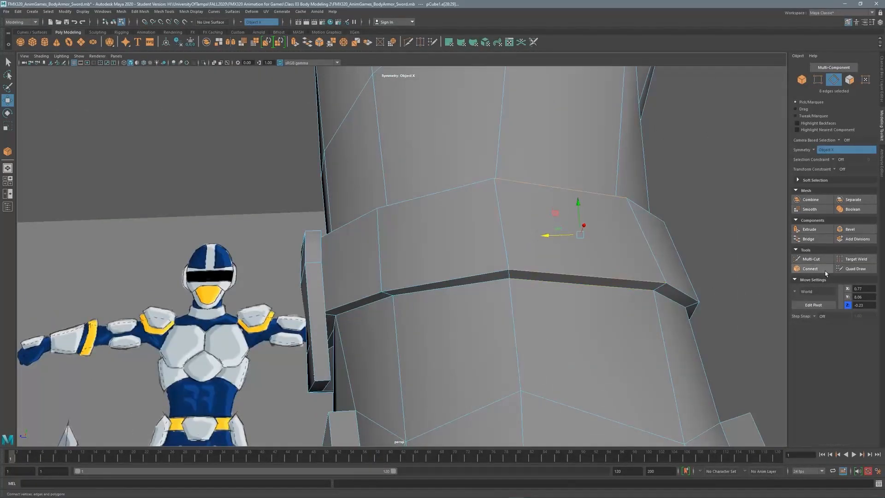
pyautogui.click(825, 272)
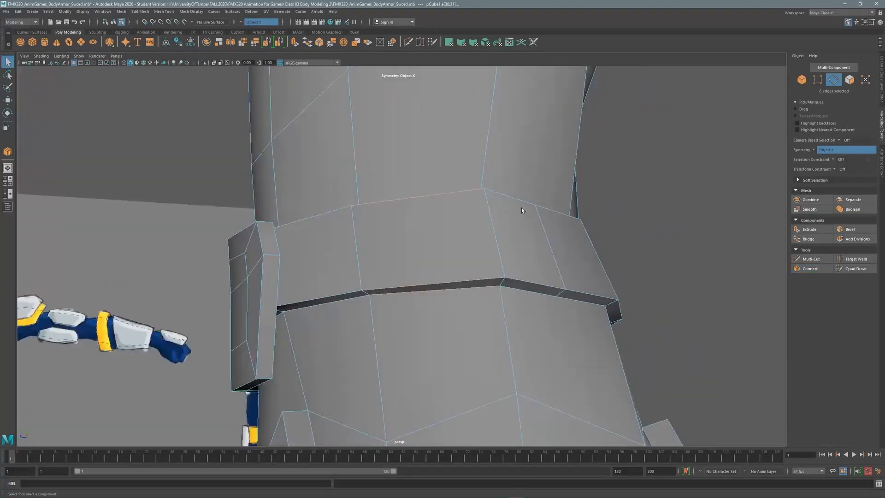
pyautogui.press('g')
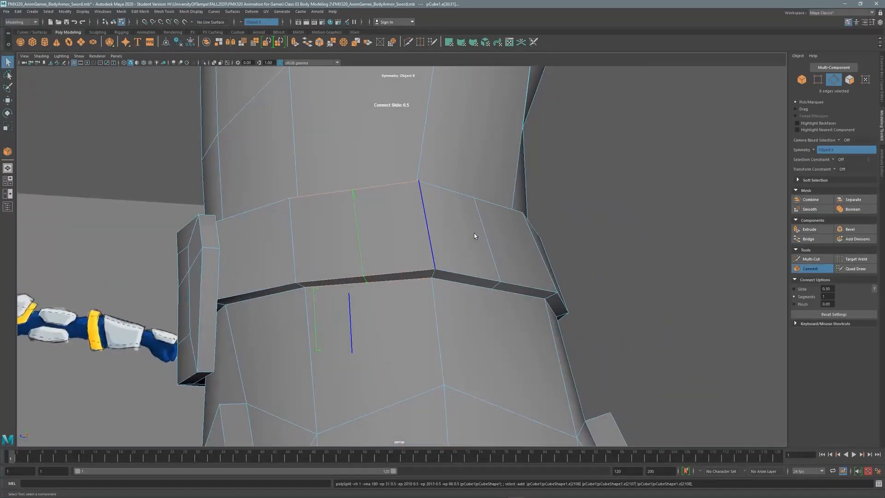
pyautogui.press('q')
# Select a full edge loop along the band and push it outward.
pyautogui.keyDown('alt'); pyautogui.moveTo(474, 233); pyautogui.dragTo(650, 189); pyautogui.keyUp('alt')
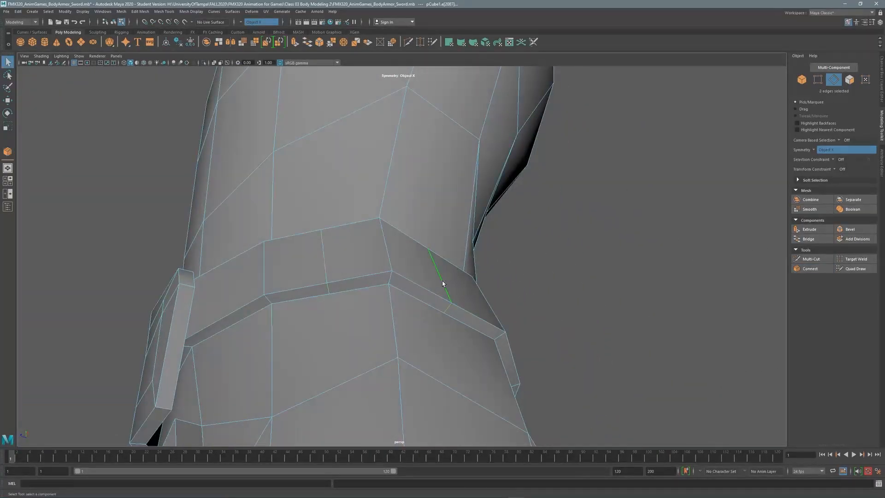
pyautogui.keyDown('alt'); pyautogui.moveTo(441, 281); pyautogui.dragTo(343, 276); pyautogui.keyUp('alt')
pyautogui.doubleClick(315, 281)
pyautogui.scroll(-3, 322, 285)
pyautogui.press('w')
pyautogui.moveTo(392, 289); pyautogui.dragTo(417, 306)
# Select several band faces in face mode.
pyautogui.press('F11')
pyautogui.click(417, 256)
pyautogui.keyDown('shift'); pyautogui.click(350, 281); pyautogui.keyUp('shift')
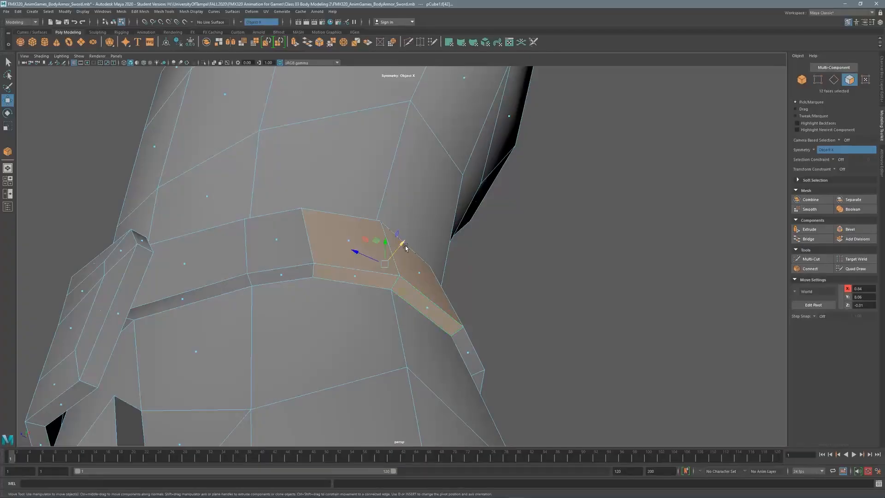
# Frame the belt and pull a belt vertex down toward the reference outline.
pyautogui.press('space')
pyautogui.press('space')
pyautogui.press('f')
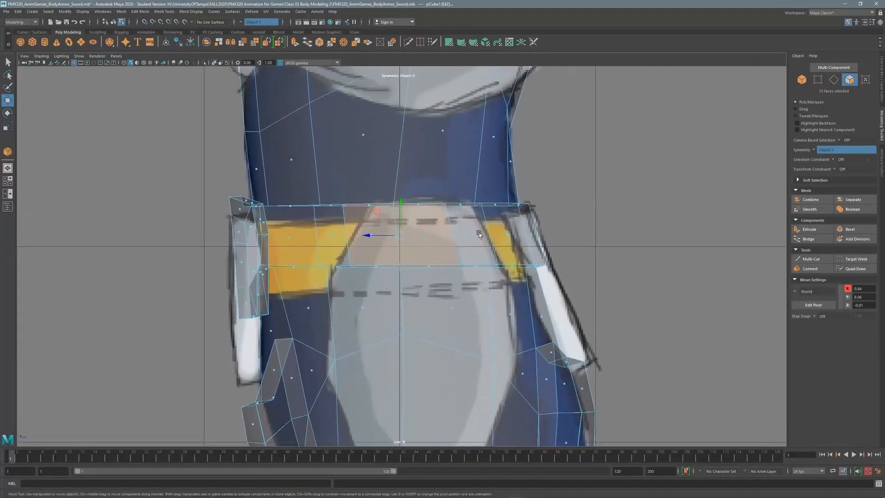
pyautogui.scroll(2, 479, 232)
pyautogui.keyDown('alt'); pyautogui.moveTo(479, 232); pyautogui.dragTo(421, 108, button='middle'); pyautogui.keyUp('alt')
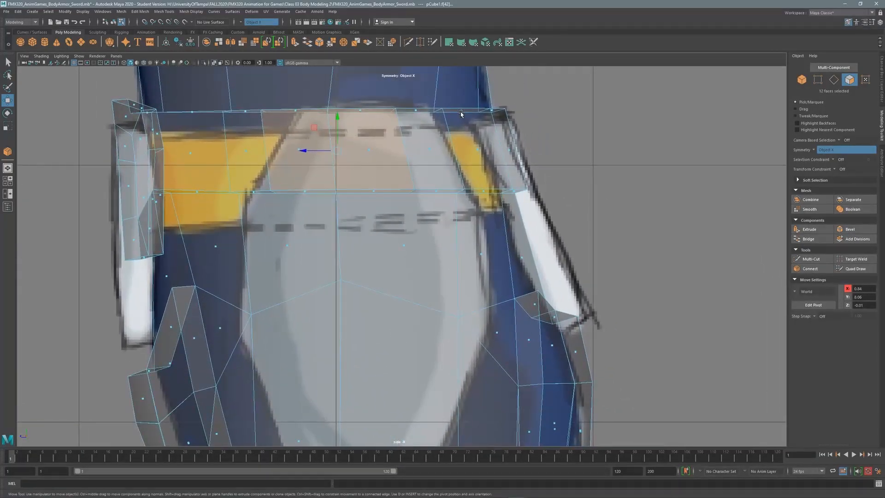
pyautogui.press('F9')
pyautogui.click(253, 191)
pyautogui.moveTo(226, 178); pyautogui.dragTo(284, 217)
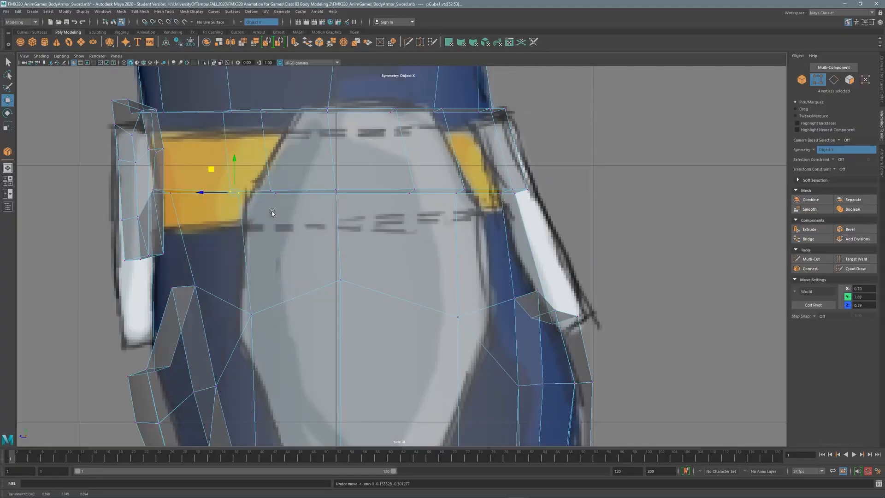
# Set the Move Tool constraint to Edge and slide the belt vertex along its edge.
pyautogui.doubleClick(6, 101)
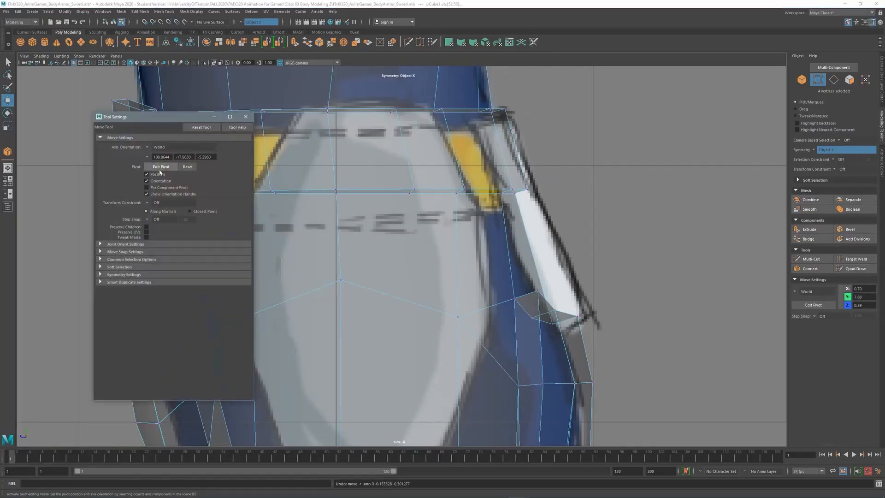
pyautogui.click(160, 211)
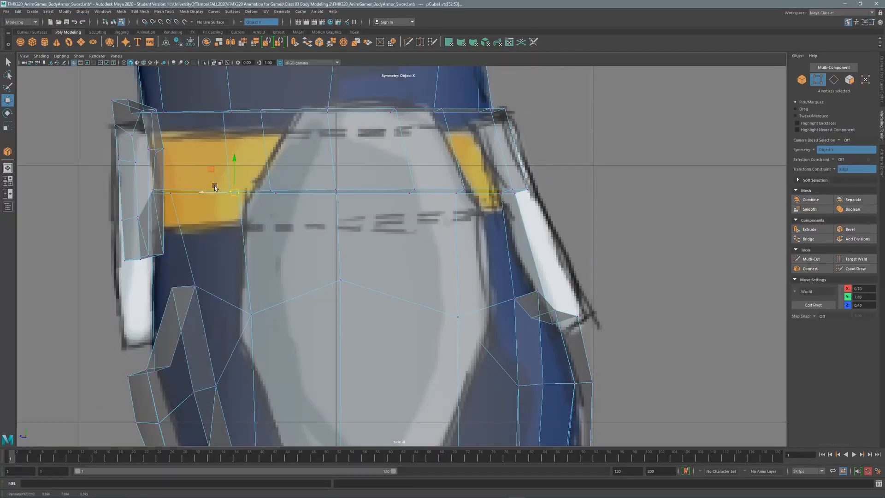
pyautogui.moveTo(214, 187); pyautogui.dragTo(201, 205)
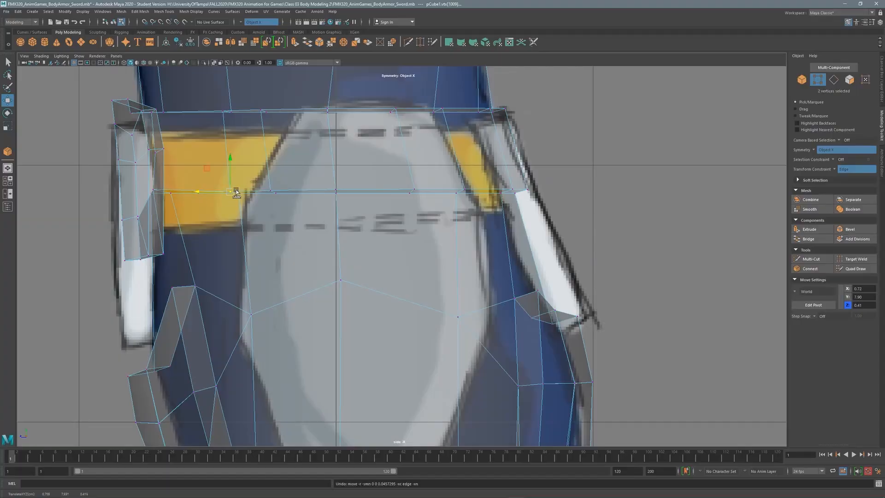
pyautogui.press('space')
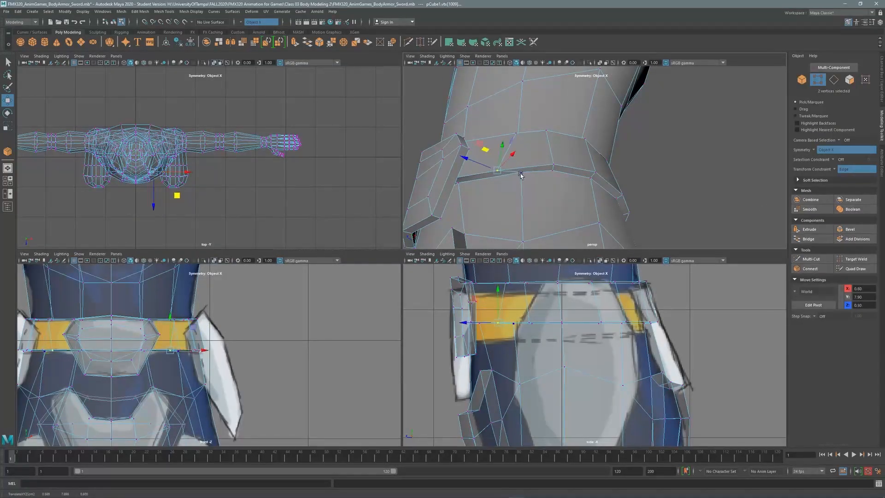
pyautogui.moveTo(521, 175); pyautogui.dragTo(479, 180)
# Select more belt vertices and shift them inward horizontally to match the reference.
pyautogui.click(554, 165)
pyautogui.keyDown('alt'); pyautogui.moveTo(544, 308); pyautogui.dragTo(520, 354, button='middle'); pyautogui.keyUp('alt')
pyautogui.keyDown('shift'); pyautogui.click(505, 330); pyautogui.keyUp('shift')
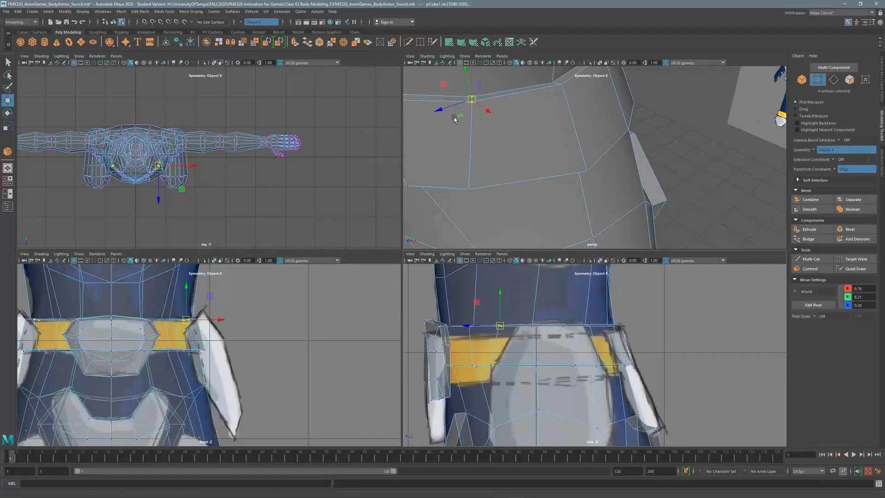
pyautogui.moveTo(459, 115); pyautogui.dragTo(509, 118)
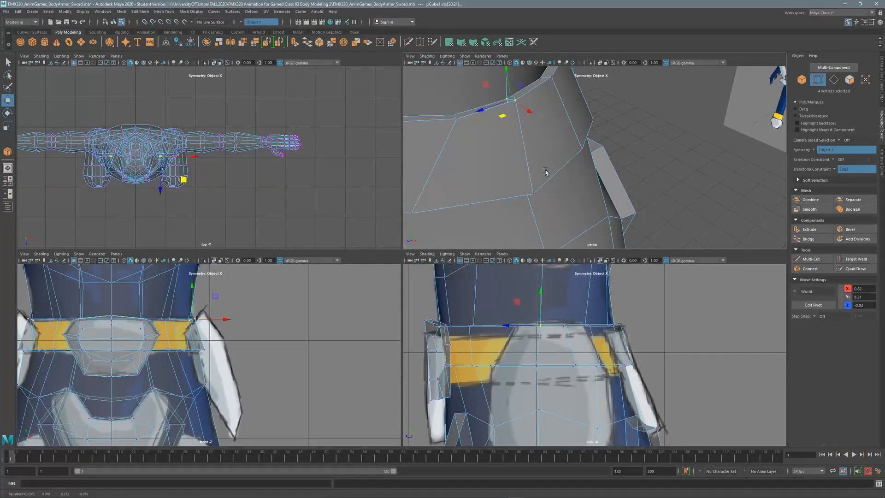
pyautogui.moveTo(545, 171)
pyautogui.keyDown('alt'); pyautogui.mouseDown()
pyautogui.moveTo(574, 146)
pyautogui.moveTo(566, 166)
pyautogui.moveTo(509, 144)
pyautogui.moveTo(544, 164)
pyautogui.mouseUp(); pyautogui.keyUp('alt')
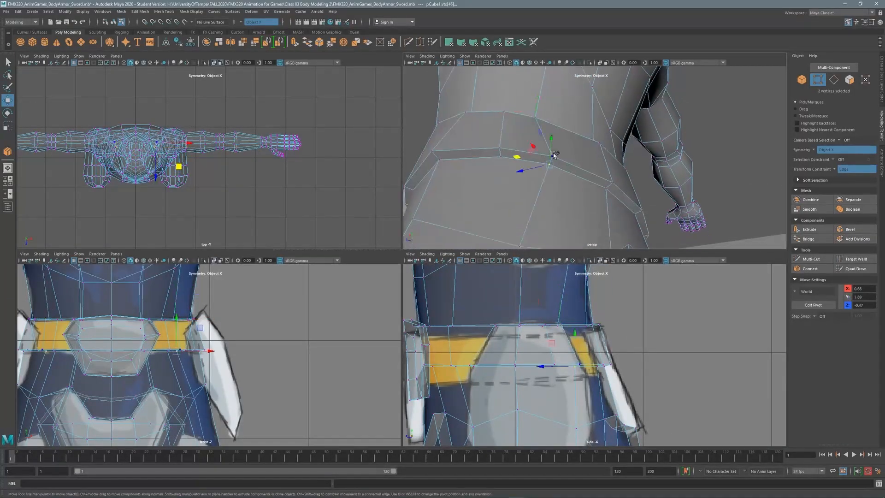
pyautogui.keyDown('alt'); pyautogui.moveTo(557, 344); pyautogui.dragTo(542, 313, button='middle'); pyautogui.keyUp('alt')
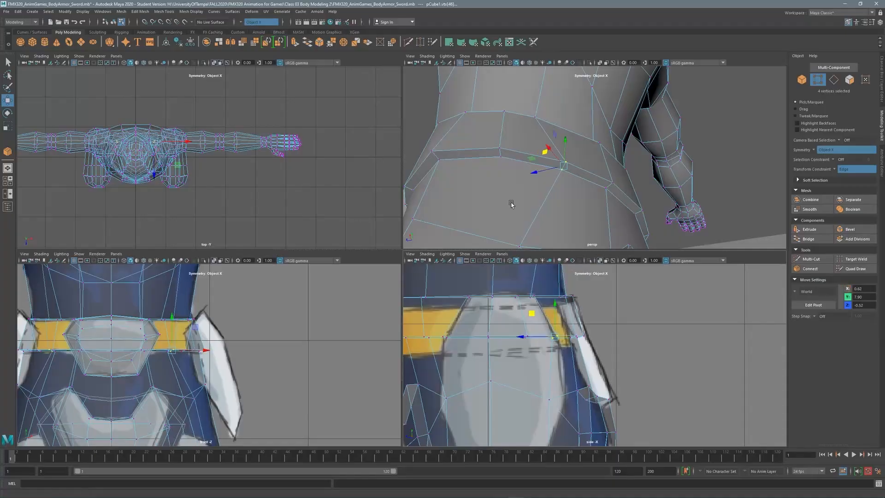
# Extrude the selected belt faces with a thickness of 0.11.
pyautogui.click(428, 258)
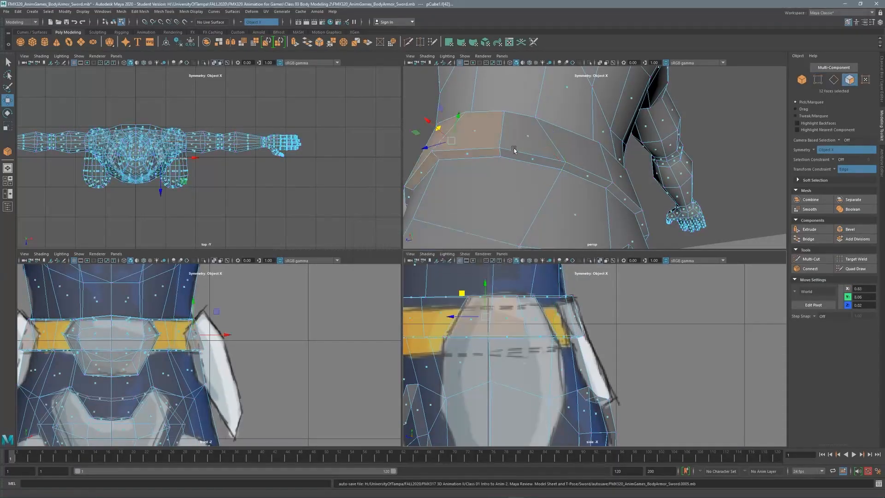
pyautogui.press('F11')
pyautogui.click(474, 133)
pyautogui.press('f')
pyautogui.keyDown('shift'); pyautogui.click(470, 159); pyautogui.keyUp('shift')
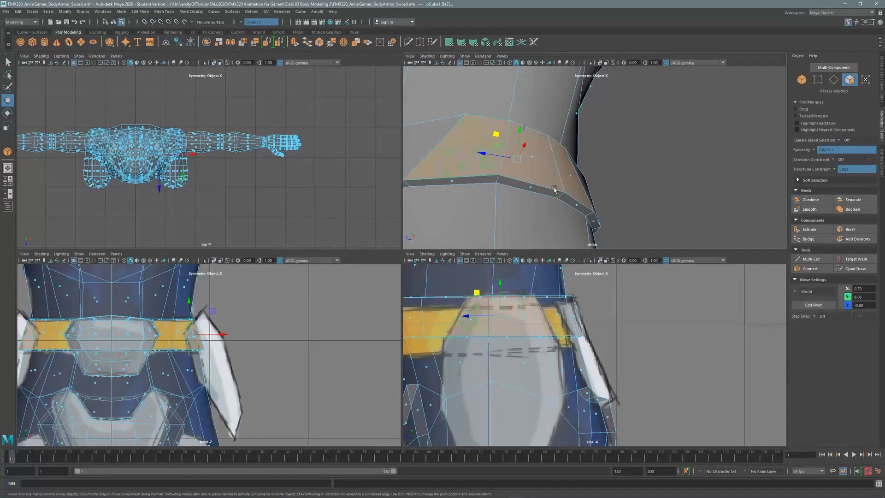
pyautogui.press('f')
pyautogui.press('space')
pyautogui.keyDown('shift'); pyautogui.rightClick(482, 242); pyautogui.keyUp('shift')
pyautogui.click(480, 260)
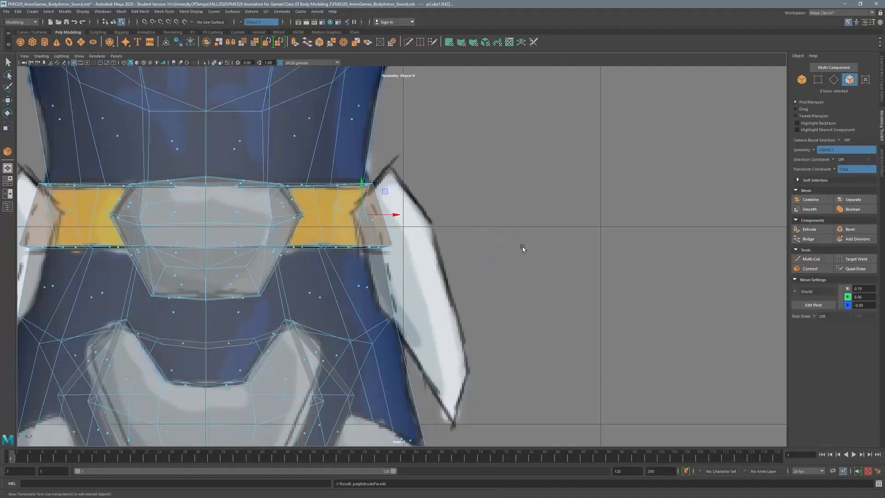
pyautogui.moveTo(119, 351); pyautogui.dragTo(120, 351)
# Extrude the faces again and slide them down along the hip plate with a constrained move.
pyautogui.press('space')
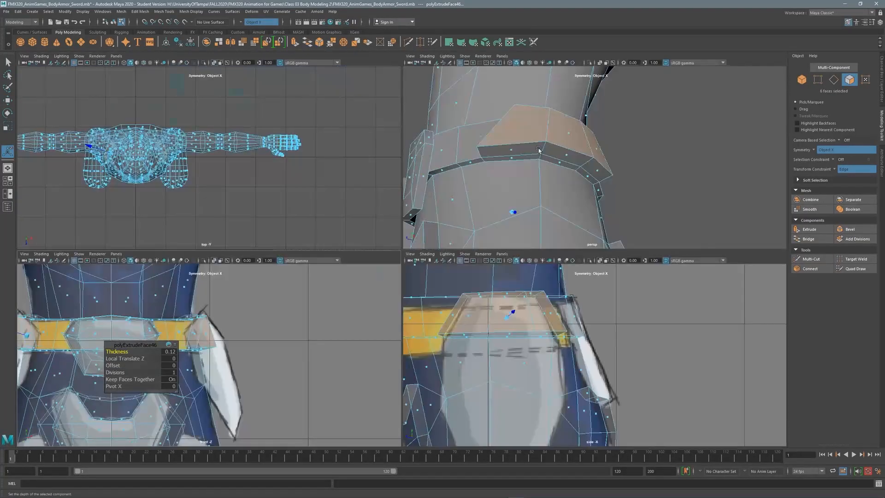
pyautogui.keyDown('alt'); pyautogui.moveTo(532, 157); pyautogui.dragTo(554, 139); pyautogui.keyUp('alt')
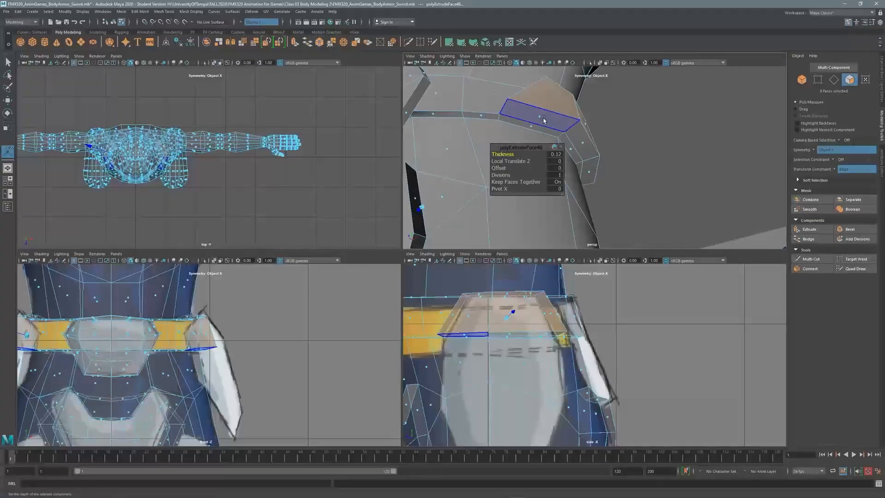
pyautogui.press('space')
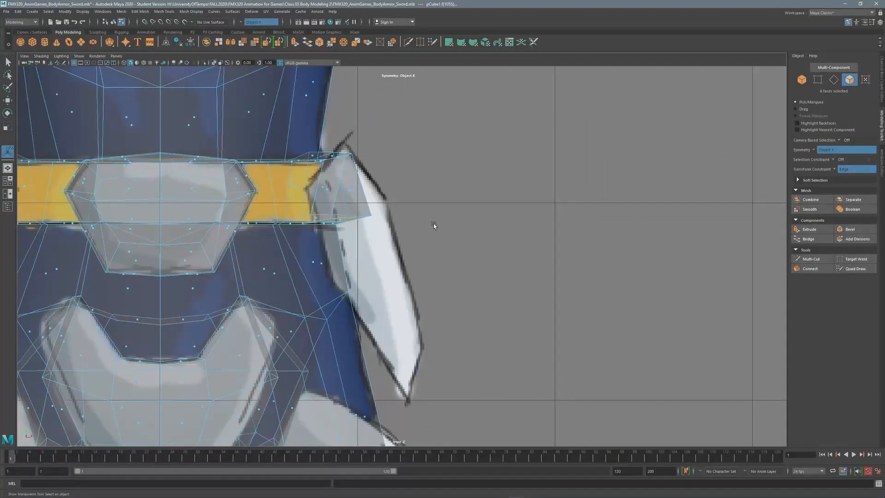
pyautogui.keyDown('shift'); pyautogui.moveTo(434, 225); pyautogui.dragTo(432, 244, button='right'); pyautogui.keyUp('shift')
pyautogui.press('w')
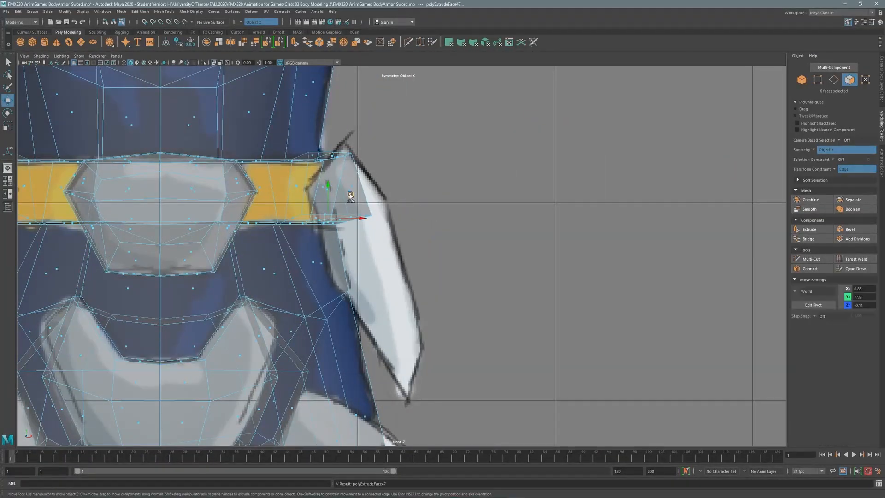
pyautogui.moveTo(351, 196); pyautogui.dragTo(385, 240)
pyautogui.doubleClick(8, 100)
pyautogui.click(152, 203)
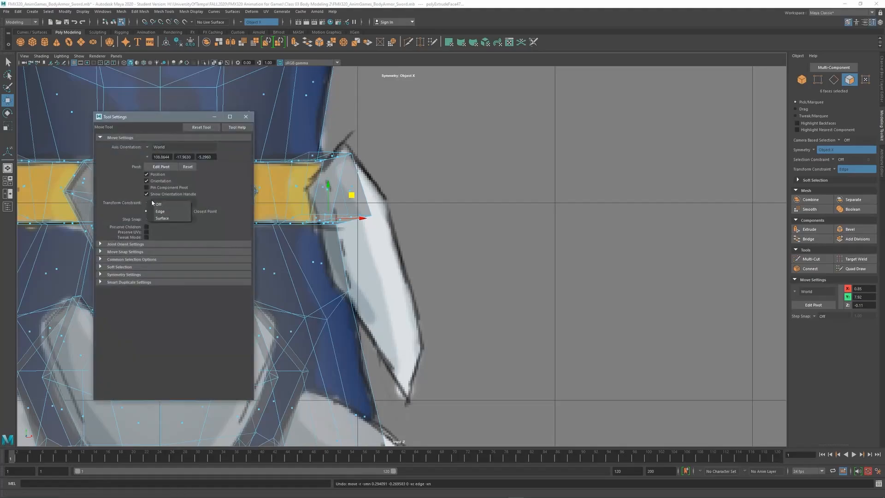
pyautogui.click(246, 119)
pyautogui.moveTo(353, 199); pyautogui.dragTo(406, 322)
# Nudge the hip plate faces up and outward and raise its top edges.
pyautogui.press('space')
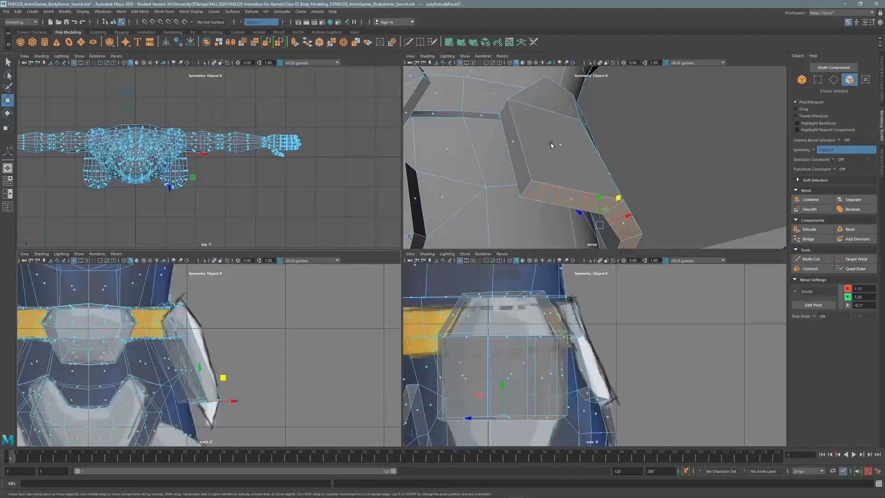
pyautogui.press('space')
pyautogui.keyDown('alt'); pyautogui.moveTo(349, 222); pyautogui.dragTo(344, 226); pyautogui.keyUp('alt')
pyautogui.click(834, 79)
pyautogui.keyDown('alt'); pyautogui.moveTo(400, 217); pyautogui.dragTo(409, 248); pyautogui.keyUp('alt')
pyautogui.press('space')
pyautogui.press('space')
pyautogui.moveTo(363, 185); pyautogui.dragTo(376, 182)
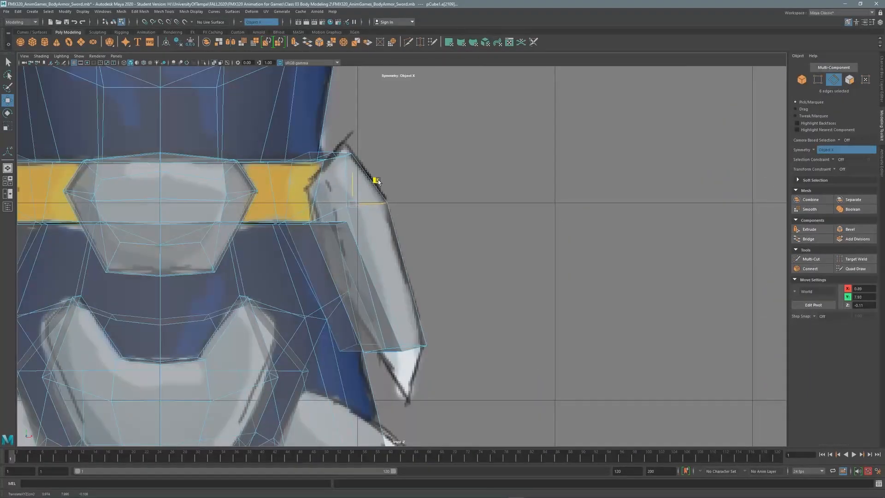
pyautogui.press('space')
pyautogui.keyDown('alt'); pyautogui.moveTo(453, 177); pyautogui.dragTo(521, 191); pyautogui.keyUp('alt')
# Reframe the hip armour in the front, perspective and side views.
pyautogui.press('space')
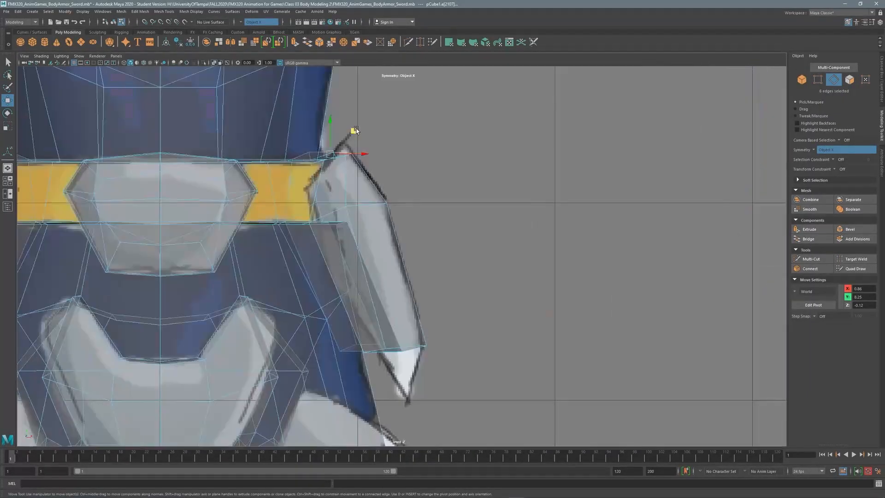
pyautogui.moveTo(356, 130); pyautogui.dragTo(352, 121)
pyautogui.keyDown('alt'); pyautogui.moveTo(427, 333); pyautogui.dragTo(395, 258, button='middle'); pyautogui.keyUp('alt')
pyautogui.press('space')
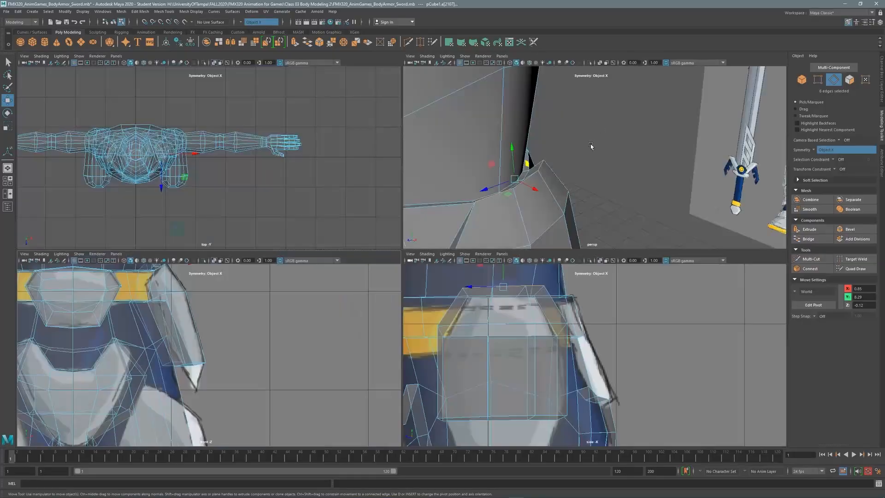
pyautogui.press('space')
pyautogui.keyDown('alt'); pyautogui.moveTo(313, 235); pyautogui.dragTo(332, 67, button='middle'); pyautogui.keyUp('alt')
pyautogui.press('space')
pyautogui.press('space')
pyautogui.keyDown('alt'); pyautogui.moveTo(533, 146); pyautogui.dragTo(303, 216); pyautogui.keyUp('alt')
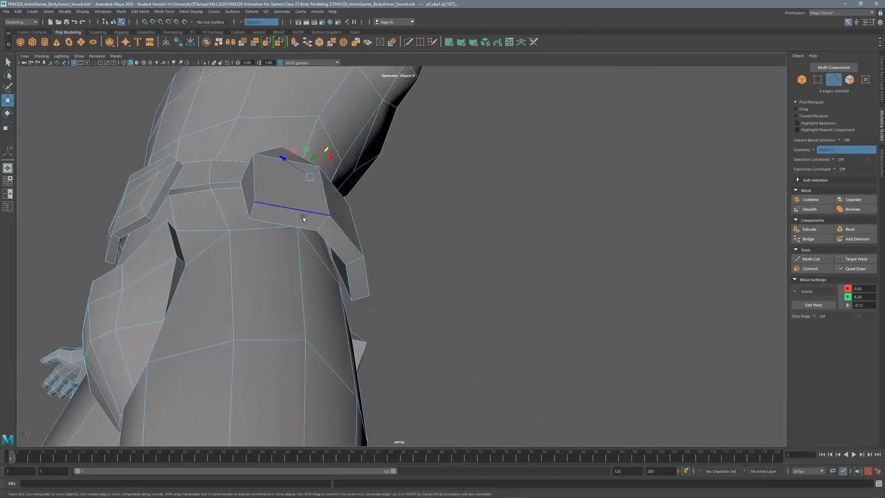
pyautogui.press('F11')
pyautogui.press('space')
pyautogui.press('space')
pyautogui.keyDown('alt'); pyautogui.moveTo(460, 266); pyautogui.dragTo(459, 211, button='middle'); pyautogui.keyUp('alt')
# Narrow the front hip plate's bottom faces front to back by scaling in Z.
pyautogui.keyDown('alt'); pyautogui.moveTo(273, 202); pyautogui.dragTo(419, 239, button='middle'); pyautogui.keyUp('alt')
pyautogui.keyDown('alt'); pyautogui.moveTo(357, 228); pyautogui.dragTo(341, 194, button='middle'); pyautogui.keyUp('alt')
pyautogui.press('r')
pyautogui.moveTo(317, 331); pyautogui.dragTo(318, 331)
# Switch to edge mode and begin selecting the plate's edges from a top-down view.
pyautogui.moveTo(348, 218); pyautogui.dragTo(347, 166, button='right')
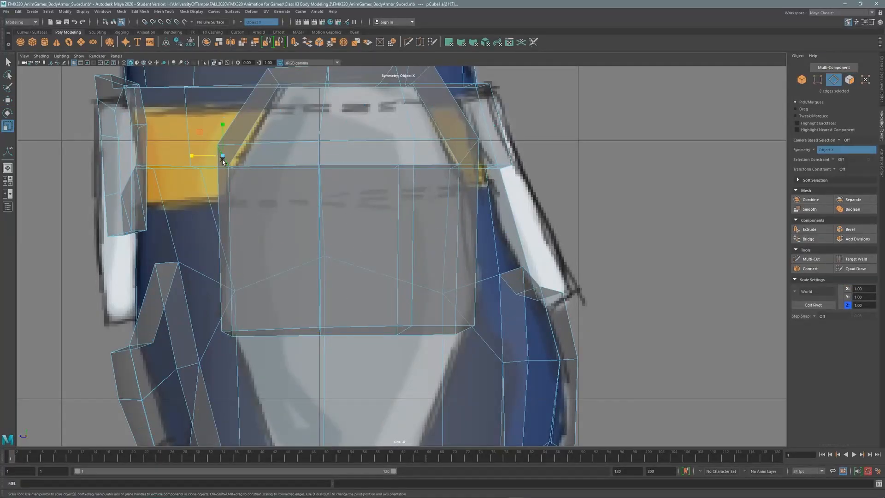
pyautogui.keyDown('alt'); pyautogui.moveTo(321, 148); pyautogui.dragTo(351, 223, button='middle'); pyautogui.keyUp('alt')
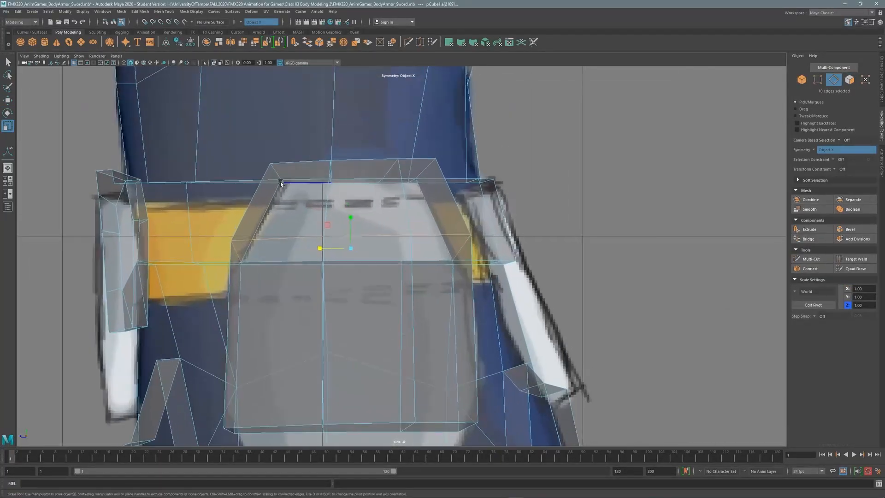
pyautogui.press('space')
pyautogui.press('space')
pyautogui.keyDown('alt'); pyautogui.moveTo(360, 165); pyautogui.dragTo(405, 207); pyautogui.keyUp('alt')
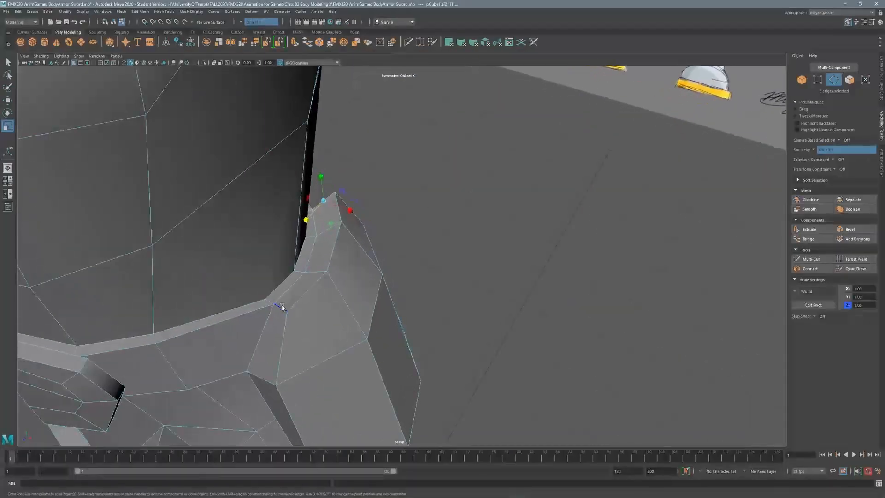
pyautogui.keyDown('shift'); pyautogui.click(326, 206); pyautogui.keyUp('shift')
pyautogui.press('space')
pyautogui.press('space')
pyautogui.press('space')
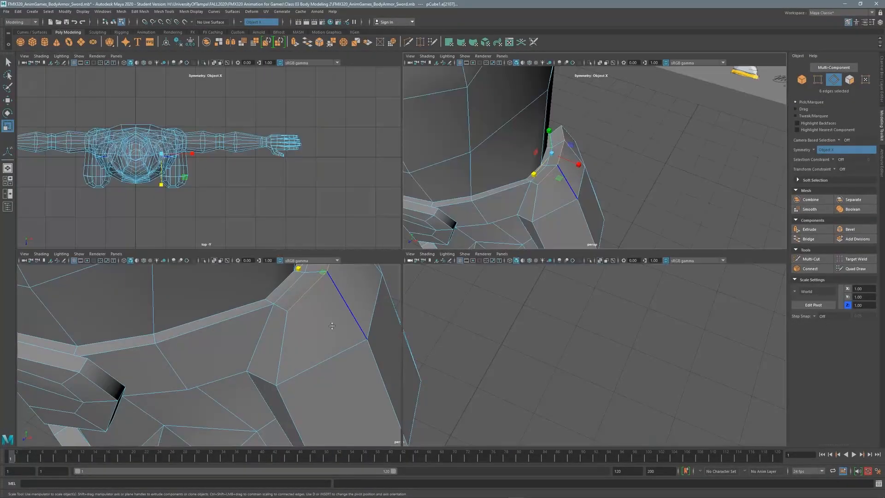
pyautogui.press('space')
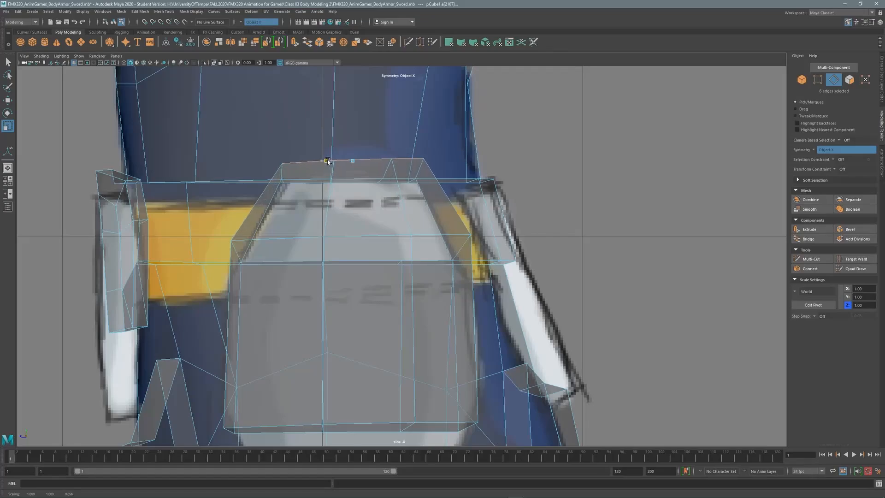
pyautogui.press('space')
# Add the remaining plate edges and taper them slightly front to back.
pyautogui.press('space')
pyautogui.keyDown('alt'); pyautogui.moveTo(566, 180); pyautogui.dragTo(256, 253); pyautogui.keyUp('alt')
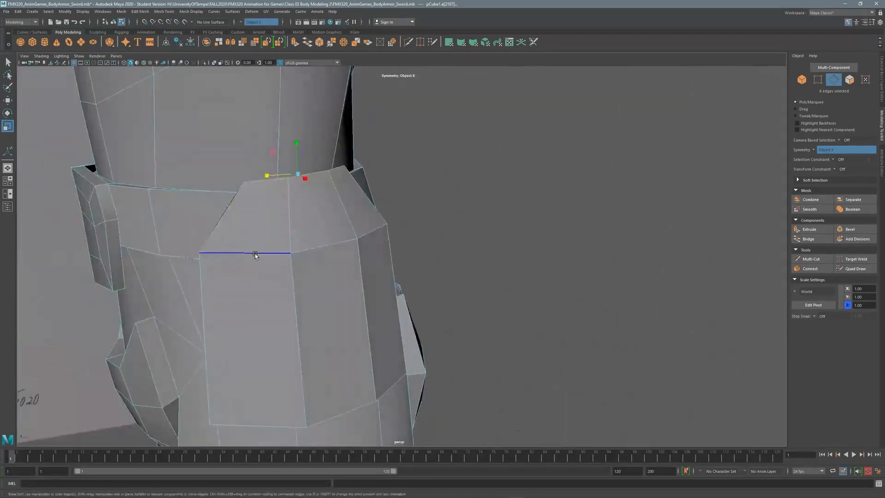
pyautogui.keyDown('shift'); pyautogui.click(366, 235); pyautogui.keyUp('shift')
pyautogui.keyDown('alt'); pyautogui.moveTo(283, 360); pyautogui.dragTo(286, 221, button='middle'); pyautogui.keyUp('alt')
pyautogui.keyDown('alt'); pyautogui.moveTo(286, 221); pyautogui.dragTo(289, 180); pyautogui.keyUp('alt')
pyautogui.keyDown('shift'); pyautogui.click(272, 215); pyautogui.keyUp('shift')
pyautogui.keyDown('shift'); pyautogui.click(353, 221); pyautogui.keyUp('shift')
pyautogui.keyDown('shift'); pyautogui.click(391, 234); pyautogui.keyUp('shift')
pyautogui.press('space')
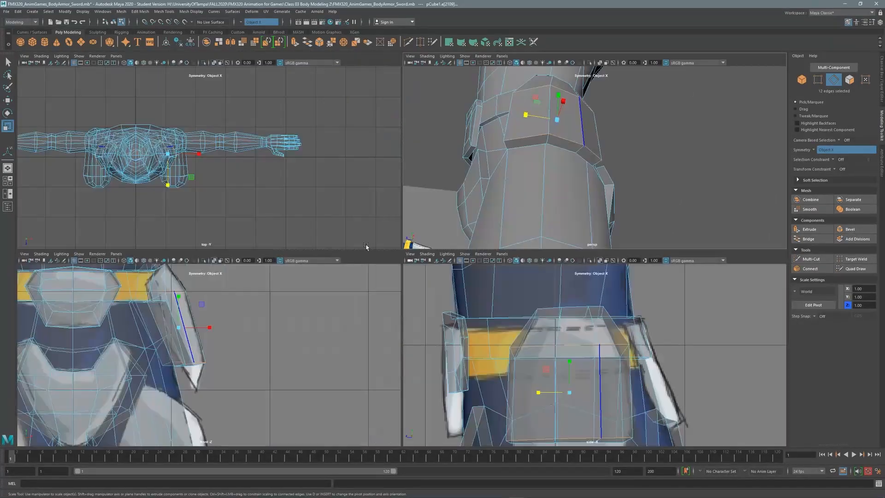
pyautogui.press('space')
pyautogui.moveTo(339, 334); pyautogui.dragTo(320, 331)
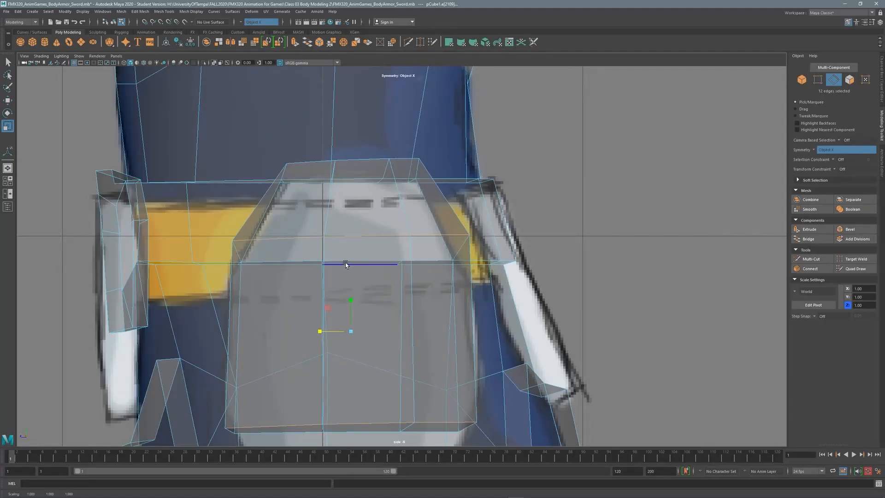
# Select the edges on the plate's side and nudge them slightly.
pyautogui.press('space')
pyautogui.press('space')
pyautogui.keyDown('alt'); pyautogui.moveTo(465, 195); pyautogui.dragTo(358, 272); pyautogui.keyUp('alt')
pyautogui.click(358, 236)
pyautogui.keyDown('shift'); pyautogui.click(387, 232); pyautogui.keyUp('shift')
pyautogui.keyDown('alt'); pyautogui.moveTo(445, 230); pyautogui.dragTo(402, 227); pyautogui.keyUp('alt')
pyautogui.keyDown('shift'); pyautogui.click(402, 228); pyautogui.keyUp('shift')
pyautogui.press('space')
pyautogui.press('space')
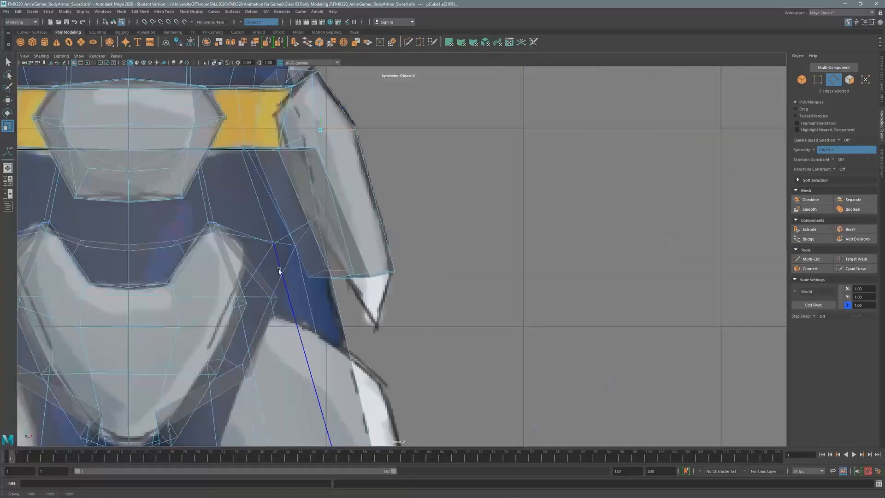
pyautogui.press('w')
pyautogui.moveTo(324, 126); pyautogui.dragTo(348, 116)
pyautogui.press('space')
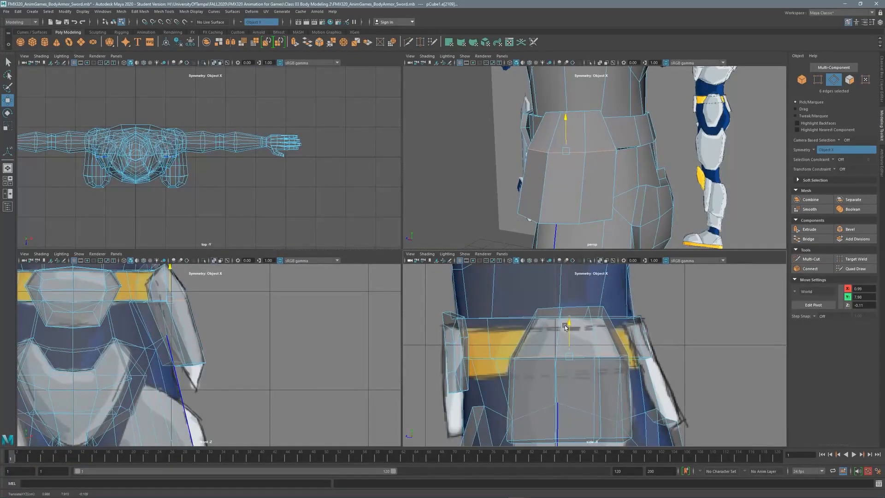
# Inspect the hip plate from below and return to face selection.
pyautogui.keyDown('alt'); pyautogui.moveTo(530, 194); pyautogui.dragTo(543, 176); pyautogui.keyUp('alt')
pyautogui.keyDown('alt'); pyautogui.moveTo(544, 175); pyautogui.dragTo(547, 122, button='middle'); pyautogui.keyUp('alt')
pyautogui.keyDown('alt'); pyautogui.moveTo(547, 123); pyautogui.dragTo(558, 92); pyautogui.keyUp('alt')
pyautogui.moveTo(559, 92); pyautogui.dragTo(557, 118, button='right')
# Pull the side plate's extruded faces down the thigh, widen them along X and shift them outward.
pyautogui.press('space')
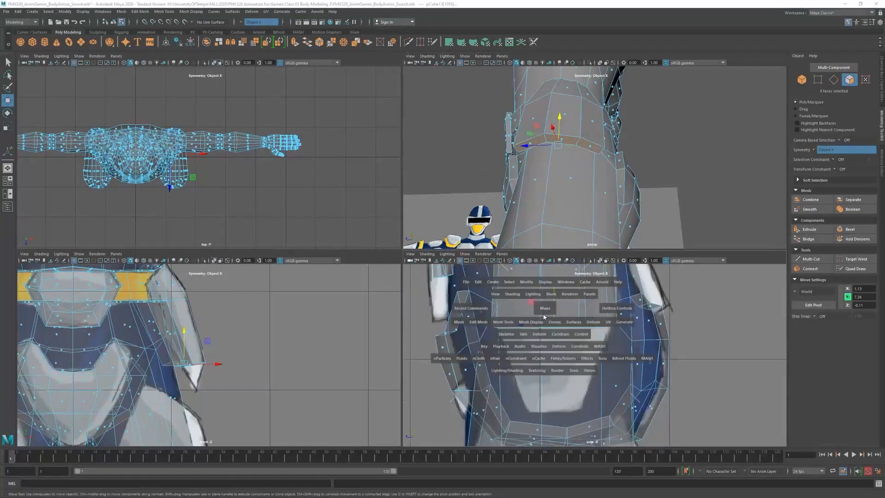
pyautogui.scroll(1, 521, 308)
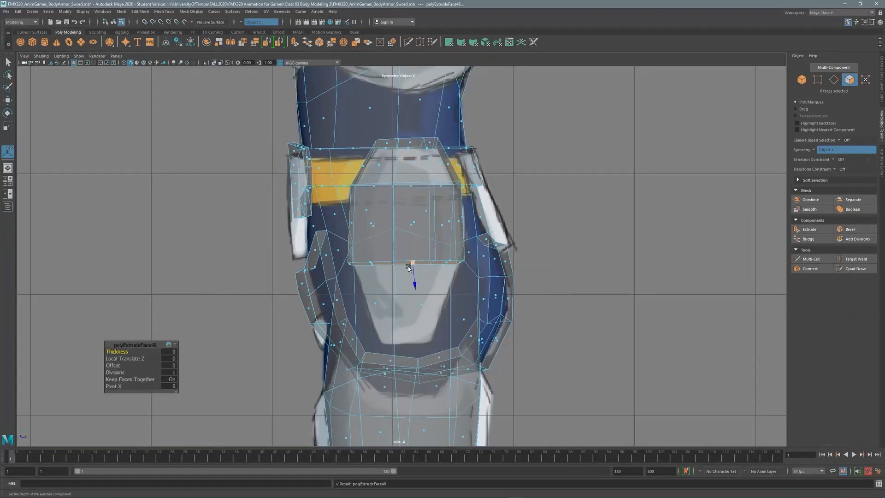
pyautogui.moveTo(408, 232); pyautogui.dragTo(401, 311)
pyautogui.press('r')
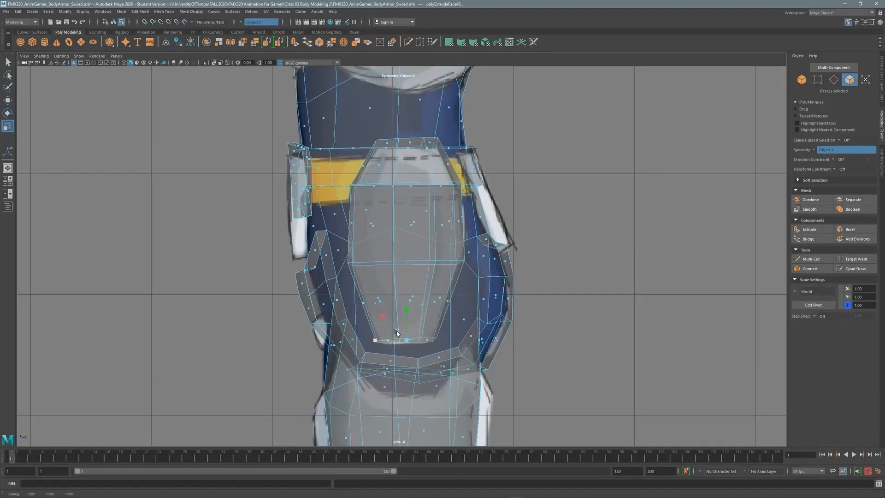
pyautogui.press('space')
pyautogui.press('space')
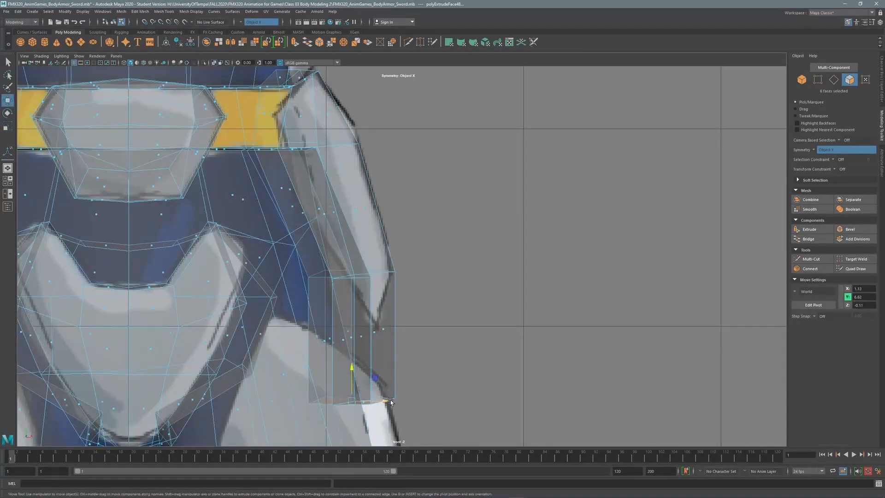
pyautogui.moveTo(391, 402); pyautogui.dragTo(422, 401)
pyautogui.scroll(-1, 423, 270)
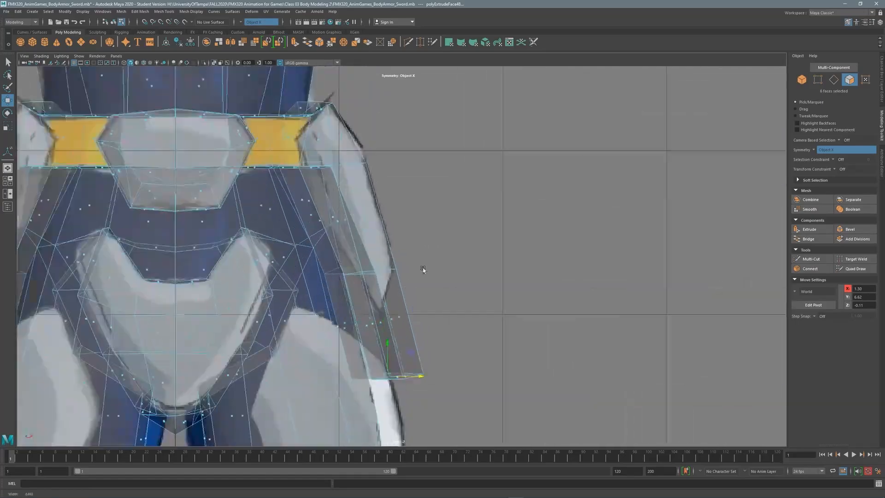
pyautogui.scroll(1, 423, 270)
pyautogui.moveTo(410, 361); pyautogui.dragTo(400, 321)
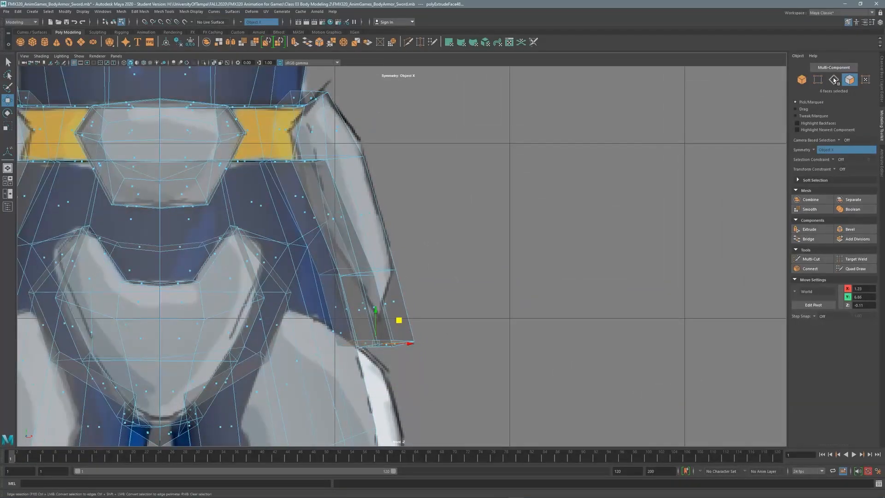
# Shift the plate's edges up and inward, then raise its bottom rim vertices.
pyautogui.click(833, 79)
pyautogui.moveTo(386, 250); pyautogui.dragTo(375, 216)
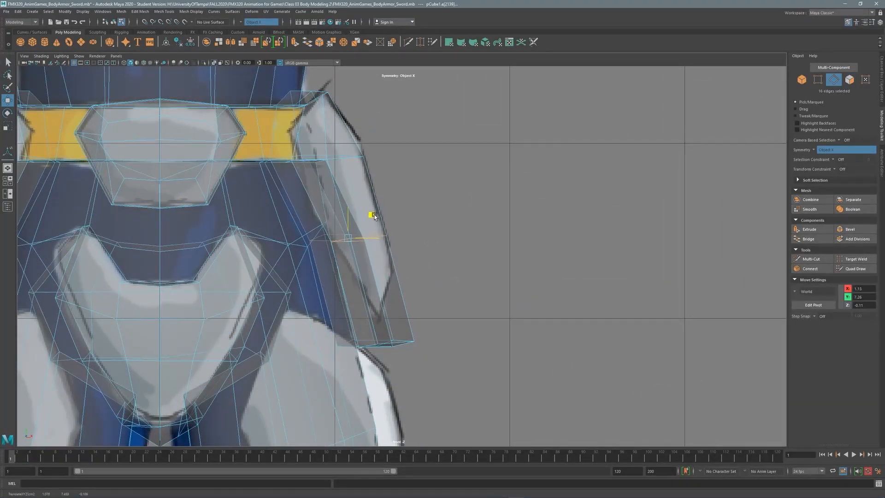
pyautogui.click(818, 79)
pyautogui.moveTo(431, 362); pyautogui.dragTo(334, 336)
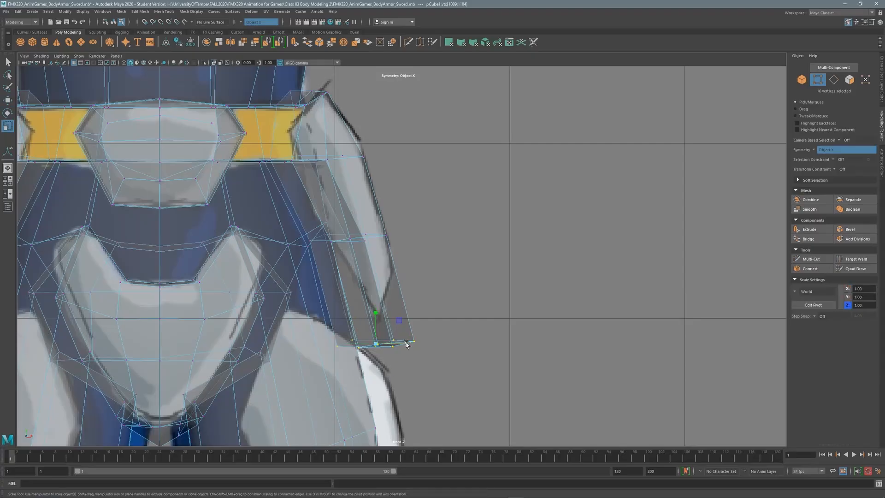
pyautogui.press('w')
pyautogui.moveTo(399, 320); pyautogui.dragTo(403, 294)
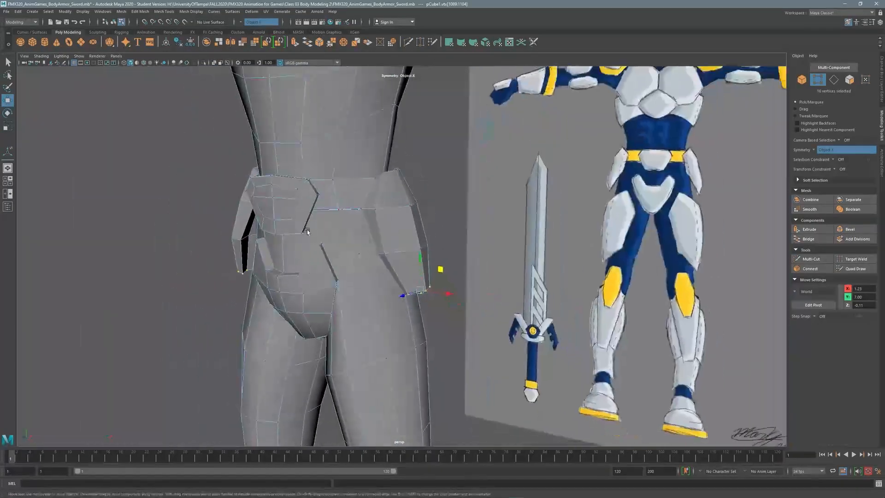
# Save the scene.
pyautogui.keyDown('alt'); pyautogui.moveTo(307, 231); pyautogui.dragTo(276, 231); pyautogui.keyUp('alt')
pyautogui.click(6, 11)
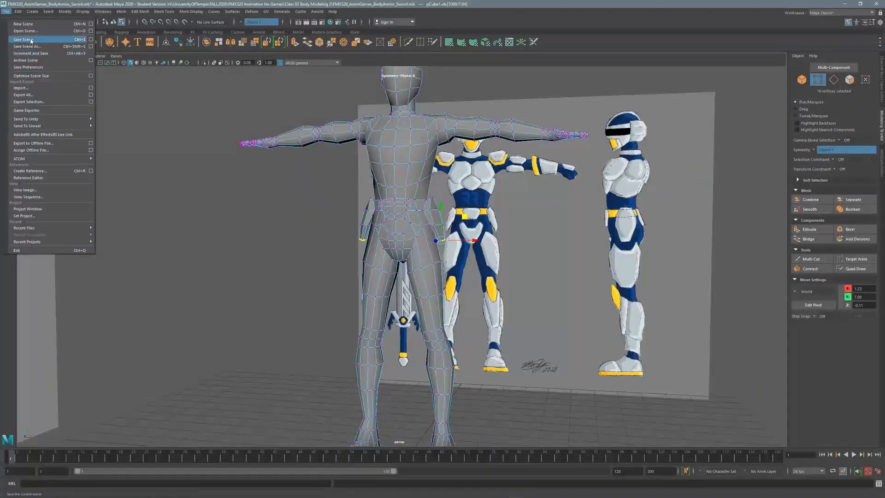
pyautogui.click(30, 42)
# Move the boot's instep, toe and sole vertices to fit the side-view sketch.
pyautogui.keyDown('alt'); pyautogui.moveTo(415, 230); pyautogui.dragTo(553, 252); pyautogui.keyUp('alt')
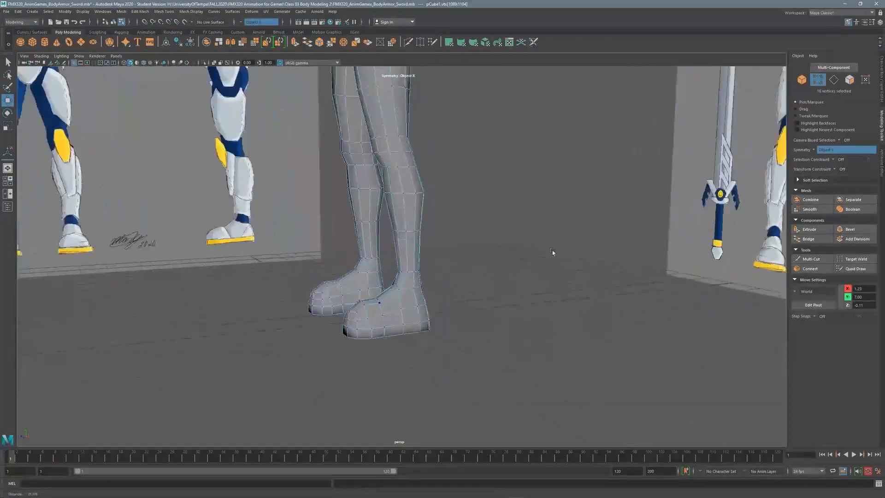
pyautogui.press('space')
pyautogui.press('space')
pyautogui.press('f')
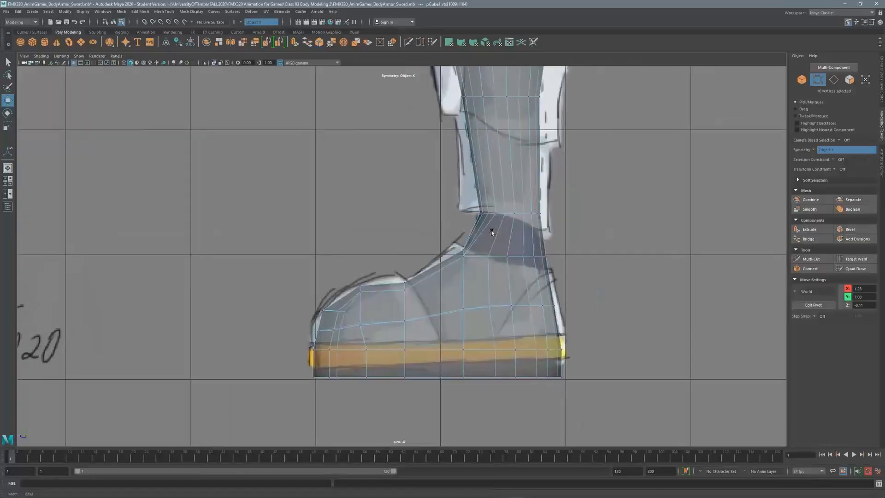
pyautogui.scroll(1, 491, 232)
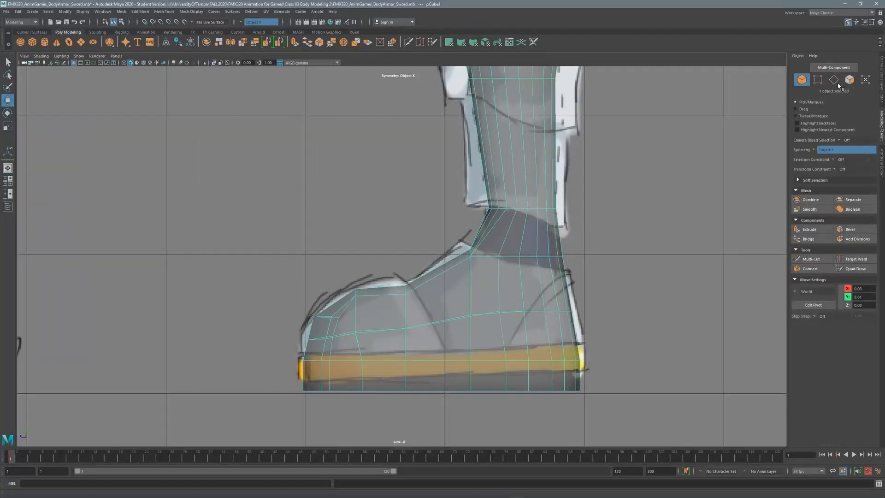
pyautogui.click(817, 80)
pyautogui.moveTo(464, 243); pyautogui.dragTo(544, 250)
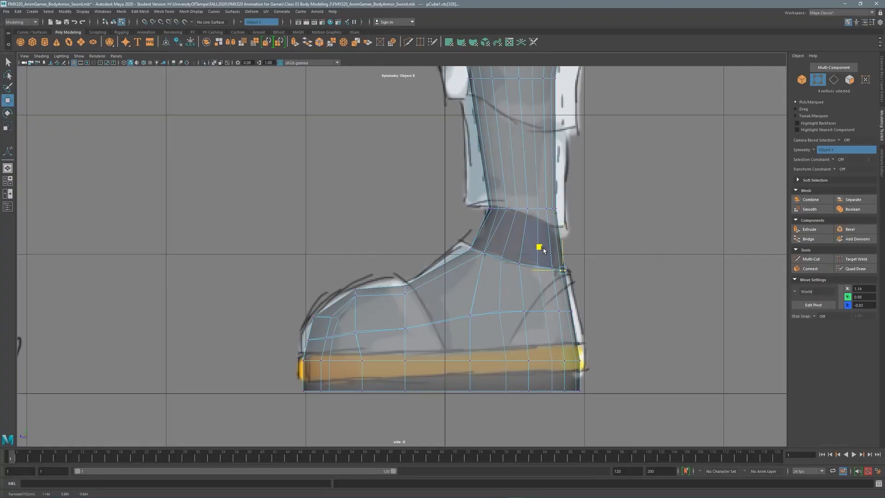
pyautogui.click(399, 284)
pyautogui.moveTo(381, 264); pyautogui.dragTo(392, 268)
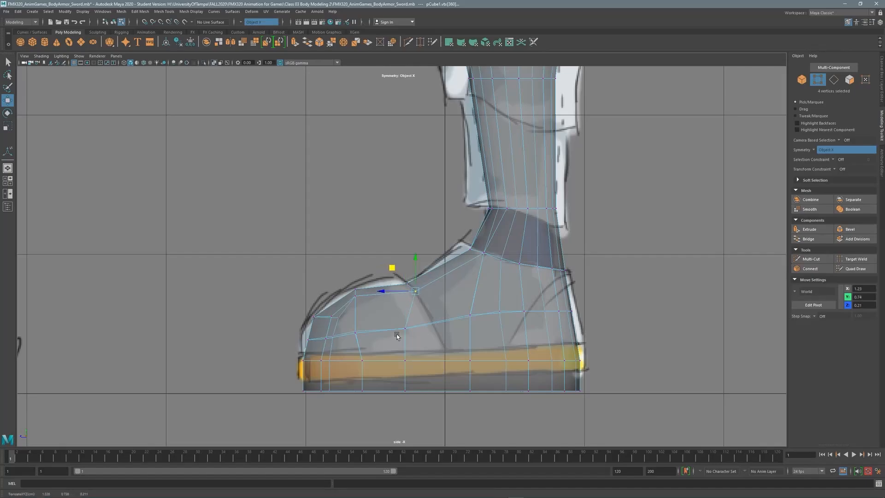
pyautogui.click(405, 329)
pyautogui.moveTo(379, 328); pyautogui.dragTo(387, 330)
pyautogui.moveTo(456, 353); pyautogui.dragTo(407, 401)
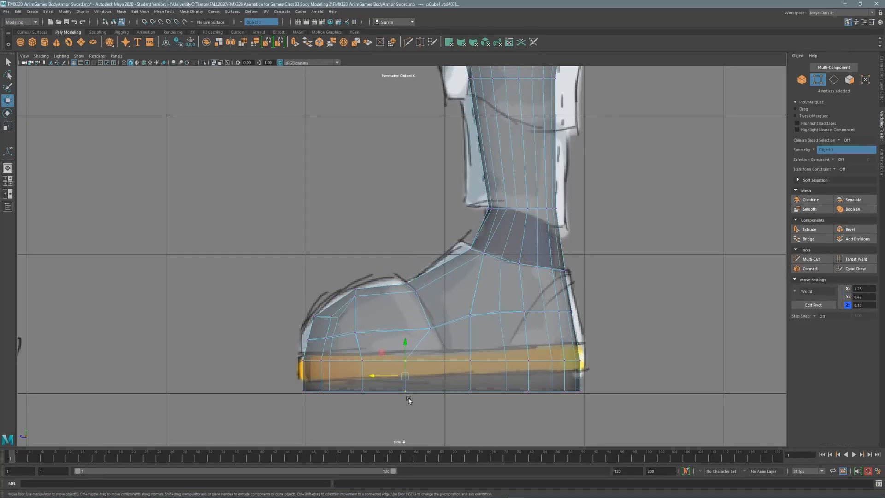
pyautogui.moveTo(362, 285); pyautogui.dragTo(333, 272)
# Select the faces of both boots, including the boot fronts.
pyautogui.click(847, 81)
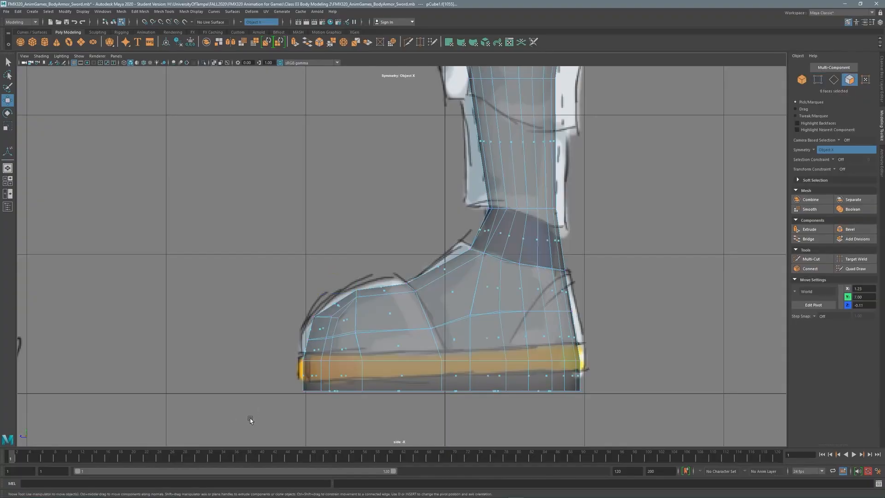
pyautogui.moveTo(609, 278); pyautogui.dragTo(608, 278)
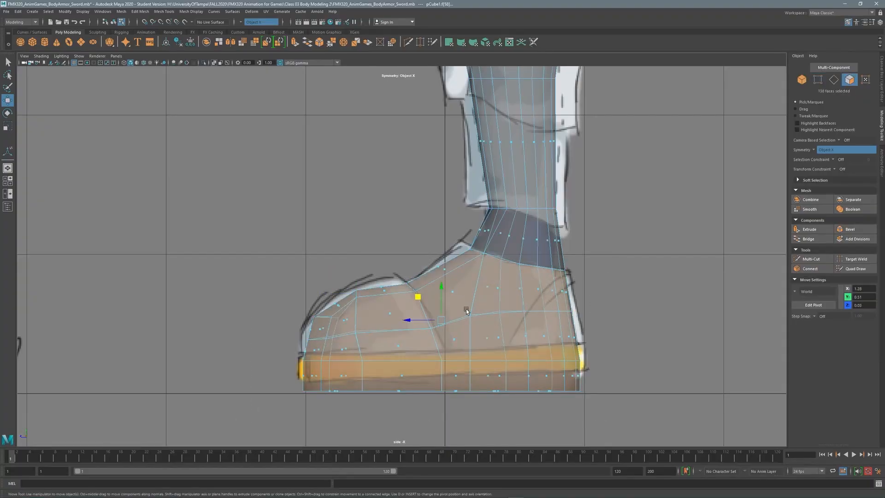
pyautogui.press('space')
pyautogui.press('space')
pyautogui.keyDown('alt'); pyautogui.moveTo(530, 277); pyautogui.dragTo(461, 286); pyautogui.keyUp('alt')
pyautogui.press('space')
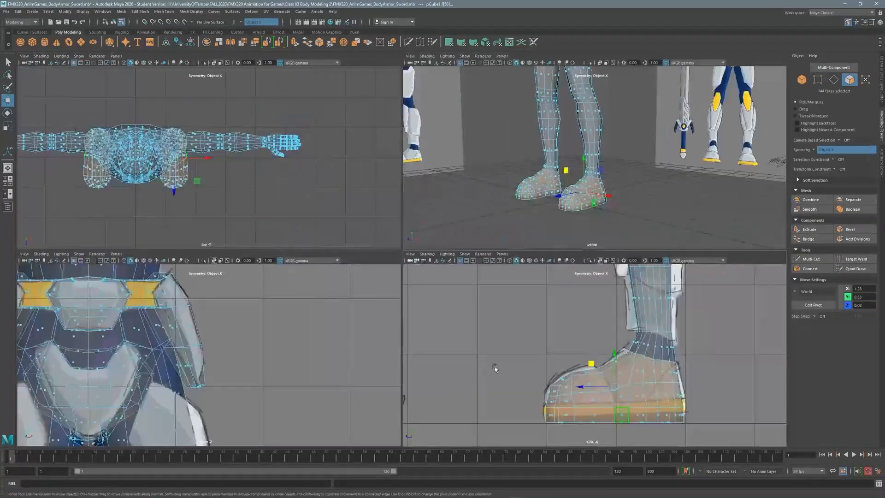
pyautogui.press('space')
pyautogui.moveTo(382, 236); pyautogui.dragTo(441, 378)
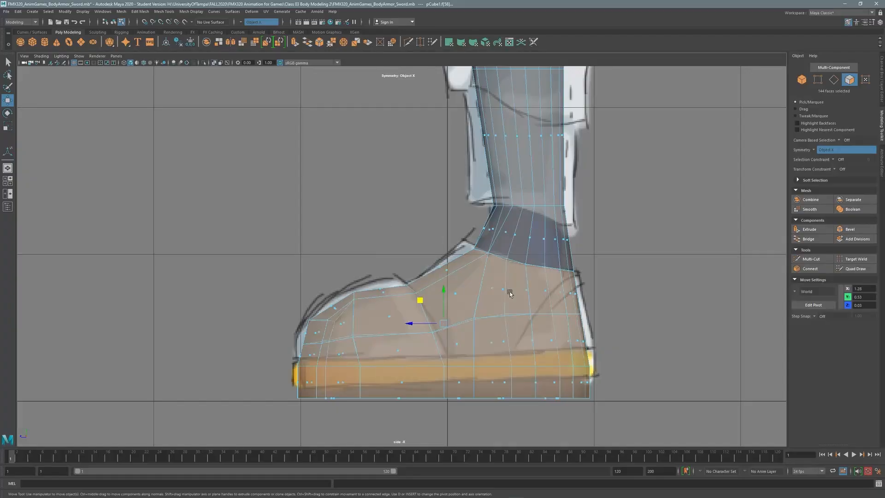
# Test extruding the boot faces at 0.05 and 0.04 thickness, undoing each attempt.
pyautogui.hotkey('ctrl', 'e')
pyautogui.moveTo(122, 351); pyautogui.dragTo(126, 352, button='middle')
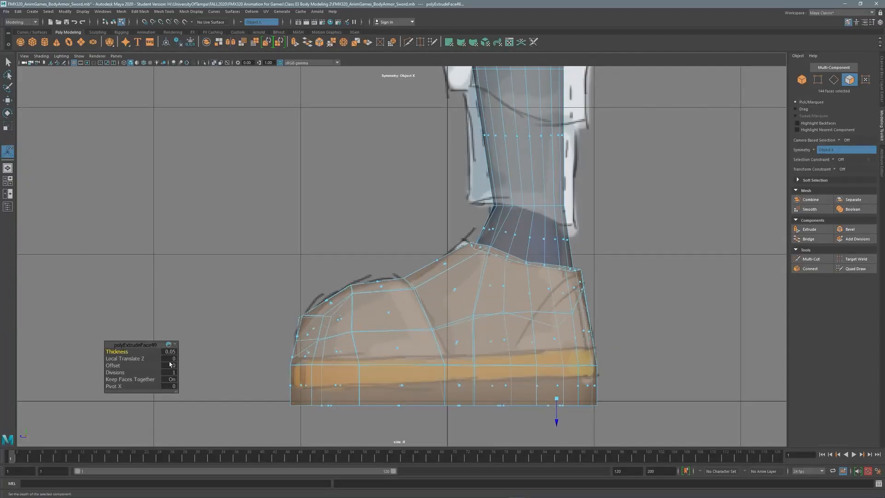
pyautogui.hotkey('ctrl', 'z')
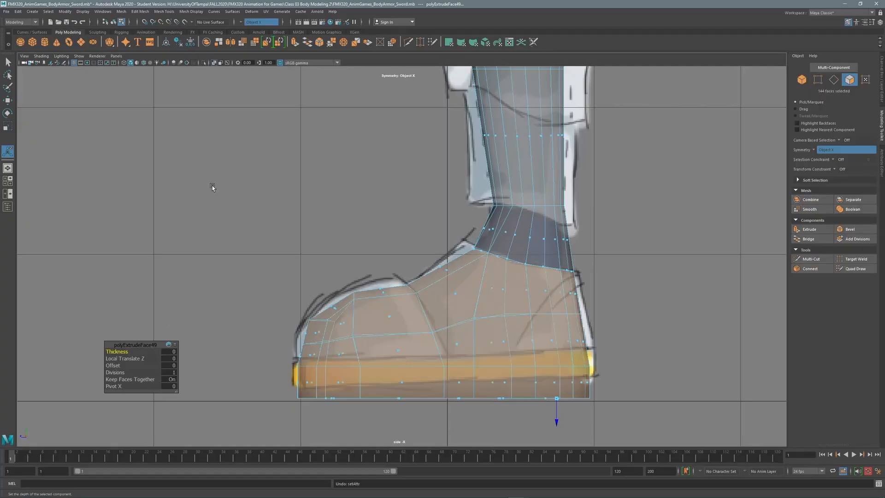
pyautogui.keyDown('ctrl'); pyautogui.moveTo(648, 371); pyautogui.dragTo(648, 372); pyautogui.keyUp('ctrl')
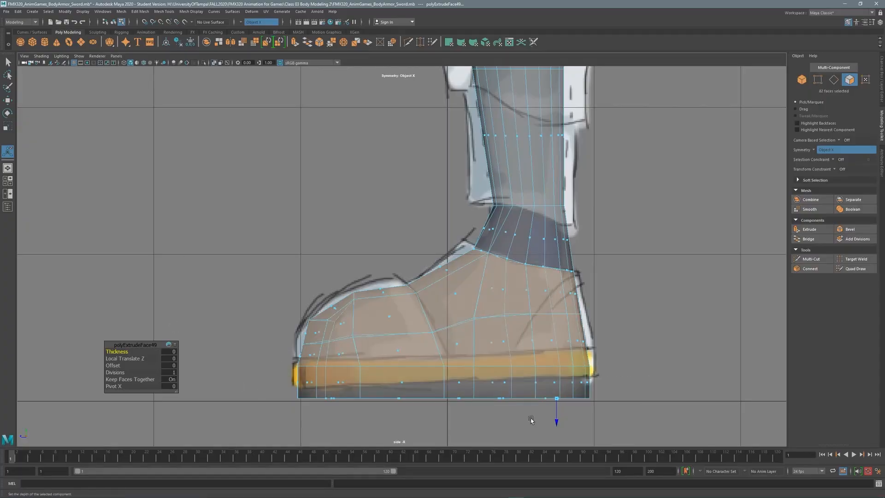
pyautogui.press('space')
pyautogui.press('space')
pyautogui.keyDown('alt'); pyautogui.moveTo(515, 196); pyautogui.dragTo(272, 327); pyautogui.keyUp('alt')
pyautogui.moveTo(121, 351); pyautogui.dragTo(121, 352)
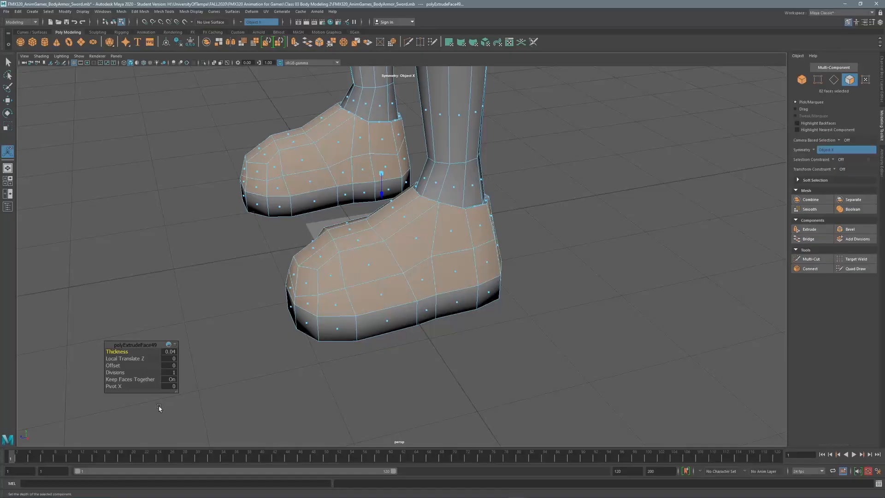
pyautogui.hotkey('ctrl', 'z')
pyautogui.hotkey('ctrl', 'z')
# Deselect the sole and upper toe faces, then extrude the boot uppers into a 0.04-thick shell.
pyautogui.press('space')
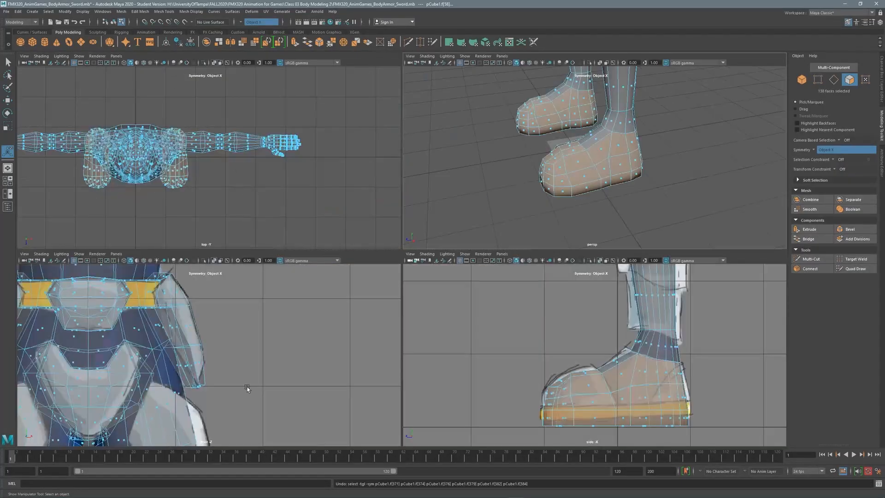
pyautogui.press('space')
pyautogui.keyDown('ctrl'); pyautogui.moveTo(607, 378); pyautogui.dragTo(608, 378); pyautogui.keyUp('ctrl')
pyautogui.keyDown('ctrl'); pyautogui.click(427, 263); pyautogui.keyUp('ctrl')
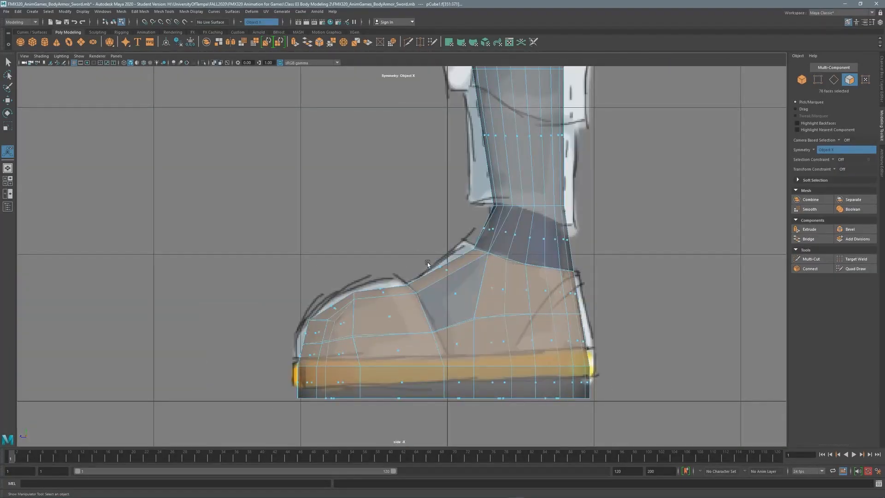
pyautogui.press('space')
pyautogui.press('space')
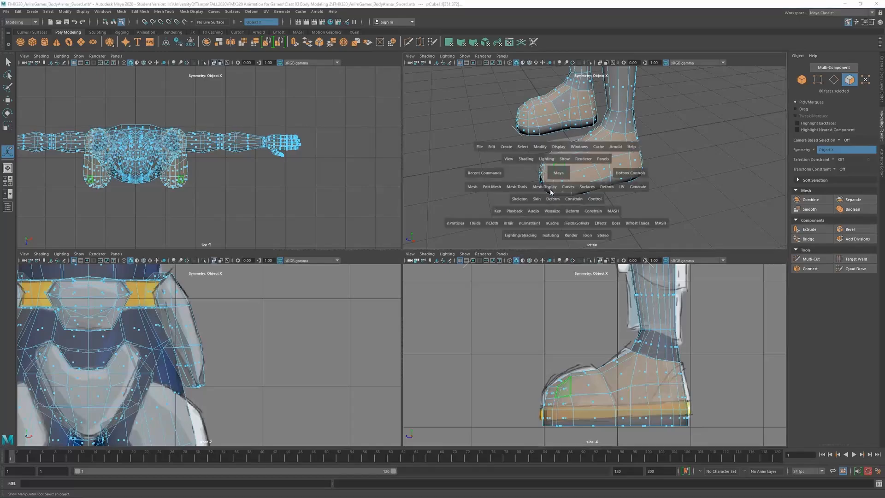
pyautogui.keyDown('alt'); pyautogui.moveTo(336, 148); pyautogui.dragTo(524, 211); pyautogui.keyUp('alt')
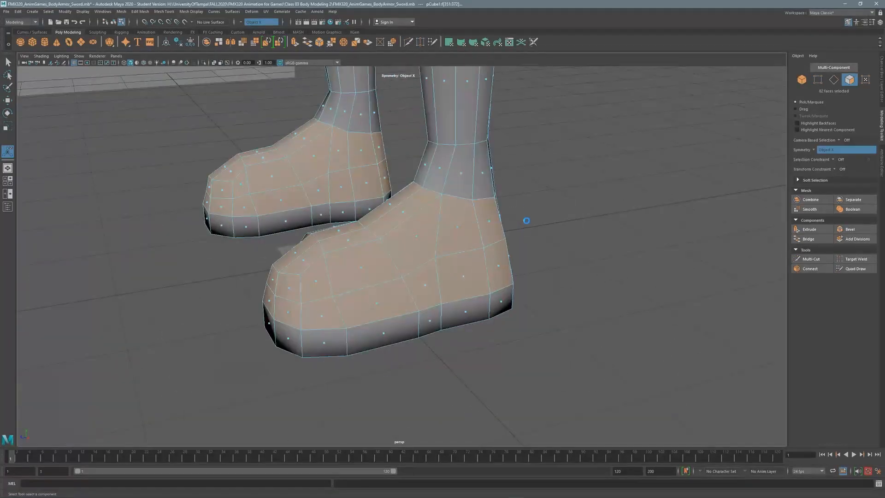
pyautogui.hotkey('ctrl', 'e')
pyautogui.moveTo(120, 354); pyautogui.dragTo(122, 353)
# Select the front and toe faces on both boots.
pyautogui.keyDown('alt'); pyautogui.moveTo(209, 317); pyautogui.dragTo(372, 303); pyautogui.keyUp('alt')
pyautogui.click(372, 303)
pyautogui.keyDown('shift'); pyautogui.click(361, 261); pyautogui.keyUp('shift')
pyautogui.keyDown('alt'); pyautogui.moveTo(344, 223); pyautogui.dragTo(402, 283); pyautogui.keyUp('alt')
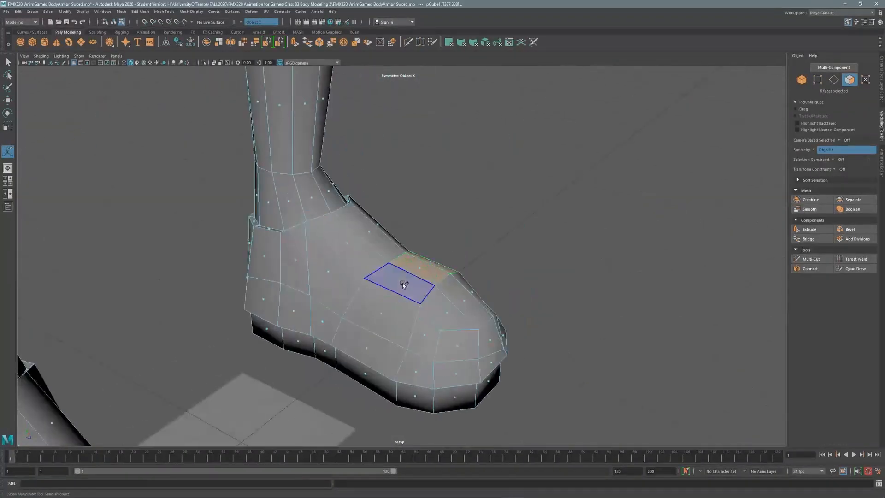
pyautogui.keyDown('shift'); pyautogui.click(368, 352); pyautogui.keyUp('shift')
pyautogui.keyDown('shift'); pyautogui.click(422, 341); pyautogui.keyUp('shift')
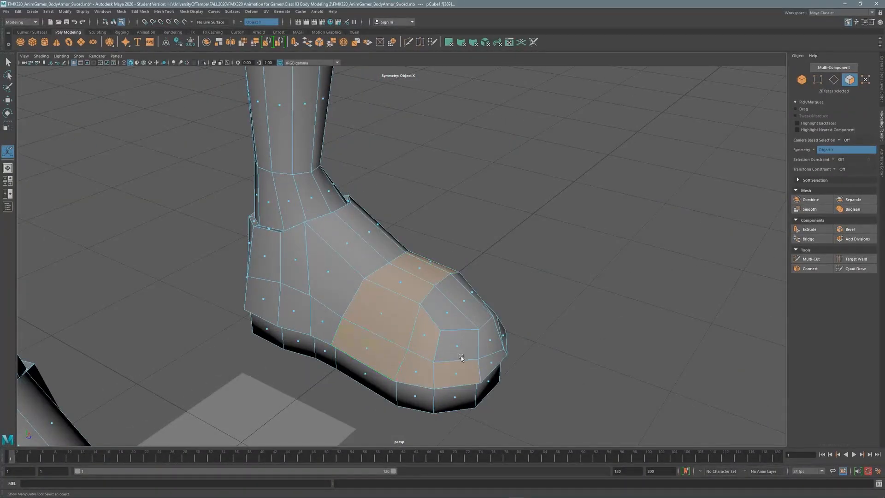
pyautogui.keyDown('shift'); pyautogui.click(458, 351); pyautogui.keyUp('shift')
pyautogui.keyDown('shift'); pyautogui.click(490, 343); pyautogui.keyUp('shift')
pyautogui.keyDown('alt'); pyautogui.moveTo(490, 343); pyautogui.dragTo(306, 279); pyautogui.keyUp('alt')
pyautogui.keyDown('shift'); pyautogui.click(307, 279); pyautogui.keyUp('shift')
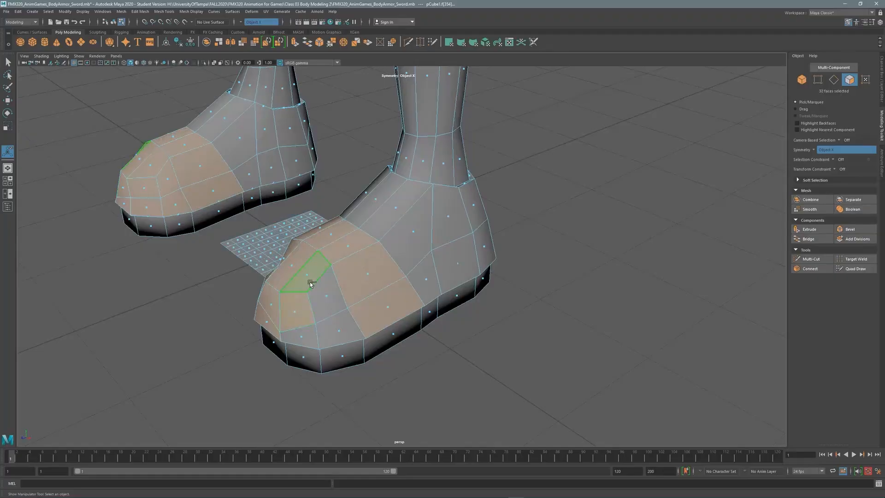
pyautogui.keyDown('shift'); pyautogui.click(307, 339); pyautogui.keyUp('shift')
pyautogui.moveTo(307, 339)
pyautogui.keyDown('alt'); pyautogui.mouseDown()
pyautogui.moveTo(252, 198)
pyautogui.moveTo(259, 201)
pyautogui.mouseUp(); pyautogui.keyUp('alt')
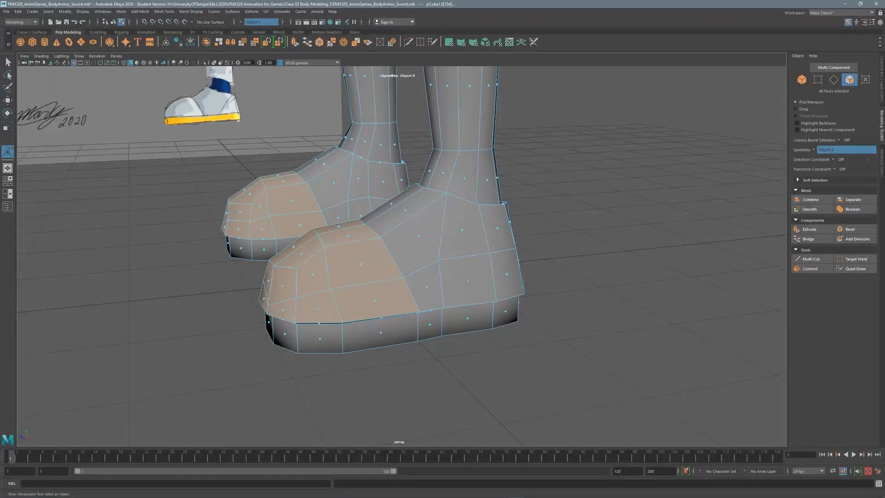
# Convert the toe selection to vertices and lower them in the side view.
pyautogui.press('space')
pyautogui.press('r')
pyautogui.press('space')
pyautogui.press('f')
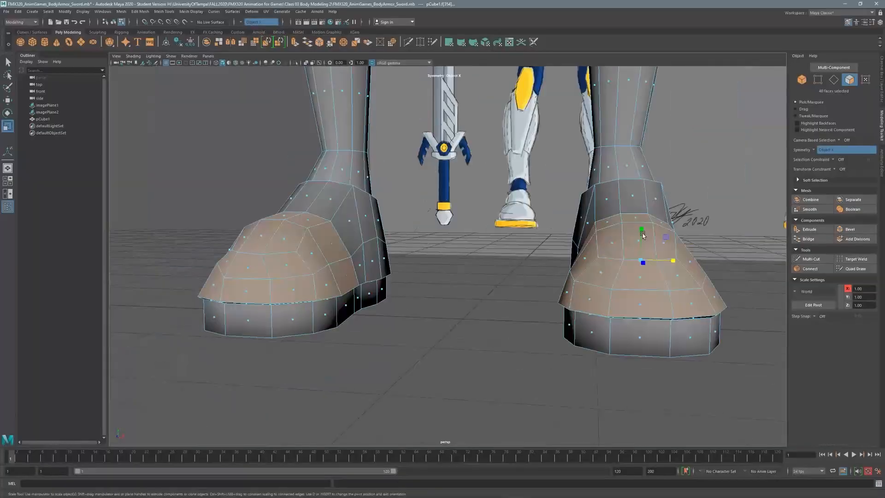
pyautogui.press('space')
pyautogui.press('space')
pyautogui.scroll(3, 734, 180)
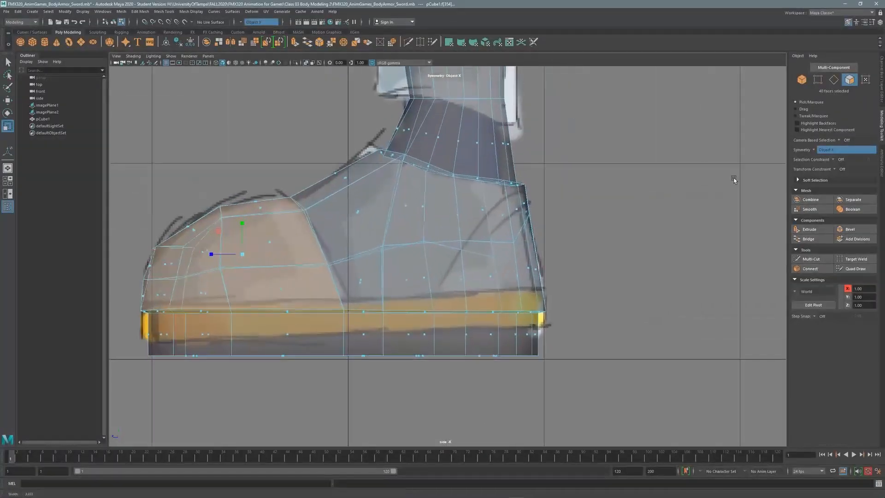
pyautogui.press('F9')
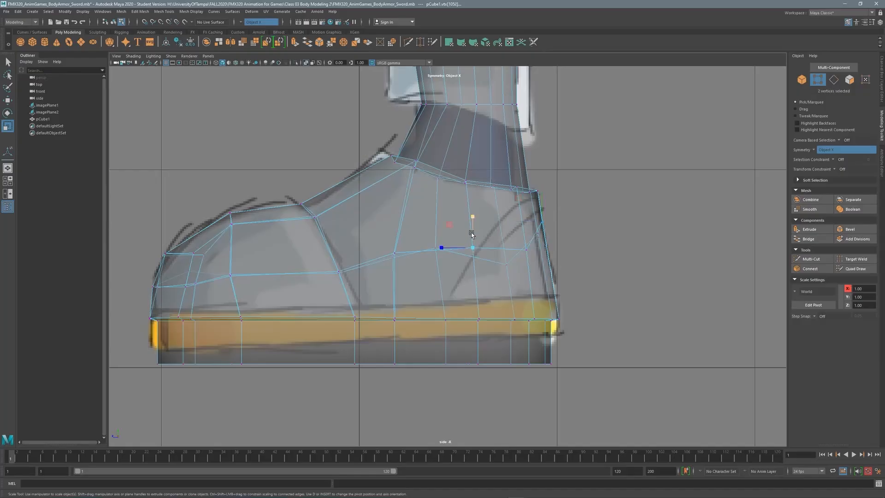
pyautogui.moveTo(474, 225); pyautogui.dragTo(465, 272)
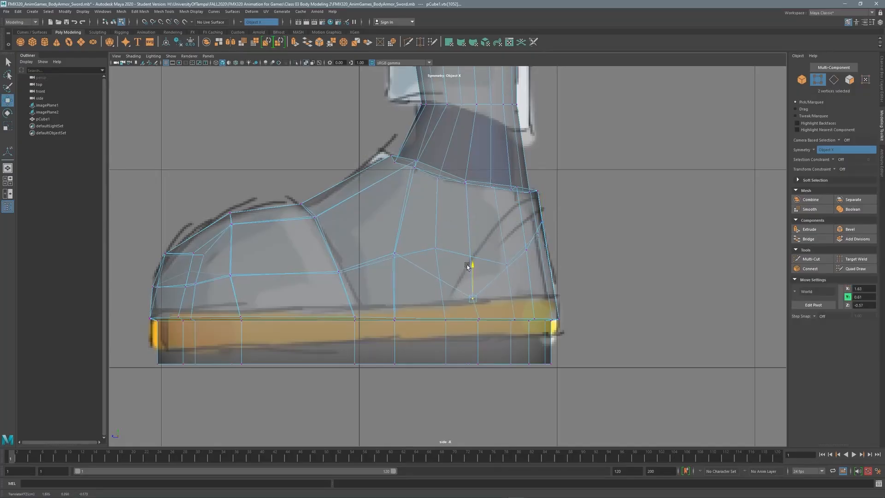
# Set the Move tool's transform constraint to edge sliding.
pyautogui.press('space')
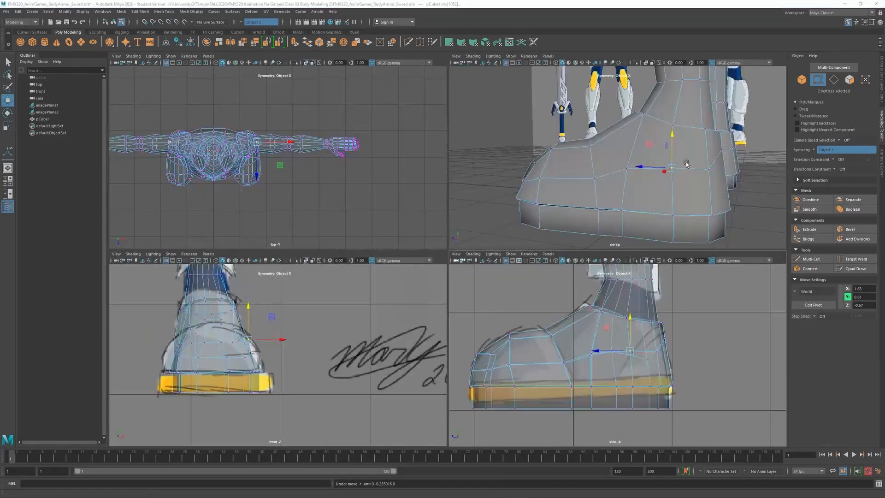
pyautogui.press('space')
pyautogui.keyDown('alt'); pyautogui.moveTo(514, 255); pyautogui.dragTo(83, 144); pyautogui.keyUp('alt')
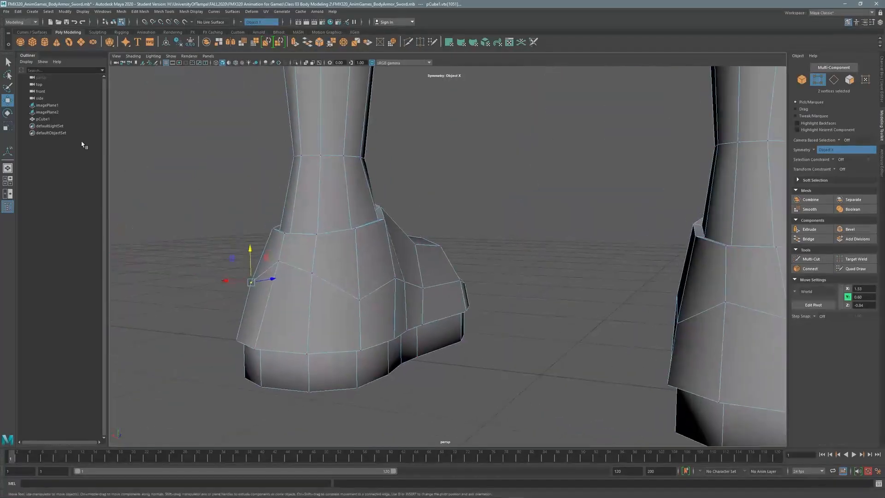
pyautogui.doubleClick(8, 101)
pyautogui.click(7, 206)
pyautogui.click(147, 204)
pyautogui.click(161, 211)
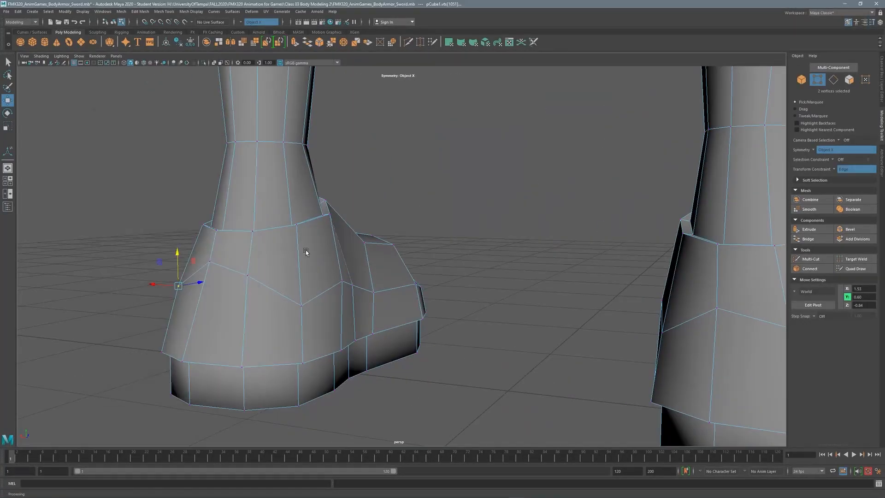
# Slide several boot vertices along their edges in the perspective view.
pyautogui.click(341, 278)
pyautogui.moveTo(340, 260); pyautogui.dragTo(302, 277)
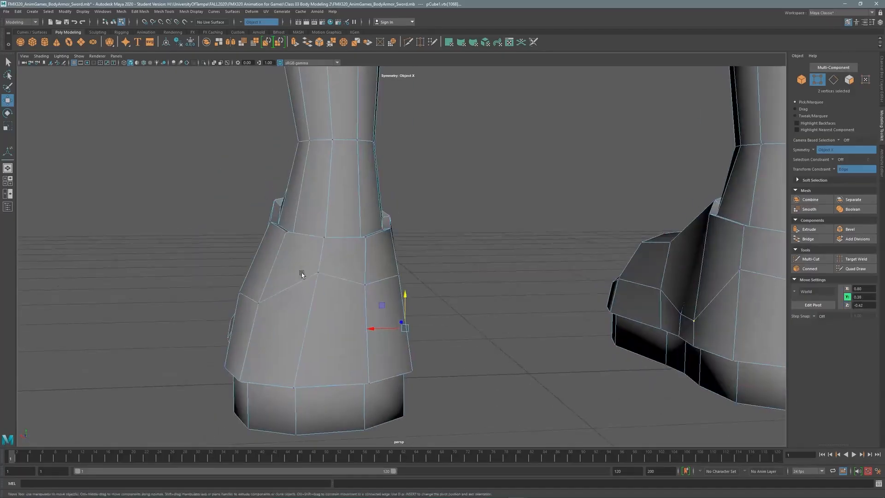
pyautogui.click(319, 273)
pyautogui.click(319, 273)
pyautogui.moveTo(319, 240); pyautogui.dragTo(431, 266)
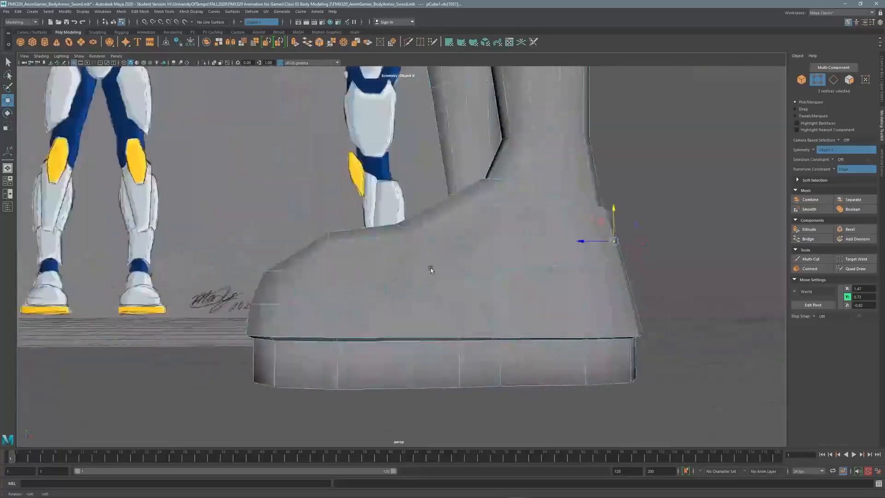
pyautogui.click(451, 275)
pyautogui.click(532, 270)
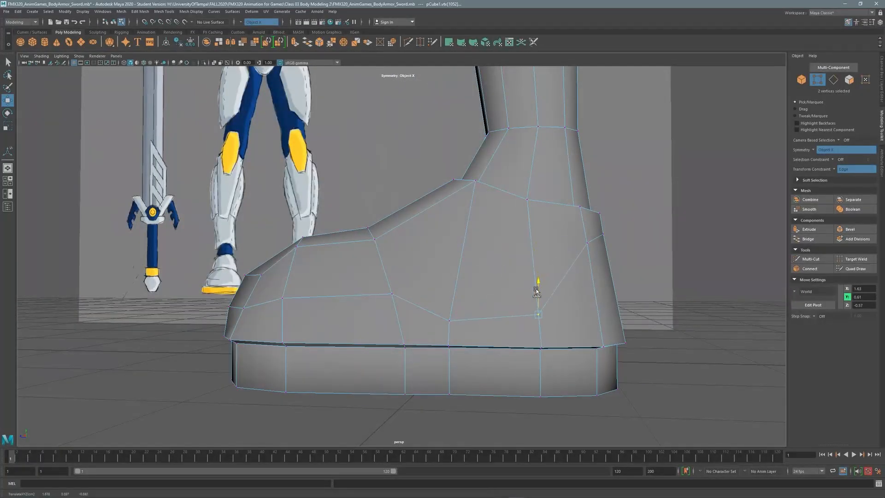
# Slide the lower boot vertices down along their edges in the side view.
pyautogui.press('space')
pyautogui.press('space')
pyautogui.scroll(1, 341, 276)
pyautogui.click(336, 291)
pyautogui.moveTo(333, 277); pyautogui.dragTo(331, 286)
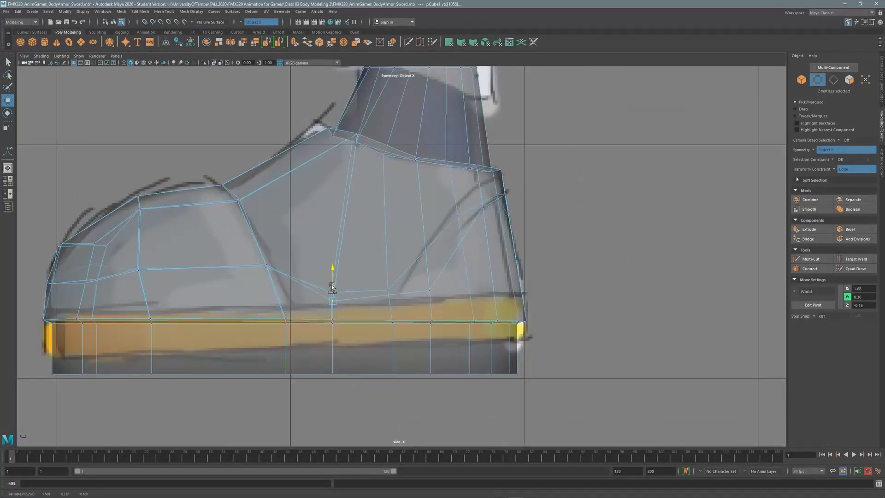
pyautogui.click(389, 290)
pyautogui.moveTo(389, 277); pyautogui.dragTo(365, 303)
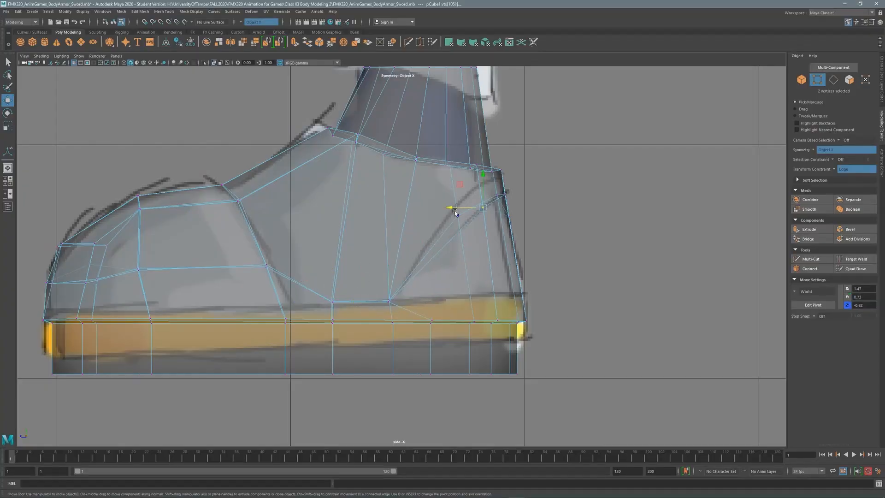
pyautogui.moveTo(455, 211); pyautogui.dragTo(425, 206)
# Turn off edge sliding, pull the boot's back vertex column to the sketch, and show four views.
pyautogui.doubleClick(7, 100)
pyautogui.click(158, 205)
pyautogui.click(246, 117)
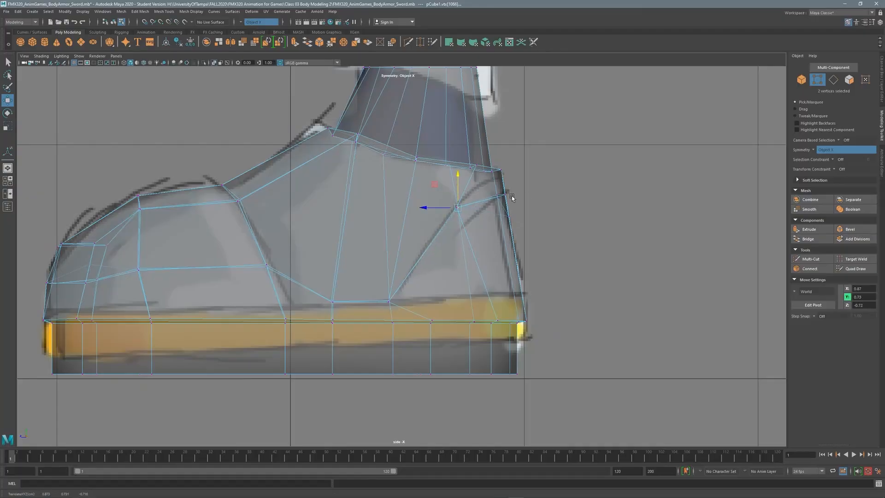
pyautogui.moveTo(512, 198); pyautogui.dragTo(504, 165)
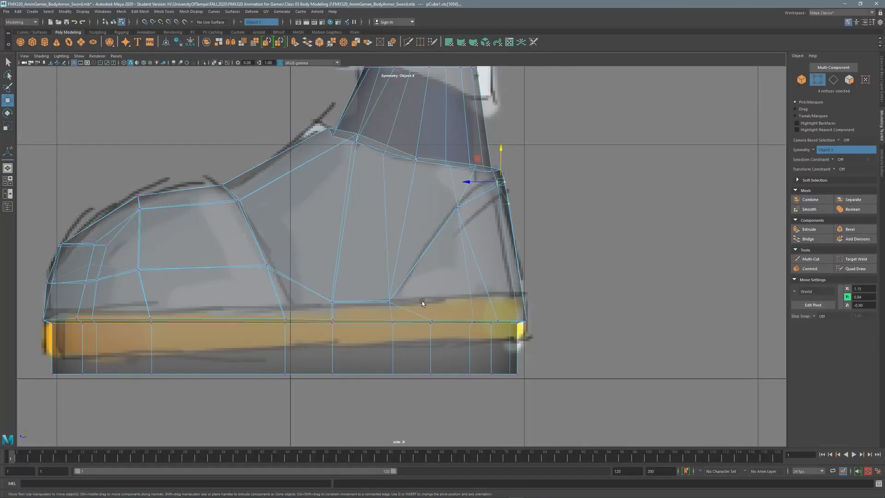
pyautogui.moveTo(439, 308); pyautogui.dragTo(424, 393)
pyautogui.moveTo(411, 347); pyautogui.dragTo(369, 350)
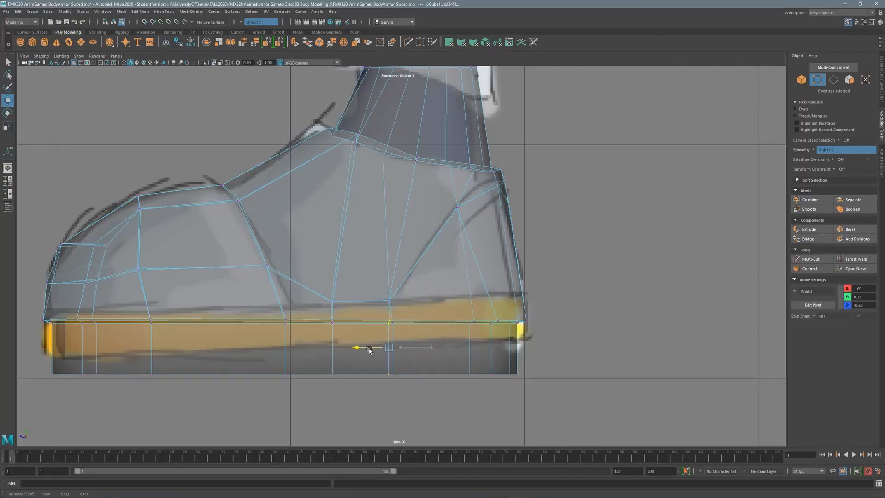
pyautogui.hotkey('ctrl', 'z')
pyautogui.press('space')
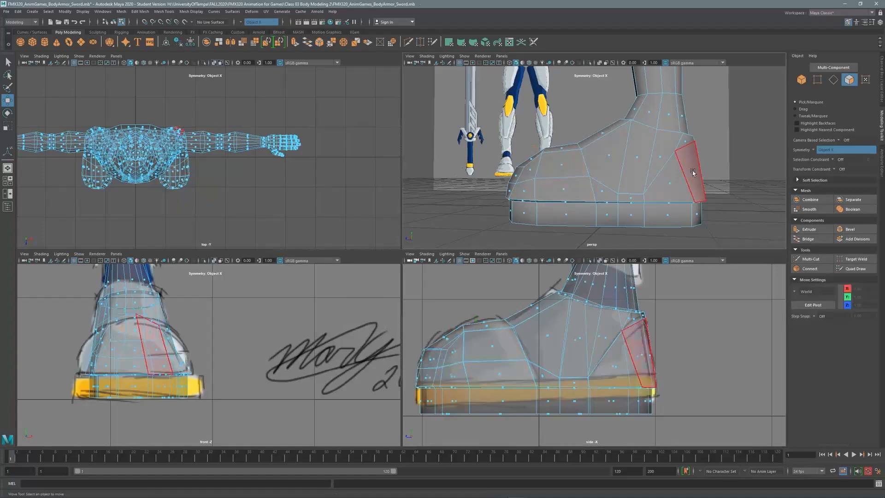
# Extrude the selected boot upper faces into a shell with thickness 0.07.
pyautogui.keyDown('shift'); pyautogui.click(669, 186); pyautogui.keyUp('shift')
pyautogui.keyDown('alt'); pyautogui.moveTo(670, 186); pyautogui.dragTo(641, 171); pyautogui.keyUp('alt')
pyautogui.press('space')
pyautogui.keyDown('shift'); pyautogui.moveTo(504, 231); pyautogui.dragTo(502, 253, button='right'); pyautogui.keyUp('shift')
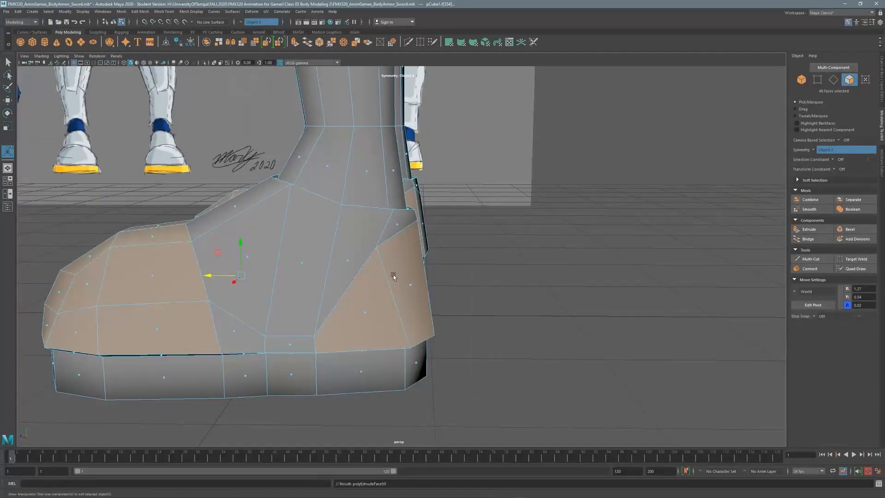
pyautogui.keyDown('alt'); pyautogui.moveTo(288, 263); pyautogui.dragTo(387, 217); pyautogui.keyUp('alt')
pyautogui.moveTo(122, 352); pyautogui.dragTo(152, 352)
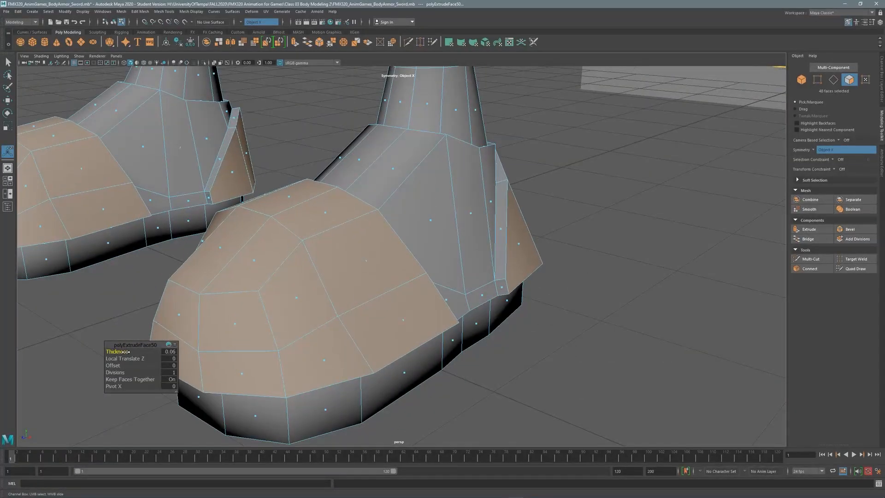
pyautogui.keyDown('alt'); pyautogui.moveTo(323, 258); pyautogui.dragTo(419, 195); pyautogui.keyUp('alt')
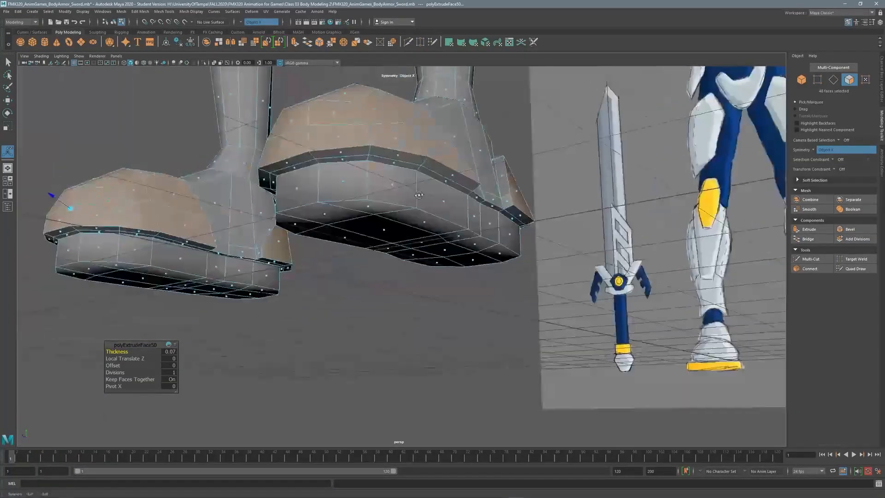
# Extrude the face loop around both foot bands into a sole band 0.12 thick.
pyautogui.moveTo(346, 203); pyautogui.dragTo(405, 189)
pyautogui.keyDown('shift'); pyautogui.doubleClick(474, 220); pyautogui.keyUp('shift')
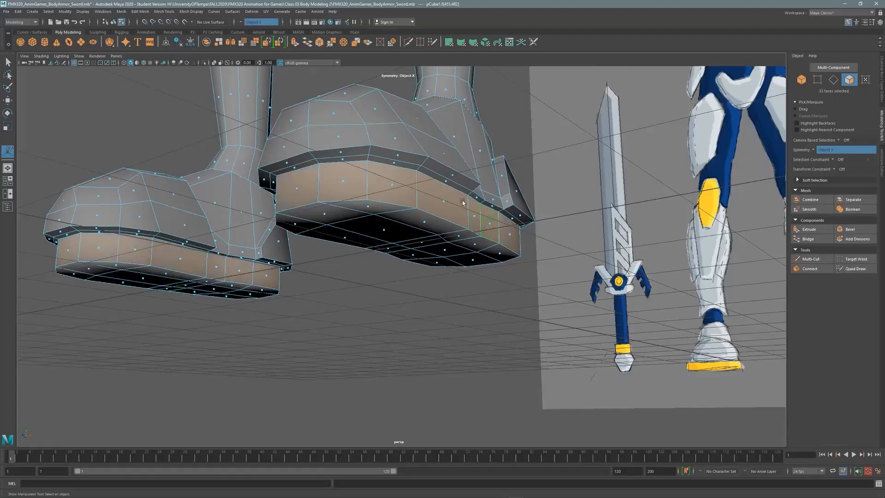
pyautogui.scroll(2, 528, 264)
pyautogui.keyDown('shift'); pyautogui.rightClick(528, 264); pyautogui.keyUp('shift')
pyautogui.click(525, 281)
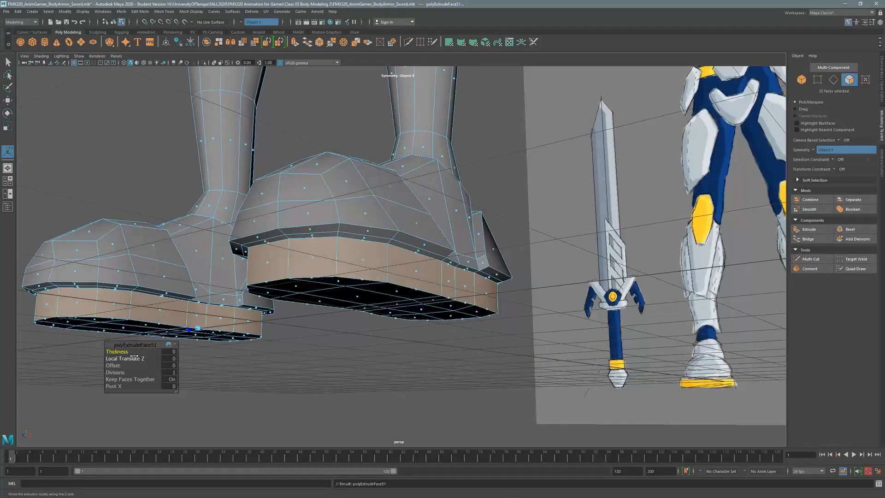
pyautogui.moveTo(125, 351); pyautogui.dragTo(133, 351)
pyautogui.keyDown('alt'); pyautogui.moveTo(259, 221); pyautogui.dragTo(324, 277); pyautogui.keyUp('alt')
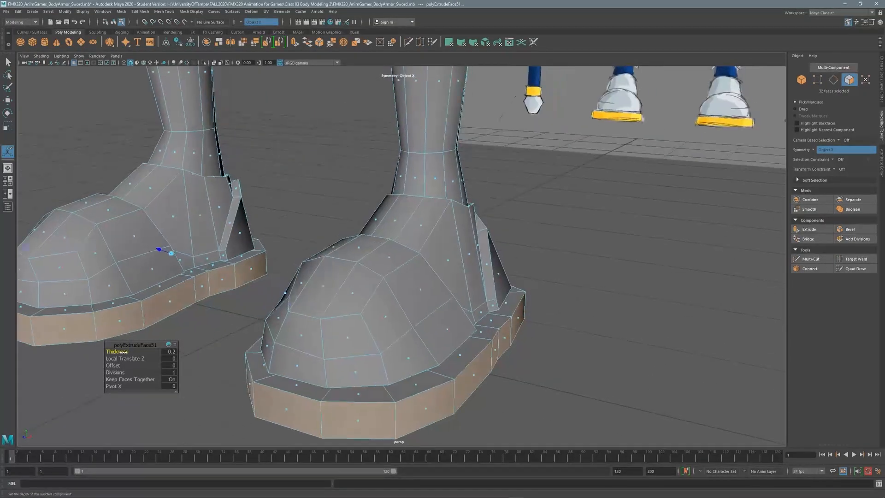
pyautogui.moveTo(126, 352)
pyautogui.mouseDown()
pyautogui.moveTo(117, 352)
pyautogui.moveTo(131, 353)
pyautogui.mouseUp()
pyautogui.keyDown('alt'); pyautogui.moveTo(351, 304); pyautogui.dragTo(319, 263); pyautogui.keyUp('alt')
# Lower the edge loop around the boot, then frame both lower legs.
pyautogui.press('q')
pyautogui.press('F10')
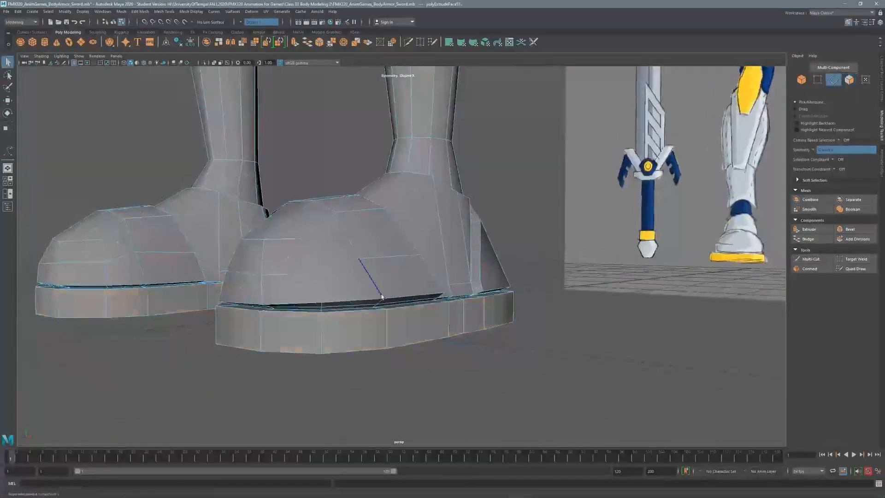
pyautogui.keyDown('shift'); pyautogui.doubleClick(374, 314); pyautogui.keyUp('shift')
pyautogui.press('w')
pyautogui.moveTo(381, 270); pyautogui.dragTo(380, 276)
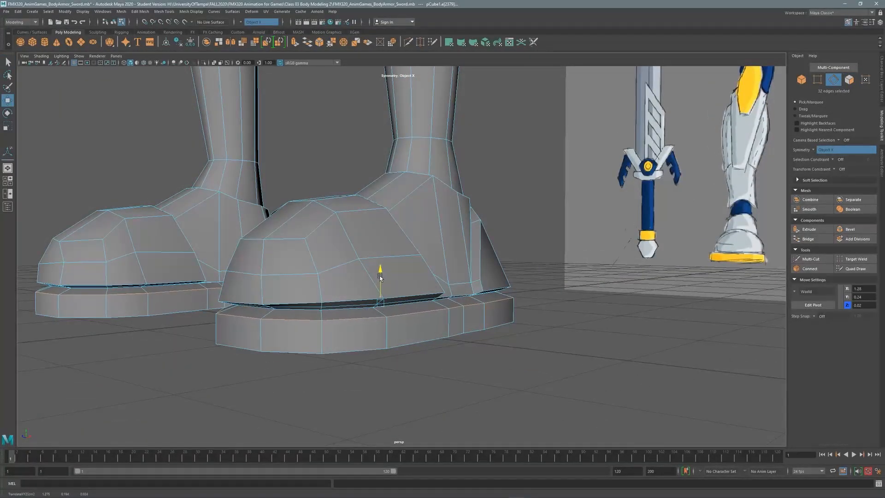
pyautogui.keyDown('alt'); pyautogui.moveTo(508, 201); pyautogui.dragTo(497, 318, button='middle'); pyautogui.keyUp('alt')
pyautogui.keyDown('alt'); pyautogui.moveTo(498, 318); pyautogui.dragTo(431, 251, button='right'); pyautogui.keyUp('alt')
# In the side view, select an ankle vertex and set the Move Tool's Transform Constraint to Edge.
pyautogui.keyDown('alt'); pyautogui.moveTo(431, 251); pyautogui.dragTo(416, 217, button='middle'); pyautogui.keyUp('alt')
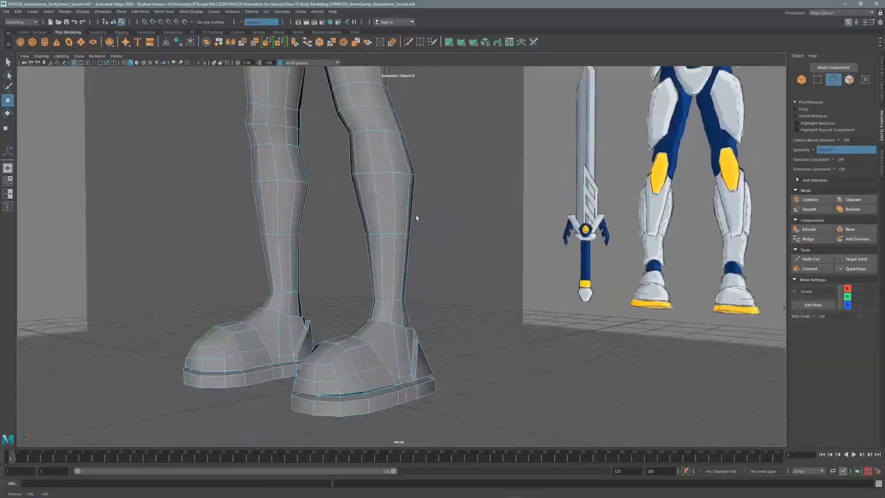
pyautogui.keyDown('alt'); pyautogui.moveTo(417, 217); pyautogui.dragTo(427, 233); pyautogui.keyUp('alt')
pyautogui.press('space')
pyautogui.press('space')
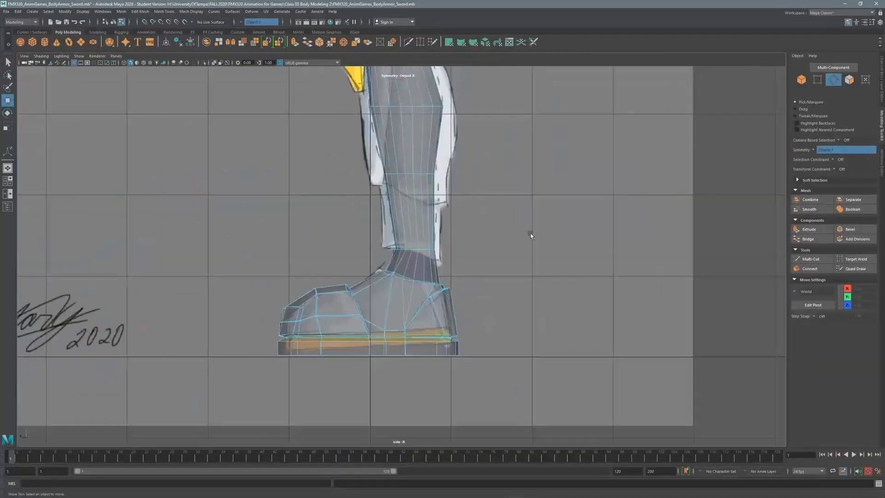
pyautogui.scroll(3, 529, 233)
pyautogui.scroll(4, 435, 271)
pyautogui.press('F9')
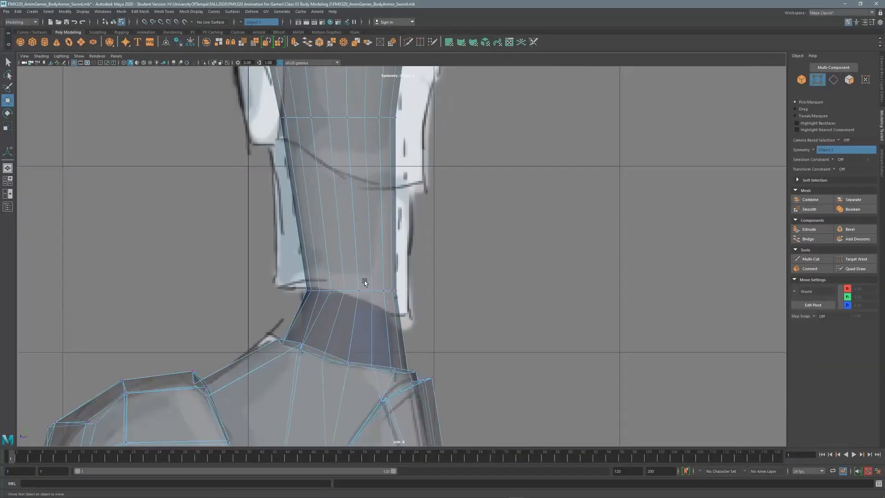
pyautogui.scroll(2, 404, 289)
pyautogui.moveTo(394, 309); pyautogui.dragTo(393, 309)
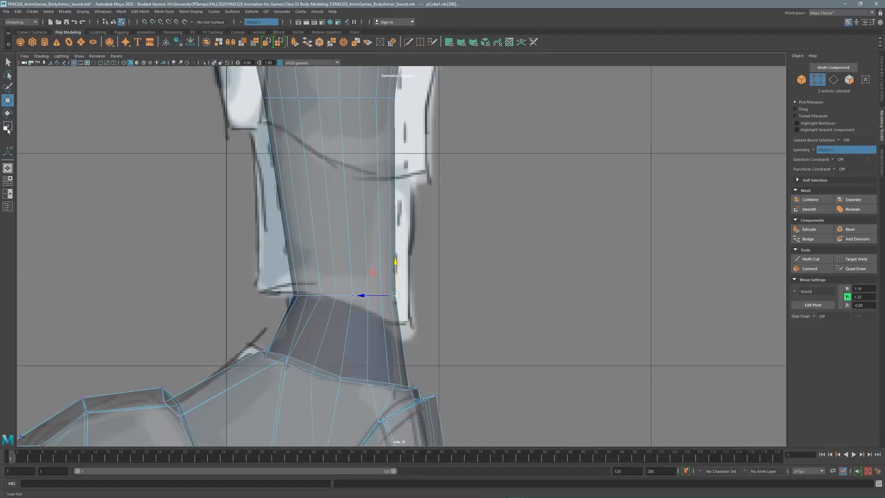
pyautogui.doubleClick(7, 100)
pyautogui.click(246, 117)
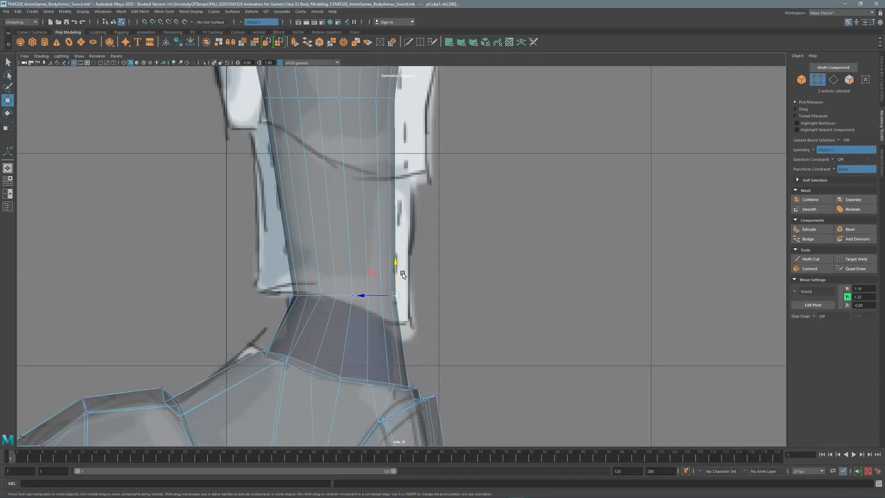
# Slide each ankle-loop vertex along its edge to curve it like the side reference.
pyautogui.moveTo(390, 296); pyautogui.dragTo(337, 269)
pyautogui.click(368, 296)
pyautogui.click(353, 295)
pyautogui.click(336, 296)
pyautogui.click(320, 295)
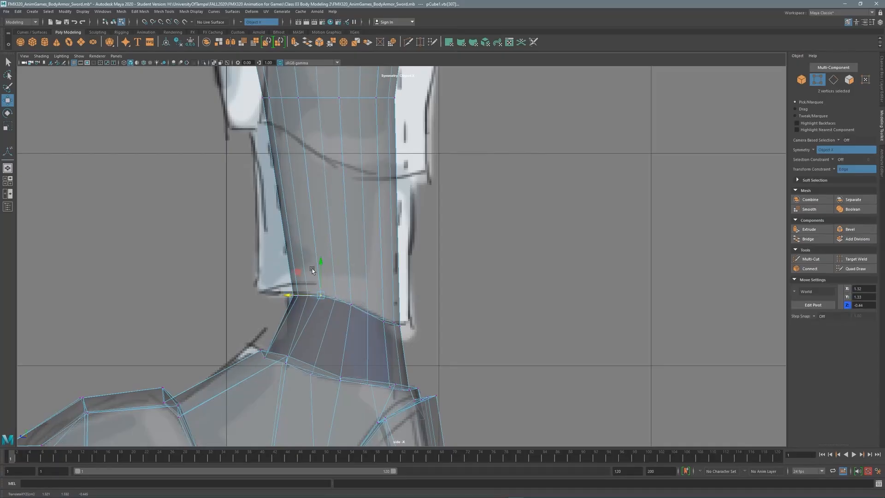
pyautogui.click(308, 296)
pyautogui.click(298, 293)
pyautogui.moveTo(300, 272); pyautogui.dragTo(299, 269)
pyautogui.keyDown('alt'); pyautogui.moveTo(440, 183); pyautogui.dragTo(457, 392, button='middle'); pyautogui.keyUp('alt')
pyautogui.keyDown('alt'); pyautogui.moveTo(417, 85); pyautogui.dragTo(466, 335, button='middle'); pyautogui.keyUp('alt')
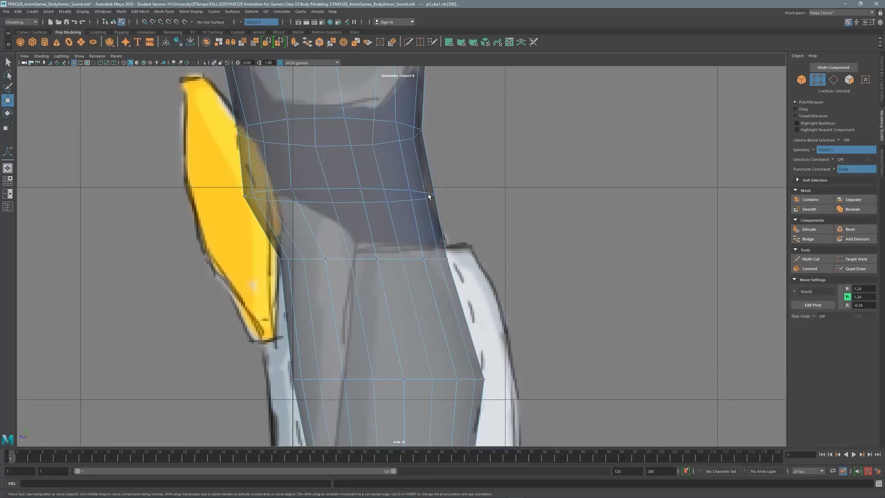
# Box-select the loop below the knee and slide it upward.
pyautogui.keyDown('alt'); pyautogui.moveTo(428, 196); pyautogui.dragTo(460, 206, button='middle'); pyautogui.keyUp('alt')
pyautogui.press('q')
pyautogui.moveTo(489, 251); pyautogui.dragTo(305, 267)
pyautogui.press('w')
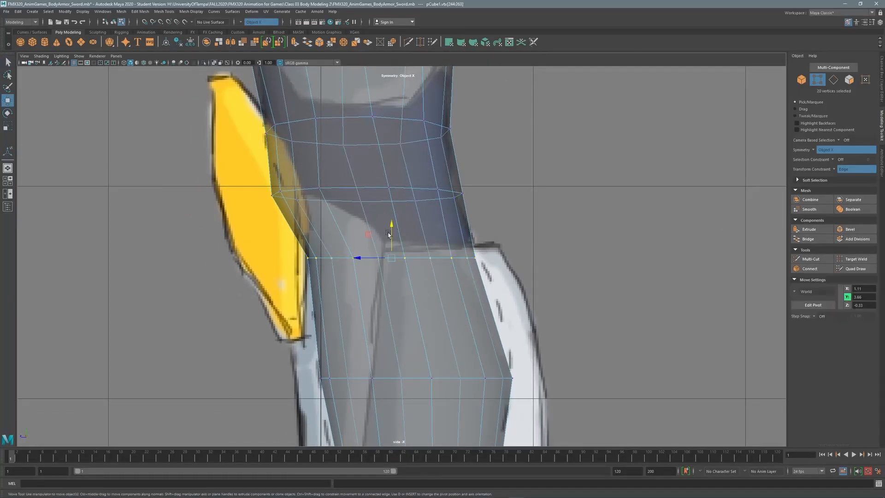
pyautogui.moveTo(391, 234); pyautogui.dragTo(392, 229)
pyautogui.keyDown('alt'); pyautogui.moveTo(393, 226); pyautogui.dragTo(444, 262, button='middle'); pyautogui.keyUp('alt')
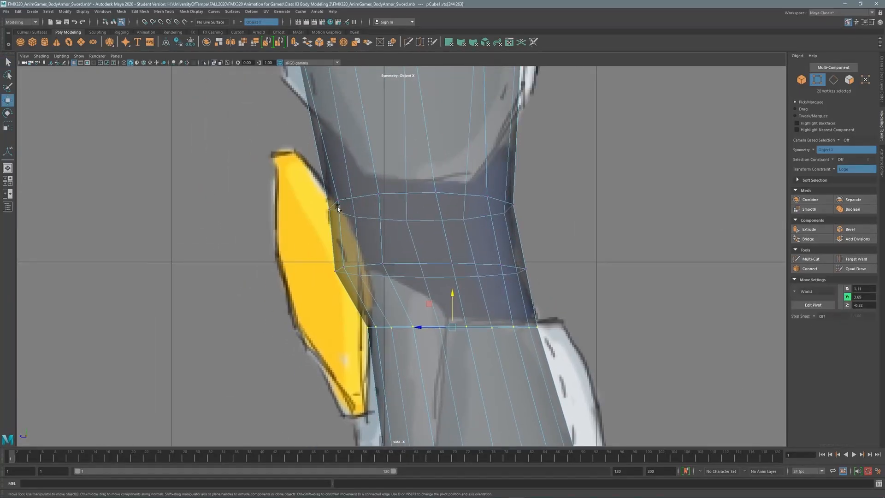
# Slide two knee vertices slightly upward and save the scene.
pyautogui.click(330, 210)
pyautogui.moveTo(330, 187); pyautogui.dragTo(330, 173)
pyautogui.hotkey('ctrl', 's')
pyautogui.click(427, 258)
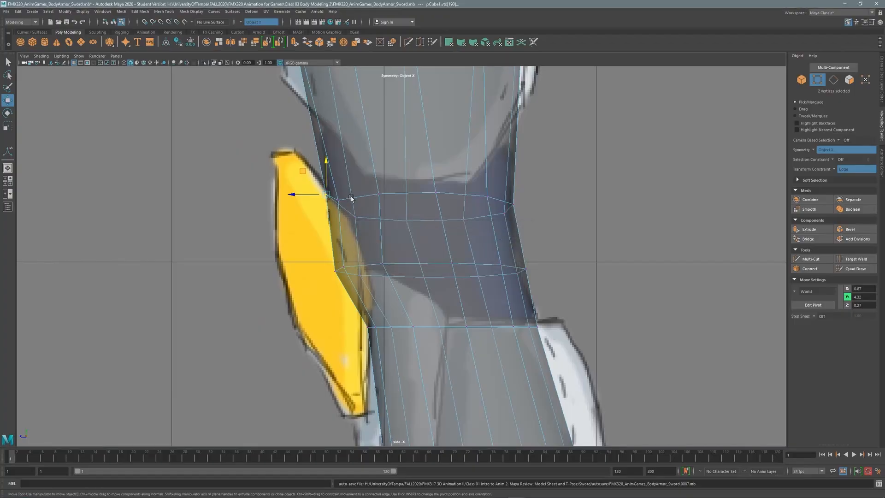
pyautogui.click(356, 207)
pyautogui.click(356, 206)
pyautogui.moveTo(355, 180); pyautogui.dragTo(357, 174)
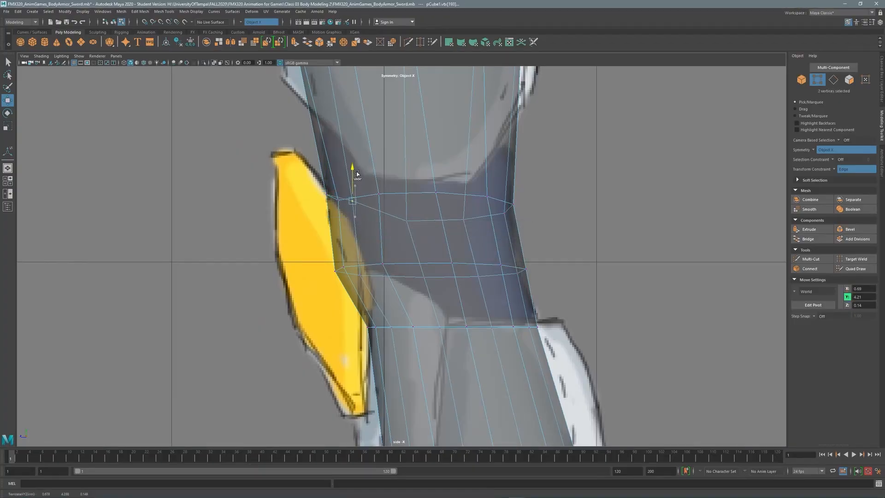
# Edge-slide several knee vertices down along their edges.
pyautogui.click(343, 277)
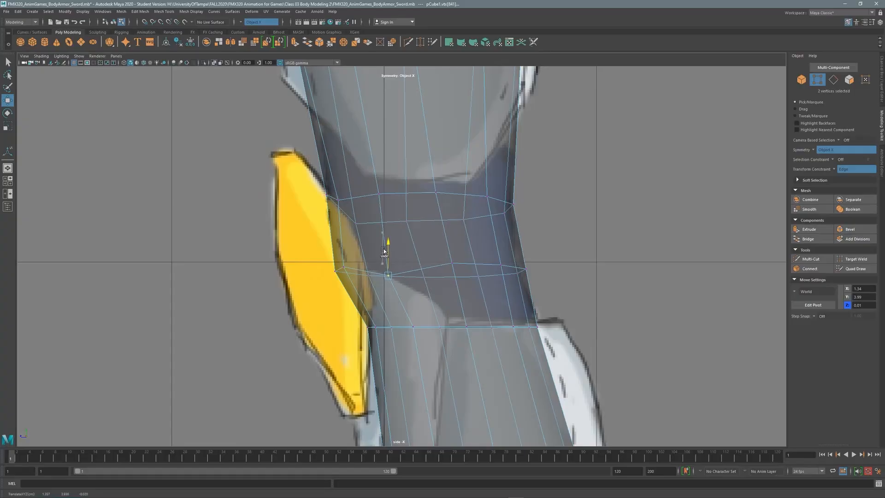
pyautogui.moveTo(384, 252); pyautogui.dragTo(454, 241)
pyautogui.click(453, 262)
pyautogui.click(438, 329)
pyautogui.moveTo(420, 328); pyautogui.dragTo(431, 329)
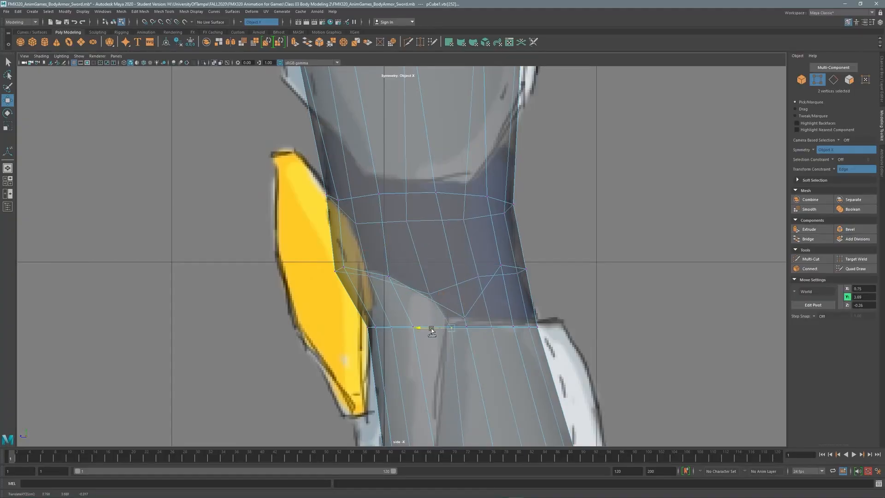
pyautogui.click(433, 296)
pyautogui.moveTo(433, 295); pyautogui.dragTo(465, 293)
# Slide more knee vertices down, undoing the last slides and redoing one.
pyautogui.click(464, 317)
pyautogui.click(479, 277)
pyautogui.moveTo(479, 245); pyautogui.dragTo(525, 297)
pyautogui.click(517, 275)
pyautogui.click(526, 269)
pyautogui.hotkey('ctrl', 'z')
pyautogui.hotkey('ctrl', 'z')
pyautogui.hotkey('ctrl', 'z')
pyautogui.hotkey('ctrl', 'z')
pyautogui.hotkey('ctrl', 'z')
pyautogui.hotkey('ctrl', 'z')
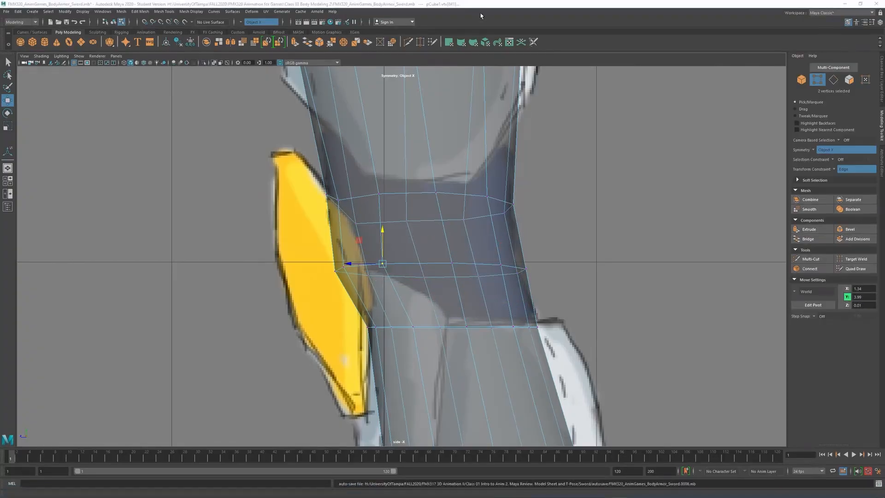
pyautogui.moveTo(383, 243); pyautogui.dragTo(384, 251)
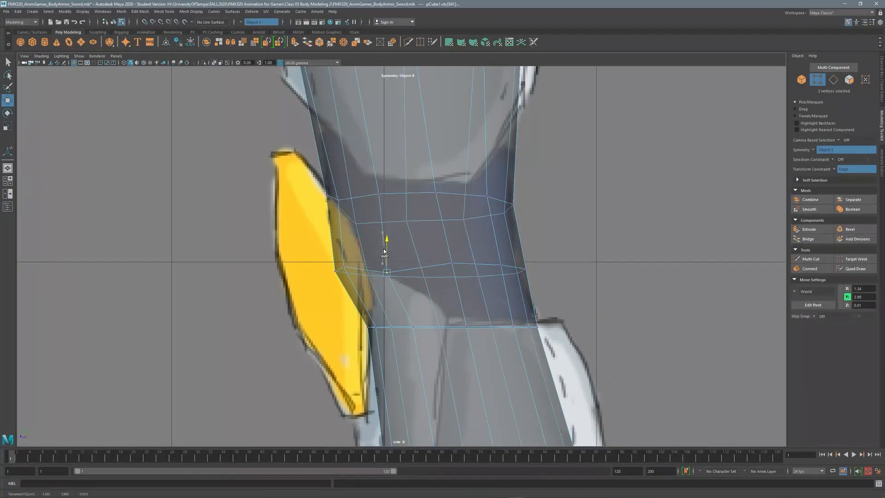
# Set Transform Constraint to Off and lower knee vertices into a V point.
pyautogui.doubleClick(8, 100)
pyautogui.click(158, 204)
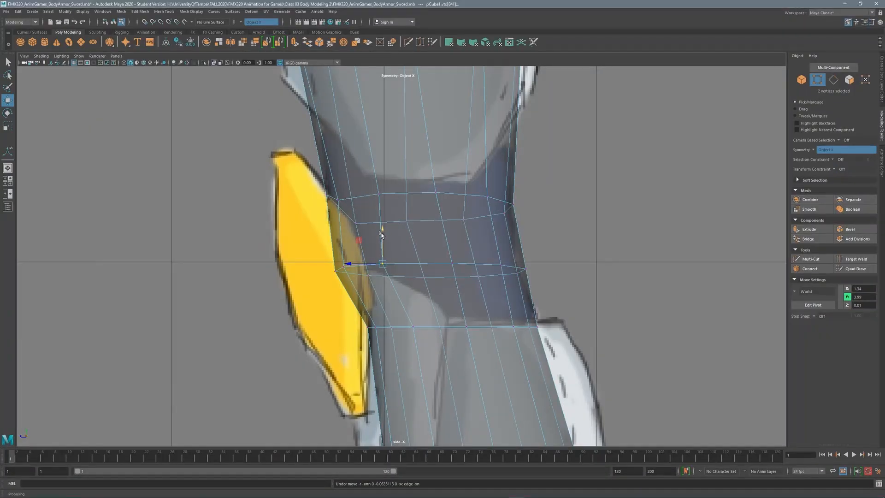
pyautogui.click(452, 263)
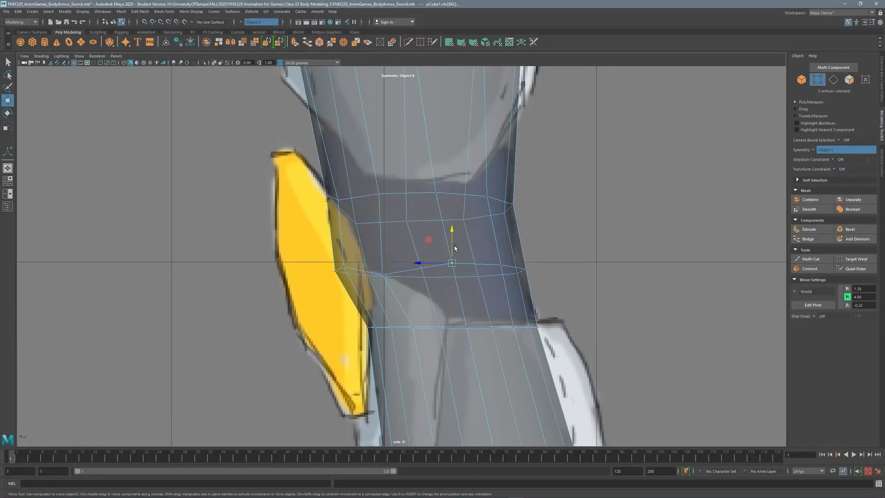
pyautogui.moveTo(454, 237); pyautogui.dragTo(425, 265)
pyautogui.click(424, 277)
pyautogui.click(452, 296)
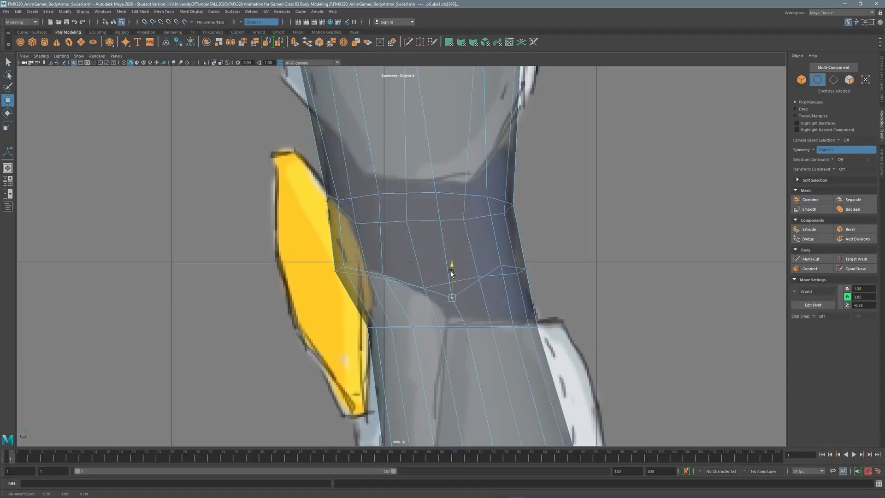
# Frame the whole lower leg and select its shin faces.
pyautogui.scroll(-2, 456, 249)
pyautogui.keyDown('alt'); pyautogui.moveTo(456, 249); pyautogui.dragTo(440, 148, button='middle'); pyautogui.keyUp('alt')
pyautogui.moveTo(423, 186)
pyautogui.keyDown('alt'); pyautogui.mouseDown(button='middle')
pyautogui.moveTo(417, 105)
pyautogui.moveTo(429, 186)
pyautogui.mouseUp(button='middle'); pyautogui.keyUp('alt')
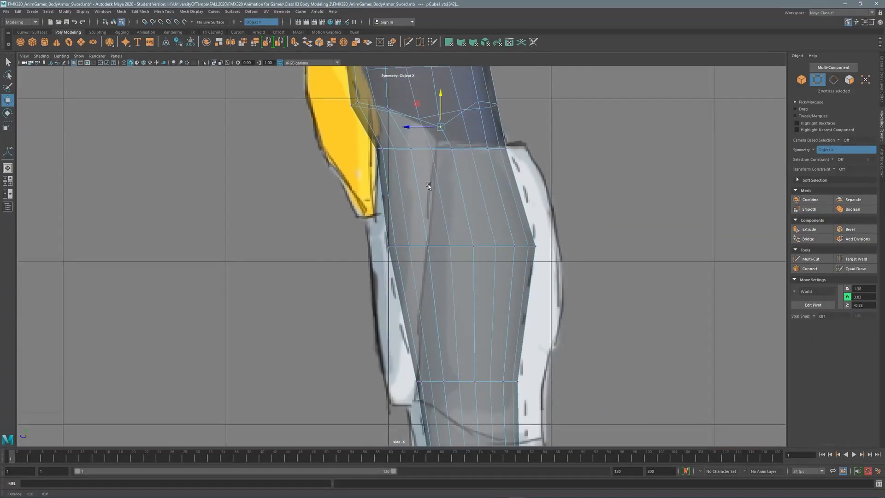
pyautogui.keyDown('alt'); pyautogui.moveTo(438, 124); pyautogui.dragTo(424, 156, button='middle'); pyautogui.keyUp('alt')
pyautogui.click(849, 80)
pyautogui.scroll(-3, 431, 318)
pyautogui.keyDown('alt'); pyautogui.moveTo(431, 323); pyautogui.dragTo(417, 245, button='middle'); pyautogui.keyUp('alt')
pyautogui.press('q')
pyautogui.moveTo(339, 147); pyautogui.dragTo(486, 328)
# Extrude the selected shin faces into a shell about 0.07 thick.
pyautogui.scroll(5, 446, 193)
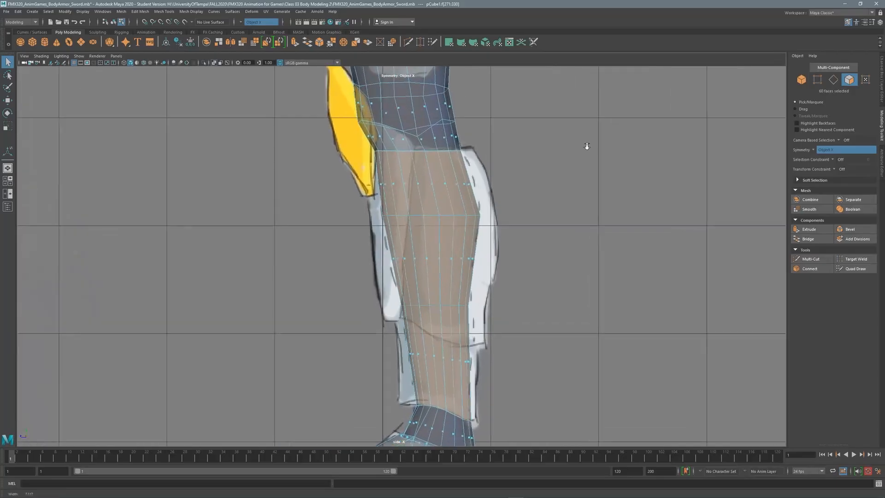
pyautogui.keyDown('shift'); pyautogui.click(412, 188); pyautogui.keyUp('shift')
pyautogui.scroll(-4, 412, 188)
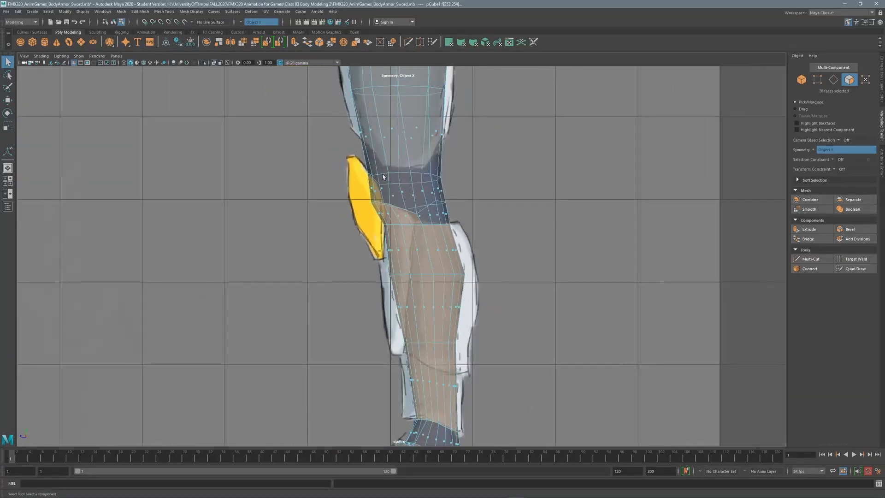
pyautogui.keyDown('alt'); pyautogui.moveTo(525, 279); pyautogui.dragTo(500, 192, button='middle'); pyautogui.keyUp('alt')
pyautogui.keyDown('shift'); pyautogui.moveTo(499, 192); pyautogui.dragTo(495, 168, button='right'); pyautogui.keyUp('shift')
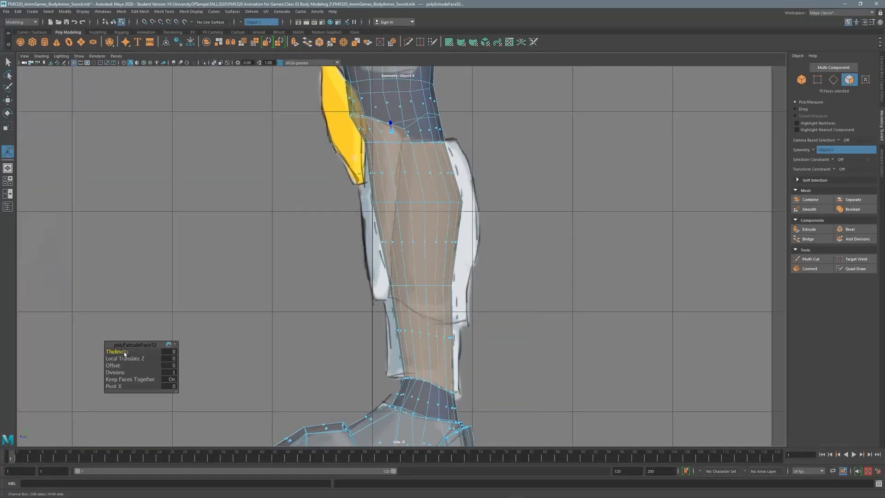
pyautogui.moveTo(125, 354); pyautogui.dragTo(127, 354)
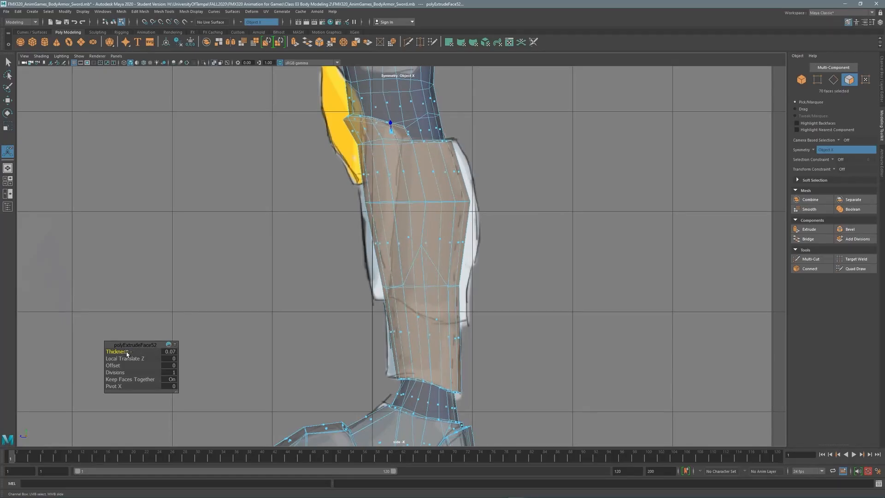
# Move the shin plate's edge vertices and upper and lower loops to match the side sketch.
pyautogui.click(818, 79)
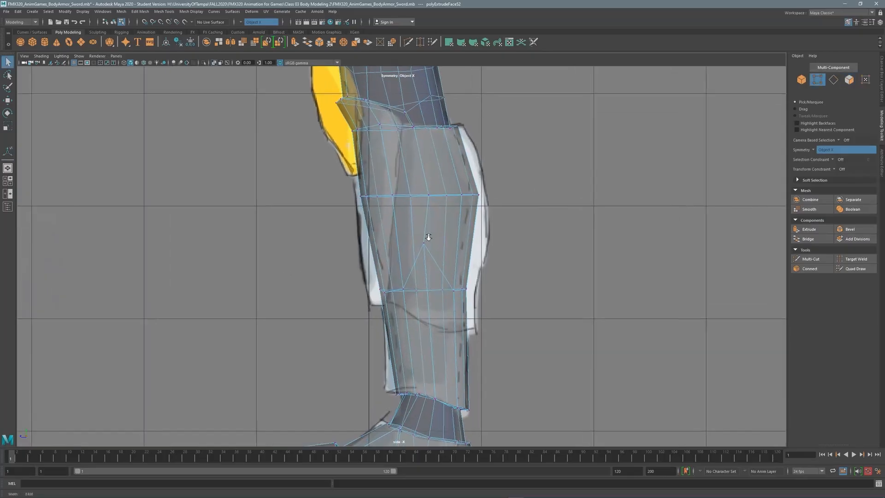
pyautogui.scroll(5, 415, 258)
pyautogui.press('w')
pyautogui.moveTo(401, 284)
pyautogui.mouseDown()
pyautogui.moveTo(384, 260)
pyautogui.moveTo(389, 272)
pyautogui.mouseUp()
pyautogui.scroll(-6, 384, 227)
pyautogui.scroll(4, 401, 230)
pyautogui.keyDown('alt'); pyautogui.moveTo(422, 186); pyautogui.dragTo(441, 248, button='middle'); pyautogui.keyUp('alt')
pyautogui.moveTo(421, 321); pyautogui.dragTo(407, 333)
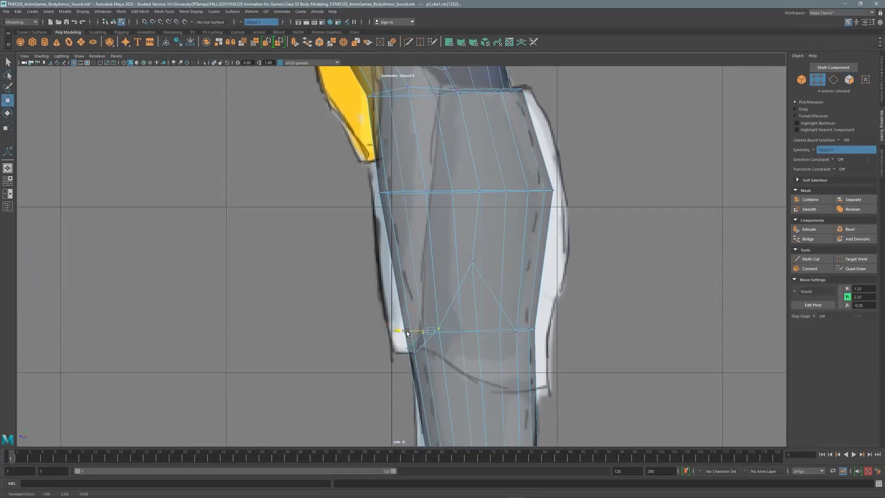
pyautogui.moveTo(427, 204); pyautogui.dragTo(427, 206)
pyautogui.moveTo(393, 192); pyautogui.dragTo(391, 193)
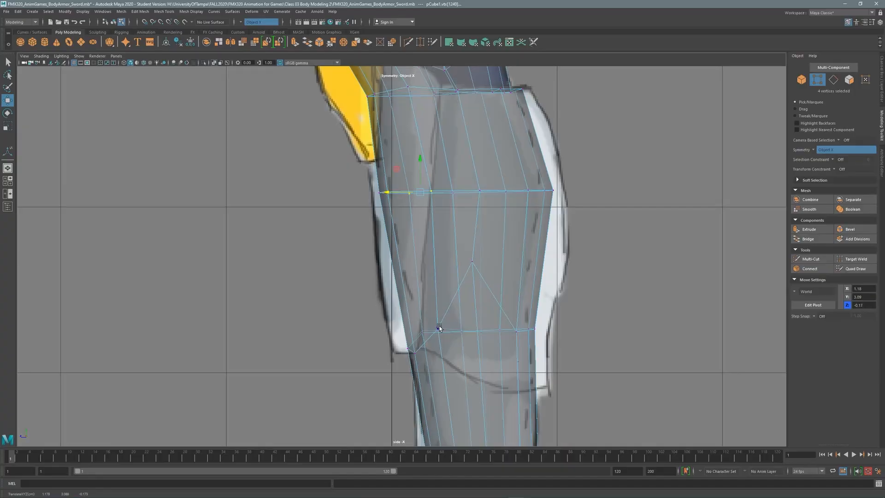
pyautogui.moveTo(439, 327); pyautogui.dragTo(401, 333)
# Slide the shin's top-edge vertices along the outline and tuck the knee-edge vertex in.
pyautogui.keyDown('alt'); pyautogui.moveTo(420, 124); pyautogui.dragTo(424, 230, button='middle'); pyautogui.keyUp('alt')
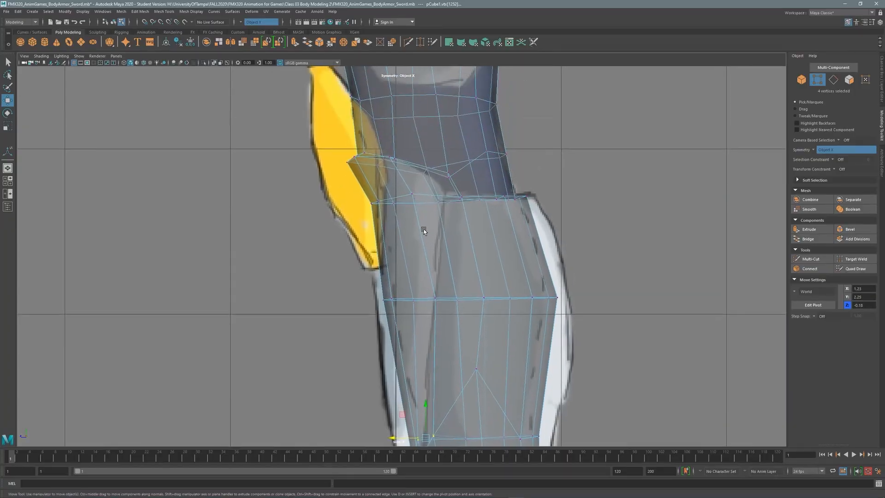
pyautogui.scroll(2, 415, 205)
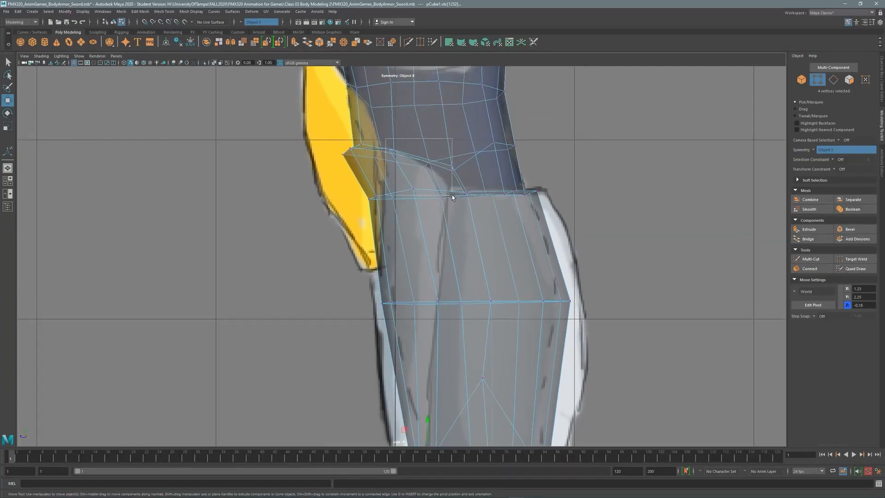
pyautogui.moveTo(474, 199); pyautogui.dragTo(474, 196)
pyautogui.moveTo(396, 173); pyautogui.dragTo(405, 172)
pyautogui.click(401, 190)
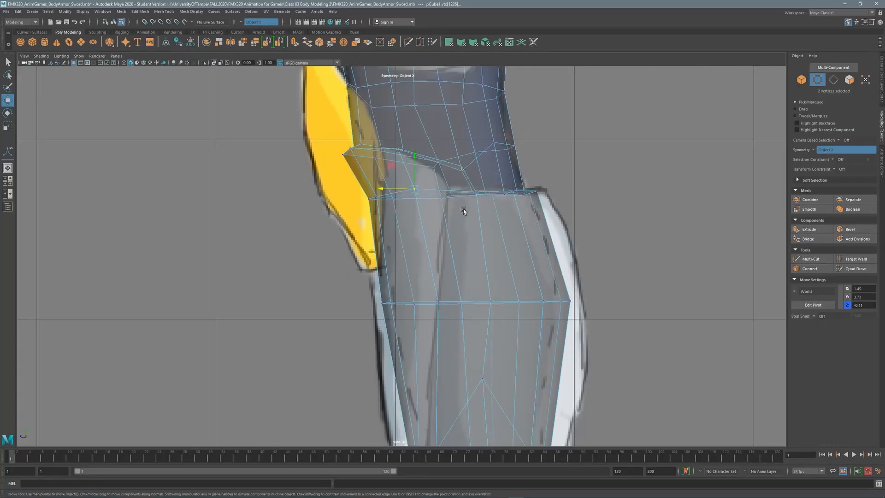
pyautogui.click(443, 200)
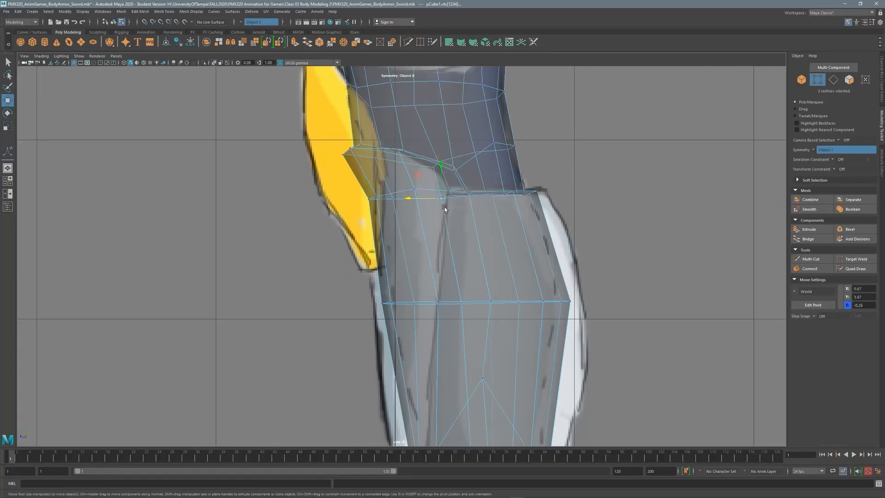
pyautogui.moveTo(444, 206); pyautogui.dragTo(428, 199)
pyautogui.keyDown('alt'); pyautogui.moveTo(440, 229); pyautogui.dragTo(458, 180, button='middle'); pyautogui.keyUp('alt')
pyautogui.scroll(-2, 458, 180)
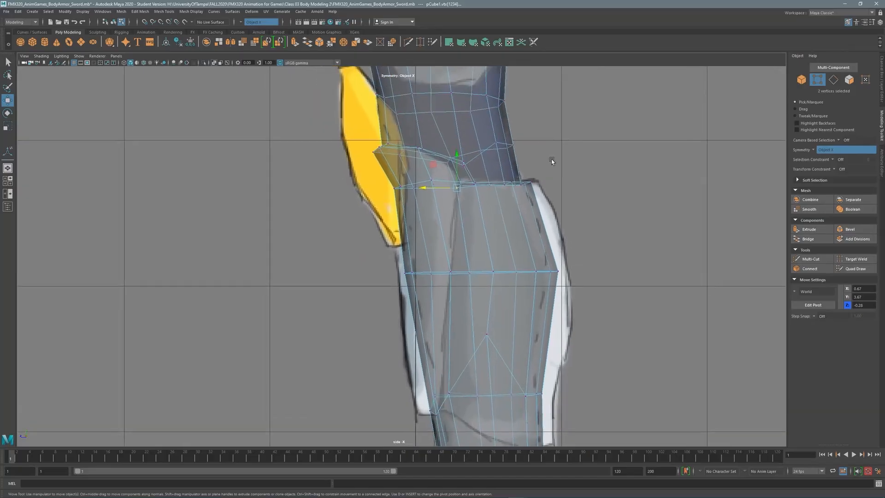
# In the front view, pull the shin's left-edge vertex down and outward and raise the knee-line vertex.
pyautogui.press('F11')
pyautogui.press('space')
pyautogui.press('space')
pyautogui.keyDown('alt'); pyautogui.moveTo(630, 137); pyautogui.dragTo(436, 221); pyautogui.keyUp('alt')
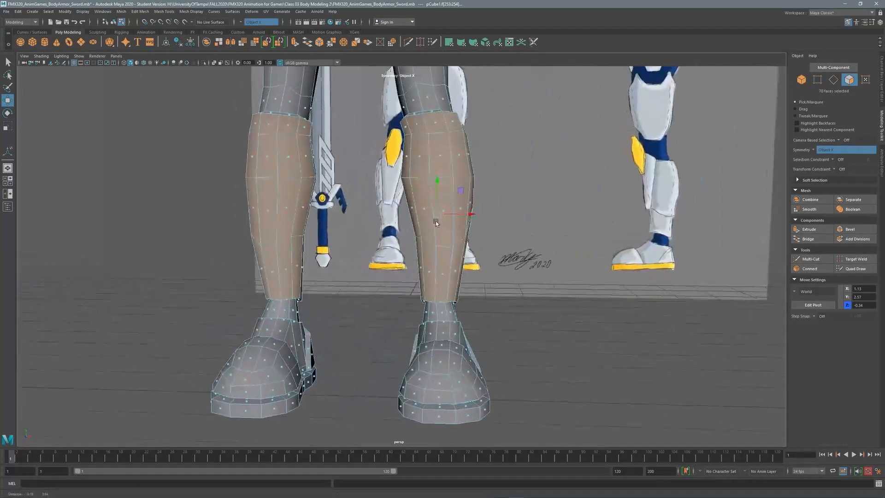
pyautogui.keyDown('alt'); pyautogui.moveTo(435, 220); pyautogui.dragTo(486, 161, button='right'); pyautogui.keyUp('alt')
pyautogui.press('space')
pyautogui.press('space')
pyautogui.keyDown('alt'); pyautogui.moveTo(375, 241); pyautogui.dragTo(341, 258, button='middle'); pyautogui.keyUp('alt')
pyautogui.press('F9')
pyautogui.scroll(3, 336, 210)
pyautogui.keyDown('alt'); pyautogui.moveTo(336, 210); pyautogui.dragTo(334, 197, button='middle'); pyautogui.keyUp('alt')
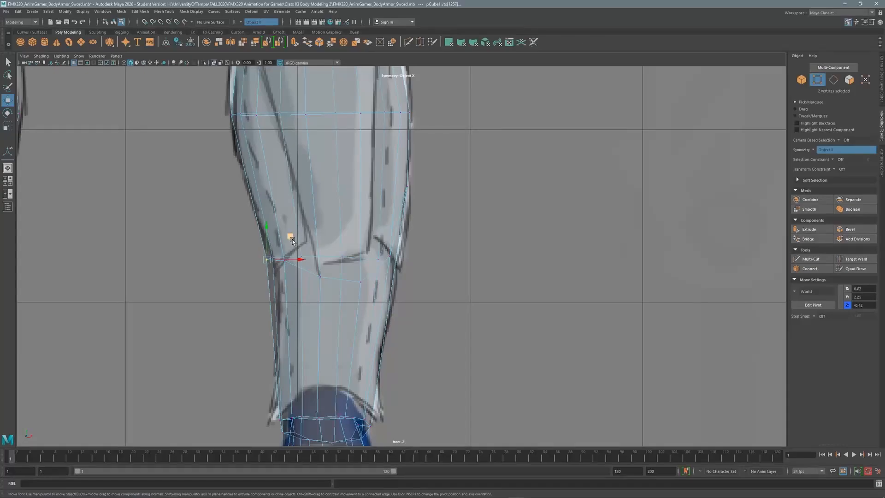
pyautogui.moveTo(291, 240); pyautogui.dragTo(297, 253, button='middle')
pyautogui.click(319, 277)
pyautogui.moveTo(321, 249); pyautogui.dragTo(321, 239)
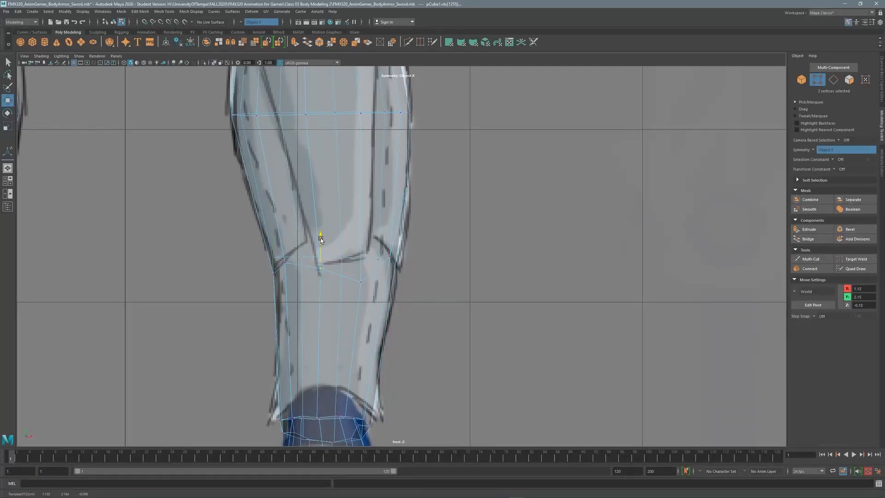
# Narrow the shin by sliding knee-line and lower-loop vertices inward, with X-ray shading off.
pyautogui.click(301, 257)
pyautogui.click(314, 237)
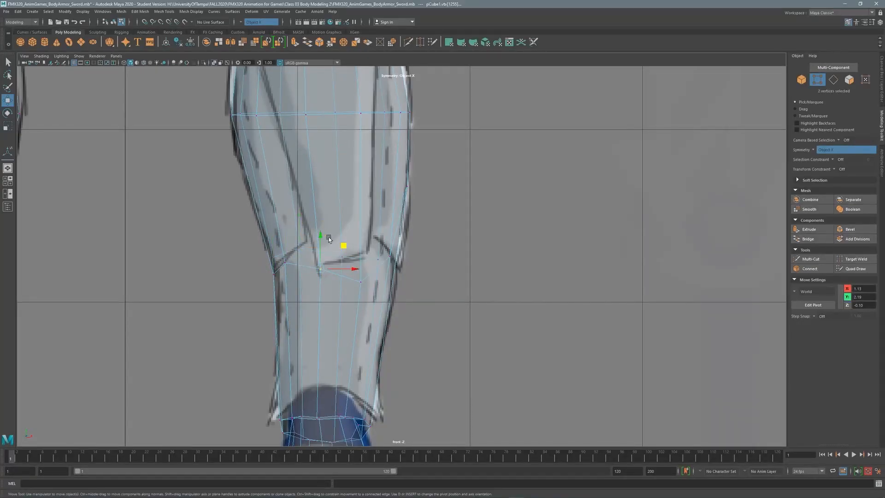
pyautogui.click(342, 258)
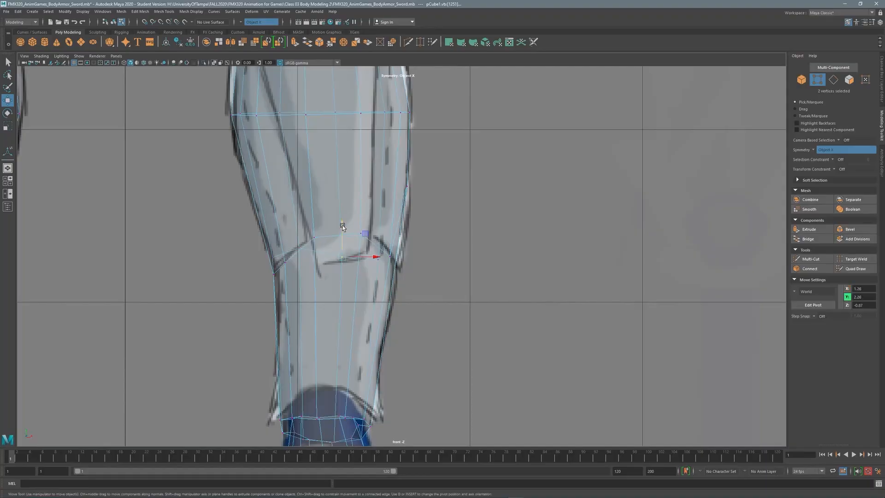
pyautogui.click(382, 248)
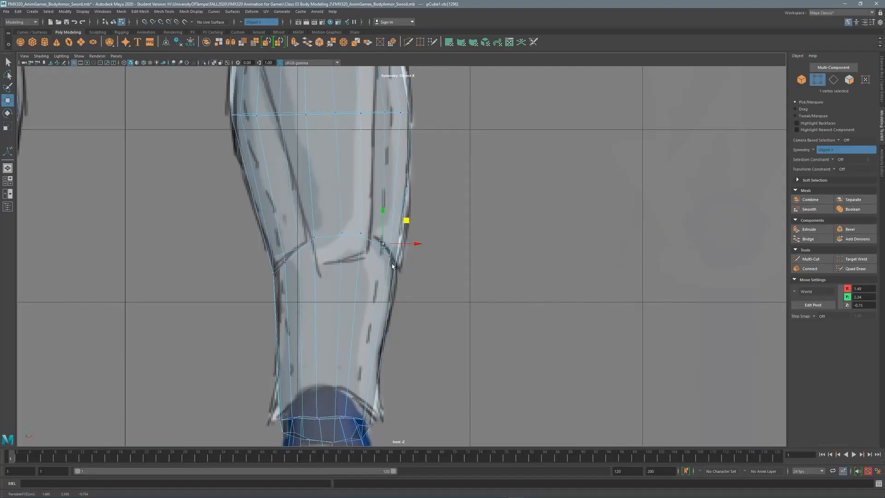
pyautogui.scroll(-3, 433, 207)
pyautogui.scroll(2, 323, 165)
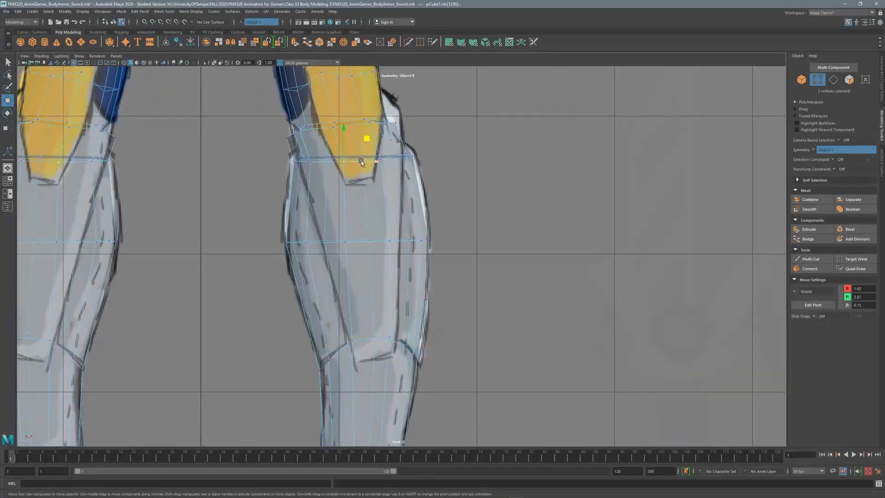
pyautogui.hotkey('alt', 'x')
pyautogui.moveTo(374, 161); pyautogui.dragTo(362, 162)
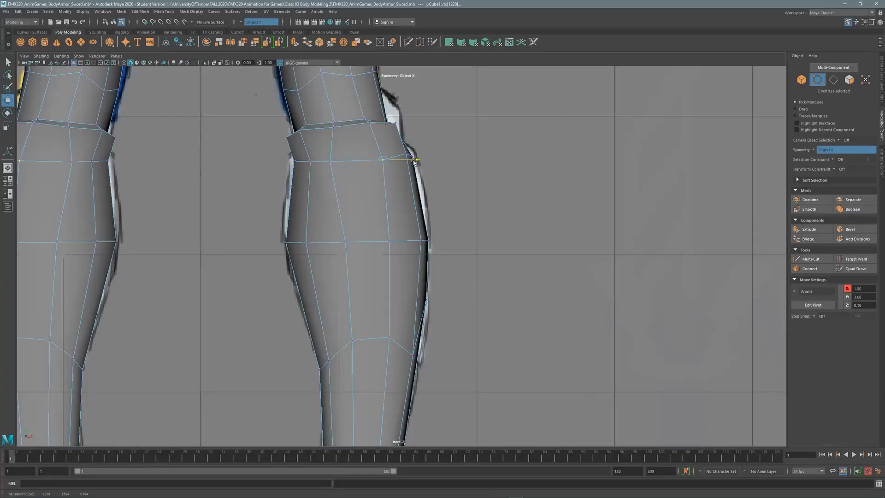
pyautogui.click(344, 241)
pyautogui.moveTo(377, 242); pyautogui.dragTo(362, 243)
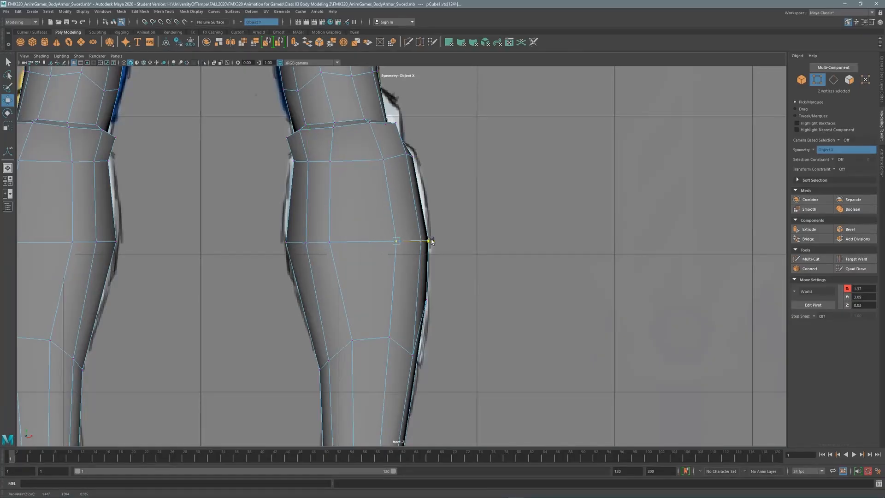
# View both shins from the front and select the shin faces again.
pyautogui.press('space')
pyautogui.press('space')
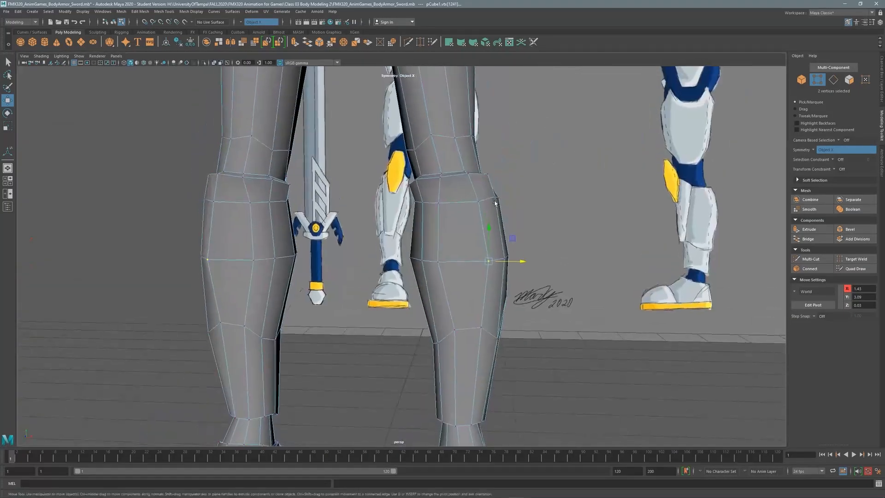
pyautogui.keyDown('alt'); pyautogui.moveTo(350, 240); pyautogui.dragTo(364, 258); pyautogui.keyUp('alt')
pyautogui.click(364, 248)
pyautogui.scroll(3, 364, 266)
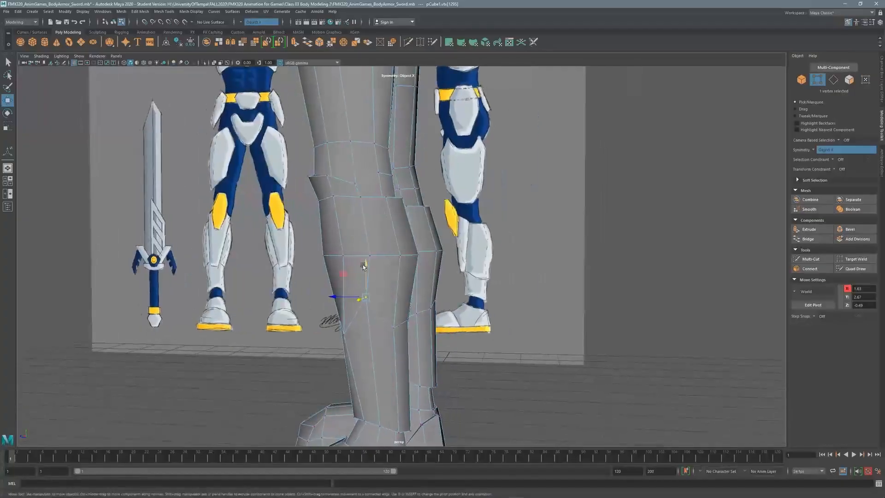
pyautogui.scroll(-10, 442, 265)
pyautogui.scroll(10, 470, 270)
pyautogui.keyDown('alt'); pyautogui.moveTo(470, 270); pyautogui.dragTo(444, 270); pyautogui.keyUp('alt')
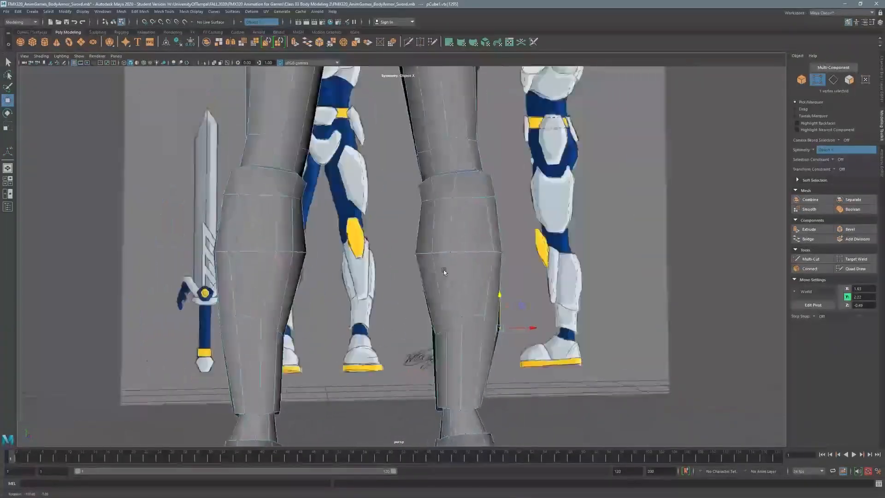
pyautogui.press('F11')
pyautogui.moveTo(415, 410); pyautogui.dragTo(456, 285)
pyautogui.click(458, 286)
# Select the ring of faces around both shins, including the upper shin-guard rows.
pyautogui.doubleClick(457, 287)
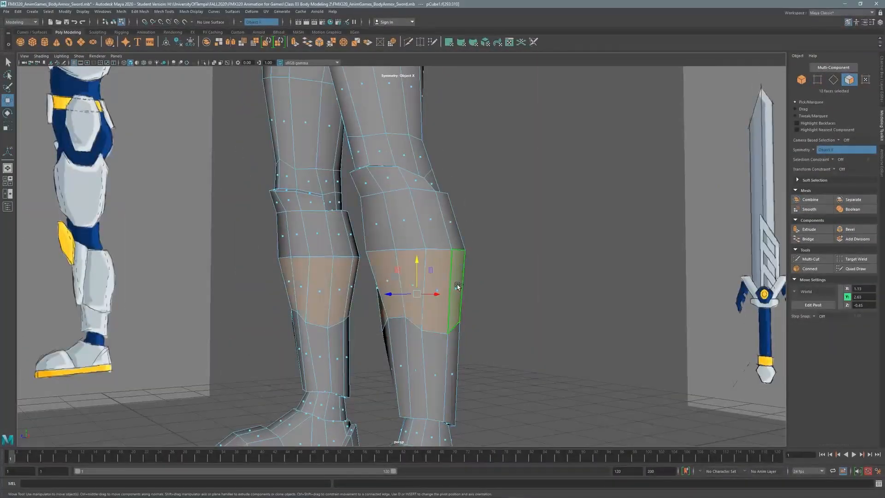
pyautogui.keyDown('alt'); pyautogui.moveTo(451, 225); pyautogui.dragTo(405, 227); pyautogui.keyUp('alt')
pyautogui.keyDown('shift'); pyautogui.doubleClick(406, 227); pyautogui.keyUp('shift')
pyautogui.scroll(3, 469, 244)
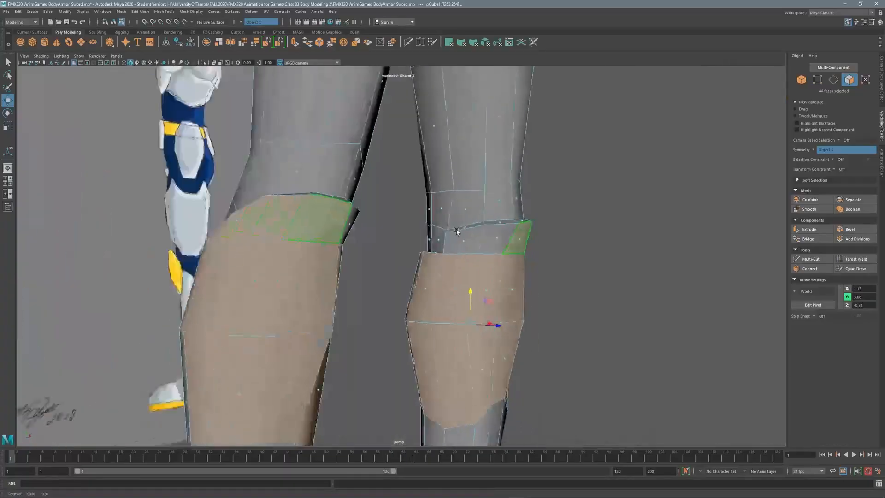
pyautogui.keyDown('alt'); pyautogui.moveTo(484, 249); pyautogui.dragTo(510, 312); pyautogui.keyUp('alt')
pyautogui.scroll(3, 409, 193)
pyautogui.moveTo(410, 193)
pyautogui.keyDown('alt'); pyautogui.mouseDown()
pyautogui.moveTo(415, 185)
pyautogui.moveTo(440, 187)
pyautogui.moveTo(447, 167)
pyautogui.moveTo(419, 184)
pyautogui.mouseUp(); pyautogui.keyUp('alt')
pyautogui.doubleClick(410, 181)
pyautogui.keyDown('shift'); pyautogui.click(456, 231); pyautogui.keyUp('shift')
pyautogui.keyDown('shift'); pyautogui.click(425, 318); pyautogui.keyUp('shift')
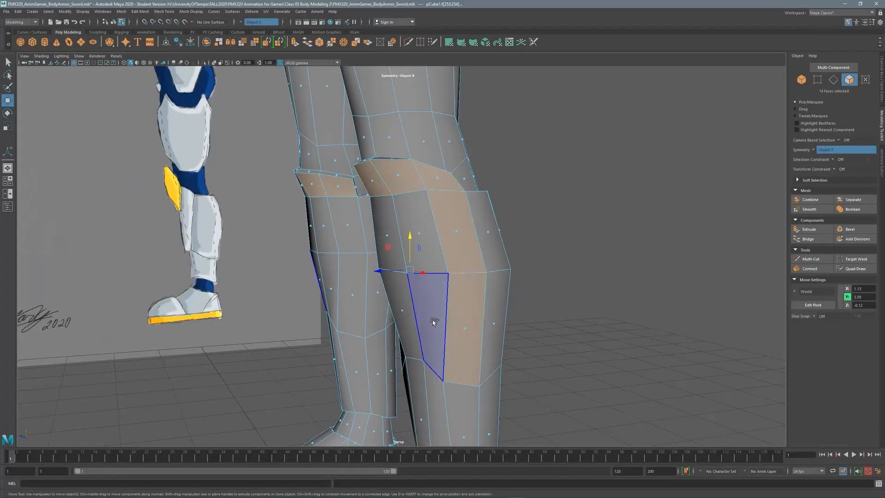
pyautogui.moveTo(424, 318)
pyautogui.keyDown('alt'); pyautogui.mouseDown()
pyautogui.moveTo(461, 198)
pyautogui.moveTo(402, 300)
pyautogui.moveTo(425, 231)
pyautogui.moveTo(407, 236)
pyautogui.moveTo(372, 196)
pyautogui.moveTo(368, 203)
pyautogui.moveTo(368, 187)
pyautogui.moveTo(397, 273)
pyautogui.mouseUp(); pyautogui.keyUp('alt')
pyautogui.keyDown('shift'); pyautogui.click(425, 231); pyautogui.keyUp('shift')
pyautogui.click(427, 258)
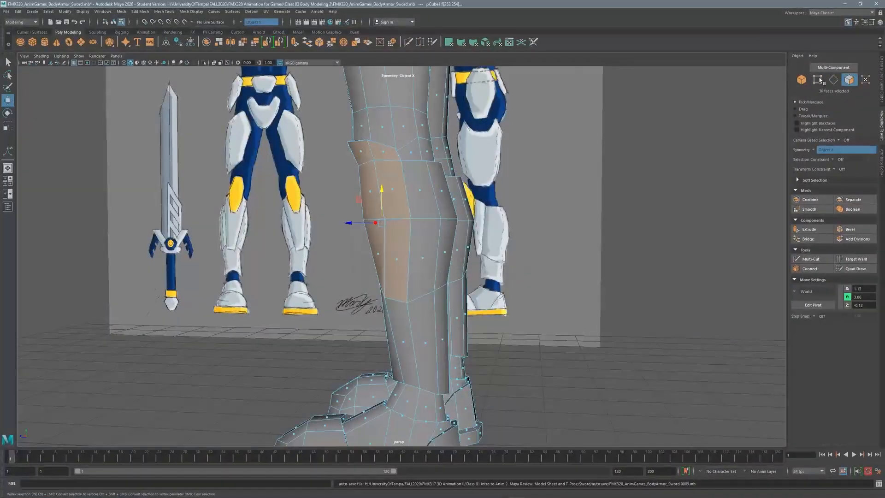
# Check individual shin vertices against the reference legs, then go back to face selection.
pyautogui.press('F9')
pyautogui.click(409, 188)
pyautogui.click(402, 306)
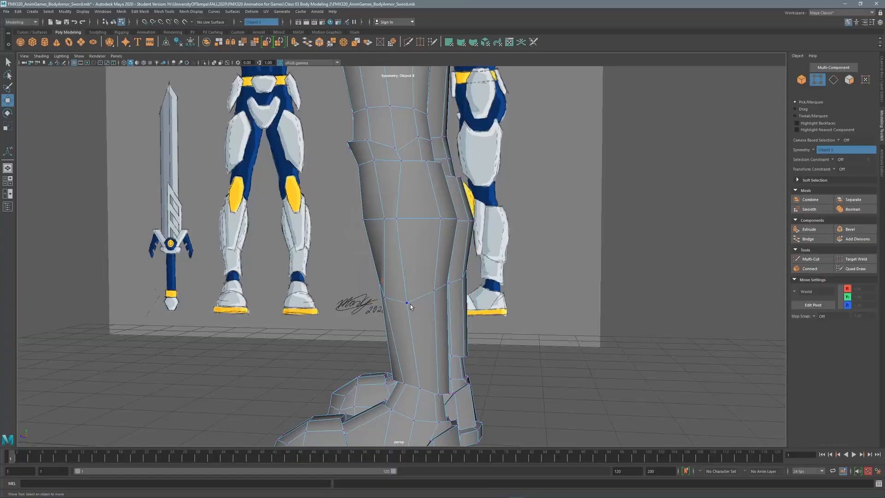
pyautogui.click(405, 356)
pyautogui.keyDown('alt'); pyautogui.moveTo(405, 356); pyautogui.dragTo(375, 223); pyautogui.keyUp('alt')
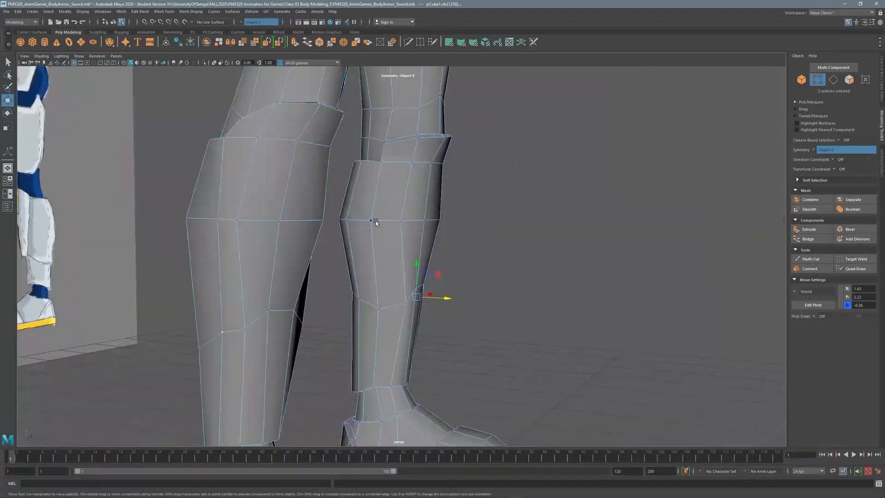
pyautogui.click(400, 221)
pyautogui.moveTo(415, 310)
pyautogui.keyDown('alt'); pyautogui.mouseDown()
pyautogui.moveTo(297, 227)
pyautogui.moveTo(604, 75)
pyautogui.moveTo(394, 140)
pyautogui.moveTo(456, 207)
pyautogui.mouseUp(); pyautogui.keyUp('alt')
pyautogui.press('F11')
# Extrude the selected faces into a back-of-calf plate with 0.09 thickness and inspect it.
pyautogui.keyDown('shift'); pyautogui.moveTo(456, 208); pyautogui.dragTo(438, 187, button='right'); pyautogui.keyUp('shift')
pyautogui.moveTo(119, 351); pyautogui.dragTo(125, 352)
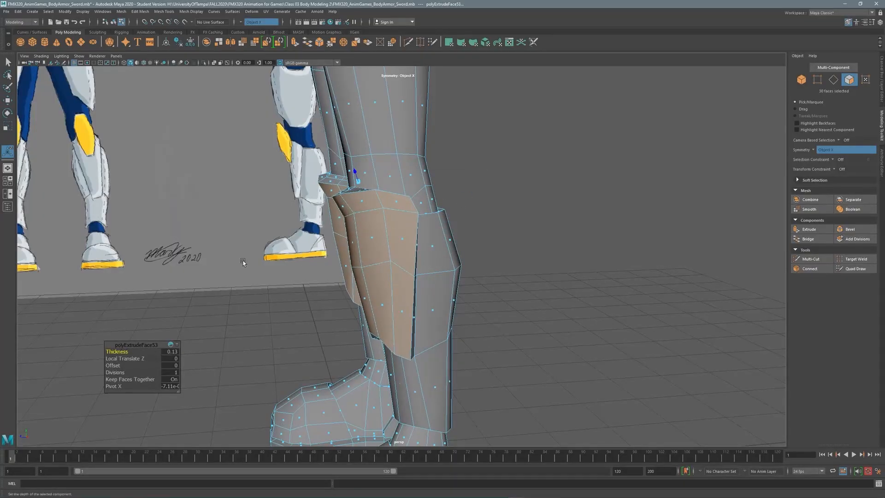
pyautogui.keyDown('alt'); pyautogui.moveTo(243, 263); pyautogui.dragTo(127, 352); pyautogui.keyUp('alt')
pyautogui.keyDown('alt'); pyautogui.moveTo(240, 259); pyautogui.dragTo(400, 238); pyautogui.keyUp('alt')
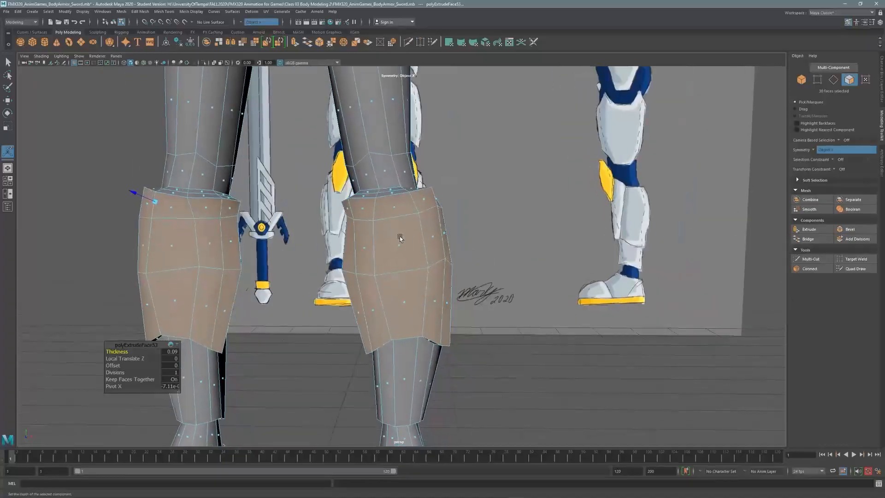
pyautogui.press('space')
pyautogui.keyDown('alt'); pyautogui.moveTo(599, 152); pyautogui.dragTo(582, 148); pyautogui.keyUp('alt')
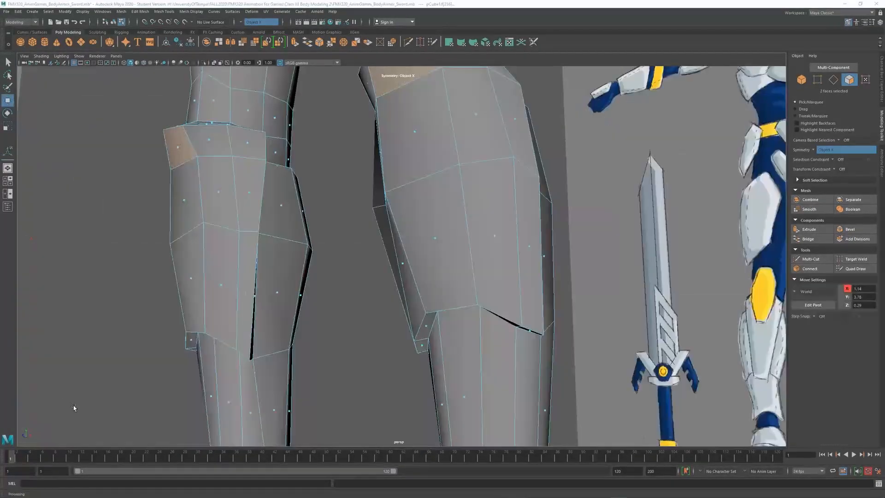
pyautogui.keyDown('alt'); pyautogui.moveTo(504, 257); pyautogui.dragTo(450, 233); pyautogui.keyUp('alt')
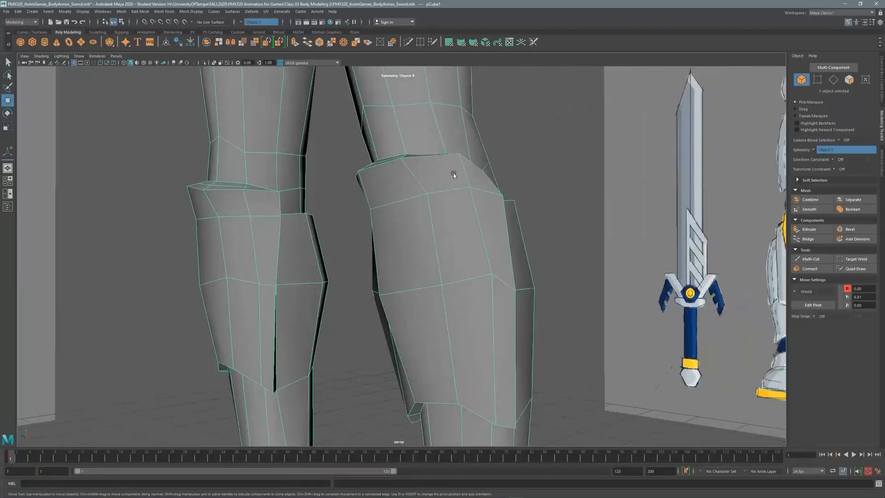
# Select the face loop around the shin plate tops plus several side faces.
pyautogui.moveTo(447, 189); pyautogui.dragTo(447, 173, button='right')
pyautogui.click(450, 174)
pyautogui.keyDown('shift'); pyautogui.doubleClick(383, 184); pyautogui.keyUp('shift')
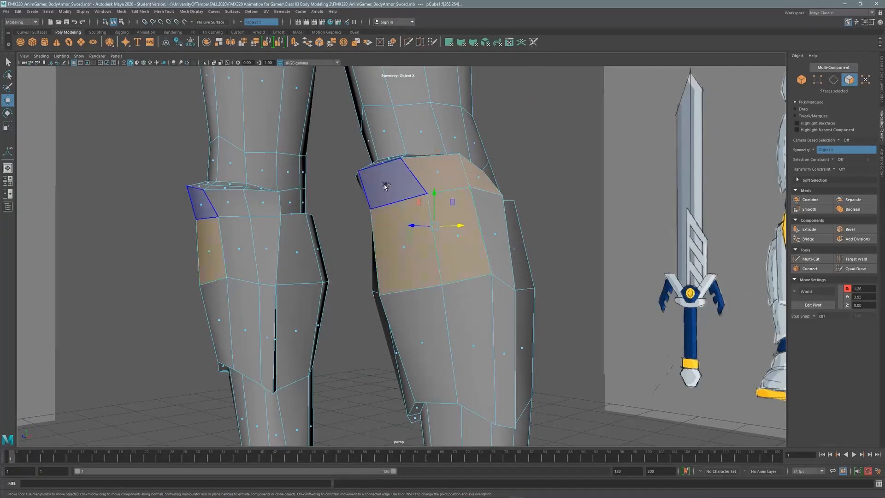
pyautogui.keyDown('alt'); pyautogui.moveTo(384, 184); pyautogui.dragTo(336, 317); pyautogui.keyUp('alt')
pyautogui.keyDown('shift'); pyautogui.click(377, 252); pyautogui.keyUp('shift')
pyautogui.keyDown('shift'); pyautogui.click(342, 230); pyautogui.keyUp('shift')
pyautogui.keyDown('alt'); pyautogui.moveTo(343, 229); pyautogui.dragTo(318, 241); pyautogui.keyUp('alt')
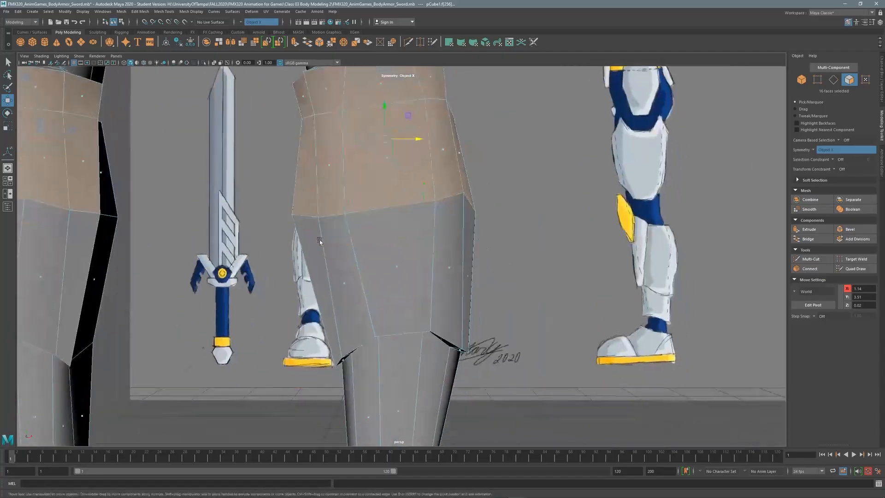
pyautogui.keyDown('shift'); pyautogui.click(396, 267); pyautogui.keyUp('shift')
pyautogui.keyDown('alt'); pyautogui.moveTo(395, 267); pyautogui.dragTo(566, 192); pyautogui.keyUp('alt')
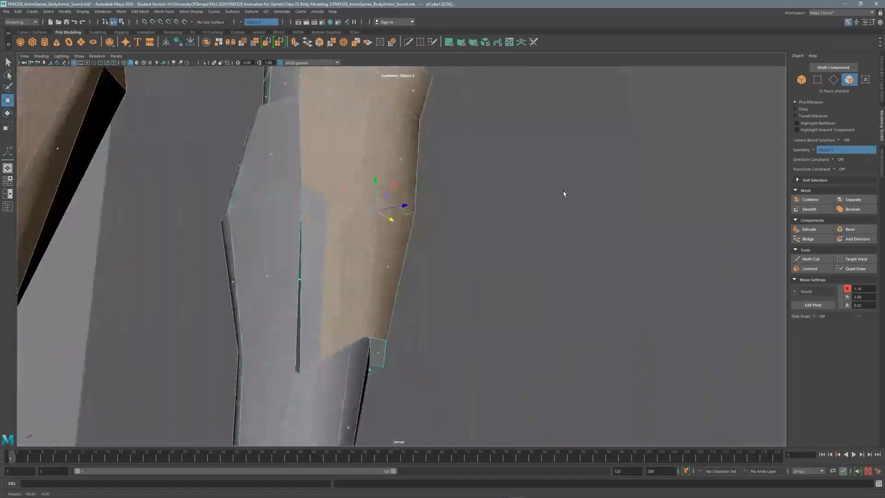
pyautogui.keyDown('shift'); pyautogui.click(314, 272); pyautogui.keyUp('shift')
# Reposition the shin plate's vertices upward to reshape its top band.
pyautogui.click(818, 80)
pyautogui.keyDown('alt'); pyautogui.moveTo(351, 221); pyautogui.dragTo(341, 155); pyautogui.keyUp('alt')
pyautogui.press('F11')
pyautogui.keyDown('alt'); pyautogui.moveTo(342, 154); pyautogui.dragTo(334, 195); pyautogui.keyUp('alt')
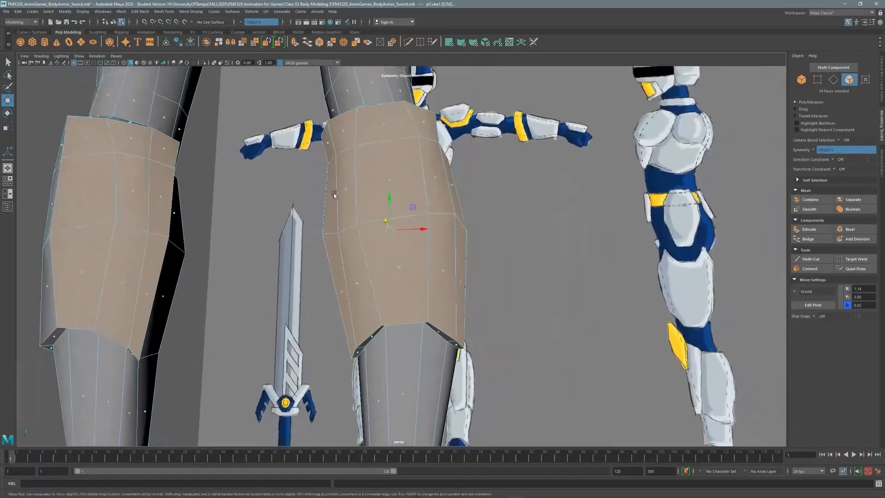
pyautogui.keyDown('alt'); pyautogui.moveTo(419, 159); pyautogui.dragTo(402, 134); pyautogui.keyUp('alt')
# Select the plate's bottom-rim edge loop and slide it to reshape the lower flap.
pyautogui.click(837, 80)
pyautogui.doubleClick(477, 328)
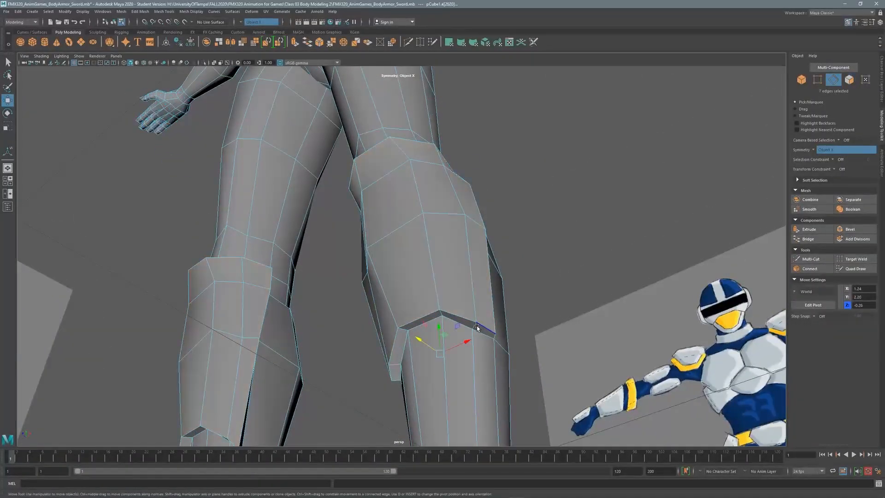
pyautogui.keyDown('alt'); pyautogui.moveTo(514, 293); pyautogui.dragTo(410, 291); pyautogui.keyUp('alt')
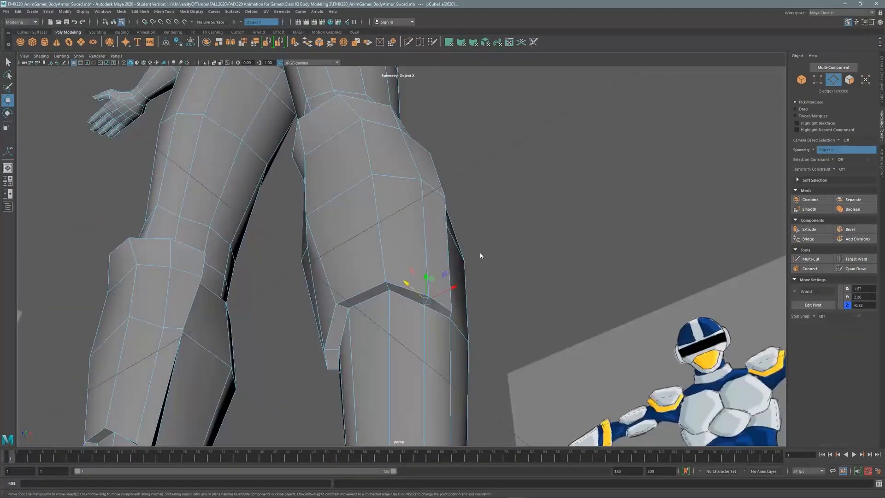
pyautogui.keyDown('shift'); pyautogui.moveTo(480, 254); pyautogui.dragTo(475, 329, button='right'); pyautogui.keyUp('shift')
pyautogui.keyDown('shift'); pyautogui.moveTo(476, 287); pyautogui.dragTo(471, 307, button='right'); pyautogui.keyUp('shift')
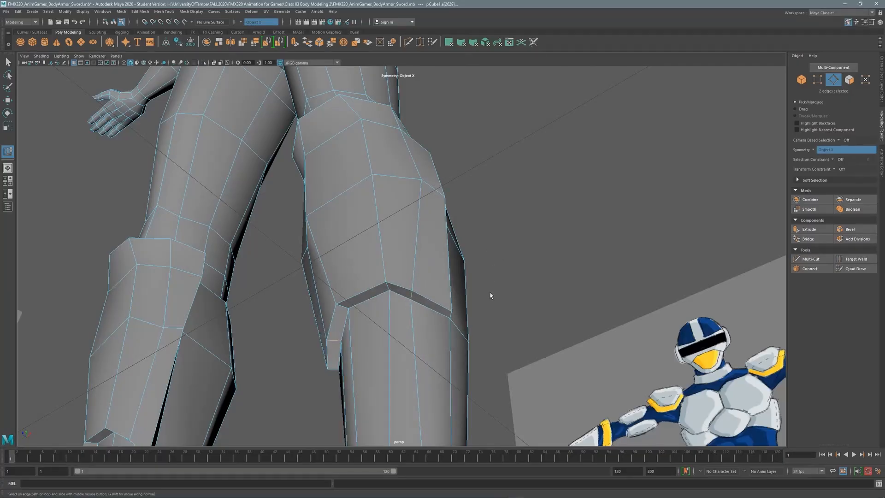
pyautogui.moveTo(490, 295); pyautogui.dragTo(470, 337, button='middle')
# Slide the knee pad's inner and outer lower edges into a sharper rim.
pyautogui.keyDown('alt'); pyautogui.moveTo(481, 273); pyautogui.dragTo(444, 269); pyautogui.keyUp('alt')
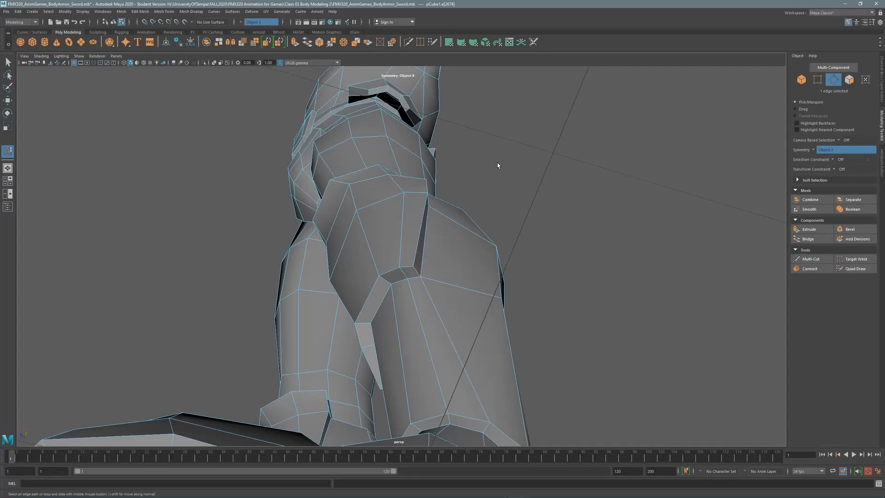
pyautogui.keyDown('alt'); pyautogui.moveTo(498, 165); pyautogui.dragTo(450, 238); pyautogui.keyUp('alt')
pyautogui.keyDown('alt'); pyautogui.moveTo(475, 245); pyautogui.dragTo(355, 239); pyautogui.keyUp('alt')
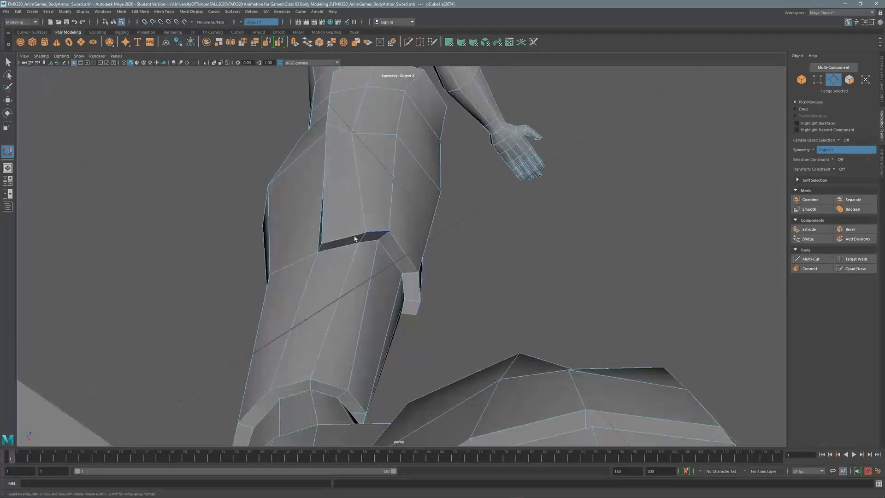
pyautogui.keyDown('alt'); pyautogui.moveTo(465, 203); pyautogui.dragTo(437, 353); pyautogui.keyUp('alt')
pyautogui.keyDown('alt'); pyautogui.moveTo(445, 266); pyautogui.dragTo(442, 263); pyautogui.keyUp('alt')
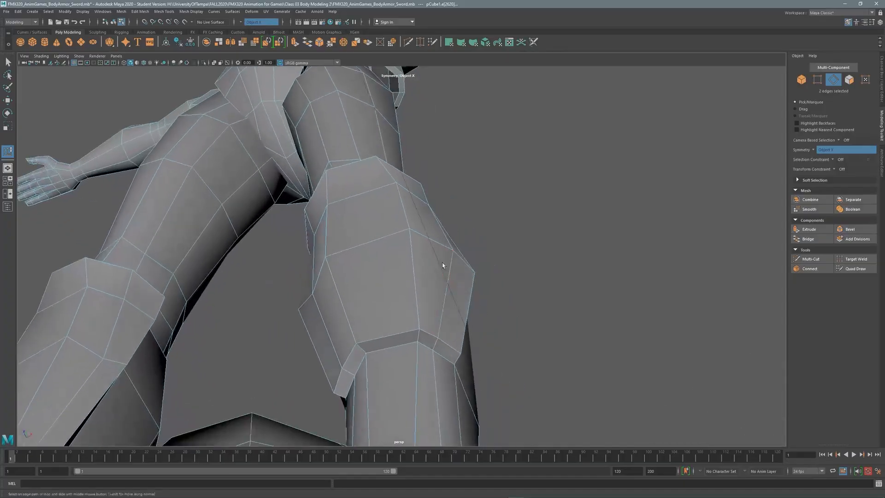
pyautogui.moveTo(383, 299); pyautogui.dragTo(386, 297, button='middle')
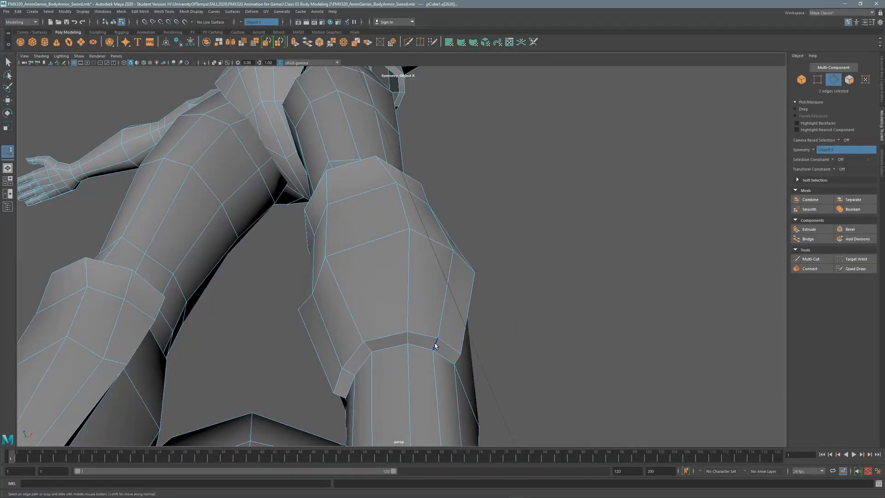
pyautogui.click(435, 344)
pyautogui.moveTo(436, 343); pyautogui.dragTo(421, 283, button='middle')
pyautogui.click(457, 360)
pyautogui.moveTo(457, 360); pyautogui.dragTo(476, 301, button='middle')
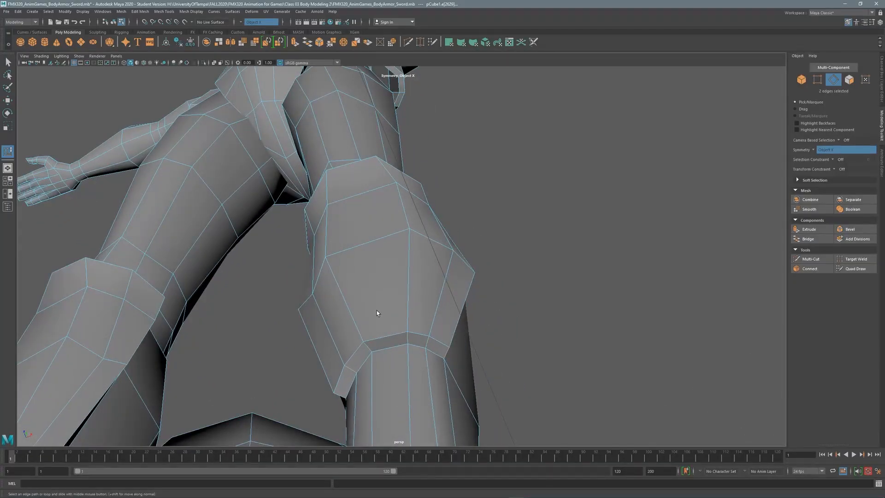
# Select a vertex on the right knee pad and bring up the Move Tool settings.
pyautogui.keyDown('alt'); pyautogui.moveTo(378, 290); pyautogui.dragTo(385, 312); pyautogui.keyUp('alt')
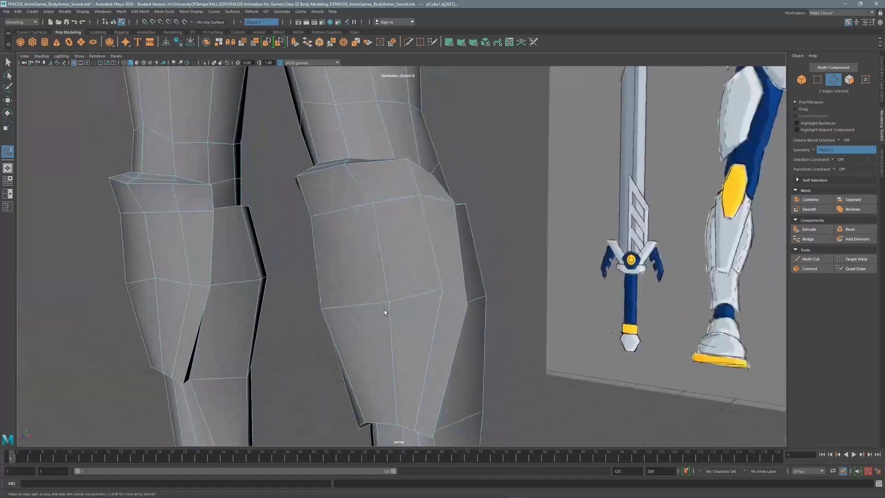
pyautogui.click(443, 289)
pyautogui.keyDown('alt'); pyautogui.moveTo(443, 289); pyautogui.dragTo(489, 314); pyautogui.keyUp('alt')
pyautogui.doubleClick(7, 100)
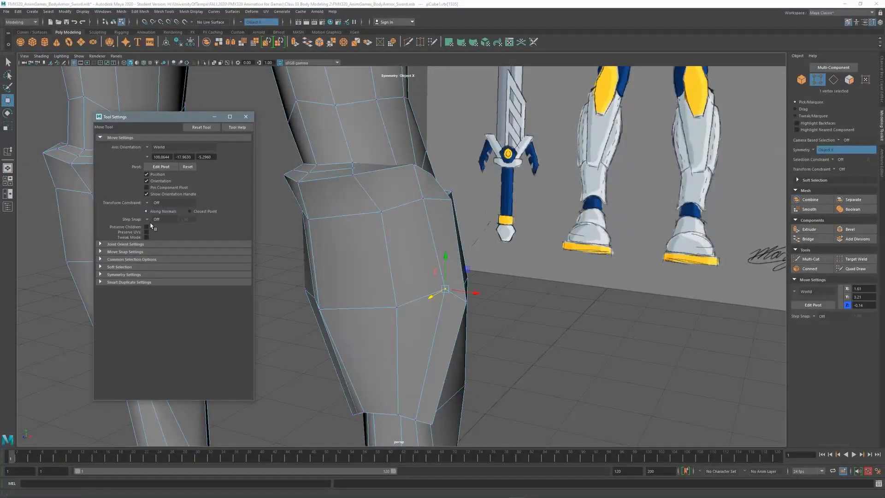
# Slide the knee-plate vertices along their edges to tighten the plate's shape.
pyautogui.moveTo(432, 296); pyautogui.dragTo(416, 303)
pyautogui.keyDown('alt'); pyautogui.moveTo(416, 303); pyautogui.dragTo(230, 274); pyautogui.keyUp('alt')
pyautogui.click(351, 321)
pyautogui.click(410, 306)
# Set Transform Constraint to Off and nudge the knee and calf edges to close gaps.
pyautogui.press('F10')
pyautogui.click(406, 316)
pyautogui.keyDown('alt'); pyautogui.moveTo(332, 231); pyautogui.dragTo(388, 317); pyautogui.keyUp('alt')
pyautogui.click(155, 203)
pyautogui.click(157, 210)
pyautogui.moveTo(406, 355); pyautogui.dragTo(350, 279)
pyautogui.click(492, 316)
pyautogui.moveTo(320, 308); pyautogui.dragTo(332, 308)
pyautogui.moveTo(383, 212)
pyautogui.keyDown('alt'); pyautogui.mouseDown()
pyautogui.moveTo(405, 233)
pyautogui.moveTo(387, 227)
pyautogui.mouseUp(); pyautogui.keyUp('alt')
# Switch to a full-screen front view, zoom in and turn off X-ray shading.
pyautogui.press('space')
pyautogui.click(246, 116)
pyautogui.press('space')
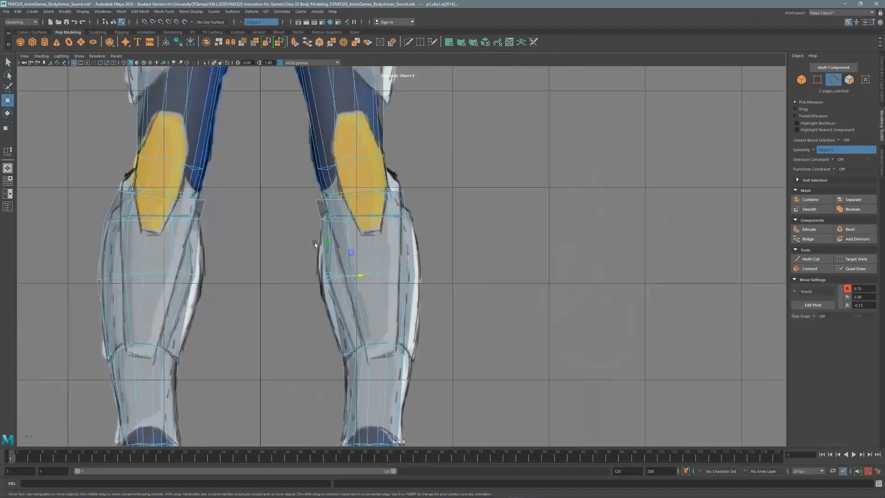
pyautogui.scroll(3, 527, 226)
pyautogui.scroll(1, 539, 233)
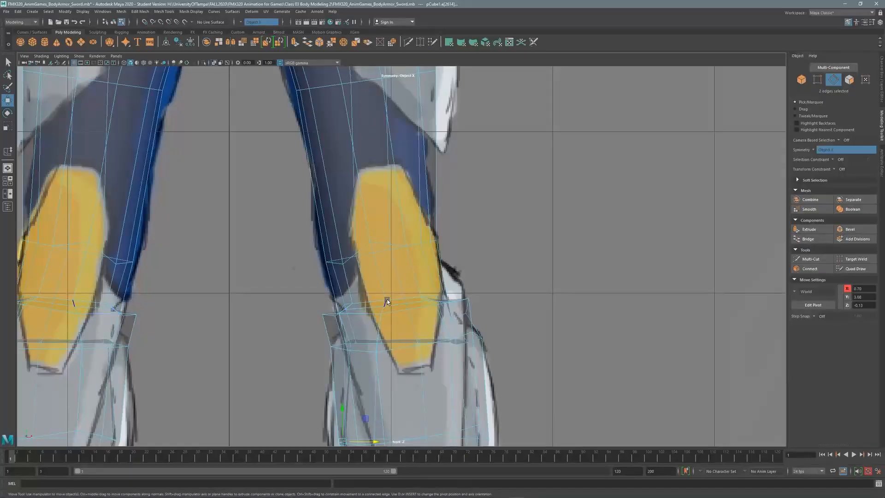
pyautogui.click(183, 65)
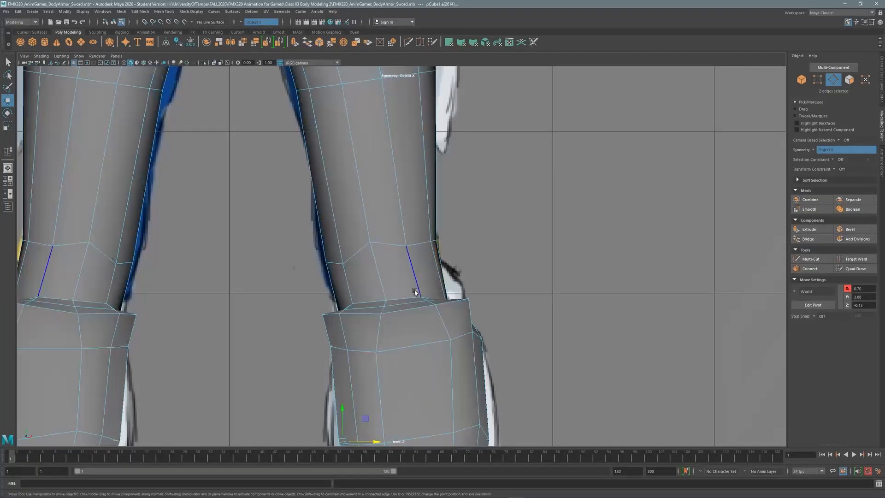
# Raise the knee strip faces on Y to the reference knee plate's upper rim, using X-ray.
pyautogui.keyDown('ctrl'); pyautogui.click(849, 80); pyautogui.keyUp('ctrl')
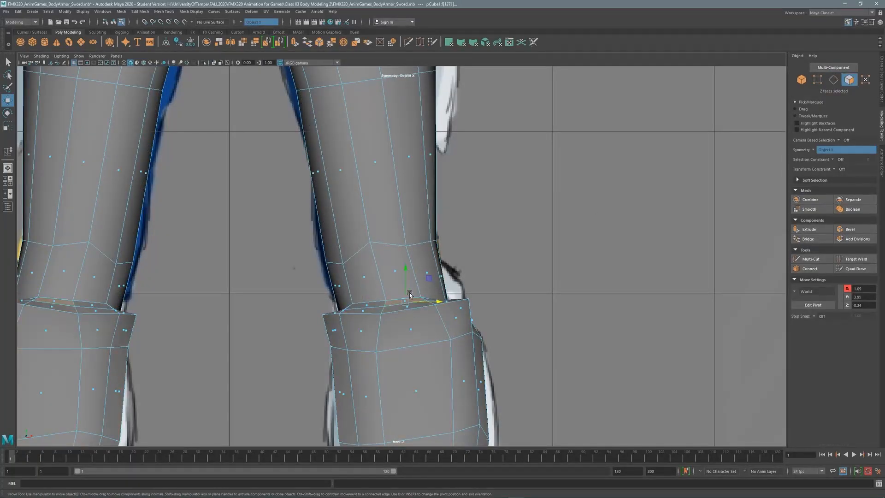
pyautogui.moveTo(409, 277); pyautogui.dragTo(408, 228)
pyautogui.moveTo(443, 259); pyautogui.dragTo(437, 258)
pyautogui.keyDown('alt'); pyautogui.moveTo(450, 276); pyautogui.dragTo(441, 207, button='middle'); pyautogui.keyUp('alt')
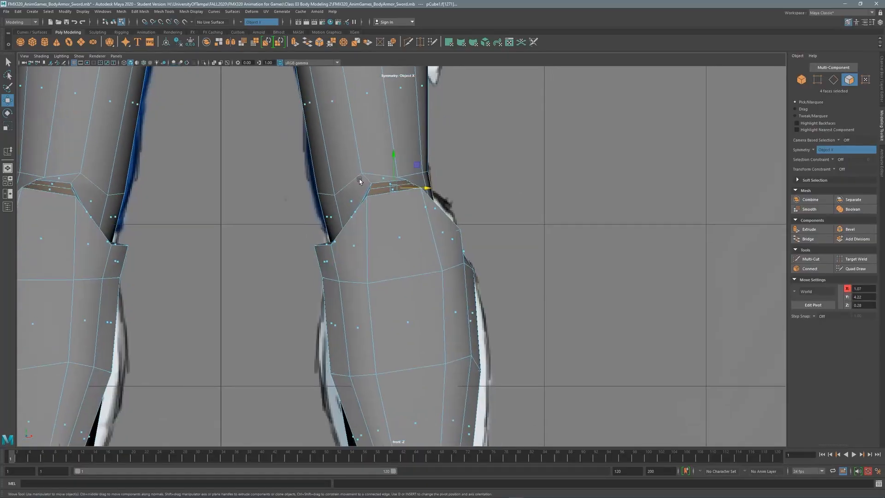
pyautogui.click(212, 63)
pyautogui.keyDown('alt'); pyautogui.moveTo(315, 231); pyautogui.dragTo(298, 235, button='middle'); pyautogui.keyUp('alt')
pyautogui.moveTo(377, 170); pyautogui.dragTo(377, 166)
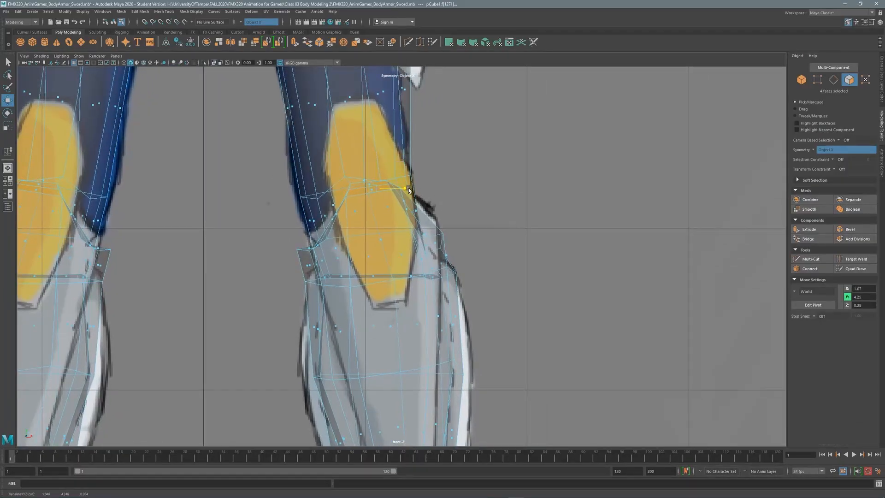
# Select several vertices along the knee strip for further adjustment.
pyautogui.click(818, 80)
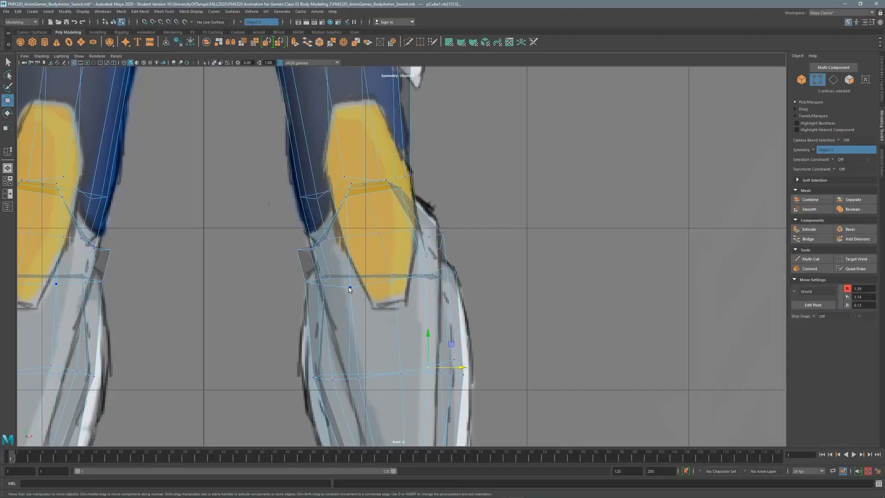
pyautogui.click(349, 287)
pyautogui.click(352, 183)
pyautogui.keyDown('shift'); pyautogui.click(346, 197); pyautogui.keyUp('shift')
pyautogui.keyDown('shift'); pyautogui.click(399, 188); pyautogui.keyUp('shift')
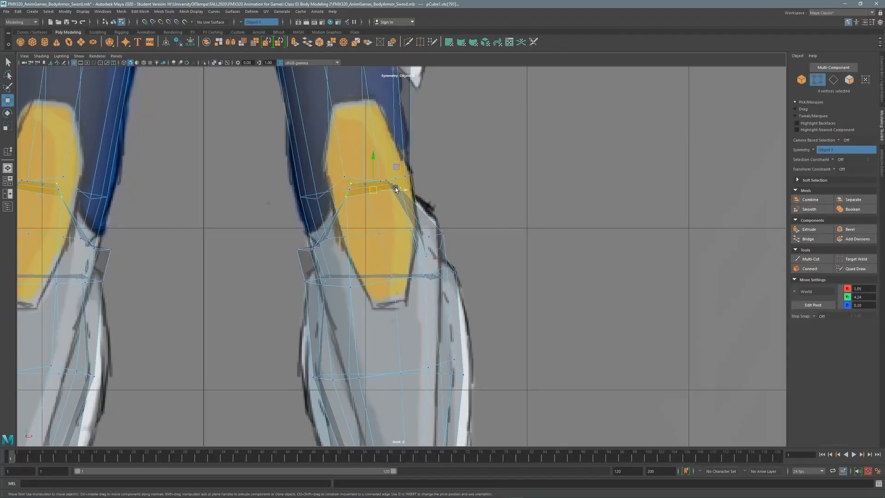
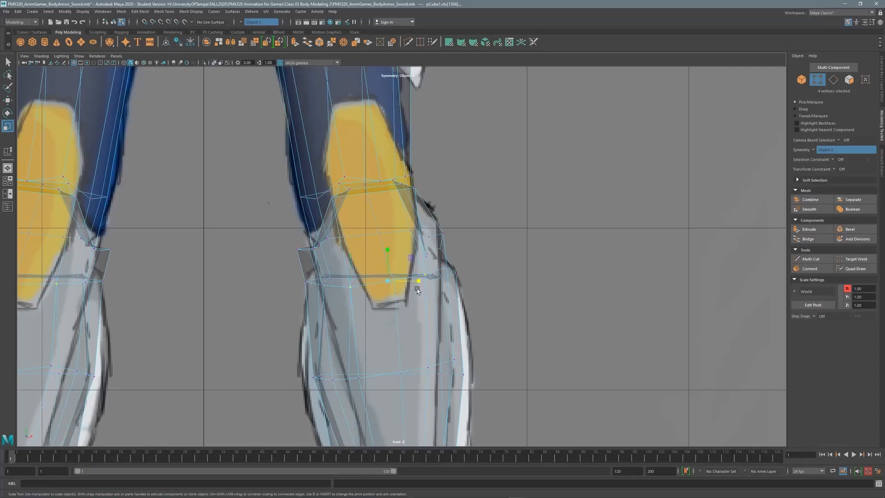
# Scale the knee vertices inward and shift the first knee-rim vertices toward the reference.
pyautogui.moveTo(417, 290); pyautogui.dragTo(389, 271)
pyautogui.click(418, 257)
pyautogui.click(214, 63)
pyautogui.press('w')
pyautogui.press('space')
pyautogui.press('space')
pyautogui.keyDown('alt'); pyautogui.moveTo(388, 206); pyautogui.dragTo(427, 291); pyautogui.keyUp('alt')
pyautogui.click(413, 272)
pyautogui.moveTo(448, 270); pyautogui.dragTo(444, 271)
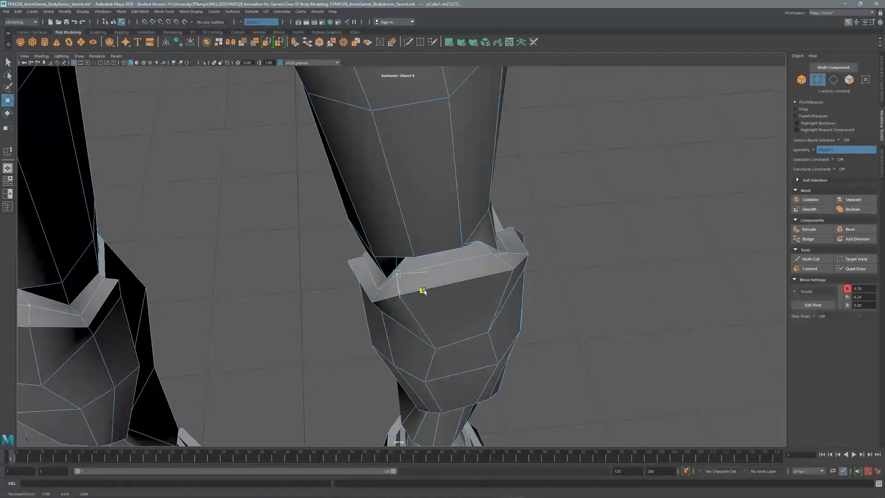
pyautogui.click(497, 253)
pyautogui.moveTo(522, 271); pyautogui.dragTo(422, 251)
pyautogui.click(429, 242)
pyautogui.moveTo(429, 270)
pyautogui.mouseDown()
pyautogui.moveTo(436, 277)
pyautogui.moveTo(442, 263)
pyautogui.mouseUp()
pyautogui.keyDown('alt'); pyautogui.moveTo(484, 216); pyautogui.dragTo(448, 244); pyautogui.keyUp('alt')
# Adjust the remaining knee-rim vertex pairs, then target-weld the stray knee-pad vertex onto its neighbour.
pyautogui.click(478, 265)
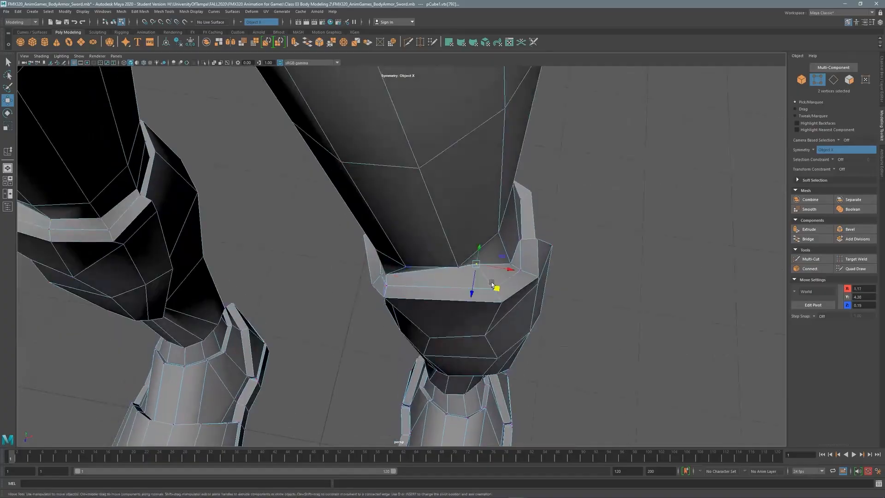
pyautogui.moveTo(493, 286); pyautogui.dragTo(484, 236)
pyautogui.click(462, 243)
pyautogui.keyDown('alt'); pyautogui.moveTo(480, 237); pyautogui.dragTo(378, 183); pyautogui.keyUp('alt')
pyautogui.moveTo(363, 218); pyautogui.dragTo(369, 223, button='middle')
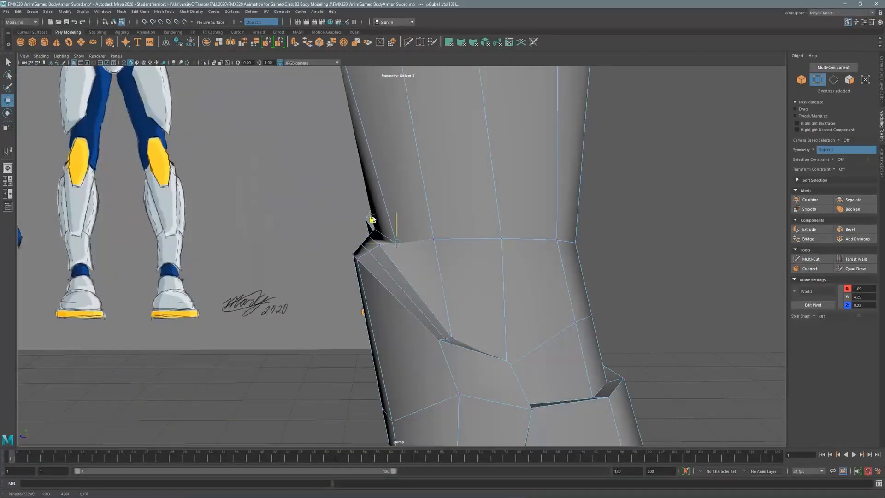
pyautogui.keyDown('alt'); pyautogui.moveTo(369, 223); pyautogui.dragTo(420, 206); pyautogui.keyUp('alt')
pyautogui.click(449, 248)
pyautogui.keyDown('alt'); pyautogui.moveTo(420, 206); pyautogui.dragTo(427, 233); pyautogui.keyUp('alt')
pyautogui.click(391, 252)
pyautogui.click(419, 232)
pyautogui.keyDown('shift'); pyautogui.moveTo(426, 233); pyautogui.dragTo(424, 236, button='right'); pyautogui.keyUp('shift')
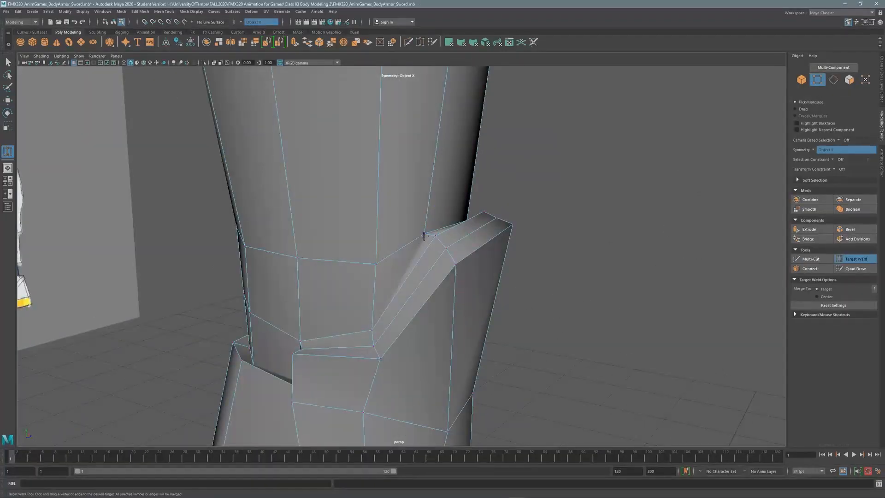
pyautogui.moveTo(424, 235); pyautogui.dragTo(406, 295)
# Pull back to view the whole character and switch to face selection around the knees.
pyautogui.press('q')
pyautogui.keyDown('alt'); pyautogui.moveTo(456, 238); pyautogui.dragTo(351, 261); pyautogui.keyUp('alt')
pyautogui.keyDown('alt'); pyautogui.moveTo(309, 229); pyautogui.dragTo(334, 258); pyautogui.keyUp('alt')
pyautogui.press('F11')
pyautogui.keyDown('alt'); pyautogui.moveTo(334, 259); pyautogui.dragTo(358, 235, button='right'); pyautogui.keyUp('alt')
pyautogui.keyDown('alt'); pyautogui.moveTo(358, 235); pyautogui.dragTo(372, 223); pyautogui.keyUp('alt')
# Extrude the knee ledge faces with thickness 0.76, then narrow them and shift them sideways.
pyautogui.click(313, 259)
pyautogui.press('space')
pyautogui.press('space')
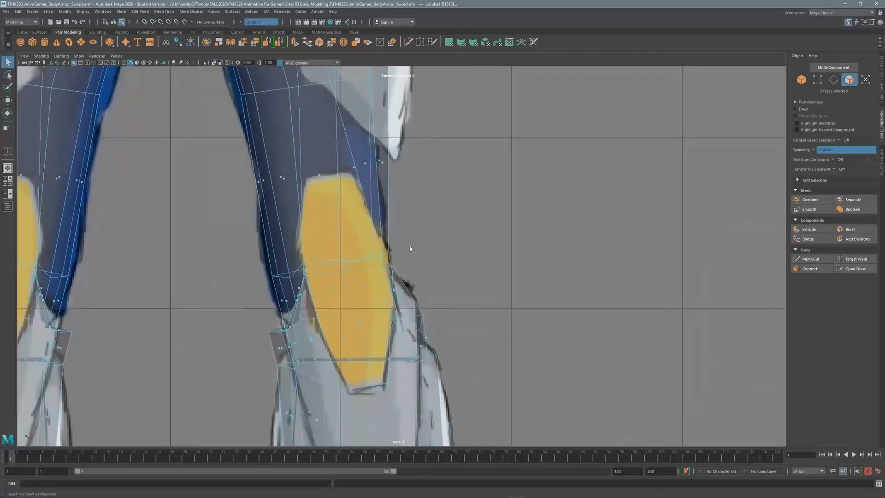
pyautogui.hotkey('ctrl', 'e')
pyautogui.moveTo(127, 352); pyautogui.dragTo(153, 353)
pyautogui.press('r')
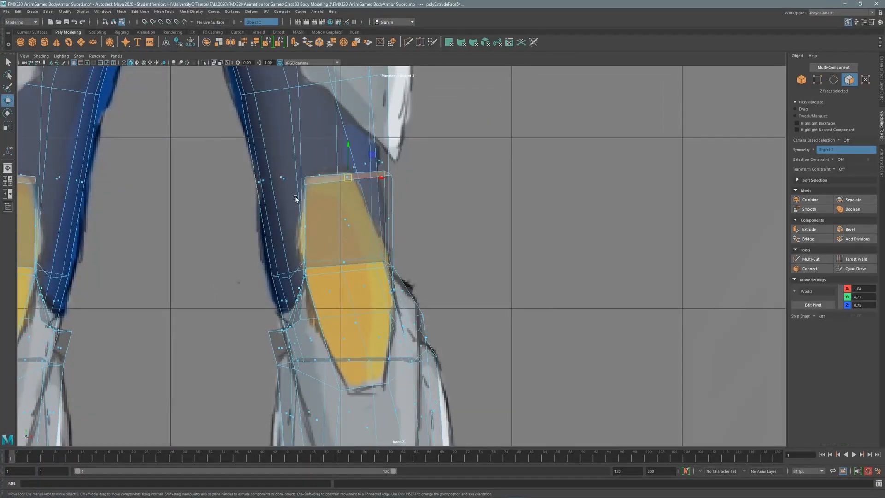
pyautogui.moveTo(380, 178); pyautogui.dragTo(368, 181)
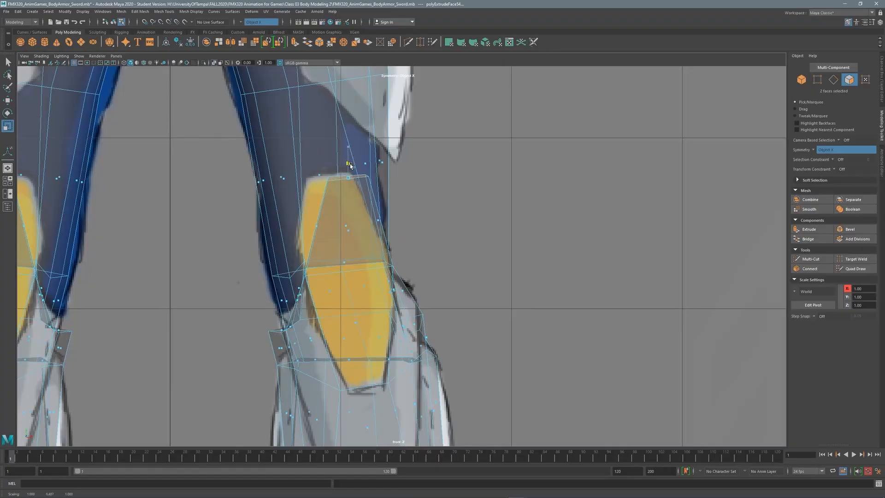
pyautogui.press('w')
pyautogui.moveTo(370, 155); pyautogui.dragTo(353, 155)
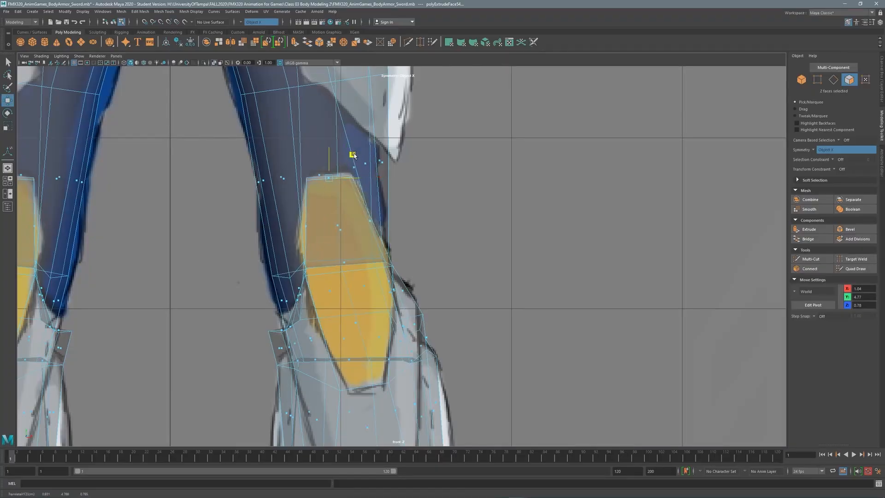
# Nudge a ledge corner vertex and move the knee-guard piece toward the front of the leg.
pyautogui.press('F9')
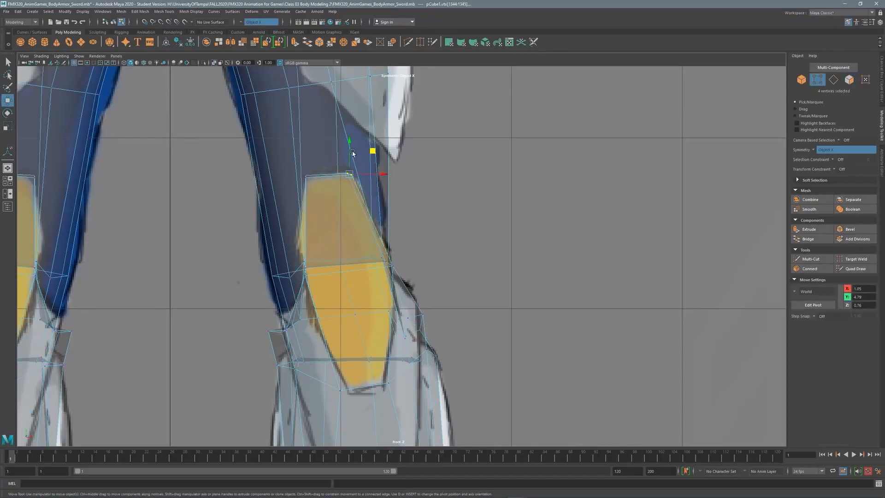
pyautogui.click(305, 176)
pyautogui.moveTo(347, 174); pyautogui.dragTo(345, 174)
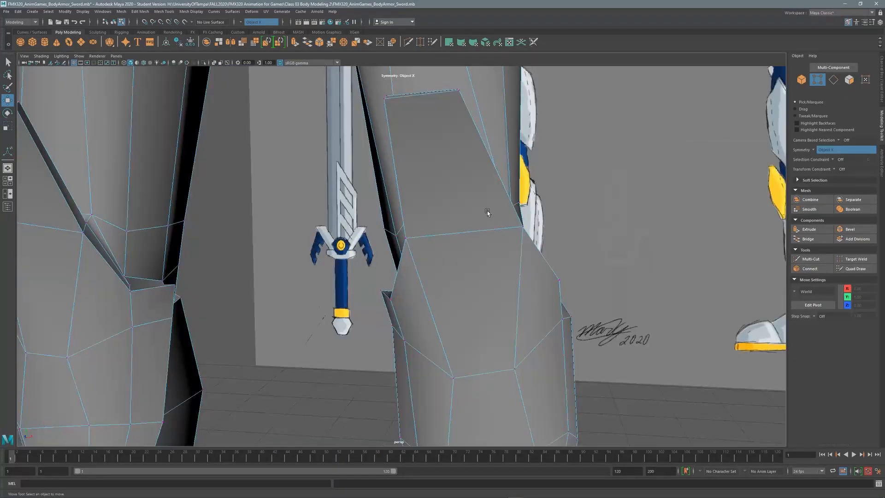
pyautogui.keyDown('alt'); pyautogui.moveTo(488, 211); pyautogui.dragTo(297, 180); pyautogui.keyUp('alt')
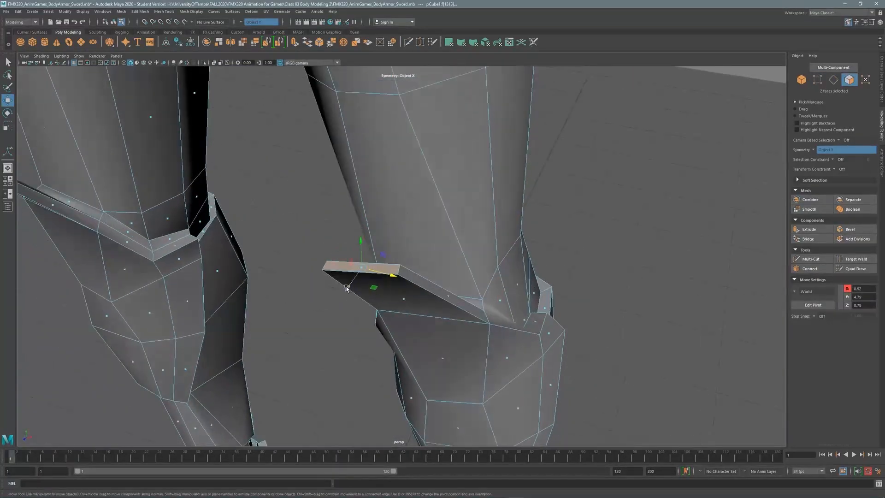
pyautogui.moveTo(381, 291); pyautogui.dragTo(228, 130)
pyautogui.press('space')
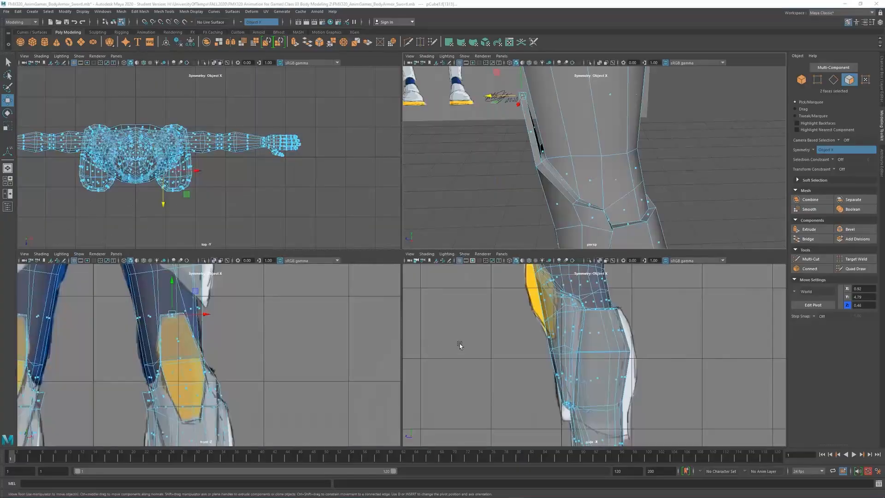
pyautogui.press('space')
pyautogui.keyDown('alt'); pyautogui.moveTo(346, 168); pyautogui.dragTo(271, 184, button='middle'); pyautogui.keyUp('alt')
pyautogui.moveTo(271, 183); pyautogui.dragTo(267, 186)
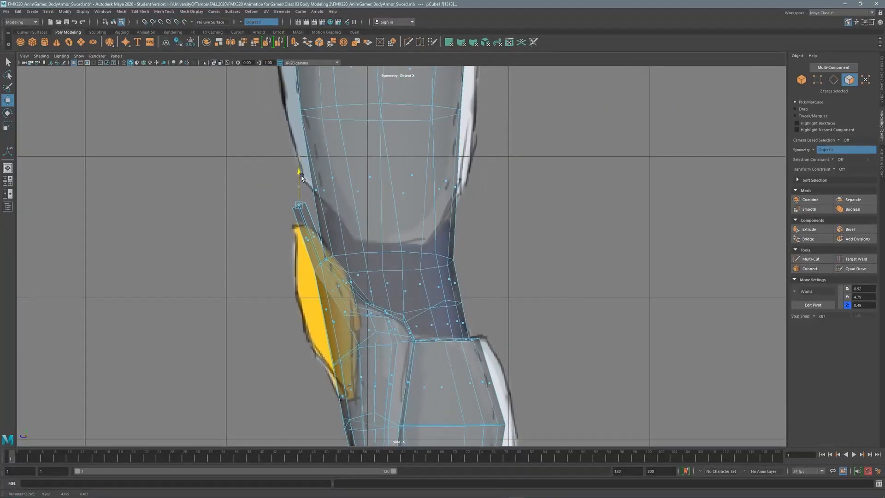
# Select the four front thigh faces above the knee in the side view.
pyautogui.press('space')
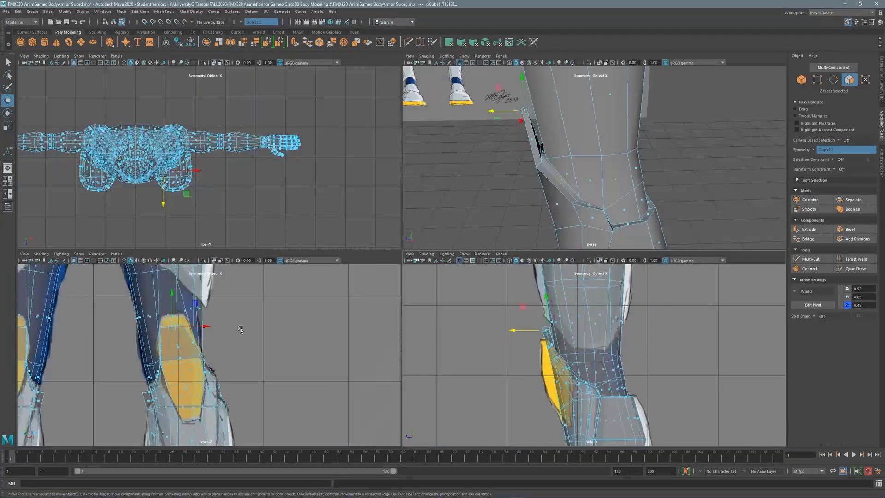
pyautogui.click(182, 360)
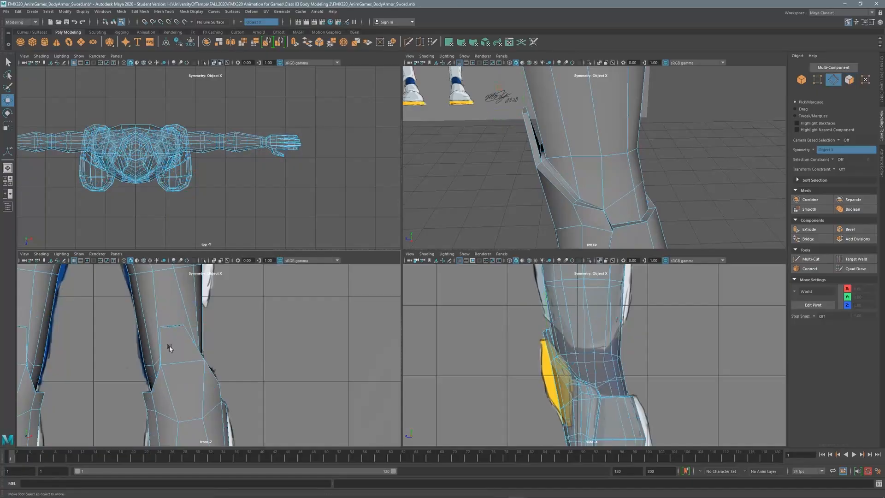
pyautogui.click(189, 362)
pyautogui.press('space')
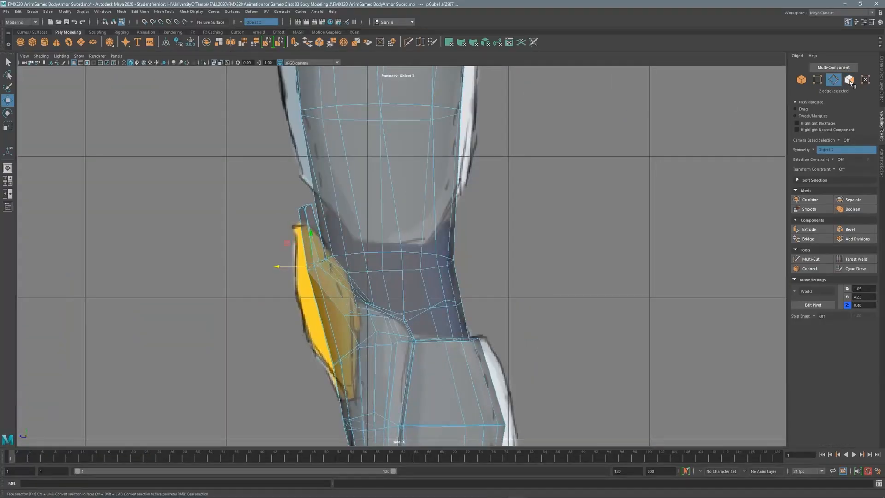
pyautogui.click(849, 80)
pyautogui.press('space')
pyautogui.click(184, 392)
pyautogui.keyDown('shift'); pyautogui.click(186, 346); pyautogui.keyUp('shift')
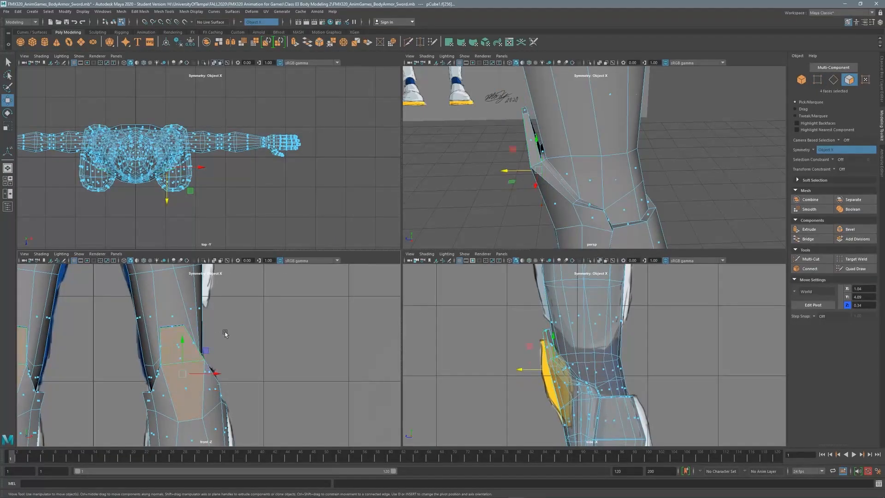
pyautogui.press('space')
# Extrude the thigh faces outward (Local Translate Z 0.143) with a 0.02 offset for an inset plate.
pyautogui.keyDown('shift'); pyautogui.moveTo(490, 250); pyautogui.dragTo(490, 215, button='right'); pyautogui.keyUp('shift')
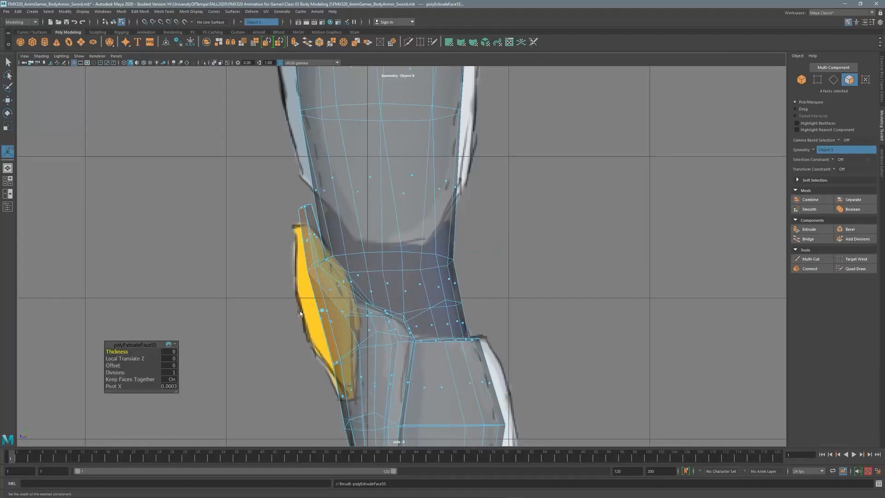
pyautogui.moveTo(281, 322); pyautogui.dragTo(282, 321)
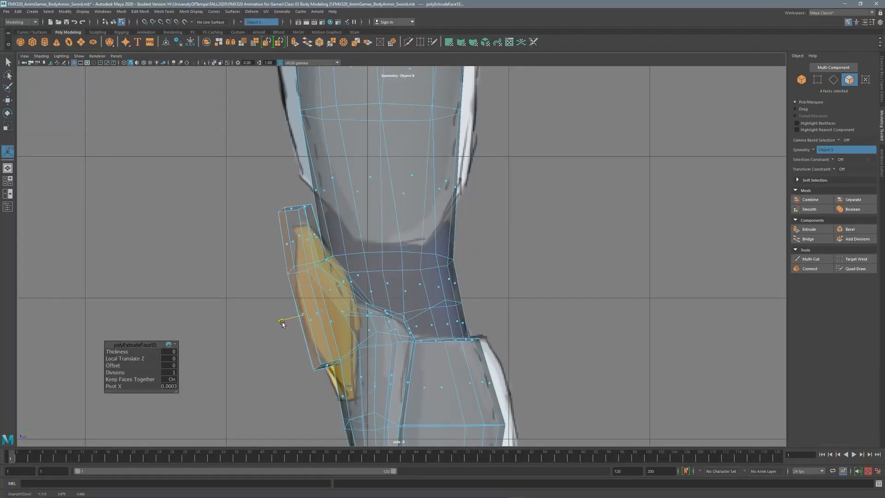
pyautogui.scroll(-2, 282, 322)
pyautogui.scroll(2, 282, 321)
pyautogui.press('space')
pyautogui.press('space')
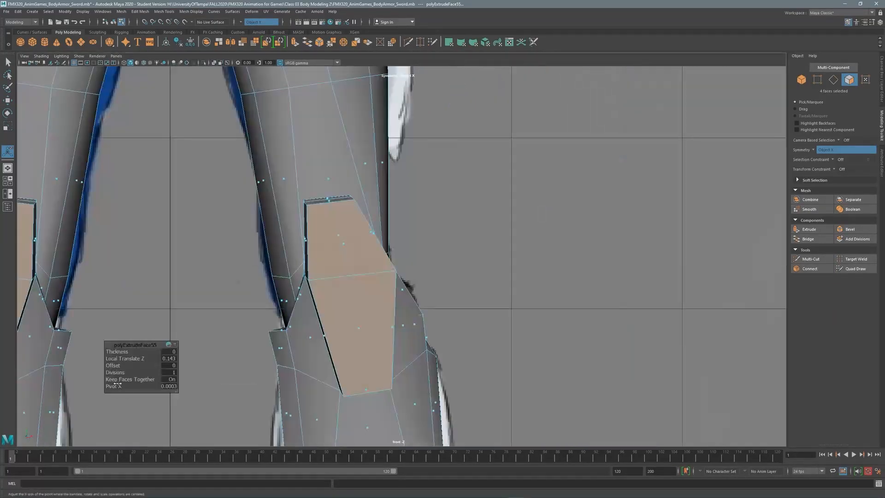
pyautogui.moveTo(115, 365); pyautogui.dragTo(440, 259)
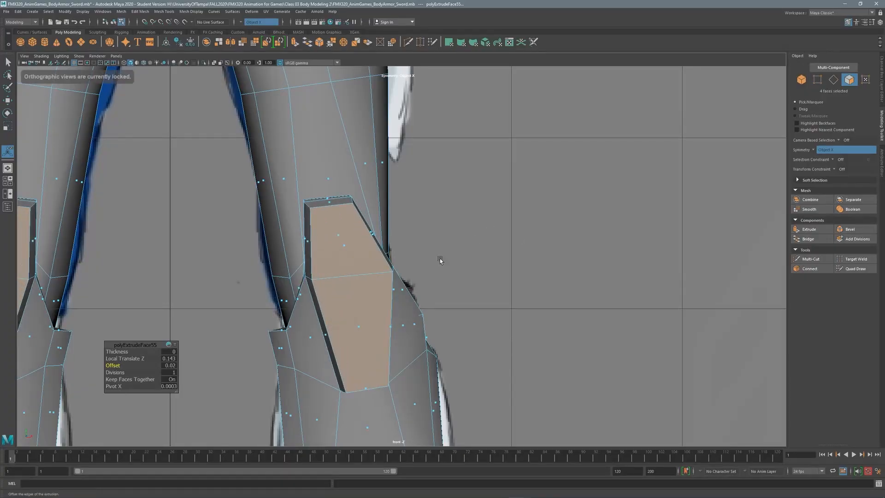
# Shift the thigh plate slightly sideways and select one of its edges.
pyautogui.press('w')
pyautogui.moveTo(382, 298); pyautogui.dragTo(380, 295)
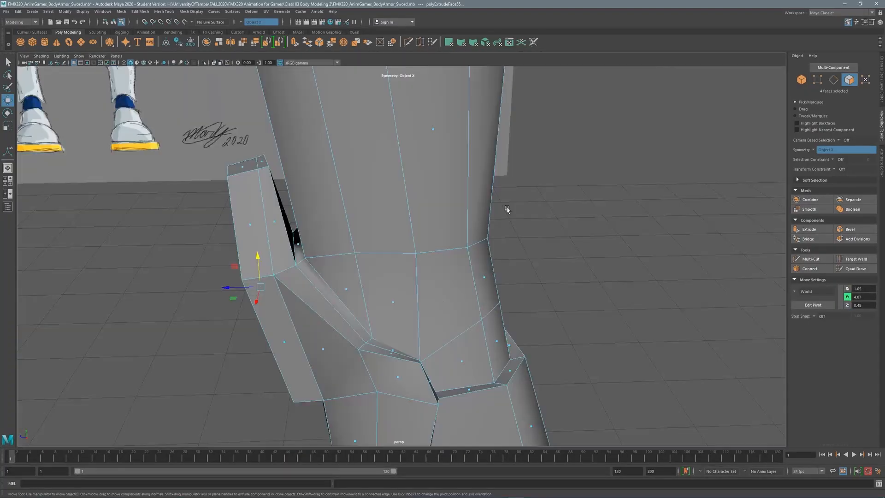
pyautogui.keyDown('alt'); pyautogui.moveTo(369, 258); pyautogui.dragTo(389, 208); pyautogui.keyUp('alt')
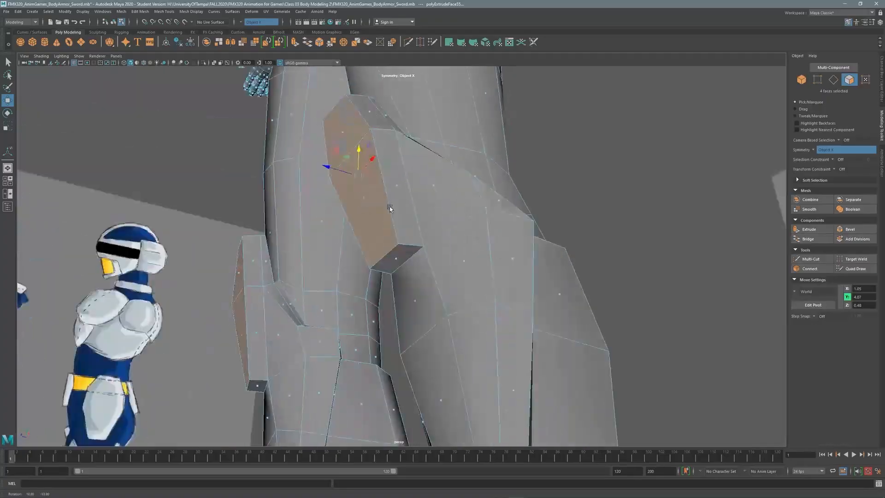
pyautogui.press('r')
pyautogui.keyDown('alt'); pyautogui.moveTo(351, 178); pyautogui.dragTo(316, 261); pyautogui.keyUp('alt')
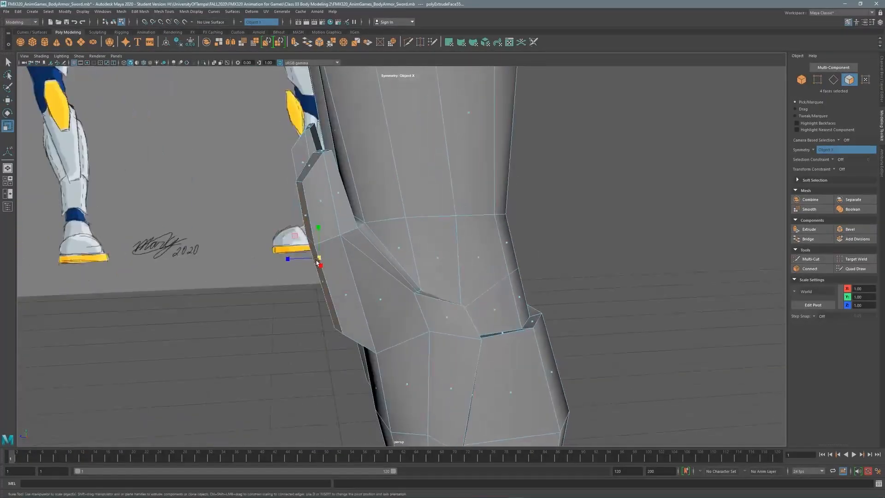
pyautogui.keyDown('alt'); pyautogui.moveTo(303, 170); pyautogui.dragTo(281, 230); pyautogui.keyUp('alt')
pyautogui.click(331, 182)
pyautogui.press('w')
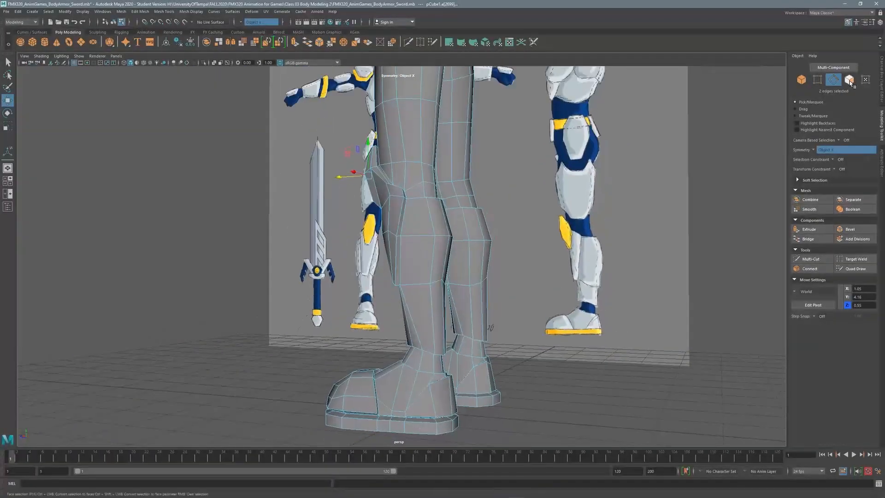
# Select a shin face and frame it in the side view.
pyautogui.click(851, 83)
pyautogui.keyDown('alt'); pyautogui.moveTo(461, 258); pyautogui.dragTo(390, 262); pyautogui.keyUp('alt')
pyautogui.click(390, 262)
pyautogui.press('space')
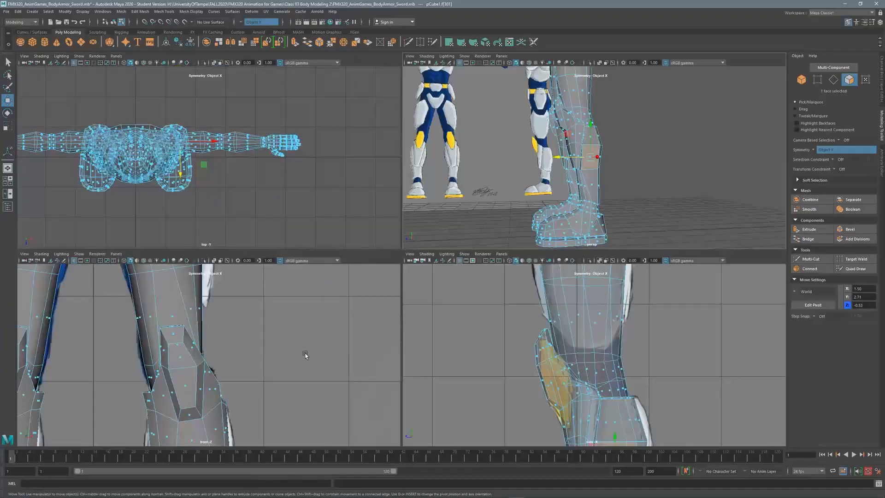
pyautogui.press('space')
pyautogui.press('f')
pyautogui.scroll(-3, 391, 263)
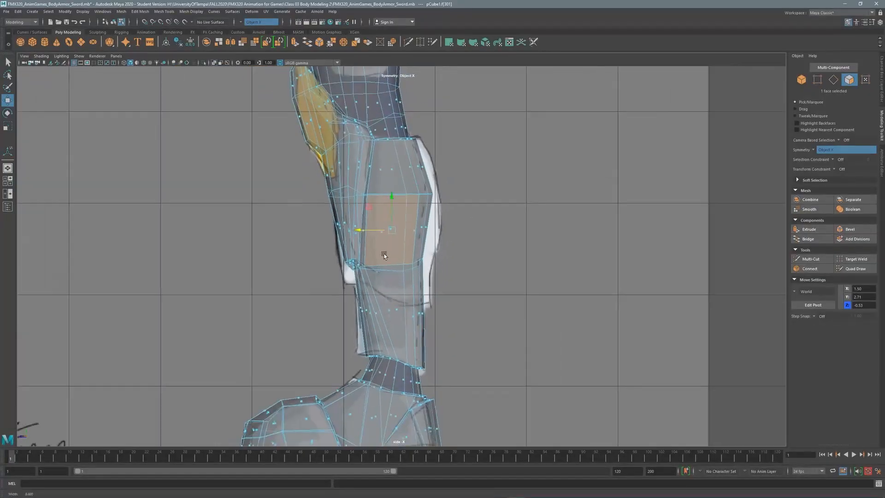
pyautogui.scroll(3, 412, 174)
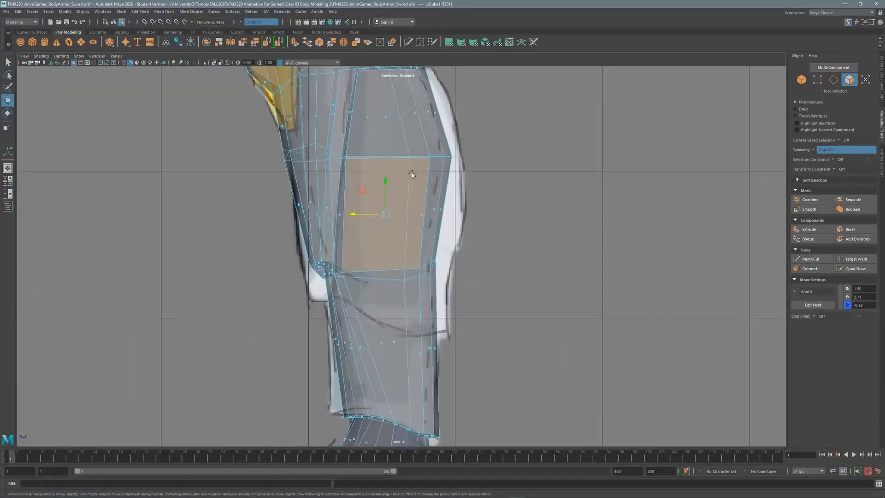
# Move the knee vertices to line up with the reference.
pyautogui.click(812, 260)
pyautogui.press('F10')
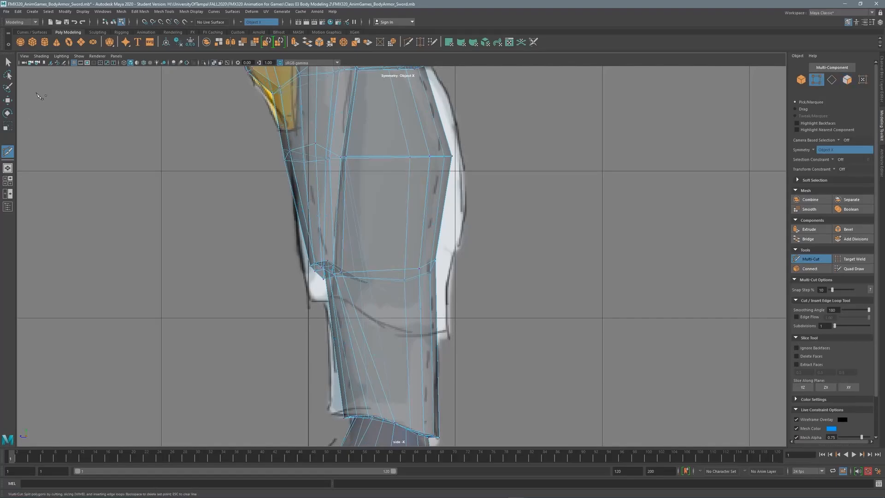
pyautogui.press('q')
pyautogui.press('w')
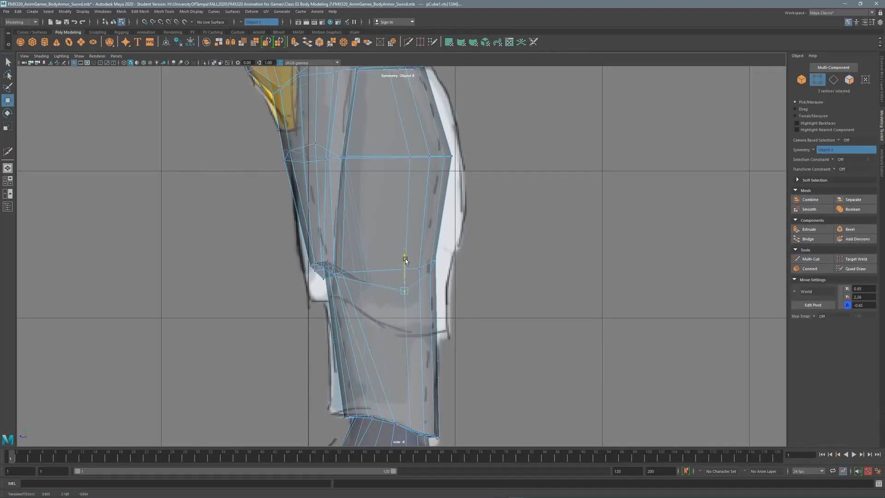
pyautogui.click(419, 269)
pyautogui.moveTo(430, 270); pyautogui.dragTo(430, 272)
pyautogui.click(430, 300)
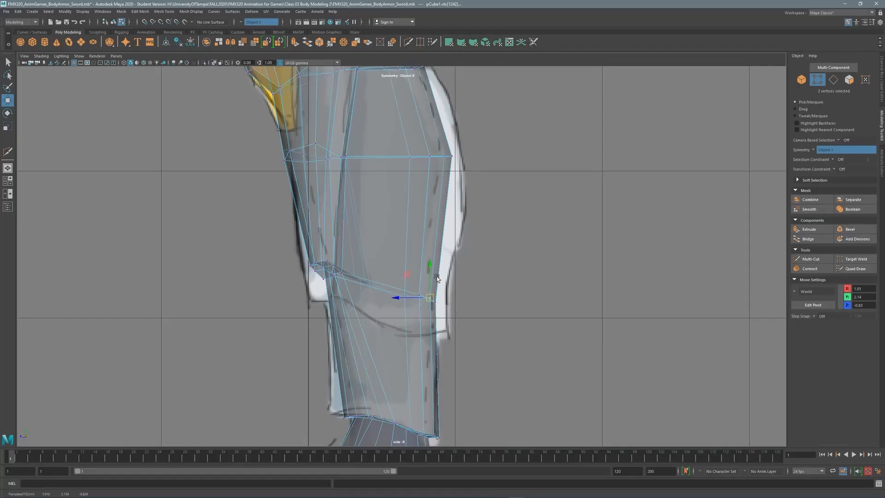
pyautogui.press('space')
pyautogui.press('space')
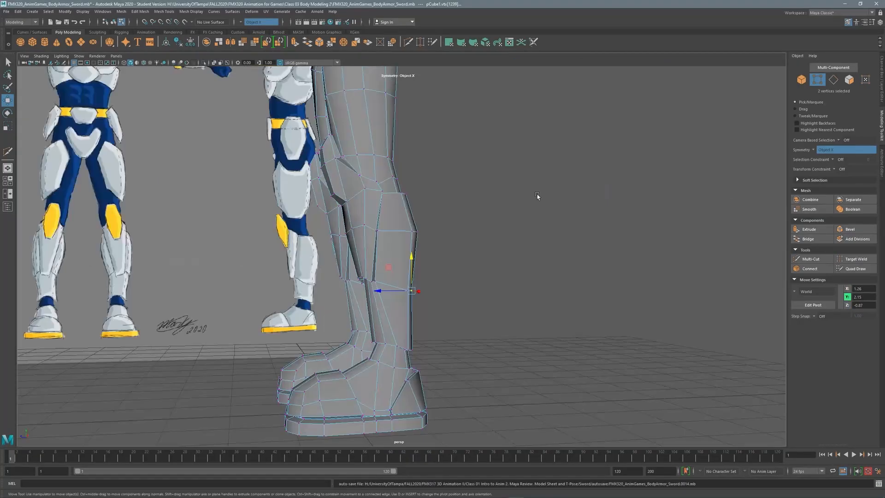
pyautogui.keyDown('alt'); pyautogui.moveTo(540, 195); pyautogui.dragTo(386, 224); pyautogui.keyUp('alt')
# Select the shin faces on both legs and extrude them with thickness 0.2.
pyautogui.click(385, 228)
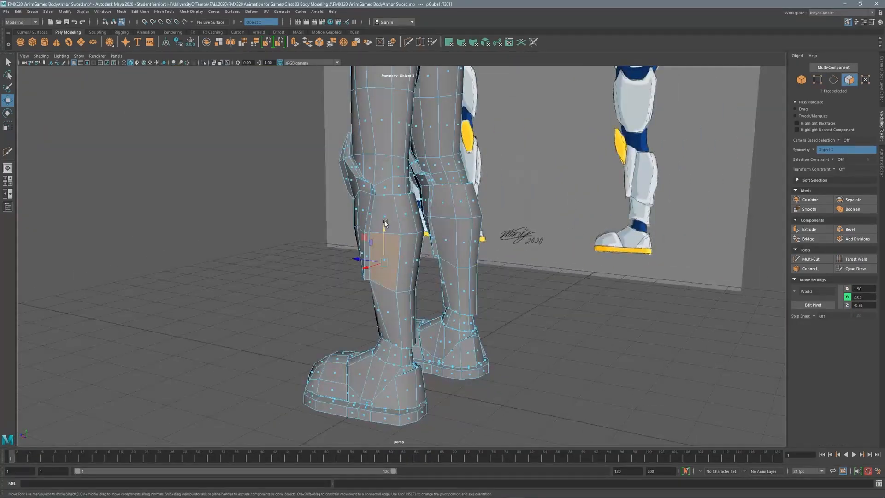
pyautogui.keyDown('shift'); pyautogui.click(412, 260); pyautogui.keyUp('shift')
pyautogui.keyDown('alt'); pyautogui.moveTo(412, 260); pyautogui.dragTo(415, 198); pyautogui.keyUp('alt')
pyautogui.keyDown('shift'); pyautogui.click(406, 255); pyautogui.keyUp('shift')
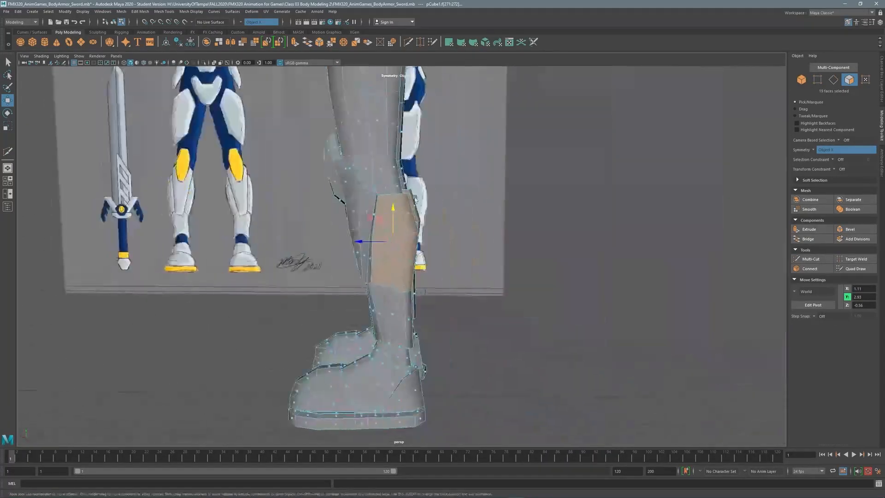
pyautogui.keyDown('shift'); pyautogui.moveTo(504, 200); pyautogui.dragTo(501, 223, button='right'); pyautogui.keyUp('shift')
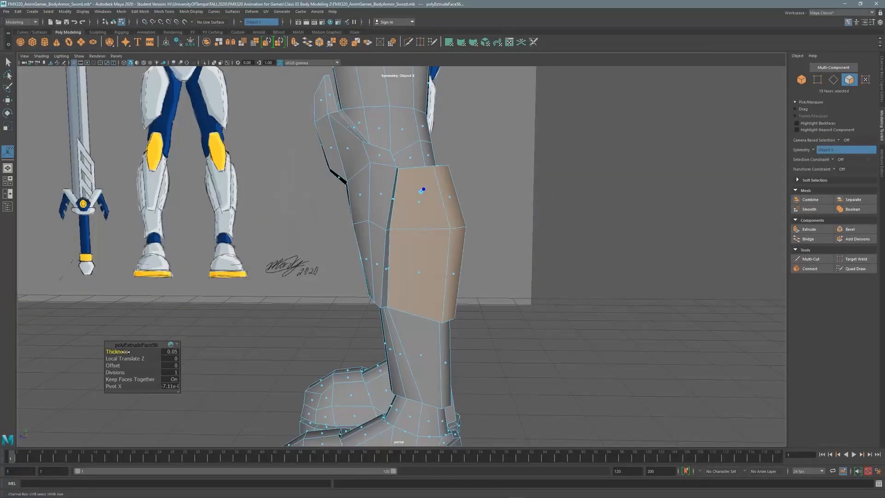
pyautogui.moveTo(127, 352)
pyautogui.mouseDown()
pyautogui.moveTo(148, 352)
pyautogui.moveTo(122, 352)
pyautogui.mouseUp()
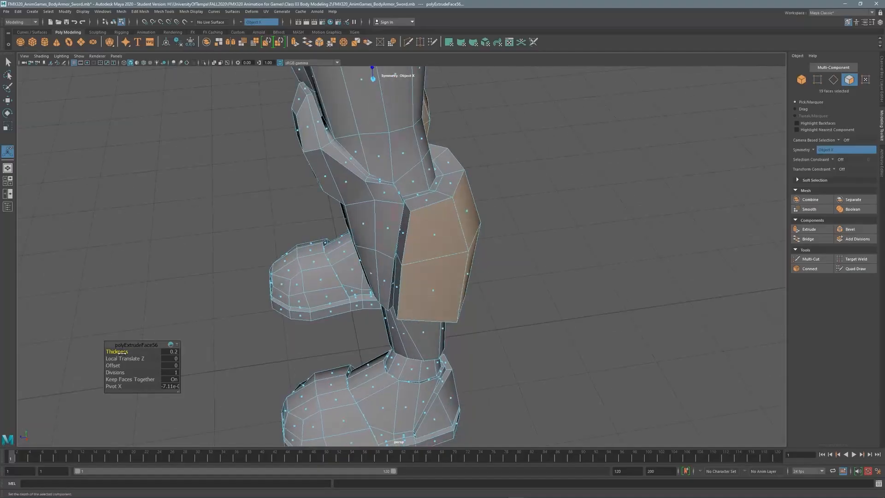
# Push the shin plates outward, widen them slightly along X, and clear the selection.
pyautogui.press('w')
pyautogui.moveTo(422, 249)
pyautogui.mouseDown()
pyautogui.moveTo(391, 240)
pyautogui.moveTo(431, 233)
pyautogui.moveTo(378, 178)
pyautogui.moveTo(441, 186)
pyautogui.moveTo(428, 213)
pyautogui.moveTo(415, 217)
pyautogui.moveTo(502, 158)
pyautogui.moveTo(426, 259)
pyautogui.mouseUp()
pyautogui.press('r')
pyautogui.moveTo(426, 260); pyautogui.dragTo(461, 208)
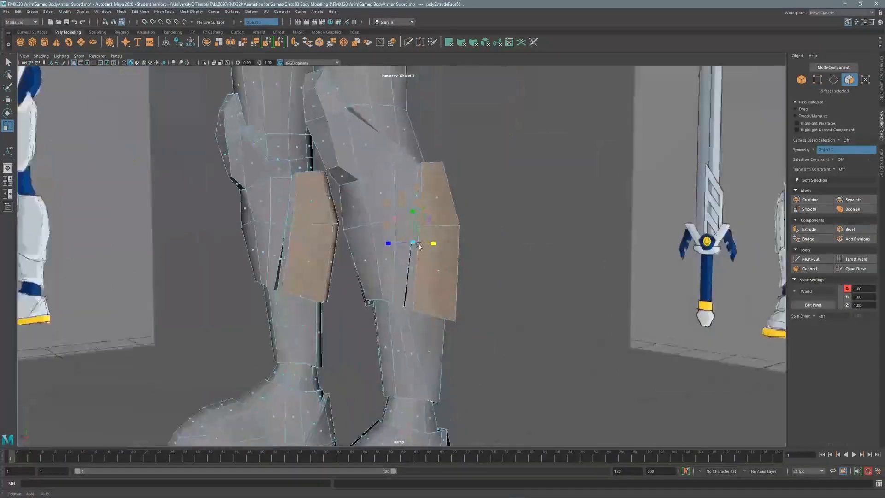
pyautogui.press('q')
pyautogui.click(488, 197)
# Frame the hips in front view and Multi-Cut diagonal edges across the upper thighs.
pyautogui.keyDown('alt'); pyautogui.moveTo(487, 197); pyautogui.dragTo(449, 204, button='middle'); pyautogui.keyUp('alt')
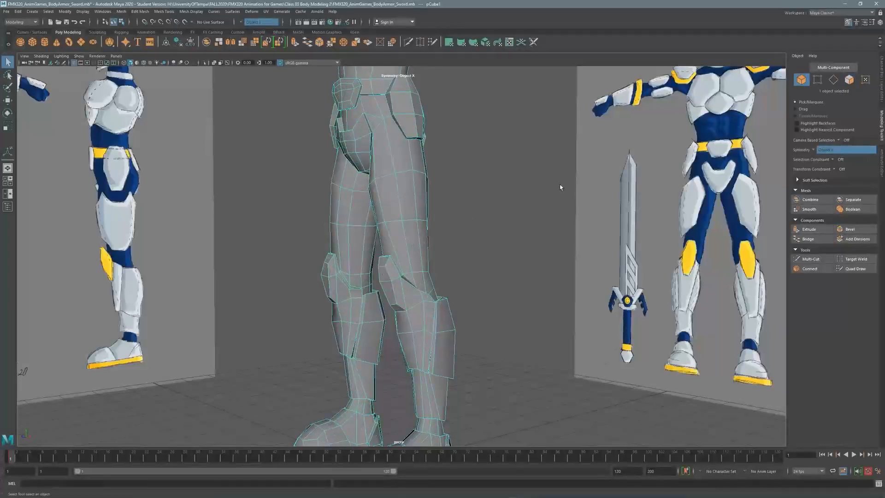
pyautogui.keyDown('alt'); pyautogui.moveTo(560, 187); pyautogui.dragTo(468, 243); pyautogui.keyUp('alt')
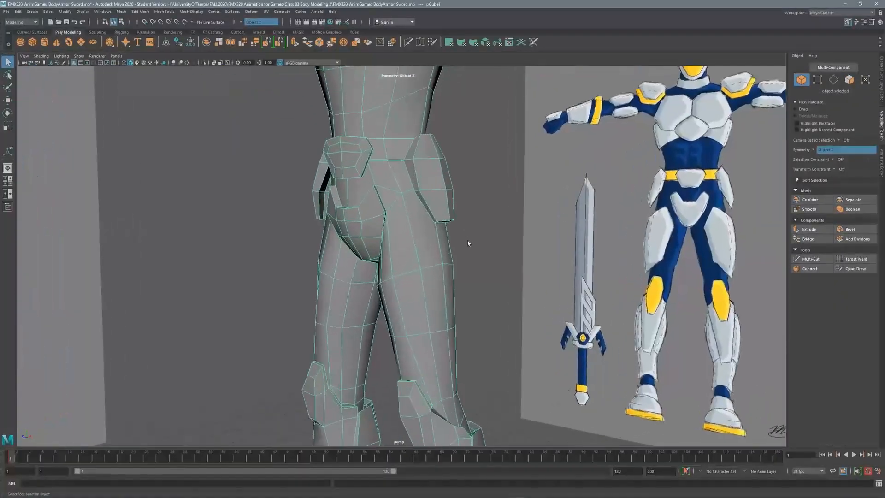
pyautogui.press('space')
pyautogui.press('space')
pyautogui.keyDown('alt'); pyautogui.moveTo(380, 257); pyautogui.dragTo(386, 203, button='right'); pyautogui.keyUp('alt')
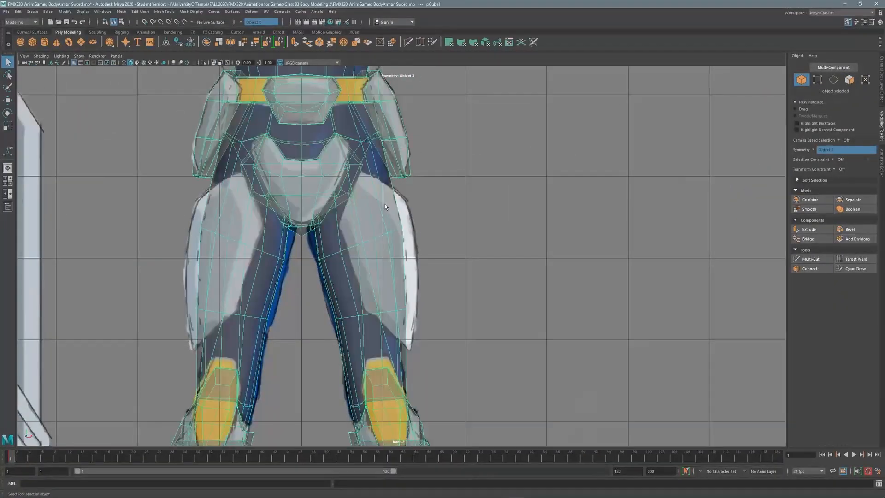
pyautogui.scroll(3, 277, 138)
pyautogui.click(213, 62)
pyautogui.click(214, 64)
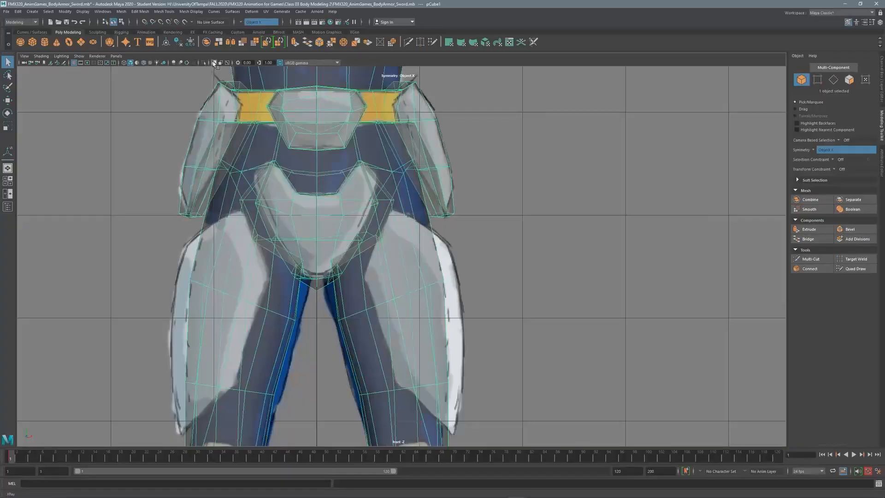
pyautogui.keyDown('alt'); pyautogui.moveTo(380, 395); pyautogui.dragTo(353, 296, button='middle'); pyautogui.keyUp('alt')
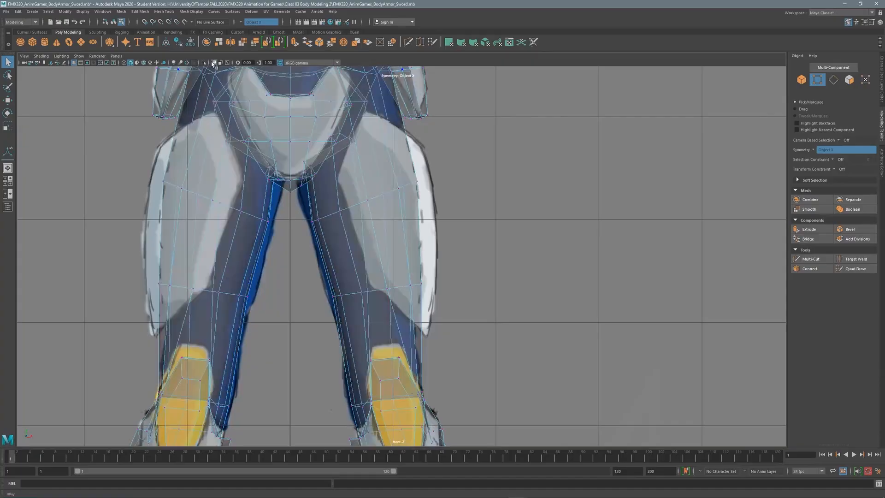
pyautogui.click(213, 64)
pyautogui.click(818, 261)
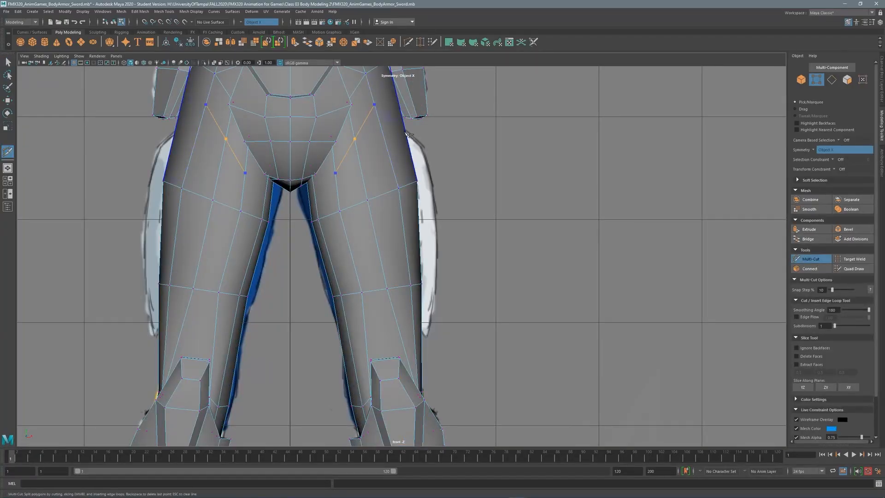
pyautogui.press('q')
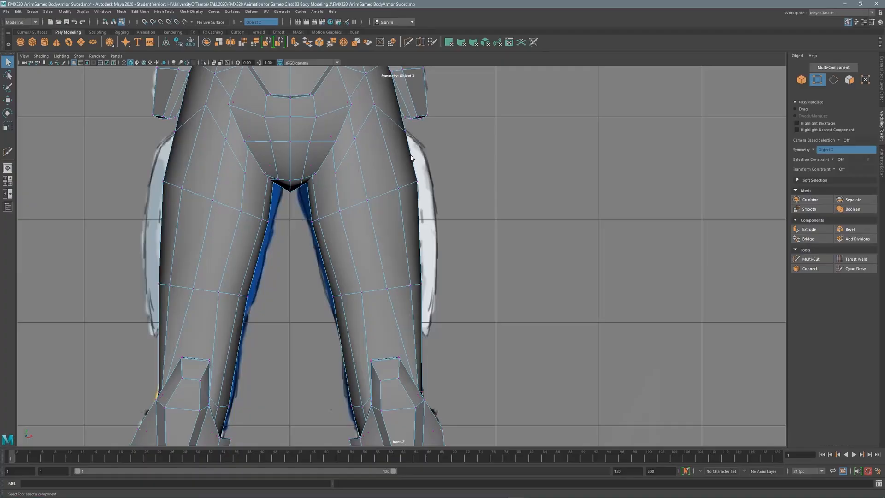
pyautogui.click(214, 63)
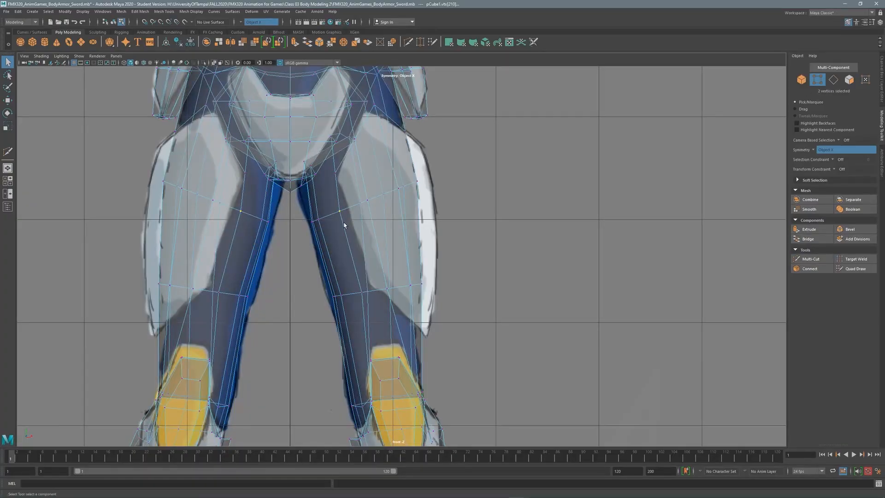
# Move an inner thigh vertex outward to follow the reference leg outline.
pyautogui.press('w')
pyautogui.moveTo(340, 211); pyautogui.dragTo(370, 188)
pyautogui.moveTo(393, 264); pyautogui.dragTo(389, 261)
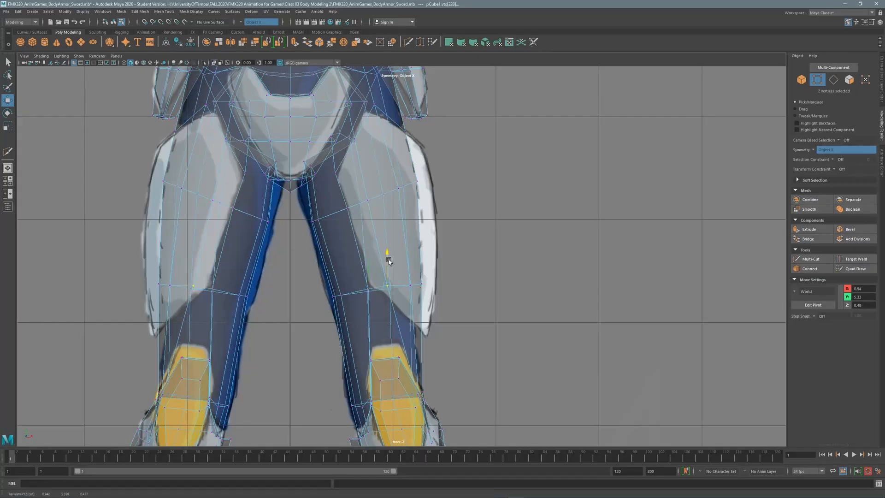
pyautogui.click(215, 64)
pyautogui.click(805, 259)
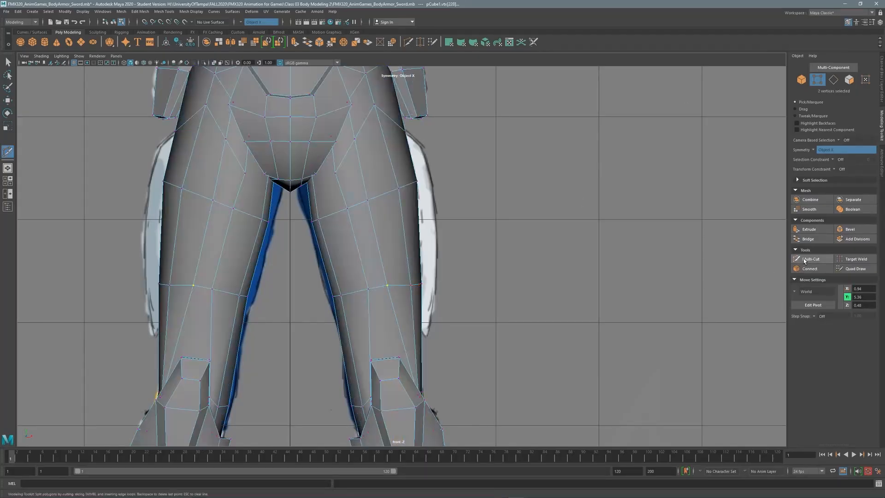
pyautogui.click(368, 289)
pyautogui.press('q')
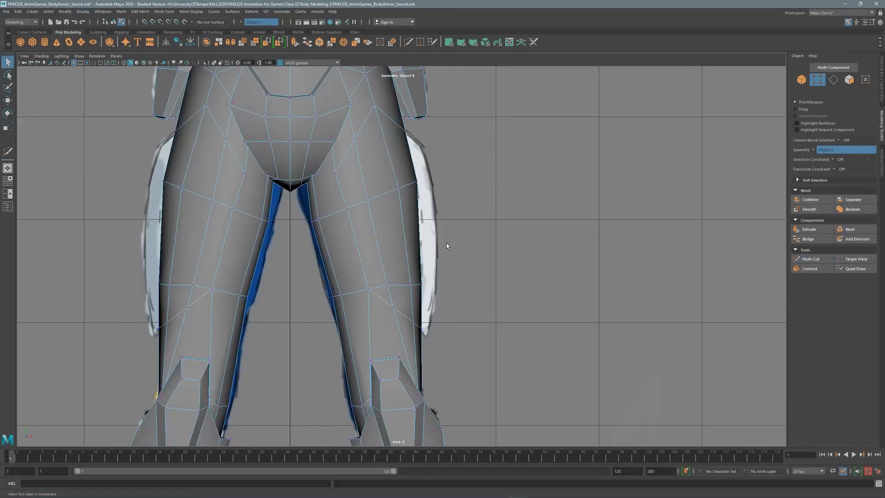
# Frame the thigh in the side view with the mesh opaque.
pyautogui.press('space')
pyautogui.press('space')
pyautogui.scroll(-7, 558, 247)
pyautogui.keyDown('alt'); pyautogui.moveTo(417, 86); pyautogui.dragTo(444, 220, button='middle'); pyautogui.keyUp('alt')
pyautogui.scroll(6, 444, 220)
pyautogui.keyDown('alt'); pyautogui.moveTo(373, 191); pyautogui.dragTo(385, 216, button='middle'); pyautogui.keyUp('alt')
pyautogui.click(214, 62)
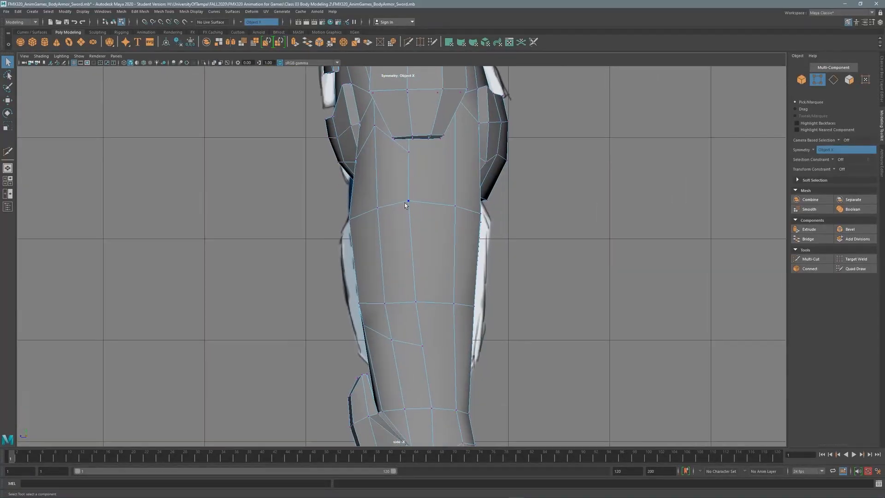
# Raise the side-thigh vertex pair on Y to match the reference armor.
pyautogui.click(408, 199)
pyautogui.press('w')
pyautogui.click(416, 302)
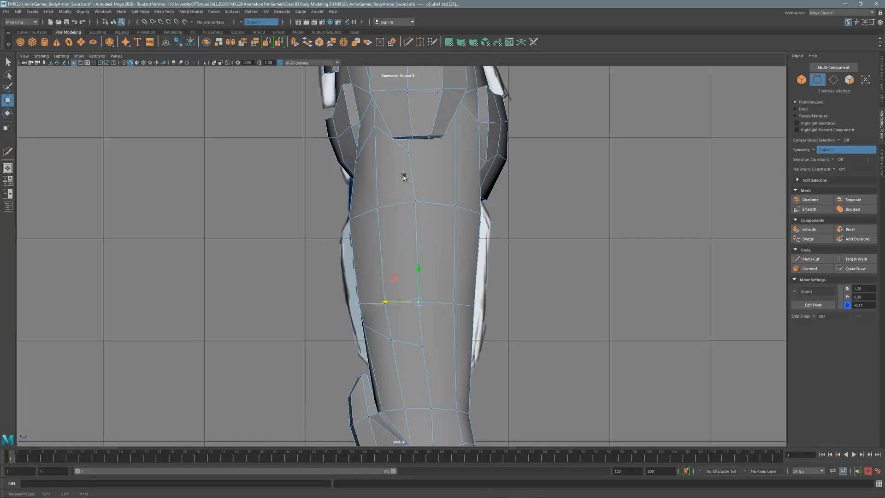
pyautogui.click(214, 62)
pyautogui.click(213, 63)
pyautogui.click(416, 221)
pyautogui.click(214, 63)
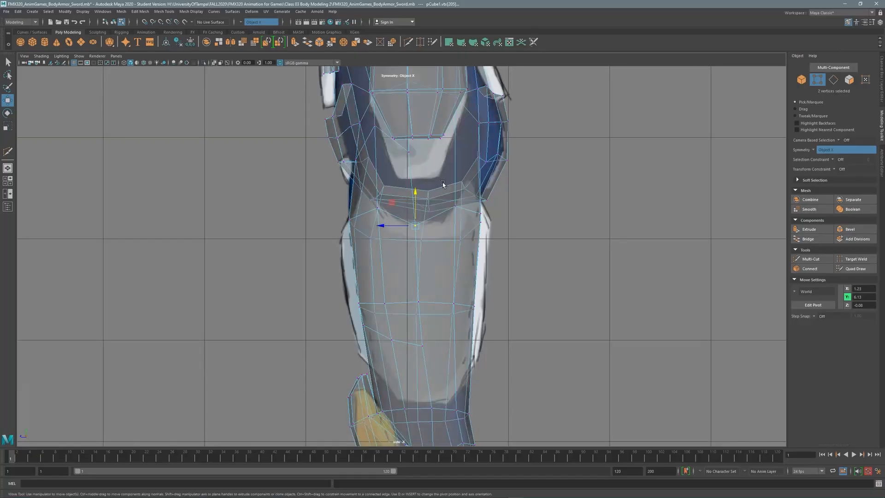
pyautogui.moveTo(417, 214); pyautogui.dragTo(418, 206)
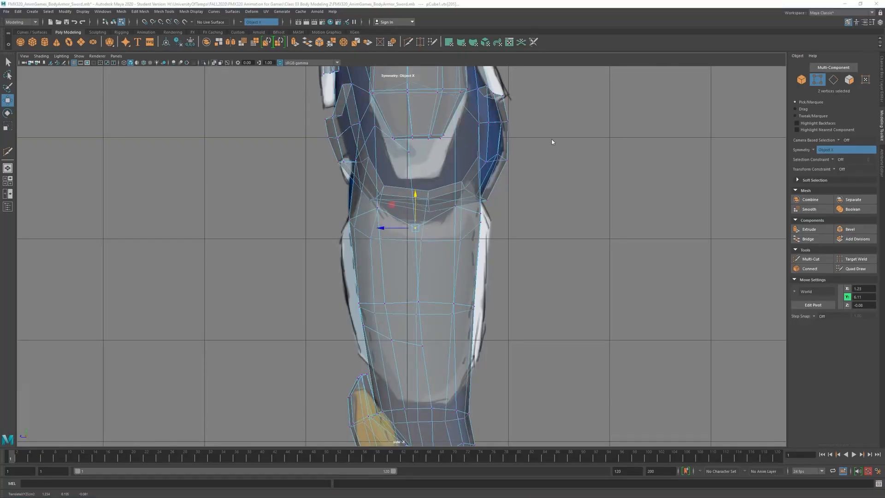
# Orbit the perspective view and start a new Multi-Cut on the thigh.
pyautogui.press('space')
pyautogui.scroll(5, 577, 194)
pyautogui.keyDown('alt'); pyautogui.moveTo(565, 159); pyautogui.dragTo(585, 162); pyautogui.keyUp('alt')
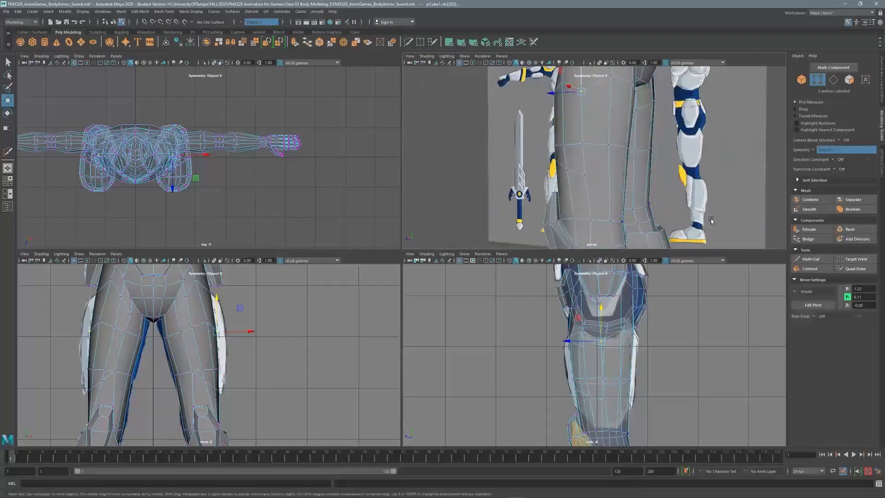
pyautogui.hotkey('ctrl', 'shift', 'x')
pyautogui.press('space')
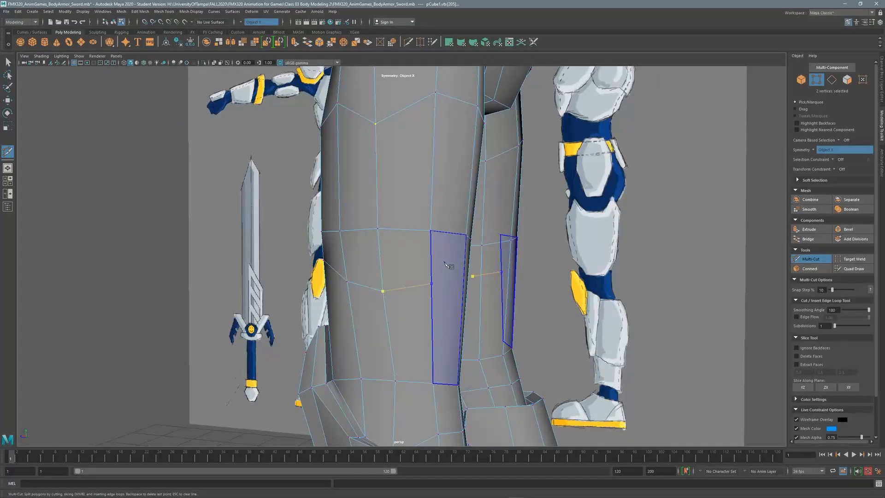
# Commit the new Multi-Cut edge across the thigh.
pyautogui.keyDown('alt'); pyautogui.moveTo(446, 264); pyautogui.dragTo(374, 260); pyautogui.keyUp('alt')
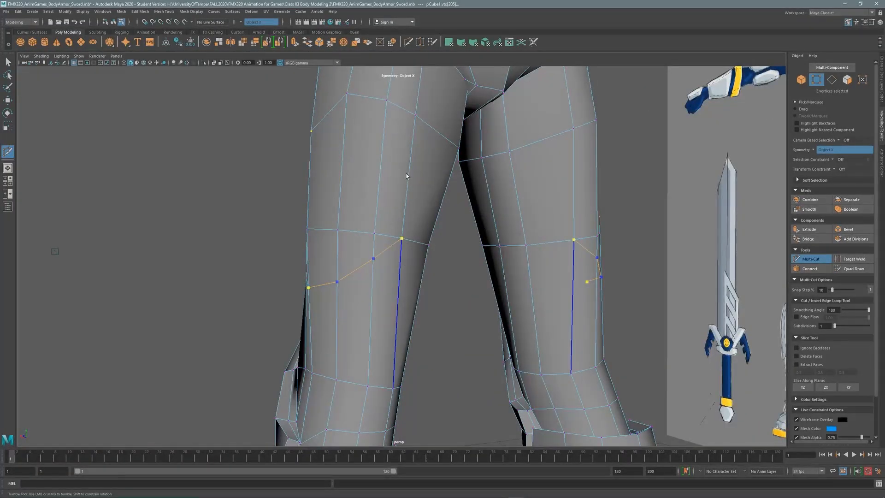
pyautogui.press('q')
pyautogui.keyDown('alt'); pyautogui.moveTo(351, 194); pyautogui.dragTo(426, 207); pyautogui.keyUp('alt')
# Select eight faces on the side of the thigh for a new plate.
pyautogui.click(849, 80)
pyautogui.click(369, 189)
pyautogui.keyDown('shift'); pyautogui.click(403, 192); pyautogui.keyUp('shift')
pyautogui.keyDown('shift'); pyautogui.click(379, 255); pyautogui.keyUp('shift')
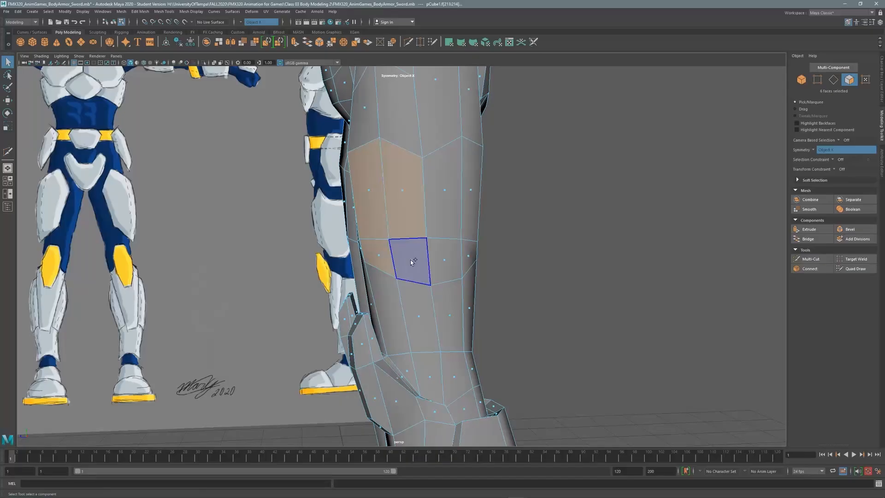
pyautogui.keyDown('shift'); pyautogui.click(411, 261); pyautogui.keyUp('shift')
pyautogui.keyDown('shift'); pyautogui.click(445, 259); pyautogui.keyUp('shift')
pyautogui.keyDown('shift'); pyautogui.click(468, 256); pyautogui.keyUp('shift')
pyautogui.keyDown('shift'); pyautogui.click(471, 189); pyautogui.keyUp('shift')
pyautogui.keyDown('shift'); pyautogui.click(443, 189); pyautogui.keyUp('shift')
# Extrude the selected thigh faces into a plate about 0.09 thick.
pyautogui.keyDown('alt'); pyautogui.moveTo(443, 189); pyautogui.dragTo(386, 126, button='right'); pyautogui.keyUp('alt')
pyautogui.keyDown('alt'); pyautogui.moveTo(390, 182); pyautogui.dragTo(444, 236); pyautogui.keyUp('alt')
pyautogui.keyDown('shift'); pyautogui.rightClick(444, 238); pyautogui.keyUp('shift')
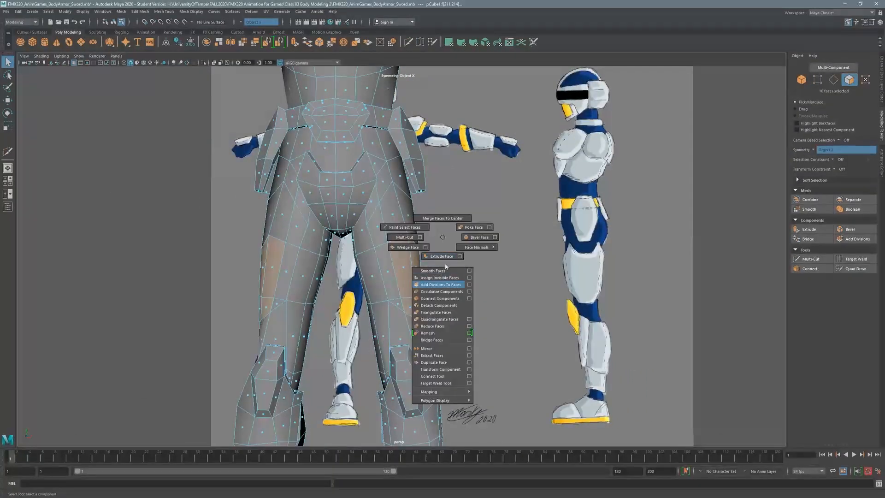
pyautogui.keyDown('shift'); pyautogui.moveTo(445, 266); pyautogui.dragTo(442, 257, button='right'); pyautogui.keyUp('shift')
pyautogui.moveTo(120, 352); pyautogui.dragTo(124, 354)
pyautogui.keyDown('alt'); pyautogui.moveTo(456, 241); pyautogui.dragTo(434, 278); pyautogui.keyUp('alt')
pyautogui.hotkey('ctrl', 'z')
# Push and scale the thigh plate outward, then save as FMX320_AnimGames_BodyArmor_Sword.mb.
pyautogui.press('w')
pyautogui.keyDown('alt'); pyautogui.moveTo(410, 244); pyautogui.dragTo(454, 266); pyautogui.keyUp('alt')
pyautogui.moveTo(440, 281); pyautogui.dragTo(356, 228)
pyautogui.press('r')
pyautogui.keyDown('alt'); pyautogui.moveTo(356, 227); pyautogui.dragTo(332, 217, button='right'); pyautogui.keyUp('alt')
pyautogui.keyDown('alt'); pyautogui.moveTo(332, 217); pyautogui.dragTo(412, 194); pyautogui.keyUp('alt')
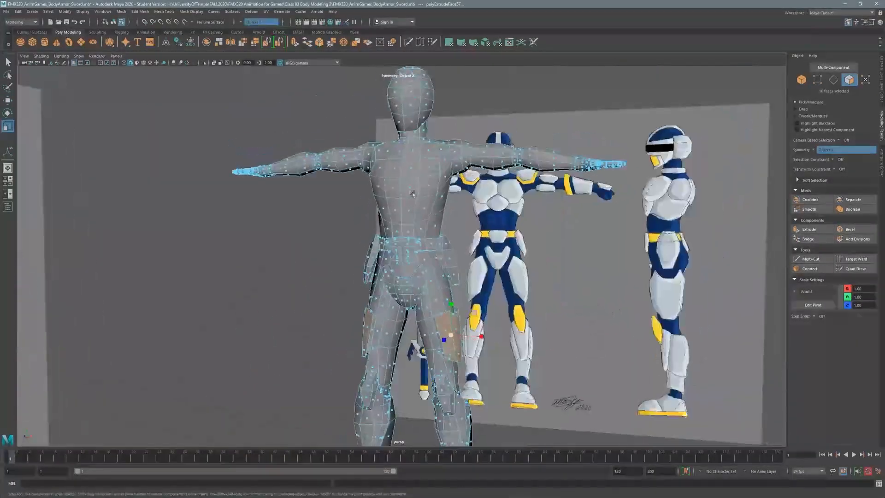
pyautogui.keyDown('alt'); pyautogui.moveTo(412, 193); pyautogui.dragTo(434, 196, button='right'); pyautogui.keyUp('alt')
pyautogui.keyDown('alt'); pyautogui.moveTo(433, 196); pyautogui.dragTo(413, 249, button='middle'); pyautogui.keyUp('alt')
pyautogui.click(8, 61)
pyautogui.keyDown('alt'); pyautogui.moveTo(427, 267); pyautogui.dragTo(392, 288); pyautogui.keyUp('alt')
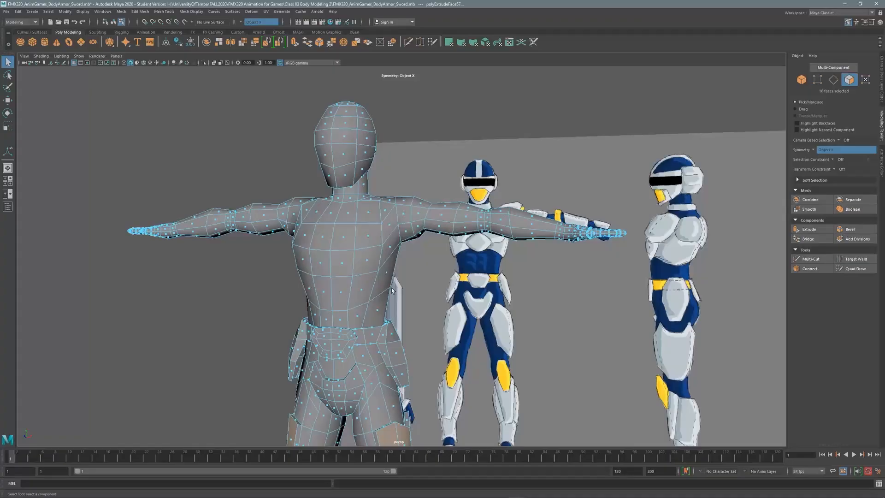
pyautogui.click(7, 12)
pyautogui.click(21, 37)
# In the front view, move a mirrored pair of torso vertices up and outward.
pyautogui.press('space')
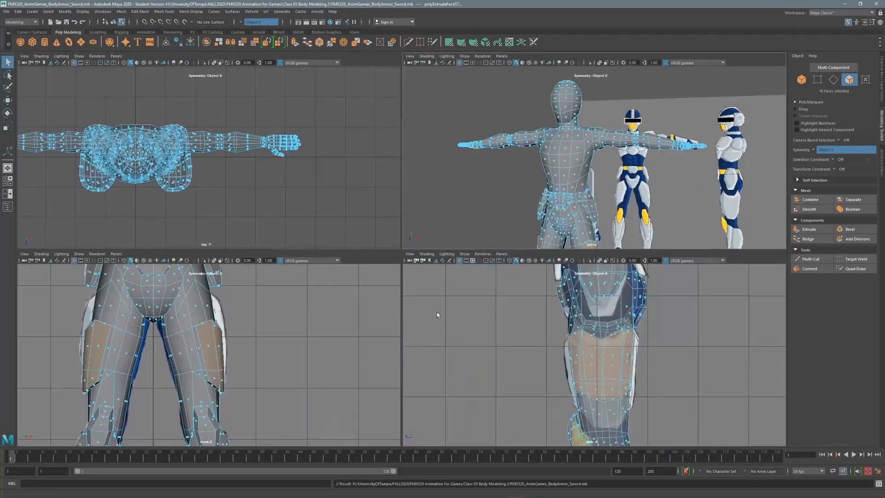
pyautogui.press('space')
pyautogui.keyDown('alt'); pyautogui.moveTo(322, 210); pyautogui.dragTo(327, 418, button='middle'); pyautogui.keyUp('alt')
pyautogui.keyDown('alt'); pyautogui.moveTo(330, 187); pyautogui.dragTo(383, 417, button='middle'); pyautogui.keyUp('alt')
pyautogui.click(214, 63)
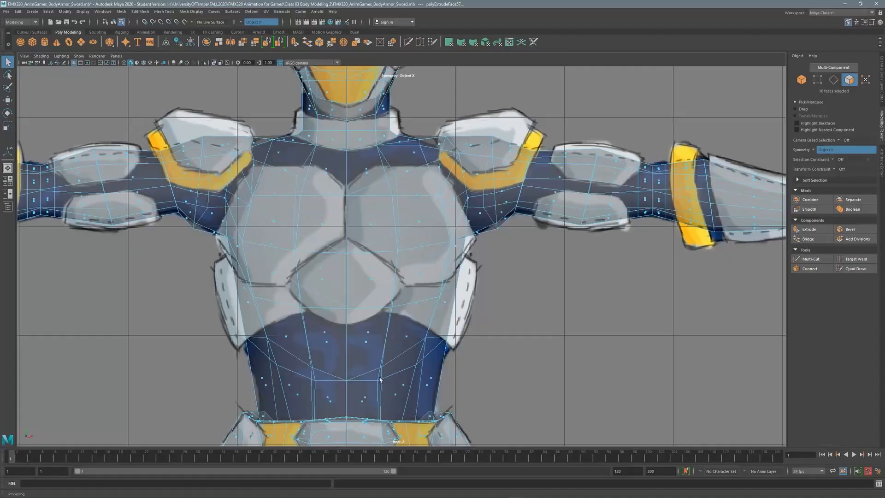
pyautogui.click(214, 63)
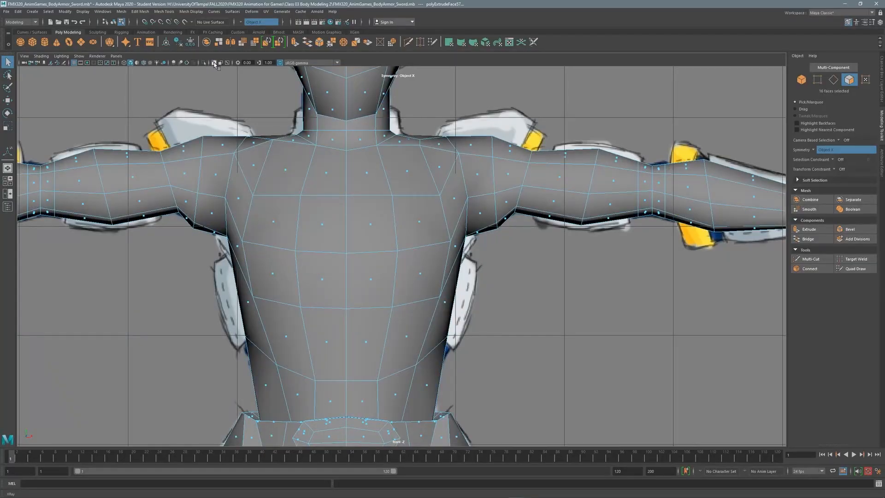
pyautogui.press('F9')
pyautogui.moveTo(252, 349); pyautogui.dragTo(252, 350)
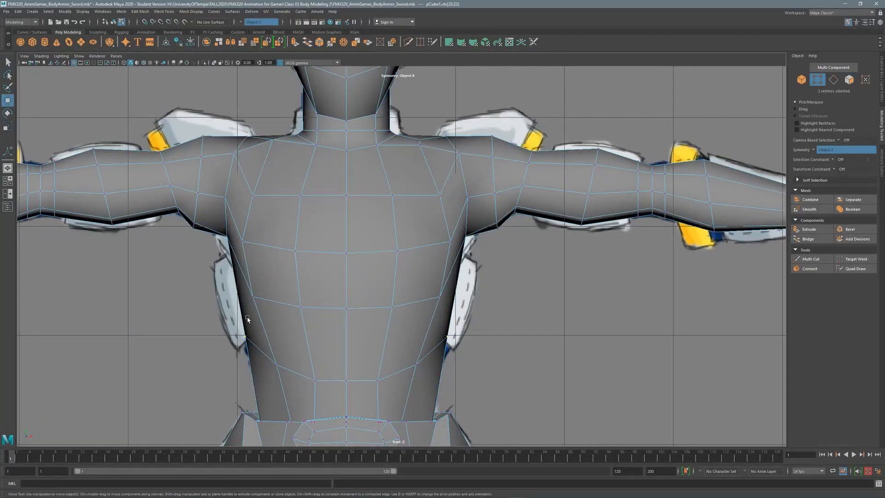
pyautogui.press('w')
pyautogui.moveTo(299, 340); pyautogui.dragTo(292, 317, button='middle')
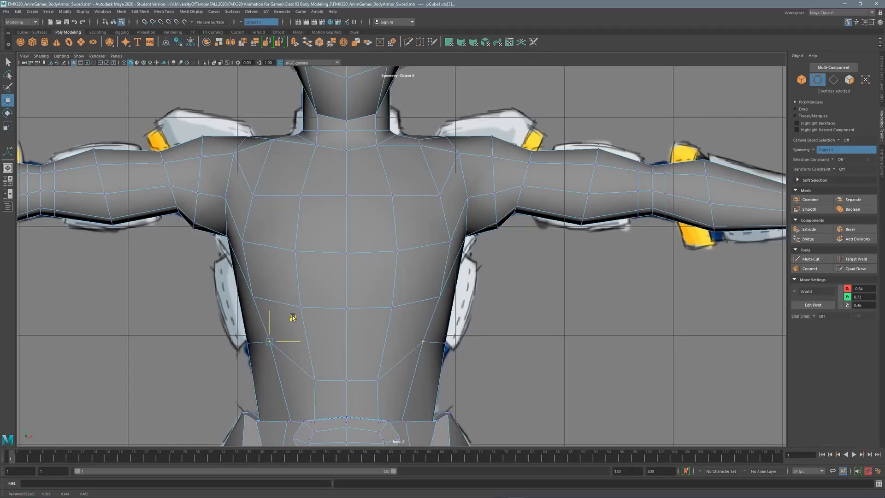
# Raise four lower chest loop vertices and the centre vertex to the chest plate's edge.
pyautogui.moveTo(313, 369); pyautogui.dragTo(336, 390)
pyautogui.press('6')
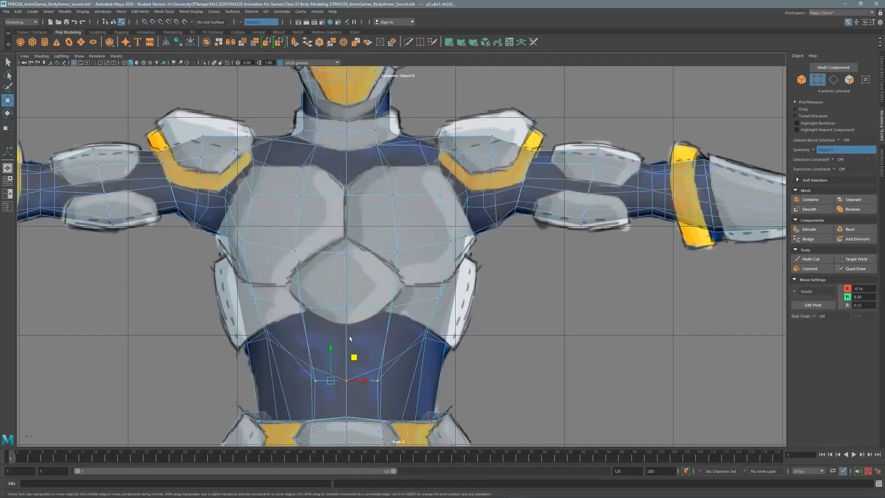
pyautogui.moveTo(331, 357); pyautogui.dragTo(333, 306)
pyautogui.press('r')
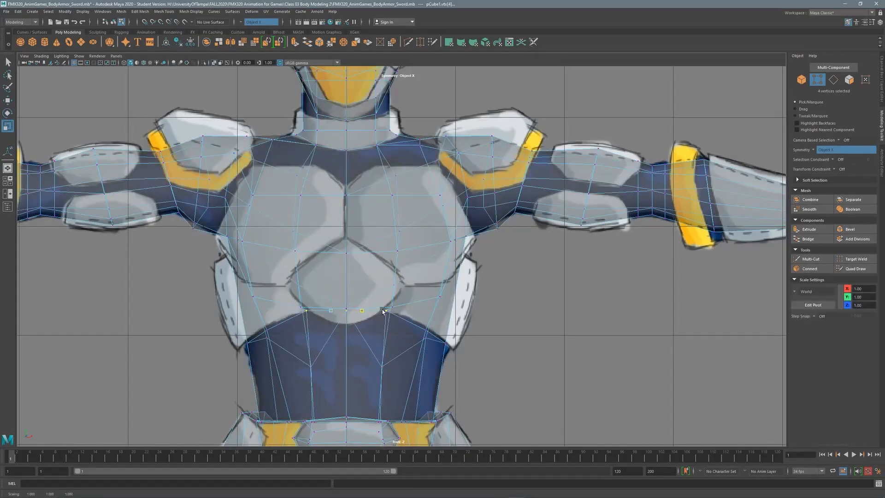
pyautogui.click(347, 310)
pyautogui.press('w')
pyautogui.moveTo(349, 293); pyautogui.dragTo(412, 310)
pyautogui.press('5')
pyautogui.click(352, 318)
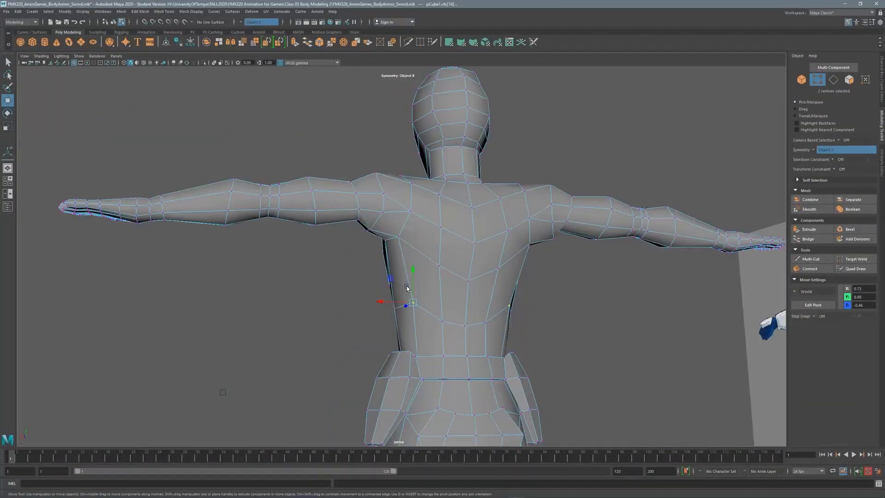
# In the side view, move torso vertices one by one onto the armour's lower edge.
pyautogui.moveTo(412, 273); pyautogui.dragTo(517, 260)
pyautogui.press('space')
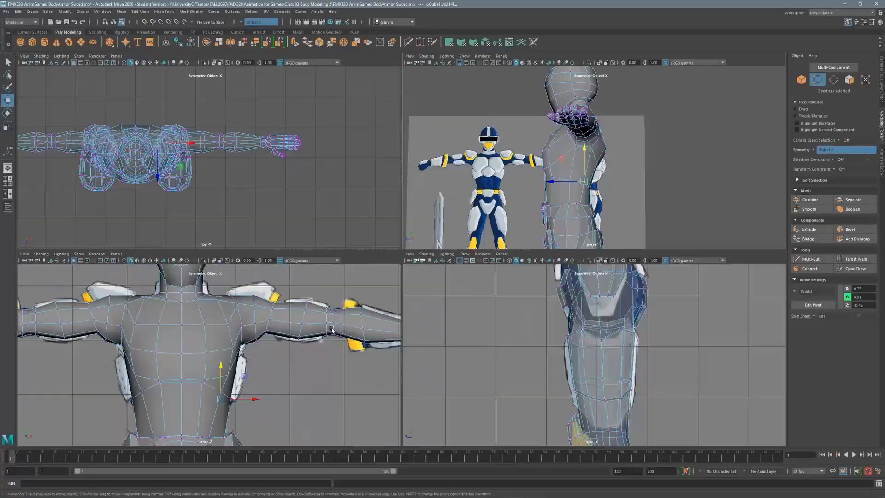
pyautogui.press('space')
pyautogui.scroll(5, 424, 333)
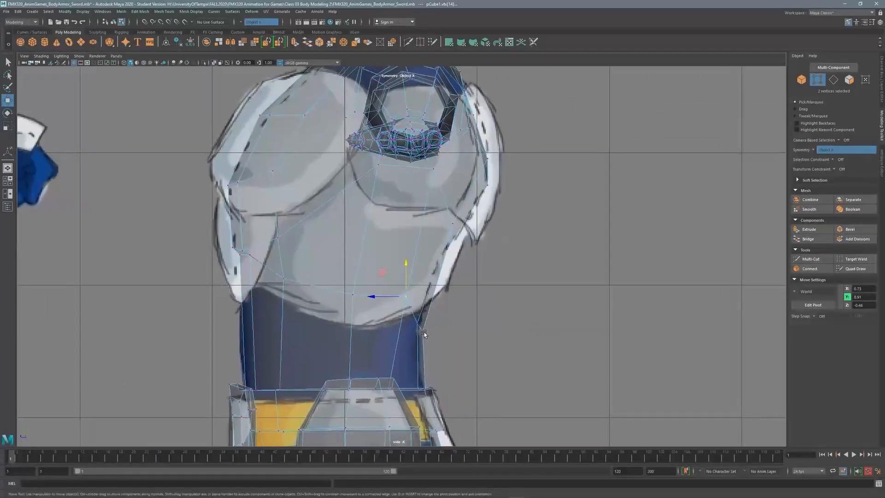
pyautogui.moveTo(398, 311); pyautogui.dragTo(404, 278, button='middle')
pyautogui.click(418, 324)
pyautogui.moveTo(417, 288); pyautogui.dragTo(377, 298)
pyautogui.click(406, 297)
pyautogui.click(353, 294)
pyautogui.moveTo(330, 273); pyautogui.dragTo(329, 287)
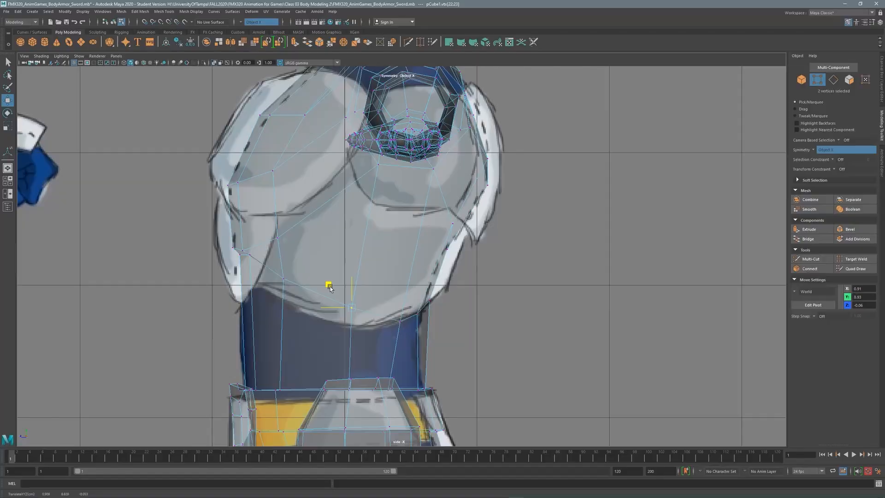
pyautogui.click(285, 279)
pyautogui.moveTo(284, 244); pyautogui.dragTo(245, 249)
# Select two adjacent torso vertices and orbit around the body to inspect the torso.
pyautogui.click(250, 256)
pyautogui.click(247, 260)
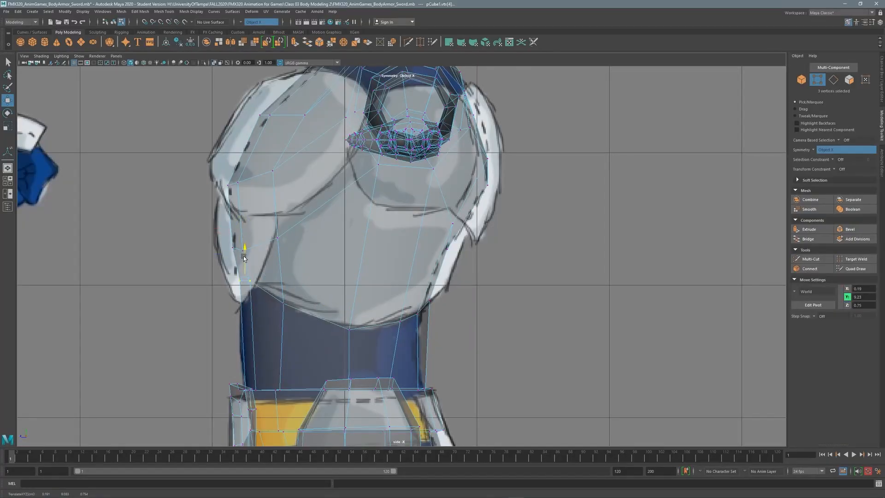
pyautogui.press('space')
pyautogui.press('space')
pyautogui.press('space')
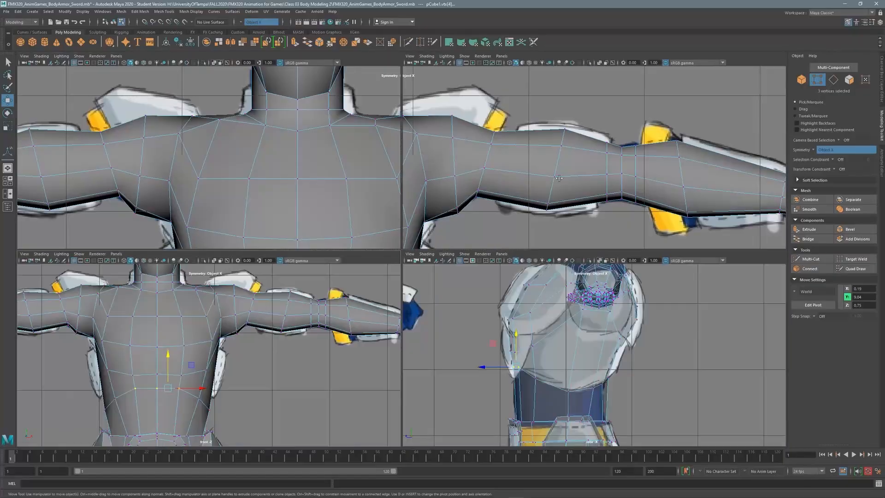
pyautogui.press('space')
pyautogui.keyDown('alt'); pyautogui.moveTo(359, 239); pyautogui.dragTo(337, 240); pyautogui.keyUp('alt')
pyautogui.click(811, 258)
pyautogui.moveTo(756, 209)
pyautogui.keyDown('alt'); pyautogui.mouseDown()
pyautogui.moveTo(728, 209)
pyautogui.moveTo(743, 208)
pyautogui.mouseUp(); pyautogui.keyUp('alt')
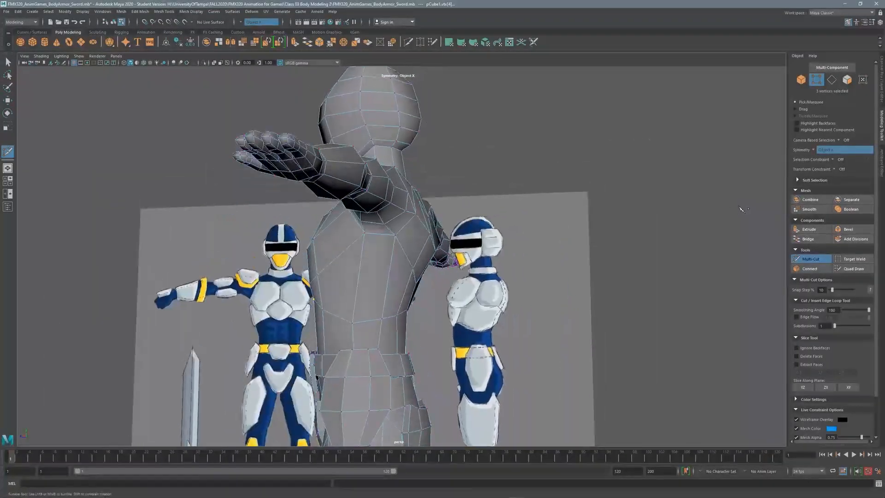
pyautogui.keyDown('alt'); pyautogui.moveTo(322, 277); pyautogui.dragTo(304, 258); pyautogui.keyUp('alt')
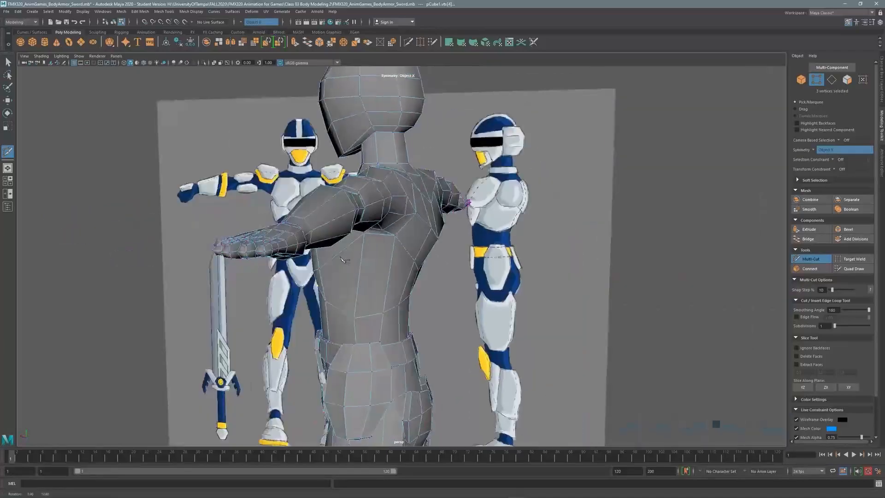
pyautogui.press('space')
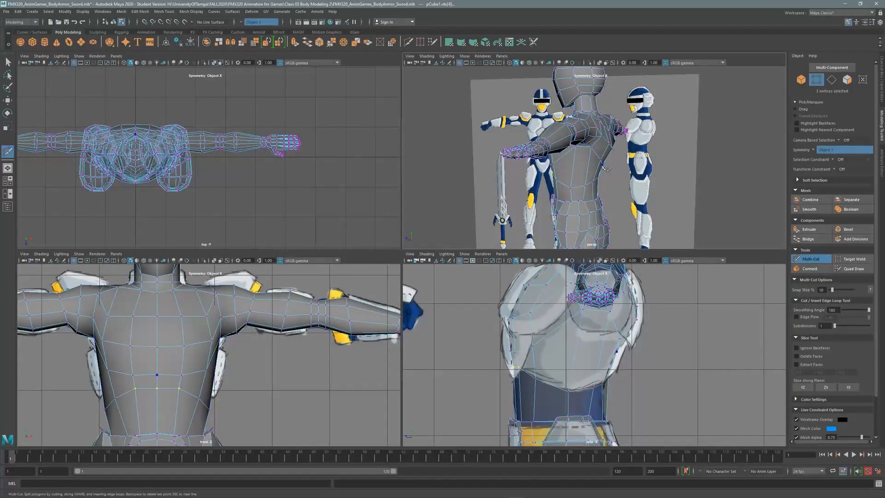
pyautogui.press('q')
pyautogui.press('space')
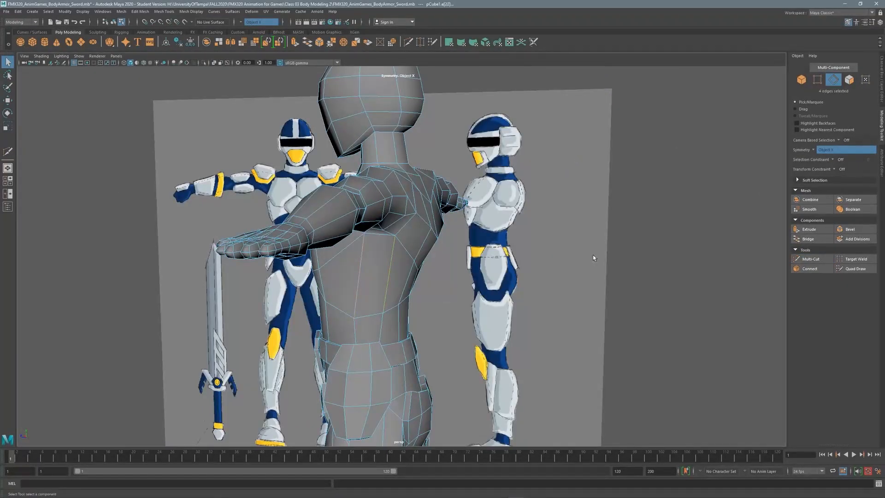
pyautogui.click(811, 258)
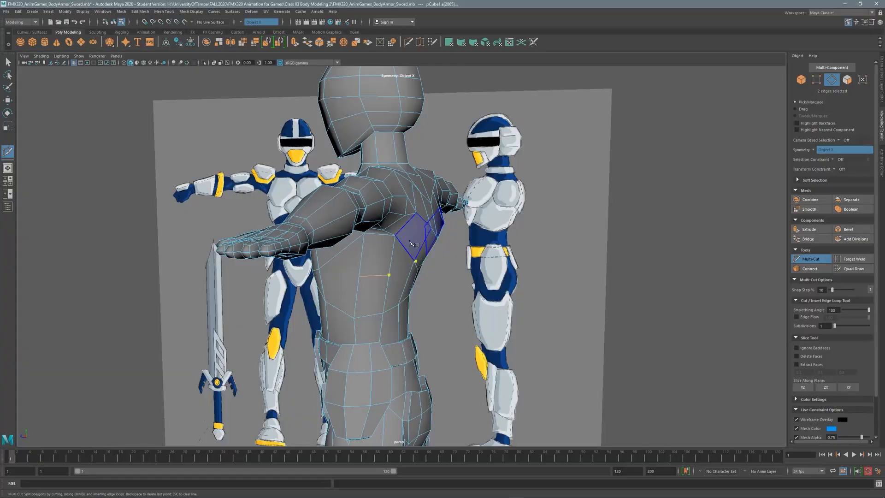
pyautogui.keyDown('alt'); pyautogui.moveTo(413, 244); pyautogui.dragTo(437, 268); pyautogui.keyUp('alt')
pyautogui.keyDown('alt'); pyautogui.moveTo(382, 259); pyautogui.dragTo(360, 283); pyautogui.keyUp('alt')
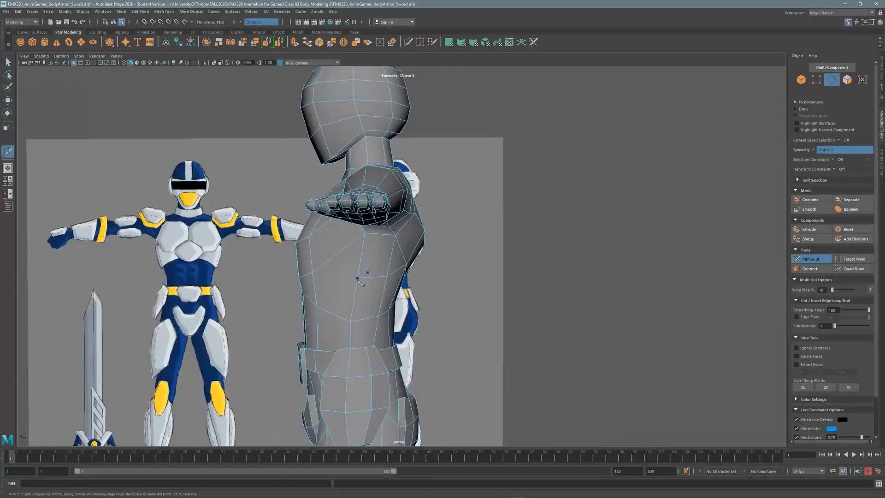
pyautogui.press('q')
pyautogui.keyDown('alt'); pyautogui.moveTo(359, 237); pyautogui.dragTo(453, 195); pyautogui.keyUp('alt')
pyautogui.keyDown('alt'); pyautogui.moveTo(465, 186); pyautogui.dragTo(359, 208, button='middle'); pyautogui.keyUp('alt')
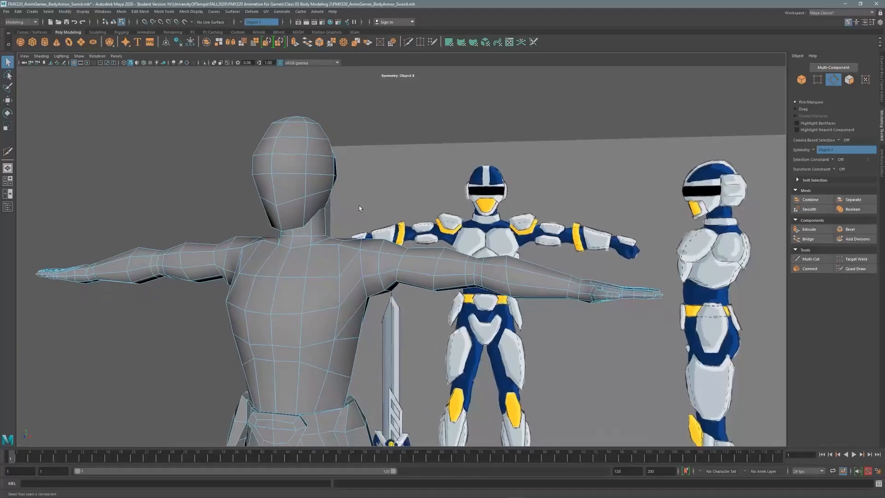
# Maximize the front view and frame the helmet and upper torso.
pyautogui.click(849, 80)
pyautogui.press('space')
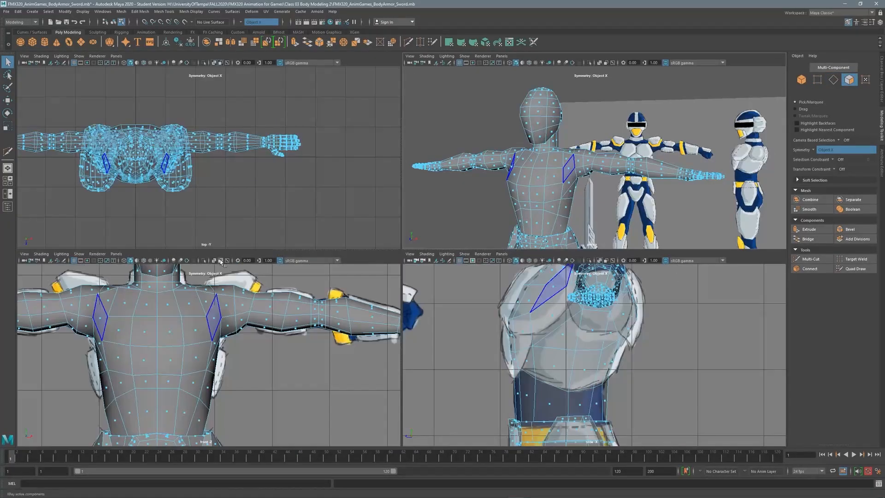
pyautogui.press('space')
pyautogui.scroll(-2, 284, 276)
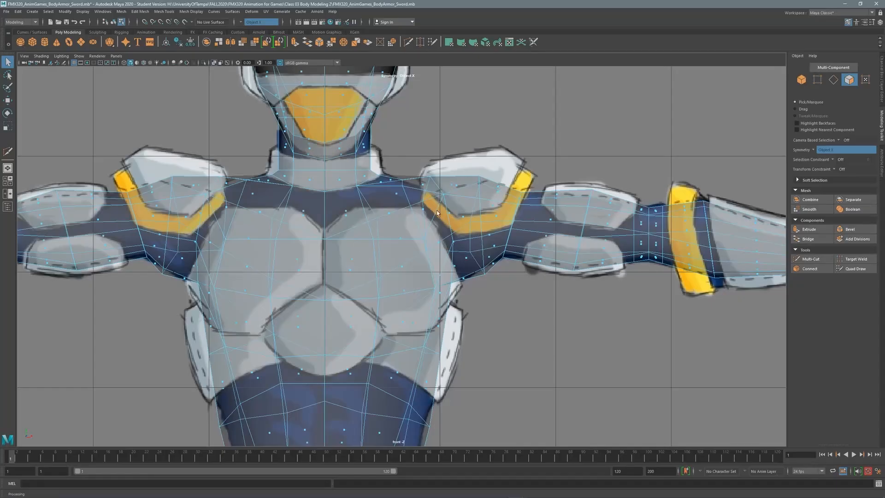
pyautogui.keyDown('alt'); pyautogui.moveTo(437, 212); pyautogui.dragTo(256, 273, button='middle'); pyautogui.keyUp('alt')
pyautogui.press('space')
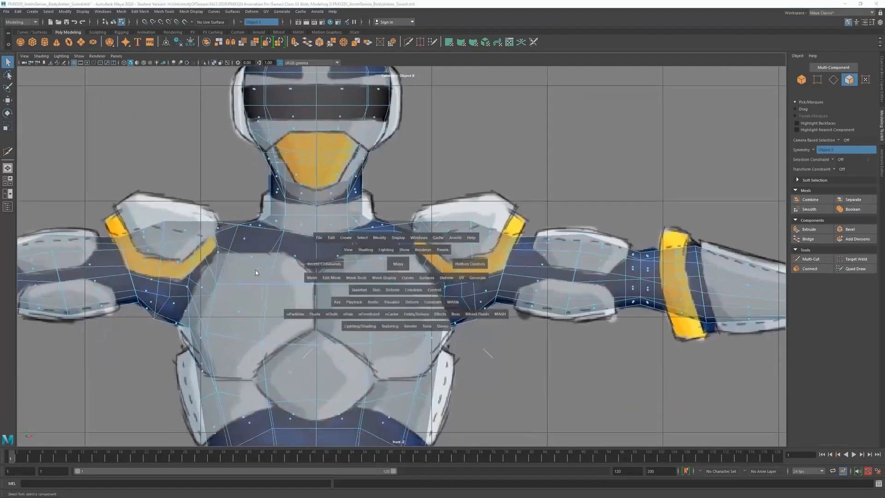
pyautogui.moveTo(398, 263); pyautogui.dragTo(423, 269)
pyautogui.press('space')
# With X-ray on, nudge the upper chest vertex row up and select the shoulder vertices.
pyautogui.hotkey('alt', 'x')
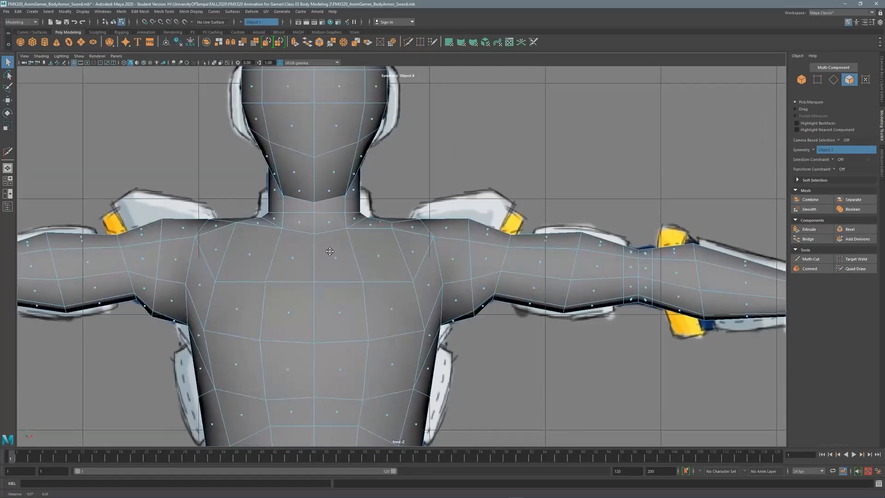
pyautogui.click(214, 63)
pyautogui.press('w')
pyautogui.moveTo(290, 247); pyautogui.dragTo(290, 243)
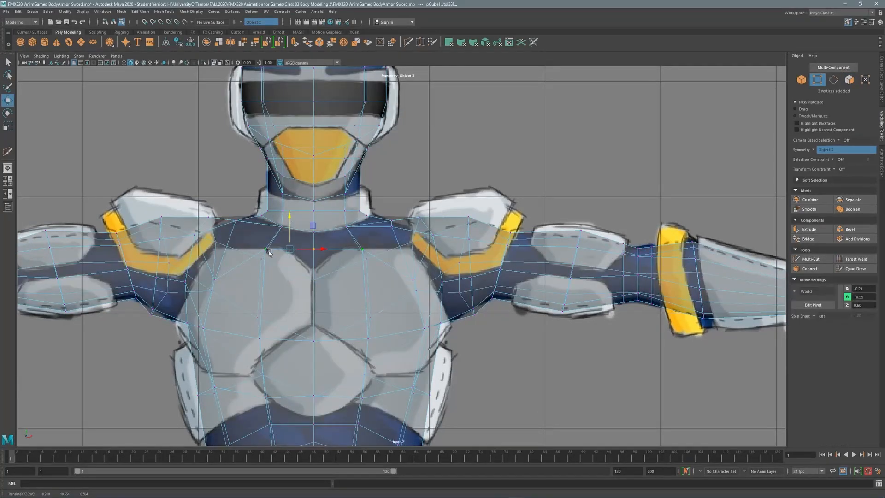
pyautogui.click(406, 219)
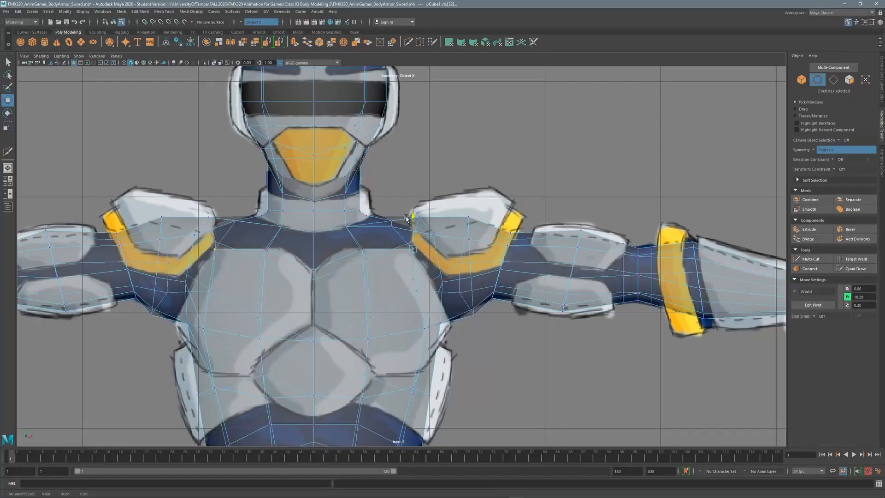
pyautogui.click(215, 63)
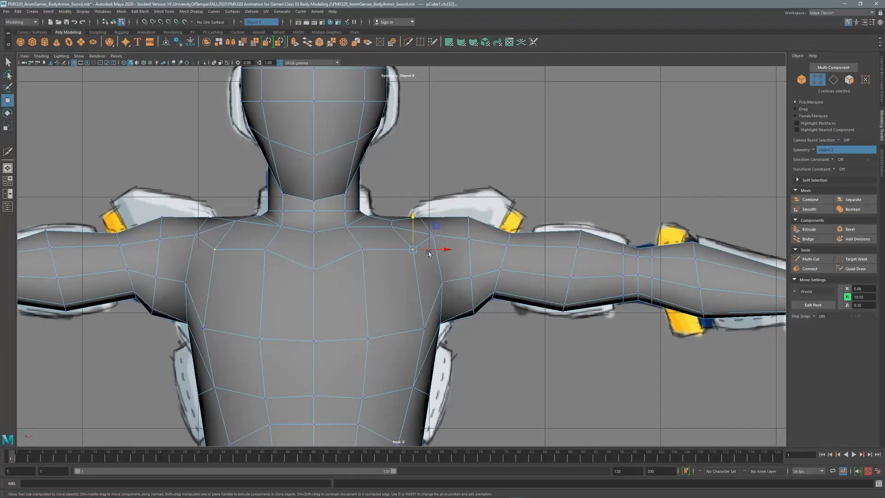
# Center the chest ring in the side view and select a run of chest faces.
pyautogui.press('space')
pyautogui.press('space')
pyautogui.keyDown('alt'); pyautogui.moveTo(369, 249); pyautogui.dragTo(339, 341); pyautogui.keyUp('alt')
pyautogui.press('space')
pyautogui.keyDown('alt'); pyautogui.moveTo(491, 338); pyautogui.dragTo(493, 396, button='middle'); pyautogui.keyUp('alt')
pyautogui.press('space')
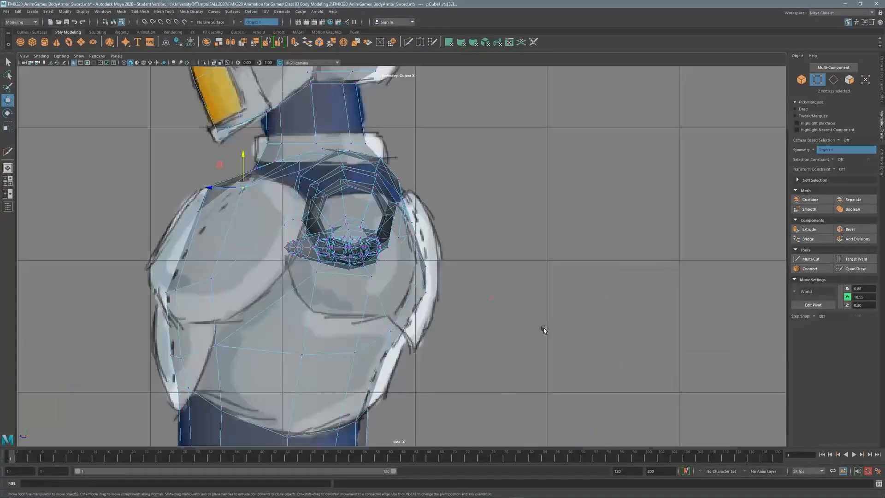
pyautogui.press('space')
pyautogui.press('space')
pyautogui.keyDown('alt'); pyautogui.moveTo(461, 249); pyautogui.dragTo(417, 204); pyautogui.keyUp('alt')
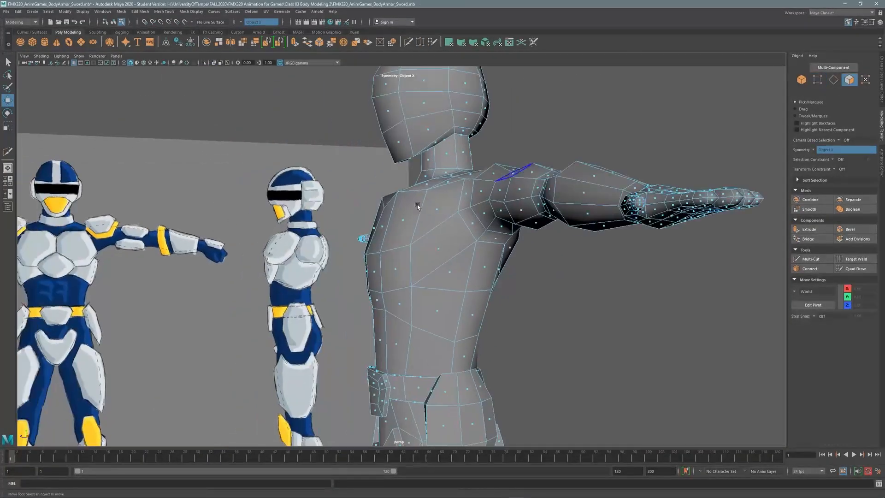
pyautogui.press('F11')
pyautogui.click(439, 249)
pyautogui.keyDown('shift'); pyautogui.moveTo(439, 248); pyautogui.dragTo(446, 220); pyautogui.keyUp('shift')
pyautogui.scroll(-3, 446, 220)
pyautogui.keyDown('alt'); pyautogui.moveTo(323, 267); pyautogui.dragTo(710, 100); pyautogui.keyUp('alt')
# Select the shoulder-root edge loop, then the shoulder vertex on the reference outline.
pyautogui.press('F10')
pyautogui.doubleClick(403, 188)
pyautogui.moveTo(403, 188)
pyautogui.keyDown('alt'); pyautogui.mouseDown()
pyautogui.moveTo(397, 152)
pyautogui.moveTo(336, 165)
pyautogui.moveTo(397, 182)
pyautogui.moveTo(414, 199)
pyautogui.mouseUp(); pyautogui.keyUp('alt')
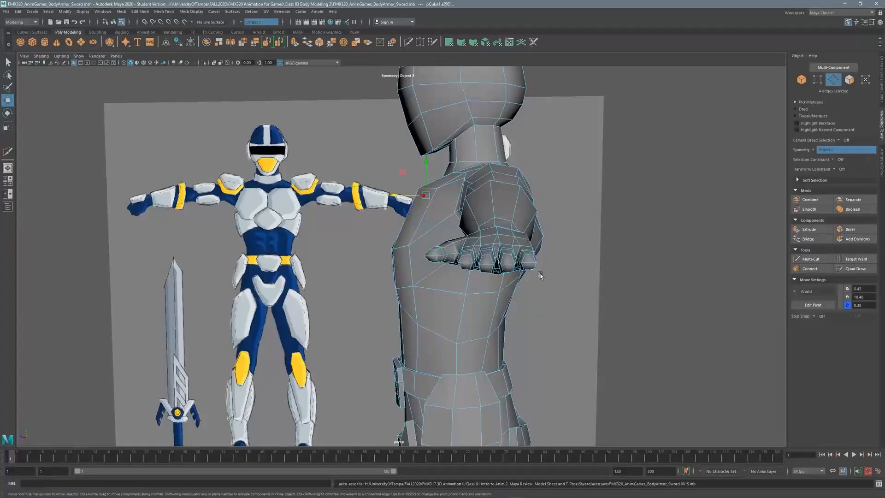
pyautogui.press('space')
pyautogui.press('space')
pyautogui.scroll(1, 380, 241)
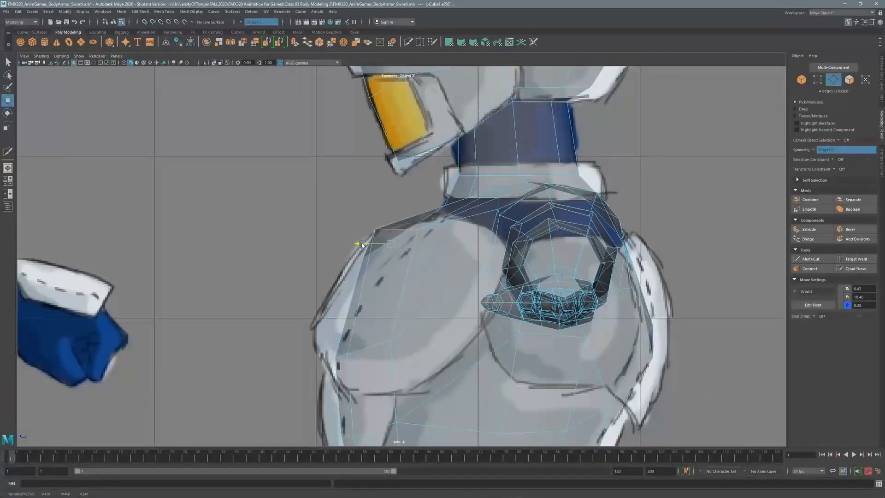
pyautogui.click(817, 79)
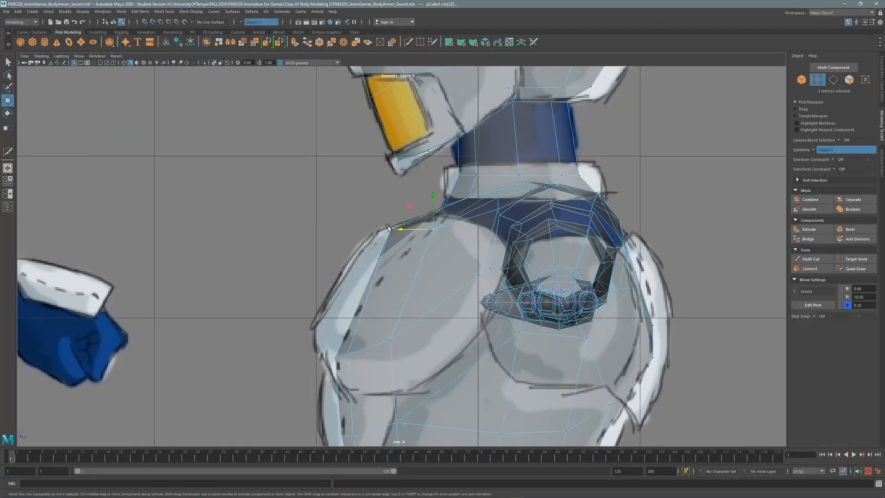
pyautogui.click(374, 230)
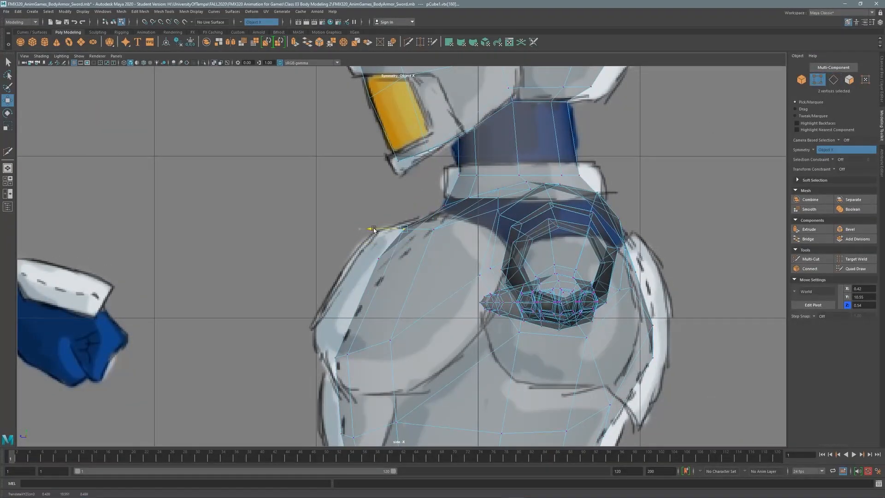
pyautogui.click(849, 79)
pyautogui.scroll(-3, 415, 254)
pyautogui.press('space')
pyautogui.press('space')
# Add the middle back faces and front chest faces to the torso selection.
pyautogui.scroll(3, 369, 231)
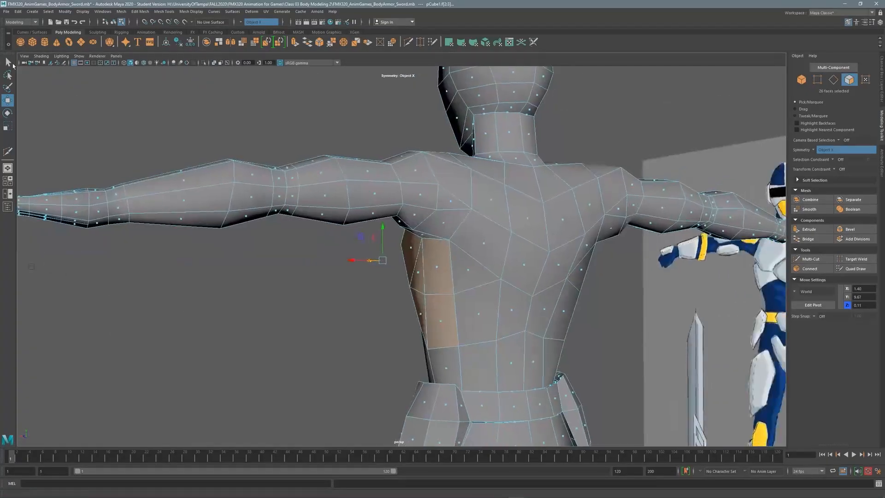
pyautogui.click(11, 63)
pyautogui.scroll(-3, 402, 256)
pyautogui.keyDown('shift'); pyautogui.click(296, 276); pyautogui.keyUp('shift')
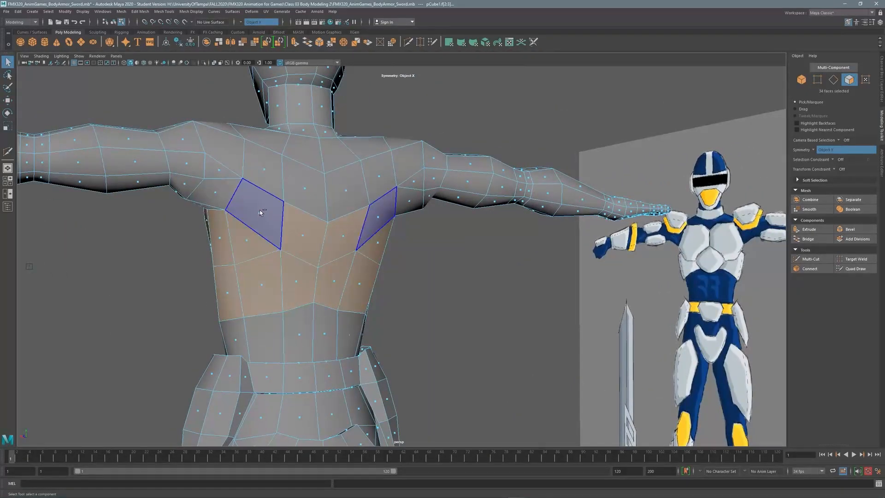
pyautogui.keyDown('alt'); pyautogui.moveTo(260, 212); pyautogui.dragTo(479, 211); pyautogui.keyUp('alt')
pyautogui.keyDown('shift'); pyautogui.click(344, 229); pyautogui.keyUp('shift')
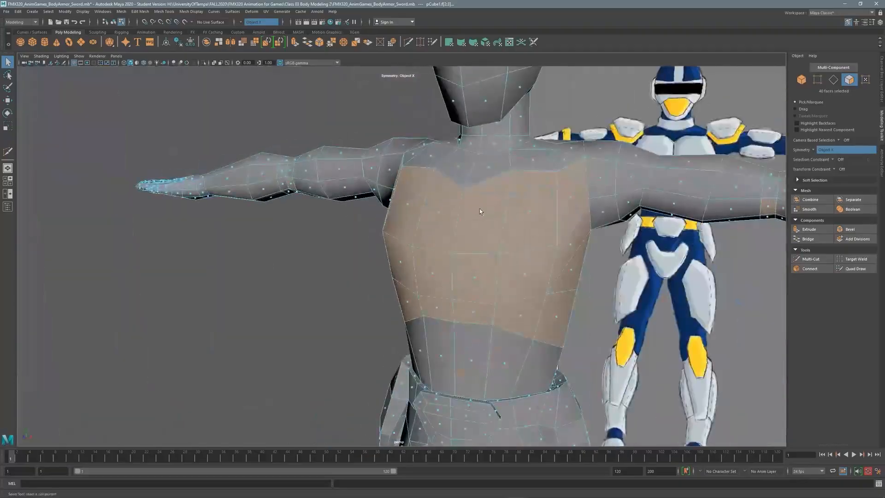
# Extrude the 40 selected torso faces into a shell about 0.08 thick.
pyautogui.press('space')
pyautogui.press('space')
pyautogui.keyDown('shift'); pyautogui.moveTo(592, 251); pyautogui.dragTo(593, 203, button='right'); pyautogui.keyUp('shift')
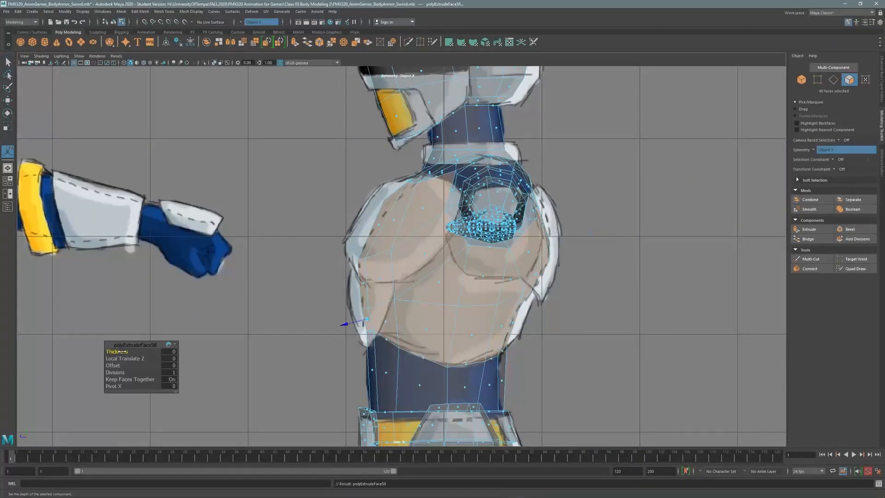
pyautogui.moveTo(120, 351); pyautogui.dragTo(124, 354)
pyautogui.press('space')
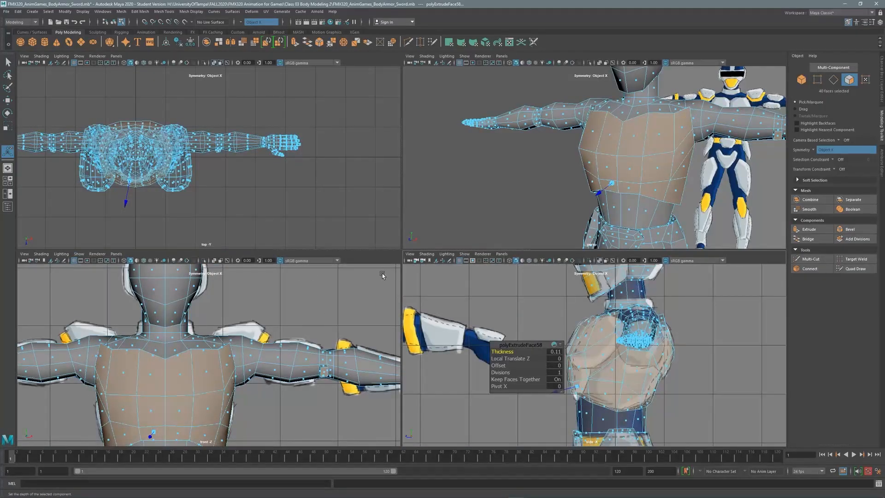
pyautogui.keyDown('alt'); pyautogui.moveTo(629, 193); pyautogui.dragTo(496, 149); pyautogui.keyUp('alt')
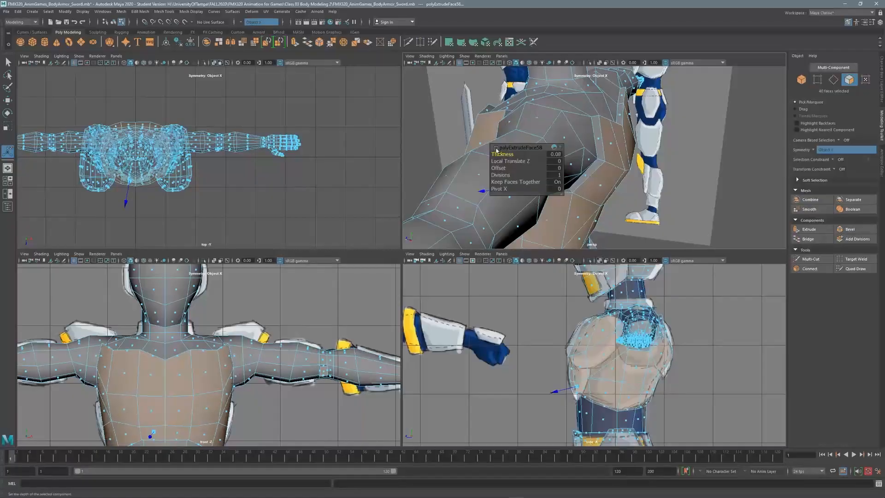
pyautogui.hotkey('alt', 'x')
pyautogui.keyDown('alt'); pyautogui.moveTo(553, 152); pyautogui.dragTo(594, 154); pyautogui.keyUp('alt')
pyautogui.press('space')
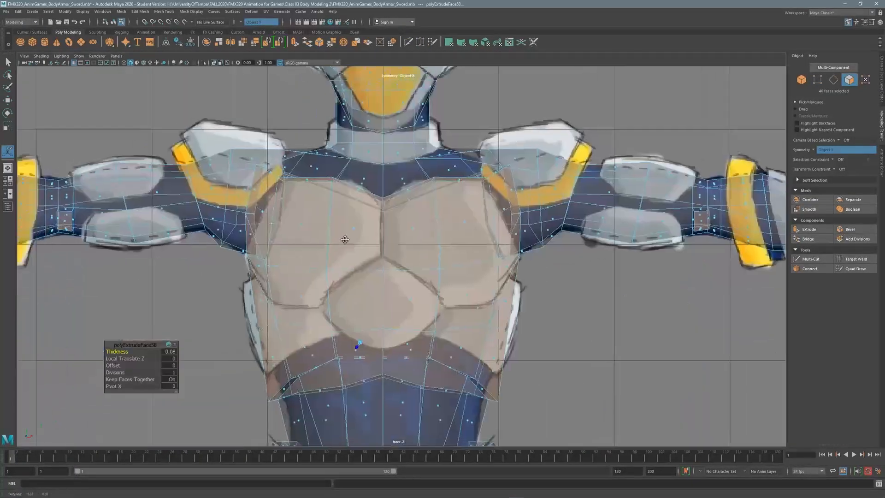
pyautogui.press('q')
pyautogui.press('F9')
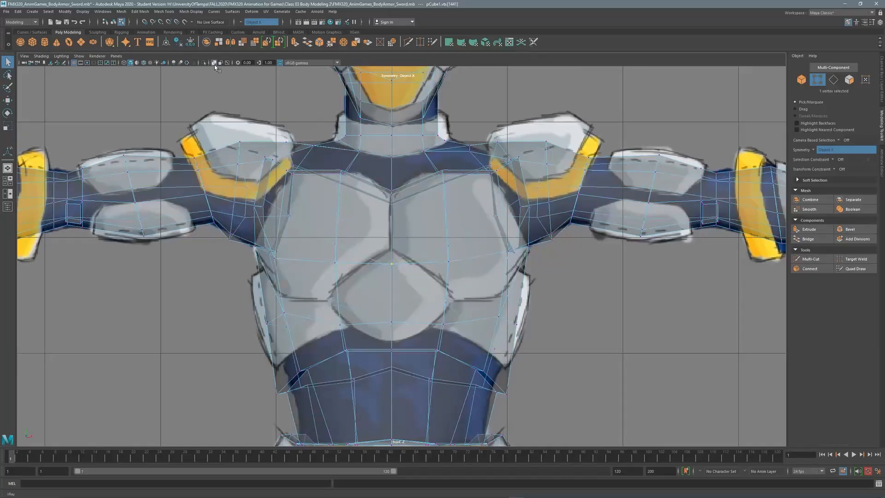
# Raise the centre chest vertex slightly, checking the shape with X-ray toggled off and on.
pyautogui.press('w')
pyautogui.click(330, 281)
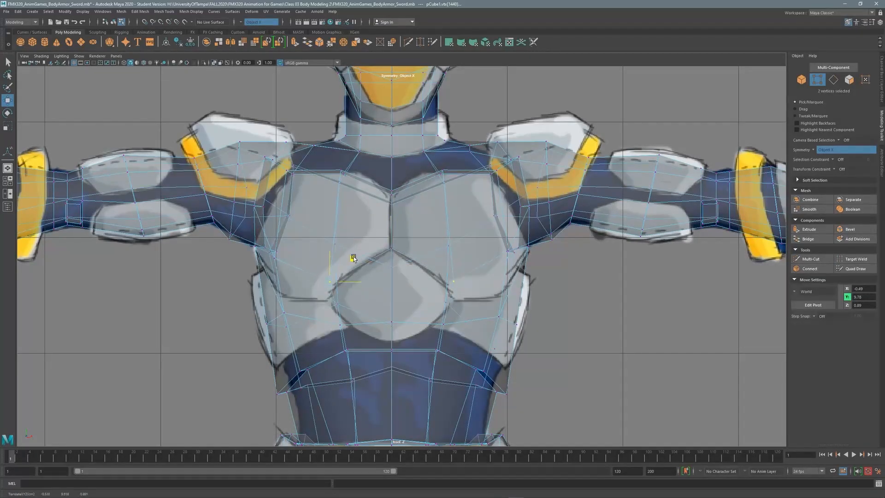
pyautogui.click(453, 302)
pyautogui.click(499, 310)
pyautogui.moveTo(501, 274); pyautogui.dragTo(501, 272)
pyautogui.hotkey('alt', 'x')
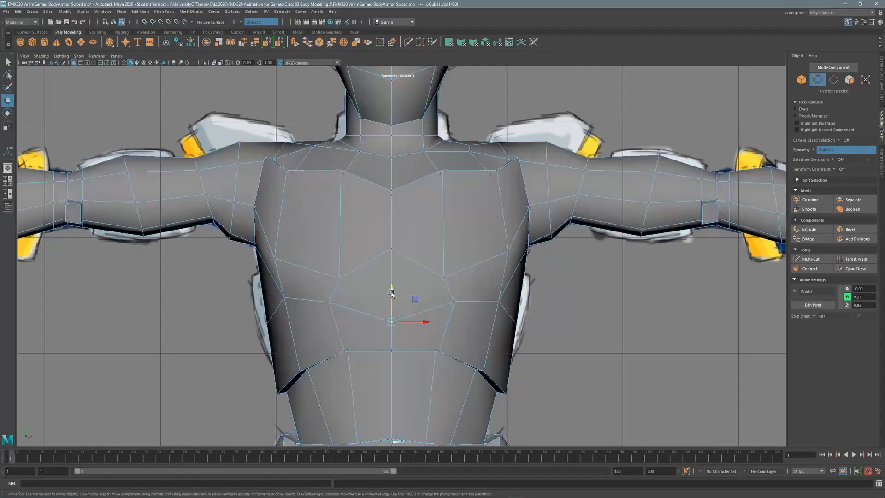
pyautogui.click(214, 64)
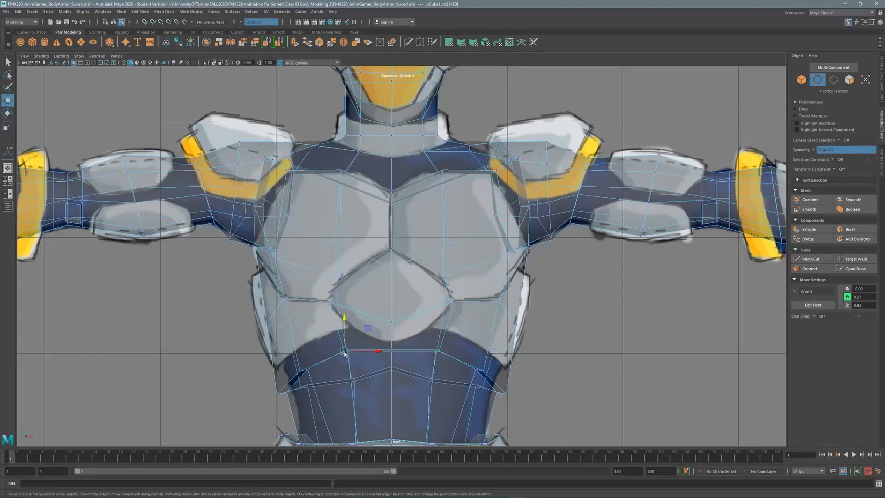
# Raise the lower chest edge and corner vertices, and push the side vertices outward.
pyautogui.keyDown('shift'); pyautogui.click(434, 356); pyautogui.keyUp('shift')
pyautogui.moveTo(348, 329); pyautogui.dragTo(349, 312)
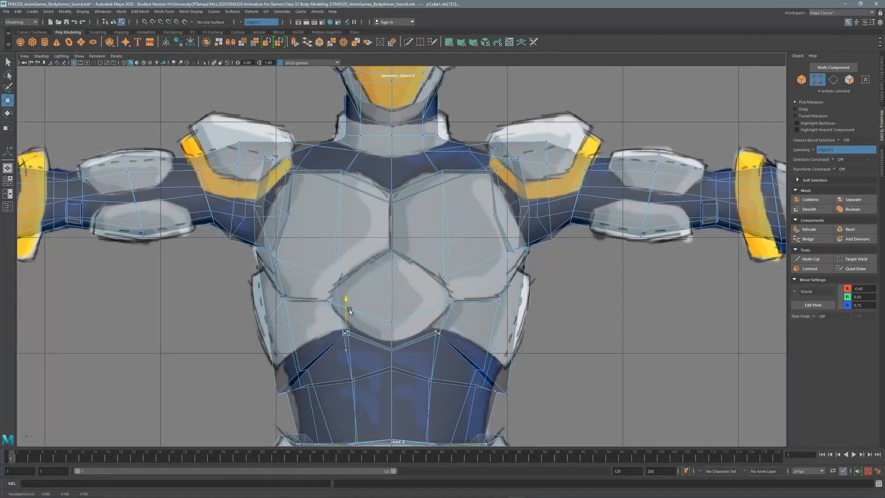
pyautogui.click(476, 370)
pyautogui.moveTo(480, 349); pyautogui.dragTo(480, 336)
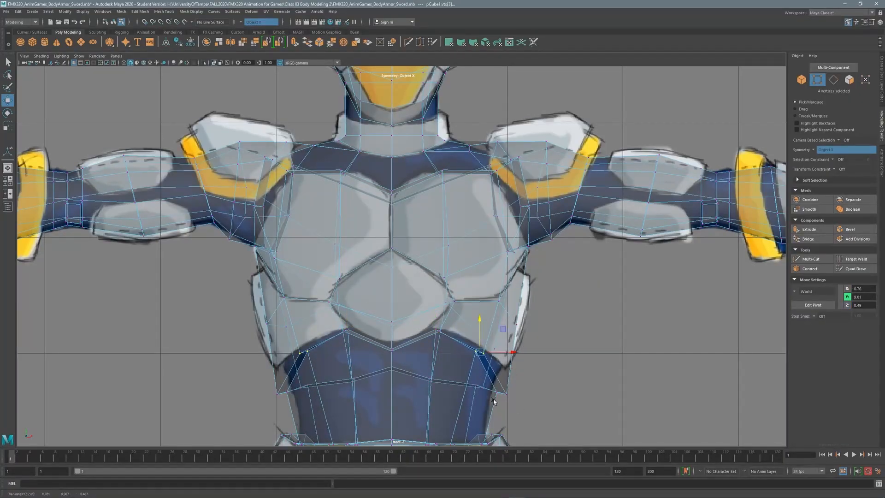
pyautogui.click(507, 394)
pyautogui.moveTo(529, 370); pyautogui.dragTo(529, 353)
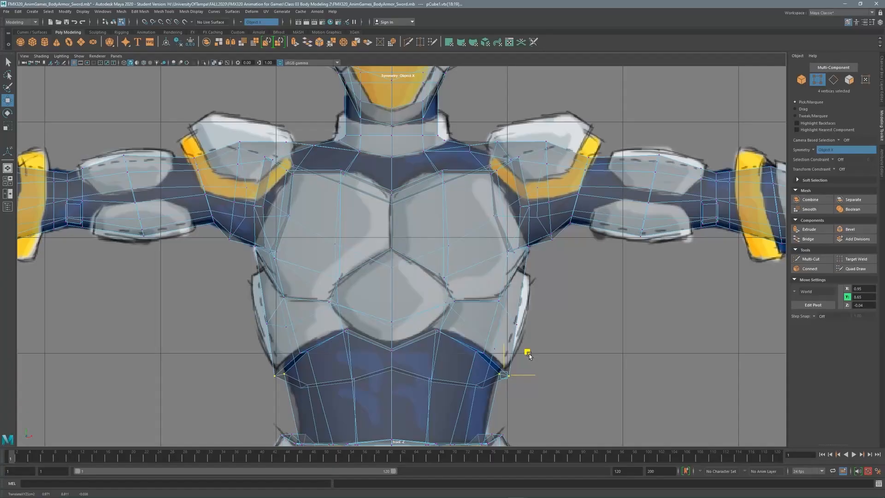
pyautogui.moveTo(511, 317); pyautogui.dragTo(557, 325)
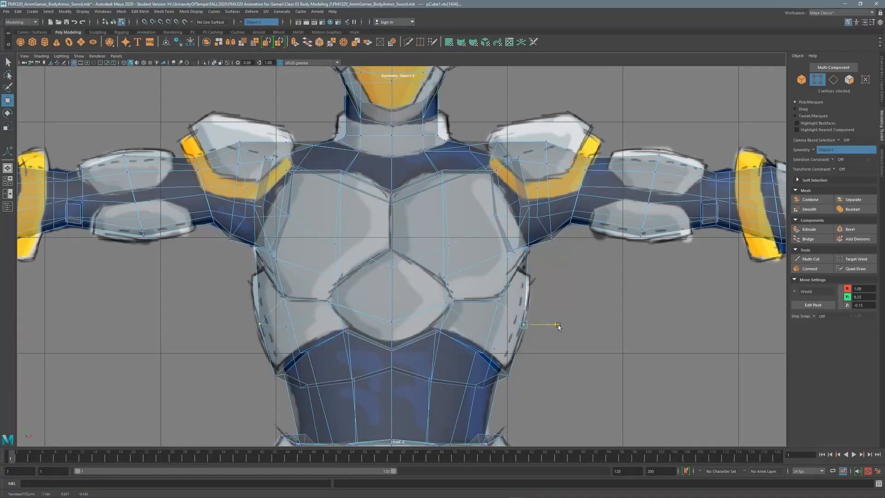
pyautogui.press('space')
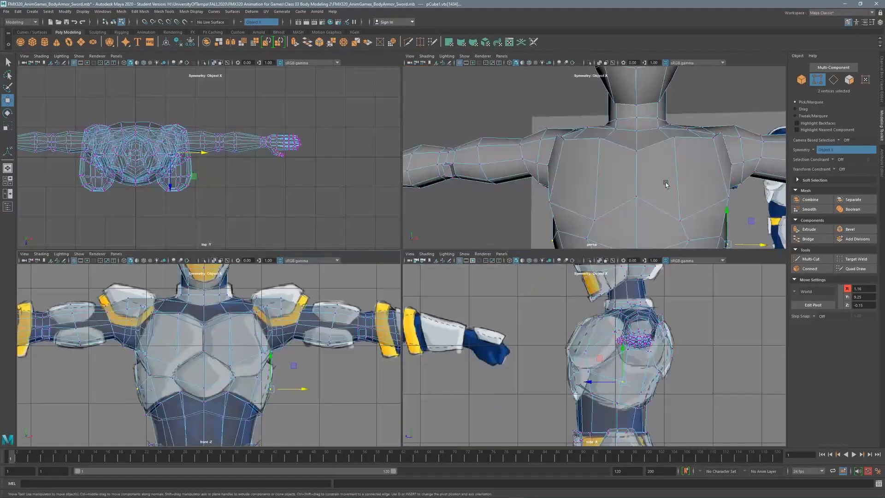
pyautogui.keyDown('alt'); pyautogui.moveTo(667, 181); pyautogui.dragTo(678, 159); pyautogui.keyUp('alt')
# Switch to face selection, enlarge the perspective view and turn Symmetry off.
pyautogui.press('F11')
pyautogui.click(609, 137)
pyautogui.press('space')
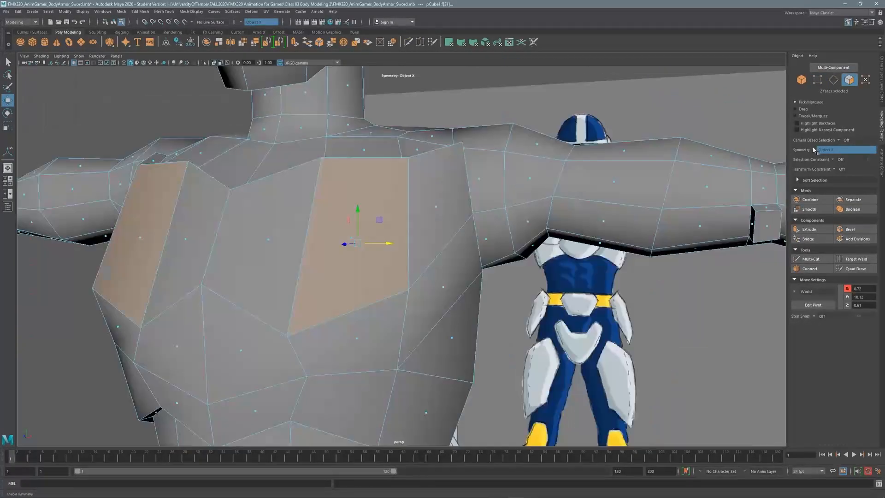
pyautogui.click(820, 150)
pyautogui.click(825, 152)
# Extrude the two upper chest faces 0.1 thick with a 0.05 inset offset.
pyautogui.click(275, 233)
pyautogui.keyDown('shift'); pyautogui.click(344, 235); pyautogui.keyUp('shift')
pyautogui.keyDown('alt'); pyautogui.moveTo(350, 233); pyautogui.dragTo(444, 183); pyautogui.keyUp('alt')
pyautogui.keyDown('shift'); pyautogui.moveTo(444, 182); pyautogui.dragTo(443, 202, button='right'); pyautogui.keyUp('shift')
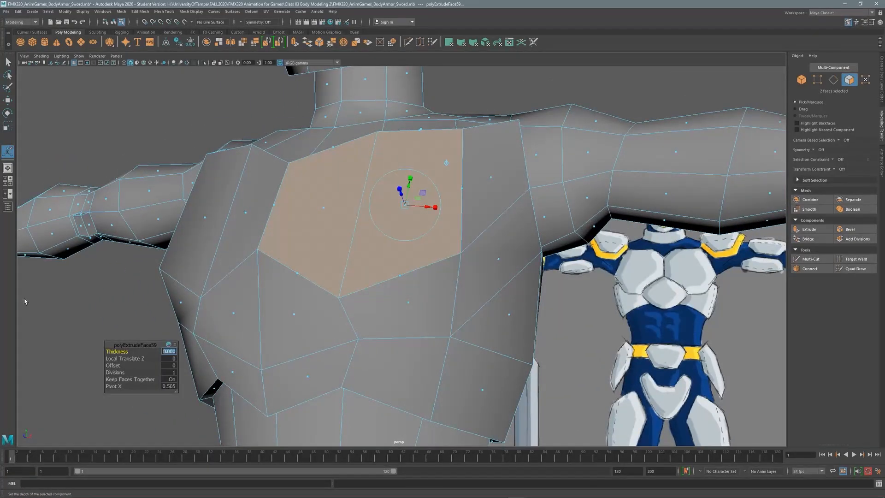
pyautogui.write('1')
pyautogui.press('Return')
pyautogui.write('0.1')
pyautogui.press('Return')
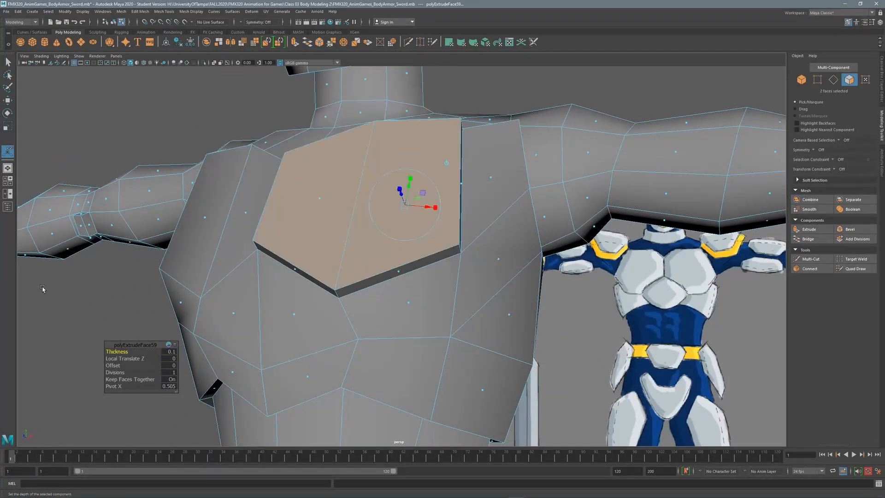
pyautogui.keyDown('alt'); pyautogui.moveTo(429, 213); pyautogui.dragTo(435, 179); pyautogui.keyUp('alt')
pyautogui.moveTo(114, 365); pyautogui.dragTo(119, 366)
pyautogui.keyDown('alt'); pyautogui.moveTo(395, 205); pyautogui.dragTo(405, 184); pyautogui.keyUp('alt')
# Extrude the two front shoulder faces, undoing an oversized 0.5 inset and using -0.05 offset.
pyautogui.press('q')
pyautogui.click(344, 200)
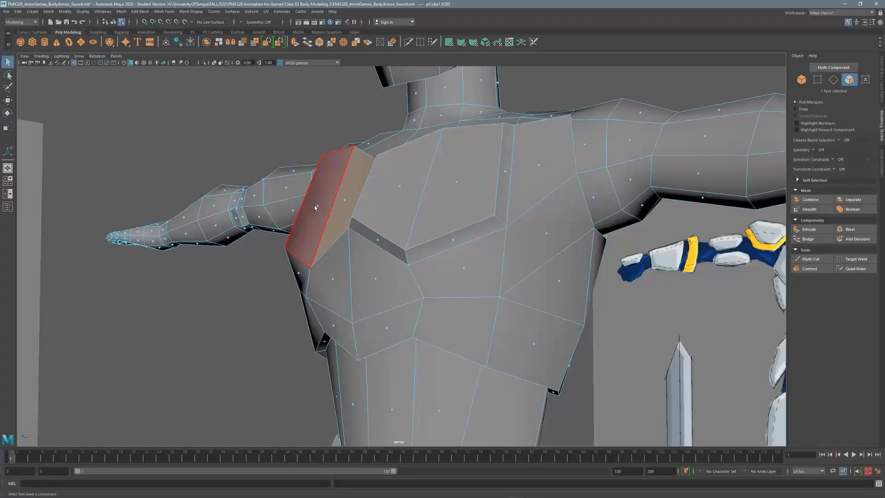
pyautogui.keyDown('shift'); pyautogui.click(316, 205); pyautogui.keyUp('shift')
pyautogui.keyDown('alt'); pyautogui.moveTo(346, 213); pyautogui.dragTo(432, 184, button='middle'); pyautogui.keyUp('alt')
pyautogui.keyDown('alt'); pyautogui.moveTo(432, 184); pyautogui.dragTo(437, 184); pyautogui.keyUp('alt')
pyautogui.keyDown('shift'); pyautogui.moveTo(330, 288); pyautogui.dragTo(334, 305, button='right'); pyautogui.keyUp('shift')
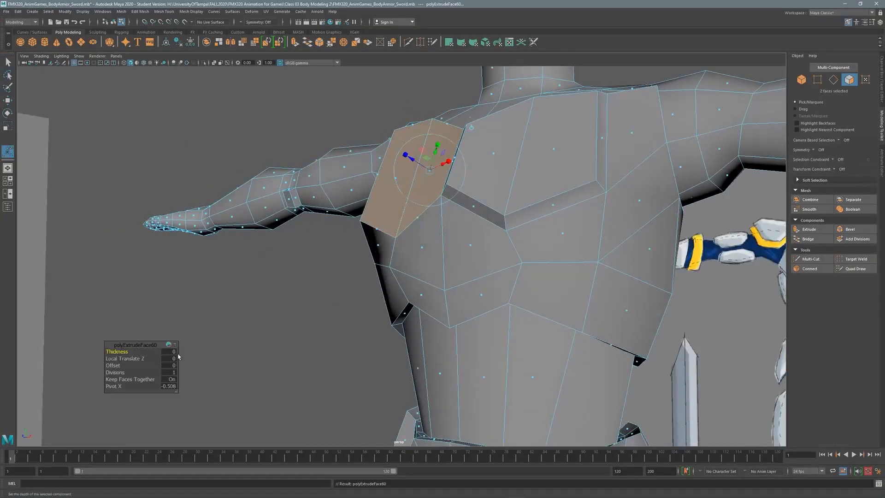
pyautogui.write('0.1')
pyautogui.press('Return')
pyautogui.write('0')
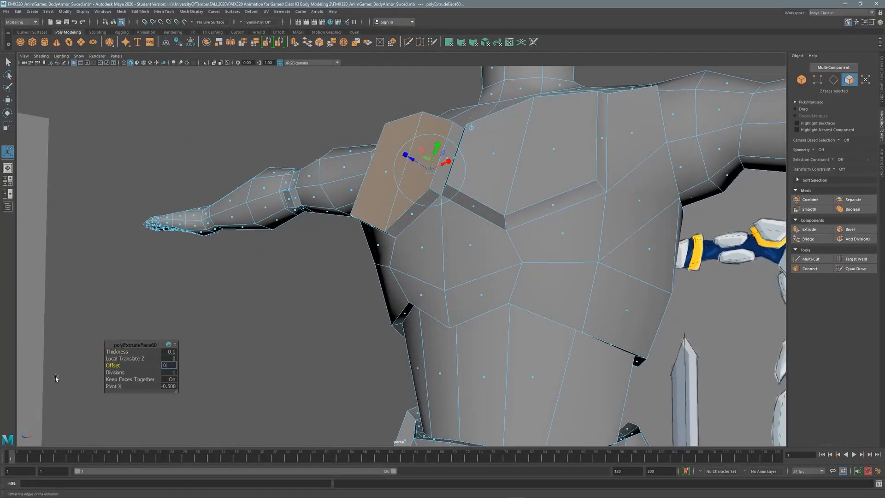
pyautogui.write('.5')
pyautogui.press('Return')
pyautogui.hotkey('ctrl', 'z')
pyautogui.moveTo(117, 367); pyautogui.dragTo(113, 366, button='middle')
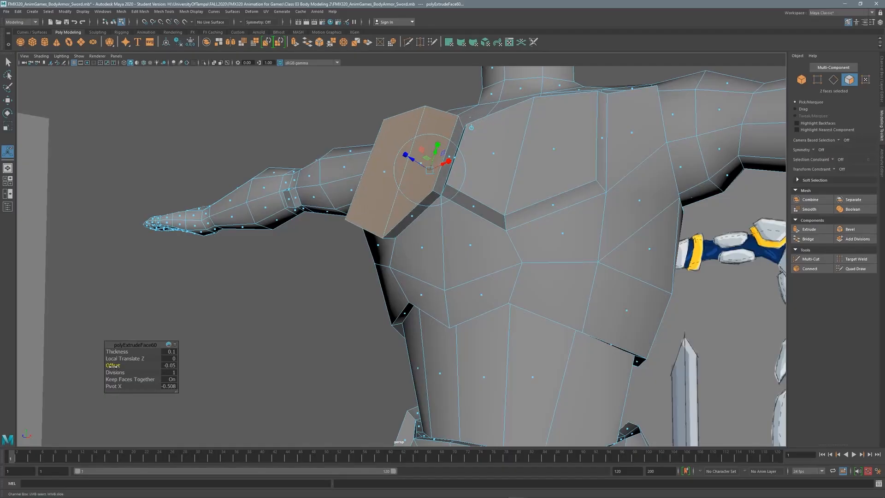
# Discard a trial shoulder edge selection and re-extrude the shoulder faces 0.1 thick.
pyautogui.keyDown('alt'); pyautogui.moveTo(384, 268); pyautogui.dragTo(454, 230); pyautogui.keyUp('alt')
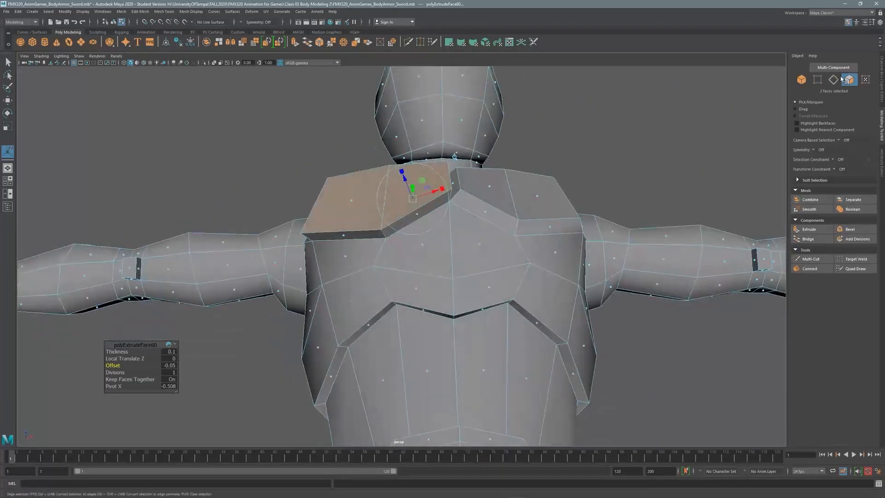
pyautogui.click(834, 80)
pyautogui.click(383, 194)
pyautogui.keyDown('shift'); pyautogui.click(511, 196); pyautogui.keyUp('shift')
pyautogui.keyDown('alt'); pyautogui.moveTo(471, 176); pyautogui.dragTo(470, 148); pyautogui.keyUp('alt')
pyautogui.hotkey('ctrl', 'z')
pyautogui.hotkey('ctrl', 'z')
pyautogui.hotkey('ctrl', 'z')
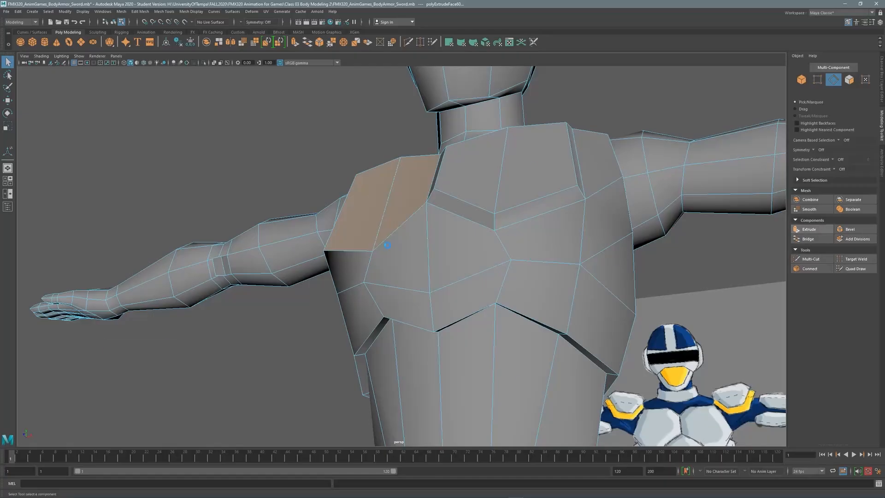
pyautogui.hotkey('ctrl', 'e')
pyautogui.write('.1')
pyautogui.press('Return')
pyautogui.keyDown('alt'); pyautogui.moveTo(409, 188); pyautogui.dragTo(468, 153); pyautogui.keyUp('alt')
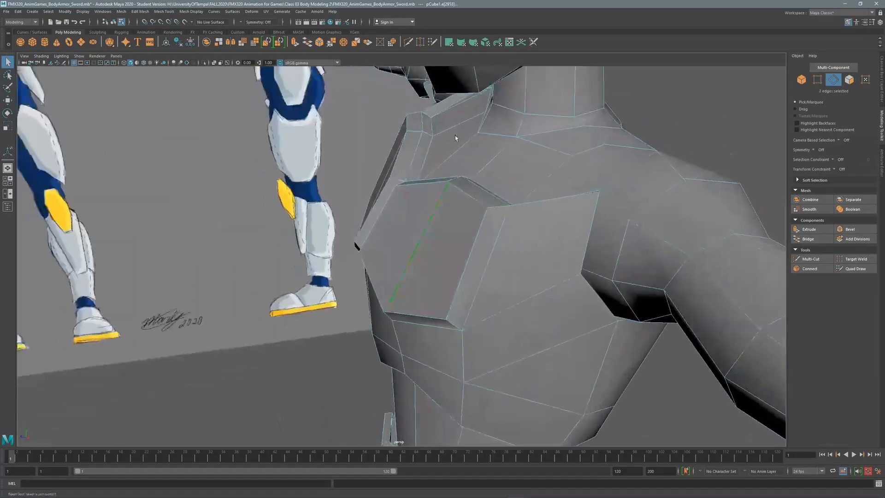
# Pull the chest edges forward with the Move tool.
pyautogui.press('w')
pyautogui.moveTo(364, 222); pyautogui.dragTo(346, 223)
pyautogui.keyDown('alt'); pyautogui.moveTo(346, 223); pyautogui.dragTo(454, 170); pyautogui.keyUp('alt')
pyautogui.moveTo(449, 216); pyautogui.dragTo(441, 266, button='right')
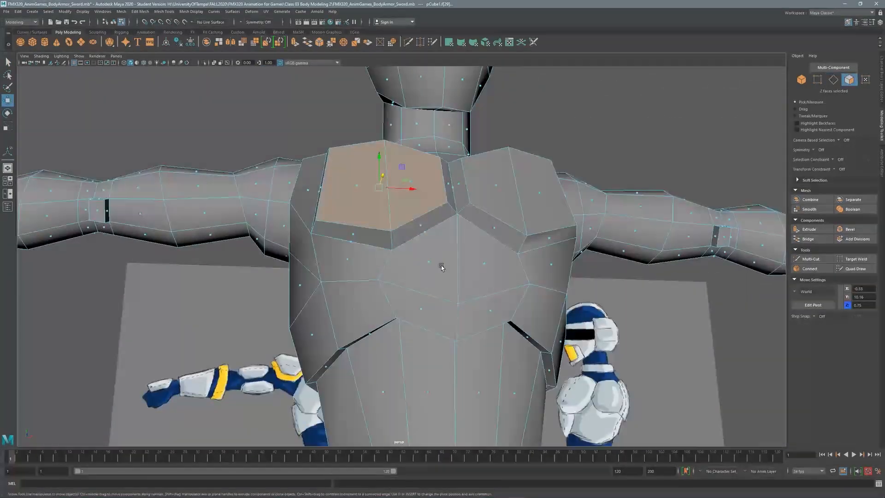
# Turn Symmetry back on across X and select the side-chest faces.
pyautogui.click(814, 153)
pyautogui.click(825, 159)
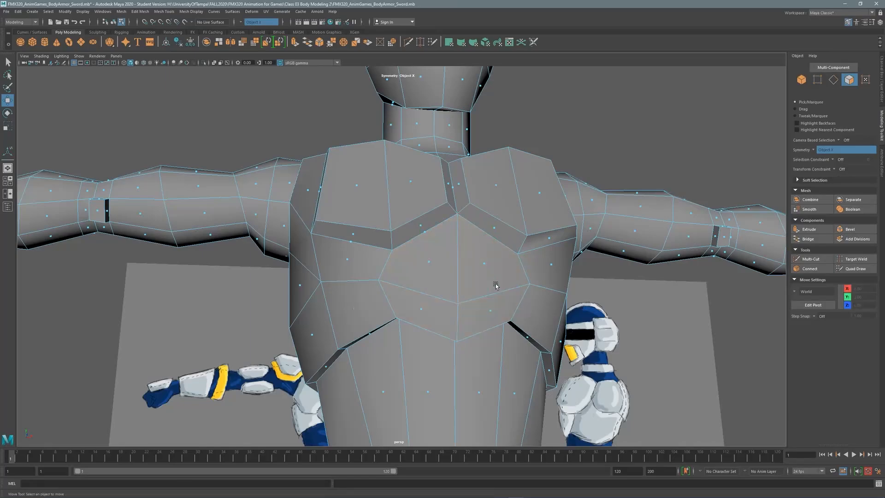
pyautogui.keyDown('alt'); pyautogui.moveTo(511, 261); pyautogui.dragTo(465, 249); pyautogui.keyUp('alt')
pyautogui.click(461, 245)
pyautogui.keyDown('shift'); pyautogui.click(462, 297); pyautogui.keyUp('shift')
pyautogui.moveTo(493, 217)
pyautogui.keyDown('alt'); pyautogui.mouseDown()
pyautogui.moveTo(446, 222)
pyautogui.moveTo(492, 202)
pyautogui.moveTo(487, 208)
pyautogui.mouseUp(); pyautogui.keyUp('alt')
# Extrude the side-chest faces with Thickness 0.1 and Offset 0.05.
pyautogui.keyDown('shift'); pyautogui.moveTo(355, 283); pyautogui.dragTo(356, 301, button='right'); pyautogui.keyUp('shift')
pyautogui.moveTo(370, 247); pyautogui.dragTo(381, 238)
pyautogui.click(426, 259)
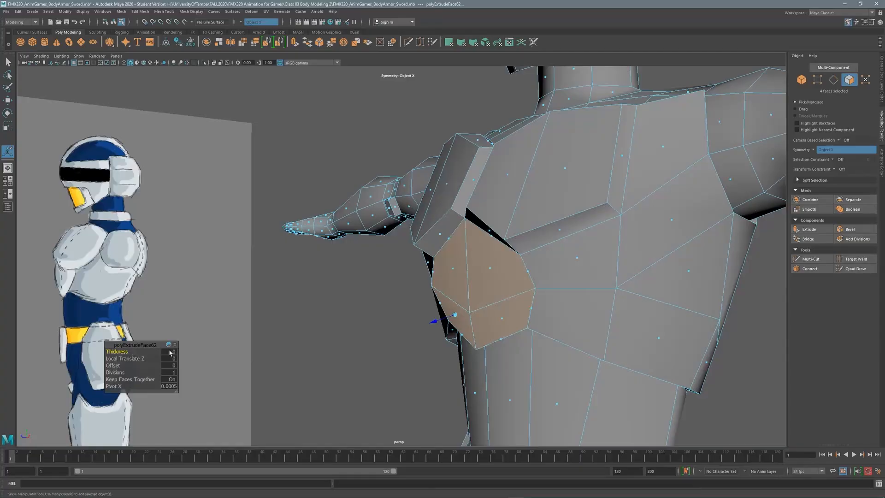
pyautogui.write('1')
pyautogui.press('Return')
pyautogui.moveTo(121, 365); pyautogui.dragTo(161, 366)
# Raise one vertex on the new side plate and nudge it forward.
pyautogui.keyDown('alt'); pyautogui.moveTo(370, 298); pyautogui.dragTo(532, 243); pyautogui.keyUp('alt')
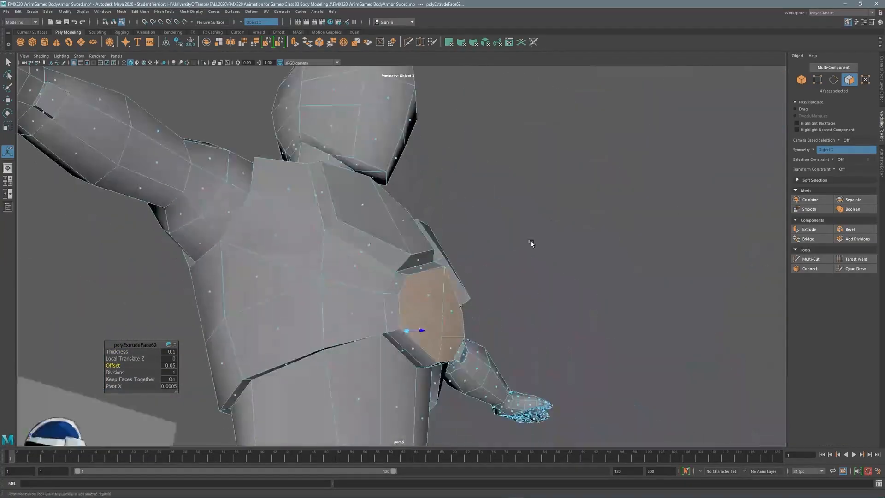
pyautogui.press('q')
pyautogui.press('F9')
pyautogui.keyDown('alt'); pyautogui.moveTo(420, 318); pyautogui.dragTo(420, 272); pyautogui.keyUp('alt')
pyautogui.click(417, 304)
pyautogui.press('w')
pyautogui.moveTo(449, 291); pyautogui.dragTo(455, 291)
pyautogui.keyDown('alt'); pyautogui.moveTo(455, 292); pyautogui.dragTo(400, 309); pyautogui.keyUp('alt')
pyautogui.scroll(-5, 486, 198)
pyautogui.keyDown('alt'); pyautogui.moveTo(486, 198); pyautogui.dragTo(424, 262); pyautogui.keyUp('alt')
# Select the upper-back faces for a new back plate.
pyautogui.click(849, 79)
pyautogui.keyDown('alt'); pyautogui.moveTo(497, 240); pyautogui.dragTo(461, 236); pyautogui.keyUp('alt')
pyautogui.click(453, 235)
pyautogui.keyDown('shift'); pyautogui.click(455, 275); pyautogui.keyUp('shift')
pyautogui.keyDown('shift'); pyautogui.click(419, 290); pyautogui.keyUp('shift')
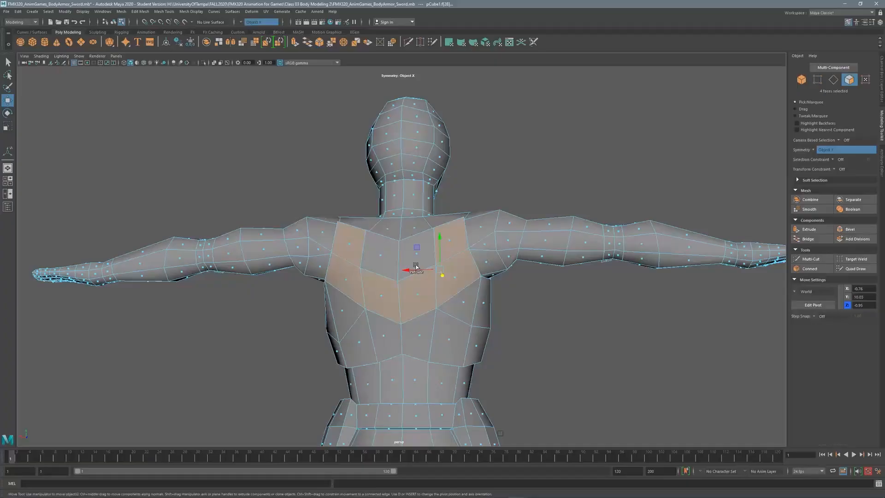
# Add the remaining upper-back faces and lower a vertex on the upper back.
pyautogui.keyDown('shift'); pyautogui.click(379, 257); pyautogui.keyUp('shift')
pyautogui.keyDown('alt'); pyautogui.moveTo(379, 256); pyautogui.dragTo(323, 290); pyautogui.keyUp('alt')
pyautogui.scroll(2, 382, 269)
pyautogui.press('F9')
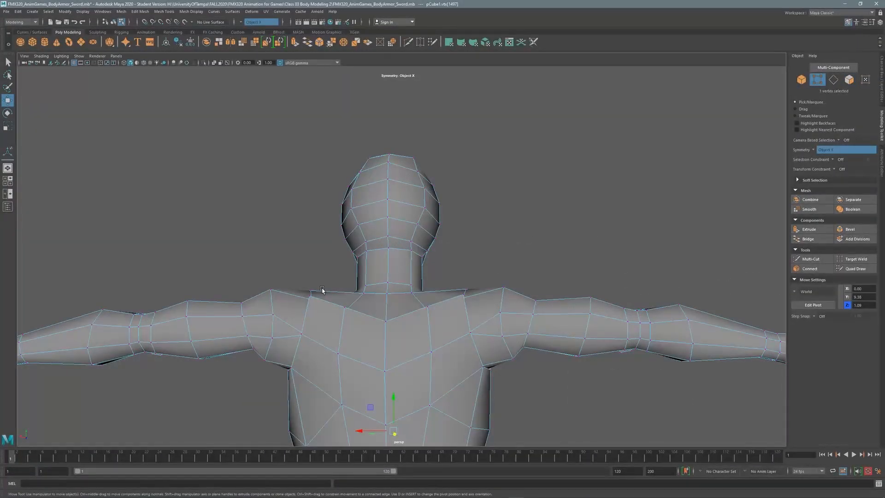
pyautogui.keyDown('alt'); pyautogui.moveTo(413, 402); pyautogui.dragTo(381, 267, button='middle'); pyautogui.keyUp('alt')
pyautogui.scroll(1, 381, 267)
# Extrude the eight upper-back faces into a plate 0.1 thick with 0.05 offset.
pyautogui.click(389, 246)
pyautogui.moveTo(389, 208); pyautogui.dragTo(428, 207)
pyautogui.press('F11')
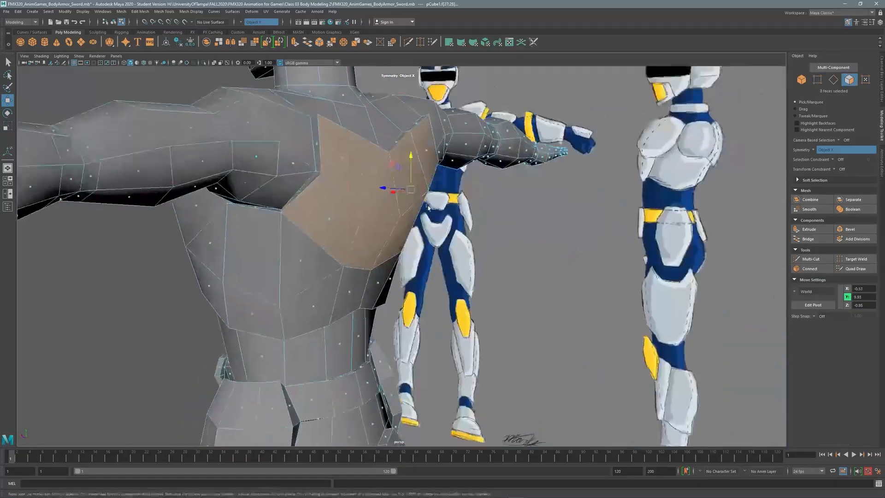
pyautogui.keyDown('shift'); pyautogui.moveTo(428, 207); pyautogui.dragTo(165, 369, button='right'); pyautogui.keyUp('shift')
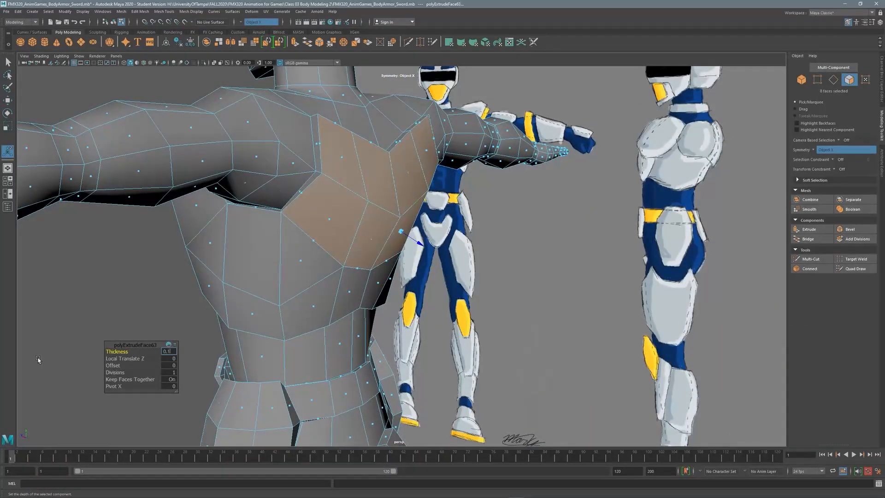
pyautogui.press('Return')
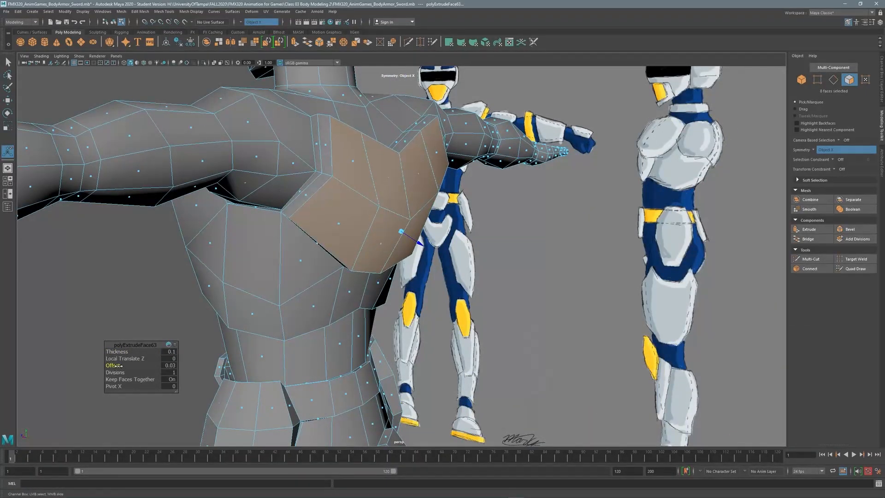
pyautogui.keyDown('alt'); pyautogui.moveTo(185, 300); pyautogui.dragTo(256, 221); pyautogui.keyUp('alt')
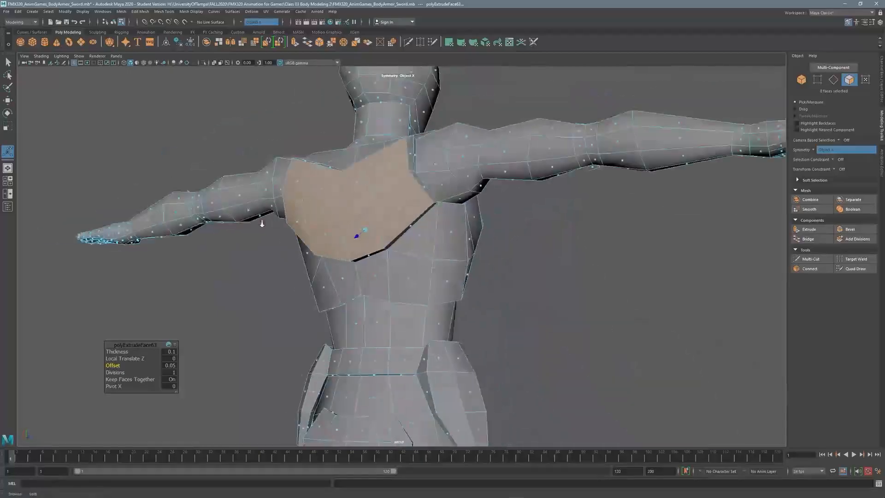
pyautogui.scroll(-2, 366, 221)
pyautogui.keyDown('alt'); pyautogui.moveTo(366, 222); pyautogui.dragTo(323, 239); pyautogui.keyUp('alt')
pyautogui.scroll(2, 391, 252)
pyautogui.click(817, 79)
pyautogui.scroll(-3, 392, 251)
# Nudge the chest and shoulder plate rim vertices into place with the Move tool.
pyautogui.click(421, 263)
pyautogui.press('w')
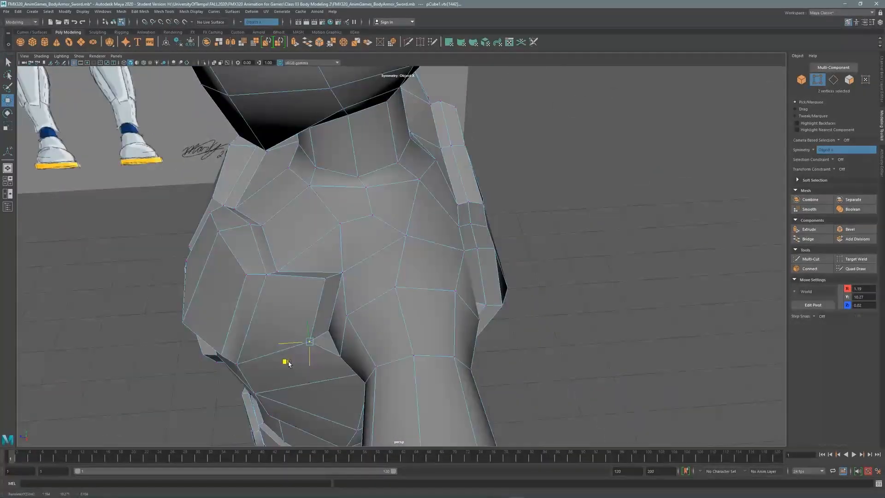
pyautogui.click(332, 253)
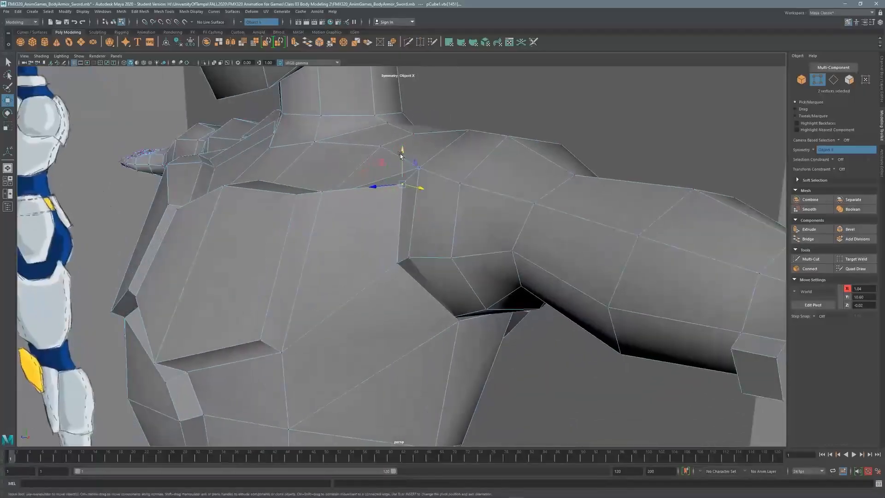
pyautogui.moveTo(401, 154); pyautogui.dragTo(369, 210)
pyautogui.click(425, 158)
pyautogui.moveTo(358, 334); pyautogui.dragTo(366, 320)
pyautogui.keyDown('alt'); pyautogui.moveTo(366, 320); pyautogui.dragTo(351, 237); pyautogui.keyUp('alt')
pyautogui.moveTo(336, 184); pyautogui.dragTo(317, 195)
# Lower a vertex under the arm and push a chest rim vertex slightly back.
pyautogui.click(406, 219)
pyautogui.keyDown('alt'); pyautogui.moveTo(406, 219); pyautogui.dragTo(404, 189); pyautogui.keyUp('alt')
pyautogui.moveTo(404, 199); pyautogui.dragTo(429, 231)
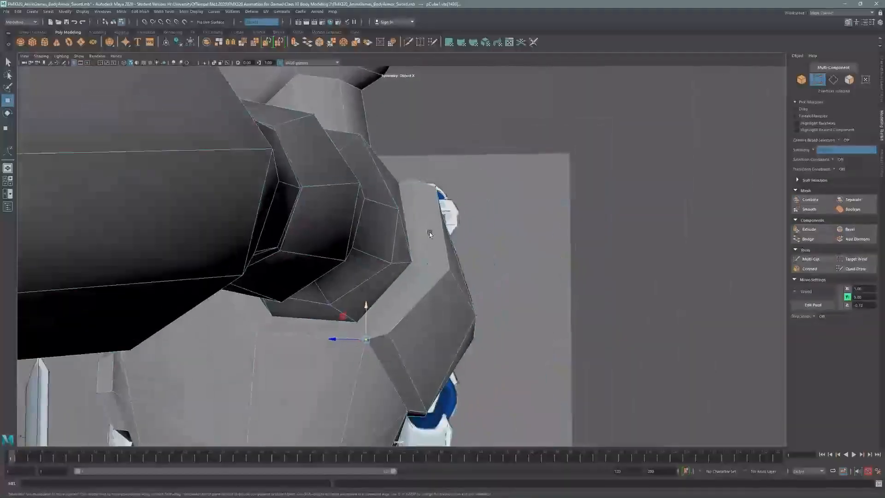
pyautogui.click(428, 263)
pyautogui.moveTo(402, 264); pyautogui.dragTo(406, 264)
# Orbit and zoom out to frame the whole figure from the front.
pyautogui.keyDown('alt'); pyautogui.moveTo(407, 264); pyautogui.dragTo(340, 180, button='right'); pyautogui.keyUp('alt')
pyautogui.keyDown('alt'); pyautogui.moveTo(339, 180); pyautogui.dragTo(392, 207); pyautogui.keyUp('alt')
pyautogui.keyDown('alt'); pyautogui.moveTo(392, 208); pyautogui.dragTo(292, 205, button='right'); pyautogui.keyUp('alt')
pyautogui.keyDown('alt'); pyautogui.moveTo(292, 205); pyautogui.dragTo(362, 184, button='middle'); pyautogui.keyUp('alt')
pyautogui.keyDown('alt'); pyautogui.moveTo(363, 184); pyautogui.dragTo(356, 204); pyautogui.keyUp('alt')
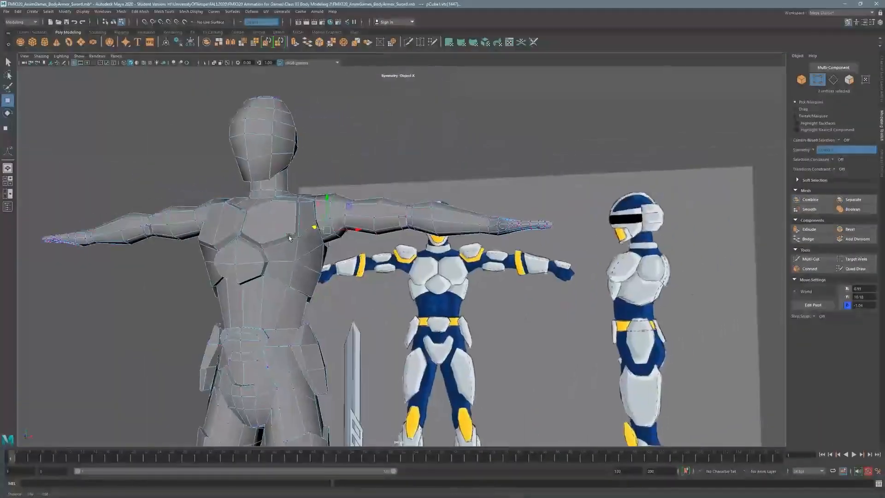
pyautogui.keyDown('alt'); pyautogui.moveTo(356, 205); pyautogui.dragTo(307, 184, button='middle'); pyautogui.keyUp('alt')
pyautogui.keyDown('alt'); pyautogui.moveTo(307, 183); pyautogui.dragTo(276, 175, button='right'); pyautogui.keyUp('alt')
pyautogui.keyDown('alt'); pyautogui.moveTo(276, 175); pyautogui.dragTo(323, 184); pyautogui.keyUp('alt')
# Save the scene with File > Save Scene.
pyautogui.click(6, 11)
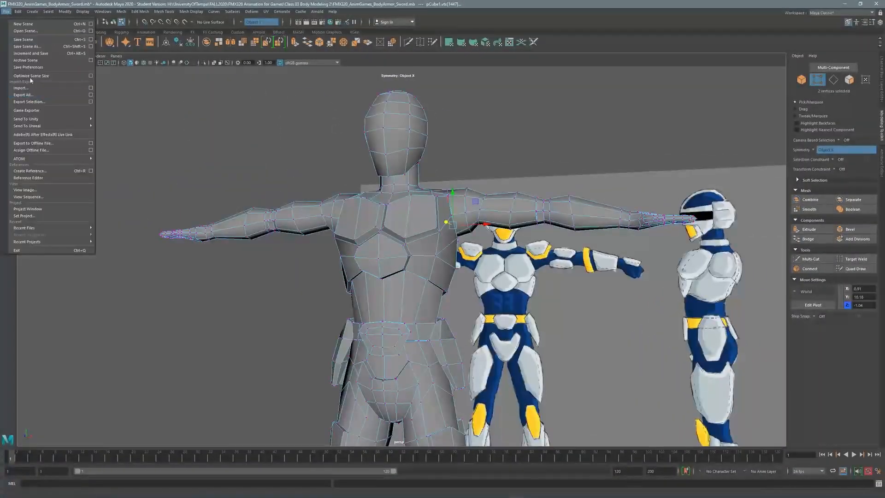
pyautogui.click(28, 46)
pyautogui.click(427, 258)
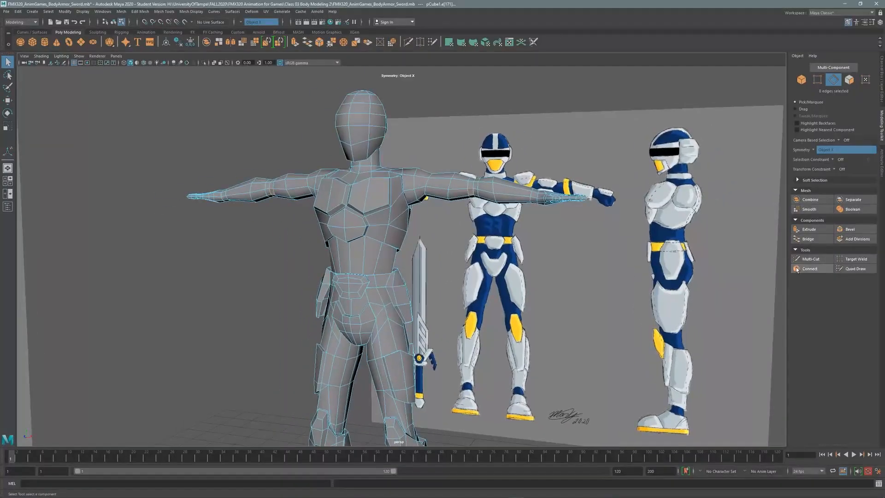
# Briefly try cutting new edges, then select side chest vertices in the four-view layout.
pyautogui.click(796, 269)
pyautogui.press('space')
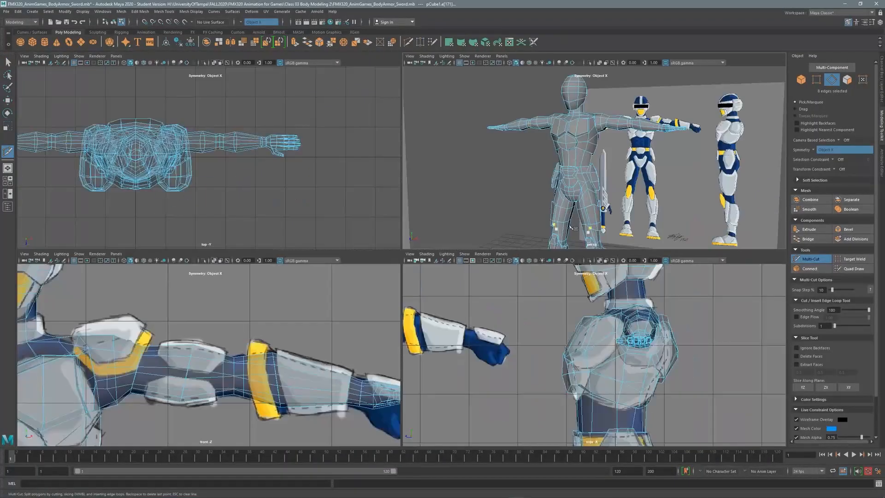
pyautogui.press('space')
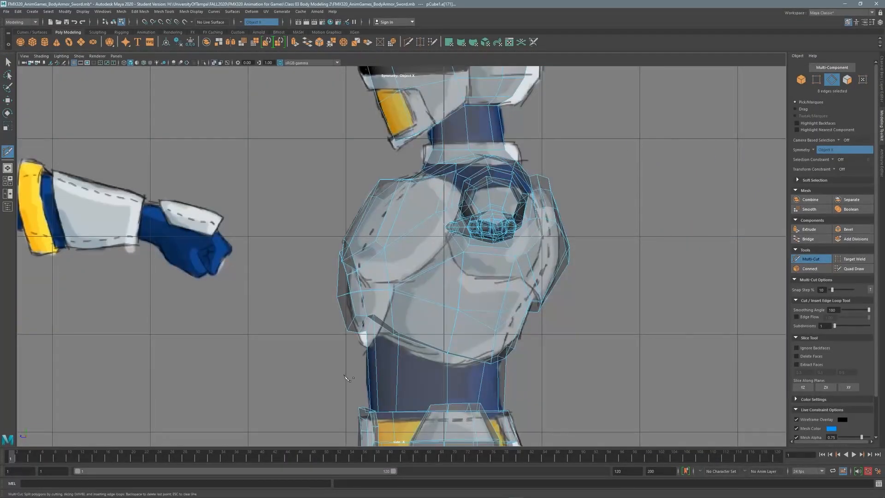
pyautogui.press('q')
pyautogui.press('space')
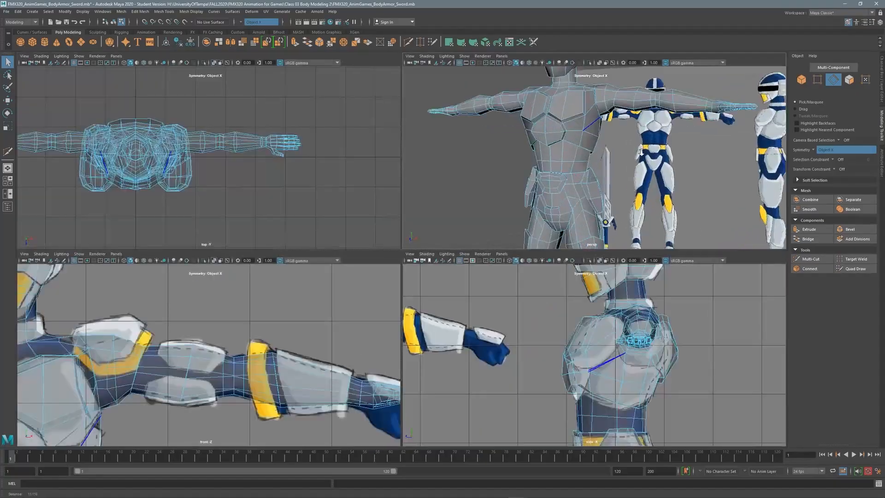
pyautogui.scroll(5, 505, 199)
pyautogui.click(515, 148)
pyautogui.press('w')
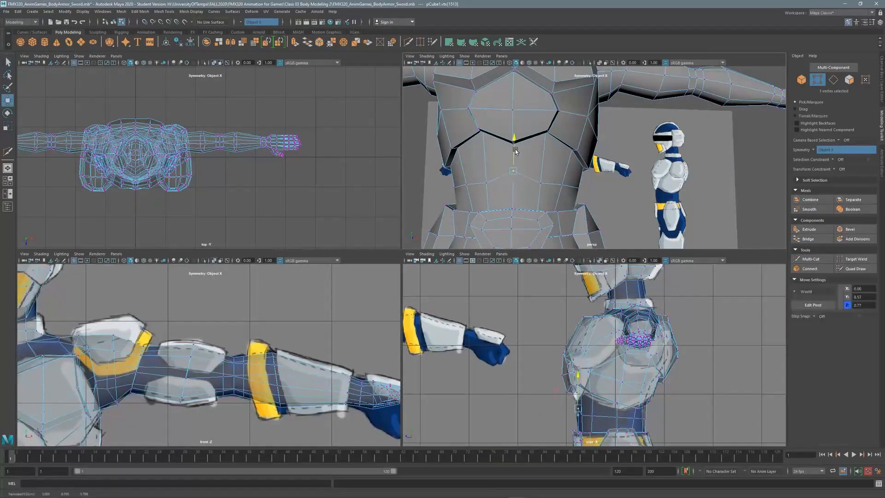
pyautogui.click(571, 178)
pyautogui.scroll(-5, 571, 179)
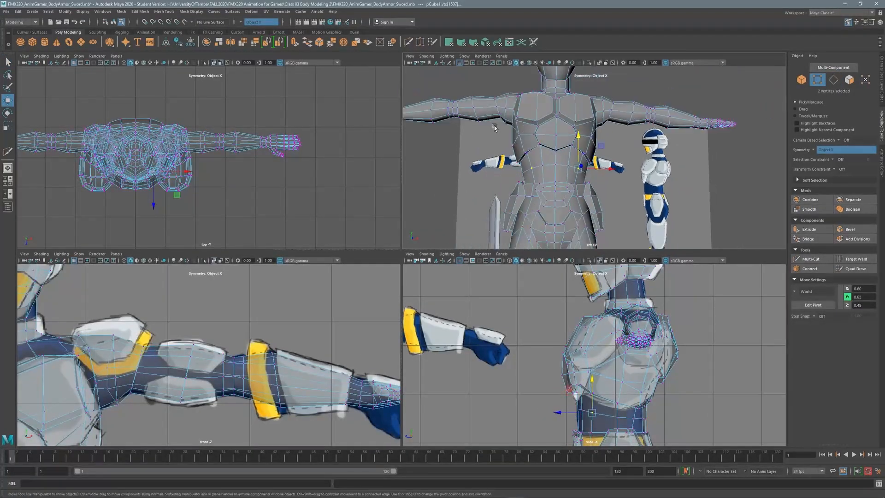
pyautogui.keyDown('alt'); pyautogui.moveTo(572, 180); pyautogui.dragTo(569, 184); pyautogui.keyUp('alt')
pyautogui.press('space')
pyautogui.press('space')
pyautogui.press('space')
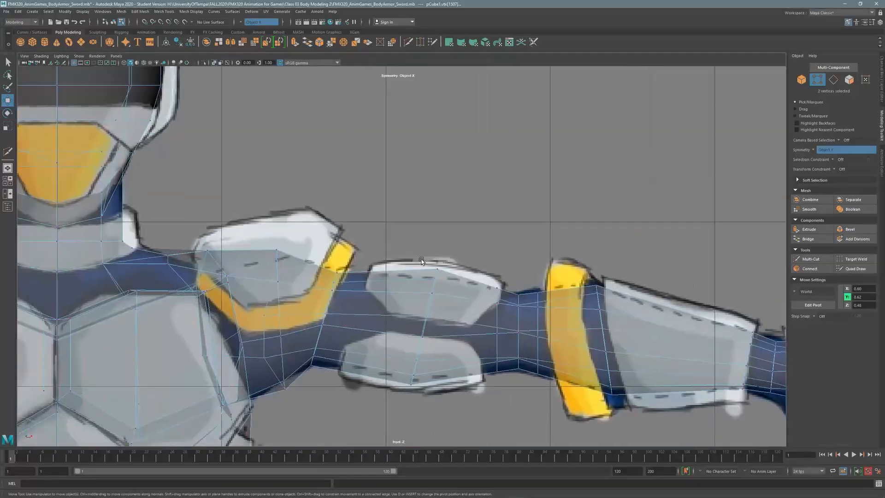
pyautogui.scroll(3, 461, 181)
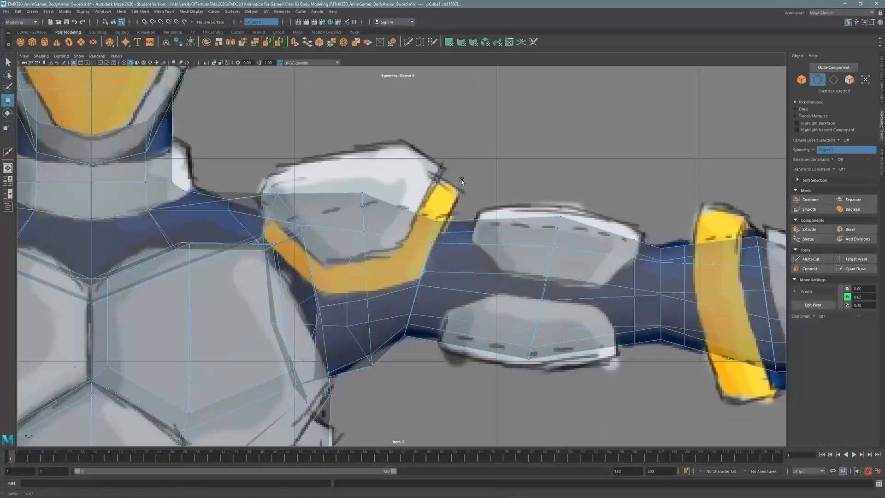
# Scale the upper-arm edge loop slightly and bevel it at Fraction 0.6.
pyautogui.click(833, 80)
pyautogui.press('r')
pyautogui.moveTo(381, 280); pyautogui.dragTo(378, 280)
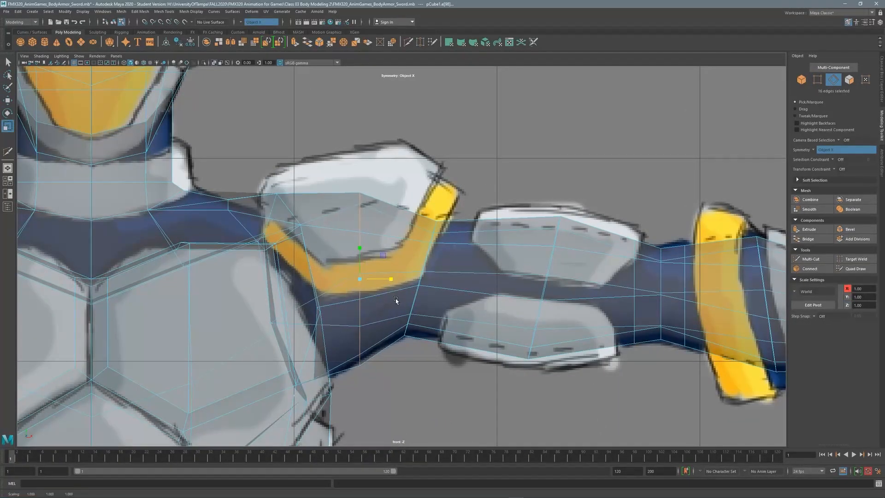
pyautogui.press('e')
pyautogui.press('r')
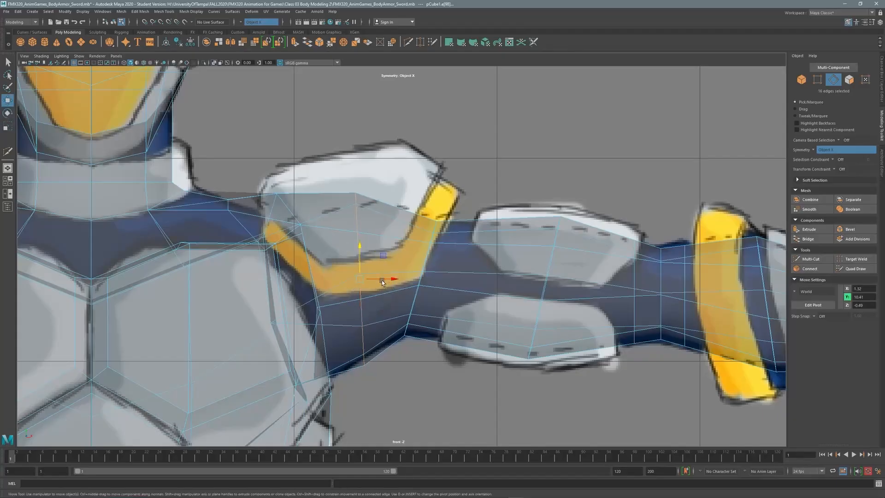
pyautogui.moveTo(364, 252); pyautogui.dragTo(364, 249)
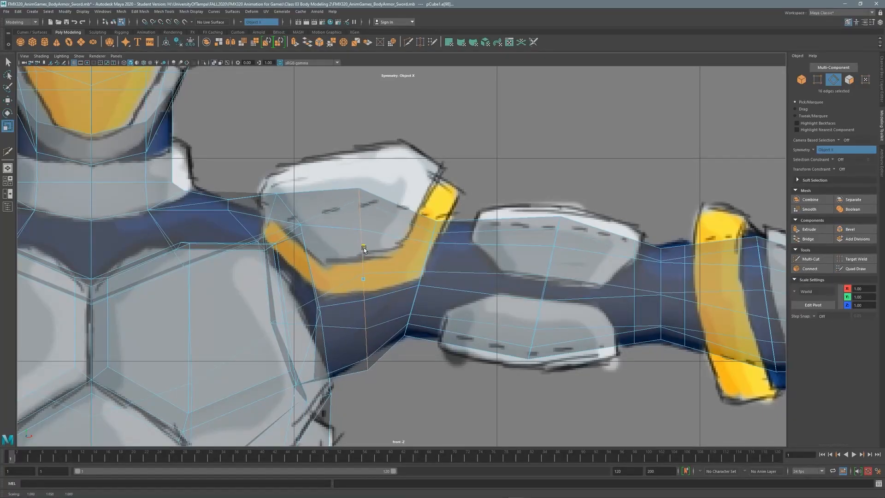
pyautogui.click(855, 230)
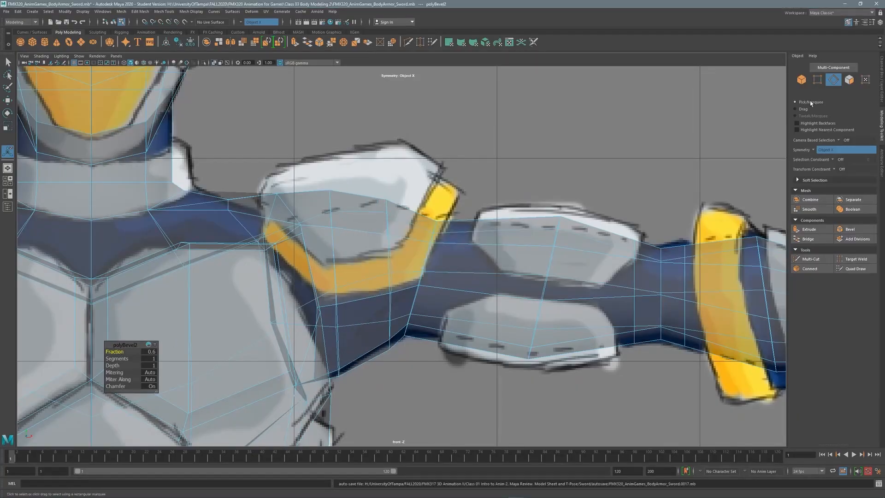
pyautogui.press('q')
pyautogui.press('F9')
# Drag the new upper-arm vertices up so the pad top and yellow band follow the reference.
pyautogui.press('w')
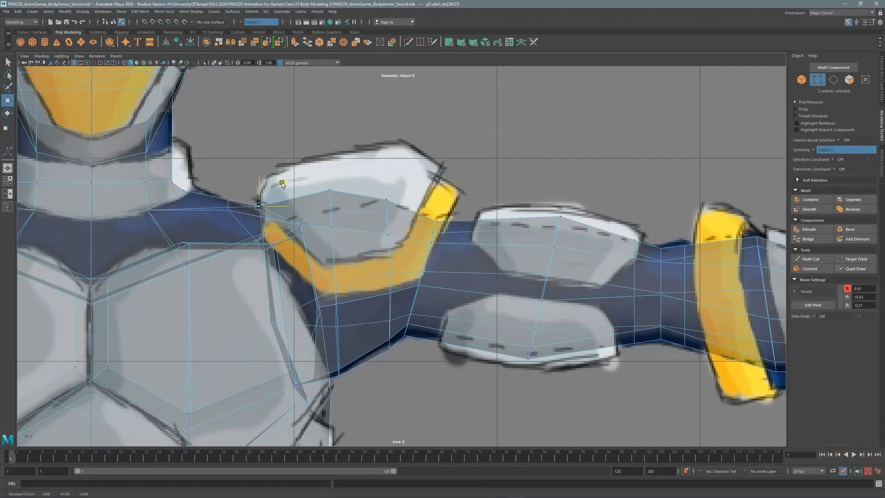
pyautogui.moveTo(325, 225); pyautogui.dragTo(333, 167)
pyautogui.moveTo(314, 199); pyautogui.dragTo(314, 199)
pyautogui.moveTo(297, 157); pyautogui.dragTo(299, 158)
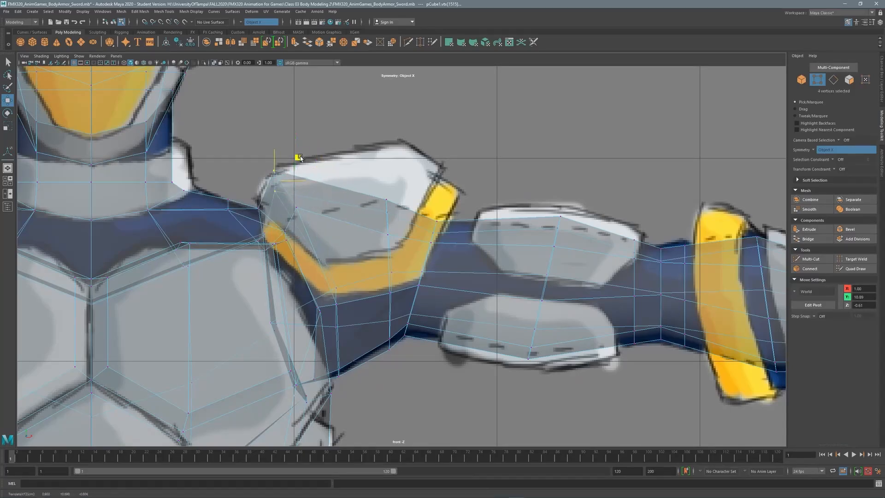
pyautogui.keyDown('shift'); pyautogui.moveTo(408, 258); pyautogui.dragTo(408, 257); pyautogui.keyUp('shift')
pyautogui.moveTo(410, 197); pyautogui.dragTo(334, 189)
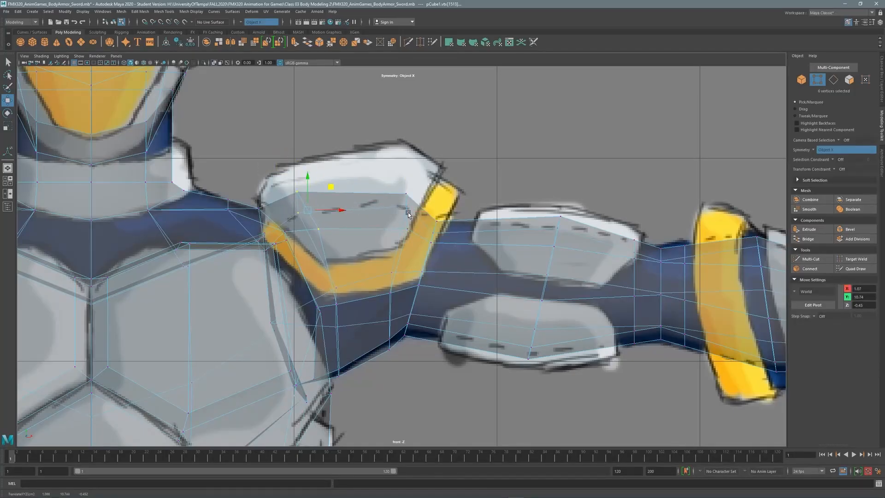
pyautogui.moveTo(432, 192); pyautogui.dragTo(432, 189)
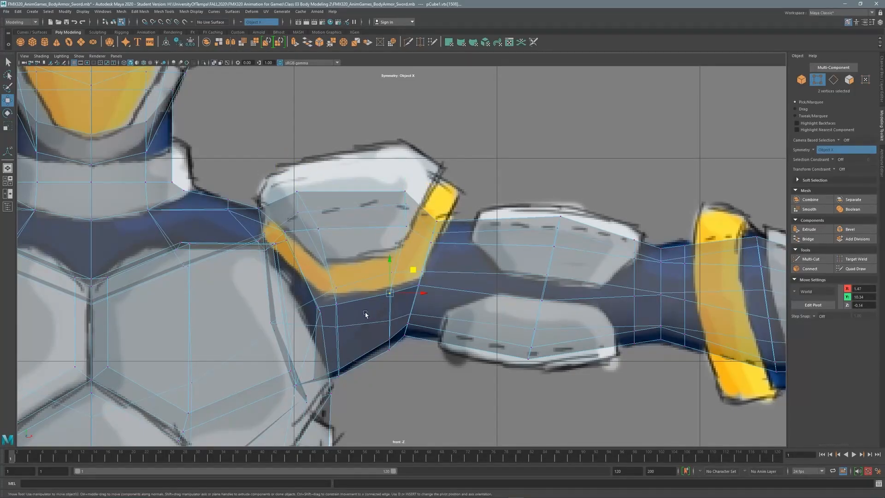
pyautogui.moveTo(390, 270); pyautogui.dragTo(391, 267)
pyautogui.moveTo(338, 285); pyautogui.dragTo(337, 268)
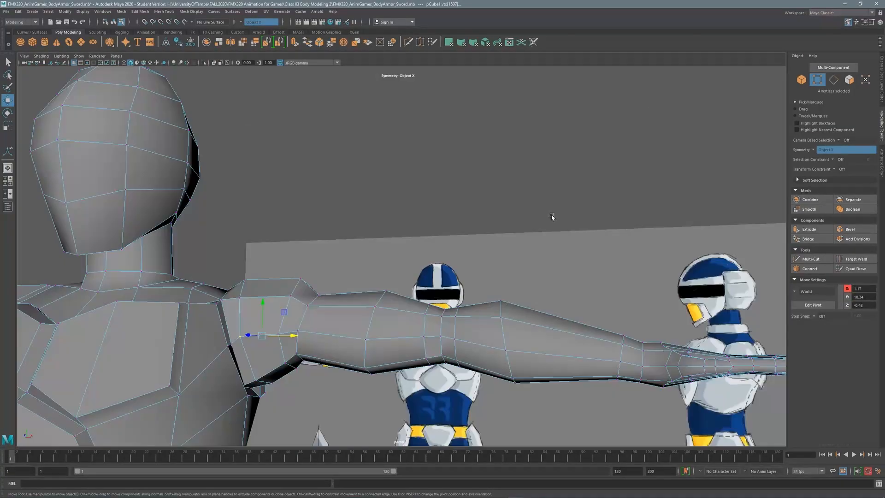
pyautogui.keyDown('alt'); pyautogui.moveTo(549, 217); pyautogui.dragTo(461, 226); pyautogui.keyUp('alt')
pyautogui.scroll(3, 374, 231)
# Cut new edges with Multi-Cut into the upper arm near the shoulder.
pyautogui.keyDown('alt'); pyautogui.moveTo(375, 231); pyautogui.dragTo(319, 281); pyautogui.keyUp('alt')
pyautogui.hotkey('ctrl', 'shift', 'x')
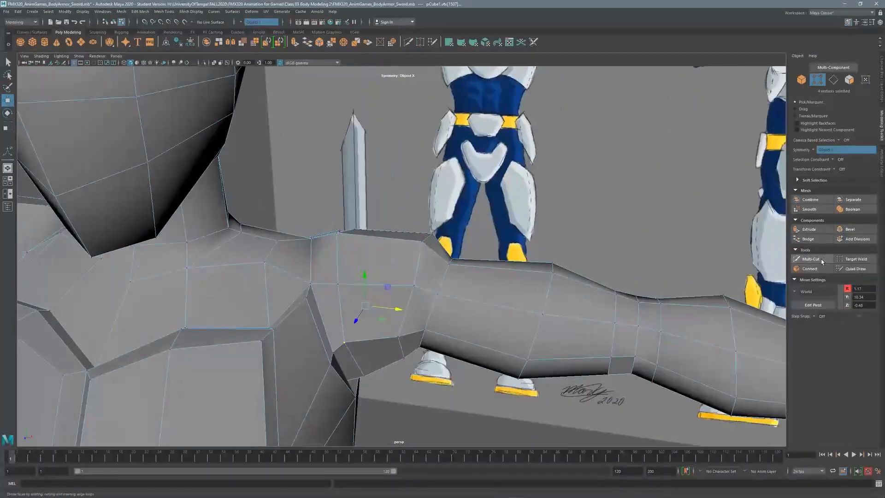
pyautogui.press('q')
pyautogui.scroll(-3, 404, 232)
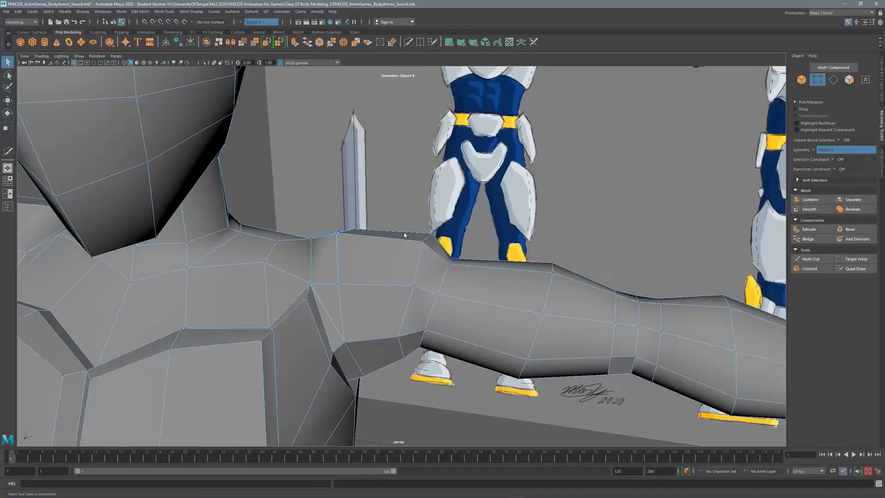
pyautogui.keyDown('alt'); pyautogui.moveTo(404, 232); pyautogui.dragTo(383, 261); pyautogui.keyUp('alt')
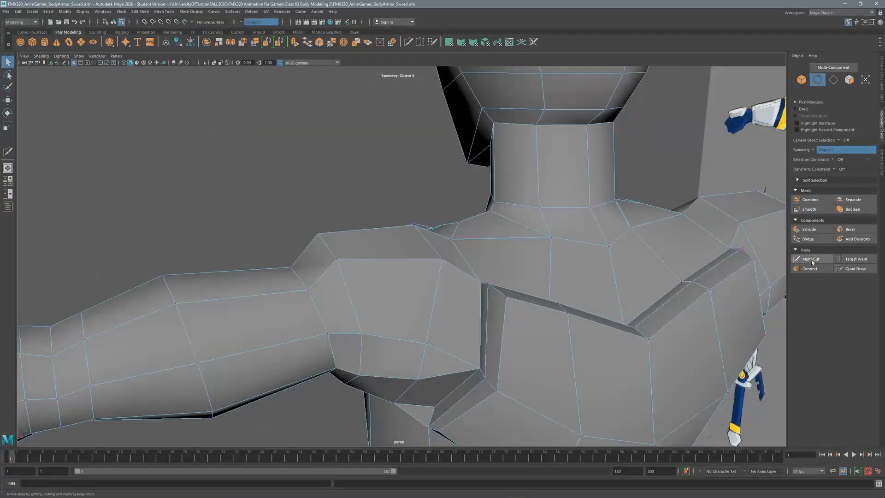
pyautogui.click(811, 259)
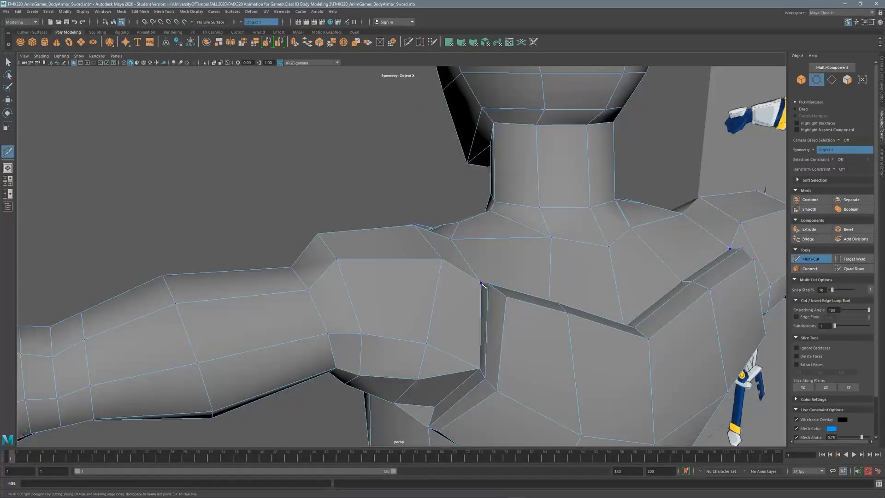
pyautogui.press('q')
# Slice further edges across the upper arm and under the shoulder near the armpit.
pyautogui.keyDown('alt'); pyautogui.moveTo(406, 222); pyautogui.dragTo(407, 241); pyautogui.keyUp('alt')
pyautogui.scroll(-5, 406, 230)
pyautogui.scroll(5, 406, 230)
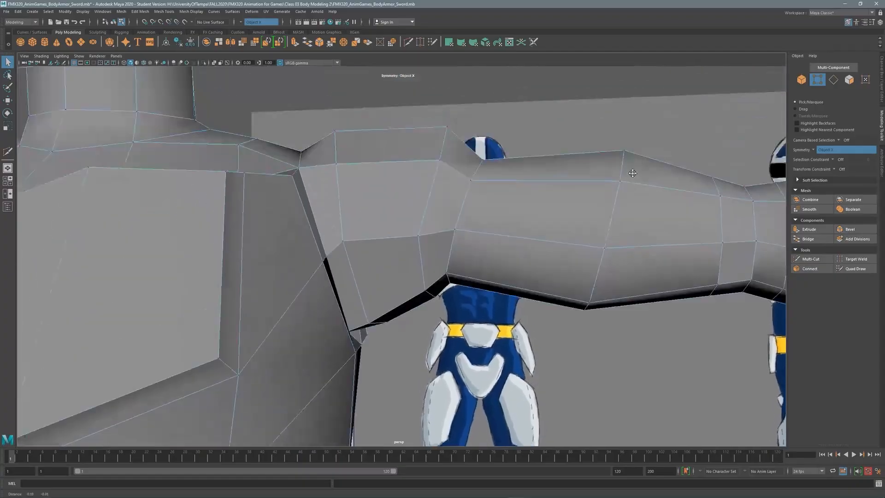
pyautogui.click(811, 259)
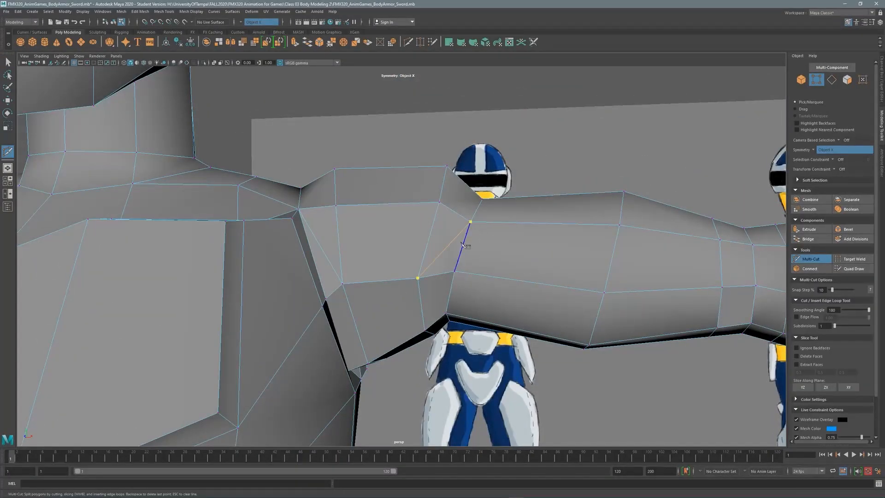
pyautogui.press('q')
pyautogui.moveTo(463, 245)
pyautogui.keyDown('alt'); pyautogui.mouseDown()
pyautogui.moveTo(444, 187)
pyautogui.moveTo(389, 226)
pyautogui.mouseUp(); pyautogui.keyUp('alt')
pyautogui.click(811, 258)
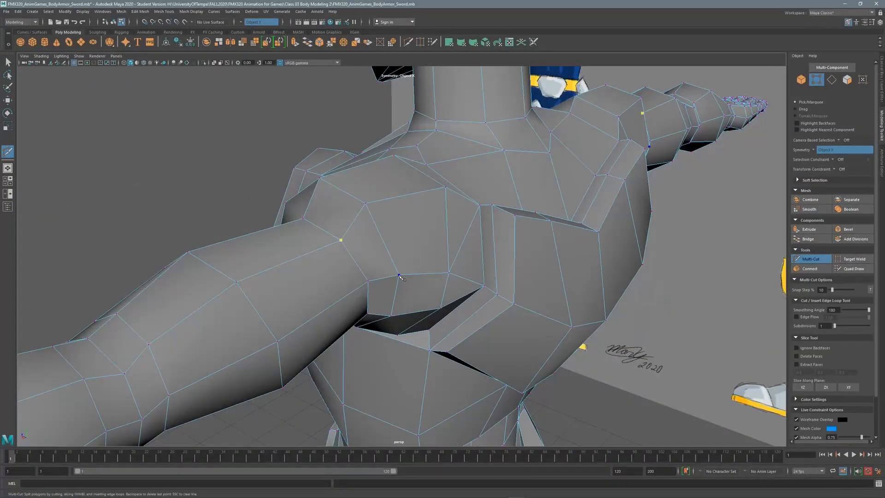
pyautogui.press('q')
pyautogui.keyDown('alt'); pyautogui.moveTo(374, 196); pyautogui.dragTo(507, 192); pyautogui.keyUp('alt')
pyautogui.press('F11')
# Select the faces on top of the shoulder for the pad.
pyautogui.click(291, 291)
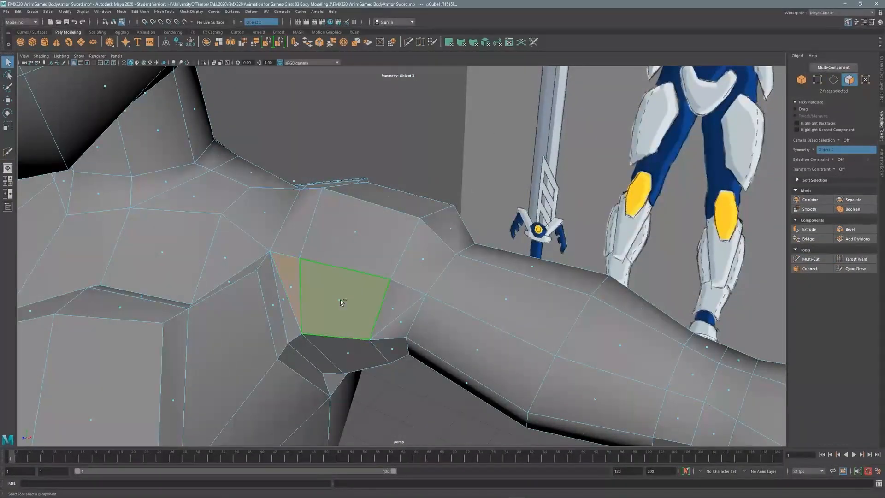
pyautogui.keyDown('shift'); pyautogui.click(401, 295); pyautogui.keyUp('shift')
pyautogui.keyDown('shift'); pyautogui.click(361, 238); pyautogui.keyUp('shift')
pyautogui.keyDown('shift'); pyautogui.click(444, 232); pyautogui.keyUp('shift')
pyautogui.keyDown('alt'); pyautogui.moveTo(445, 233); pyautogui.dragTo(390, 239); pyautogui.keyUp('alt')
pyautogui.scroll(-3, 390, 239)
pyautogui.press('space')
pyautogui.press('space')
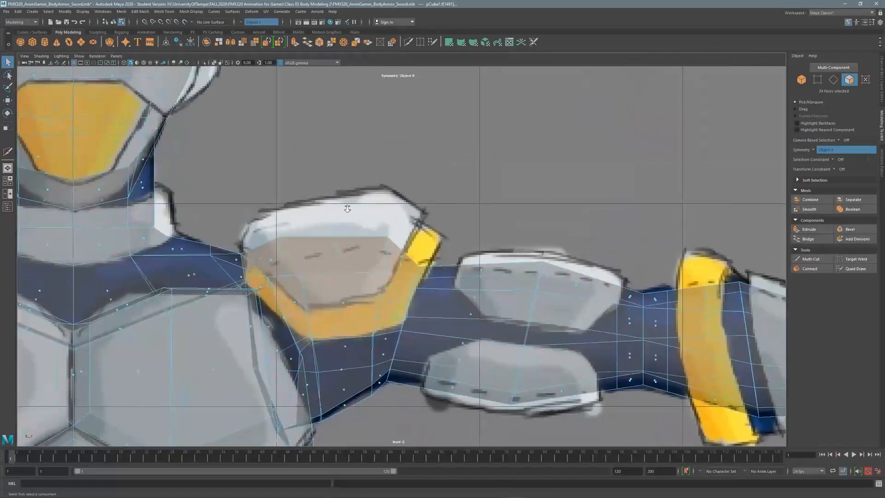
# Extrude the shoulder faces, raise them and widen them sideways against the front reference.
pyautogui.hotkey('ctrl', 'e')
pyautogui.press('w')
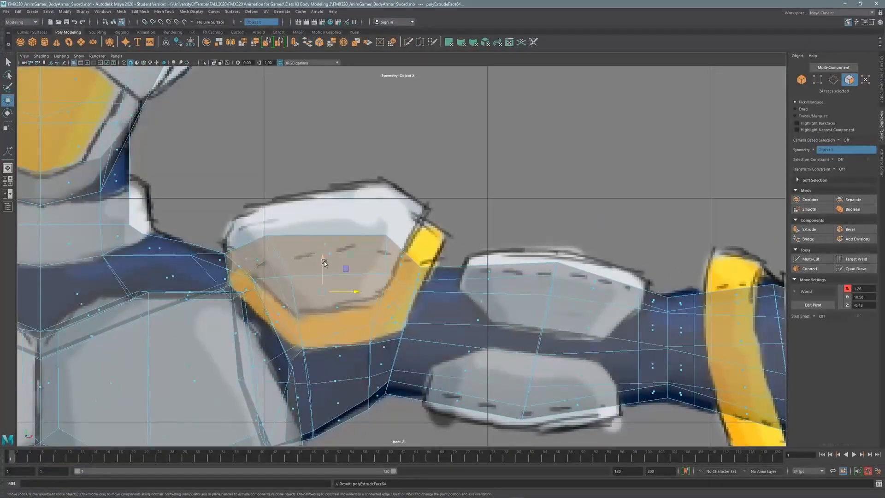
pyautogui.moveTo(324, 258); pyautogui.dragTo(325, 238)
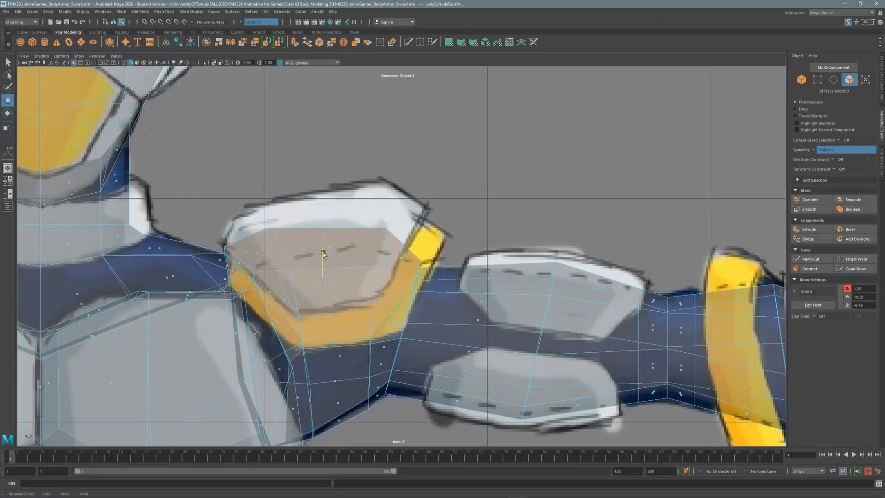
pyautogui.press('r')
pyautogui.moveTo(353, 273); pyautogui.dragTo(369, 279)
pyautogui.press('w')
pyautogui.press('space')
pyautogui.press('space')
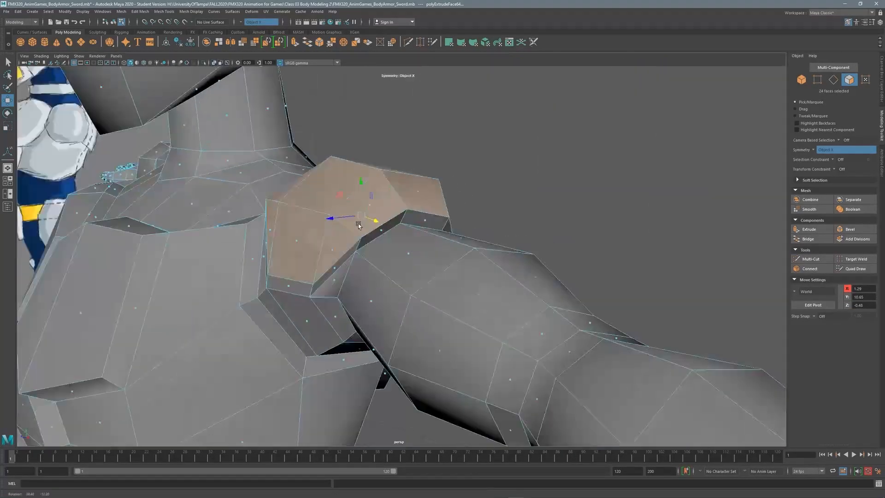
# Extrude the plate twice more, with a 0.08 offset inset and 0.07 thickness.
pyautogui.keyDown('alt'); pyautogui.moveTo(489, 161); pyautogui.dragTo(501, 153); pyautogui.keyUp('alt')
pyautogui.keyDown('shift'); pyautogui.moveTo(501, 153); pyautogui.dragTo(500, 139, button='right'); pyautogui.keyUp('shift')
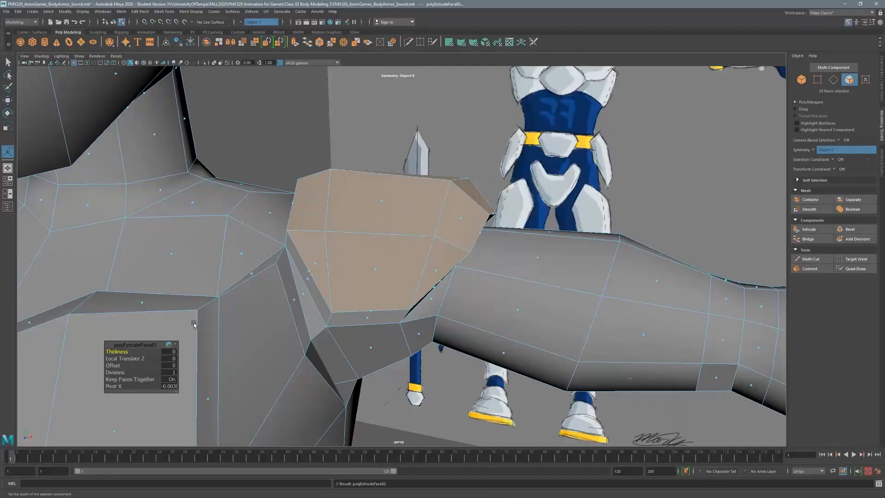
pyautogui.moveTo(116, 368); pyautogui.dragTo(119, 369)
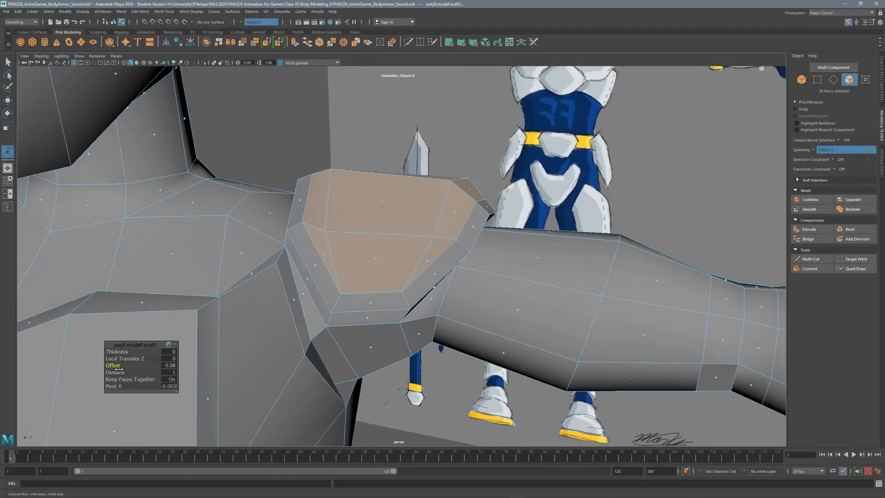
pyautogui.keyDown('shift'); pyautogui.moveTo(544, 182); pyautogui.dragTo(544, 152, button='right'); pyautogui.keyUp('shift')
pyautogui.moveTo(118, 352); pyautogui.dragTo(121, 351)
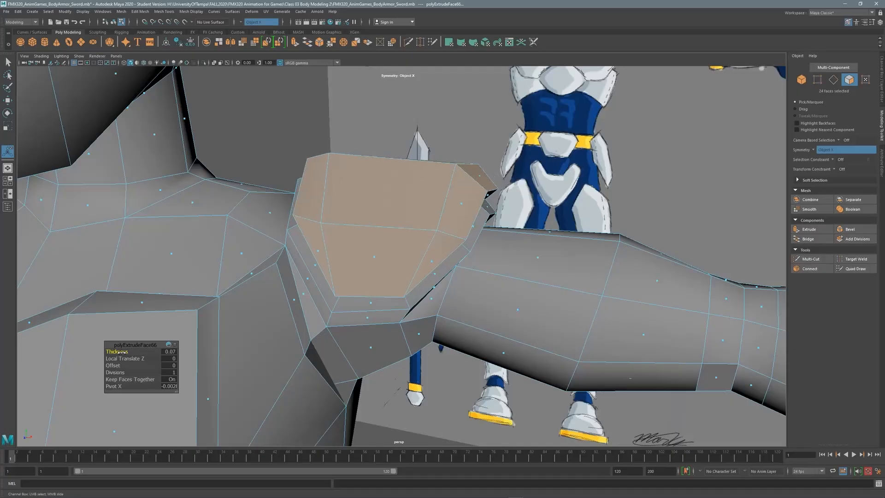
# Select the strip faces beneath the shoulder plate, including the dark strip face.
pyautogui.press('q')
pyautogui.press('F10')
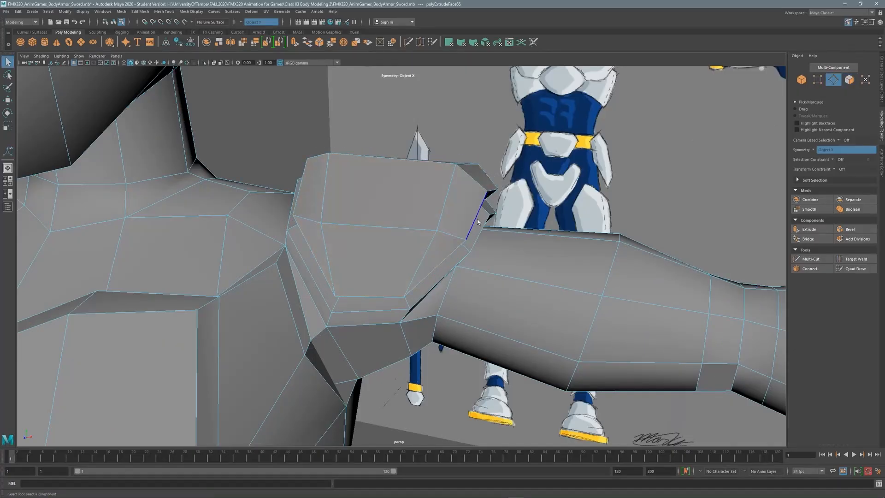
pyautogui.press('space')
pyautogui.press('space')
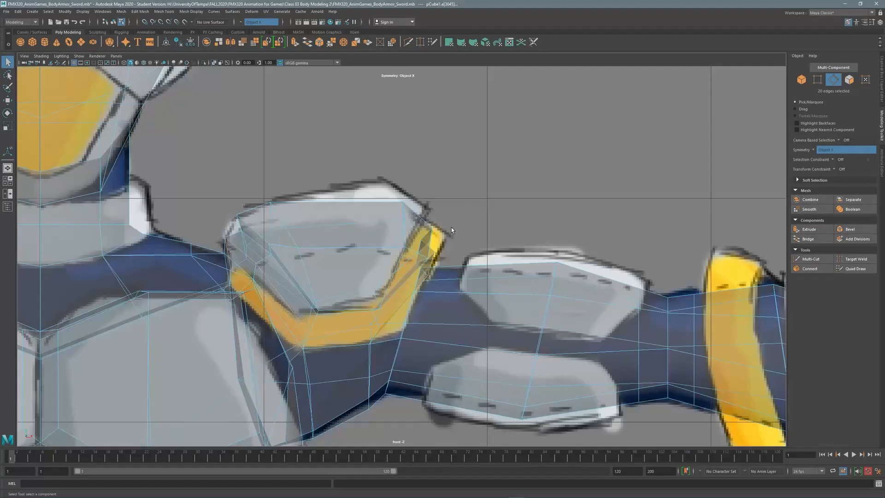
pyautogui.press('r')
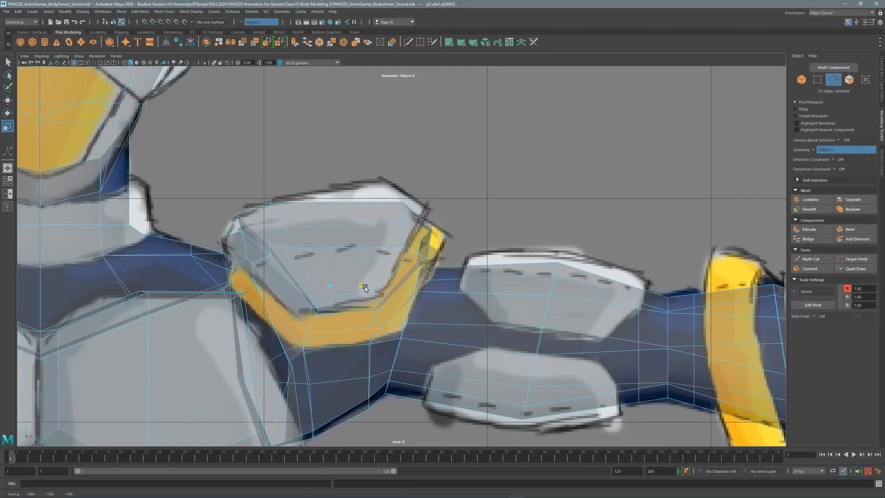
pyautogui.press('space')
pyautogui.keyDown('alt'); pyautogui.moveTo(427, 215); pyautogui.dragTo(405, 217); pyautogui.keyUp('alt')
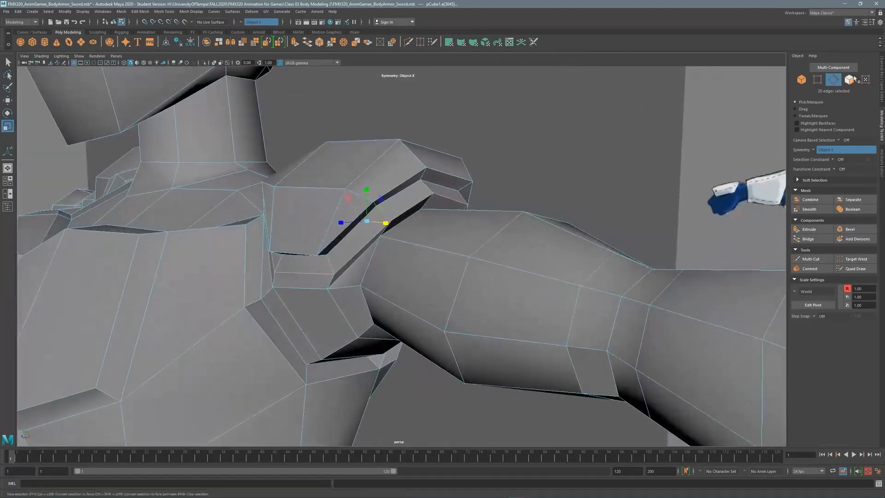
pyautogui.click(851, 79)
pyautogui.click(358, 239)
pyautogui.keyDown('shift'); pyautogui.click(405, 200); pyautogui.keyUp('shift')
pyautogui.keyDown('shift'); pyautogui.click(436, 189); pyautogui.keyUp('shift')
pyautogui.keyDown('shift'); pyautogui.click(427, 180); pyautogui.keyUp('shift')
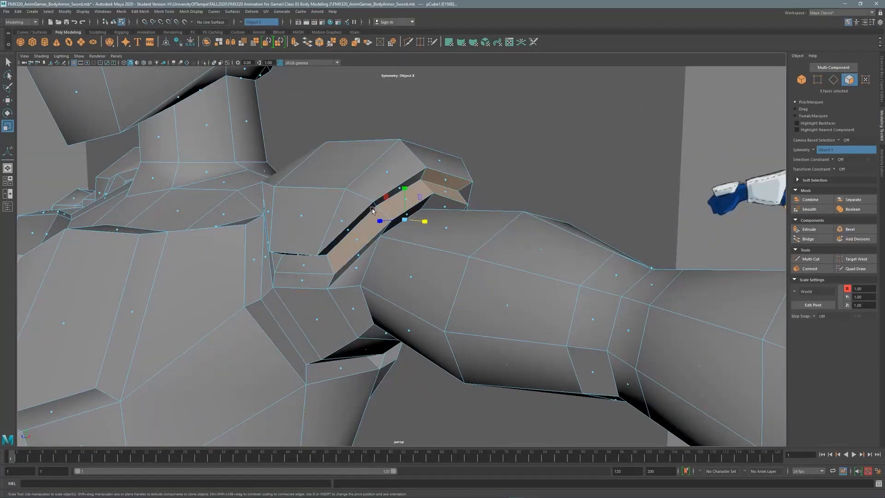
pyautogui.keyDown('shift'); pyautogui.click(372, 210); pyautogui.keyUp('shift')
# Add two shoulder face loops and the shoulder plate's top faces to the selection.
pyautogui.click(512, 152)
pyautogui.keyDown('alt'); pyautogui.moveTo(511, 161); pyautogui.dragTo(399, 184); pyautogui.keyUp('alt')
pyautogui.click(371, 188)
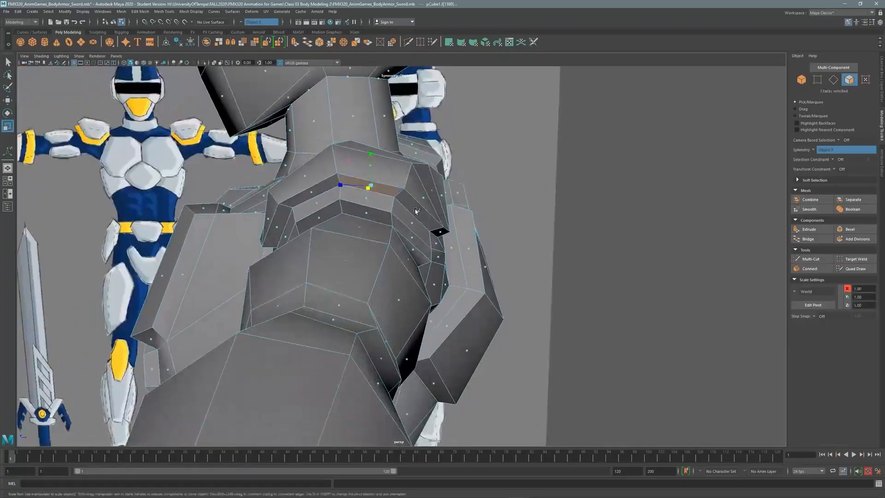
pyautogui.keyDown('shift'); pyautogui.doubleClick(411, 200); pyautogui.keyUp('shift')
pyautogui.keyDown('shift'); pyautogui.click(365, 199); pyautogui.keyUp('shift')
pyautogui.keyDown('shift'); pyautogui.doubleClick(405, 216); pyautogui.keyUp('shift')
pyautogui.keyDown('alt'); pyautogui.moveTo(471, 184); pyautogui.dragTo(346, 170); pyautogui.keyUp('alt')
pyautogui.keyDown('shift'); pyautogui.click(397, 189); pyautogui.keyUp('shift')
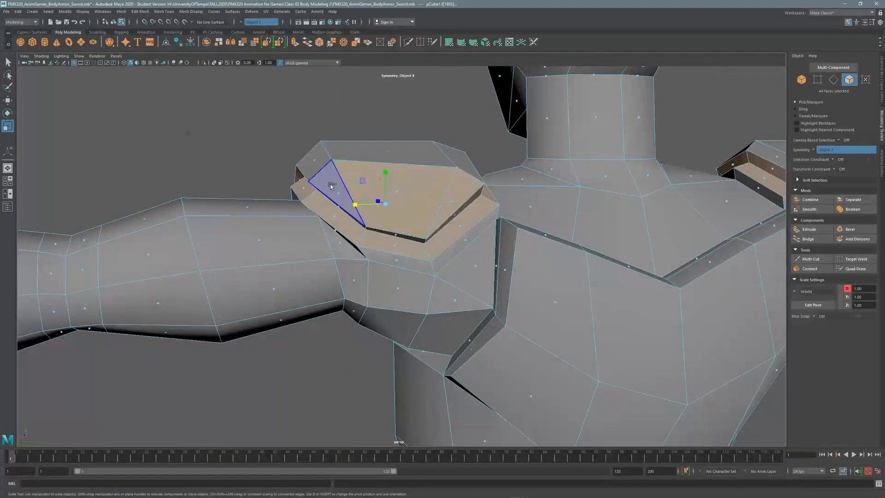
pyautogui.keyDown('shift'); pyautogui.click(330, 184); pyautogui.keyUp('shift')
pyautogui.keyDown('shift'); pyautogui.click(383, 150); pyautogui.keyUp('shift')
pyautogui.keyDown('shift'); pyautogui.click(454, 164); pyautogui.keyUp('shift')
# Add the shoulder plate's front faces to the selection.
pyautogui.keyDown('alt'); pyautogui.moveTo(454, 164); pyautogui.dragTo(594, 161); pyautogui.keyUp('alt')
pyautogui.keyDown('shift'); pyautogui.click(341, 189); pyautogui.keyUp('shift')
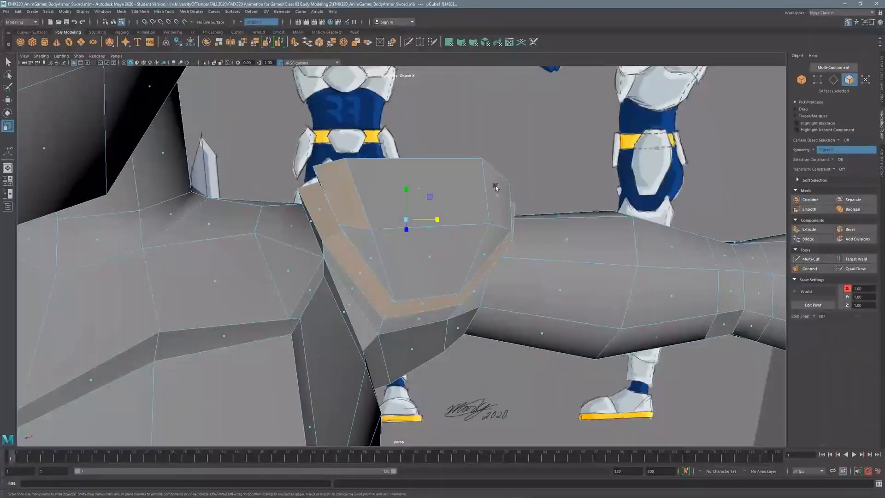
pyautogui.keyDown('shift'); pyautogui.click(496, 188); pyautogui.keyUp('shift')
pyautogui.keyDown('shift'); pyautogui.click(430, 188); pyautogui.keyUp('shift')
pyautogui.keyDown('shift'); pyautogui.click(428, 258); pyautogui.keyUp('shift')
pyautogui.keyDown('shift'); pyautogui.click(370, 257); pyautogui.keyUp('shift')
pyautogui.keyDown('shift'); pyautogui.click(486, 250); pyautogui.keyUp('shift')
pyautogui.keyDown('shift'); pyautogui.click(485, 251); pyautogui.keyUp('shift')
pyautogui.keyDown('alt'); pyautogui.moveTo(486, 250); pyautogui.dragTo(443, 193); pyautogui.keyUp('alt')
# Move the pivot to the plate's inner edge and tilt the plate to match the reference.
pyautogui.press('space')
pyautogui.press('space')
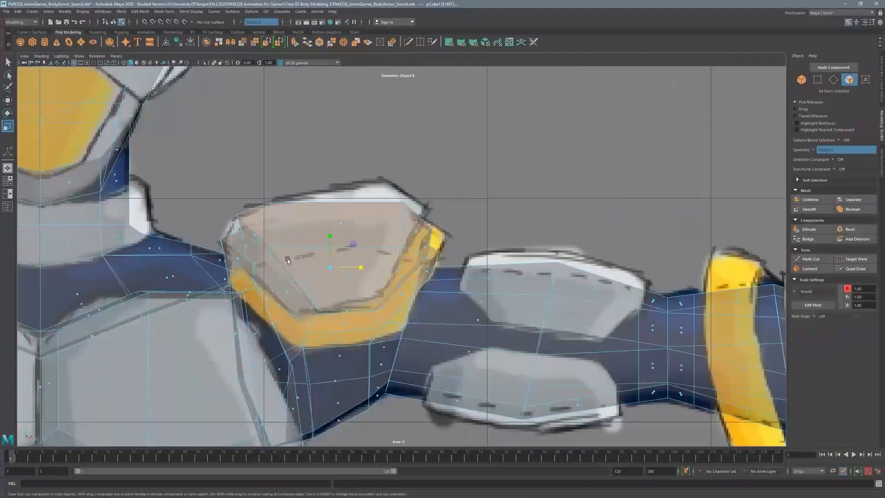
pyautogui.keyDown('alt'); pyautogui.moveTo(375, 236); pyautogui.dragTo(425, 252, button='middle'); pyautogui.keyUp('alt')
pyautogui.press('d')
pyautogui.moveTo(411, 245); pyautogui.dragTo(332, 239)
pyautogui.press('d')
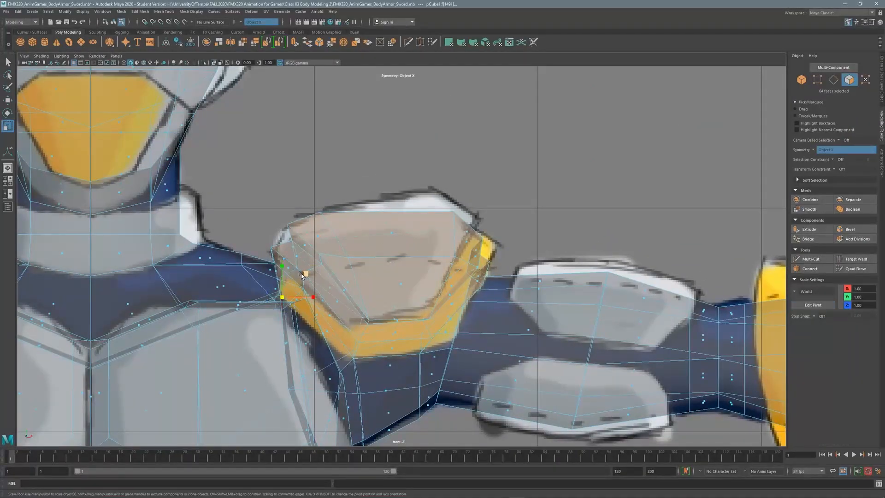
pyautogui.press('e')
pyautogui.moveTo(255, 282); pyautogui.dragTo(257, 285)
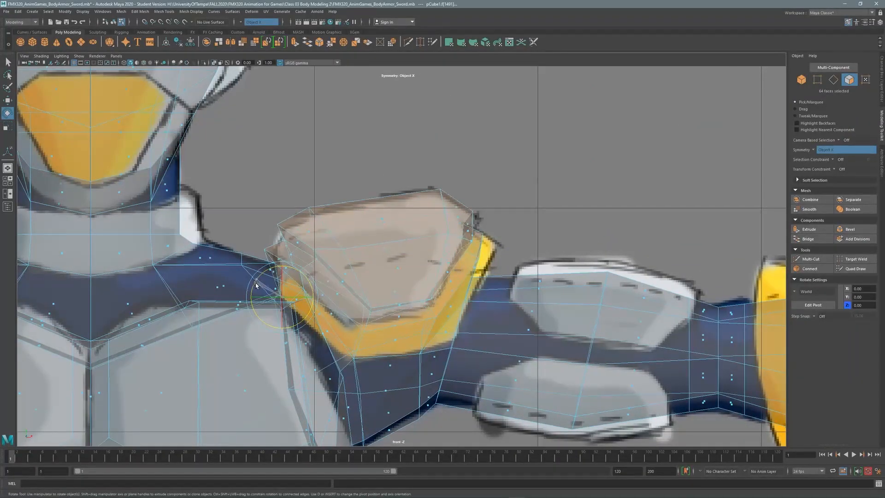
pyautogui.press('q')
# Nudge the shoulder plate's outer corner vertices outward to the right.
pyautogui.press('F9')
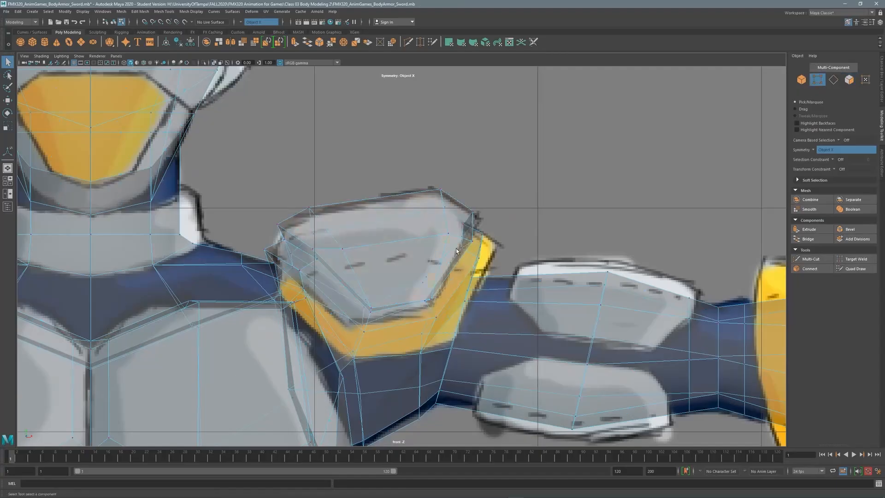
pyautogui.press('w')
pyautogui.moveTo(513, 245); pyautogui.dragTo(525, 245)
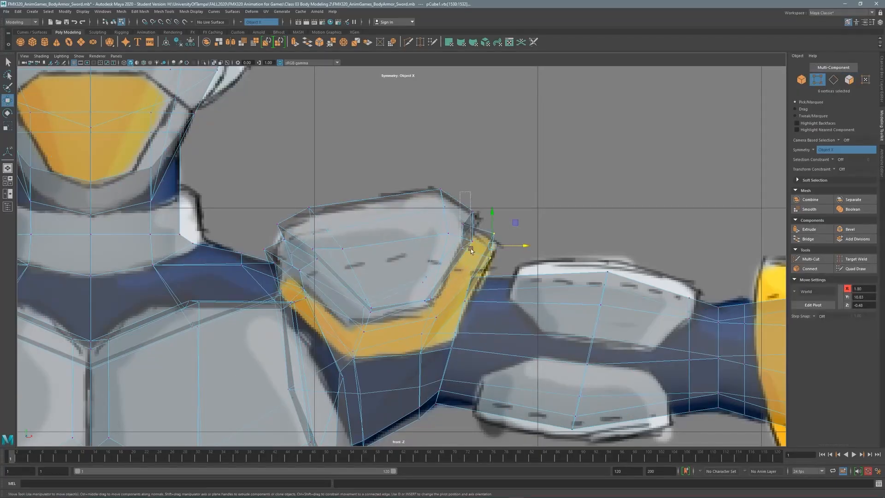
pyautogui.moveTo(482, 191); pyautogui.dragTo(454, 262)
pyautogui.click(539, 202)
pyautogui.press('space')
pyautogui.press('space')
# Raise two pairs of shoulder edges to trace the reference pad outline.
pyautogui.keyDown('alt'); pyautogui.moveTo(604, 140); pyautogui.dragTo(432, 214, button='right'); pyautogui.keyUp('alt')
pyautogui.keyDown('alt'); pyautogui.moveTo(553, 213); pyautogui.dragTo(431, 209); pyautogui.keyUp('alt')
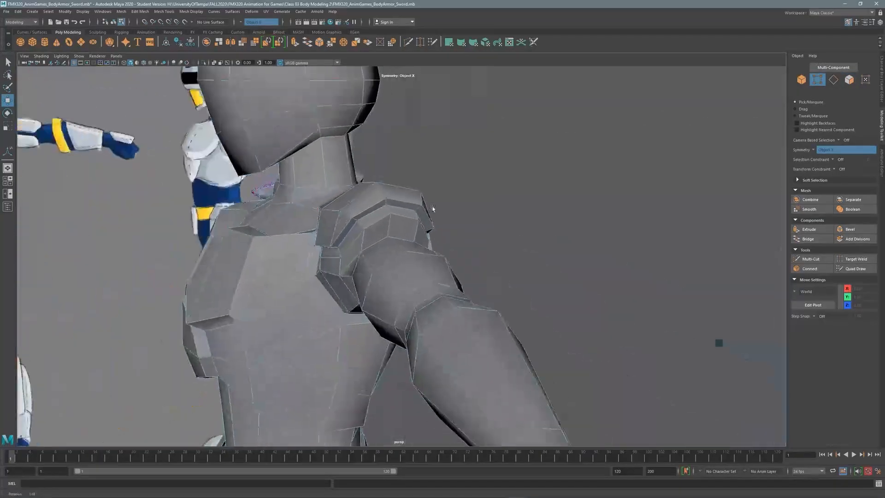
pyautogui.keyDown('alt'); pyautogui.moveTo(431, 210); pyautogui.dragTo(693, 125, button='right'); pyautogui.keyUp('alt')
pyautogui.press('F10')
pyautogui.keyDown('shift'); pyautogui.click(434, 228); pyautogui.keyUp('shift')
pyautogui.moveTo(455, 211); pyautogui.dragTo(494, 199)
pyautogui.moveTo(504, 197)
pyautogui.mouseDown()
pyautogui.moveTo(368, 221)
pyautogui.moveTo(504, 207)
pyautogui.mouseUp()
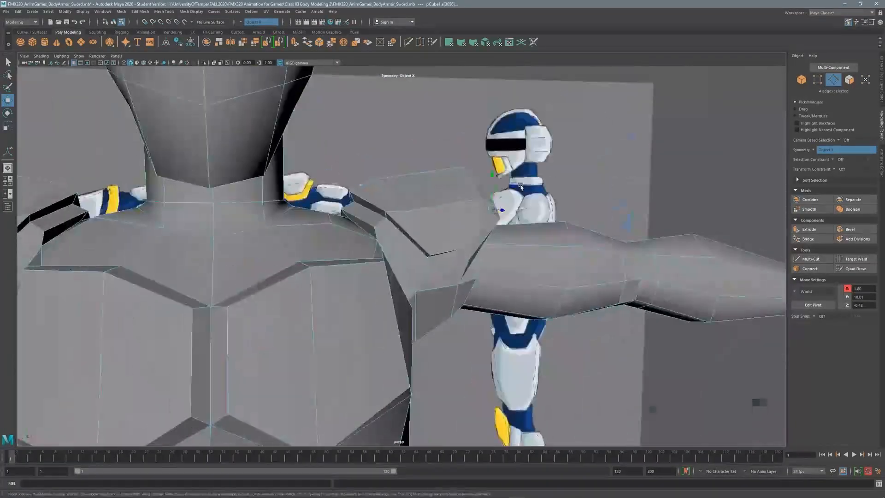
pyautogui.keyDown('alt'); pyautogui.moveTo(504, 208); pyautogui.dragTo(368, 215, button='right'); pyautogui.keyUp('alt')
pyautogui.keyDown('alt'); pyautogui.moveTo(367, 216); pyautogui.dragTo(340, 181, button='middle'); pyautogui.keyUp('alt')
pyautogui.press('space')
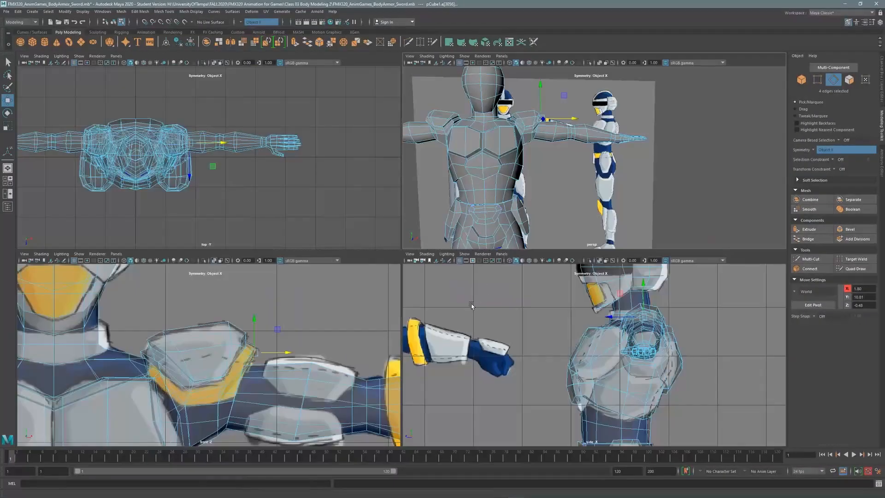
pyautogui.press('space')
pyautogui.keyDown('alt'); pyautogui.moveTo(330, 309); pyautogui.dragTo(397, 201, button='right'); pyautogui.keyUp('alt')
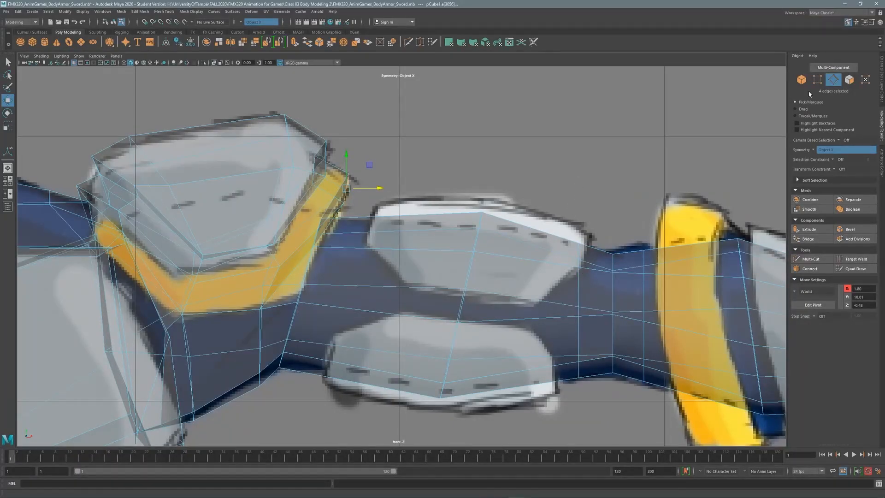
# Turn off X-ray and cut a first edge across the front of the upper arm.
pyautogui.click(810, 258)
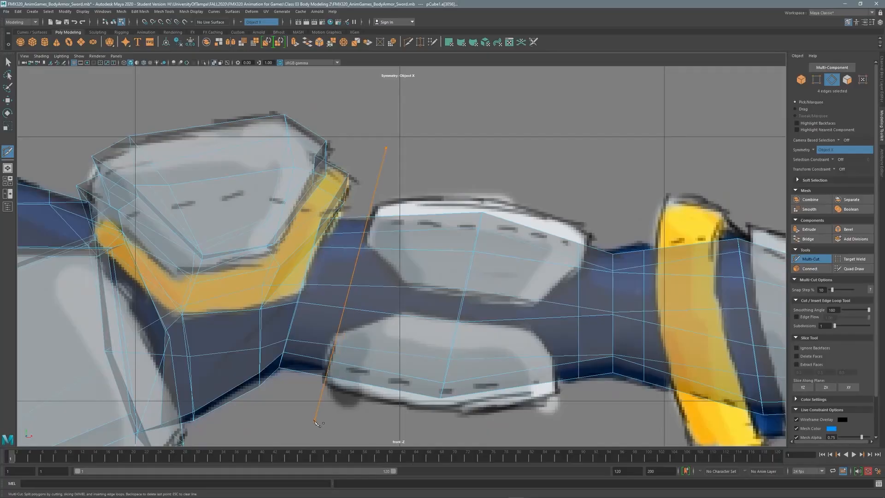
pyautogui.click(428, 258)
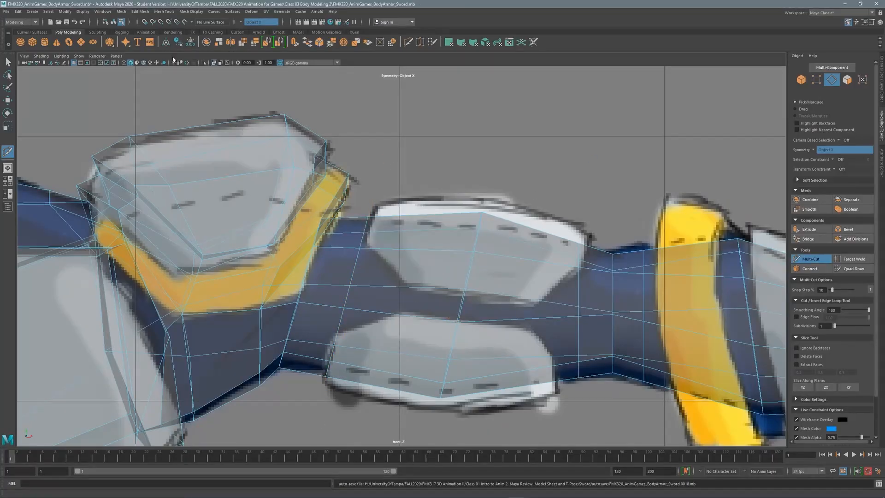
pyautogui.click(214, 62)
pyautogui.click(360, 248)
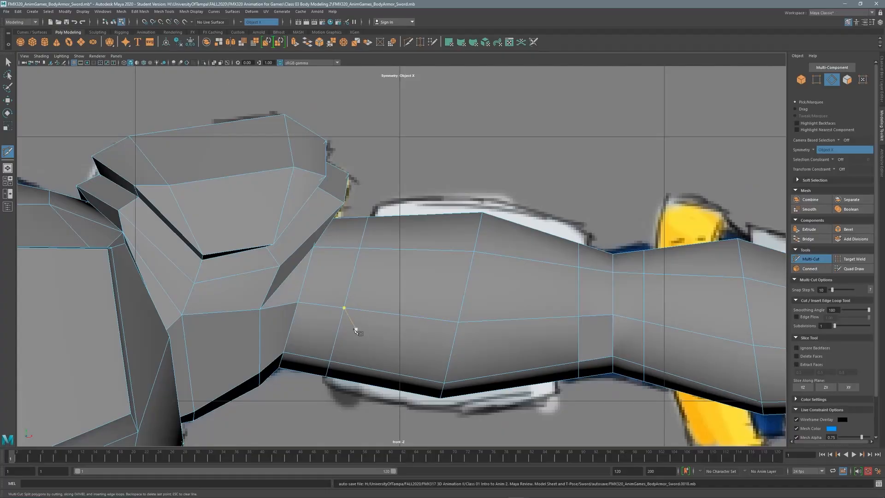
pyautogui.click(350, 286)
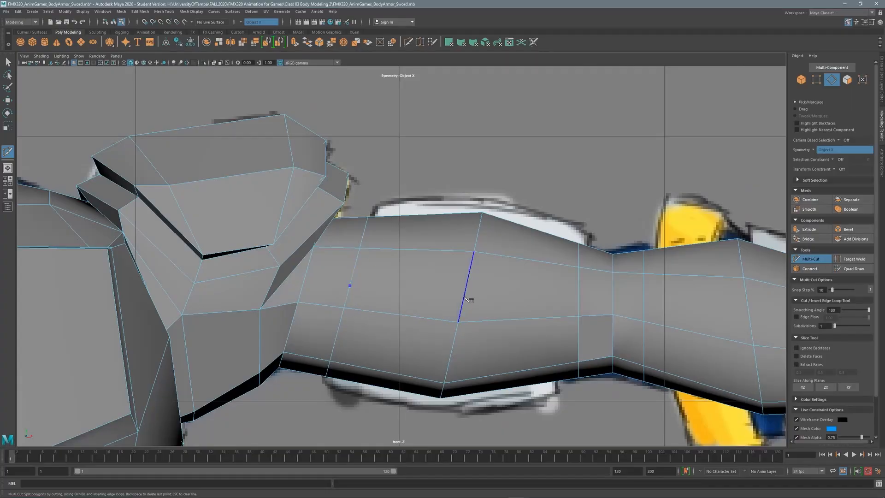
pyautogui.press('q')
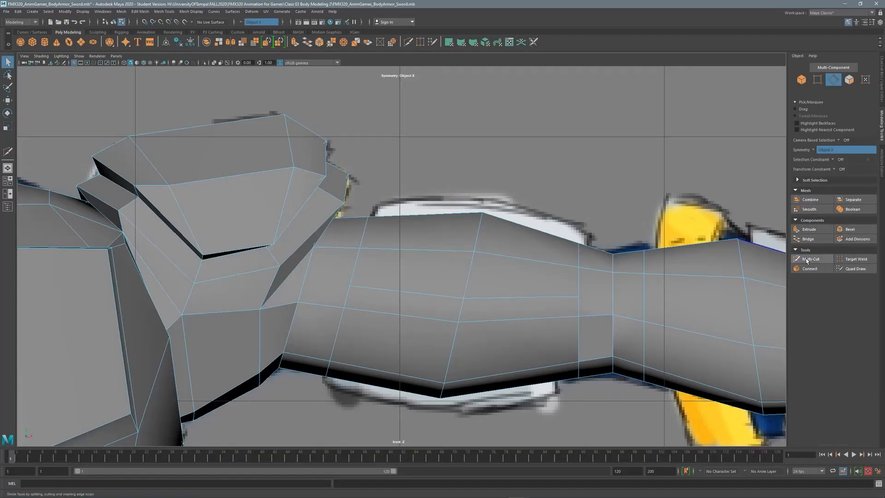
# Add further cut segments along the upper arm, including a new horizontal edge.
pyautogui.click(806, 259)
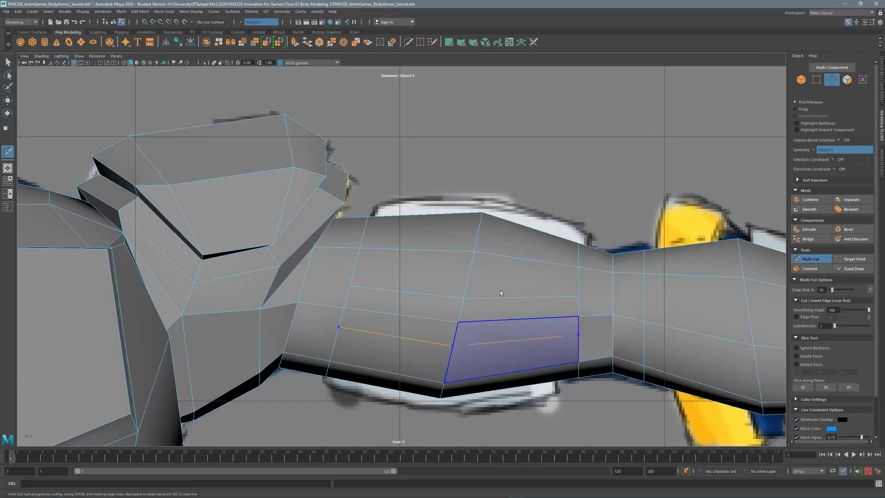
pyautogui.press('Return')
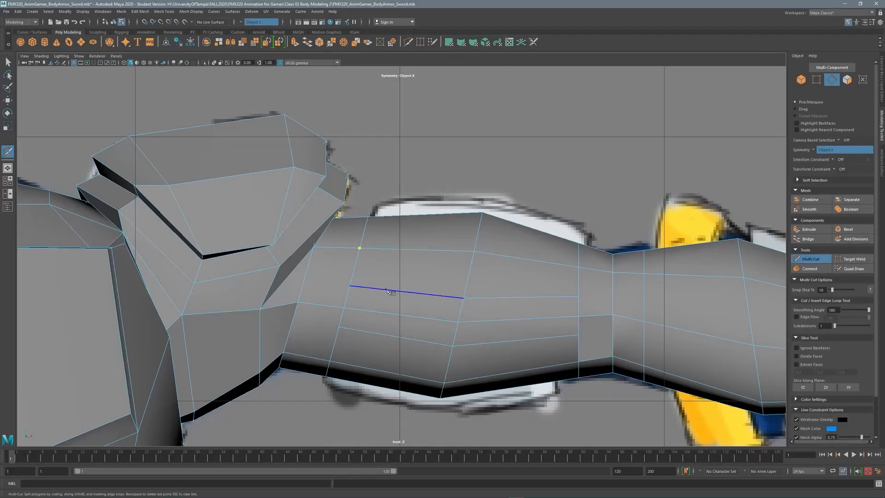
pyautogui.click(213, 63)
pyautogui.click(214, 63)
pyautogui.press('q')
pyautogui.click(212, 62)
pyautogui.click(211, 62)
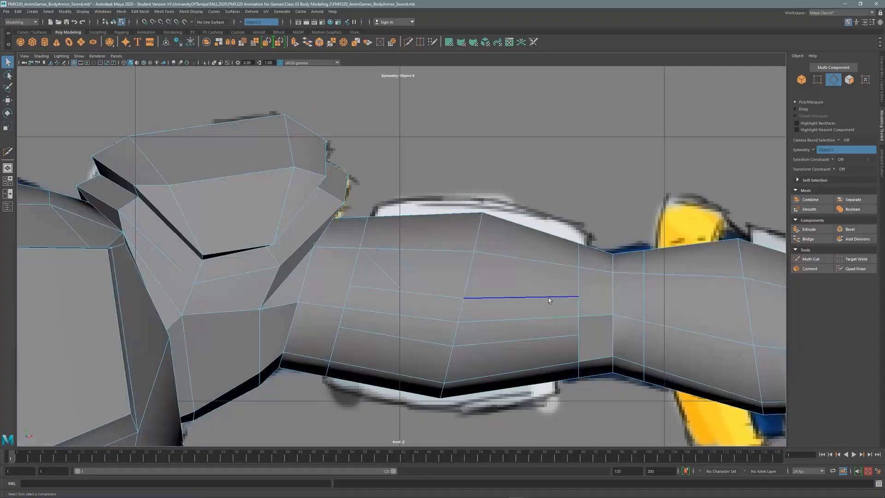
pyautogui.hotkey('ctrl', 'shift', 'x')
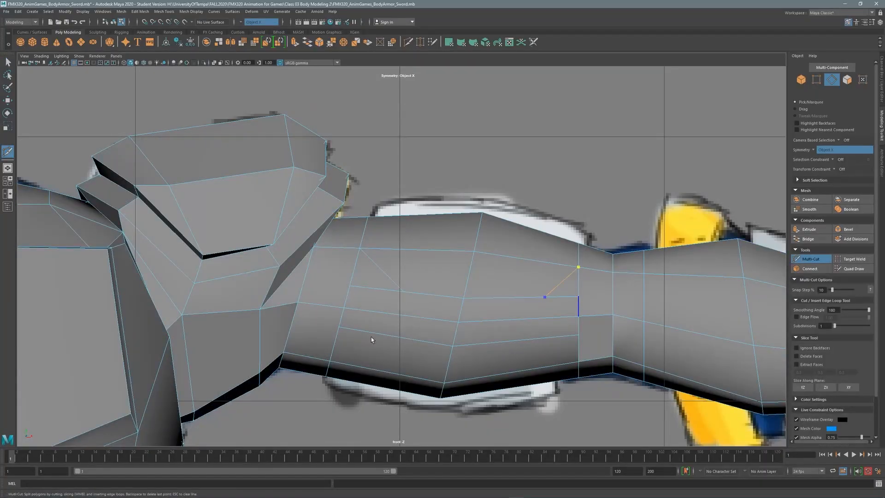
pyautogui.press('Return')
pyautogui.press('Return')
pyautogui.press('Return')
pyautogui.press('q')
# Cut the lower edge outlining the inset plate on the upper arm.
pyautogui.keyDown('alt'); pyautogui.moveTo(560, 201); pyautogui.dragTo(550, 186, button='middle'); pyautogui.keyUp('alt')
pyautogui.keyDown('alt'); pyautogui.moveTo(549, 186); pyautogui.dragTo(567, 175, button='right'); pyautogui.keyUp('alt')
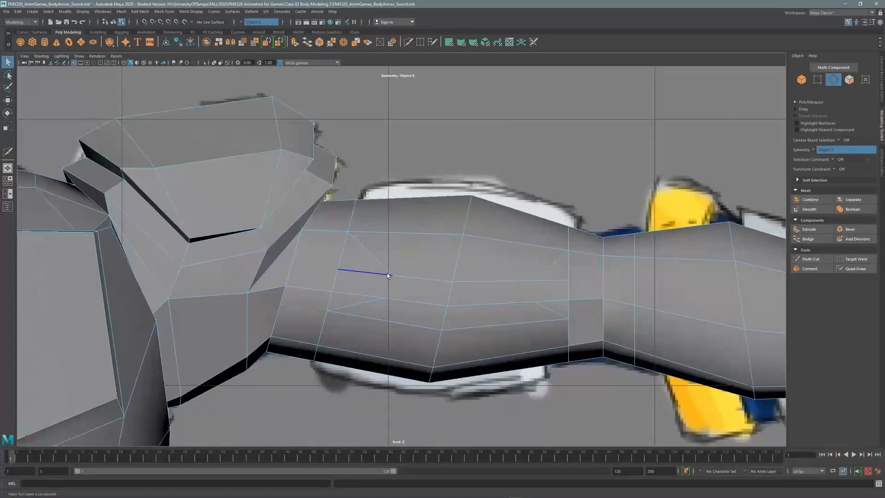
pyautogui.press('F8')
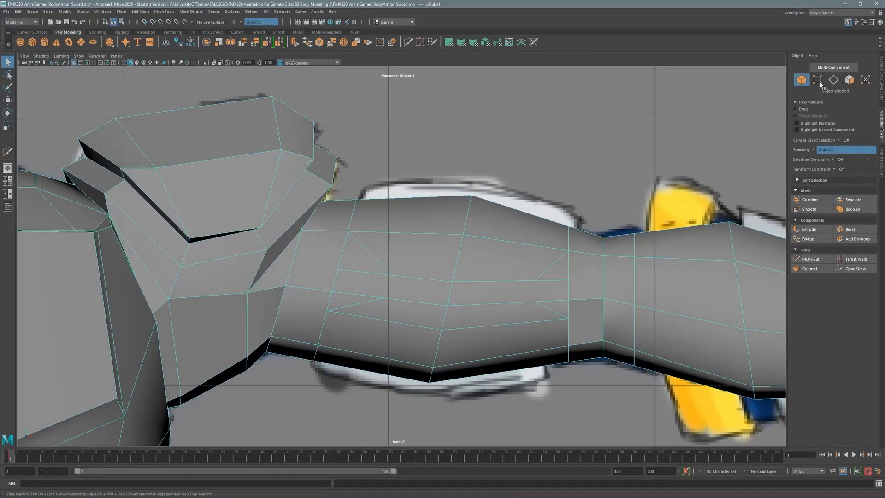
pyautogui.click(832, 79)
pyautogui.click(360, 275)
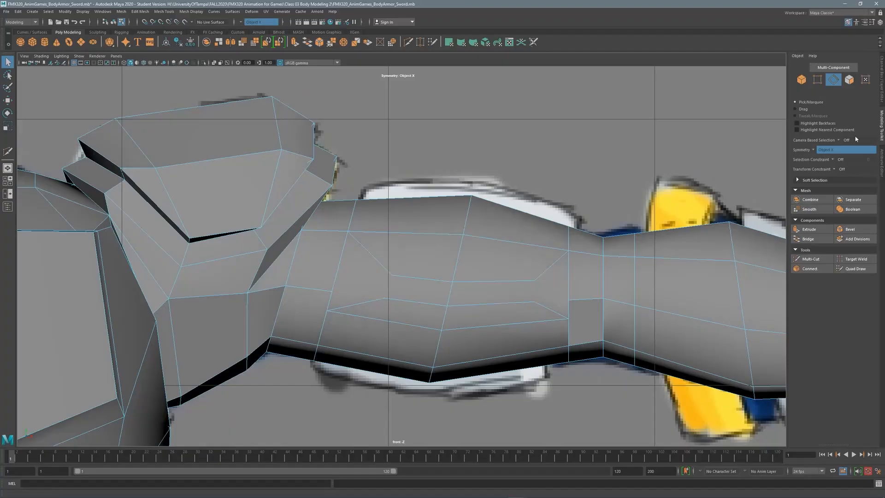
pyautogui.click(811, 259)
pyautogui.click(385, 300)
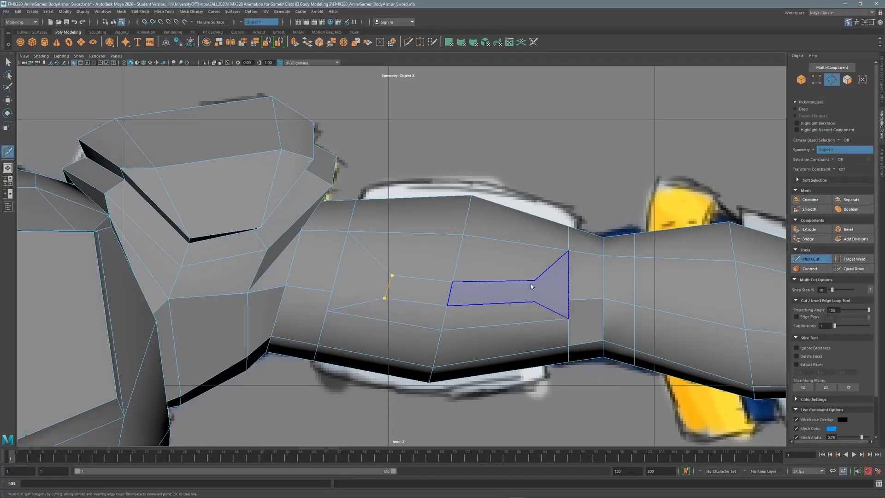
pyautogui.click(534, 302)
pyautogui.rightClick(553, 297)
# Target Weld the stray vertex onto its neighbouring vertex.
pyautogui.click(855, 259)
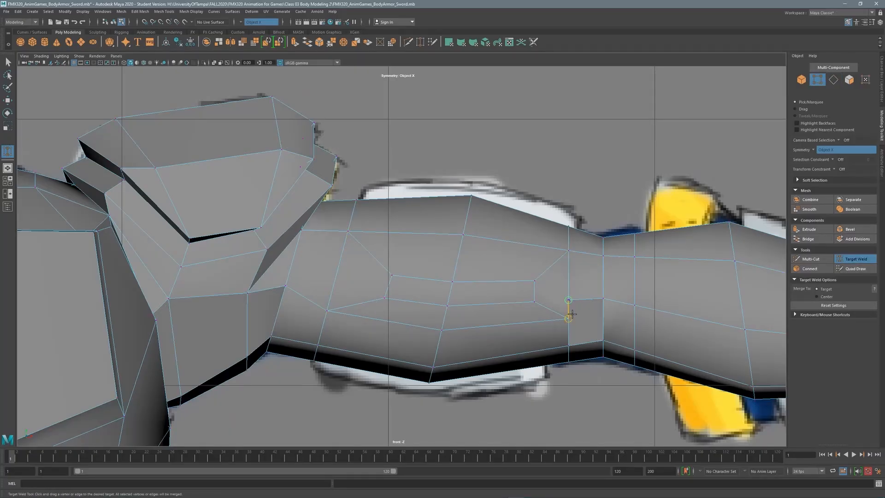
pyautogui.moveTo(572, 314); pyautogui.dragTo(570, 318)
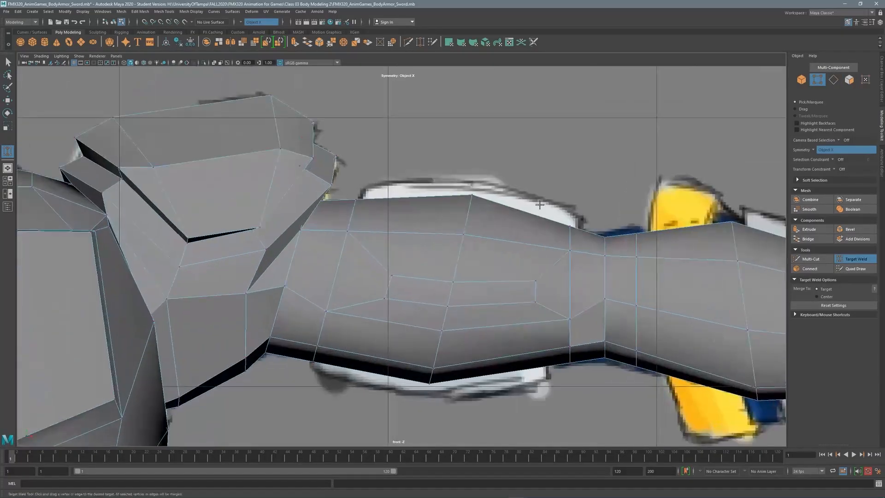
pyautogui.press('space')
pyautogui.press('space')
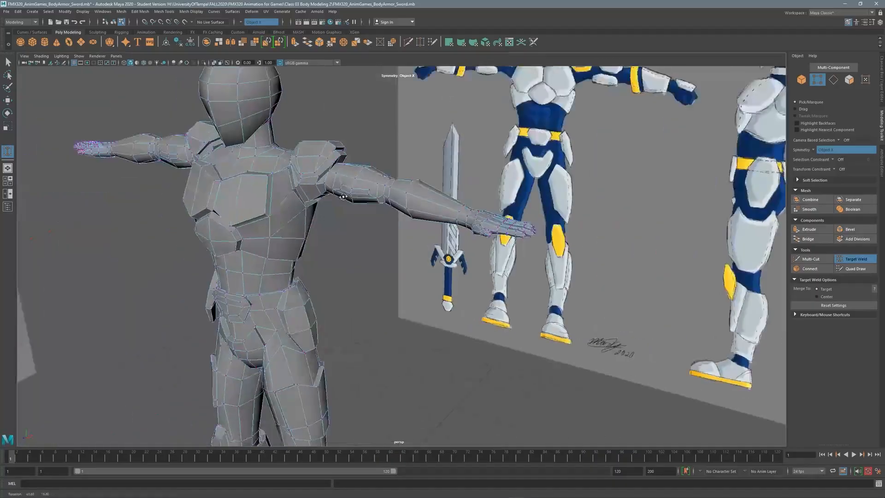
# Select an edge ring on the back of the upper arm and connect it with a new loop.
pyautogui.keyDown('alt'); pyautogui.moveTo(344, 197); pyautogui.dragTo(223, 188); pyautogui.keyUp('alt')
pyautogui.scroll(6, 223, 188)
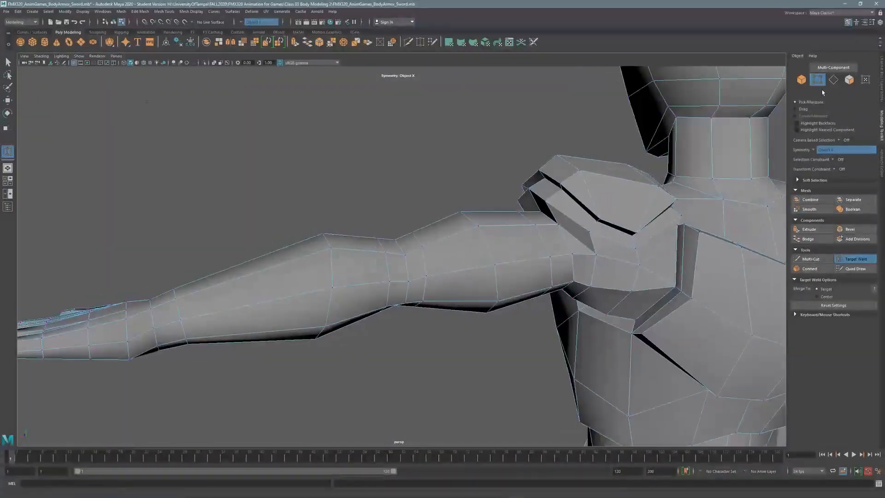
pyautogui.click(833, 79)
pyautogui.scroll(-3, 461, 230)
pyautogui.keyDown('alt'); pyautogui.moveTo(461, 230); pyautogui.dragTo(461, 258); pyautogui.keyUp('alt')
pyautogui.click(371, 273)
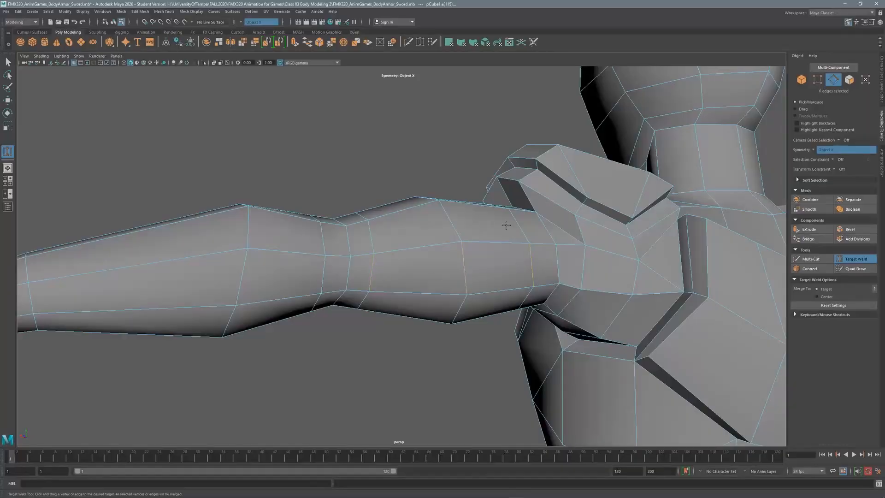
pyautogui.keyDown('alt'); pyautogui.moveTo(506, 225); pyautogui.dragTo(516, 278); pyautogui.keyUp('alt')
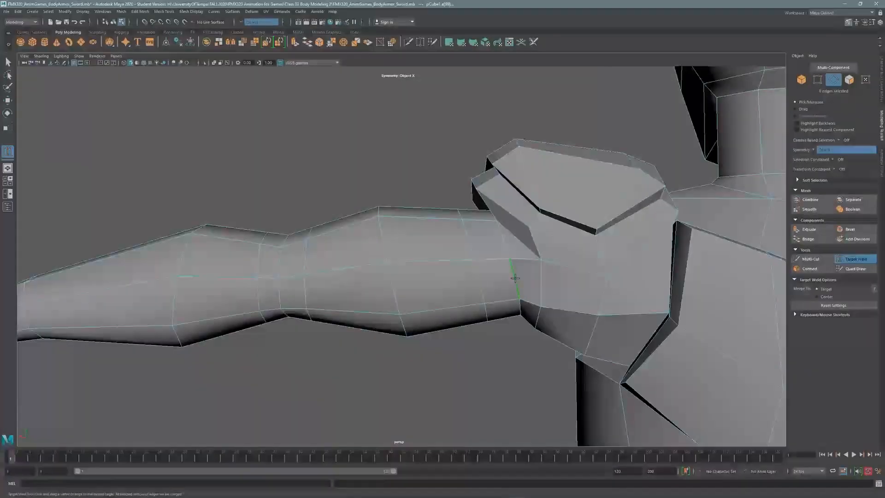
pyautogui.click(810, 269)
pyautogui.keyDown('alt'); pyautogui.moveTo(413, 253); pyautogui.dragTo(465, 259); pyautogui.keyUp('alt')
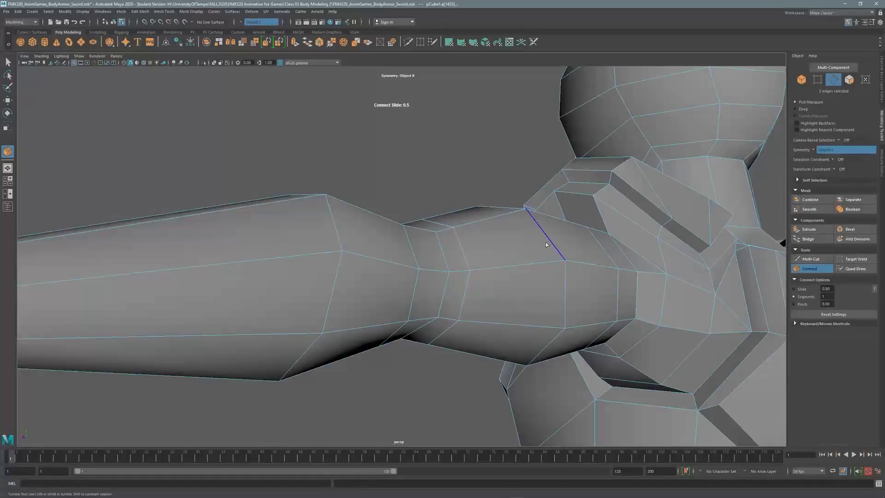
pyautogui.press('q')
# Select further upper-arm edges and connect them across the arm.
pyautogui.keyDown('alt'); pyautogui.moveTo(541, 261); pyautogui.dragTo(402, 239); pyautogui.keyUp('alt')
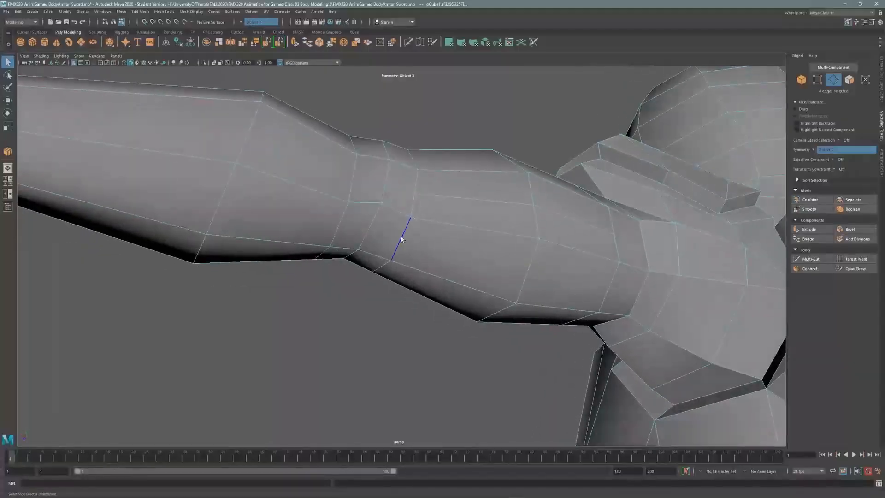
pyautogui.keyDown('shift'); pyautogui.click(603, 278); pyautogui.keyUp('shift')
pyautogui.keyDown('alt'); pyautogui.moveTo(603, 278); pyautogui.dragTo(511, 236); pyautogui.keyUp('alt')
pyautogui.click(491, 273)
pyautogui.click(810, 268)
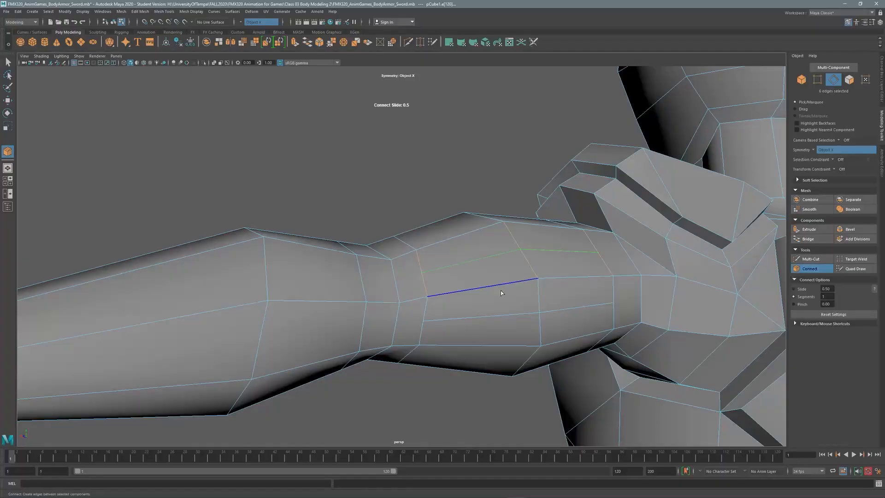
pyautogui.moveTo(506, 268)
pyautogui.keyDown('alt'); pyautogui.mouseDown()
pyautogui.moveTo(530, 283)
pyautogui.moveTo(512, 272)
pyautogui.mouseUp(); pyautogui.keyUp('alt')
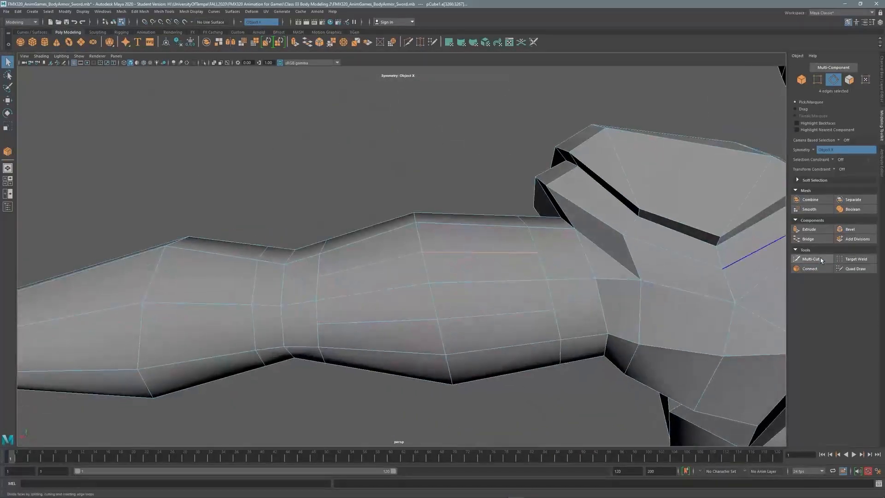
# Multi-Cut new edges into the arm face, including a diagonal cut near the shoulder.
pyautogui.click(811, 258)
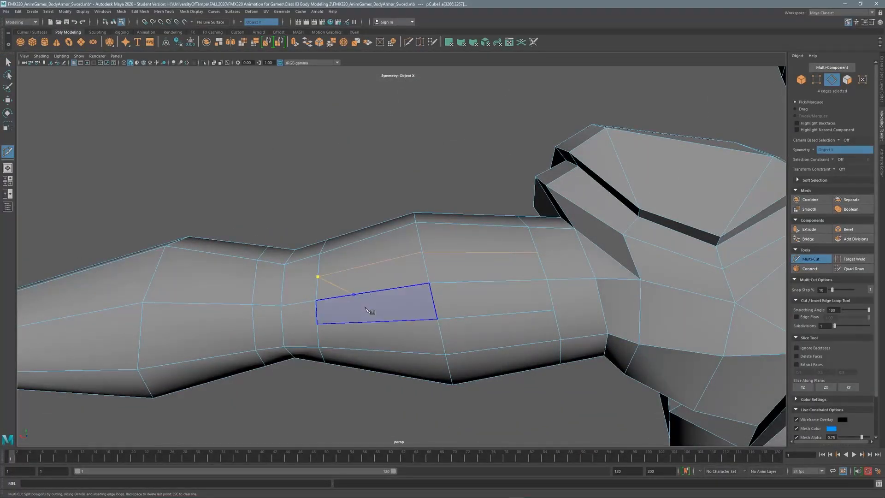
pyautogui.press('Return')
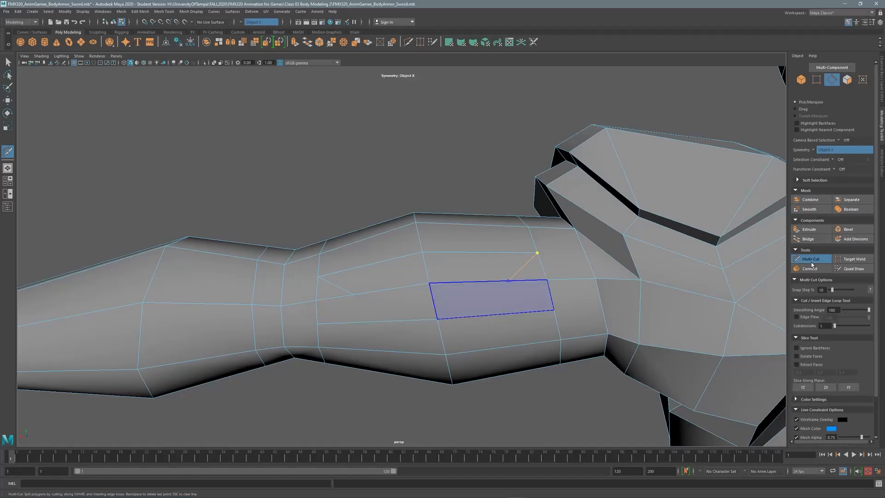
pyautogui.click(812, 261)
pyautogui.click(353, 324)
pyautogui.press('Return')
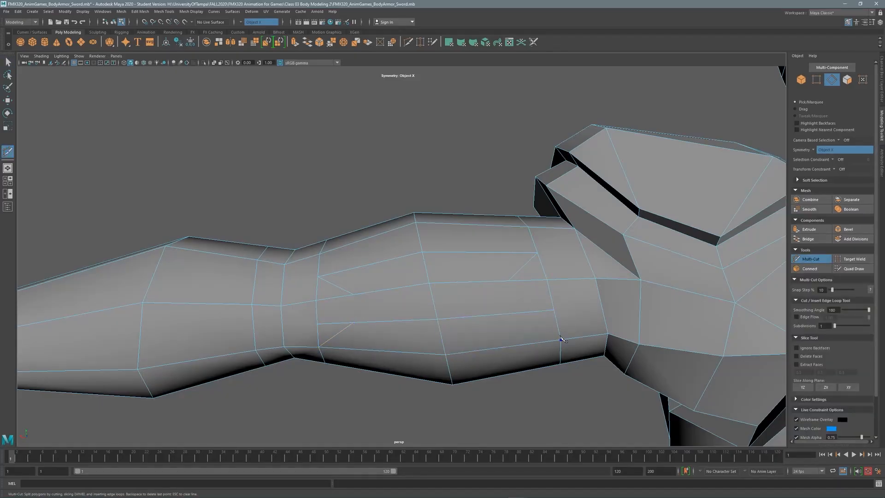
pyautogui.press('Return')
pyautogui.press('Return')
pyautogui.press('q')
pyautogui.scroll(-1, 414, 252)
# Target Weld a stray arm vertex and reposition nearby vertices with Move.
pyautogui.keyDown('alt'); pyautogui.moveTo(750, 173); pyautogui.dragTo(413, 285); pyautogui.keyUp('alt')
pyautogui.click(413, 284)
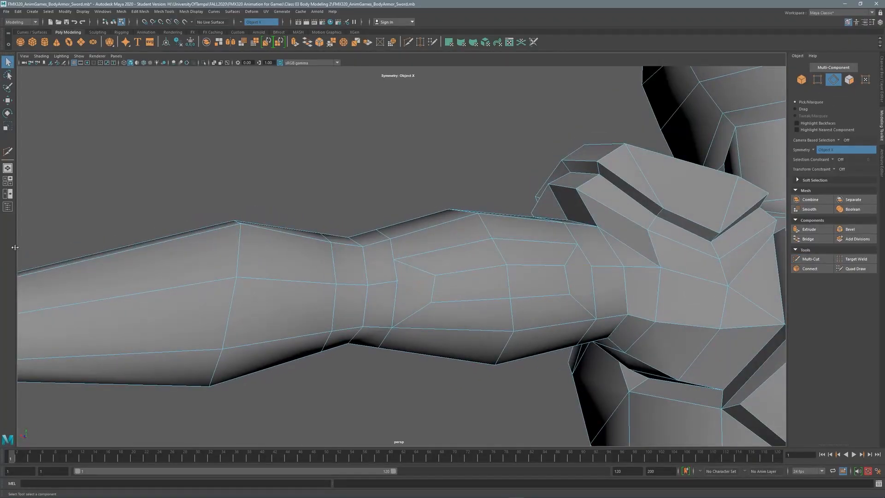
pyautogui.keyDown('alt'); pyautogui.moveTo(597, 259); pyautogui.dragTo(584, 274, button='middle'); pyautogui.keyUp('alt')
pyautogui.press('F9')
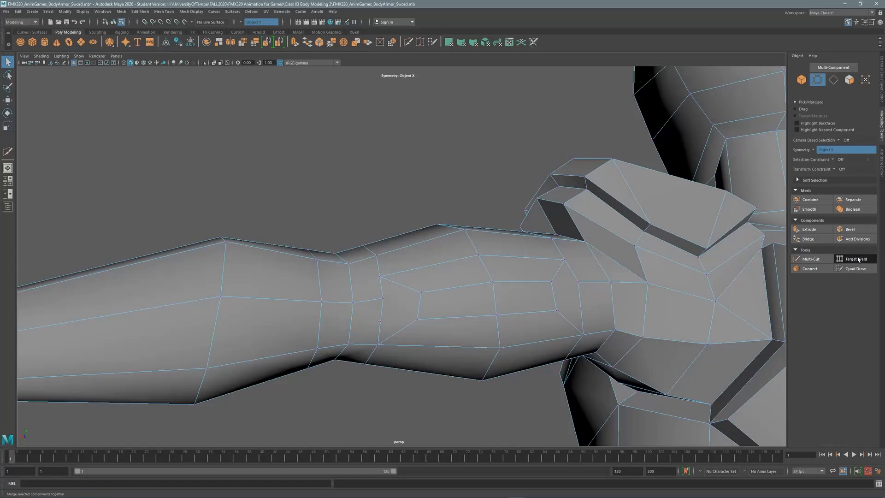
pyautogui.click(858, 259)
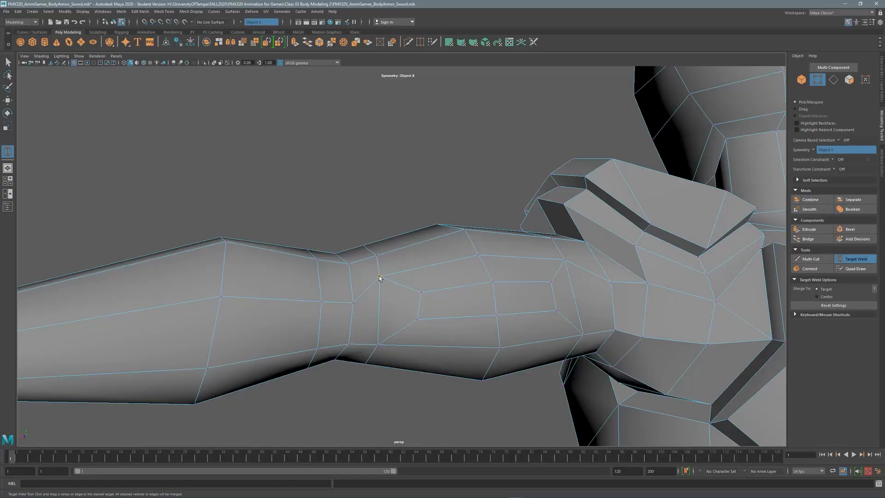
pyautogui.keyDown('alt'); pyautogui.moveTo(379, 275); pyautogui.dragTo(325, 313); pyautogui.keyUp('alt')
pyautogui.press('q')
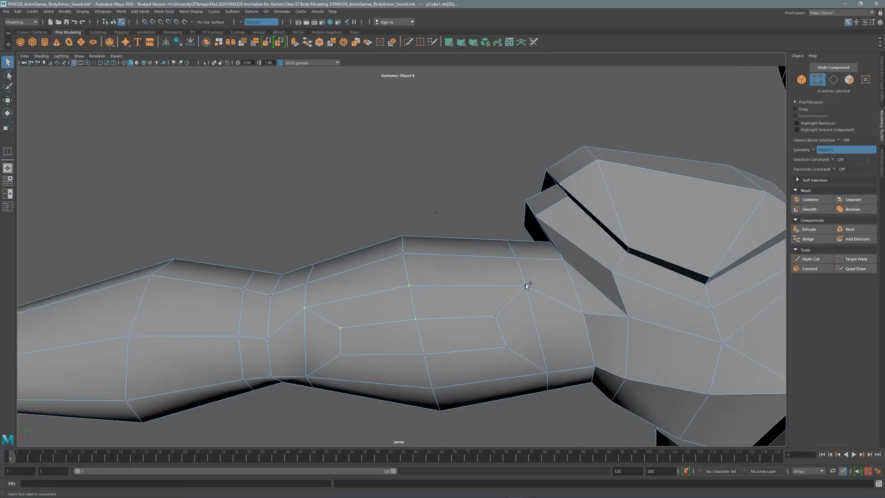
pyautogui.press('w')
pyautogui.keyDown('alt'); pyautogui.moveTo(433, 300); pyautogui.dragTo(392, 364); pyautogui.keyUp('alt')
pyautogui.click(521, 294)
# Select the upper-arm faces that will form the armor plates.
pyautogui.press('F11')
pyautogui.click(486, 358)
pyautogui.keyDown('shift'); pyautogui.click(379, 365); pyautogui.keyUp('shift')
pyautogui.keyDown('shift'); pyautogui.click(379, 325); pyautogui.keyUp('shift')
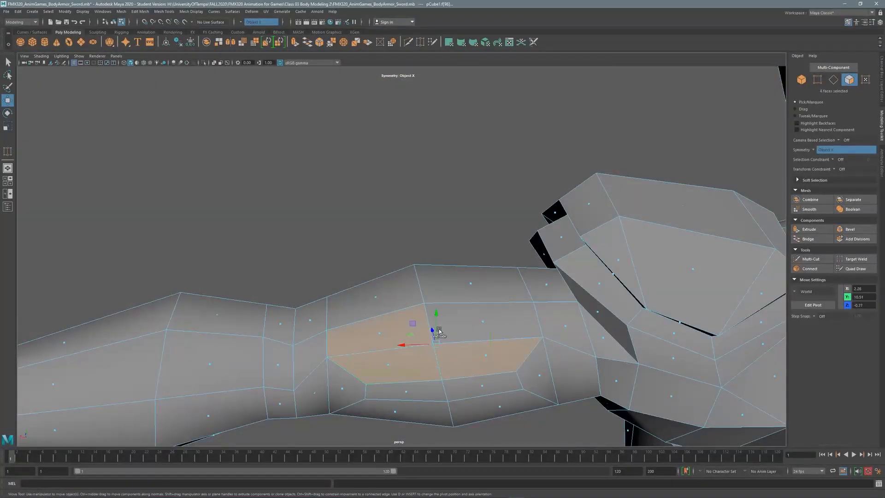
pyautogui.keyDown('shift'); pyautogui.click(482, 320); pyautogui.keyUp('shift')
pyautogui.keyDown('shift'); pyautogui.click(475, 284); pyautogui.keyUp('shift')
pyautogui.keyDown('shift'); pyautogui.click(381, 297); pyautogui.keyUp('shift')
pyautogui.keyDown('alt'); pyautogui.moveTo(381, 297); pyautogui.dragTo(419, 267); pyautogui.keyUp('alt')
pyautogui.keyDown('shift'); pyautogui.click(396, 253); pyautogui.keyUp('shift')
pyautogui.keyDown('shift'); pyautogui.click(465, 247); pyautogui.keyUp('shift')
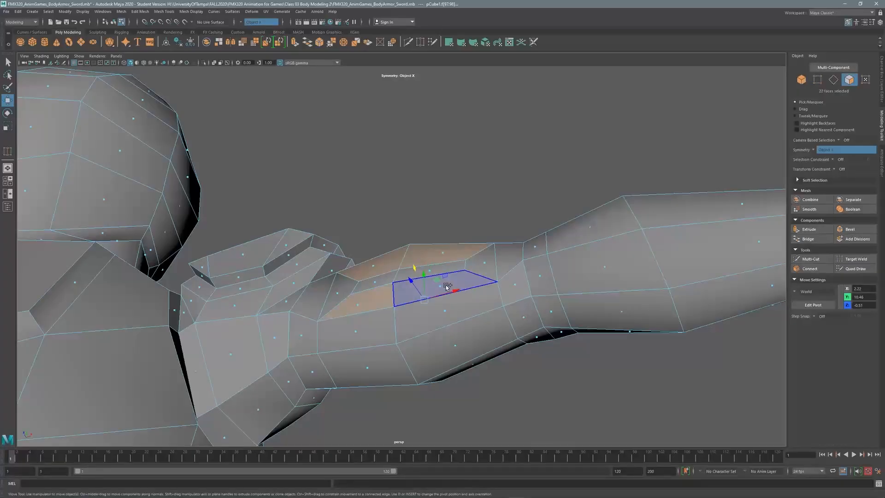
pyautogui.keyDown('shift'); pyautogui.click(433, 289); pyautogui.keyUp('shift')
pyautogui.keyDown('shift'); pyautogui.click(369, 344); pyautogui.keyUp('shift')
pyautogui.keyDown('alt'); pyautogui.moveTo(450, 346); pyautogui.dragTo(347, 316); pyautogui.keyUp('alt')
pyautogui.keyDown('shift'); pyautogui.click(486, 226); pyautogui.keyUp('shift')
# Slide upper-arm vertices left in X-ray to match the reference image.
pyautogui.press('F9')
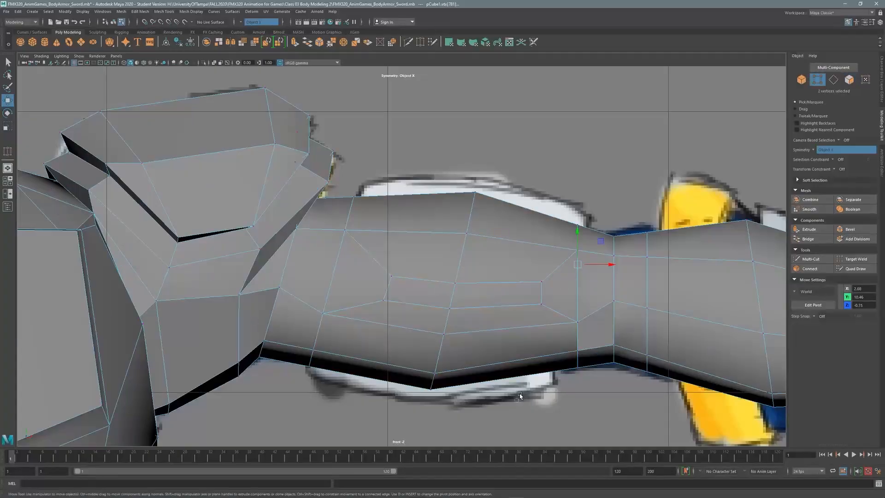
pyautogui.moveTo(591, 336); pyautogui.dragTo(571, 336)
pyautogui.click(541, 282)
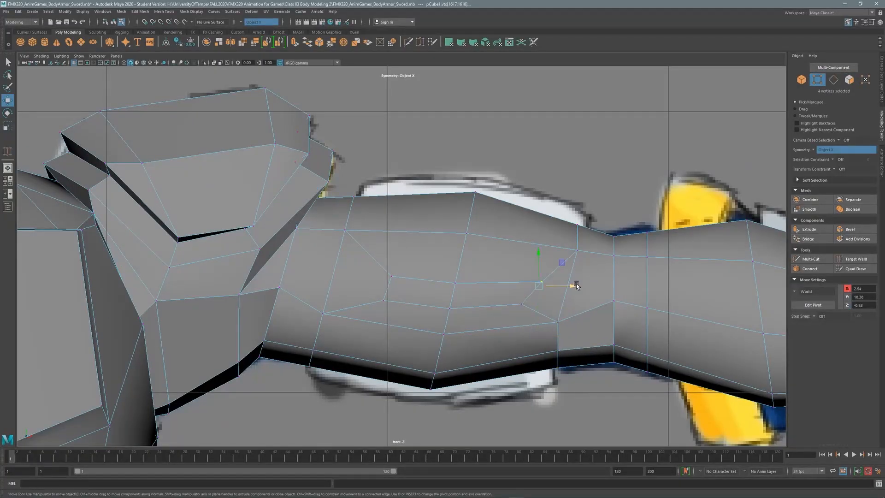
pyautogui.click(203, 63)
pyautogui.moveTo(574, 289); pyautogui.dragTo(570, 288)
pyautogui.hotkey('alt', 'x')
# Extrude the selected upper-arm faces into plates 0.07 thick and check them around the shoulder.
pyautogui.click(850, 79)
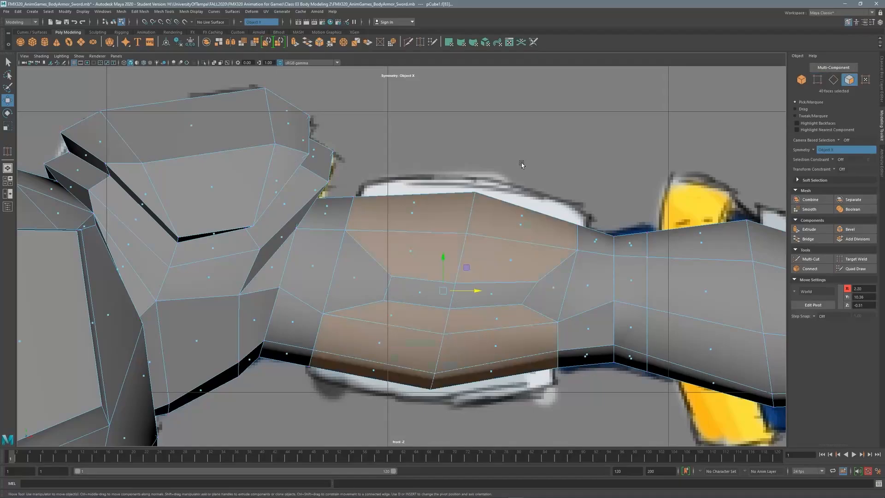
pyautogui.click(809, 229)
pyautogui.click(123, 351)
pyautogui.moveTo(124, 352); pyautogui.dragTo(123, 352, button='middle')
pyautogui.moveTo(177, 347); pyautogui.dragTo(180, 347, button='middle')
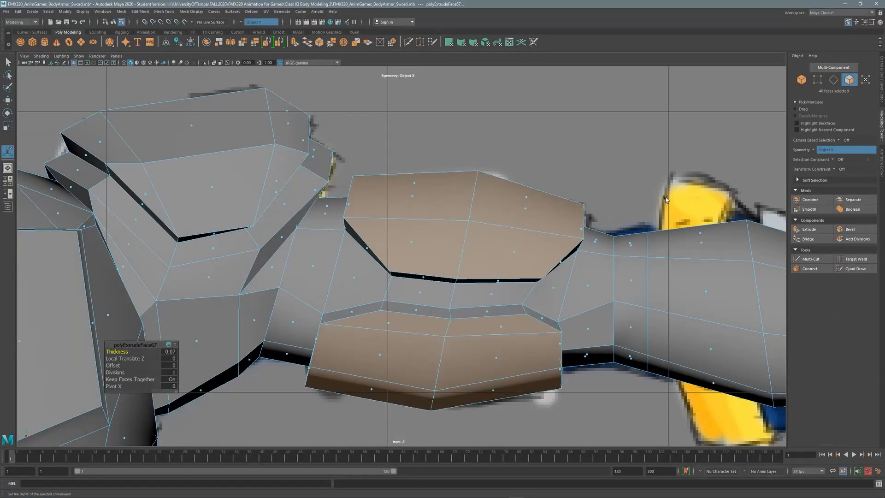
pyautogui.scroll(-5, 396, 253)
pyautogui.press('space')
pyautogui.press('space')
pyautogui.keyDown('alt'); pyautogui.moveTo(461, 240); pyautogui.dragTo(406, 217); pyautogui.keyUp('alt')
pyautogui.scroll(-4, 379, 175)
pyautogui.keyDown('alt'); pyautogui.moveTo(379, 176); pyautogui.dragTo(529, 260); pyautogui.keyUp('alt')
pyautogui.scroll(5, 498, 207)
pyautogui.press('space')
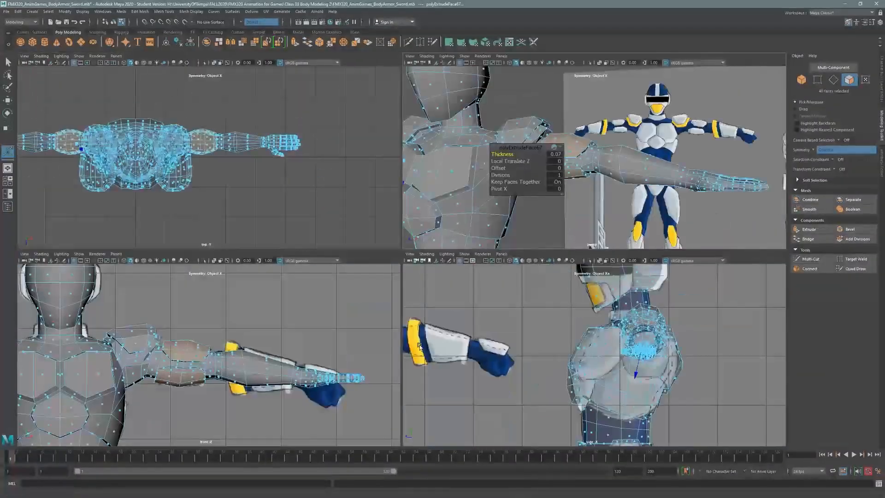
pyautogui.press('space')
pyautogui.scroll(6, 511, 265)
# Shift the forearm and elbow vertex loops slightly right to match the reference.
pyautogui.press('F9')
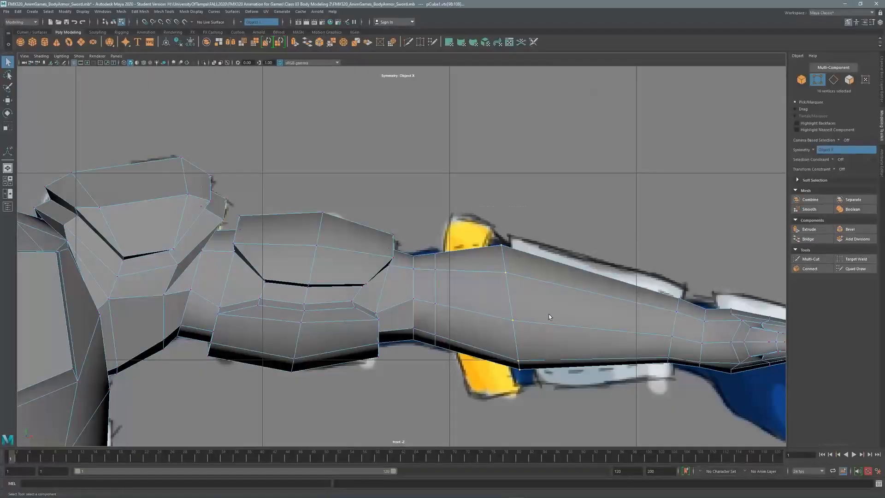
pyautogui.press('w')
pyautogui.moveTo(548, 308); pyautogui.dragTo(557, 309)
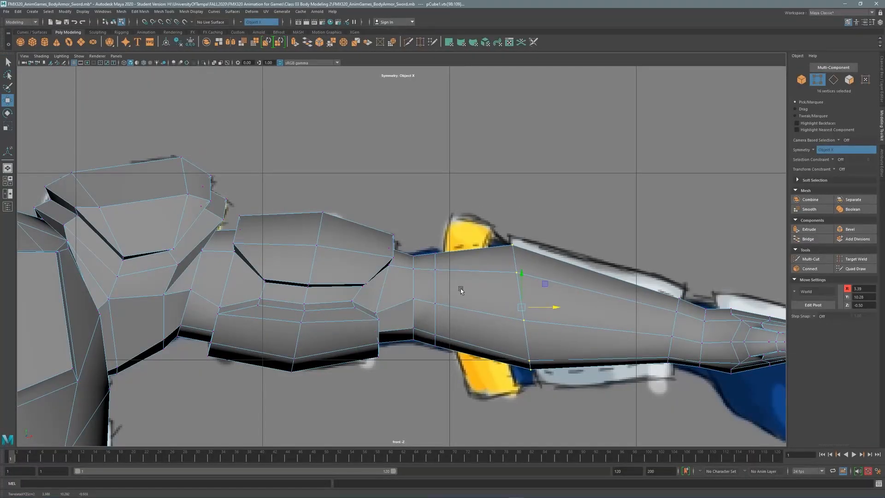
pyautogui.moveTo(422, 243); pyautogui.dragTo(444, 352)
pyautogui.press('e')
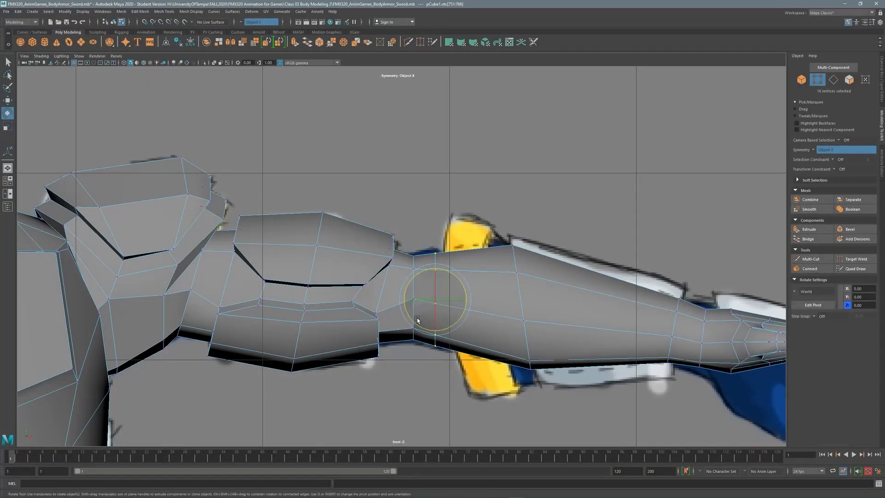
pyautogui.press('w')
pyautogui.moveTo(457, 300); pyautogui.dragTo(464, 300)
pyautogui.press('r')
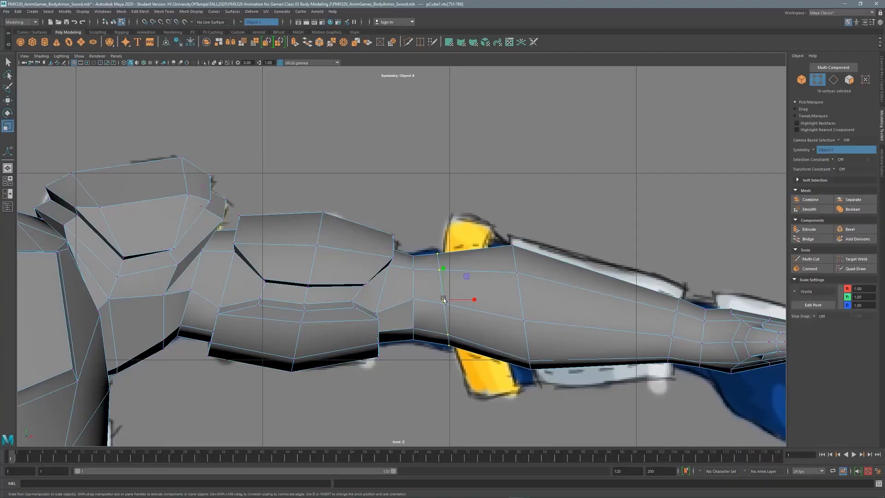
pyautogui.hotkey('ctrl', 'shift', 'x')
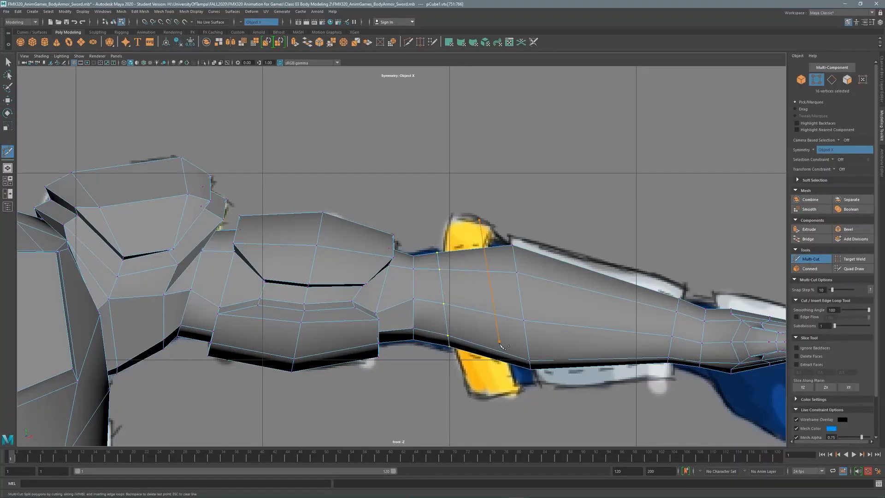
# Select forearm face loops and extrude them with Thickness 0.1.
pyautogui.press('q')
pyautogui.scroll(-3, 555, 220)
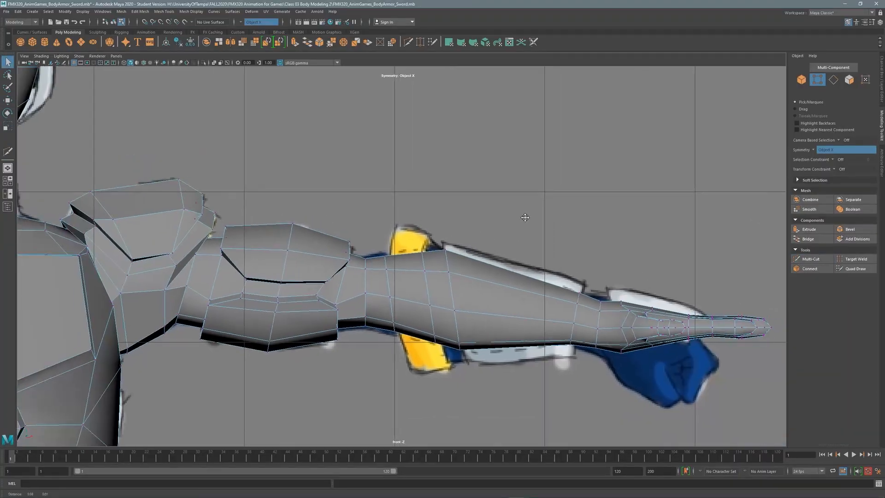
pyautogui.press('F11')
pyautogui.click(500, 283)
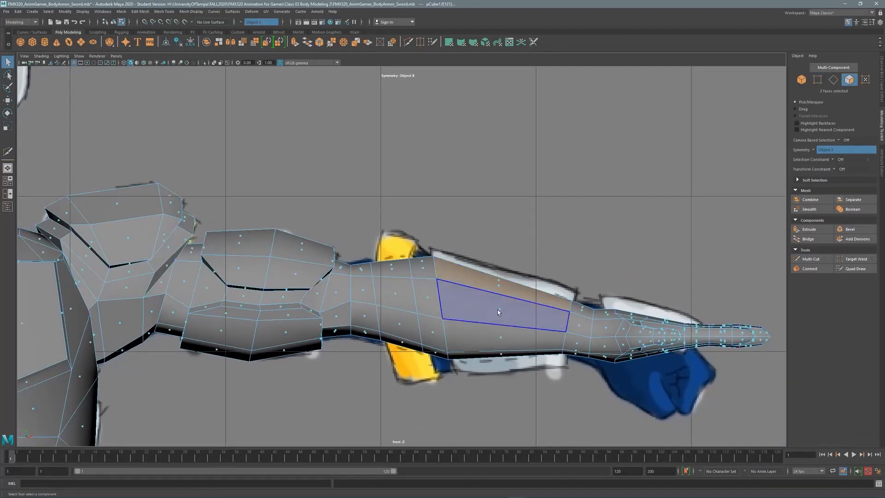
pyautogui.doubleClick(497, 312)
pyautogui.keyDown('shift'); pyautogui.doubleClick(392, 272); pyautogui.keyUp('shift')
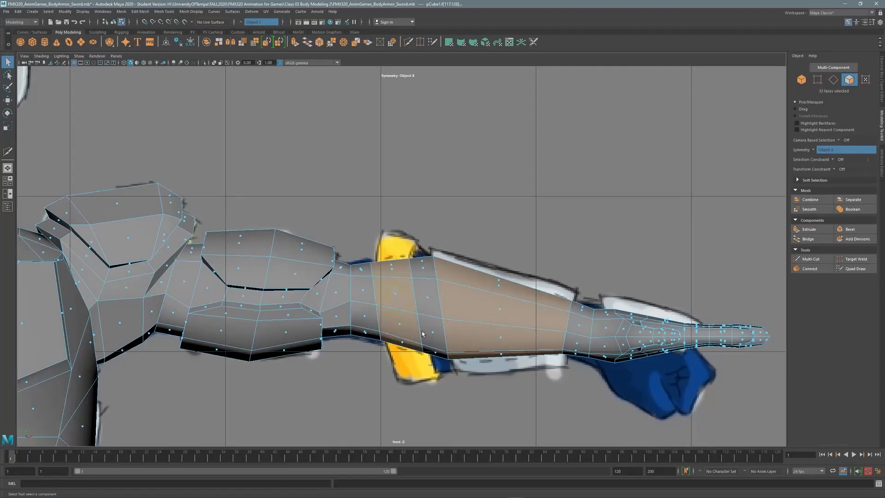
pyautogui.press('f')
pyautogui.hotkey('ctrl', 'e')
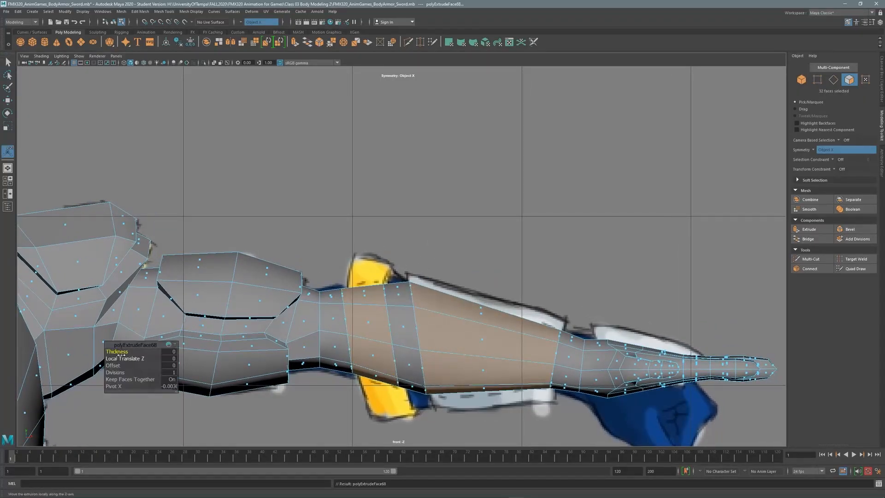
pyautogui.moveTo(118, 352); pyautogui.dragTo(135, 360, button='middle')
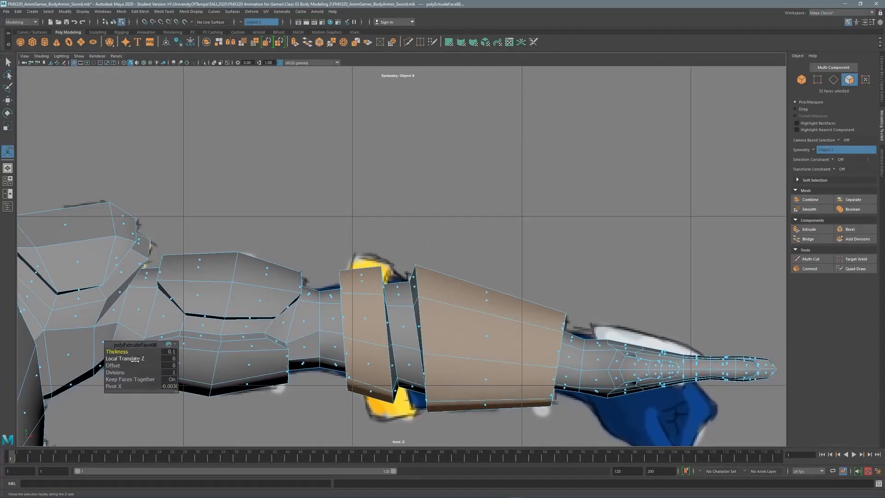
pyautogui.press('q')
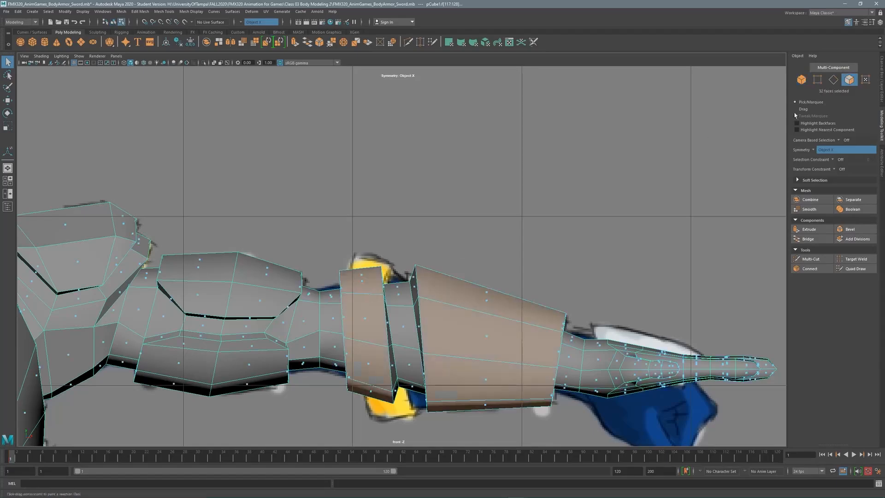
# Move, rotate and scale up the elbow band to angle and widen it.
pyautogui.doubleClick(386, 358)
pyautogui.press('w')
pyautogui.moveTo(400, 335); pyautogui.dragTo(400, 252)
pyautogui.press('e')
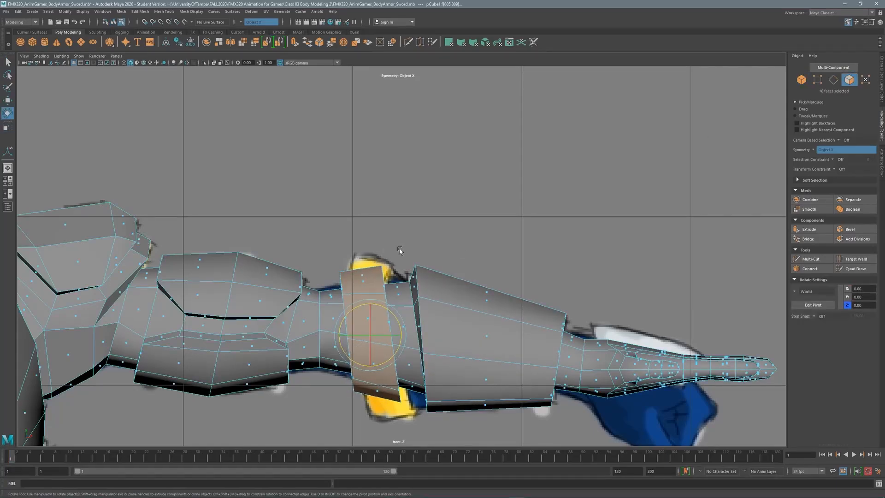
pyautogui.press('space')
pyautogui.press('space')
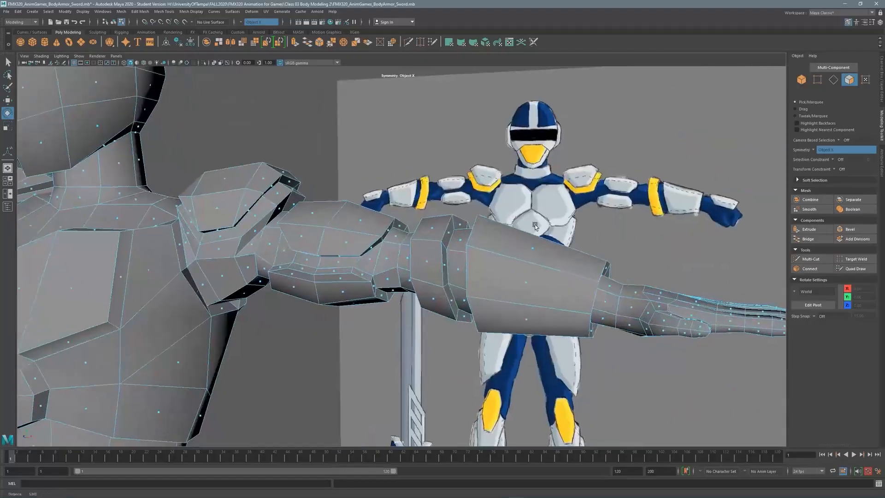
pyautogui.keyDown('alt'); pyautogui.moveTo(532, 205); pyautogui.dragTo(461, 230); pyautogui.keyUp('alt')
pyautogui.press('space')
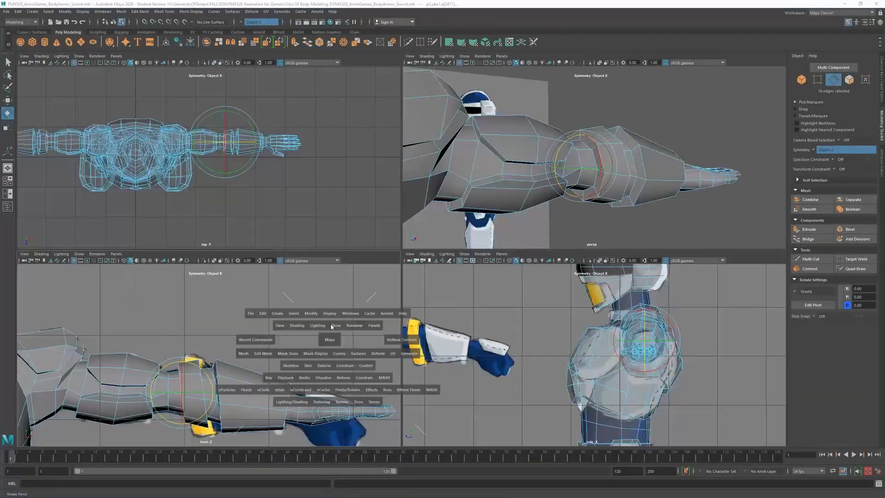
pyautogui.doubleClick(338, 323)
pyautogui.press('r')
pyautogui.moveTo(350, 327); pyautogui.dragTo(392, 346)
pyautogui.doubleClick(379, 279)
pyautogui.keyDown('alt'); pyautogui.moveTo(399, 345); pyautogui.dragTo(401, 274, button='middle'); pyautogui.keyUp('alt')
# Move vertices on the forearm plate.
pyautogui.press('F9')
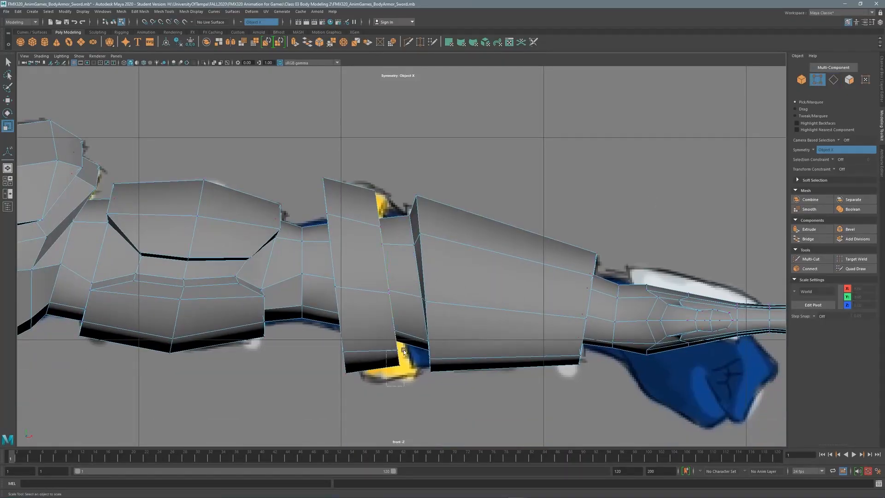
pyautogui.press('w')
pyautogui.click(397, 333)
pyautogui.scroll(-5, 490, 263)
pyautogui.scroll(8, 471, 316)
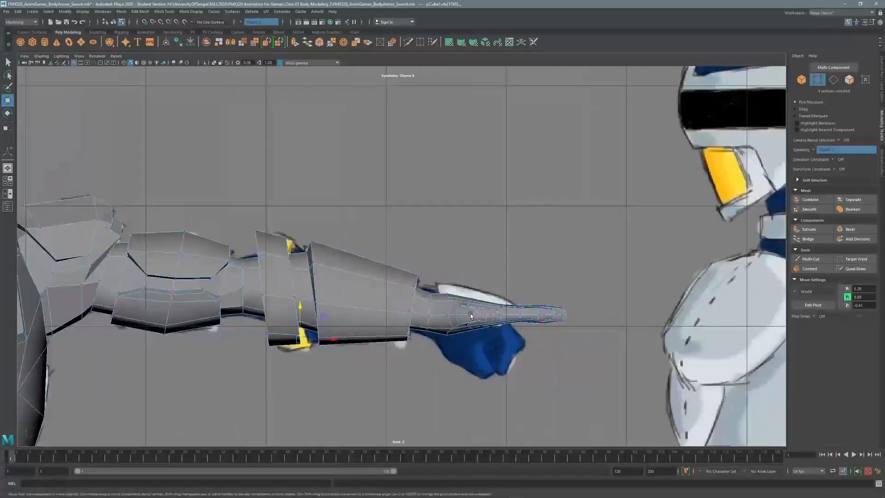
pyautogui.press('space')
pyautogui.press('space')
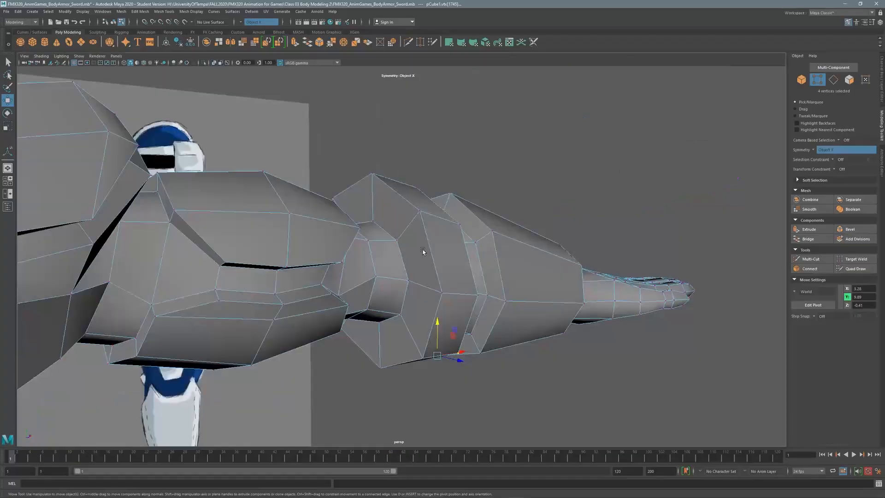
pyautogui.keyDown('alt'); pyautogui.moveTo(461, 207); pyautogui.dragTo(548, 237); pyautogui.keyUp('alt')
pyautogui.scroll(4, 555, 236)
# Select the bracer face loop, tilt it slightly and shift it left along X.
pyautogui.doubleClick(406, 272)
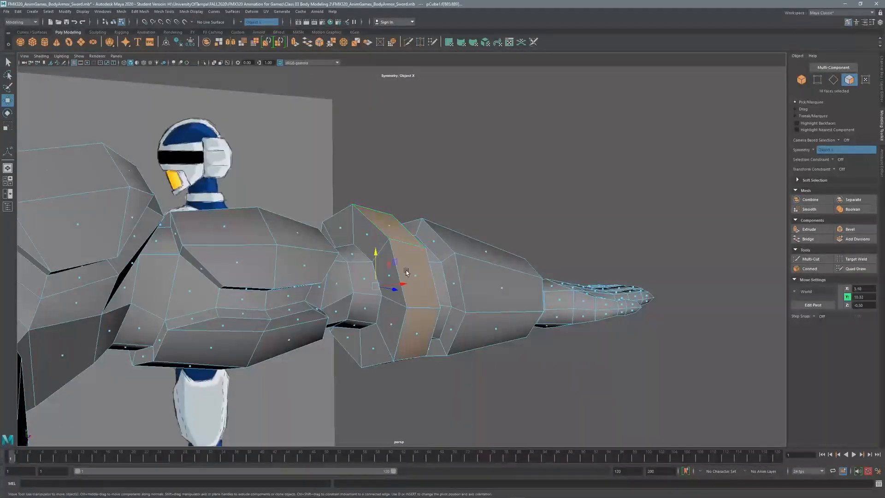
pyautogui.keyDown('shift'); pyautogui.doubleClick(486, 255); pyautogui.keyUp('shift')
pyautogui.press('space')
pyautogui.press('space')
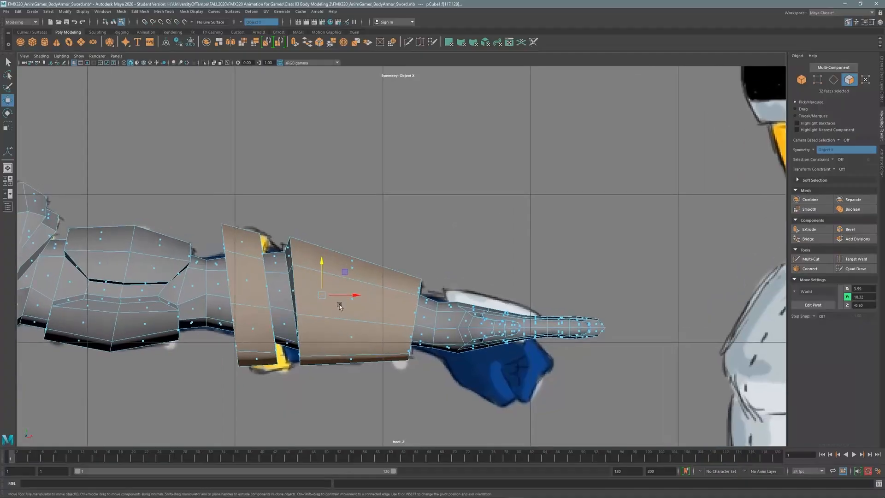
pyautogui.press('r')
pyautogui.doubleClick(366, 335)
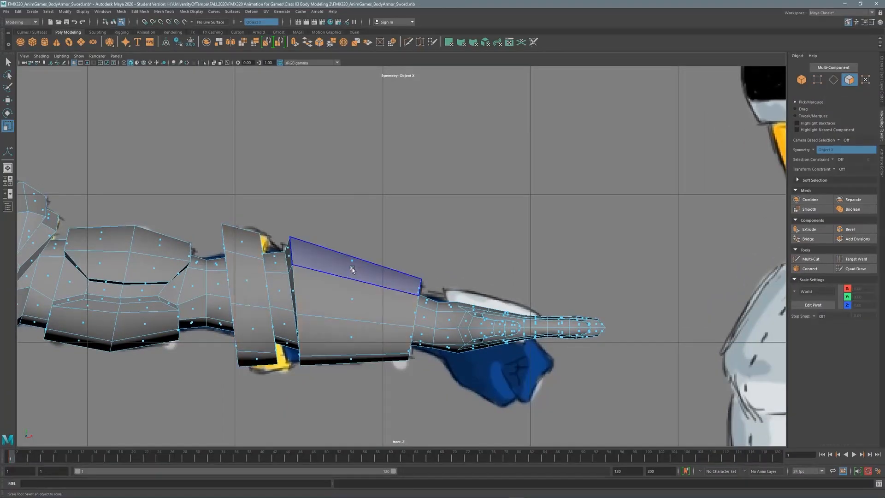
pyautogui.press('e')
pyautogui.moveTo(357, 329); pyautogui.dragTo(341, 326)
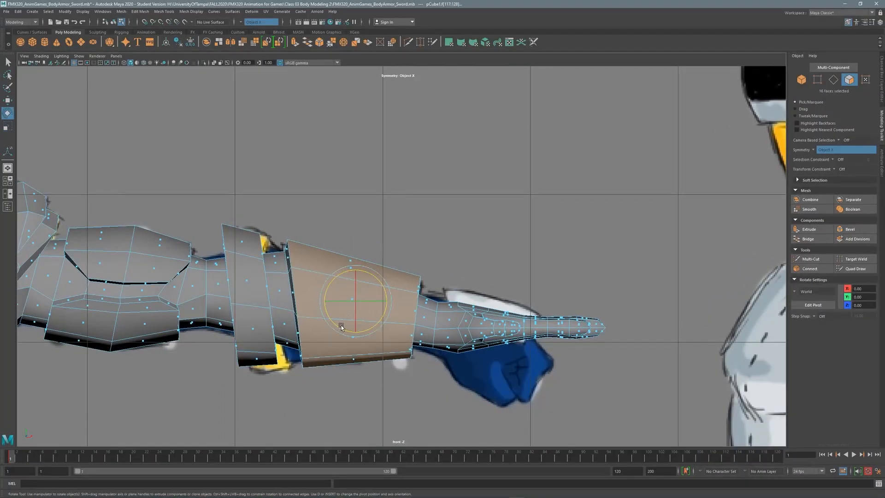
pyautogui.press('w')
pyautogui.moveTo(389, 303); pyautogui.dragTo(386, 303)
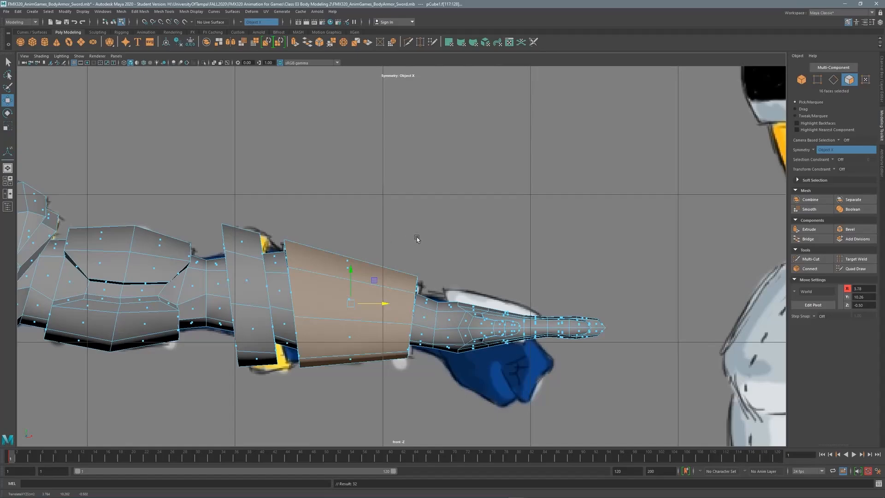
# Convert the bracer to edges and scale them to taper the bracer.
pyautogui.press('space')
pyautogui.keyDown('alt'); pyautogui.moveTo(633, 185); pyautogui.dragTo(629, 162); pyautogui.keyUp('alt')
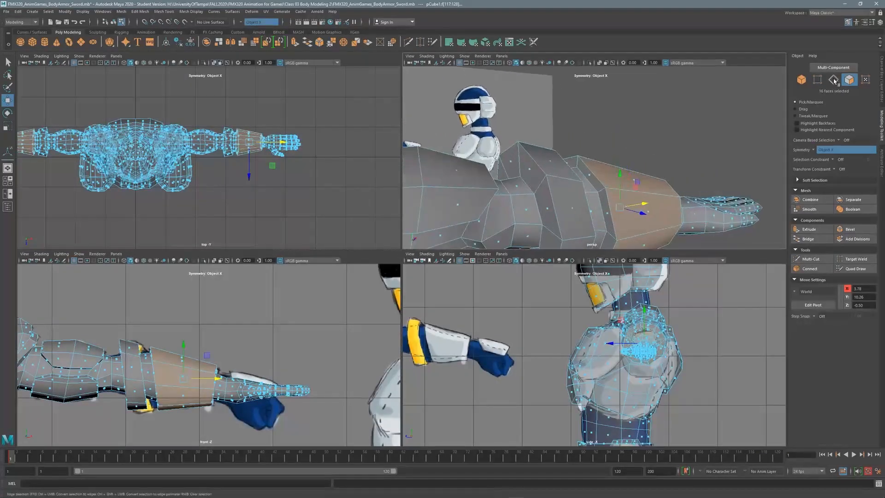
pyautogui.click(833, 80)
pyautogui.press('r')
pyautogui.keyDown('alt'); pyautogui.moveTo(608, 199); pyautogui.dragTo(540, 124); pyautogui.keyUp('alt')
# Select faces on the back of the hand and orbit around the hand.
pyautogui.press('F11')
pyautogui.click(510, 104)
pyautogui.press('f')
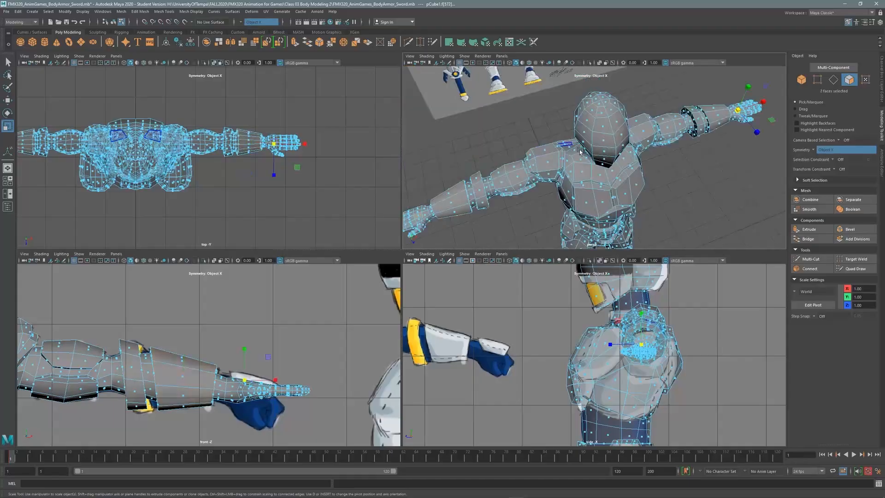
pyautogui.press('space')
pyautogui.keyDown('alt'); pyautogui.moveTo(580, 151); pyautogui.dragTo(378, 248, button='middle'); pyautogui.keyUp('alt')
pyautogui.keyDown('alt'); pyautogui.moveTo(379, 248); pyautogui.dragTo(461, 249, button='right'); pyautogui.keyUp('alt')
pyautogui.keyDown('alt'); pyautogui.moveTo(586, 262); pyautogui.dragTo(456, 258, button='middle'); pyautogui.keyUp('alt')
pyautogui.keyDown('alt'); pyautogui.moveTo(456, 258); pyautogui.dragTo(513, 259, button='right'); pyautogui.keyUp('alt')
pyautogui.moveTo(466, 252)
pyautogui.keyDown('alt'); pyautogui.mouseDown()
pyautogui.moveTo(508, 241)
pyautogui.moveTo(517, 223)
pyautogui.moveTo(484, 189)
pyautogui.moveTo(420, 206)
pyautogui.moveTo(461, 251)
pyautogui.moveTo(397, 240)
pyautogui.moveTo(490, 198)
pyautogui.moveTo(325, 149)
pyautogui.mouseUp(); pyautogui.keyUp('alt')
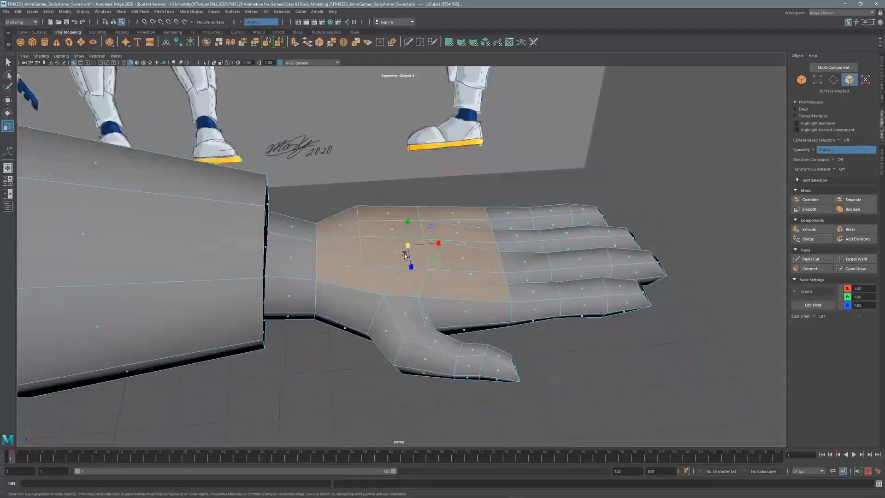
# Extrude the selected hand faces into a wrist plate with 0.08 thickness and 0.06 offset.
pyautogui.keyDown('alt'); pyautogui.moveTo(405, 256); pyautogui.dragTo(491, 198, button='right'); pyautogui.keyUp('alt')
pyautogui.press('space')
pyautogui.press('space')
pyautogui.keyDown('alt'); pyautogui.moveTo(332, 306); pyautogui.dragTo(248, 295, button='middle'); pyautogui.keyUp('alt')
pyautogui.keyDown('alt'); pyautogui.moveTo(248, 295); pyautogui.dragTo(435, 279, button='right'); pyautogui.keyUp('alt')
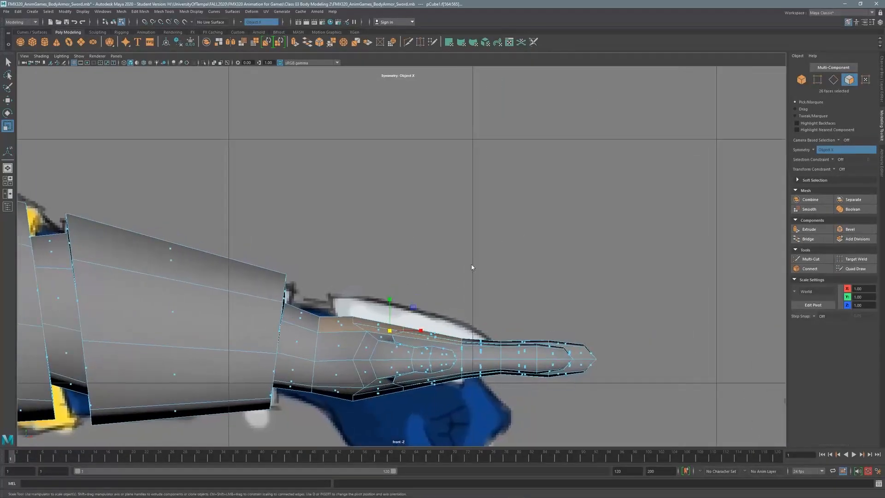
pyautogui.hotkey('ctrl', 'e')
pyautogui.moveTo(125, 351); pyautogui.dragTo(115, 366)
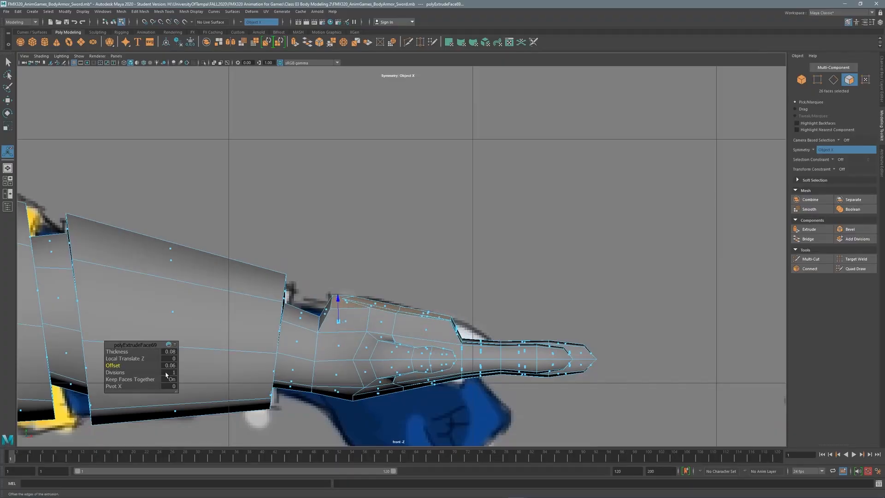
# Return to object mode in perspective, deselect the mesh and show wireframe on shaded.
pyautogui.press('space')
pyautogui.press('space')
pyautogui.keyDown('alt'); pyautogui.moveTo(503, 196); pyautogui.dragTo(438, 191); pyautogui.keyUp('alt')
pyautogui.keyDown('alt'); pyautogui.moveTo(438, 190); pyautogui.dragTo(156, 240, button='right'); pyautogui.keyUp('alt')
pyautogui.keyDown('alt'); pyautogui.moveTo(157, 239); pyautogui.dragTo(288, 134, button='middle'); pyautogui.keyUp('alt')
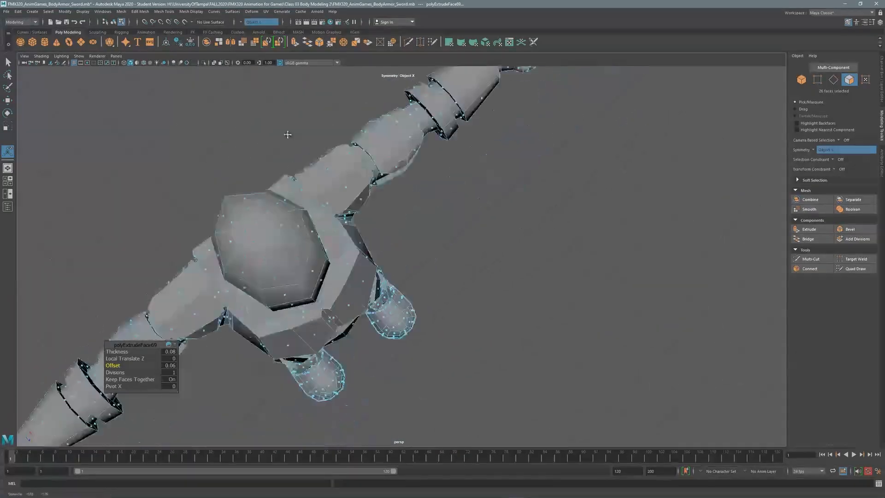
pyautogui.keyDown('alt'); pyautogui.moveTo(287, 134); pyautogui.dragTo(538, 228); pyautogui.keyUp('alt')
pyautogui.keyDown('alt'); pyautogui.moveTo(537, 229); pyautogui.dragTo(488, 175, button='middle'); pyautogui.keyUp('alt')
pyautogui.press('F8')
pyautogui.press('q')
pyautogui.click(488, 175)
pyautogui.keyDown('alt'); pyautogui.moveTo(488, 176); pyautogui.dragTo(318, 258, button='right'); pyautogui.keyUp('alt')
pyautogui.keyDown('alt'); pyautogui.moveTo(318, 258); pyautogui.dragTo(336, 195, button='middle'); pyautogui.keyUp('alt')
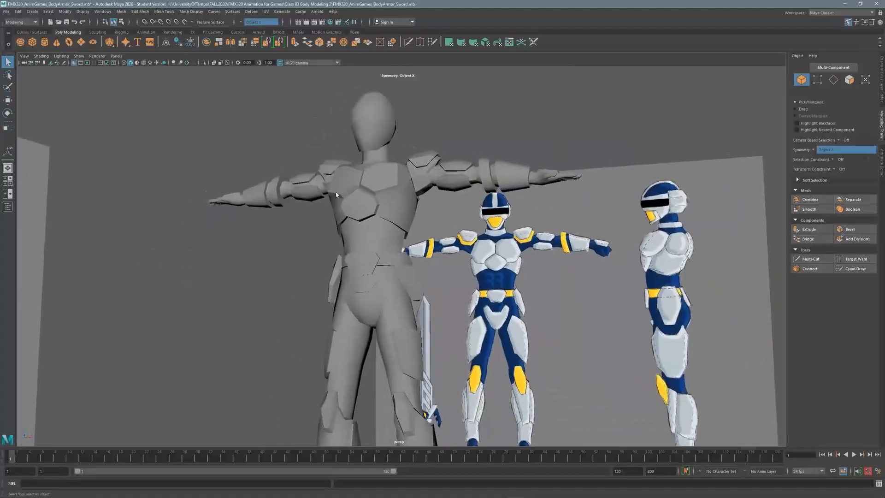
pyautogui.click(144, 63)
# Review the armored character against the reference planes and save the scene.
pyautogui.keyDown('alt'); pyautogui.moveTo(241, 145); pyautogui.dragTo(198, 184, button='right'); pyautogui.keyUp('alt')
pyautogui.keyDown('alt'); pyautogui.moveTo(368, 261); pyautogui.dragTo(369, 184, button='middle'); pyautogui.keyUp('alt')
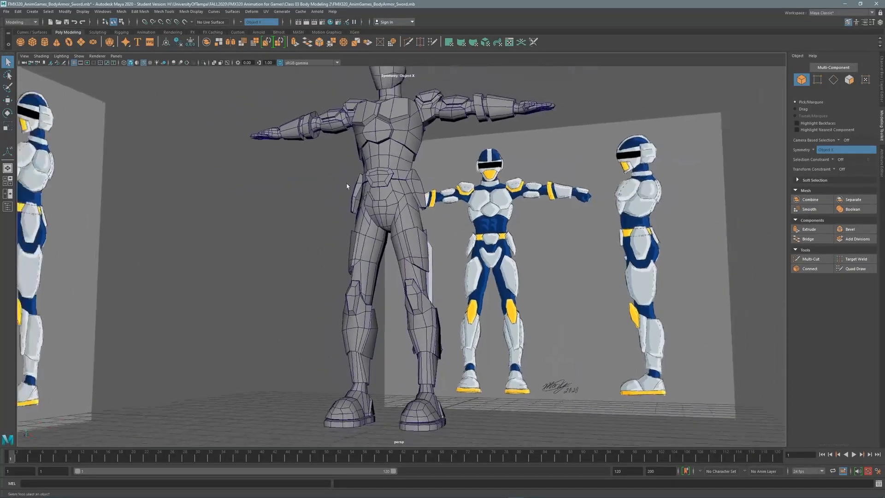
pyautogui.moveTo(369, 185)
pyautogui.keyDown('alt'); pyautogui.mouseDown()
pyautogui.moveTo(426, 181)
pyautogui.moveTo(348, 184)
pyautogui.mouseUp(); pyautogui.keyUp('alt')
pyautogui.keyDown('alt'); pyautogui.moveTo(347, 186); pyautogui.dragTo(350, 260, button='middle'); pyautogui.keyUp('alt')
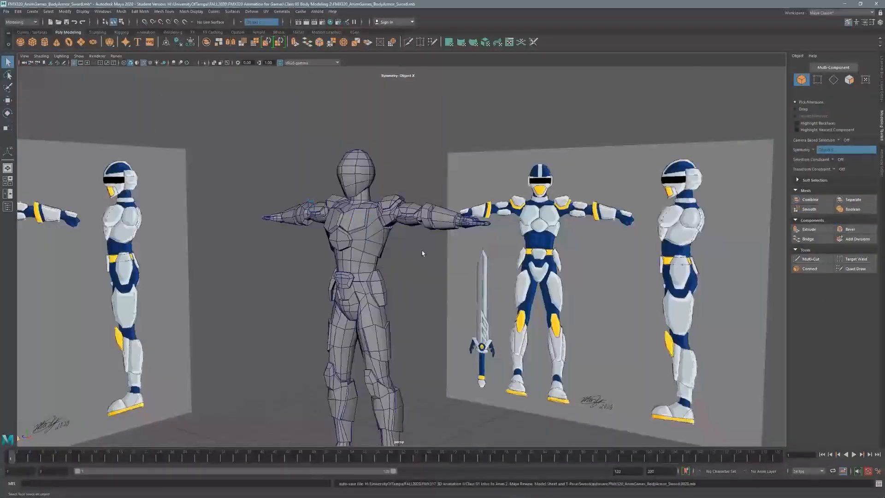
pyautogui.keyDown('alt'); pyautogui.moveTo(423, 252); pyautogui.dragTo(383, 251); pyautogui.keyUp('alt')
pyautogui.keyDown('alt'); pyautogui.moveTo(240, 203); pyautogui.dragTo(454, 203, button='right'); pyautogui.keyUp('alt')
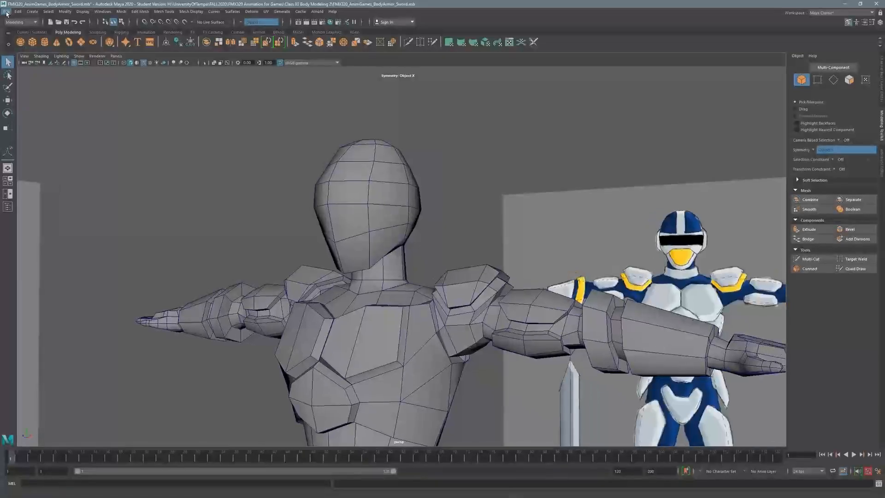
pyautogui.click(7, 11)
pyautogui.click(32, 41)
pyautogui.click(427, 261)
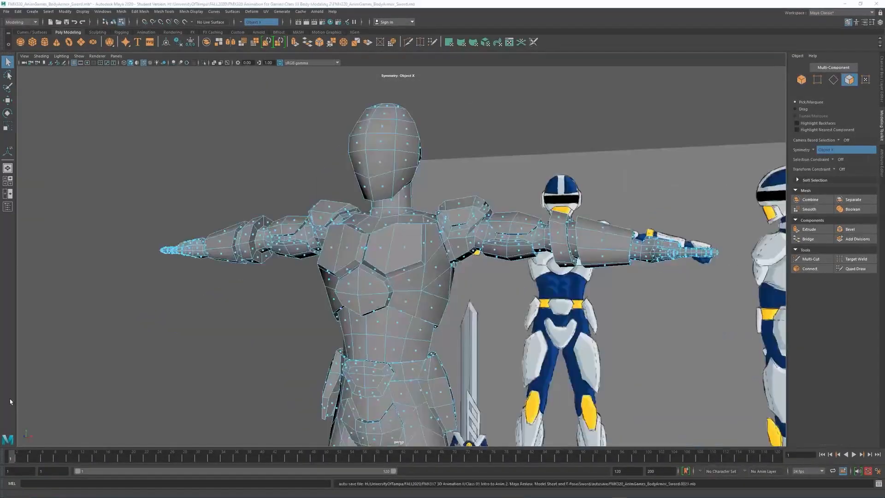
# Frame the helmet in side view, then start a multi-cut on the head in perspective.
pyautogui.click(123, 159)
pyautogui.keyDown('alt'); pyautogui.moveTo(442, 334); pyautogui.dragTo(398, 295); pyautogui.keyUp('alt')
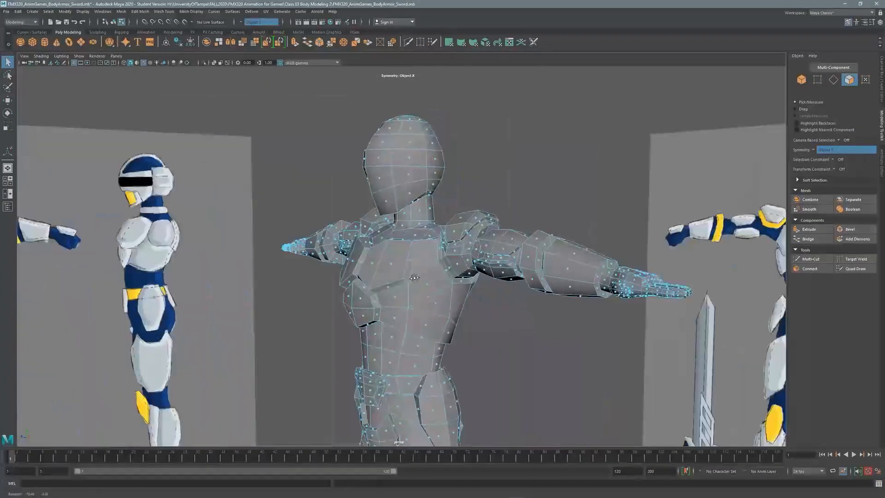
pyautogui.press('space')
pyautogui.press('space')
pyautogui.keyDown('alt'); pyautogui.moveTo(369, 223); pyautogui.dragTo(435, 217, button='right'); pyautogui.keyUp('alt')
pyautogui.keyDown('alt'); pyautogui.moveTo(435, 217); pyautogui.dragTo(419, 256, button='middle'); pyautogui.keyUp('alt')
pyautogui.keyDown('alt'); pyautogui.moveTo(419, 256); pyautogui.dragTo(436, 256, button='right'); pyautogui.keyUp('alt')
pyautogui.keyDown('alt'); pyautogui.moveTo(398, 258); pyautogui.dragTo(380, 253, button='middle'); pyautogui.keyUp('alt')
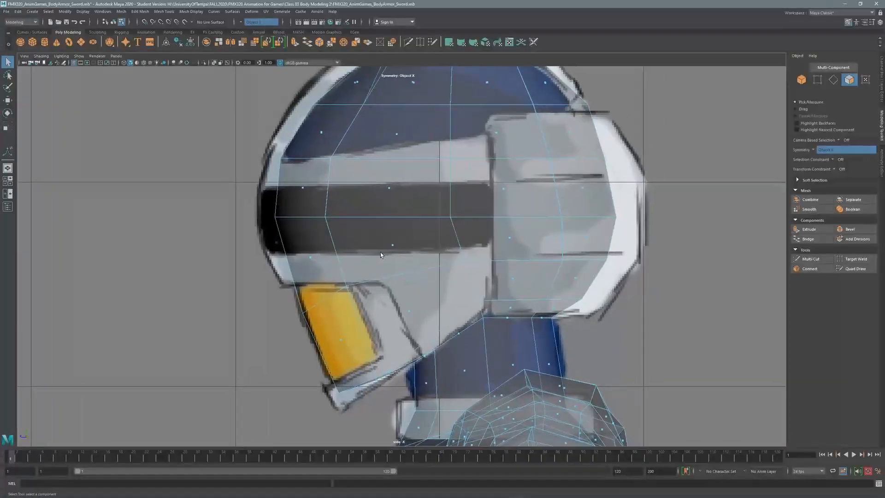
pyautogui.click(811, 259)
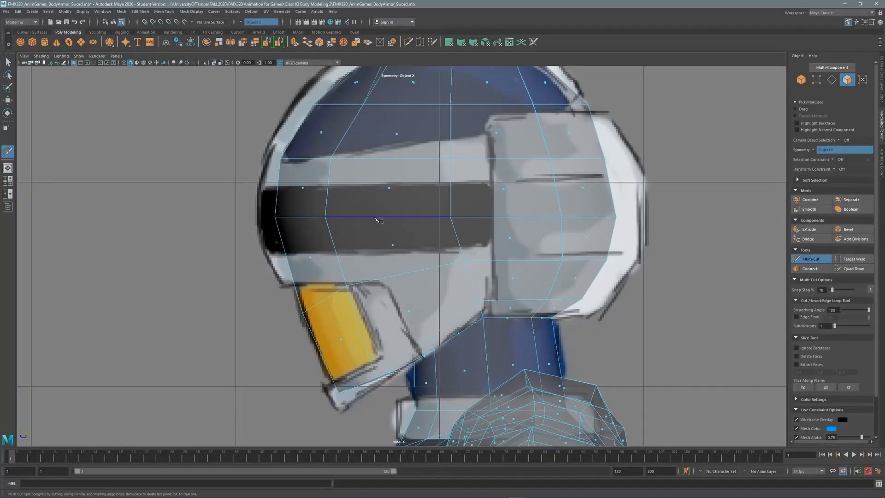
pyautogui.press('space')
pyautogui.press('space')
pyautogui.keyDown('alt'); pyautogui.moveTo(456, 167); pyautogui.dragTo(489, 167, button='right'); pyautogui.keyUp('alt')
pyautogui.keyDown('alt'); pyautogui.moveTo(461, 176); pyautogui.dragTo(484, 277, button='middle'); pyautogui.keyUp('alt')
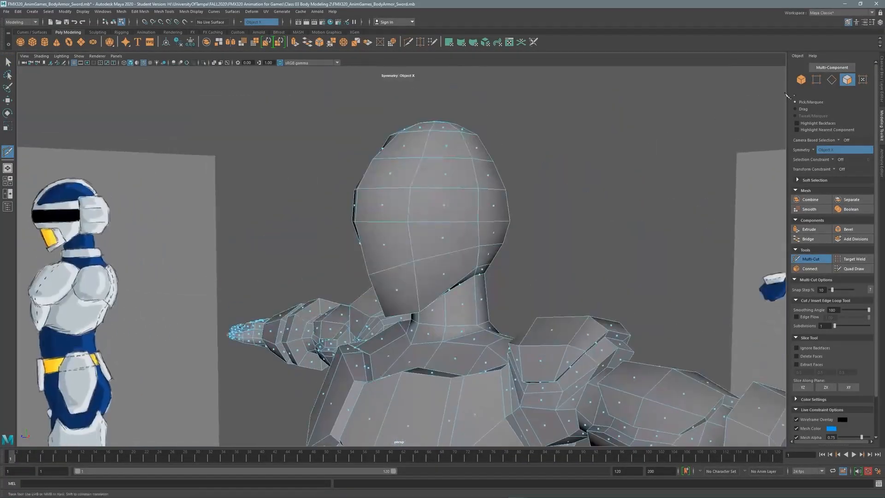
# Select three edges across the head in edge mode and connect them with a new loop.
pyautogui.press('q')
pyautogui.press('F10')
pyautogui.keyDown('alt'); pyautogui.moveTo(498, 318); pyautogui.dragTo(453, 287); pyautogui.keyUp('alt')
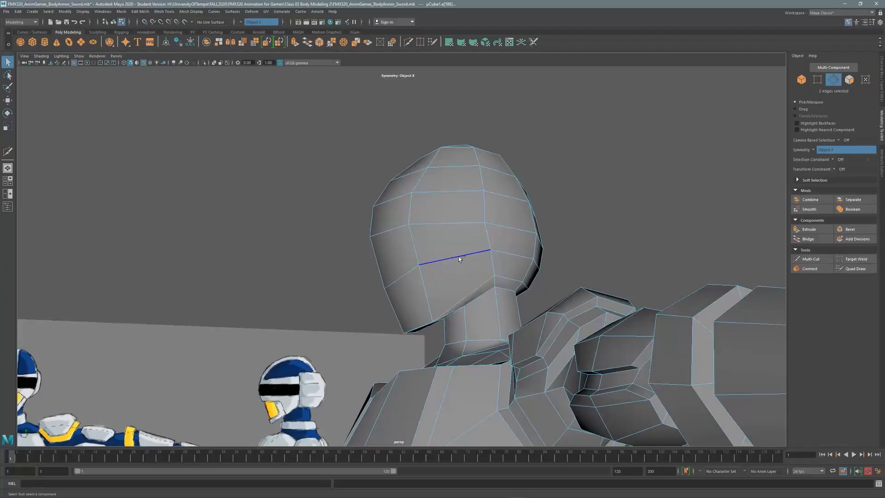
pyautogui.keyDown('shift'); pyautogui.click(464, 191); pyautogui.keyUp('shift')
pyautogui.keyDown('alt'); pyautogui.moveTo(464, 138); pyautogui.dragTo(462, 167); pyautogui.keyUp('alt')
pyautogui.keyDown('shift'); pyautogui.click(463, 168); pyautogui.keyUp('shift')
pyautogui.keyDown('alt'); pyautogui.moveTo(463, 168); pyautogui.dragTo(467, 244, button='middle'); pyautogui.keyUp('alt')
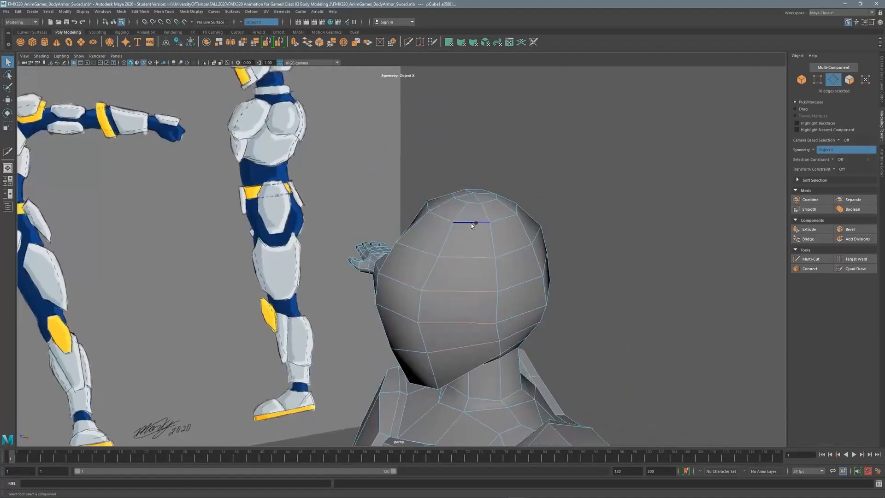
pyautogui.keyDown('shift'); pyautogui.click(475, 223); pyautogui.keyUp('shift')
pyautogui.keyDown('alt'); pyautogui.moveTo(392, 207); pyautogui.dragTo(531, 150); pyautogui.keyUp('alt')
pyautogui.keyDown('alt'); pyautogui.moveTo(531, 150); pyautogui.dragTo(533, 83, button='middle'); pyautogui.keyUp('alt')
pyautogui.click(818, 270)
# Cut a new edge around the neck under the head.
pyautogui.keyDown('alt'); pyautogui.moveTo(464, 211); pyautogui.dragTo(512, 230); pyautogui.keyUp('alt')
pyautogui.click(802, 260)
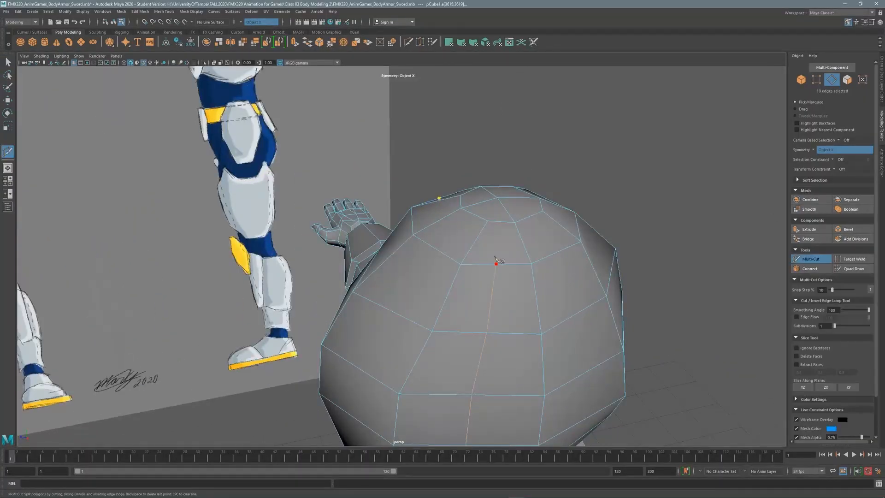
pyautogui.press('q')
pyautogui.keyDown('alt'); pyautogui.moveTo(504, 346); pyautogui.dragTo(644, 216); pyautogui.keyUp('alt')
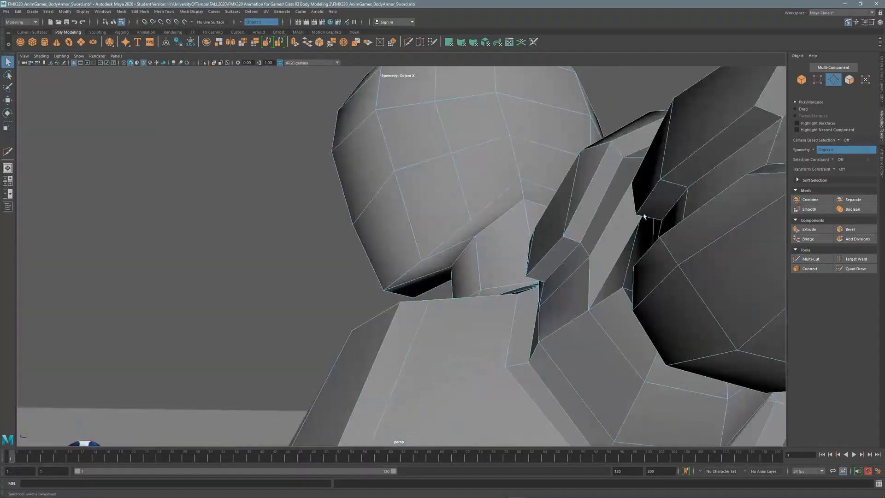
pyautogui.click(822, 260)
pyautogui.press('q')
pyautogui.click(811, 260)
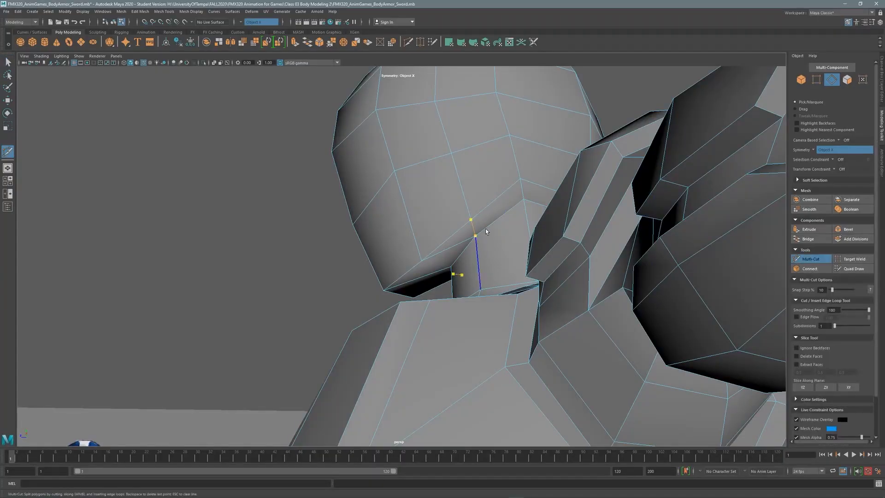
pyautogui.press('q')
pyautogui.keyDown('alt'); pyautogui.moveTo(479, 177); pyautogui.dragTo(475, 242); pyautogui.keyUp('alt')
# In side view, pull the jaw vertex up to the visor corner.
pyautogui.press('space')
pyautogui.press('space')
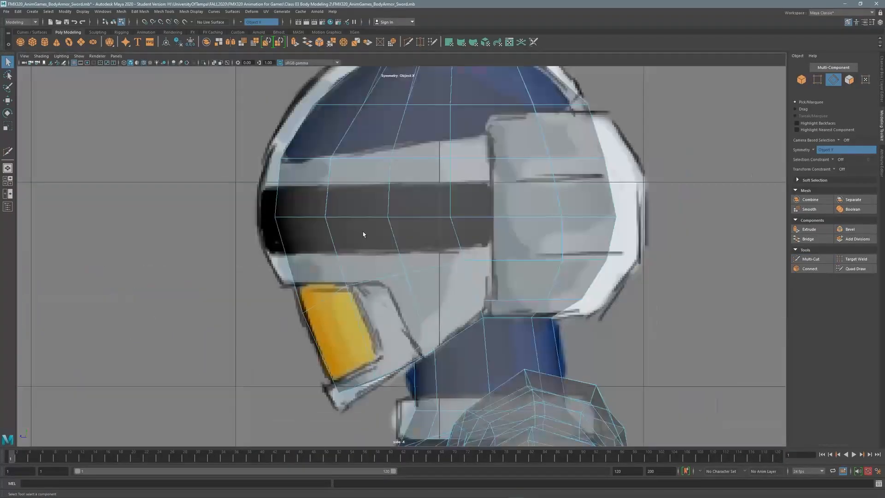
pyautogui.scroll(1, 363, 234)
pyautogui.keyDown('alt'); pyautogui.moveTo(389, 205); pyautogui.dragTo(400, 233, button='middle'); pyautogui.keyUp('alt')
pyautogui.scroll(1, 399, 234)
pyautogui.keyDown('alt'); pyautogui.moveTo(380, 287); pyautogui.dragTo(402, 214, button='middle'); pyautogui.keyUp('alt')
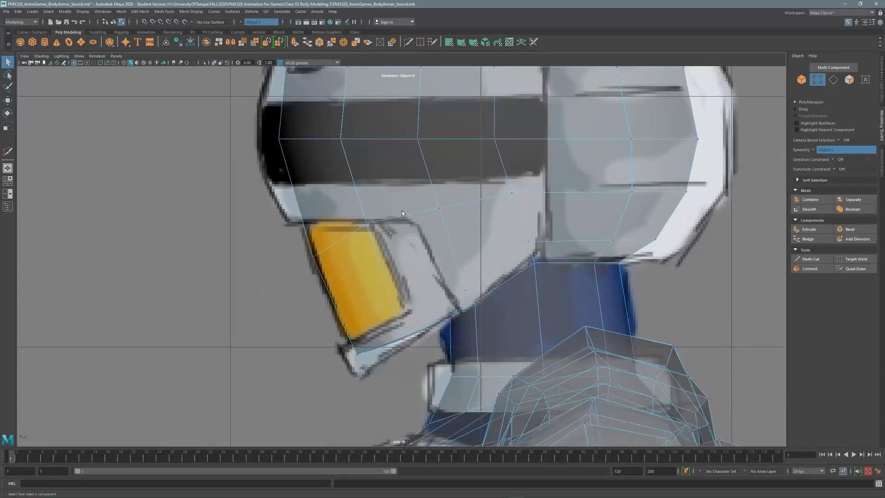
pyautogui.press('w')
pyautogui.moveTo(290, 234); pyautogui.dragTo(277, 199, button='middle')
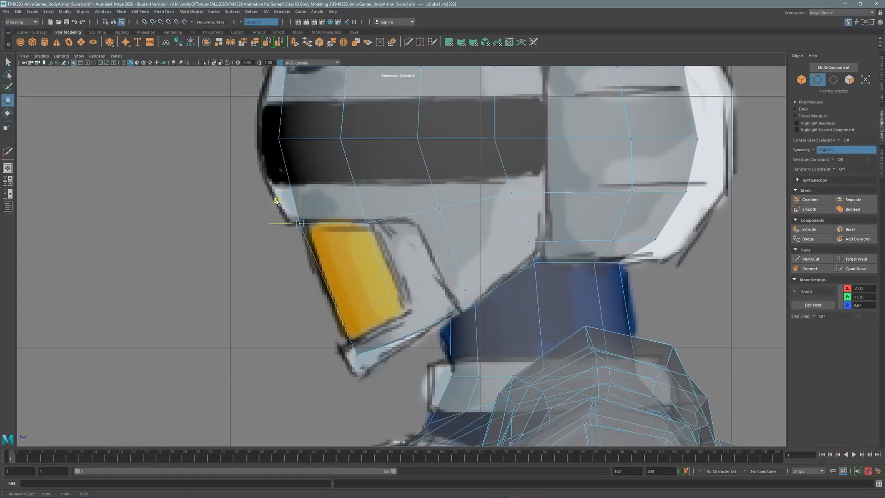
# Move the lower-edge vertex down and back onto the visor's bottom outline.
pyautogui.click(439, 208)
pyautogui.moveTo(439, 171); pyautogui.dragTo(440, 184)
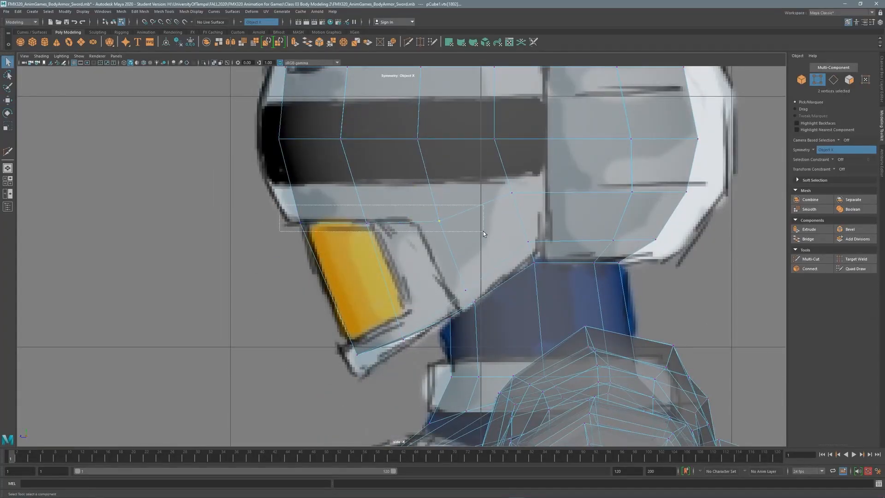
pyautogui.press('q')
pyautogui.press('w')
pyautogui.moveTo(410, 223); pyautogui.dragTo(394, 224)
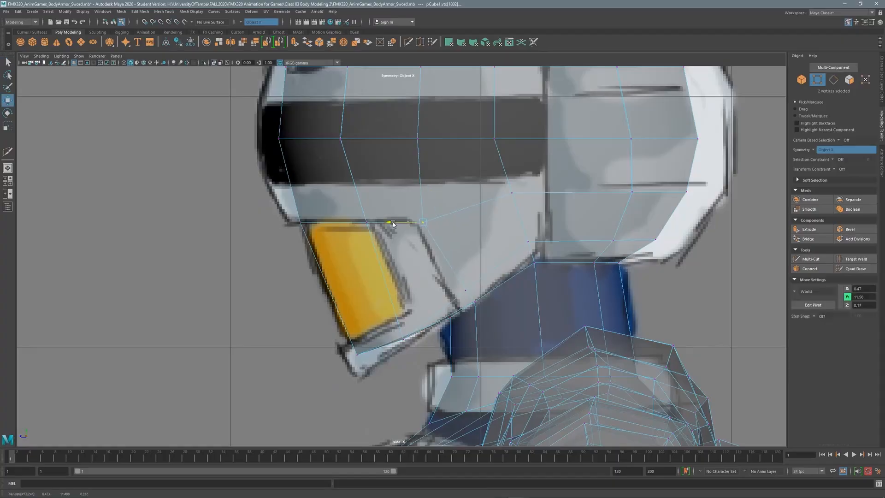
# Move the chin-edge and chin-bottom vertices onto the side-view helmet reference.
pyautogui.moveTo(443, 283); pyautogui.dragTo(488, 310)
pyautogui.click(438, 288)
pyautogui.moveTo(438, 288)
pyautogui.mouseDown()
pyautogui.moveTo(416, 306)
pyautogui.moveTo(433, 278)
pyautogui.moveTo(440, 286)
pyautogui.mouseUp()
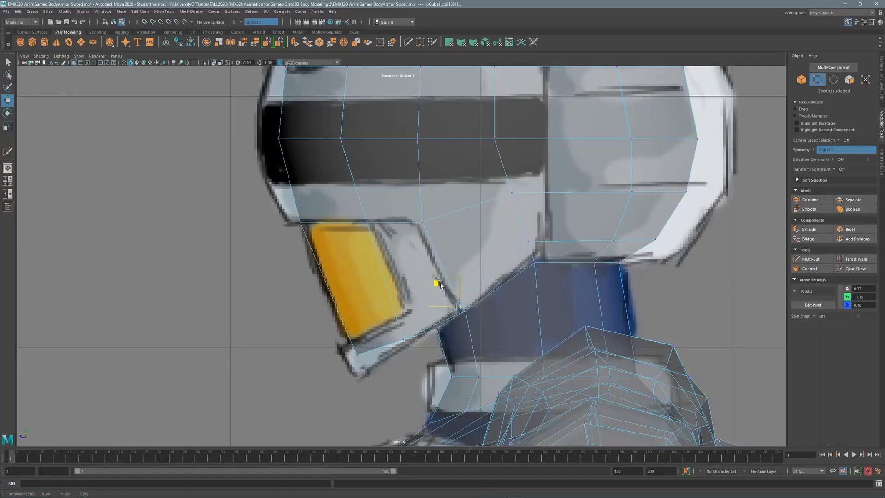
pyautogui.click(357, 354)
pyautogui.moveTo(332, 330); pyautogui.dragTo(341, 347, button='middle')
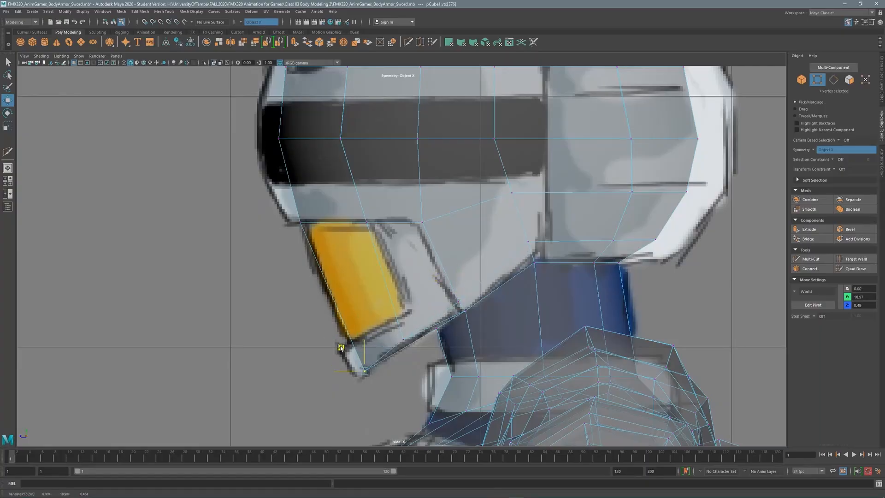
pyautogui.click(404, 340)
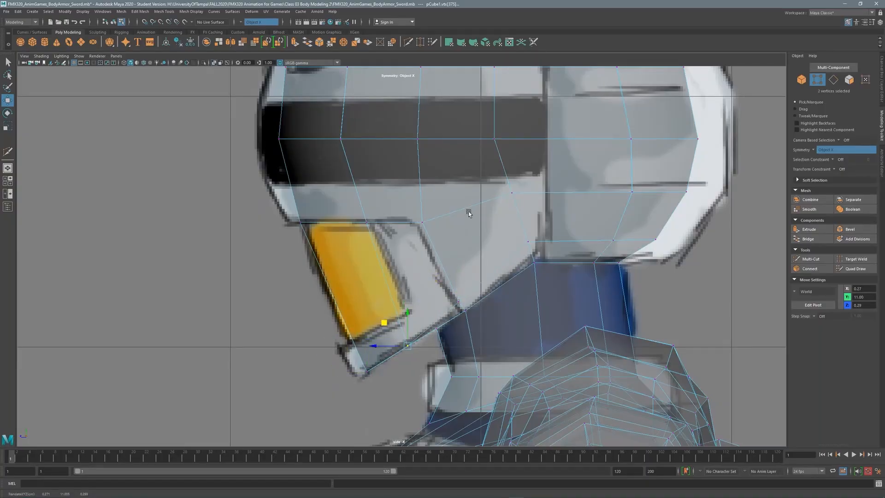
pyautogui.scroll(-5, 469, 211)
pyautogui.scroll(6, 483, 234)
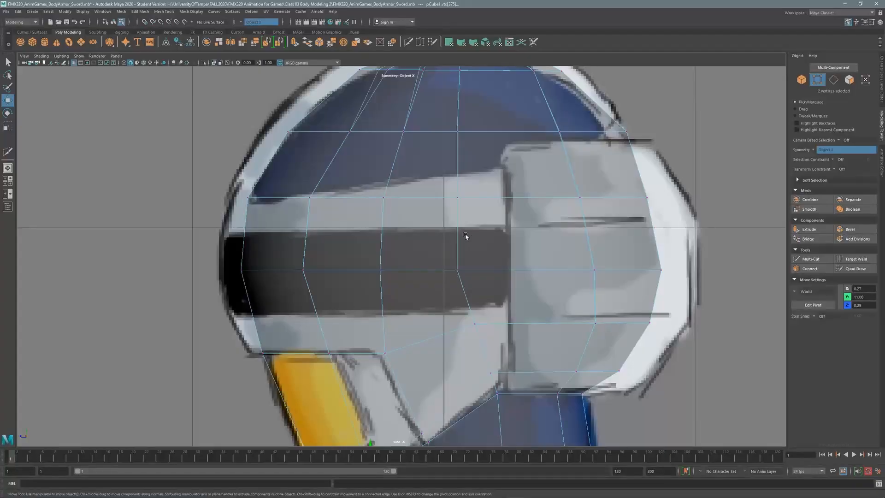
# Bevel the horizontal helmet edge loop into two loops at Fraction 0.55.
pyautogui.doubleClick(405, 270)
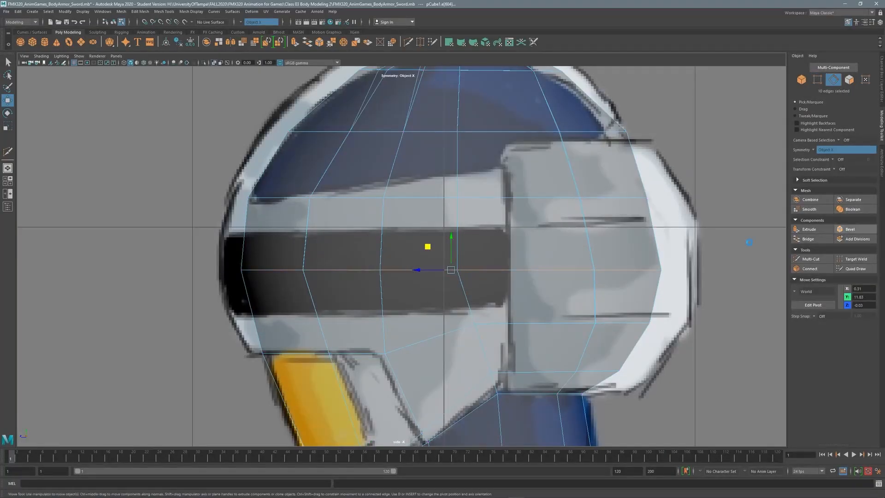
pyautogui.hotkey('ctrl', 'b')
pyautogui.moveTo(118, 354); pyautogui.dragTo(125, 354)
pyautogui.press('q')
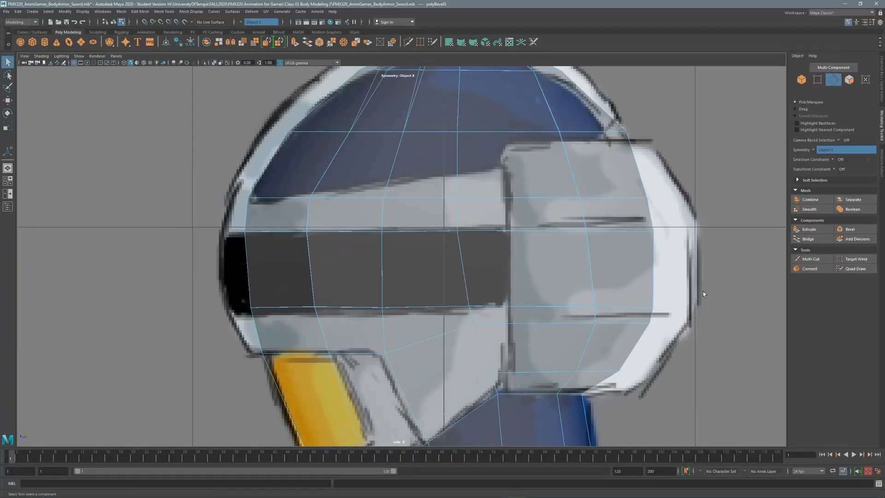
# Lower the selected vertices slightly and raise the vertex row to the visor's top edge.
pyautogui.press('F9')
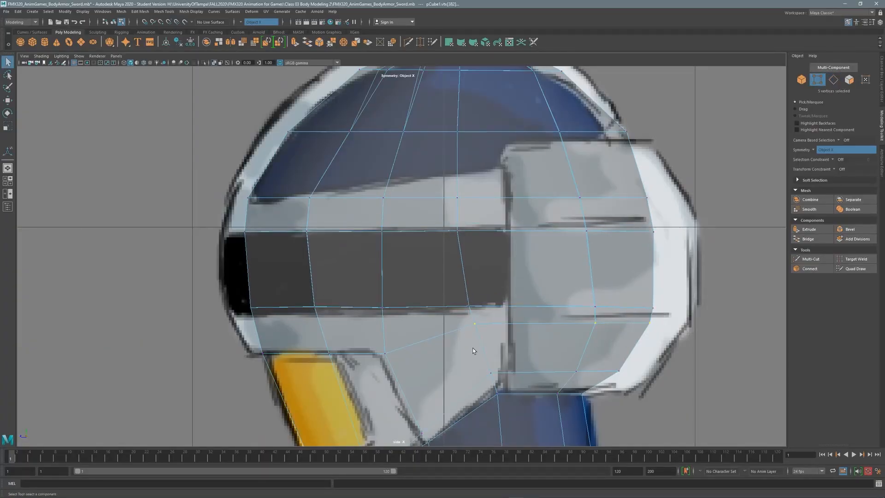
pyautogui.press('w')
pyautogui.moveTo(563, 297); pyautogui.dragTo(564, 304)
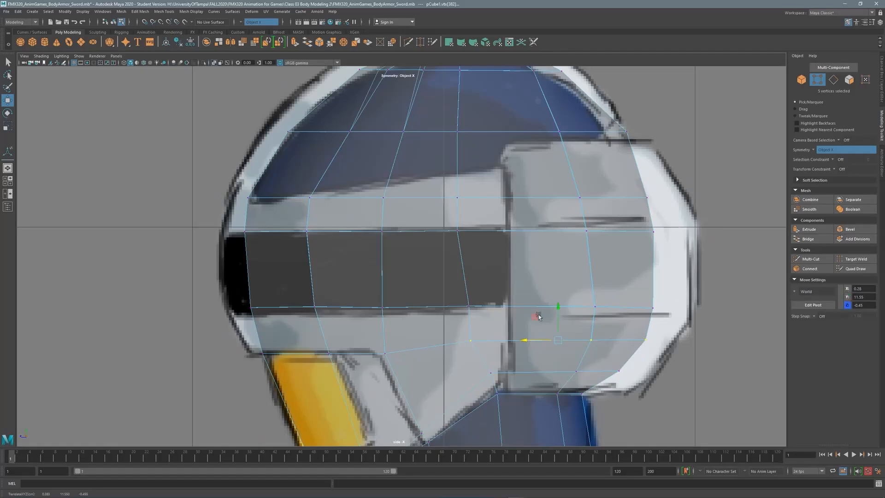
pyautogui.moveTo(443, 160); pyautogui.dragTo(443, 139)
# Scale the vertex column flat into a straight vertical line along the visor.
pyautogui.press('r')
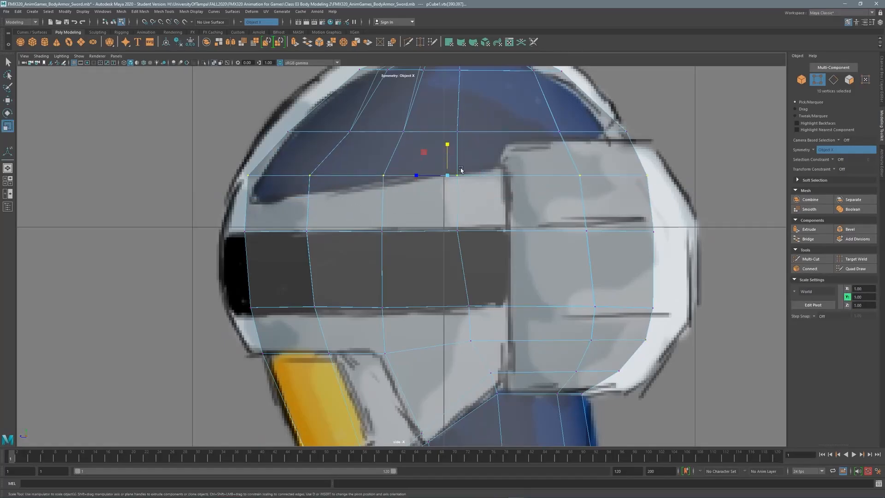
pyautogui.scroll(-5, 611, 187)
pyautogui.scroll(5, 588, 187)
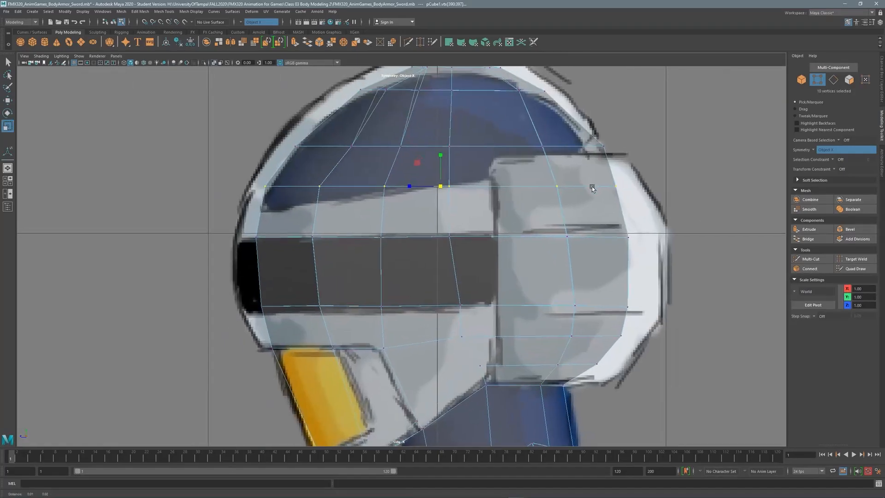
pyautogui.press('F8')
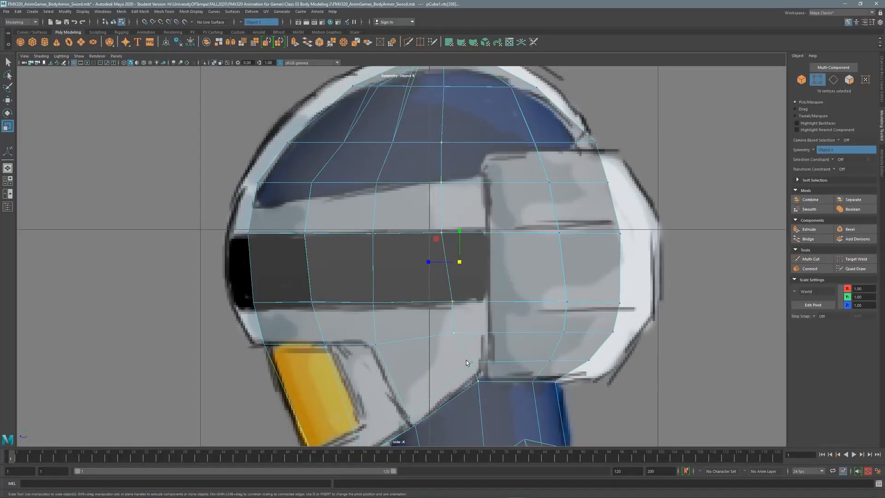
pyautogui.moveTo(427, 262); pyautogui.dragTo(475, 209)
pyautogui.press('w')
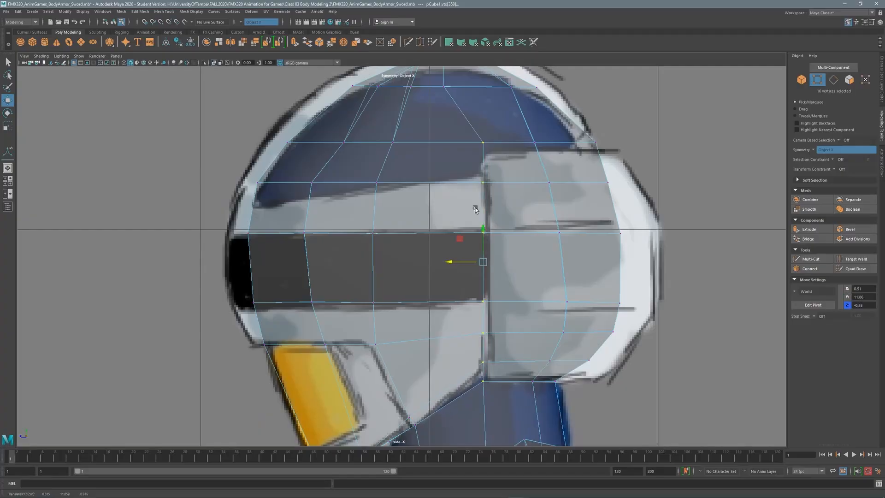
pyautogui.keyDown('alt'); pyautogui.moveTo(458, 168); pyautogui.dragTo(464, 210); pyautogui.keyUp('alt')
pyautogui.press('F10')
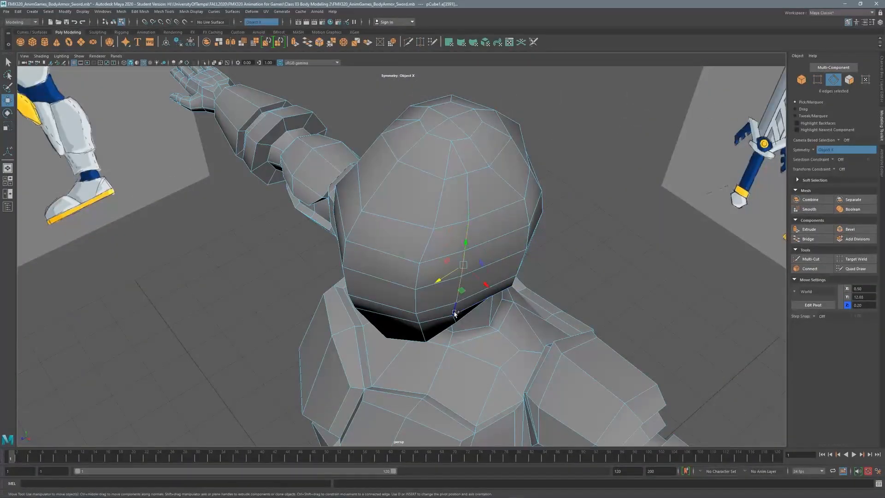
# Select the first edge loops around the knight's head.
pyautogui.keyDown('alt'); pyautogui.moveTo(454, 313); pyautogui.dragTo(465, 211); pyautogui.keyUp('alt')
pyautogui.keyDown('shift'); pyautogui.click(482, 291); pyautogui.keyUp('shift')
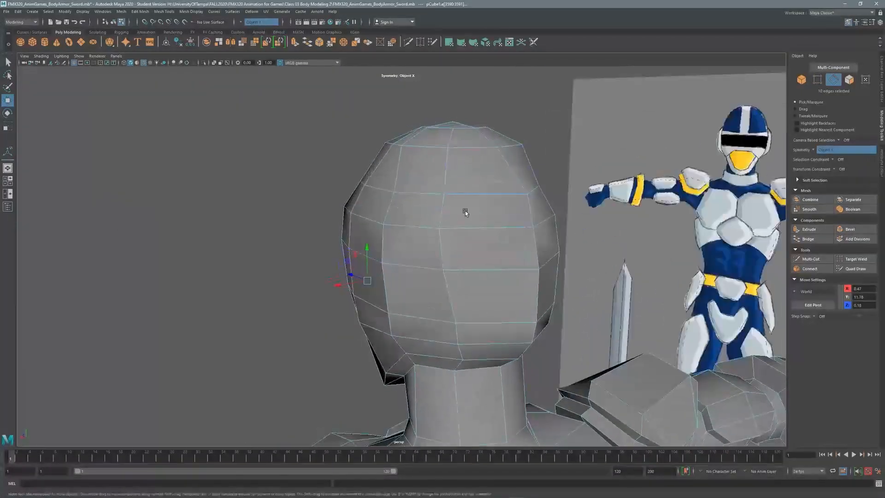
pyautogui.keyDown('shift'); pyautogui.click(461, 353); pyautogui.keyUp('shift')
pyautogui.keyDown('alt'); pyautogui.moveTo(461, 352); pyautogui.dragTo(461, 272); pyautogui.keyUp('alt')
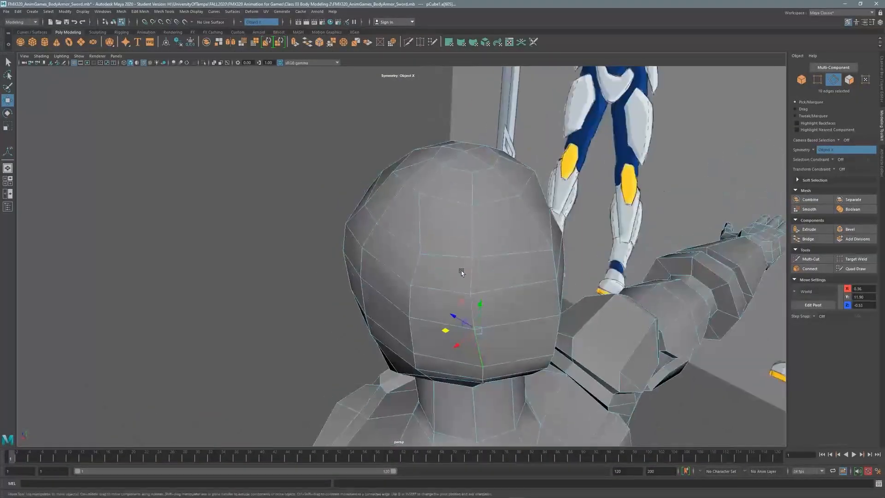
pyautogui.moveTo(454, 336); pyautogui.dragTo(478, 221)
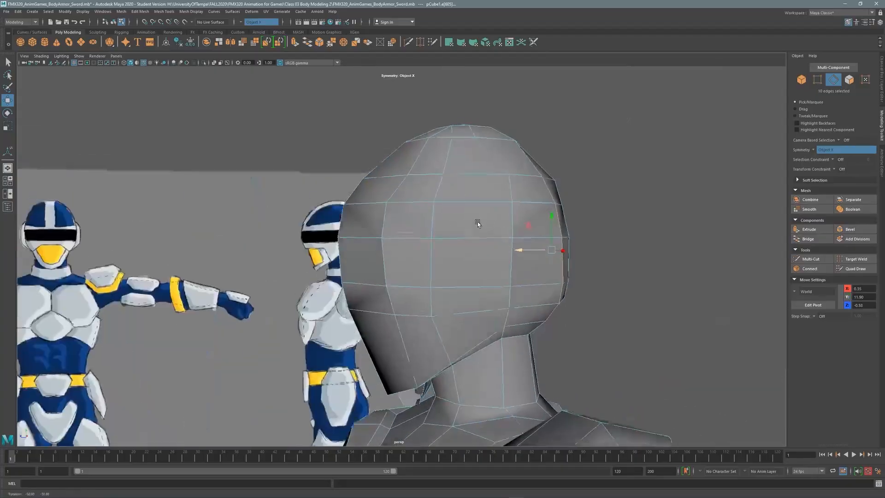
pyautogui.press('space')
pyautogui.press('space')
pyautogui.press('r')
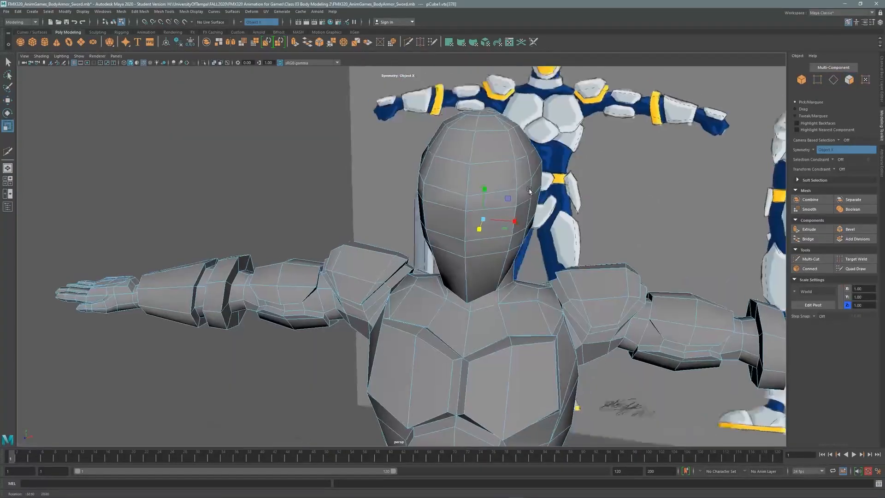
pyautogui.keyDown('alt'); pyautogui.moveTo(530, 231); pyautogui.dragTo(505, 308); pyautogui.keyUp('alt')
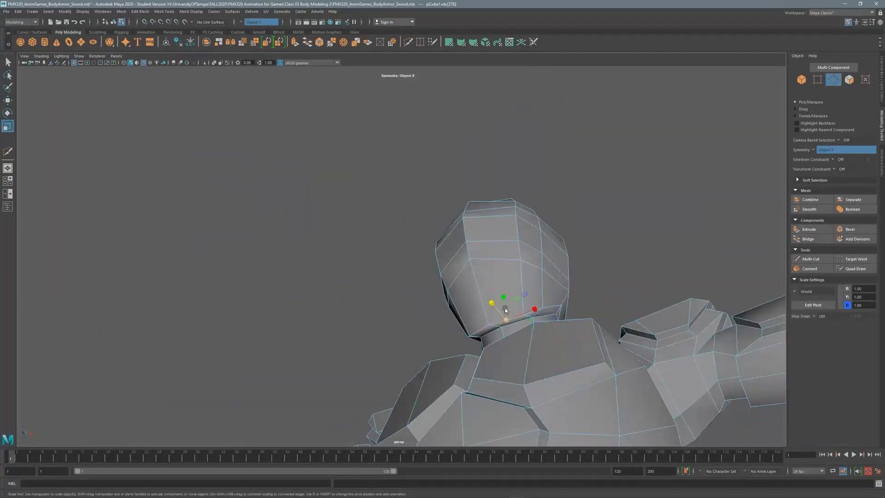
pyautogui.press('[')
# Add the top and remaining head edges, then Connect them to insert a centre edge loop.
pyautogui.keyDown('shift'); pyautogui.click(495, 132); pyautogui.keyUp('shift')
pyautogui.keyDown('alt'); pyautogui.moveTo(495, 131); pyautogui.dragTo(409, 254); pyautogui.keyUp('alt')
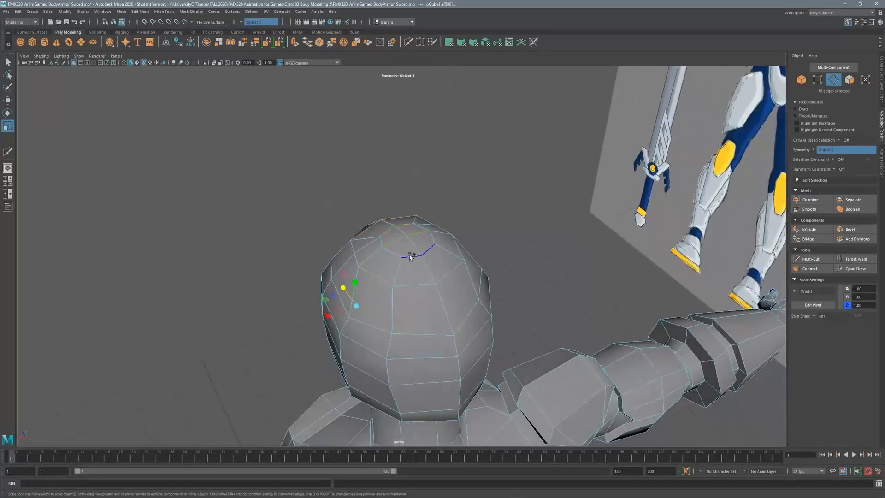
pyautogui.keyDown('shift'); pyautogui.click(429, 412); pyautogui.keyUp('shift')
pyautogui.keyDown('alt'); pyautogui.moveTo(429, 413); pyautogui.dragTo(449, 233); pyautogui.keyUp('alt')
pyautogui.keyDown('shift'); pyautogui.click(460, 184); pyautogui.keyUp('shift')
pyautogui.click(810, 268)
pyautogui.press('q')
# Scale the head's edge loops outward along Z to round the helmet.
pyautogui.press('r')
pyautogui.moveTo(421, 279)
pyautogui.mouseDown()
pyautogui.moveTo(426, 237)
pyautogui.moveTo(442, 233)
pyautogui.moveTo(434, 277)
pyautogui.mouseUp()
pyautogui.press('F9')
# Multi-Cut a new edge across the top of the head and Target Weld the stray vertex.
pyautogui.click(811, 258)
pyautogui.click(417, 294)
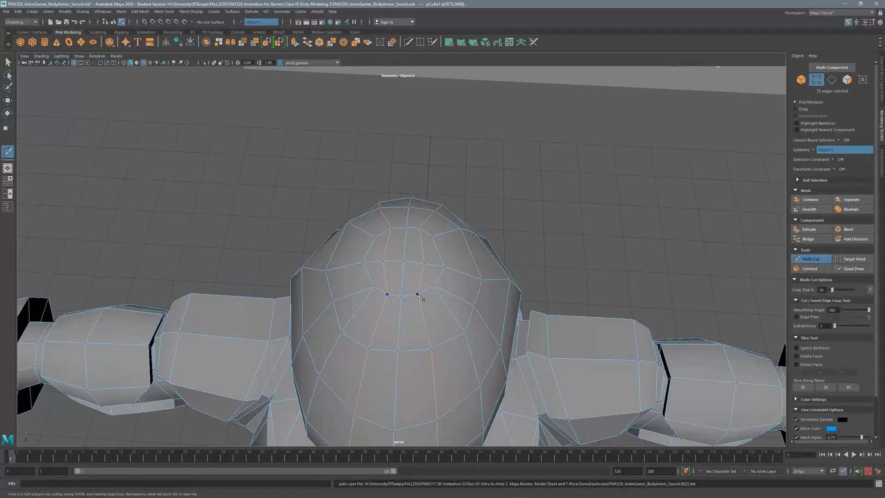
pyautogui.click(853, 260)
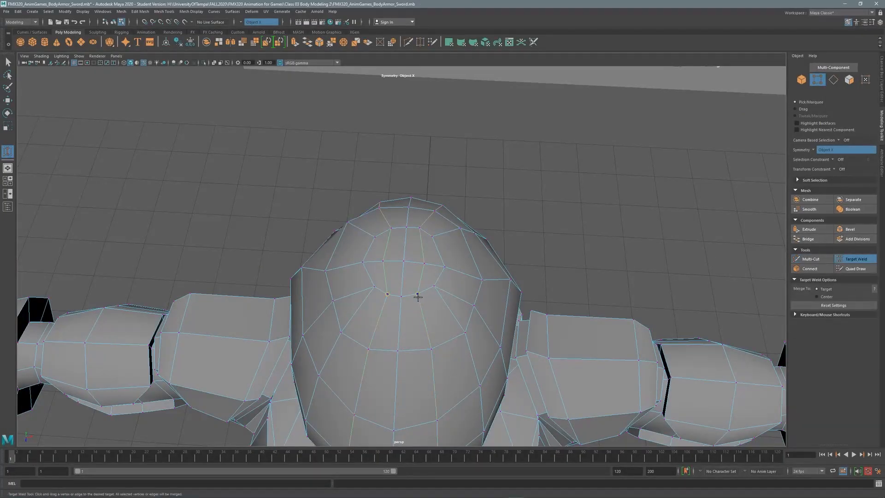
pyautogui.keyDown('alt'); pyautogui.moveTo(456, 286); pyautogui.dragTo(446, 165); pyautogui.keyUp('alt')
pyautogui.press('q')
pyautogui.press('w')
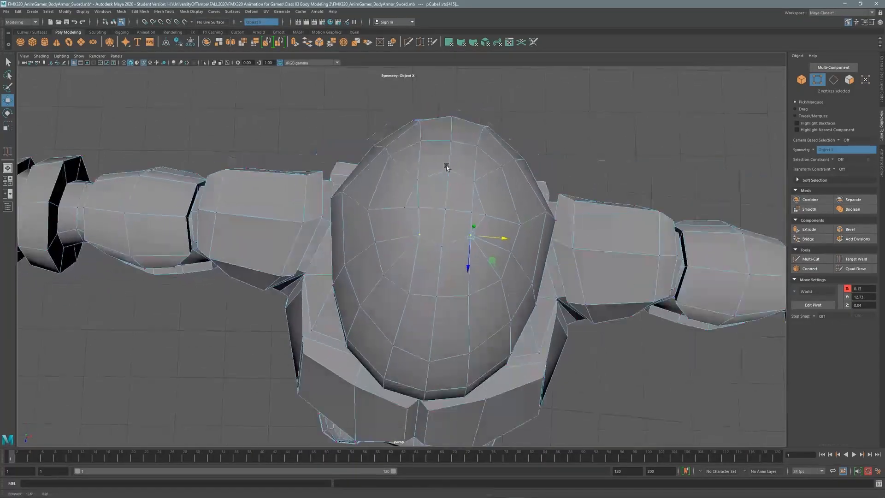
# Set Symmetry to Off.
pyautogui.press('space')
pyautogui.press('space')
pyautogui.scroll(8, 267, 221)
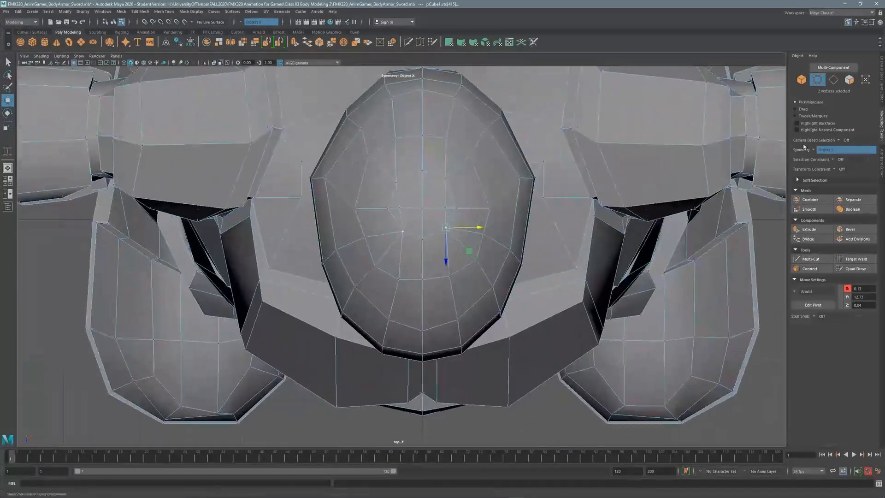
pyautogui.click(829, 149)
pyautogui.click(825, 153)
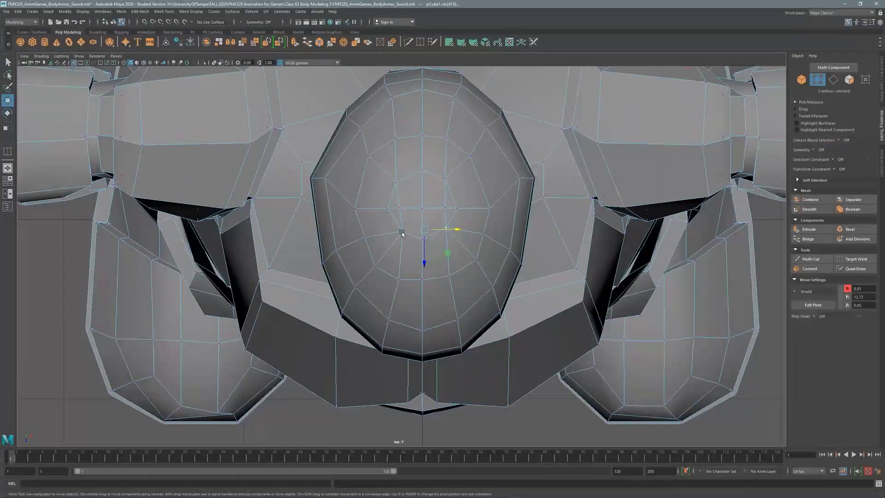
# Slide the crown vertices into place from the top view to even the dome's edge flow.
pyautogui.click(402, 234)
pyautogui.click(396, 280)
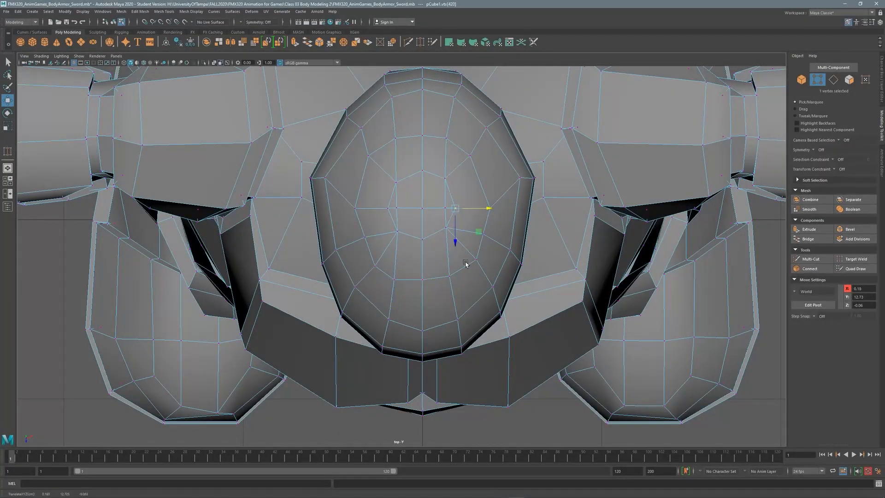
pyautogui.click(372, 263)
pyautogui.moveTo(363, 237); pyautogui.dragTo(396, 238)
pyautogui.press('space')
pyautogui.press('space')
pyautogui.scroll(-3, 464, 228)
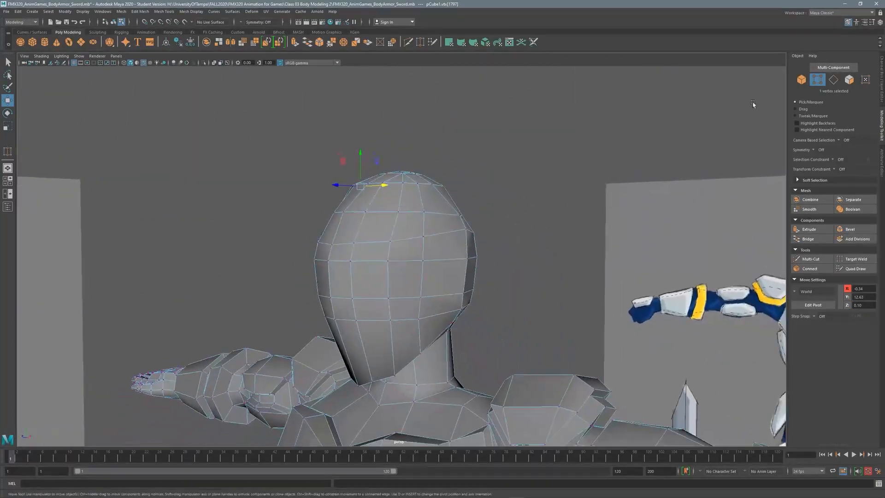
pyautogui.click(8, 63)
pyautogui.keyDown('alt'); pyautogui.moveTo(286, 240); pyautogui.dragTo(438, 295); pyautogui.keyUp('alt')
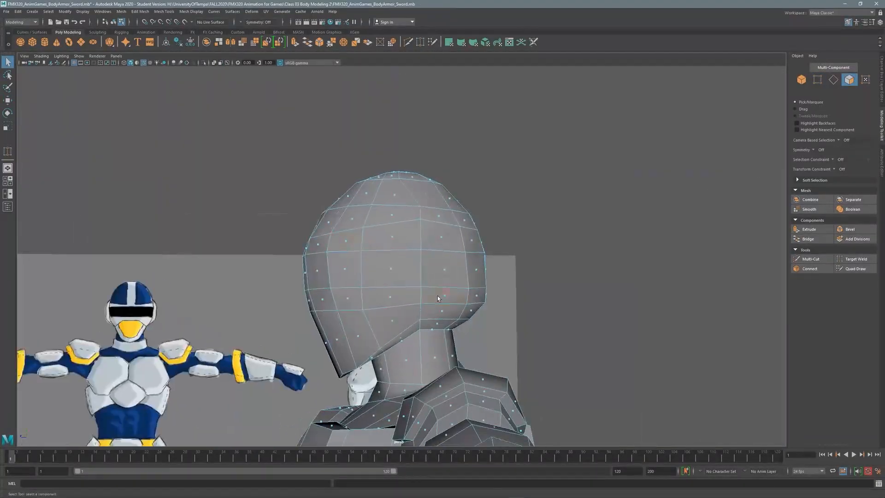
# Turn X symmetry back on and select the head and visor face loops.
pyautogui.click(821, 149)
pyautogui.click(830, 156)
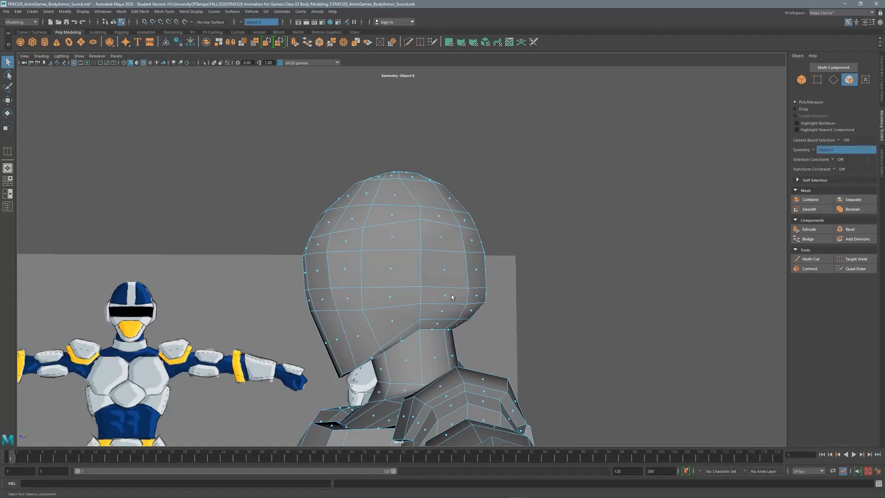
pyautogui.keyDown('shift'); pyautogui.doubleClick(411, 292); pyautogui.keyUp('shift')
pyautogui.press('space')
pyautogui.press('space')
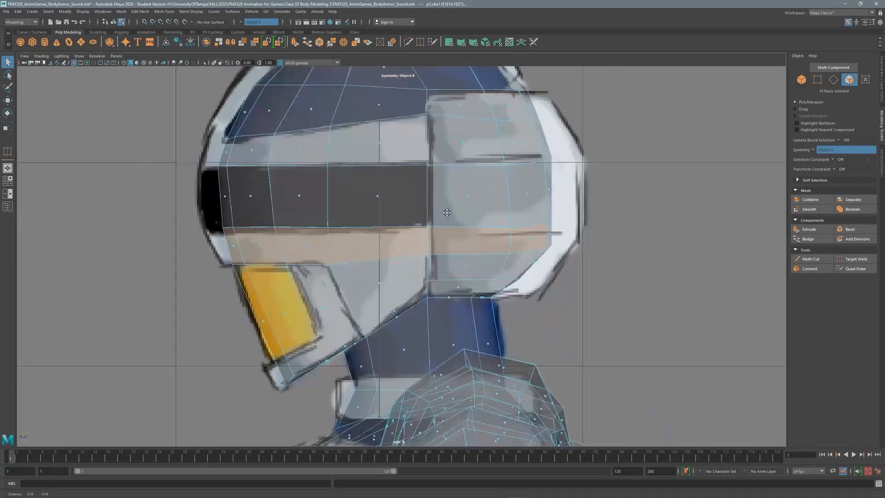
pyautogui.keyDown('shift'); pyautogui.doubleClick(461, 241); pyautogui.keyUp('shift')
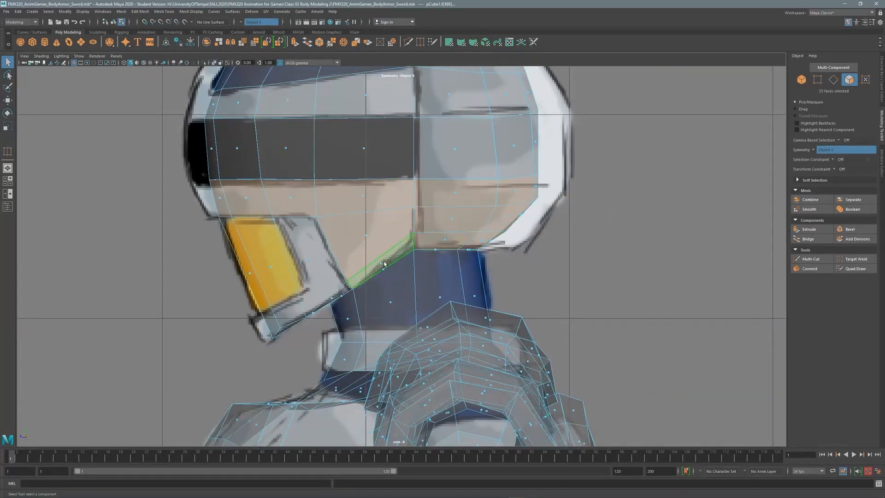
pyautogui.keyDown('shift'); pyautogui.doubleClick(357, 152); pyautogui.keyUp('shift')
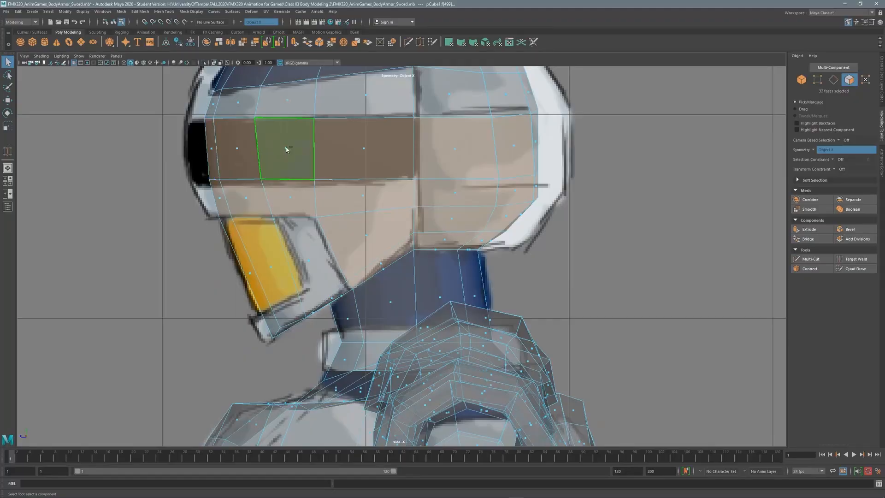
# Add the upper visor and remaining helmet face loops to the selection.
pyautogui.keyDown('alt'); pyautogui.moveTo(287, 147); pyautogui.dragTo(291, 266, button='middle'); pyautogui.keyUp('alt')
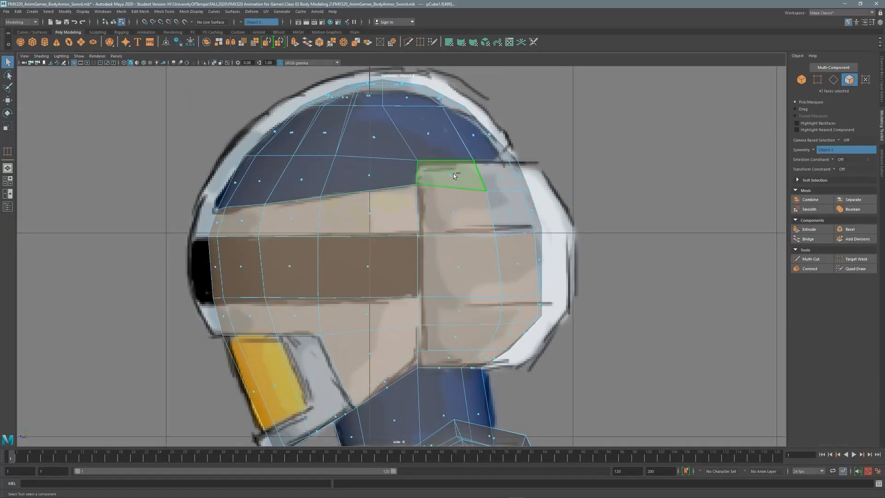
pyautogui.keyDown('shift'); pyautogui.doubleClick(235, 168); pyautogui.keyUp('shift')
pyautogui.press('space')
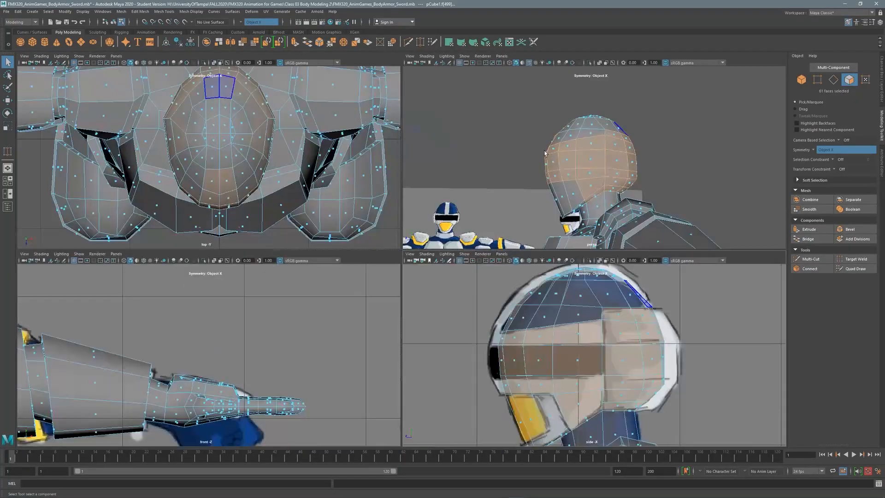
pyautogui.press('space')
pyautogui.keyDown('shift'); pyautogui.doubleClick(401, 265); pyautogui.keyUp('shift')
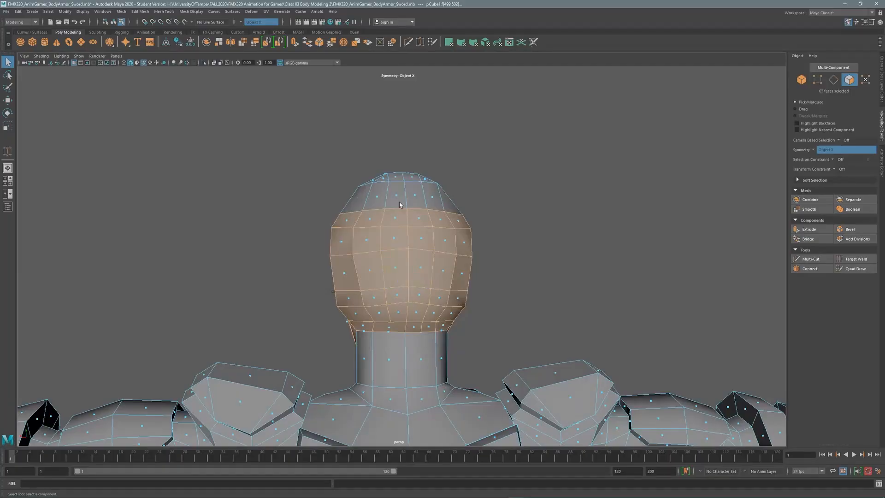
pyautogui.keyDown('alt'); pyautogui.moveTo(401, 205); pyautogui.dragTo(425, 232); pyautogui.keyUp('alt')
pyautogui.keyDown('shift'); pyautogui.doubleClick(388, 210); pyautogui.keyUp('shift')
pyautogui.keyDown('alt'); pyautogui.moveTo(388, 210); pyautogui.dragTo(457, 201); pyautogui.keyUp('alt')
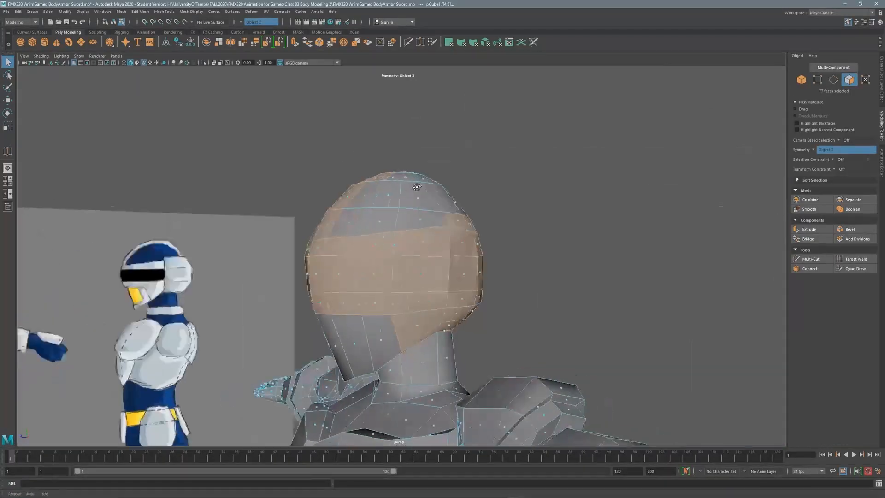
pyautogui.press('space')
pyautogui.press('space')
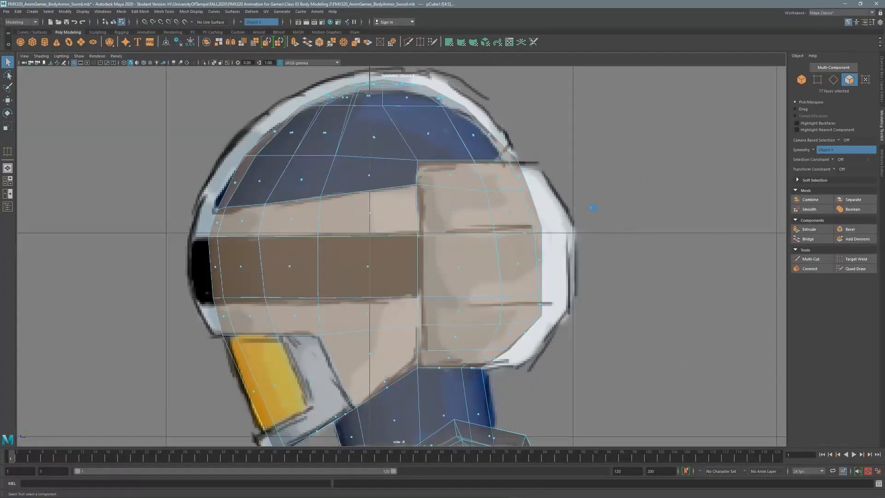
# Extrude the selected helmet shell faces to a Thickness of 0.1.
pyautogui.hotkey('ctrl', 'e')
pyautogui.moveTo(124, 352); pyautogui.dragTo(175, 354)
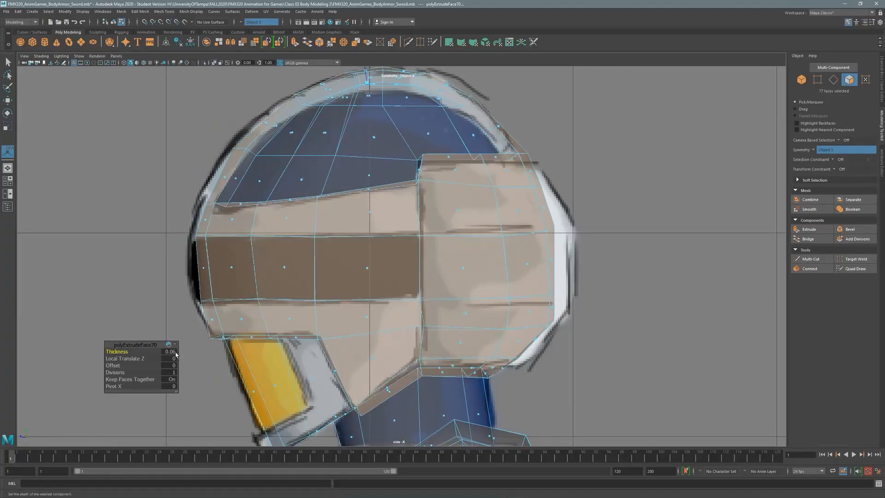
pyautogui.press('Return')
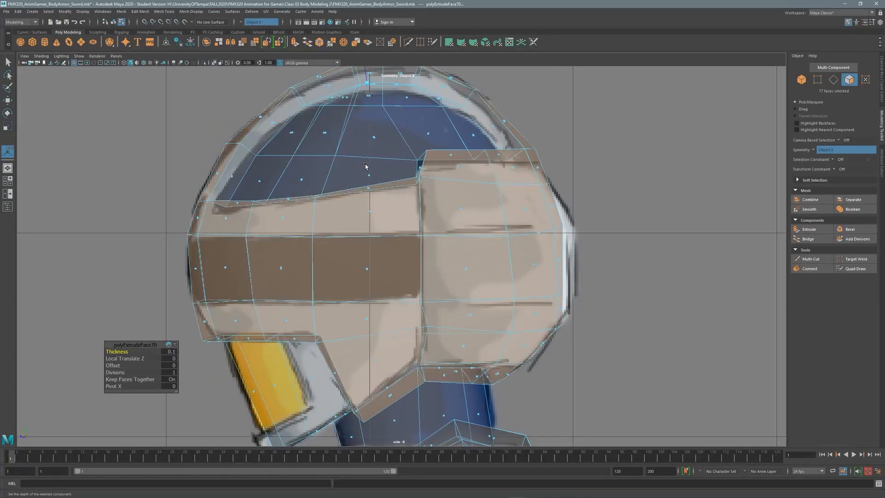
# Marquee-select the helmet's lower edge row vertices for moving.
pyautogui.click(817, 79)
pyautogui.keyDown('alt'); pyautogui.moveTo(286, 300); pyautogui.dragTo(323, 340, button='middle'); pyautogui.keyUp('alt')
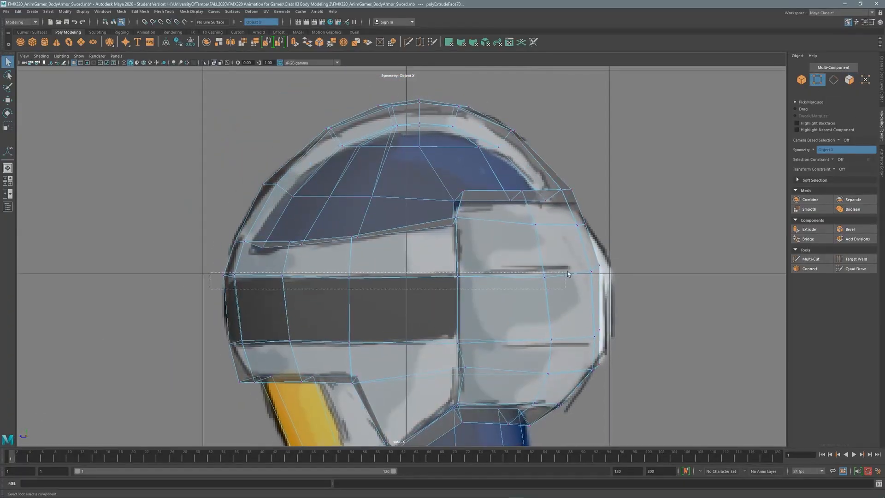
pyautogui.moveTo(593, 263); pyautogui.dragTo(593, 262)
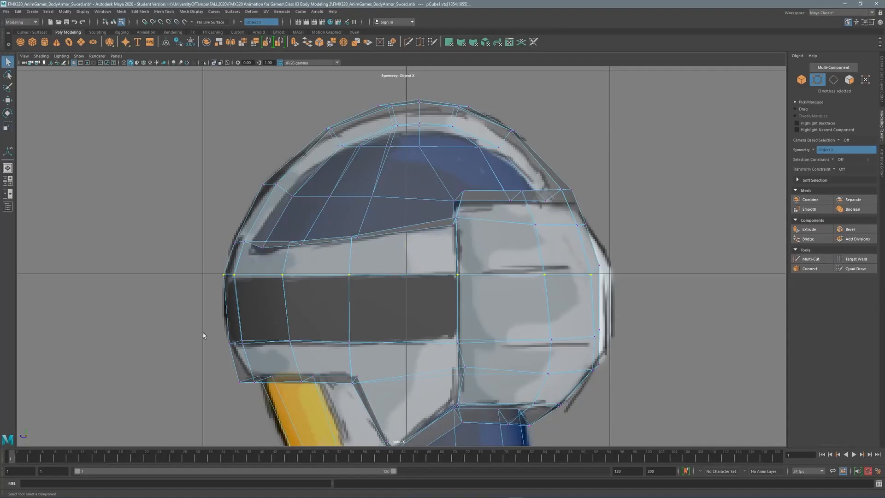
pyautogui.moveTo(596, 355); pyautogui.dragTo(596, 355)
pyautogui.press('w')
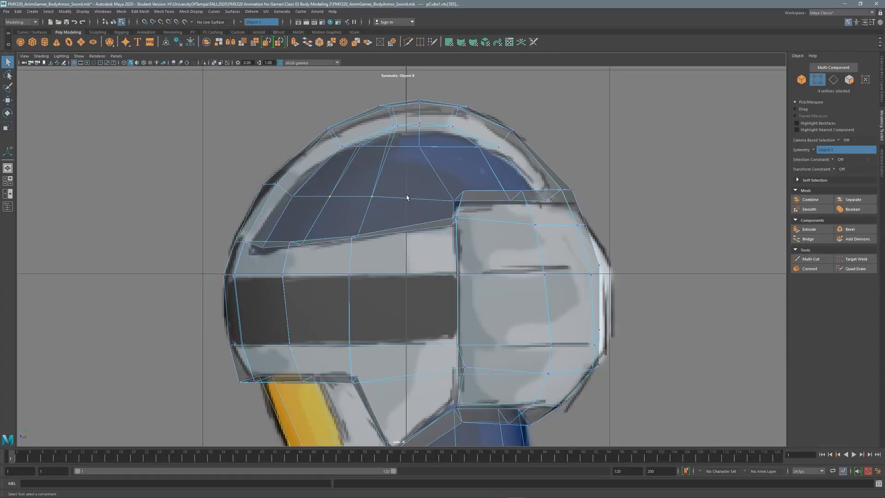
# Multi-Cut a horizontal edge loop across the helmet side below the visor band.
pyautogui.moveTo(408, 198); pyautogui.dragTo(317, 194)
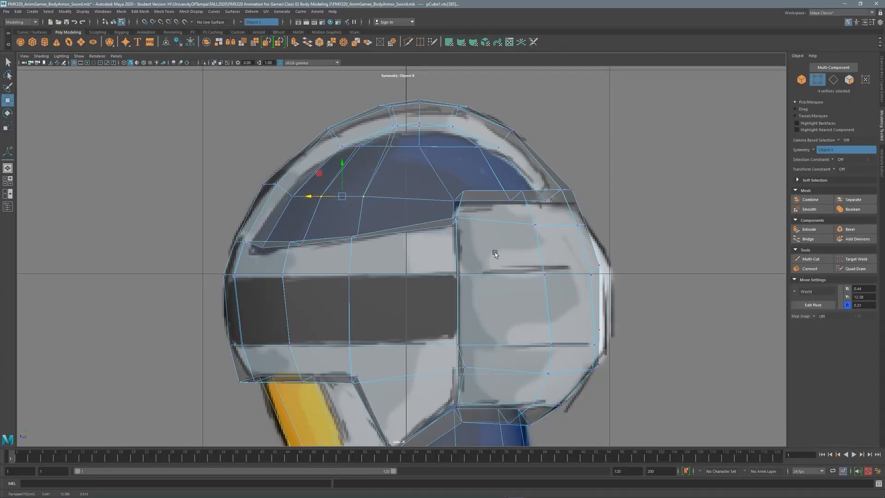
pyautogui.click(834, 80)
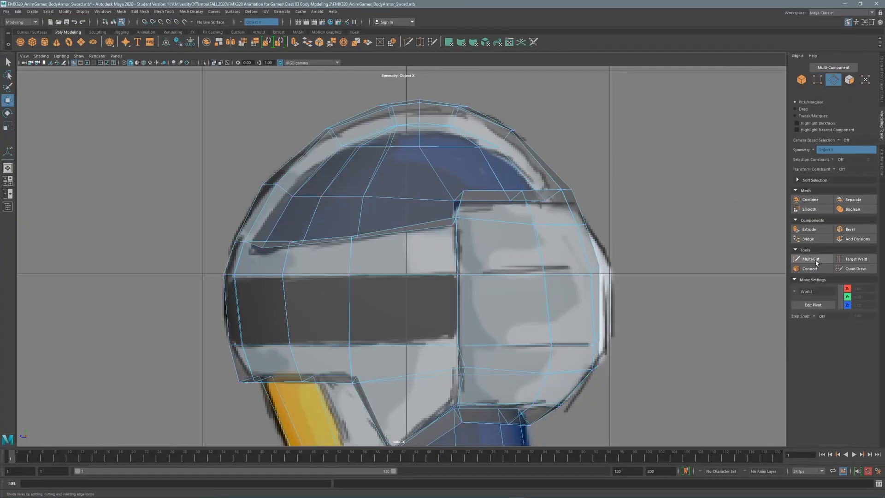
pyautogui.click(811, 259)
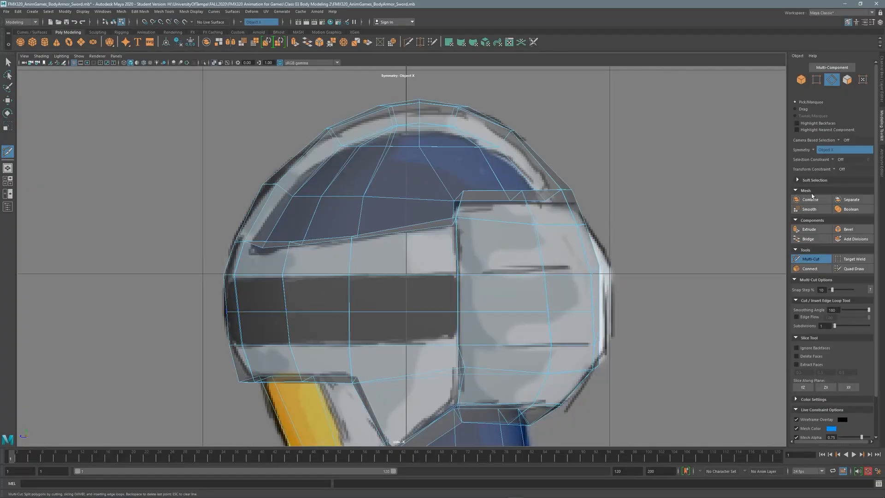
pyautogui.press('q')
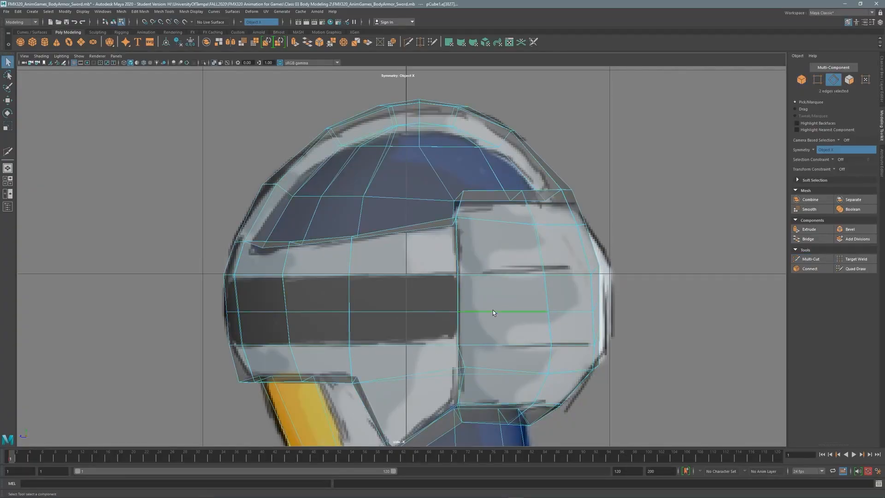
pyautogui.click(510, 344)
pyautogui.press('e')
pyautogui.press('r')
pyautogui.moveTo(413, 305); pyautogui.dragTo(415, 307)
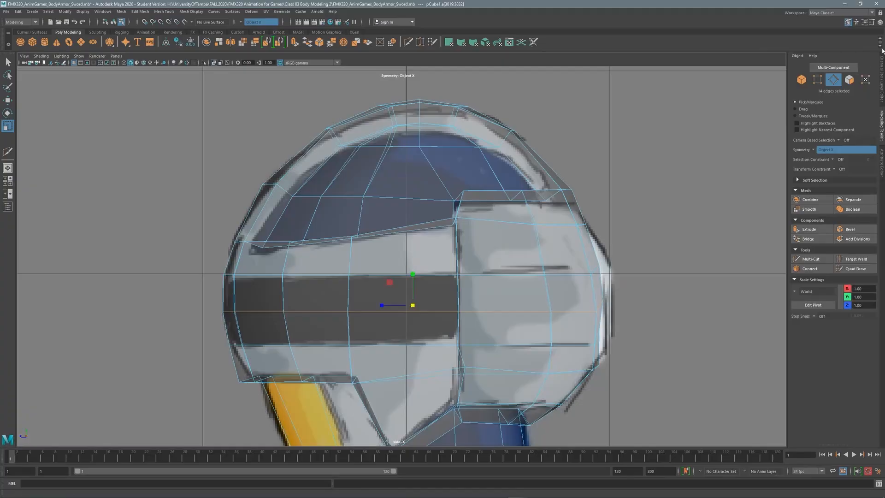
# Pull the helmet's rear-edge vertex column inward to match the side reference outline.
pyautogui.click(817, 79)
pyautogui.keyDown('alt'); pyautogui.moveTo(555, 292); pyautogui.dragTo(510, 281, button='middle'); pyautogui.keyUp('alt')
pyautogui.keyDown('alt'); pyautogui.moveTo(511, 280); pyautogui.dragTo(609, 262, button='right'); pyautogui.keyUp('alt')
pyautogui.click(570, 303)
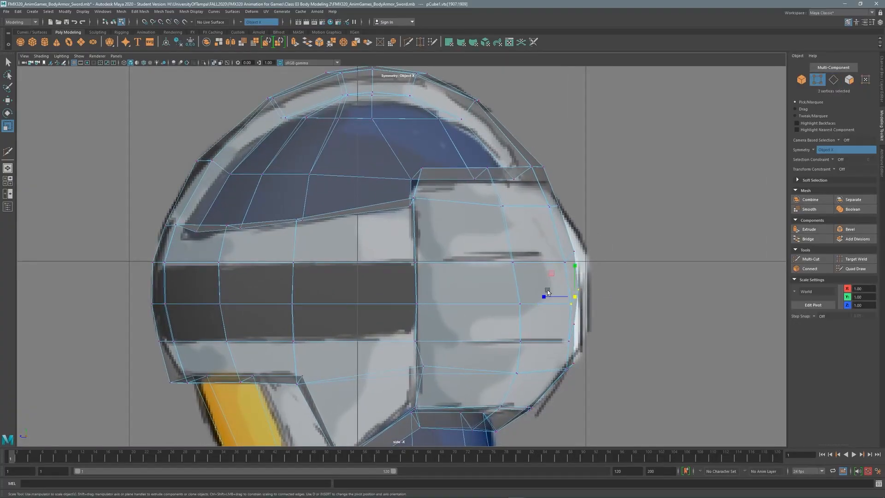
pyautogui.press('w')
pyautogui.moveTo(596, 224); pyautogui.dragTo(571, 375)
pyautogui.press('r')
pyautogui.press('w')
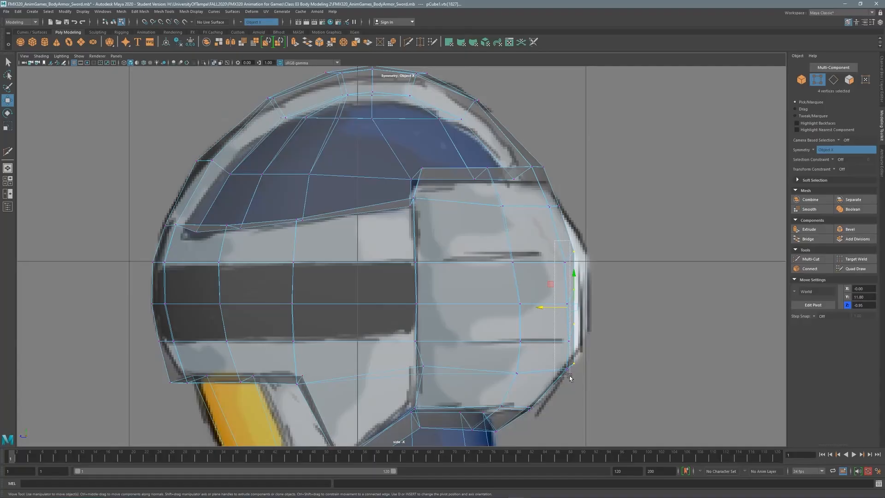
pyautogui.press('w')
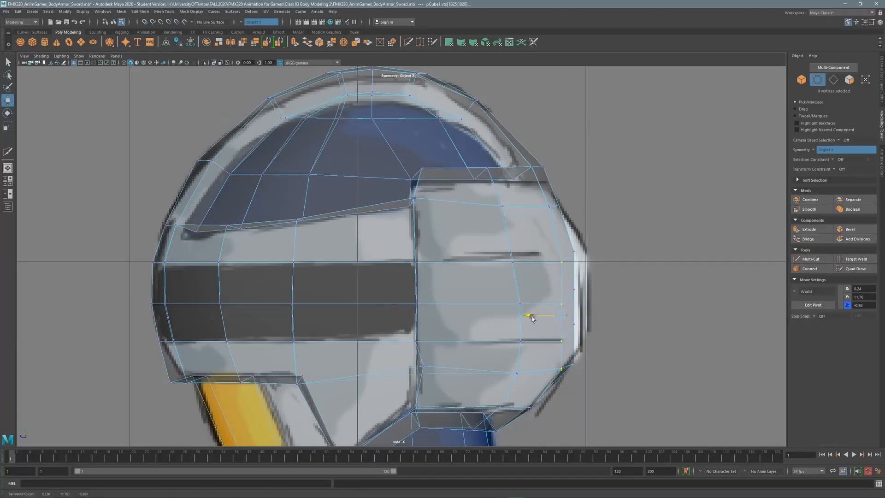
# Orbit around the helmet to inspect the shell's shape from the top.
pyautogui.press('space')
pyautogui.press('space')
pyautogui.keyDown('alt'); pyautogui.moveTo(405, 217); pyautogui.dragTo(475, 271); pyautogui.keyUp('alt')
pyautogui.press('F11')
pyautogui.keyDown('alt'); pyautogui.moveTo(440, 244); pyautogui.dragTo(473, 255); pyautogui.keyUp('alt')
# Select the helmet's top band faces and lower them slightly in Y in the side view.
pyautogui.click(405, 263)
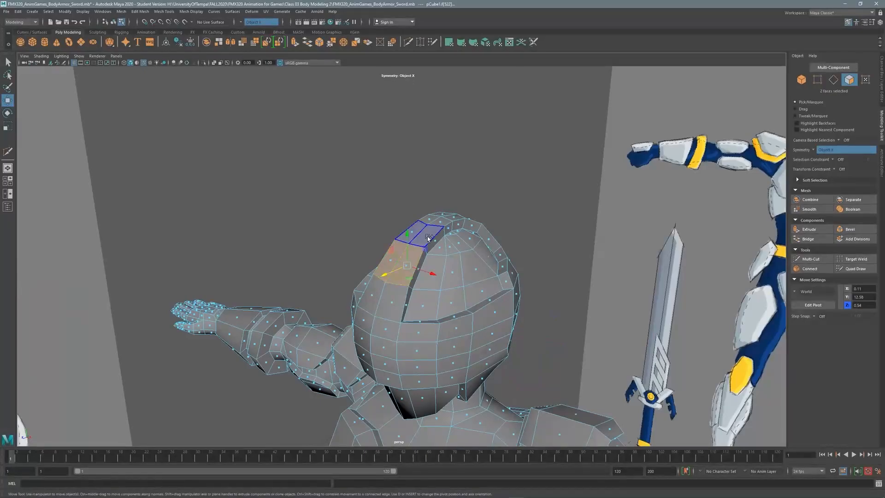
pyautogui.keyDown('shift'); pyautogui.click(424, 233); pyautogui.keyUp('shift')
pyautogui.keyDown('shift'); pyautogui.click(440, 221); pyautogui.keyUp('shift')
pyautogui.keyDown('shift'); pyautogui.click(454, 219); pyautogui.keyUp('shift')
pyautogui.keyDown('alt'); pyautogui.moveTo(454, 219); pyautogui.dragTo(481, 258); pyautogui.keyUp('alt')
pyautogui.keyDown('shift'); pyautogui.click(474, 290); pyautogui.keyUp('shift')
pyautogui.keyDown('alt'); pyautogui.moveTo(440, 314); pyautogui.dragTo(467, 293); pyautogui.keyUp('alt')
pyautogui.press('space')
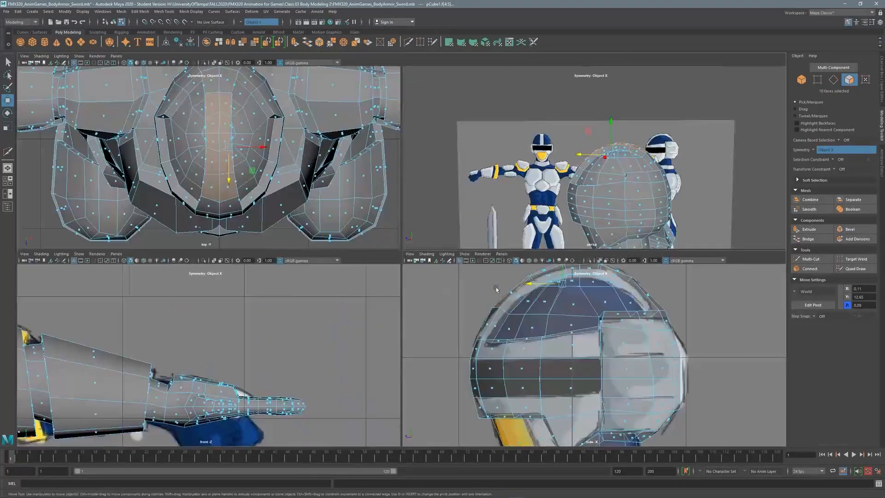
pyautogui.press('space')
pyautogui.moveTo(421, 191); pyautogui.dragTo(420, 200)
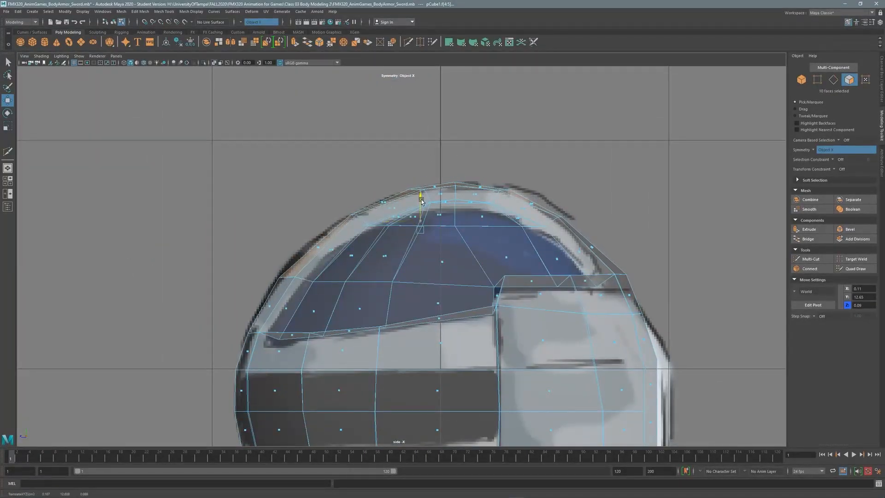
# Shift a helmet edge loop sideways in Z, then select an edge on the helmet's left side.
pyautogui.press('F10')
pyautogui.moveTo(591, 275); pyautogui.dragTo(584, 277)
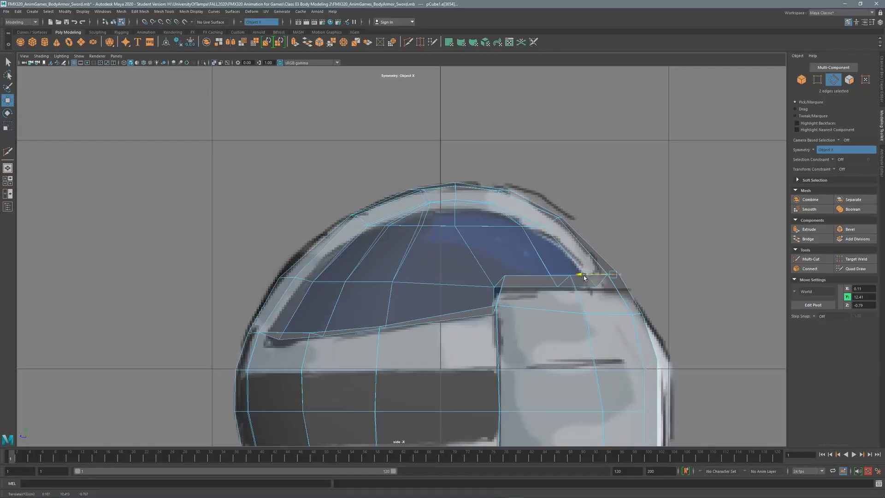
pyautogui.click(293, 274)
pyautogui.scroll(-5, 397, 230)
pyautogui.keyDown('alt'); pyautogui.moveTo(434, 299); pyautogui.dragTo(440, 202, button='middle'); pyautogui.keyUp('alt')
pyautogui.scroll(2, 533, 179)
pyautogui.scroll(2, 534, 179)
# Nudge the chin vertex pairs down and outward to reshape the chin guard, then check the result.
pyautogui.press('F9')
pyautogui.keyDown('alt'); pyautogui.moveTo(515, 325); pyautogui.dragTo(549, 249, button='middle'); pyautogui.keyUp('alt')
pyautogui.scroll(3, 549, 249)
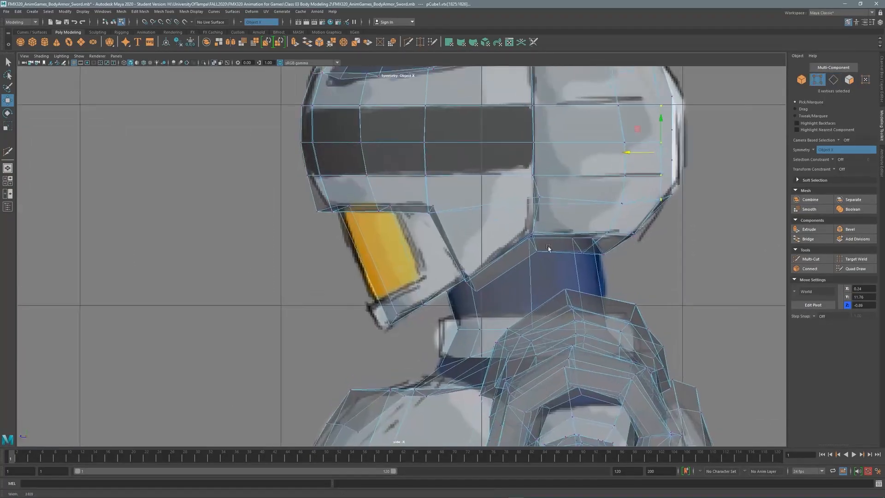
pyautogui.moveTo(406, 331); pyautogui.dragTo(393, 311)
pyautogui.moveTo(371, 296); pyautogui.dragTo(375, 301, button='middle')
pyautogui.moveTo(437, 324); pyautogui.dragTo(404, 289)
pyautogui.moveTo(404, 289); pyautogui.dragTo(418, 280, button='middle')
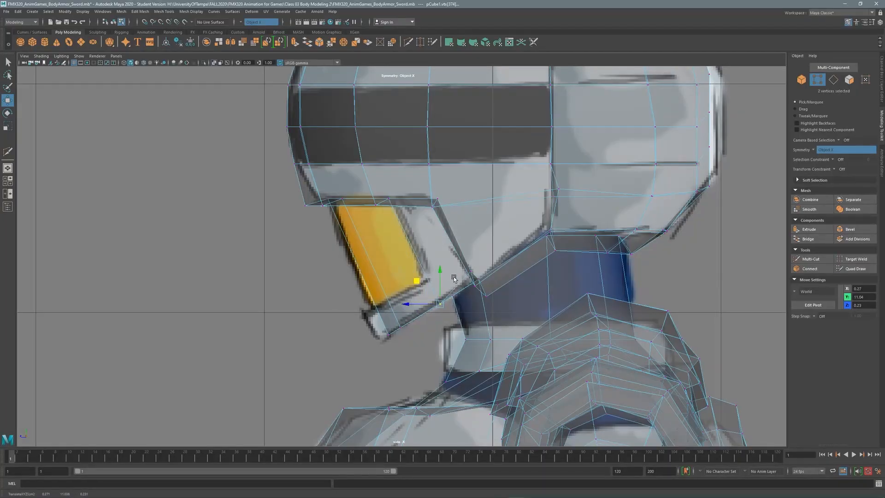
pyautogui.press('space')
pyautogui.press('space')
pyautogui.keyDown('alt'); pyautogui.moveTo(492, 324); pyautogui.dragTo(520, 225); pyautogui.keyUp('alt')
pyautogui.press('space')
pyautogui.press('space')
pyautogui.keyDown('alt'); pyautogui.moveTo(626, 154); pyautogui.dragTo(627, 258, button='middle'); pyautogui.keyUp('alt')
# Select the vertex column through the helmet's middle and scale it flat in Z.
pyautogui.press('F8')
pyautogui.keyDown('alt'); pyautogui.moveTo(565, 226); pyautogui.dragTo(557, 250, button='middle'); pyautogui.keyUp('alt')
pyautogui.keyDown('alt'); pyautogui.moveTo(566, 159); pyautogui.dragTo(558, 208, button='middle'); pyautogui.keyUp('alt')
pyautogui.press('F8')
pyautogui.moveTo(575, 120); pyautogui.dragTo(559, 376)
pyautogui.keyDown('alt'); pyautogui.moveTo(561, 415); pyautogui.dragTo(557, 293, button='middle'); pyautogui.keyUp('alt')
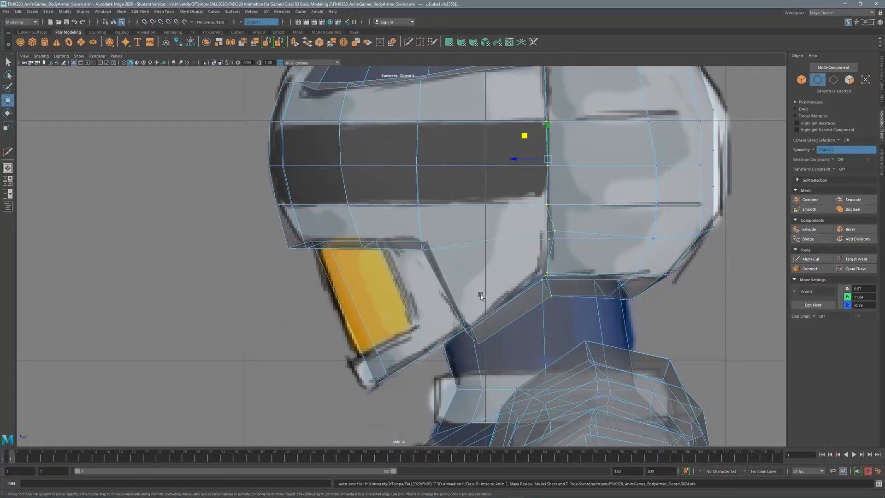
pyautogui.moveTo(515, 159); pyautogui.dragTo(586, 161)
pyautogui.press('q')
pyautogui.scroll(-5, 564, 203)
pyautogui.keyDown('alt'); pyautogui.moveTo(564, 204); pyautogui.dragTo(655, 179, button='middle'); pyautogui.keyUp('alt')
pyautogui.scroll(4, 611, 176)
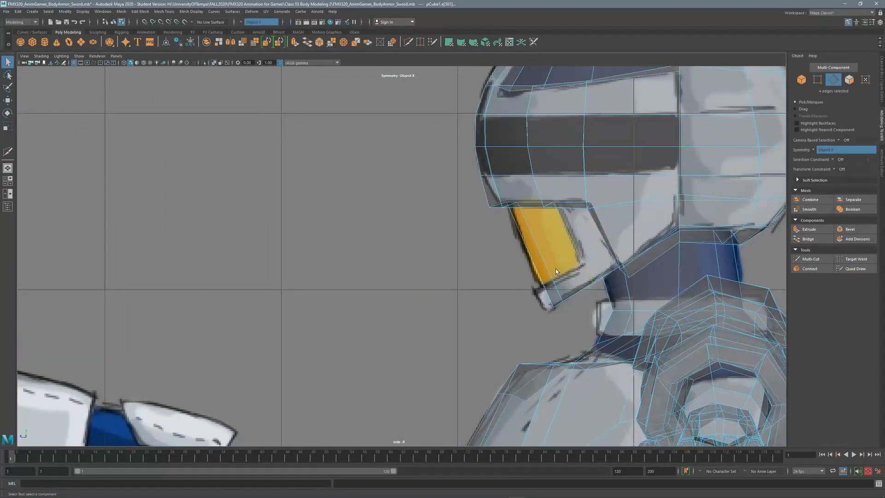
# Connect the selected jaw-guard edges with a new edge and slide it along the chin guard.
pyautogui.press('space')
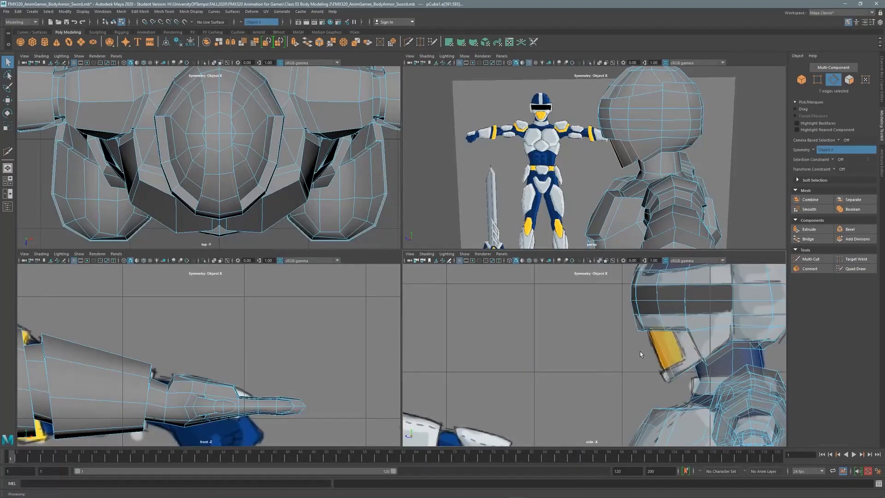
pyautogui.keyDown('alt'); pyautogui.moveTo(608, 209); pyautogui.dragTo(781, 174); pyautogui.keyUp('alt')
pyautogui.scroll(4, 693, 136)
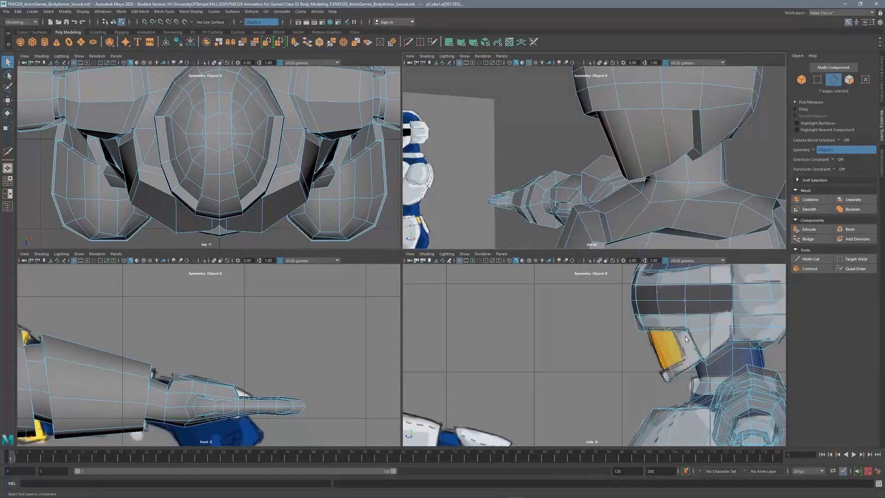
pyautogui.press('space')
pyautogui.click(810, 268)
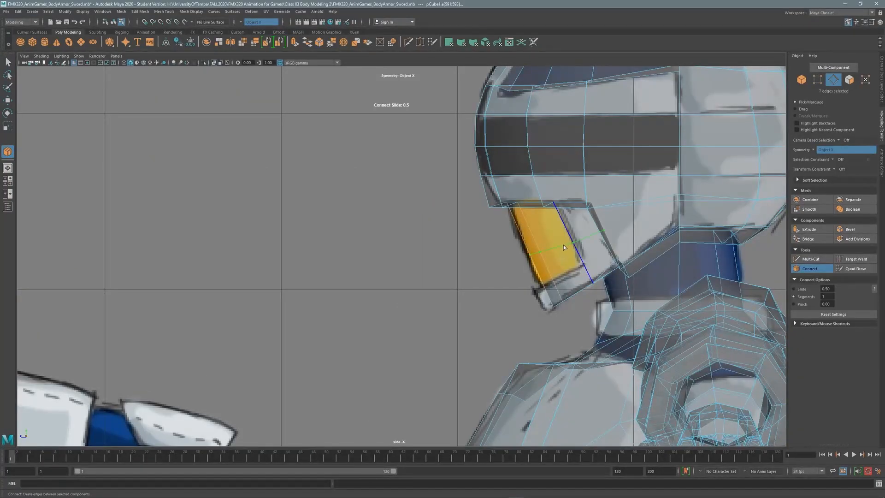
pyautogui.press('F8')
pyautogui.press('q')
pyautogui.keyDown('shift'); pyautogui.moveTo(569, 257); pyautogui.dragTo(562, 311, button='right'); pyautogui.keyUp('shift')
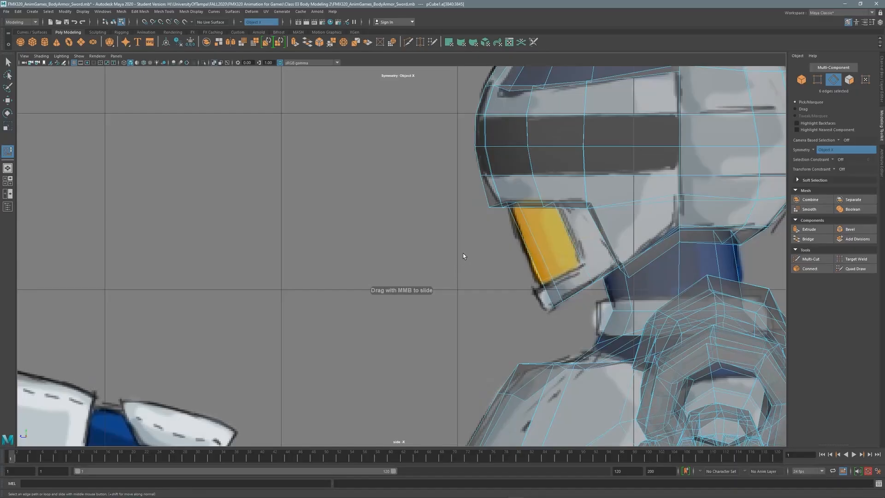
# Move the chin plate's corner vertex down and right to match the side reference.
pyautogui.press('F9')
pyautogui.keyDown('alt'); pyautogui.moveTo(574, 284); pyautogui.dragTo(388, 307, button='middle'); pyautogui.keyUp('alt')
pyautogui.scroll(4, 369, 316)
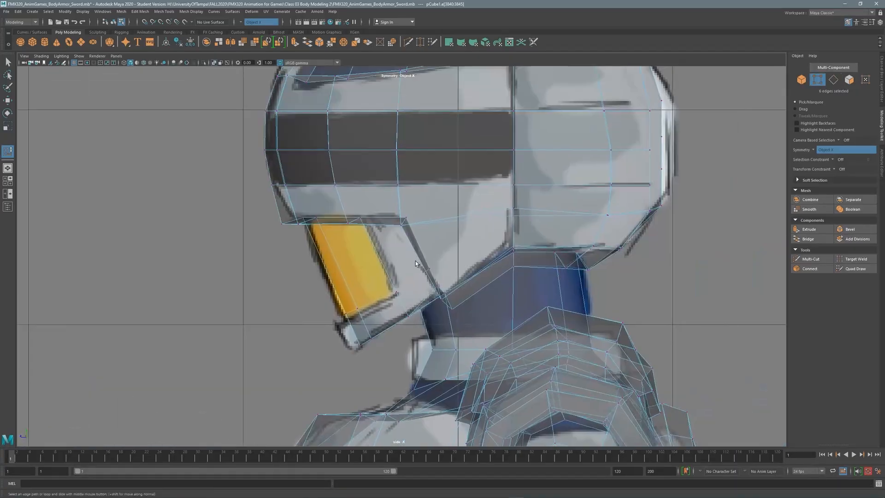
pyautogui.press('w')
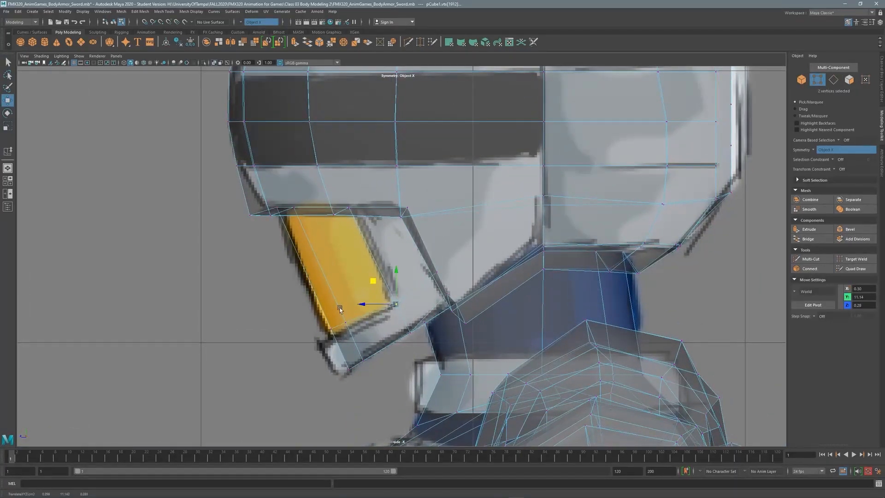
pyautogui.press('q')
pyautogui.click(344, 322)
pyautogui.press('w')
pyautogui.press('q')
pyautogui.moveTo(324, 298); pyautogui.dragTo(338, 337)
pyautogui.press('w')
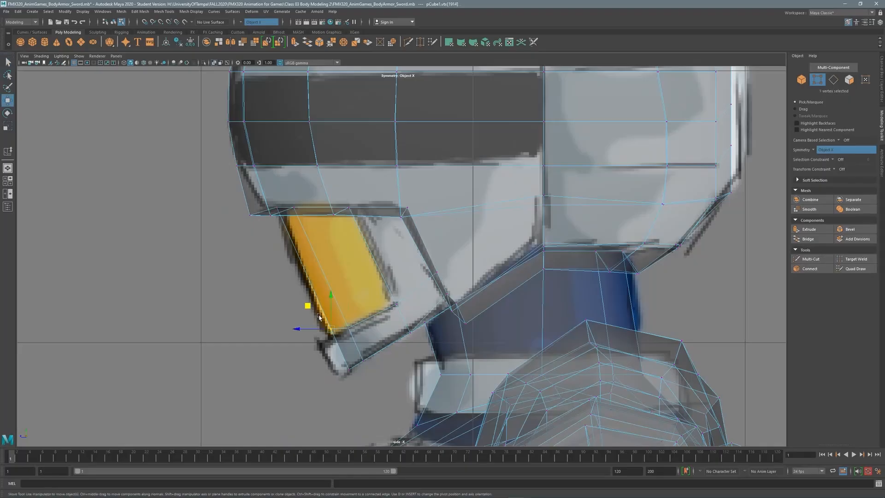
# Select four faceplate faces beside the yellow mouthpiece.
pyautogui.press('F11')
pyautogui.click(422, 301)
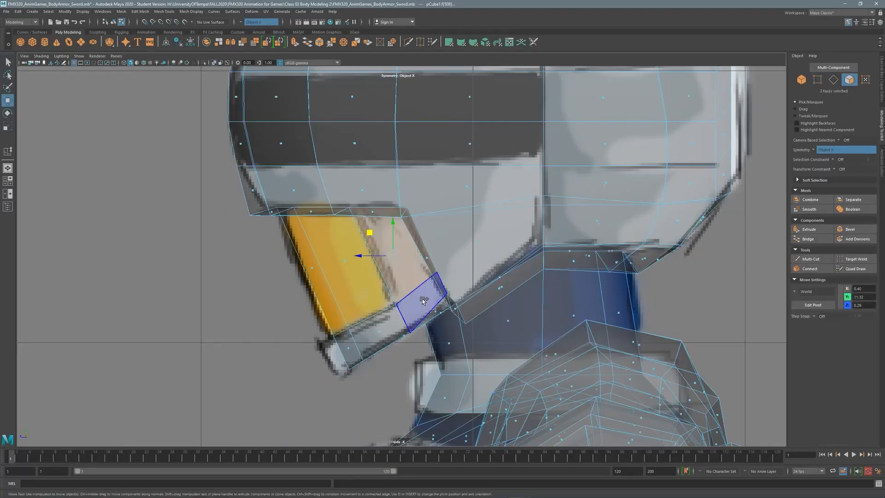
pyautogui.keyDown('shift'); pyautogui.click(422, 300); pyautogui.keyUp('shift')
pyautogui.keyDown('shift'); pyautogui.click(380, 331); pyautogui.keyUp('shift')
pyautogui.keyDown('shift'); pyautogui.click(349, 348); pyautogui.keyUp('shift')
pyautogui.press('space')
pyautogui.press('space')
# Select the front faceplate faces and shift them back to match the side reference.
pyautogui.keyDown('alt'); pyautogui.moveTo(588, 184); pyautogui.dragTo(530, 203); pyautogui.keyUp('alt')
pyautogui.keyDown('shift'); pyautogui.rightClick(333, 253); pyautogui.keyUp('shift')
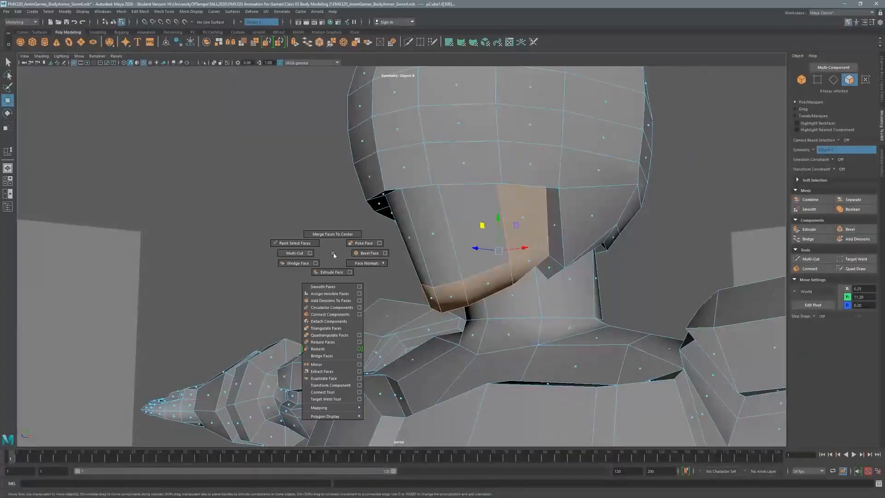
pyautogui.moveTo(411, 236)
pyautogui.keyDown('alt'); pyautogui.mouseDown()
pyautogui.moveTo(375, 255)
pyautogui.moveTo(444, 245)
pyautogui.moveTo(498, 249)
pyautogui.moveTo(407, 248)
pyautogui.mouseUp(); pyautogui.keyUp('alt')
pyautogui.click(494, 249)
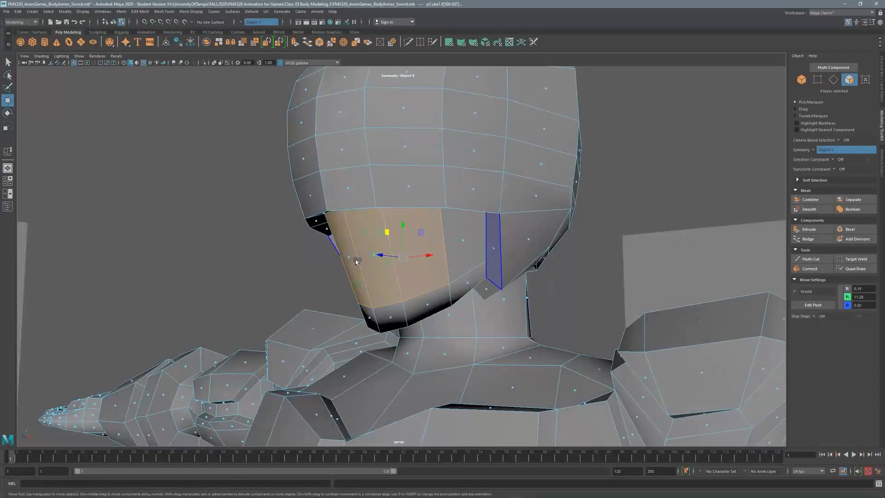
pyautogui.click(415, 249)
pyautogui.moveTo(350, 111)
pyautogui.mouseDown()
pyautogui.moveTo(429, 251)
pyautogui.moveTo(468, 258)
pyautogui.mouseUp()
pyautogui.keyDown('shift'); pyautogui.click(456, 244); pyautogui.keyUp('shift')
pyautogui.keyDown('shift'); pyautogui.click(392, 258); pyautogui.keyUp('shift')
pyautogui.keyDown('shift'); pyautogui.click(364, 286); pyautogui.keyUp('shift')
pyautogui.scroll(1, 468, 258)
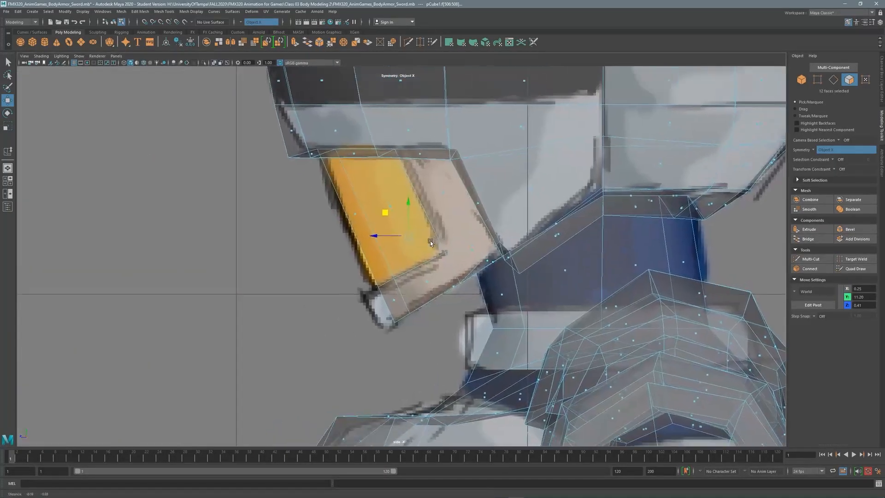
pyautogui.click(386, 214)
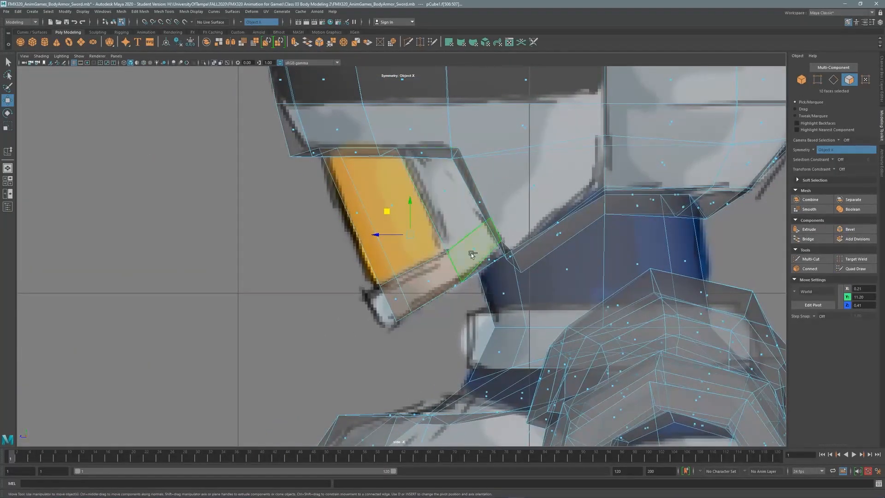
pyautogui.moveTo(369, 213); pyautogui.dragTo(395, 201)
# Pick helmet edges and top-left corner vertices, then select the two yellow visor faces.
pyautogui.click(832, 80)
pyautogui.click(395, 184)
pyautogui.keyDown('shift'); pyautogui.click(439, 270); pyautogui.keyUp('shift')
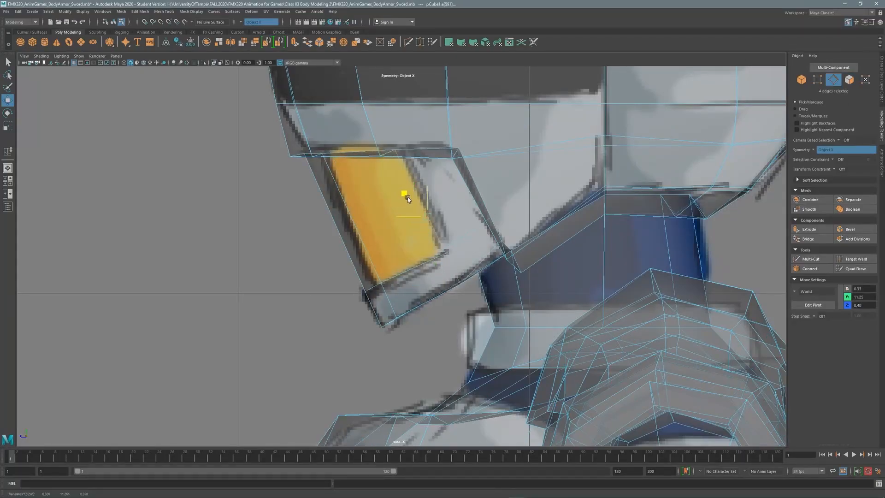
pyautogui.click(361, 237)
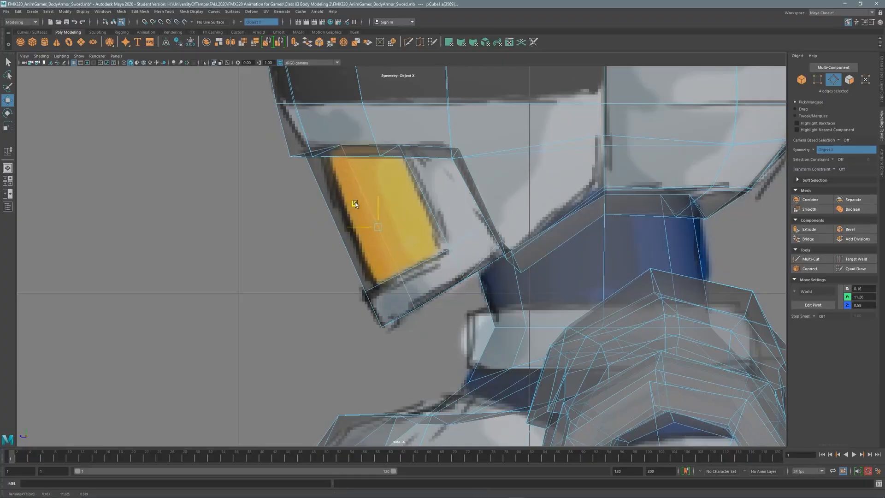
pyautogui.click(816, 76)
pyautogui.moveTo(330, 136); pyautogui.dragTo(349, 151)
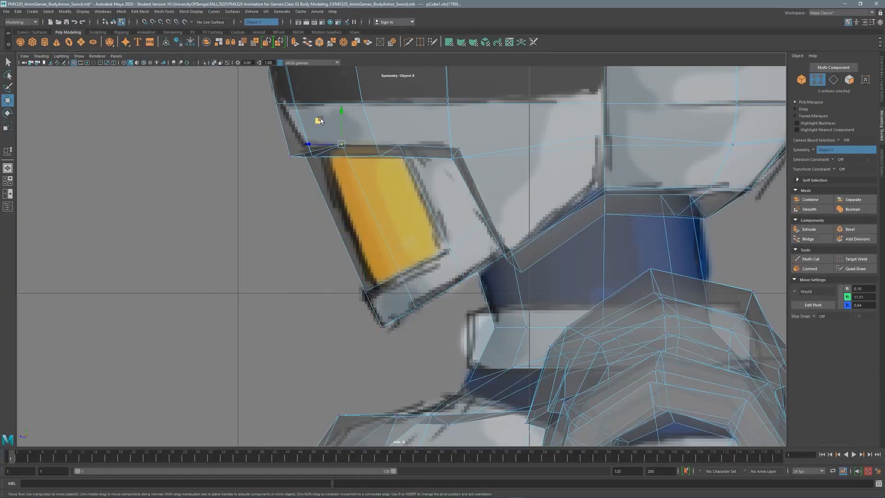
pyautogui.click(849, 80)
pyautogui.click(395, 202)
pyautogui.keyDown('shift'); pyautogui.click(352, 214); pyautogui.keyUp('shift')
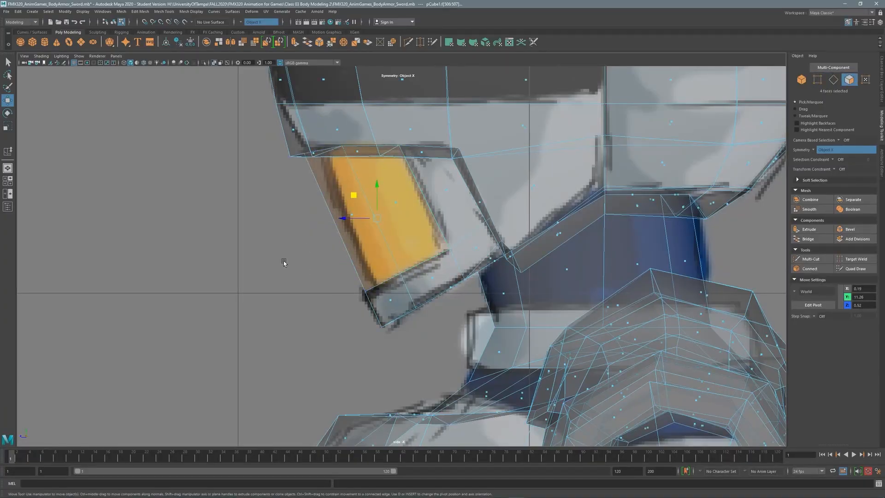
# Extrude the visor faces inward with a -0.04 thickness to recess the faceplate.
pyautogui.press('space')
pyautogui.press('space')
pyautogui.keyDown('shift'); pyautogui.moveTo(275, 235); pyautogui.dragTo(275, 255, button='right'); pyautogui.keyUp('shift')
pyautogui.moveTo(123, 351); pyautogui.dragTo(122, 352)
pyautogui.press('space')
pyautogui.press('space')
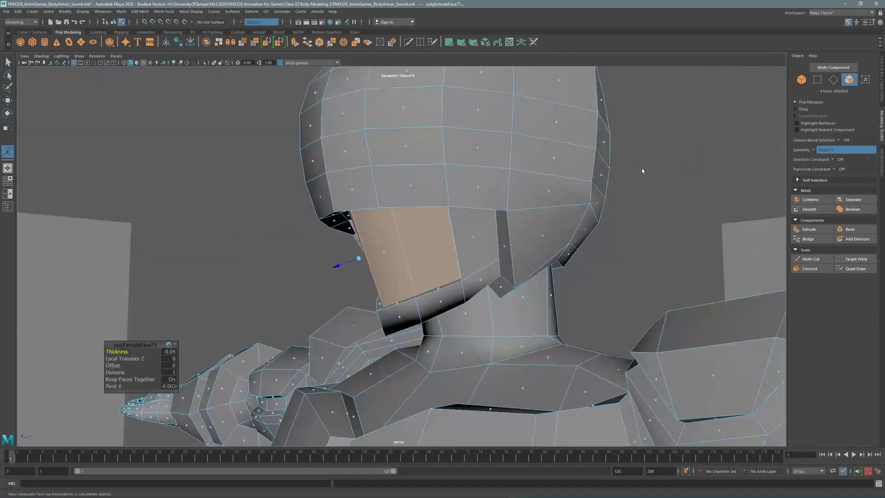
pyautogui.click(642, 170)
pyautogui.keyDown('alt'); pyautogui.moveTo(642, 170); pyautogui.dragTo(670, 139); pyautogui.keyUp('alt')
pyautogui.press('F10')
# Select the chin edge loop and nudge it slightly upward and sideways.
pyautogui.doubleClick(361, 276)
pyautogui.scroll(-5, 362, 277)
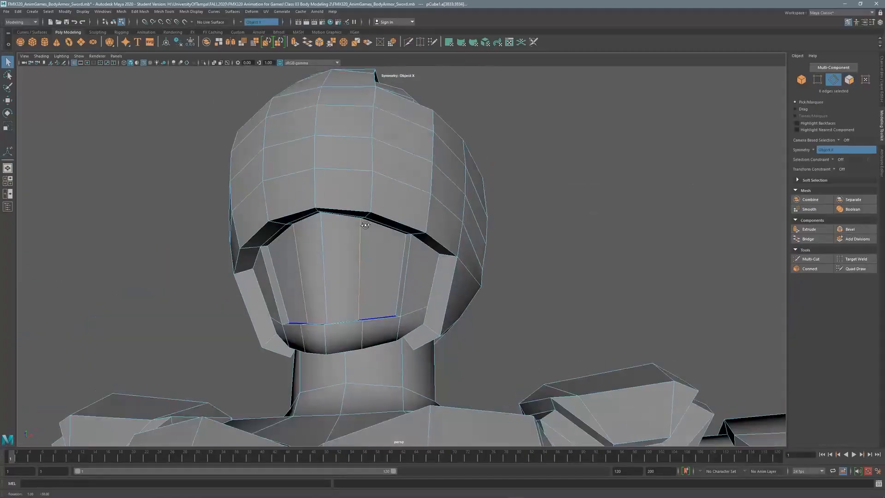
pyautogui.keyDown('alt'); pyautogui.moveTo(362, 276); pyautogui.dragTo(419, 244); pyautogui.keyUp('alt')
pyautogui.press('w')
pyautogui.press('space')
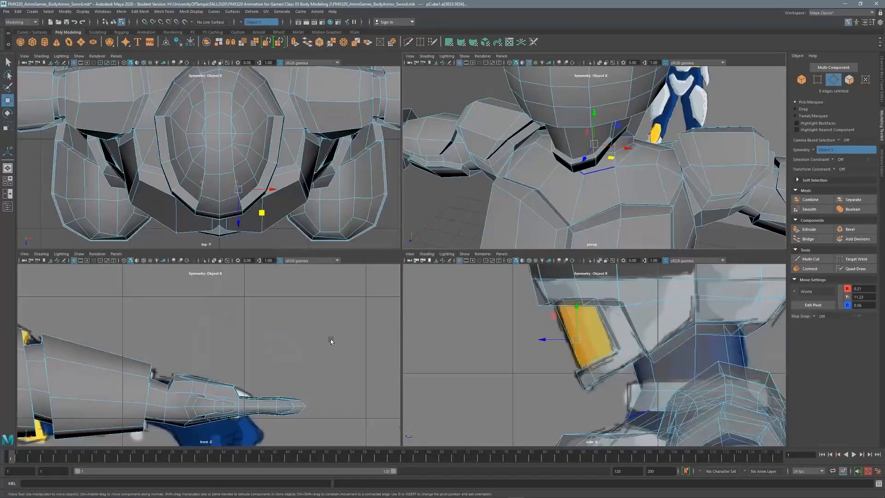
pyautogui.scroll(-5, 330, 339)
pyautogui.scroll(6, 315, 329)
pyautogui.scroll(6, 208, 326)
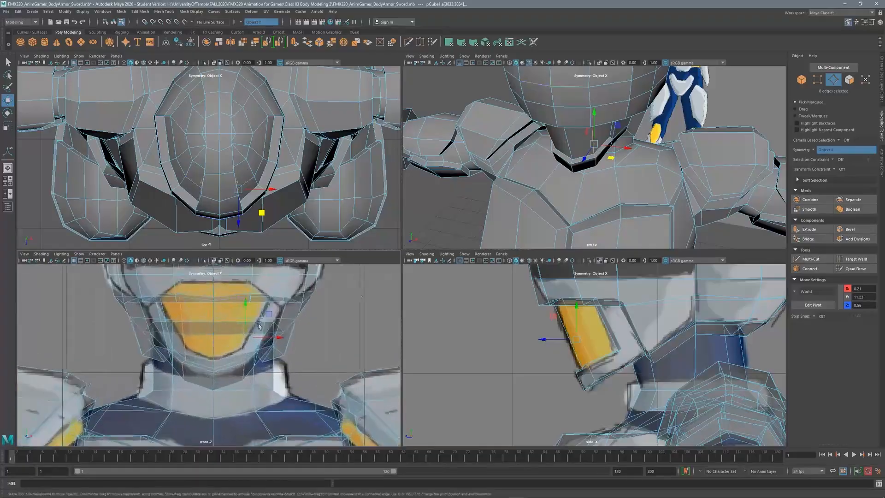
pyautogui.moveTo(259, 308); pyautogui.dragTo(264, 330)
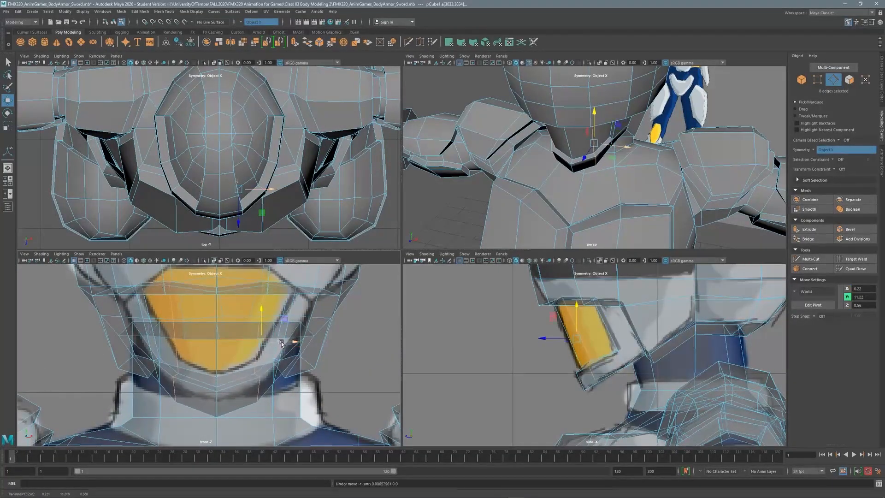
pyautogui.moveTo(552, 315); pyautogui.dragTo(559, 320)
pyautogui.scroll(-8, 738, 115)
# In face mode, select the rows of faces on the side of the head.
pyautogui.press('space')
pyautogui.scroll(3, 770, 85)
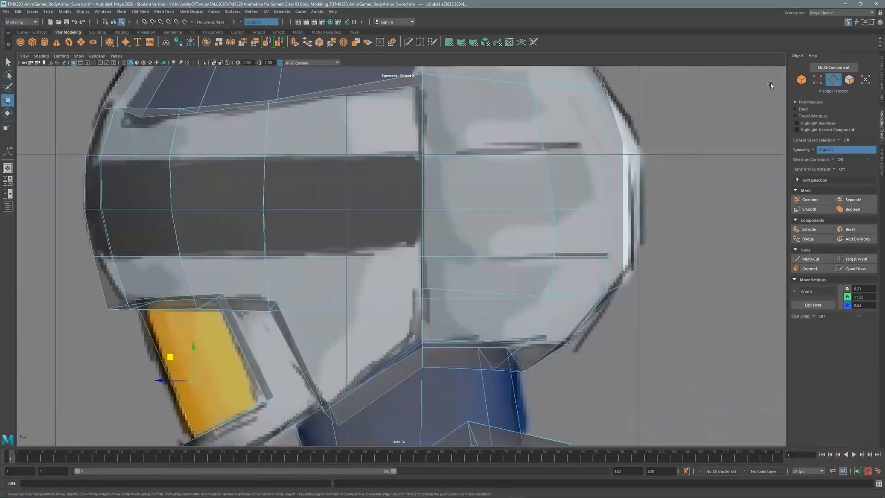
pyautogui.click(849, 79)
pyautogui.scroll(-3, 462, 247)
pyautogui.click(461, 124)
pyautogui.keyDown('shift'); pyautogui.click(471, 186); pyautogui.keyUp('shift')
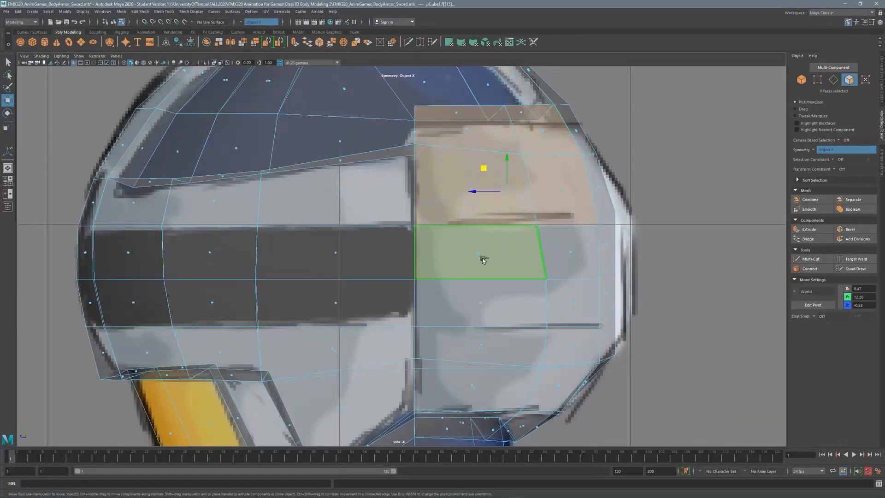
pyautogui.keyDown('shift'); pyautogui.click(483, 259); pyautogui.keyUp('shift')
pyautogui.keyDown('shift'); pyautogui.moveTo(480, 306); pyautogui.dragTo(569, 352); pyautogui.keyUp('shift')
pyautogui.keyDown('alt'); pyautogui.moveTo(530, 281); pyautogui.dragTo(530, 178, button='middle'); pyautogui.keyUp('alt')
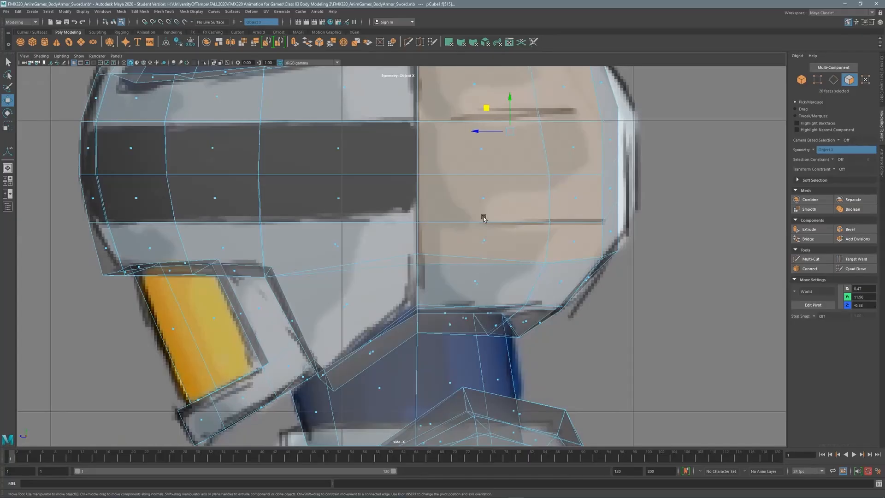
pyautogui.keyDown('shift'); pyautogui.click(484, 279); pyautogui.keyUp('shift')
pyautogui.keyDown('shift'); pyautogui.click(466, 323); pyautogui.keyUp('shift')
# Add the head's centre-column faces, then select the centre-line vertices.
pyautogui.press('space')
pyautogui.scroll(5, 387, 254)
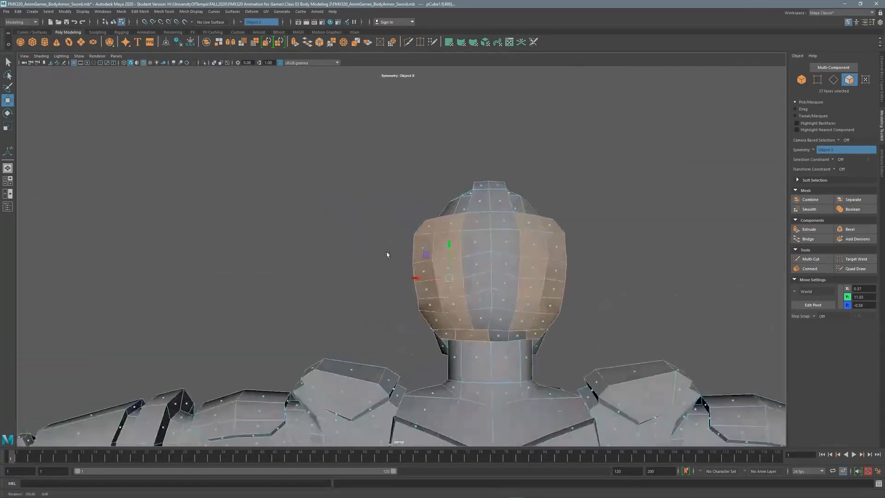
pyautogui.keyDown('shift'); pyautogui.click(513, 337); pyautogui.keyUp('shift')
pyautogui.keyDown('shift'); pyautogui.click(512, 322); pyautogui.keyUp('shift')
pyautogui.keyDown('shift'); pyautogui.click(511, 304); pyautogui.keyUp('shift')
pyautogui.keyDown('shift'); pyautogui.click(510, 286); pyautogui.keyUp('shift')
pyautogui.keyDown('shift'); pyautogui.click(510, 267); pyautogui.keyUp('shift')
pyautogui.keyDown('shift'); pyautogui.click(510, 248); pyautogui.keyUp('shift')
pyautogui.keyDown('shift'); pyautogui.click(510, 232); pyautogui.keyUp('shift')
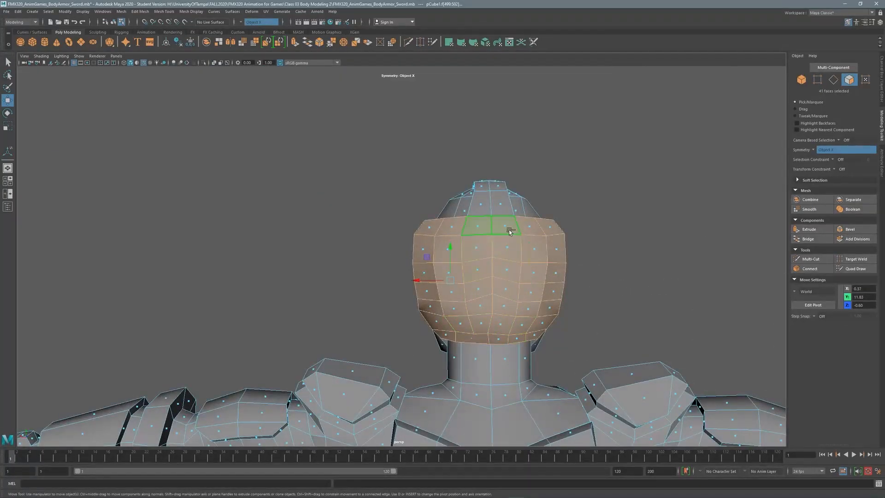
pyautogui.press('F9')
pyautogui.click(492, 216)
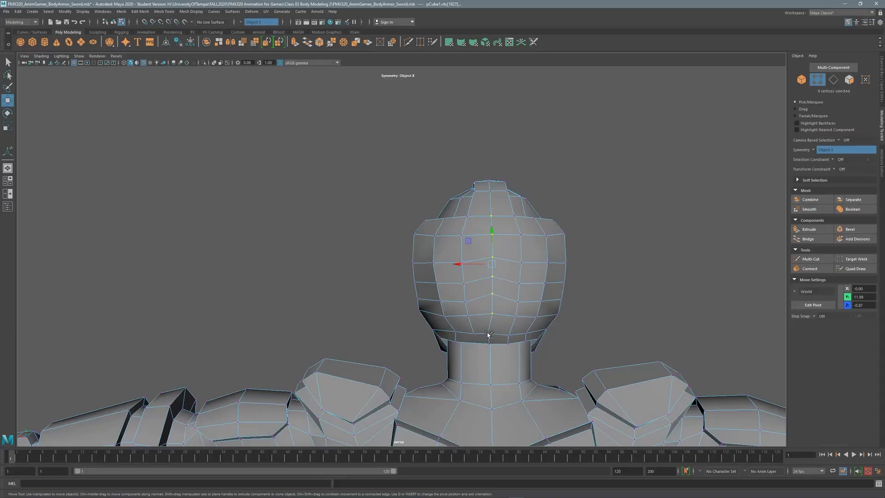
pyautogui.keyDown('alt'); pyautogui.moveTo(489, 333); pyautogui.dragTo(499, 293); pyautogui.keyUp('alt')
pyautogui.keyDown('shift'); pyautogui.click(497, 276); pyautogui.keyUp('shift')
# Try scaling the centre vertices toward the centre line, then undo the scale.
pyautogui.press('r')
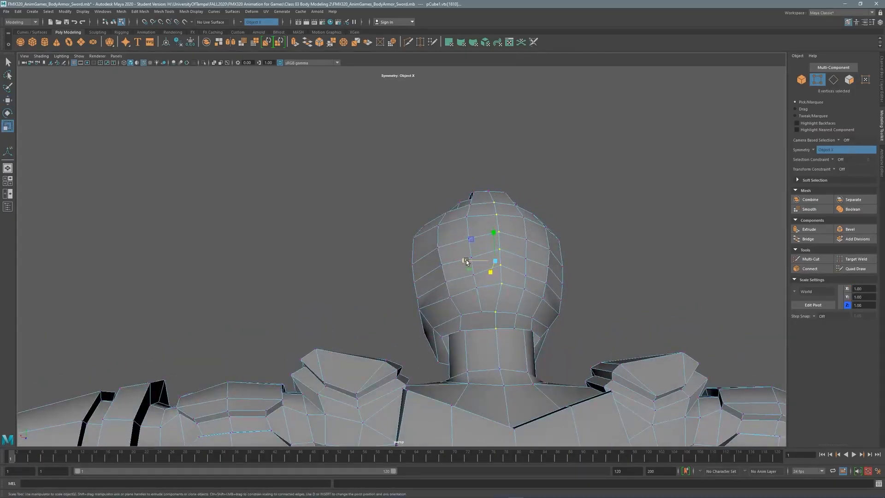
pyautogui.moveTo(466, 261); pyautogui.dragTo(512, 304)
pyautogui.press('space')
pyautogui.press('space')
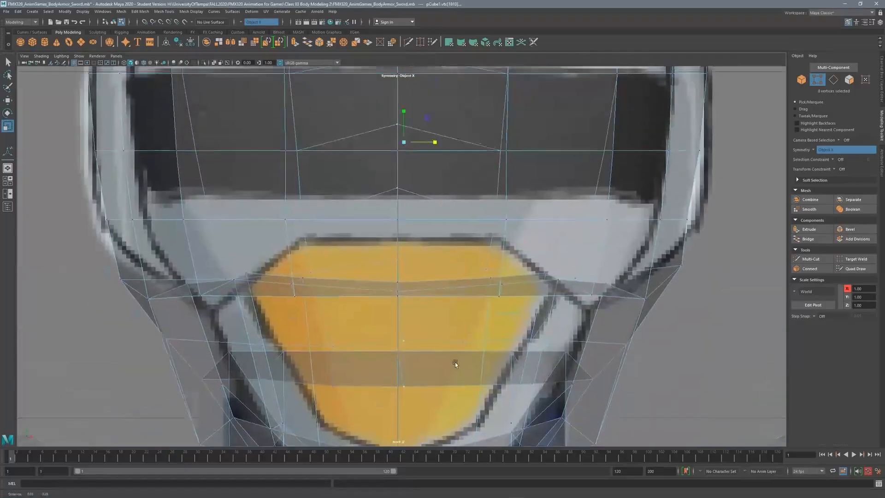
pyautogui.moveTo(436, 141); pyautogui.dragTo(378, 142)
pyautogui.press('w')
pyautogui.press('r')
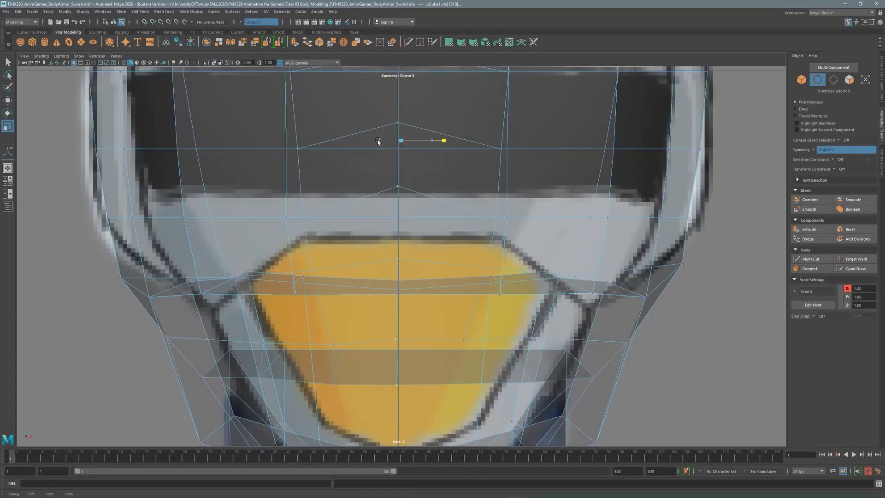
pyautogui.hotkey('ctrl', 'z')
# Turn Symmetry off and scale the centre vertices flat to 0 in X.
pyautogui.click(847, 149)
pyautogui.click(828, 157)
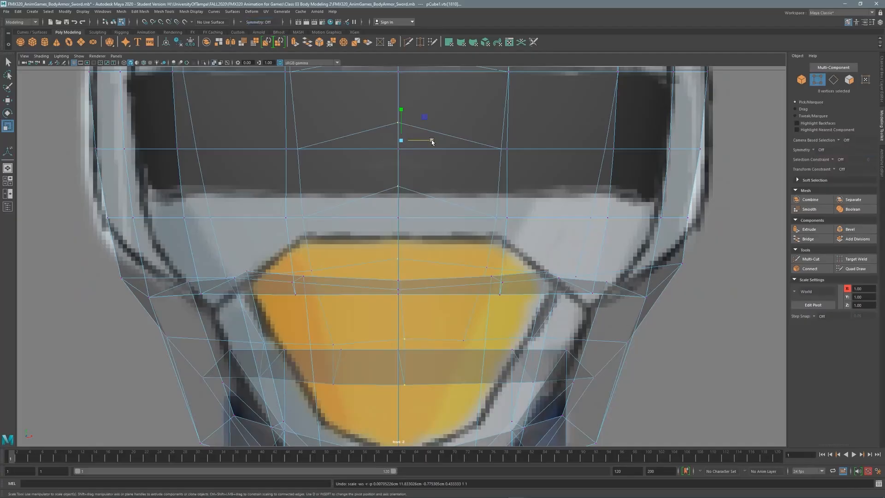
pyautogui.moveTo(432, 143); pyautogui.dragTo(364, 142)
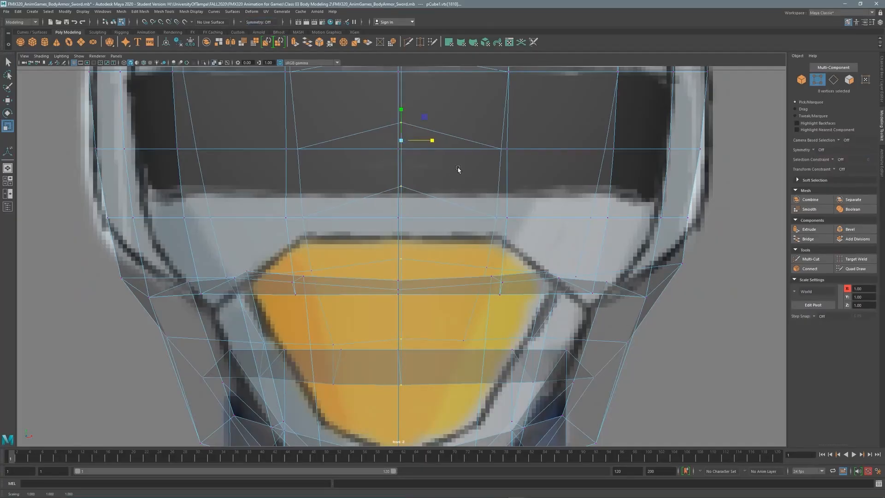
pyautogui.scroll(-5, 458, 169)
pyautogui.press('w')
pyautogui.press('space')
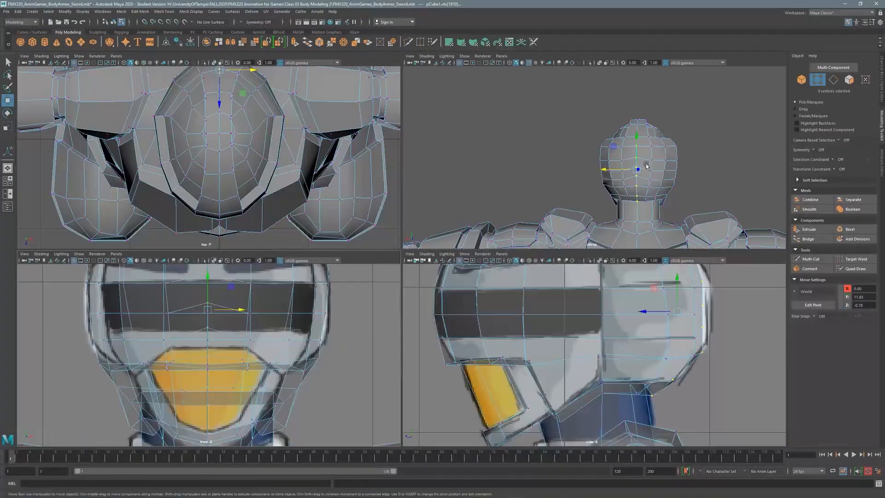
pyautogui.press('space')
pyautogui.keyDown('alt'); pyautogui.moveTo(646, 166); pyautogui.dragTo(522, 253); pyautogui.keyUp('alt')
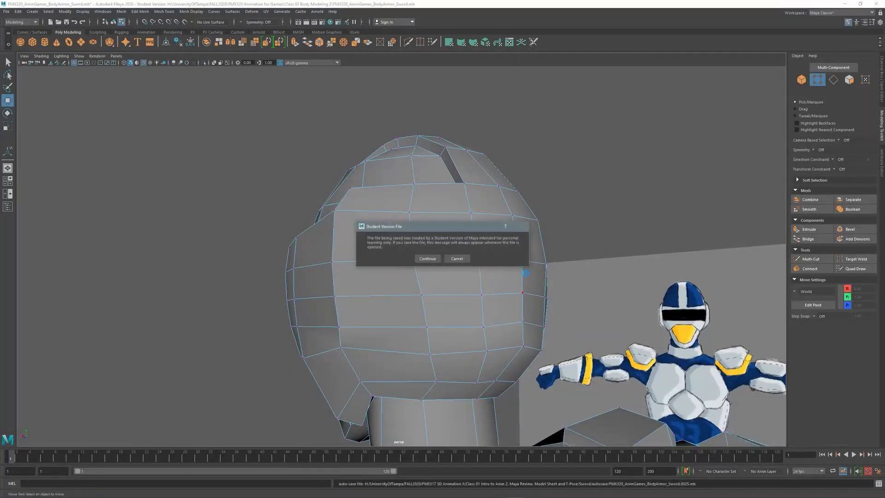
# Extrude a patch of faces on the helmet's side with a 0.1 thickness.
pyautogui.press('Return')
pyautogui.keyDown('alt'); pyautogui.moveTo(524, 291); pyautogui.dragTo(376, 276); pyautogui.keyUp('alt')
pyautogui.press('F11')
pyautogui.moveTo(368, 207); pyautogui.dragTo(410, 349)
pyautogui.keyDown('alt'); pyautogui.moveTo(395, 258); pyautogui.dragTo(413, 281); pyautogui.keyUp('alt')
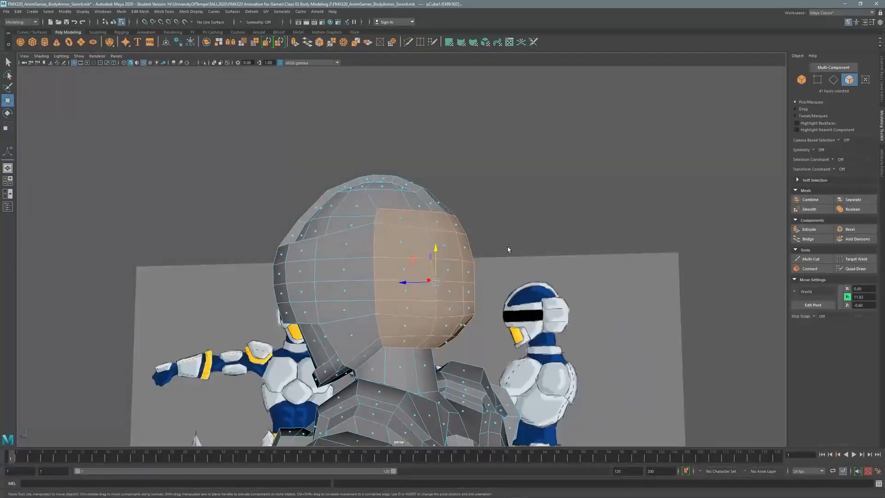
pyautogui.keyDown('shift'); pyautogui.moveTo(507, 249); pyautogui.dragTo(461, 231, button='right'); pyautogui.keyUp('shift')
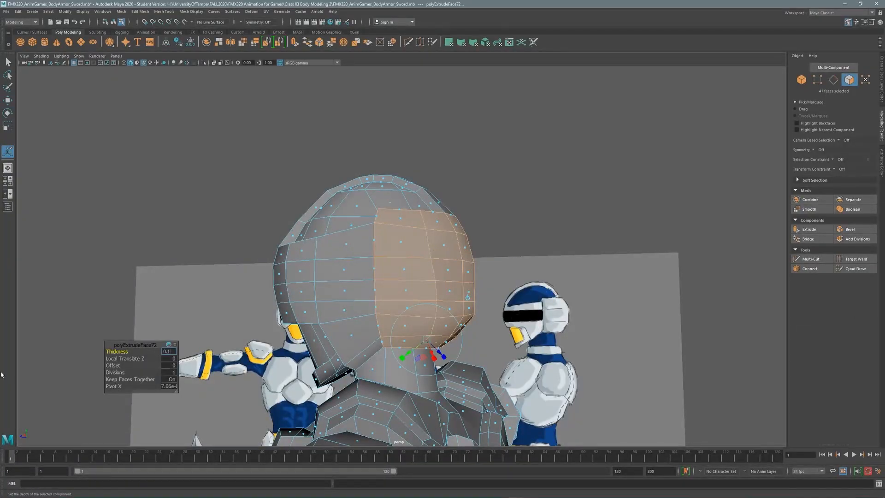
pyautogui.write('0.1')
pyautogui.press('Return')
# Deselect, return to object mode and orbit out to see the whole knight.
pyautogui.keyDown('alt'); pyautogui.moveTo(480, 155); pyautogui.dragTo(438, 258); pyautogui.keyUp('alt')
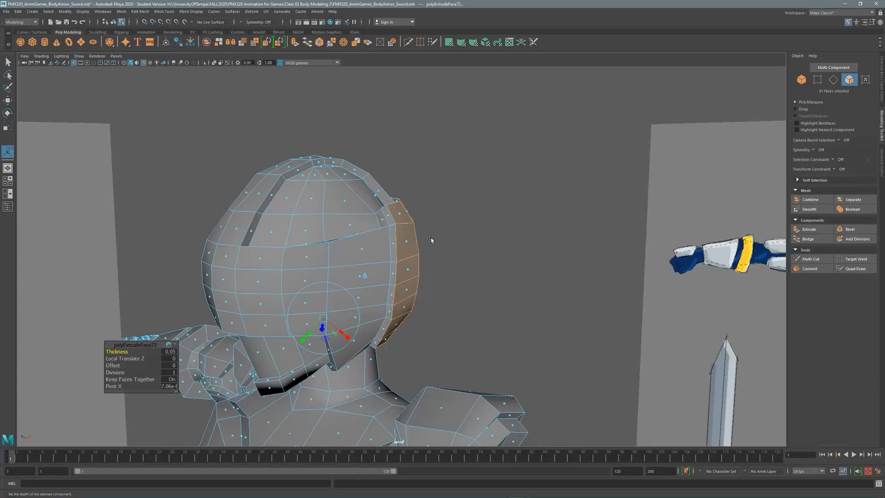
pyautogui.click(32, 375)
pyautogui.scroll(-3, 355, 251)
pyautogui.scroll(-5, 354, 250)
pyautogui.keyDown('alt'); pyautogui.moveTo(354, 251); pyautogui.dragTo(415, 252); pyautogui.keyUp('alt')
pyautogui.press('F8')
pyautogui.scroll(-3, 322, 254)
pyautogui.scroll(2, 322, 255)
pyautogui.click(355, 249)
pyautogui.keyDown('alt'); pyautogui.moveTo(355, 249); pyautogui.dragTo(408, 212); pyautogui.keyUp('alt')
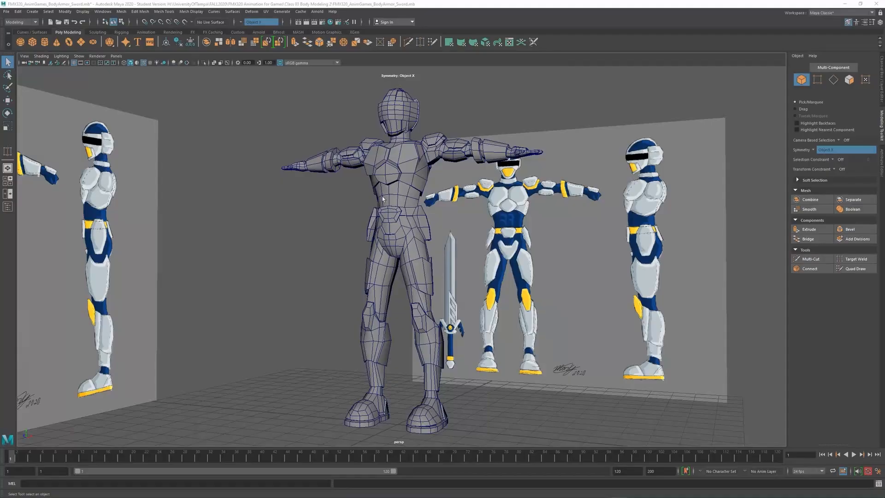
# Dismiss the Student Version notice and turn off Wireframe on Shaded.
pyautogui.keyDown('alt'); pyautogui.moveTo(380, 192); pyautogui.dragTo(411, 171); pyautogui.keyUp('alt')
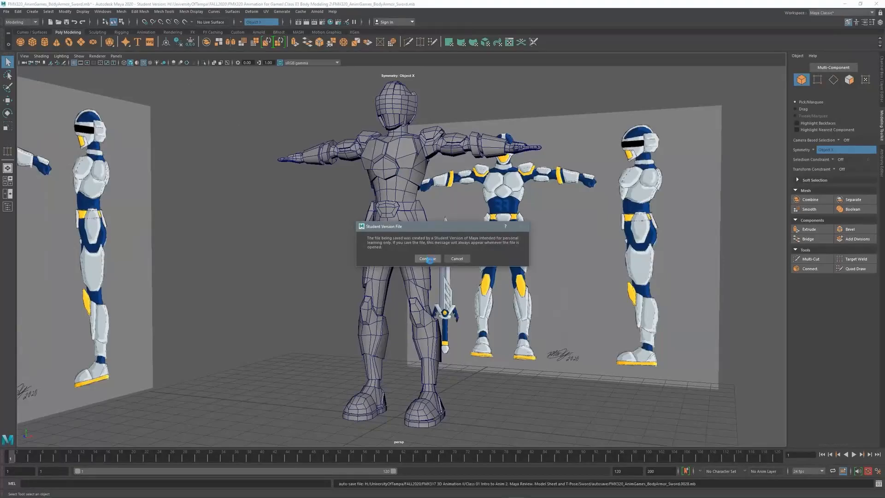
pyautogui.click(428, 259)
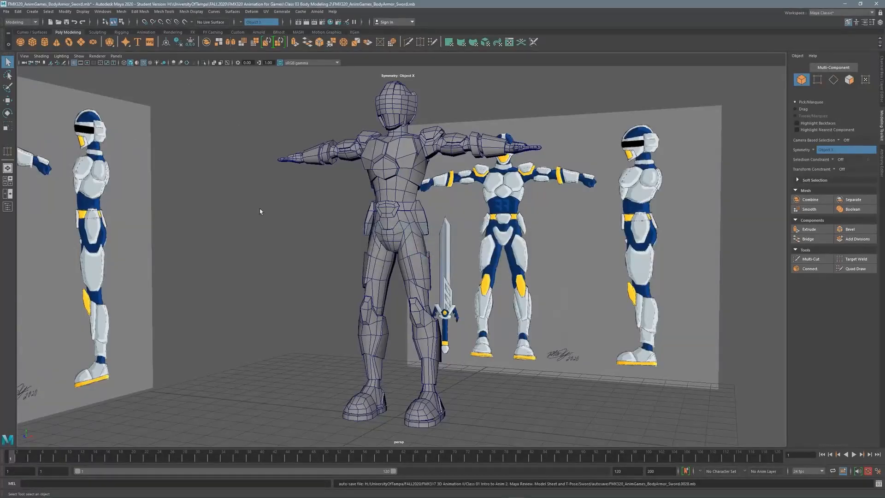
pyautogui.click(143, 63)
pyautogui.keyDown('alt'); pyautogui.moveTo(335, 180); pyautogui.dragTo(380, 186); pyautogui.keyUp('alt')
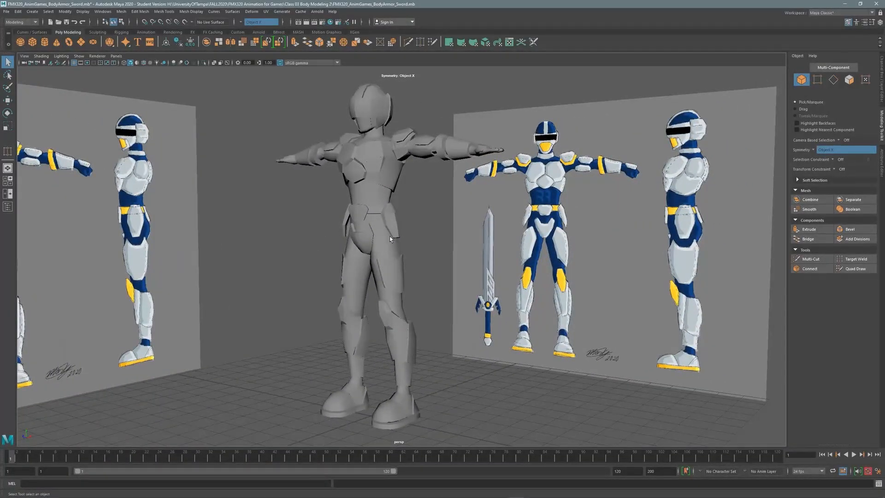
pyautogui.keyDown('alt'); pyautogui.moveTo(390, 239); pyautogui.dragTo(379, 209); pyautogui.keyUp('alt')
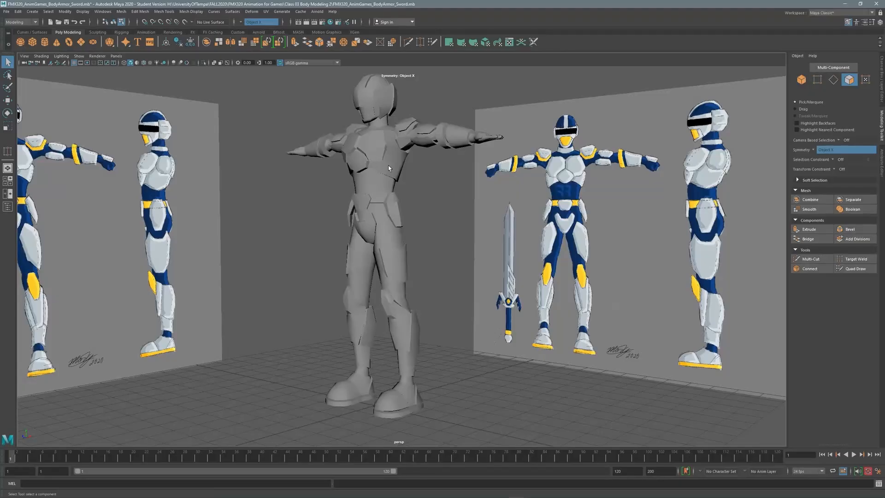
# Select every face of the armor mesh and apply Mesh Display > Soften Edge.
pyautogui.click(360, 148)
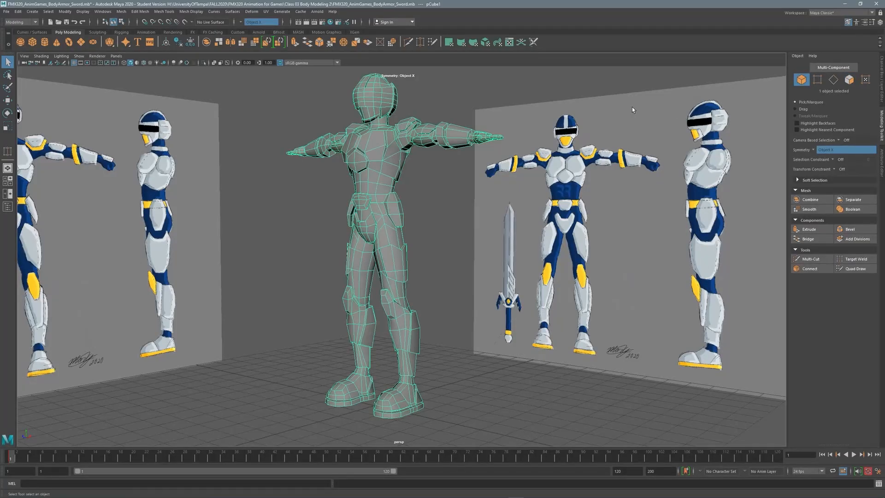
pyautogui.click(849, 79)
pyautogui.doubleClick(377, 156)
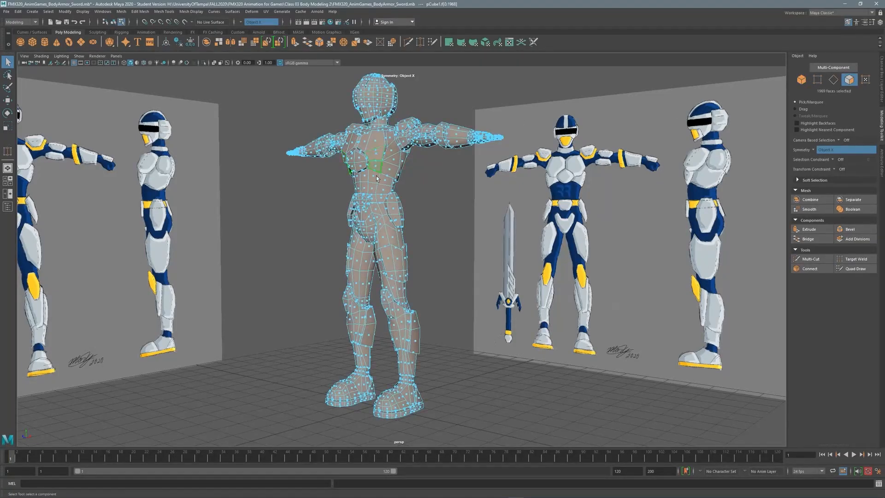
pyautogui.press('f')
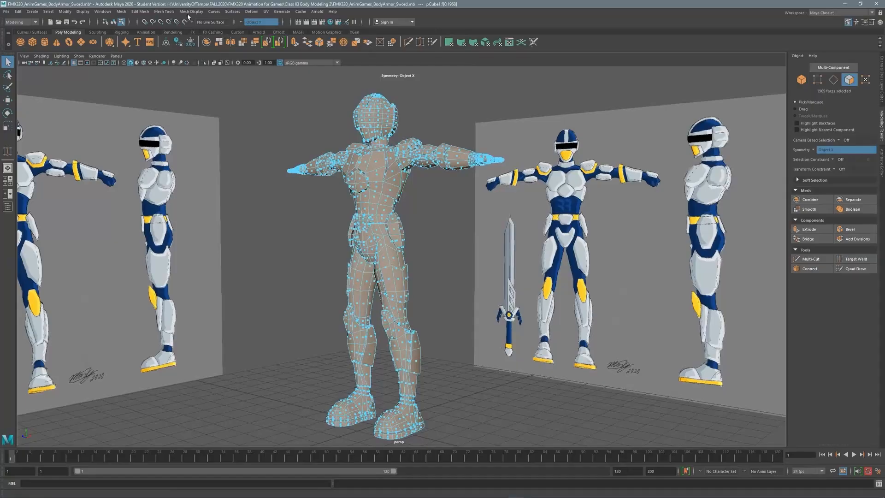
pyautogui.click(190, 12)
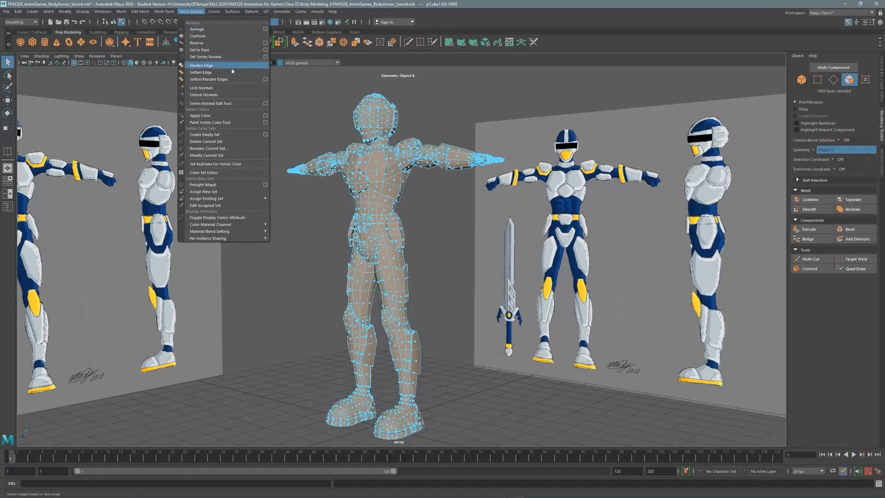
pyautogui.click(218, 73)
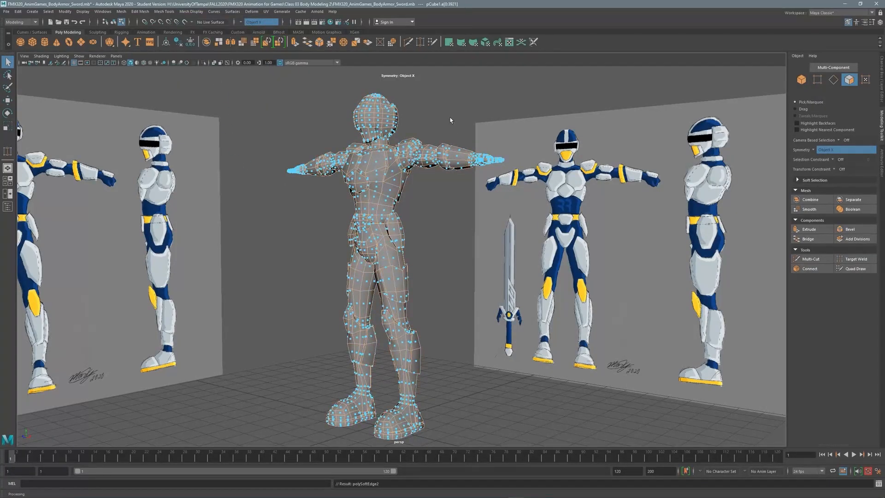
# Return to object mode, deselect, and orbit around the smoothly shaded knight.
pyautogui.click(802, 80)
pyautogui.click(507, 122)
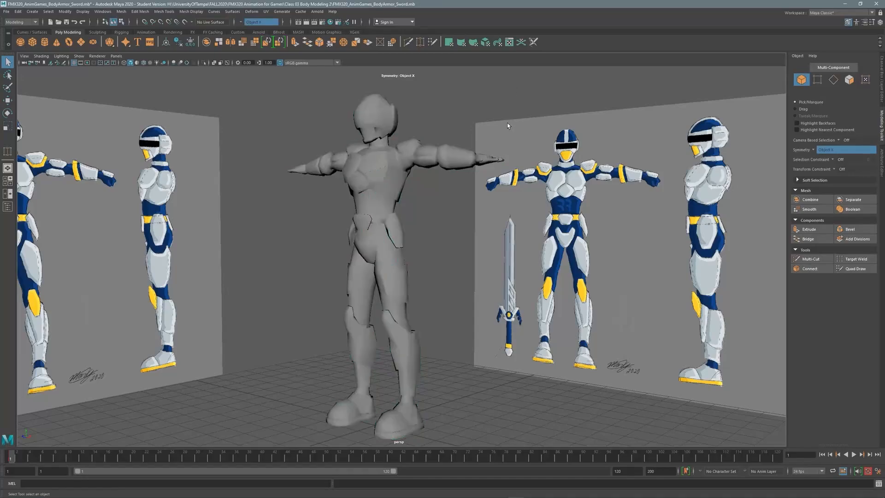
pyautogui.keyDown('alt'); pyautogui.moveTo(446, 219); pyautogui.dragTo(472, 212); pyautogui.keyUp('alt')
pyautogui.keyDown('alt'); pyautogui.moveTo(514, 211); pyautogui.dragTo(455, 213); pyautogui.keyUp('alt')
pyautogui.keyDown('alt'); pyautogui.moveTo(343, 179); pyautogui.dragTo(422, 144, button='right'); pyautogui.keyUp('alt')
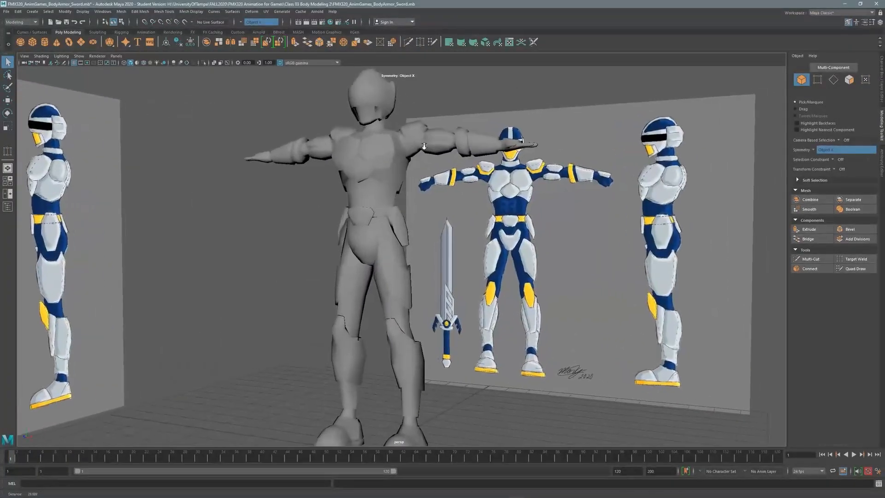
pyautogui.keyDown('alt'); pyautogui.moveTo(379, 179); pyautogui.dragTo(373, 116, button='middle'); pyautogui.keyUp('alt')
pyautogui.keyDown('alt'); pyautogui.moveTo(375, 184); pyautogui.dragTo(365, 255); pyautogui.keyUp('alt')
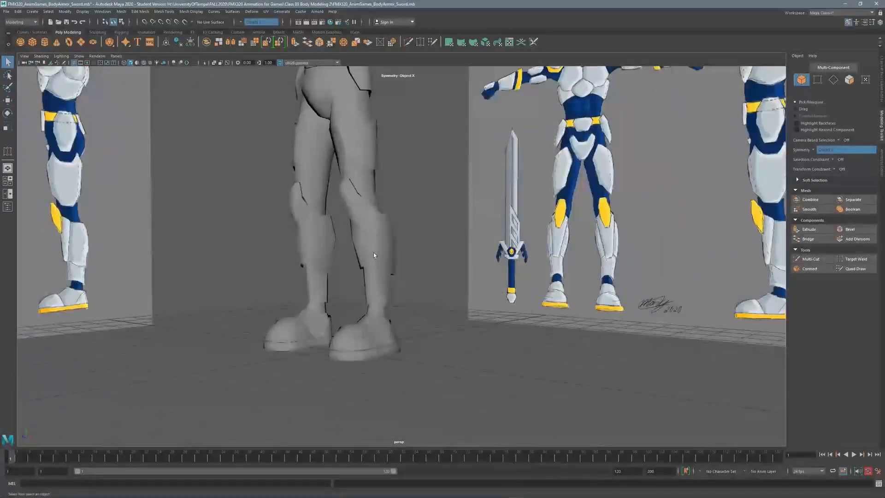
# Zoom in on the boots and select the first boot sole edge.
pyautogui.keyDown('alt'); pyautogui.moveTo(373, 255); pyautogui.dragTo(384, 234, button='middle'); pyautogui.keyUp('alt')
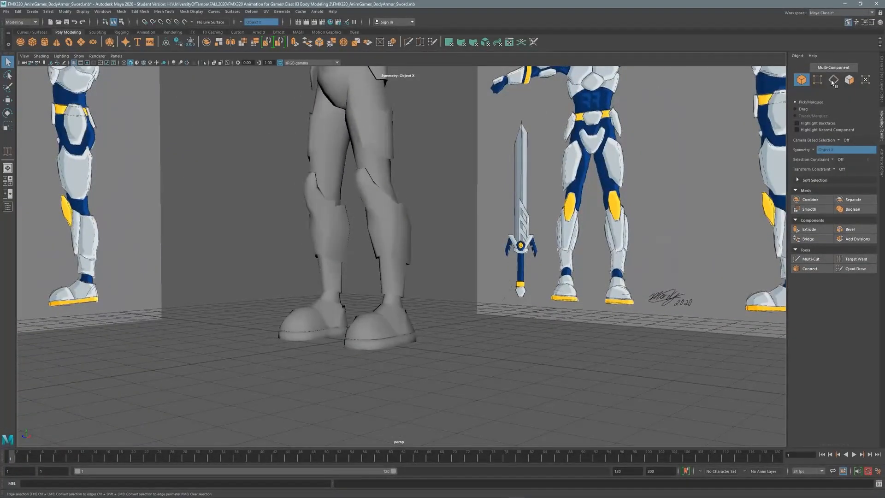
pyautogui.keyDown('alt'); pyautogui.moveTo(368, 296); pyautogui.dragTo(378, 298, button='middle'); pyautogui.keyUp('alt')
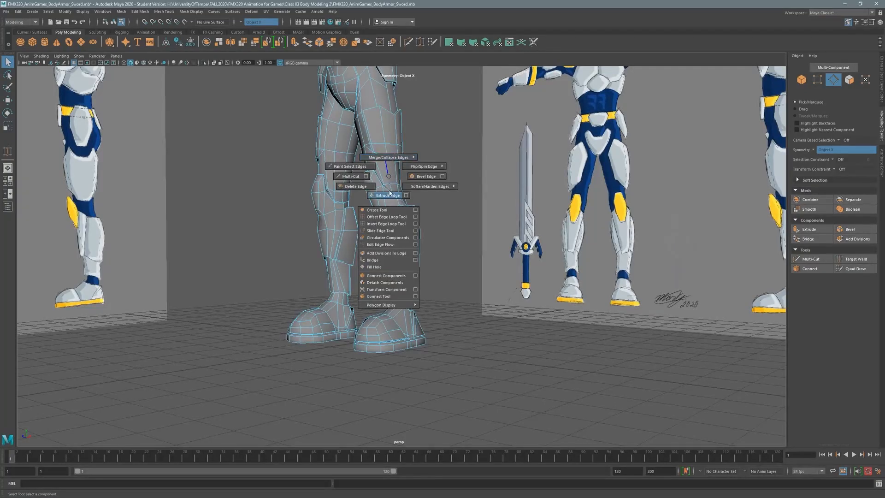
pyautogui.keyDown('alt'); pyautogui.moveTo(400, 336); pyautogui.dragTo(376, 283, button='middle'); pyautogui.keyUp('alt')
pyautogui.keyDown('alt'); pyautogui.moveTo(376, 283); pyautogui.dragTo(663, 221, button='right'); pyautogui.keyUp('alt')
pyautogui.keyDown('alt'); pyautogui.moveTo(357, 288); pyautogui.dragTo(384, 270, button='middle'); pyautogui.keyUp('alt')
pyautogui.keyDown('alt'); pyautogui.moveTo(385, 272); pyautogui.dragTo(482, 263, button='right'); pyautogui.keyUp('alt')
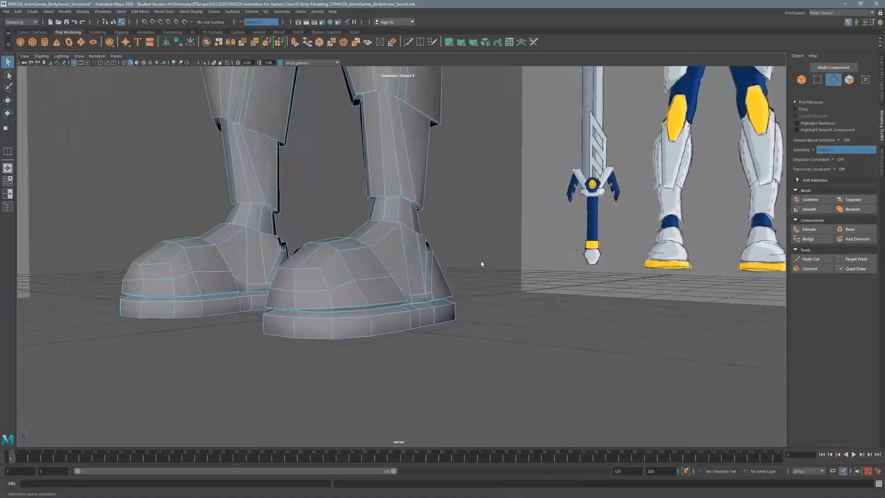
pyautogui.keyDown('alt'); pyautogui.moveTo(328, 318); pyautogui.dragTo(335, 311, button='middle'); pyautogui.keyUp('alt')
pyautogui.keyDown('alt'); pyautogui.moveTo(334, 311); pyautogui.dragTo(386, 311, button='right'); pyautogui.keyUp('alt')
pyautogui.keyDown('alt'); pyautogui.moveTo(434, 312); pyautogui.dragTo(430, 263); pyautogui.keyUp('alt')
pyautogui.keyDown('shift'); pyautogui.click(404, 315); pyautogui.keyUp('shift')
# Add more sole edges from both boots, 72 edges in total.
pyautogui.keyDown('alt'); pyautogui.moveTo(431, 263); pyautogui.dragTo(483, 247, button='right'); pyautogui.keyUp('alt')
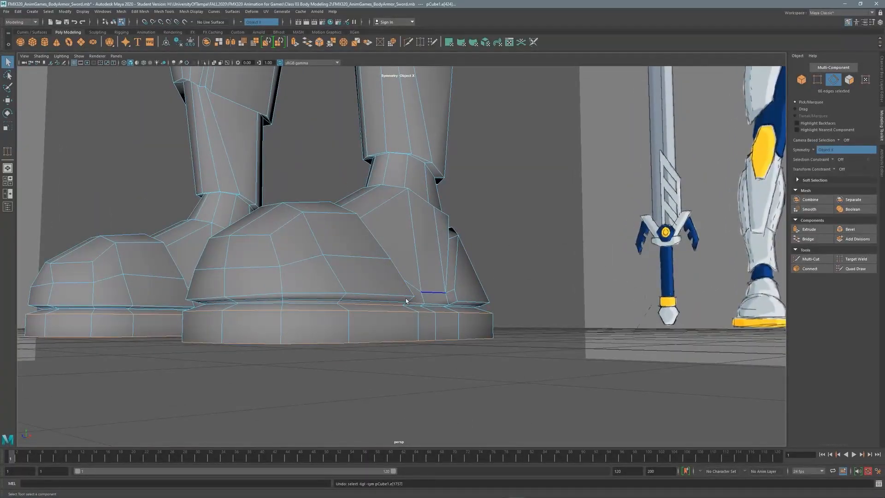
pyautogui.keyDown('alt'); pyautogui.moveTo(405, 301); pyautogui.dragTo(406, 331, button='right'); pyautogui.keyUp('alt')
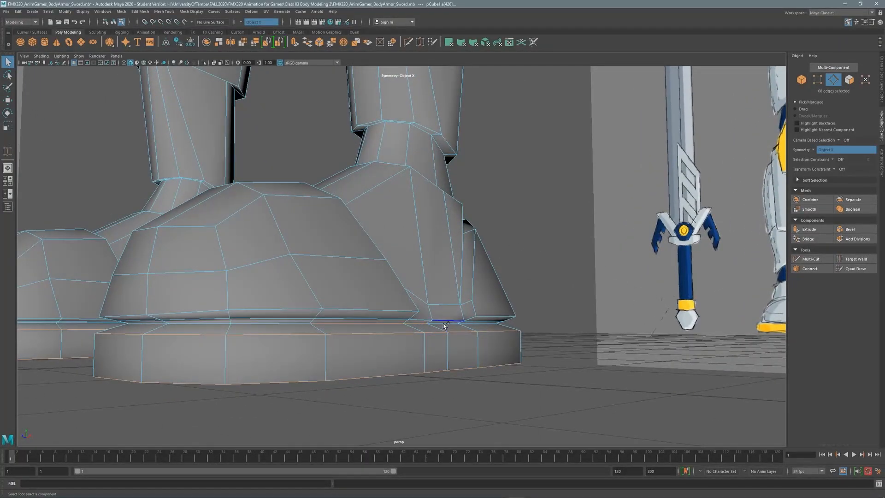
pyautogui.keyDown('alt'); pyautogui.moveTo(275, 323); pyautogui.dragTo(300, 326, button='right'); pyautogui.keyUp('alt')
pyautogui.keyDown('alt'); pyautogui.moveTo(300, 326); pyautogui.dragTo(288, 338); pyautogui.keyUp('alt')
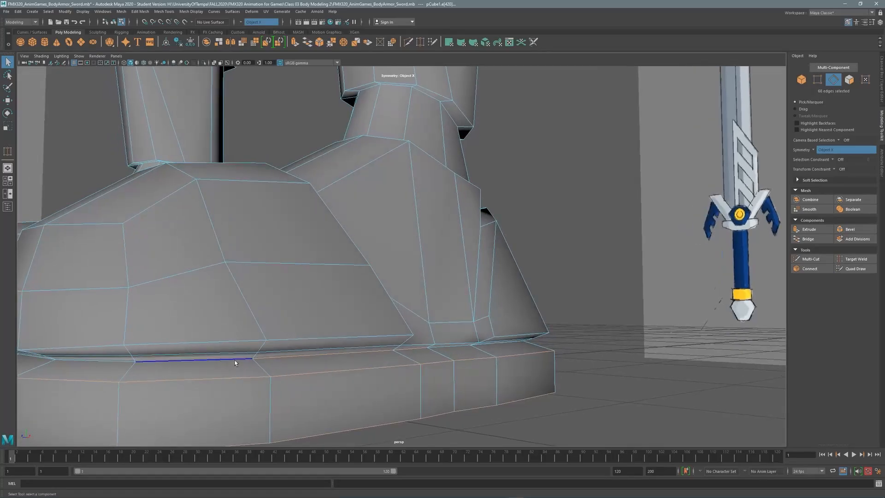
pyautogui.keyDown('shift'); pyautogui.click(235, 359); pyautogui.keyUp('shift')
pyautogui.keyDown('shift'); pyautogui.click(117, 362); pyautogui.keyUp('shift')
pyautogui.keyDown('alt'); pyautogui.moveTo(215, 312); pyautogui.dragTo(403, 299); pyautogui.keyUp('alt')
pyautogui.keyDown('alt'); pyautogui.moveTo(563, 303); pyautogui.dragTo(676, 305, button='right'); pyautogui.keyUp('alt')
pyautogui.keyDown('alt'); pyautogui.moveTo(690, 316); pyautogui.dragTo(445, 249, button='middle'); pyautogui.keyUp('alt')
pyautogui.keyDown('alt'); pyautogui.moveTo(444, 249); pyautogui.dragTo(457, 287); pyautogui.keyUp('alt')
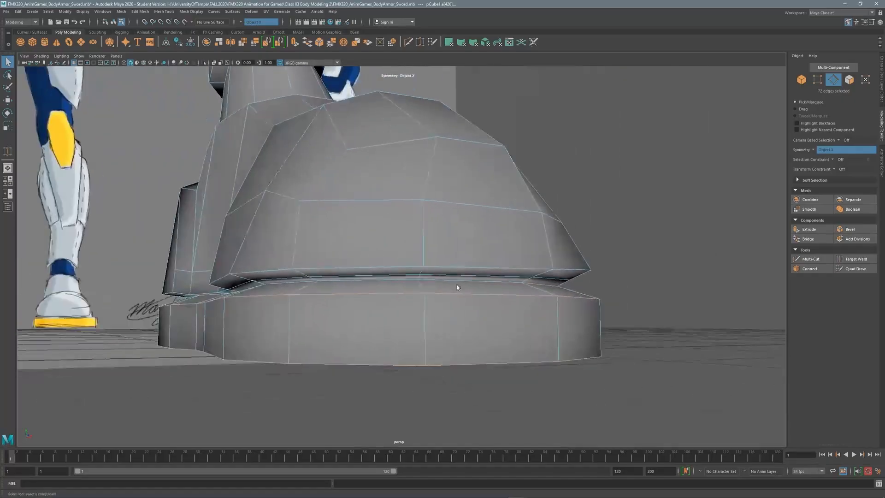
# Add three edge loops around the boots to the selection.
pyautogui.keyDown('shift'); pyautogui.doubleClick(389, 277); pyautogui.keyUp('shift')
pyautogui.keyDown('alt'); pyautogui.moveTo(389, 279); pyautogui.dragTo(412, 231); pyautogui.keyUp('alt')
pyautogui.keyDown('alt'); pyautogui.moveTo(396, 194); pyautogui.dragTo(389, 238, button='middle'); pyautogui.keyUp('alt')
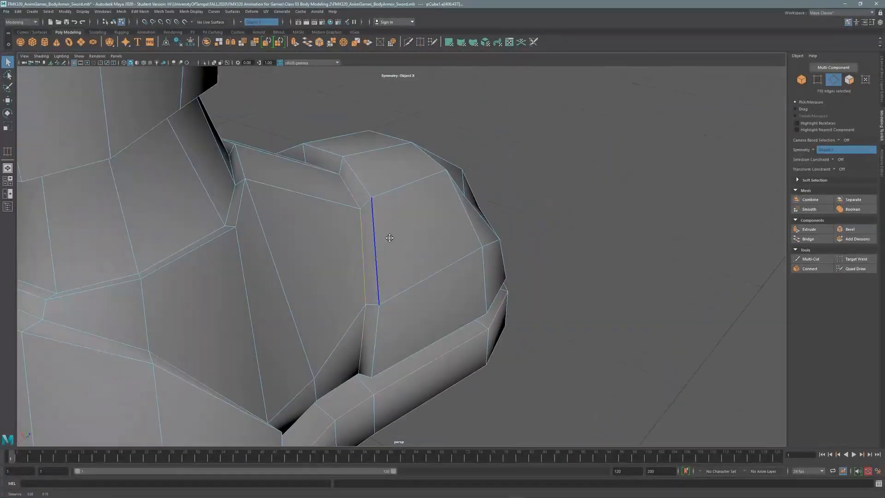
pyautogui.keyDown('alt'); pyautogui.moveTo(138, 249); pyautogui.dragTo(577, 154); pyautogui.keyUp('alt')
pyautogui.keyDown('shift'); pyautogui.doubleClick(586, 266); pyautogui.keyUp('shift')
pyautogui.keyDown('alt'); pyautogui.moveTo(577, 157); pyautogui.dragTo(578, 207, button='middle'); pyautogui.keyUp('alt')
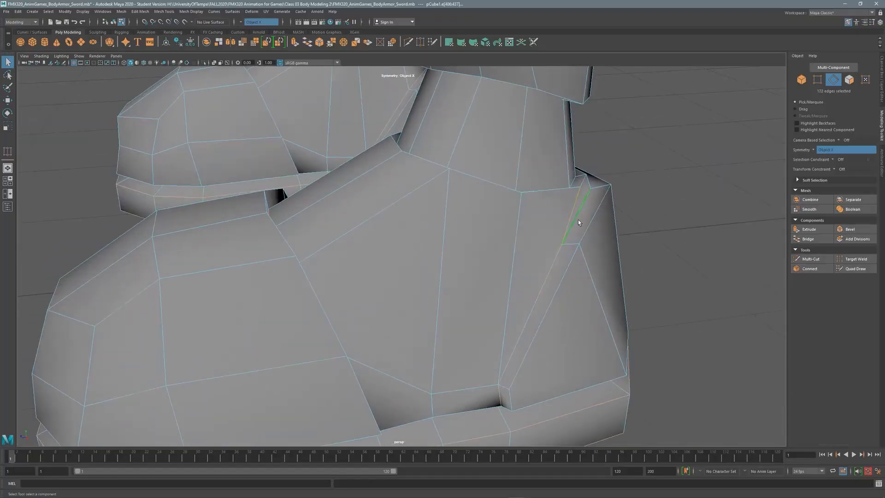
pyautogui.keyDown('alt'); pyautogui.moveTo(578, 223); pyautogui.dragTo(387, 169); pyautogui.keyUp('alt')
pyautogui.keyDown('shift'); pyautogui.doubleClick(532, 227); pyautogui.keyUp('shift')
# Add edge loops on the legs, knee armor and knee straps.
pyautogui.keyDown('shift'); pyautogui.doubleClick(335, 207); pyautogui.keyUp('shift')
pyautogui.keyDown('alt'); pyautogui.moveTo(336, 206); pyautogui.dragTo(375, 270); pyautogui.keyUp('alt')
pyautogui.keyDown('shift'); pyautogui.doubleClick(293, 245); pyautogui.keyUp('shift')
pyautogui.keyDown('shift'); pyautogui.doubleClick(356, 172); pyautogui.keyUp('shift')
pyautogui.keyDown('shift'); pyautogui.doubleClick(421, 270); pyautogui.keyUp('shift')
pyautogui.keyDown('shift'); pyautogui.doubleClick(409, 158); pyautogui.keyUp('shift')
pyautogui.keyDown('alt'); pyautogui.moveTo(408, 158); pyautogui.dragTo(364, 231); pyautogui.keyUp('alt')
pyautogui.keyDown('alt'); pyautogui.moveTo(364, 230); pyautogui.dragTo(359, 295, button='middle'); pyautogui.keyUp('alt')
pyautogui.keyDown('alt'); pyautogui.moveTo(359, 295); pyautogui.dragTo(325, 170); pyautogui.keyUp('alt')
# Add the thigh and hip edge loops, bringing the selection to 255 edges.
pyautogui.keyDown('shift'); pyautogui.doubleClick(338, 272); pyautogui.keyUp('shift')
pyautogui.keyDown('shift'); pyautogui.doubleClick(381, 183); pyautogui.keyUp('shift')
pyautogui.keyDown('alt'); pyautogui.moveTo(381, 183); pyautogui.dragTo(381, 229); pyautogui.keyUp('alt')
pyautogui.keyDown('shift'); pyautogui.doubleClick(304, 265); pyautogui.keyUp('shift')
pyautogui.keyDown('alt'); pyautogui.moveTo(303, 264); pyautogui.dragTo(435, 196); pyautogui.keyUp('alt')
pyautogui.keyDown('shift'); pyautogui.doubleClick(447, 234); pyautogui.keyUp('shift')
# Lift the crotch armor's vertex and adjacent faces upward, with X-Ray turned back off.
pyautogui.click(214, 63)
pyautogui.click(818, 79)
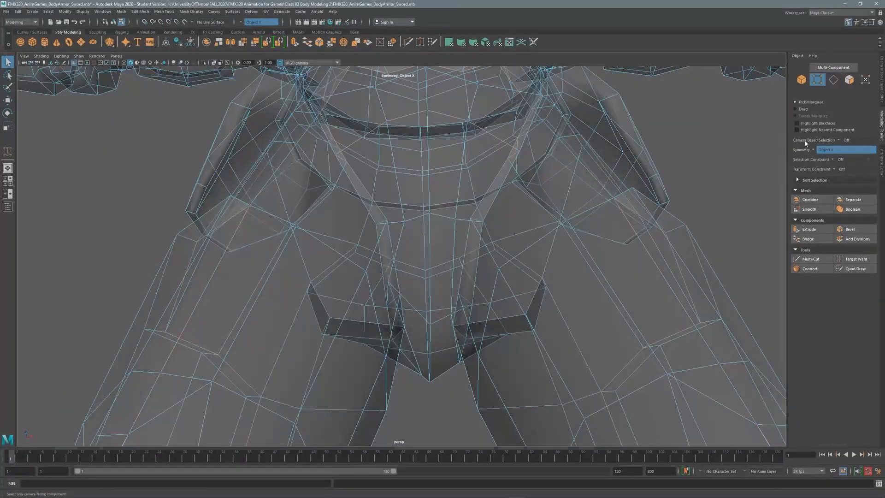
pyautogui.click(131, 63)
pyautogui.press('w')
pyautogui.moveTo(421, 283)
pyautogui.keyDown('alt'); pyautogui.mouseDown()
pyautogui.moveTo(428, 178)
pyautogui.moveTo(414, 265)
pyautogui.mouseUp(); pyautogui.keyUp('alt')
pyautogui.moveTo(414, 265); pyautogui.dragTo(414, 223)
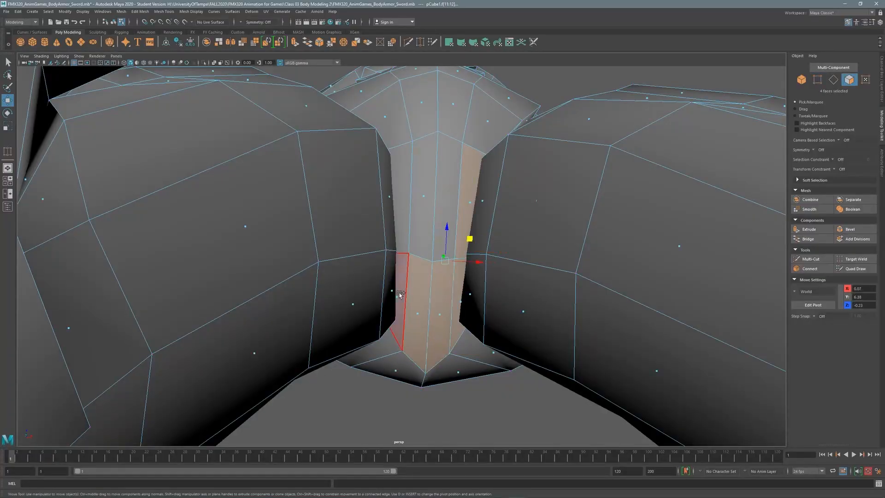
pyautogui.keyDown('shift'); pyautogui.click(410, 202); pyautogui.keyUp('shift')
pyautogui.keyDown('alt'); pyautogui.moveTo(410, 202); pyautogui.dragTo(400, 186); pyautogui.keyUp('alt')
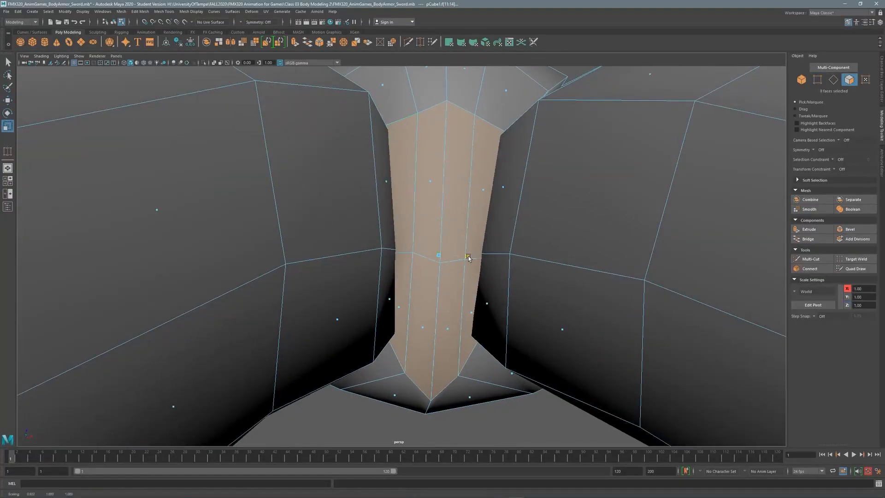
pyautogui.keyDown('alt'); pyautogui.moveTo(464, 239); pyautogui.dragTo(443, 207); pyautogui.keyUp('alt')
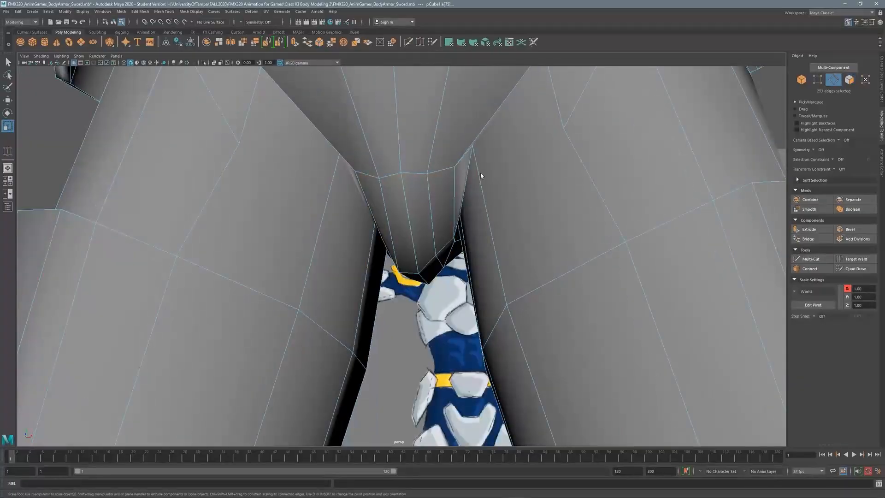
pyautogui.keyDown('alt'); pyautogui.moveTo(480, 176); pyautogui.dragTo(447, 198); pyautogui.keyUp('alt')
pyautogui.keyDown('alt'); pyautogui.moveTo(282, 245); pyautogui.dragTo(719, 170); pyautogui.keyUp('alt')
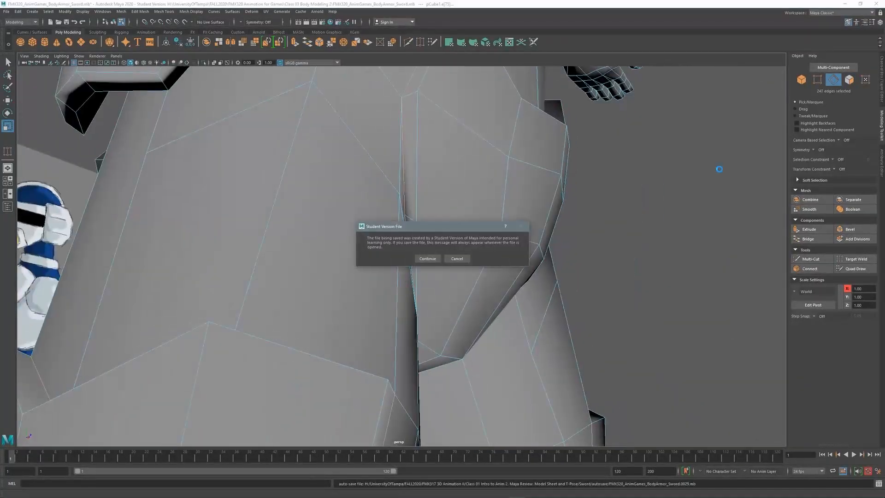
# Turn on Object X symmetry and nudge the crotch's left and center vertices into place.
pyautogui.click(829, 162)
pyautogui.keyDown('alt'); pyautogui.moveTo(507, 230); pyautogui.dragTo(374, 237); pyautogui.keyUp('alt')
pyautogui.keyDown('shift'); pyautogui.click(374, 236); pyautogui.keyUp('shift')
pyautogui.keyDown('alt'); pyautogui.moveTo(521, 179); pyautogui.dragTo(513, 142); pyautogui.keyUp('alt')
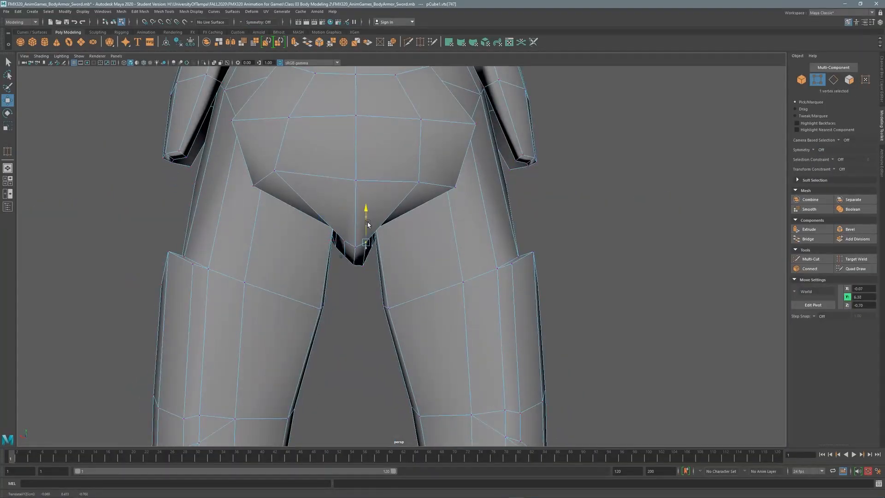
pyautogui.keyDown('alt'); pyautogui.moveTo(336, 224); pyautogui.dragTo(355, 259); pyautogui.keyUp('alt')
pyautogui.click(273, 162)
pyautogui.moveTo(249, 138); pyautogui.dragTo(276, 154)
pyautogui.keyDown('alt'); pyautogui.moveTo(276, 154); pyautogui.dragTo(369, 245); pyautogui.keyUp('alt')
pyautogui.click(355, 305)
pyautogui.keyDown('alt'); pyautogui.moveTo(355, 305); pyautogui.dragTo(408, 250); pyautogui.keyUp('alt')
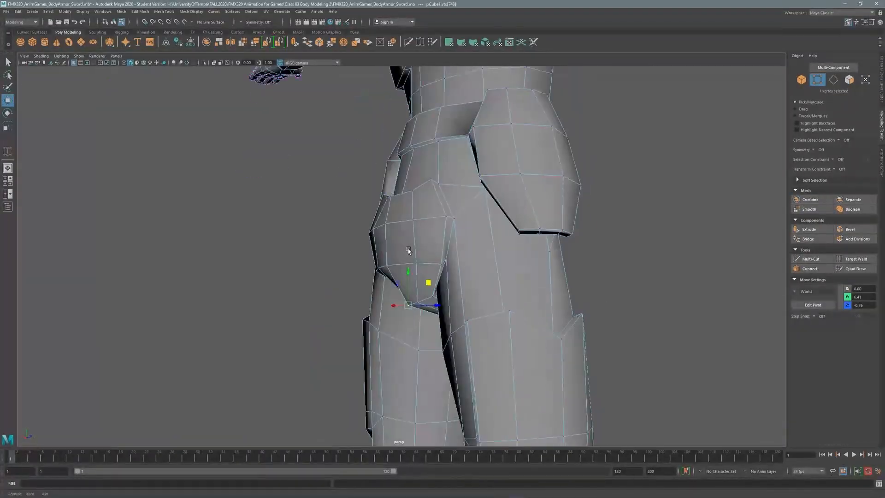
pyautogui.keyDown('alt'); pyautogui.moveTo(401, 178); pyautogui.dragTo(410, 262); pyautogui.keyUp('alt')
# Add the waist and chest armor border edge loops to the selection.
pyautogui.keyDown('shift'); pyautogui.doubleClick(441, 179); pyautogui.keyUp('shift')
pyautogui.keyDown('shift'); pyautogui.doubleClick(424, 250); pyautogui.keyUp('shift')
pyautogui.keyDown('alt'); pyautogui.moveTo(431, 232); pyautogui.dragTo(428, 183); pyautogui.keyUp('alt')
pyautogui.keyDown('shift'); pyautogui.doubleClick(339, 279); pyautogui.keyUp('shift')
pyautogui.keyDown('shift'); pyautogui.doubleClick(403, 300); pyautogui.keyUp('shift')
pyautogui.keyDown('shift'); pyautogui.doubleClick(403, 299); pyautogui.keyUp('shift')
pyautogui.keyDown('shift'); pyautogui.doubleClick(318, 199); pyautogui.keyUp('shift')
pyautogui.keyDown('shift'); pyautogui.doubleClick(316, 134); pyautogui.keyUp('shift')
pyautogui.keyDown('shift'); pyautogui.doubleClick(332, 273); pyautogui.keyUp('shift')
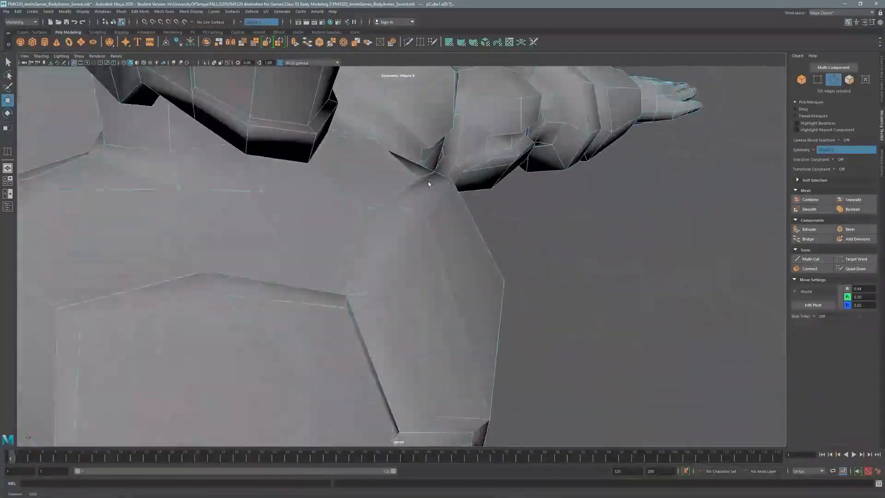
# Add the chest, neck and shoulder armor border edge loops to the selection.
pyautogui.keyDown('shift'); pyautogui.doubleClick(349, 227); pyautogui.keyUp('shift')
pyautogui.keyDown('alt'); pyautogui.moveTo(350, 228); pyautogui.dragTo(377, 177); pyautogui.keyUp('alt')
pyautogui.keyDown('shift'); pyautogui.doubleClick(419, 260); pyautogui.keyUp('shift')
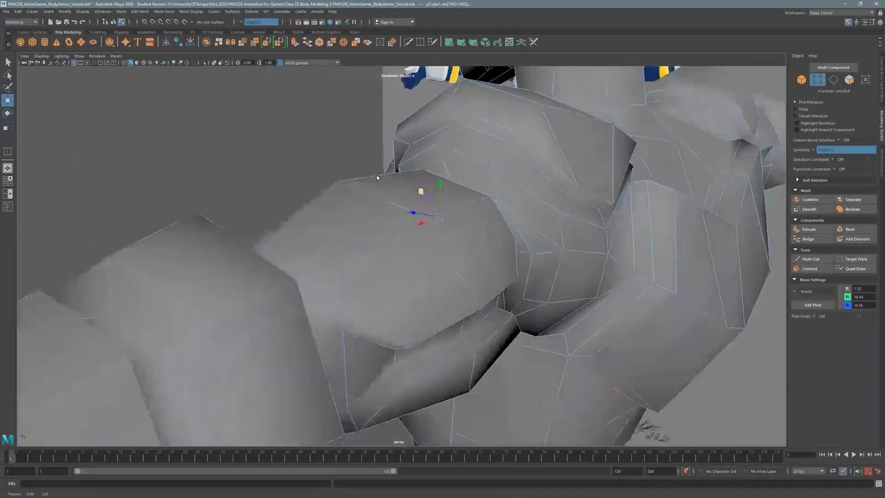
pyautogui.keyDown('alt'); pyautogui.moveTo(564, 187); pyautogui.dragTo(601, 132); pyautogui.keyUp('alt')
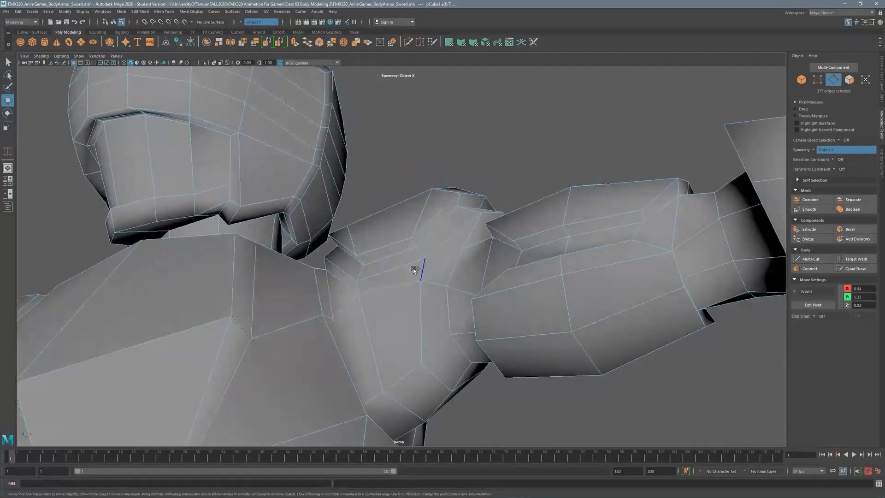
pyautogui.keyDown('shift'); pyautogui.doubleClick(414, 270); pyautogui.keyUp('shift')
pyautogui.keyDown('alt'); pyautogui.moveTo(414, 270); pyautogui.dragTo(525, 208); pyautogui.keyUp('alt')
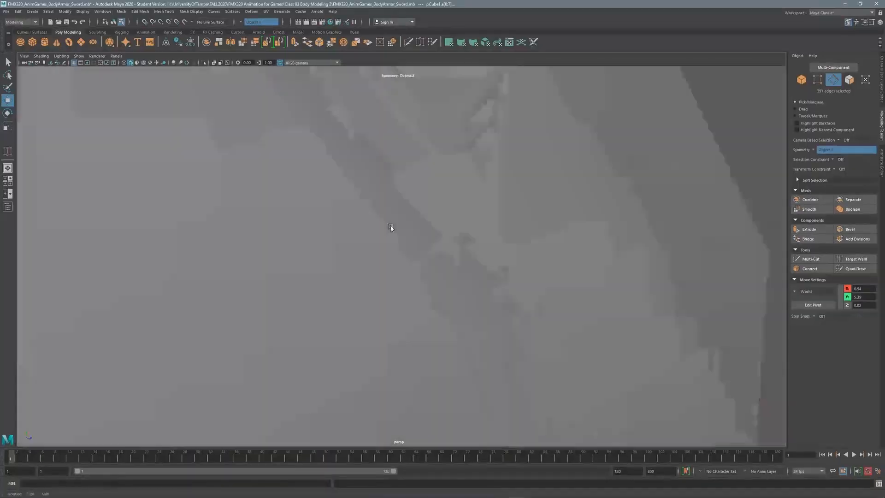
pyautogui.keyDown('alt'); pyautogui.moveTo(391, 228); pyautogui.dragTo(379, 148); pyautogui.keyUp('alt')
pyautogui.keyDown('shift'); pyautogui.doubleClick(553, 202); pyautogui.keyUp('shift')
pyautogui.keyDown('alt'); pyautogui.moveTo(553, 202); pyautogui.dragTo(461, 214); pyautogui.keyUp('alt')
pyautogui.keyDown('shift'); pyautogui.doubleClick(438, 178); pyautogui.keyUp('shift')
# Add the arm, forearm and hand armor edge loops to the selection.
pyautogui.click(356, 187)
pyautogui.keyDown('shift'); pyautogui.doubleClick(551, 279); pyautogui.keyUp('shift')
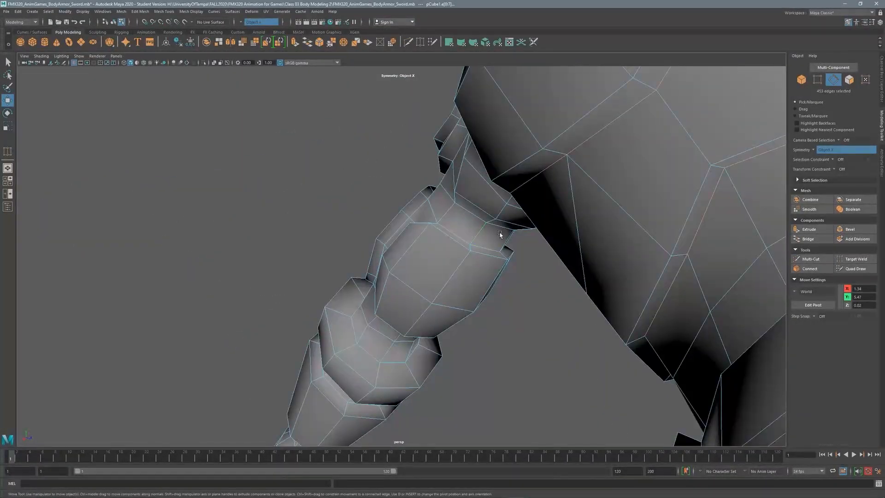
pyautogui.keyDown('alt'); pyautogui.moveTo(500, 235); pyautogui.dragTo(334, 195); pyautogui.keyUp('alt')
pyautogui.keyDown('shift'); pyautogui.doubleClick(339, 184); pyautogui.keyUp('shift')
pyautogui.keyDown('shift'); pyautogui.doubleClick(449, 232); pyautogui.keyUp('shift')
pyautogui.keyDown('shift'); pyautogui.doubleClick(710, 153); pyautogui.keyUp('shift')
pyautogui.press('F9')
pyautogui.click(333, 191)
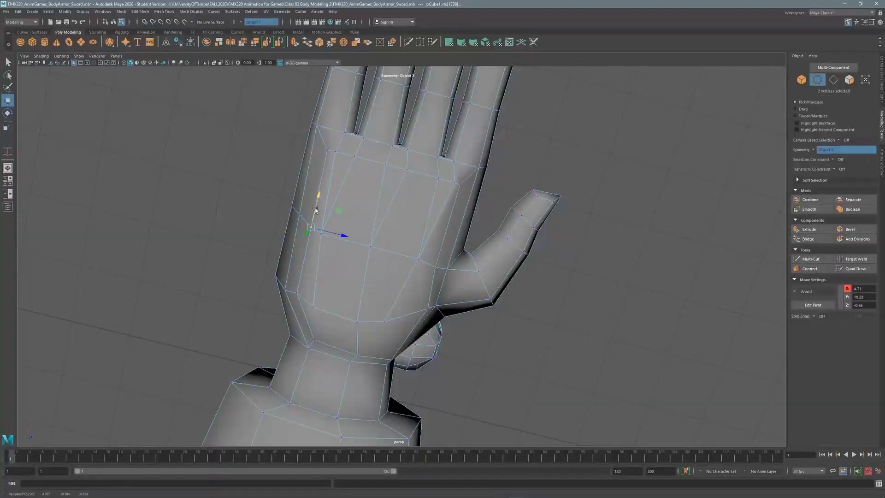
pyautogui.keyDown('alt'); pyautogui.moveTo(444, 246); pyautogui.dragTo(424, 271); pyautogui.keyUp('alt')
pyautogui.press('F10')
pyautogui.keyDown('shift'); pyautogui.doubleClick(501, 243); pyautogui.keyUp('shift')
pyautogui.keyDown('alt'); pyautogui.moveTo(502, 243); pyautogui.dragTo(362, 196); pyautogui.keyUp('alt')
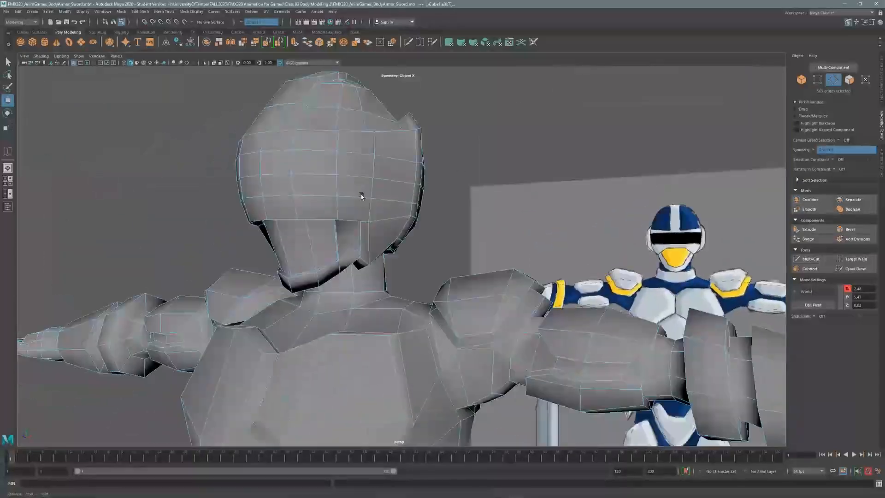
pyautogui.keyDown('alt'); pyautogui.moveTo(362, 196); pyautogui.dragTo(368, 268, button='right'); pyautogui.keyUp('alt')
# Add the helmet dome and visor edge loops, reaching about 674 selected edges.
pyautogui.click(817, 81)
pyautogui.press('space')
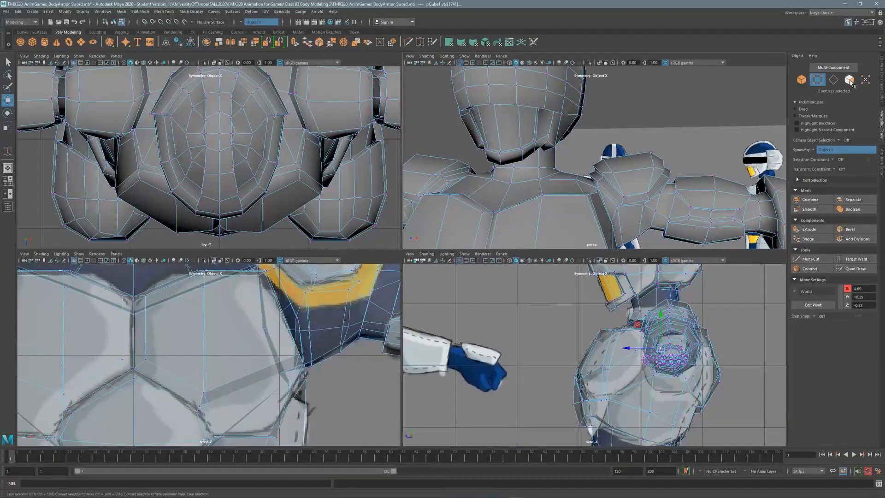
pyautogui.click(833, 79)
pyautogui.press('space')
pyautogui.keyDown('alt'); pyautogui.moveTo(313, 231); pyautogui.dragTo(412, 234, button='middle'); pyautogui.keyUp('alt')
pyautogui.keyDown('shift'); pyautogui.click(397, 272); pyautogui.keyUp('shift')
pyautogui.keyDown('alt'); pyautogui.moveTo(397, 272); pyautogui.dragTo(415, 249); pyautogui.keyUp('alt')
pyautogui.keyDown('shift'); pyautogui.click(377, 195); pyautogui.keyUp('shift')
pyautogui.keyDown('alt'); pyautogui.moveTo(377, 195); pyautogui.dragTo(457, 202); pyautogui.keyUp('alt')
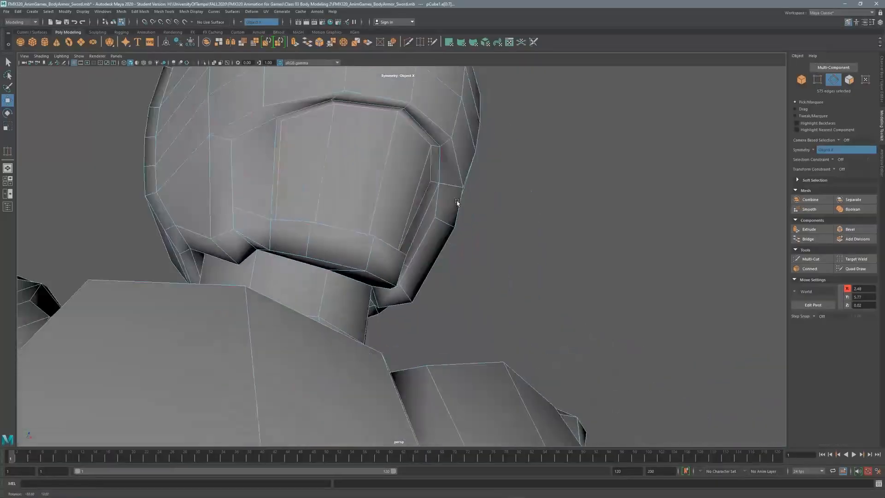
pyautogui.keyDown('alt'); pyautogui.moveTo(304, 182); pyautogui.dragTo(377, 210); pyautogui.keyUp('alt')
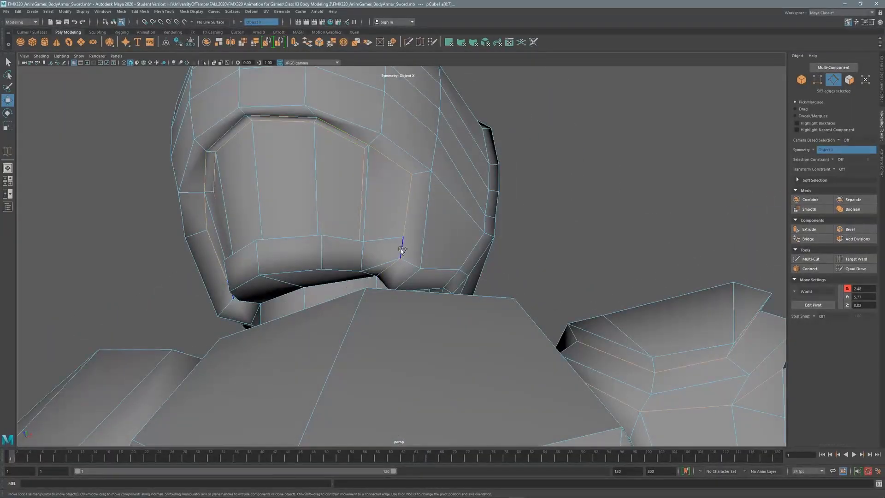
pyautogui.keyDown('shift'); pyautogui.click(402, 250); pyautogui.keyUp('shift')
pyautogui.keyDown('alt'); pyautogui.moveTo(402, 249); pyautogui.dragTo(563, 160); pyautogui.keyUp('alt')
pyautogui.keyDown('shift'); pyautogui.doubleClick(529, 223); pyautogui.keyUp('shift')
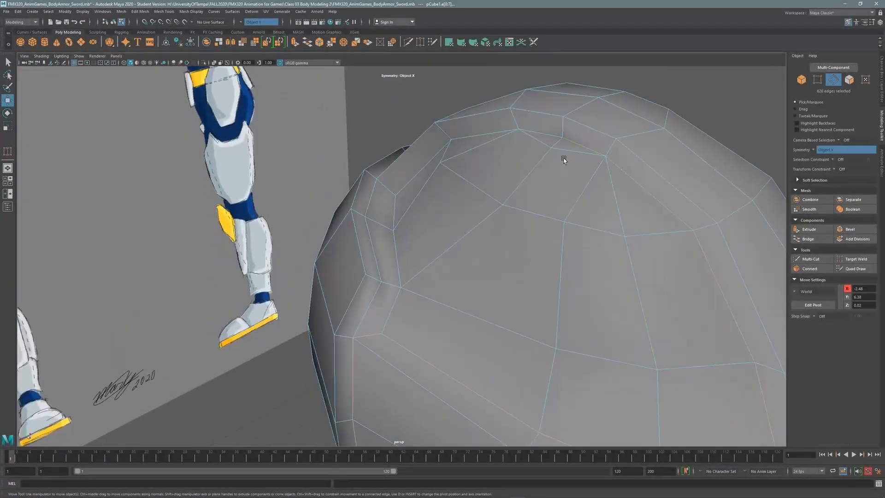
pyautogui.keyDown('shift'); pyautogui.doubleClick(391, 303); pyautogui.keyUp('shift')
pyautogui.keyDown('alt'); pyautogui.moveTo(391, 303); pyautogui.dragTo(411, 184); pyautogui.keyUp('alt')
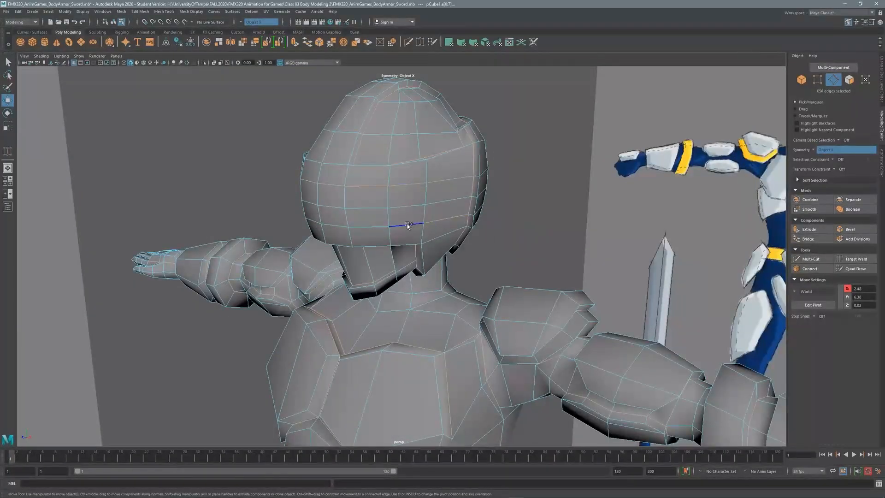
# Frame the whole knight and switch back to the select tool.
pyautogui.press('f')
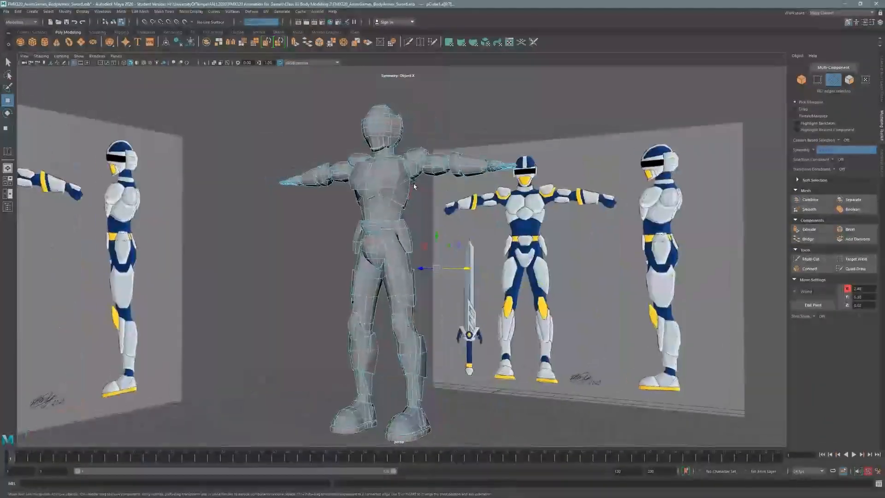
pyautogui.moveTo(414, 186)
pyautogui.keyDown('alt'); pyautogui.mouseDown()
pyautogui.moveTo(322, 209)
pyautogui.moveTo(420, 193)
pyautogui.moveTo(312, 186)
pyautogui.moveTo(422, 180)
pyautogui.mouseUp(); pyautogui.keyUp('alt')
pyautogui.press('q')
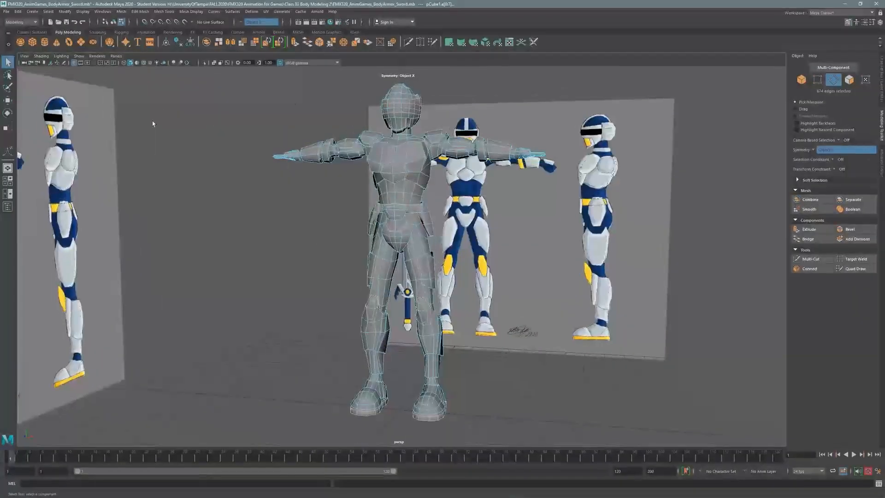
# Harden the selected plate-border edges with Mesh Display > Harden Edge.
pyautogui.click(190, 11)
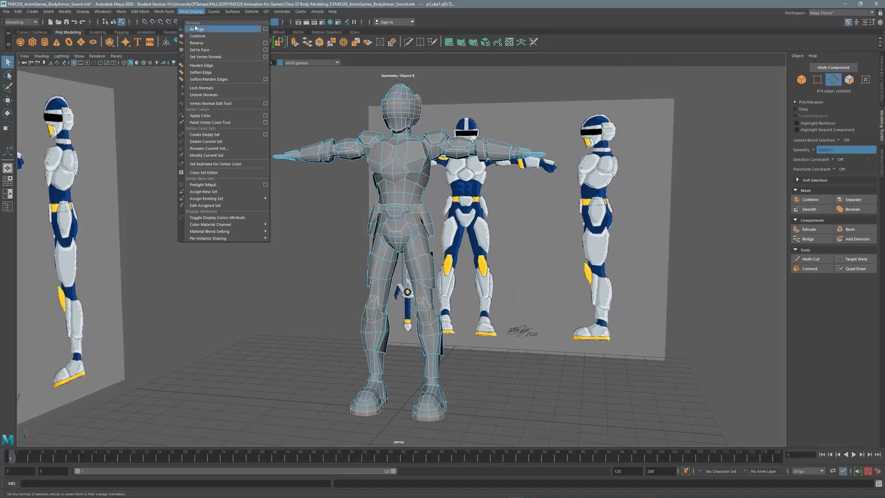
pyautogui.click(216, 66)
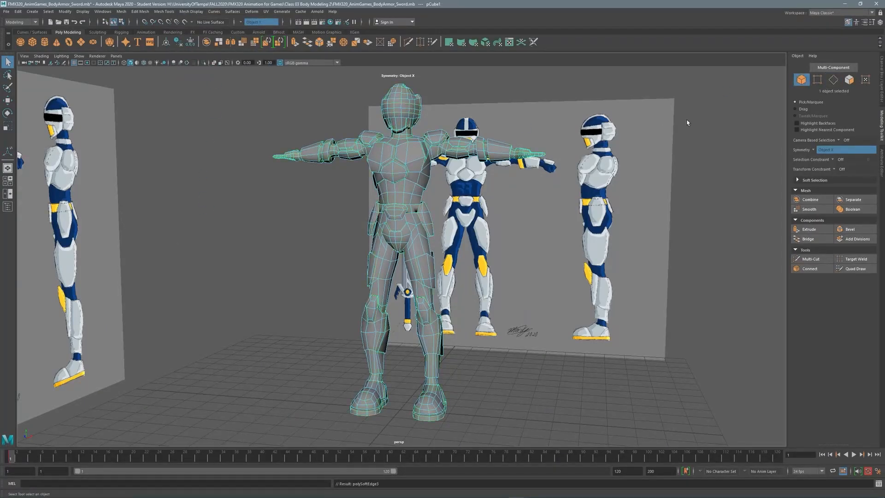
pyautogui.keyDown('alt'); pyautogui.moveTo(649, 184); pyautogui.dragTo(415, 161); pyautogui.keyUp('alt')
pyautogui.keyDown('alt'); pyautogui.moveTo(361, 142); pyautogui.dragTo(354, 160); pyautogui.keyUp('alt')
pyautogui.scroll(3, 350, 213)
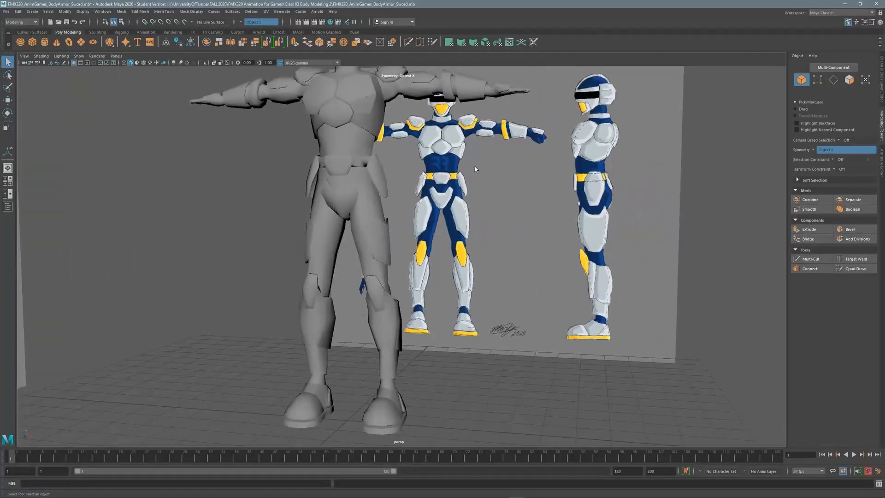
# Orbit around the knight to check the crisp plate shading and select the body mesh.
pyautogui.keyDown('alt'); pyautogui.moveTo(367, 214); pyautogui.dragTo(306, 203); pyautogui.keyUp('alt')
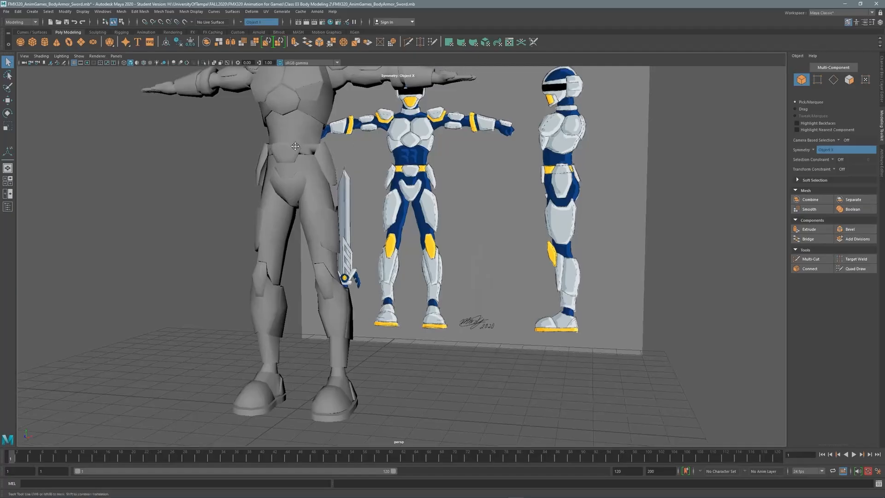
pyautogui.keyDown('alt'); pyautogui.moveTo(295, 146); pyautogui.dragTo(238, 157, button='middle'); pyautogui.keyUp('alt')
pyautogui.keyDown('alt'); pyautogui.moveTo(291, 149); pyautogui.dragTo(331, 133); pyautogui.keyUp('alt')
pyautogui.keyDown('alt'); pyautogui.moveTo(368, 126); pyautogui.dragTo(384, 169, button='middle'); pyautogui.keyUp('alt')
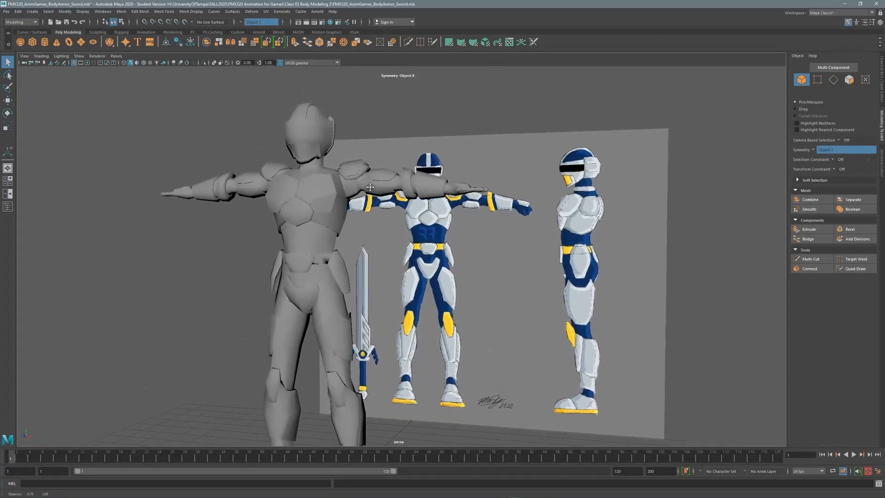
pyautogui.keyDown('alt'); pyautogui.moveTo(383, 169); pyautogui.dragTo(291, 175, button='right'); pyautogui.keyUp('alt')
pyautogui.keyDown('alt'); pyautogui.moveTo(319, 249); pyautogui.dragTo(310, 216, button='middle'); pyautogui.keyUp('alt')
pyautogui.moveTo(310, 214)
pyautogui.keyDown('alt'); pyautogui.mouseDown()
pyautogui.moveTo(461, 217)
pyautogui.moveTo(319, 215)
pyautogui.mouseUp(); pyautogui.keyUp('alt')
pyautogui.keyDown('alt'); pyautogui.moveTo(374, 184); pyautogui.dragTo(411, 168); pyautogui.keyUp('alt')
pyautogui.click(334, 172)
pyautogui.keyDown('alt'); pyautogui.moveTo(361, 310); pyautogui.dragTo(395, 310); pyautogui.keyUp('alt')
pyautogui.keyDown('alt'); pyautogui.moveTo(395, 311); pyautogui.dragTo(442, 311, button='middle'); pyautogui.keyUp('alt')
pyautogui.keyDown('alt'); pyautogui.moveTo(468, 259); pyautogui.dragTo(386, 242); pyautogui.keyUp('alt')
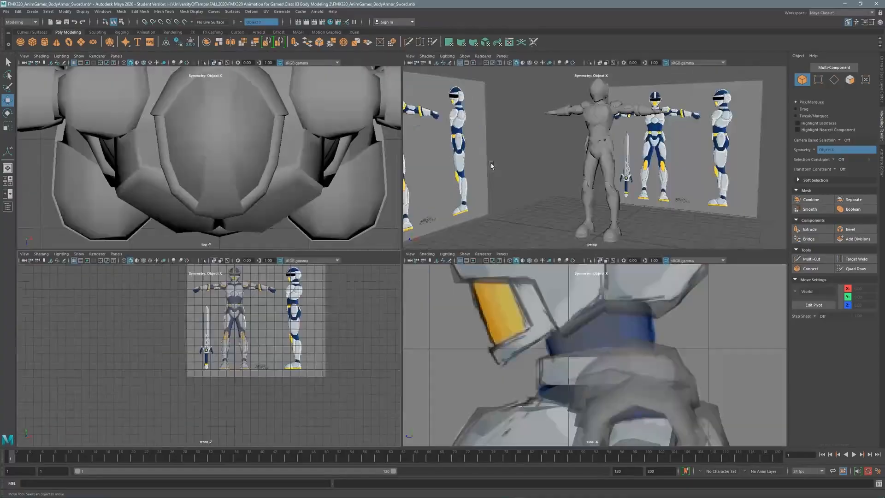
# In the front view with wireframe on shaded, create a polygon cube over the sword grip.
pyautogui.press('space')
pyautogui.keyDown('alt'); pyautogui.moveTo(360, 183); pyautogui.dragTo(548, 208, button='right'); pyautogui.keyUp('alt')
pyautogui.keyDown('alt'); pyautogui.moveTo(547, 208); pyautogui.dragTo(540, 173, button='middle'); pyautogui.keyUp('alt')
pyautogui.click(143, 62)
pyautogui.keyDown('alt'); pyautogui.moveTo(295, 193); pyautogui.dragTo(264, 187, button='middle'); pyautogui.keyUp('alt')
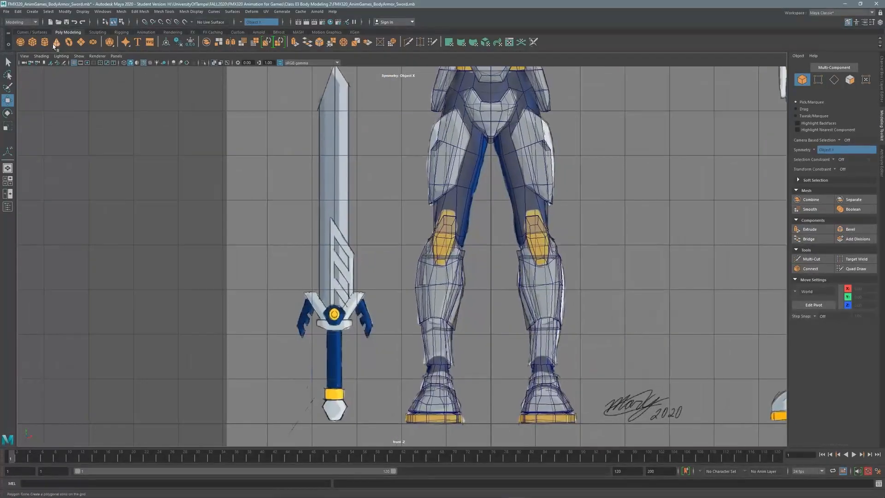
pyautogui.click(32, 42)
pyautogui.keyDown('alt'); pyautogui.moveTo(494, 400); pyautogui.dragTo(493, 335, button='middle'); pyautogui.keyUp('alt')
pyautogui.moveTo(375, 298); pyautogui.dragTo(368, 298)
pyautogui.keyDown('alt'); pyautogui.moveTo(368, 298); pyautogui.dragTo(422, 275, button='middle'); pyautogui.keyUp('alt')
pyautogui.keyDown('alt'); pyautogui.moveTo(422, 274); pyautogui.dragTo(567, 286, button='right'); pyautogui.keyUp('alt')
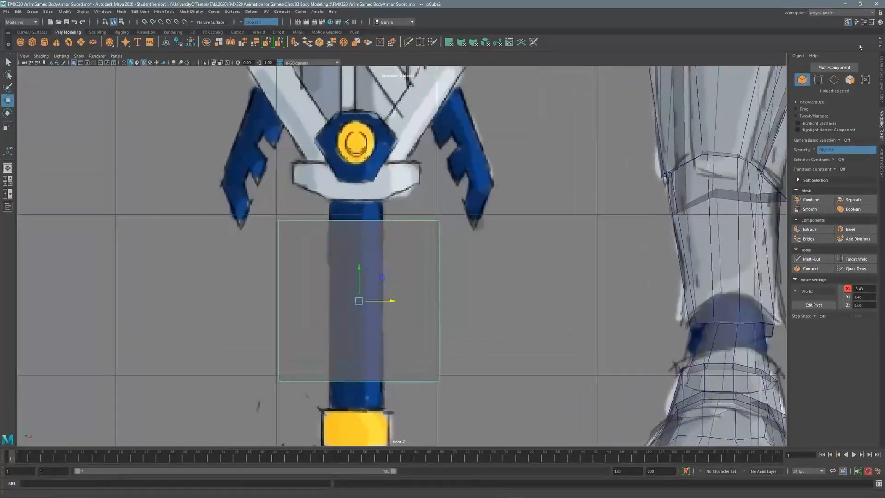
# Add subdivisions to the cube and scale it uniformly to 0.339 over the grip at X -3.5.
pyautogui.click(881, 79)
pyautogui.click(811, 148)
pyautogui.press('Return')
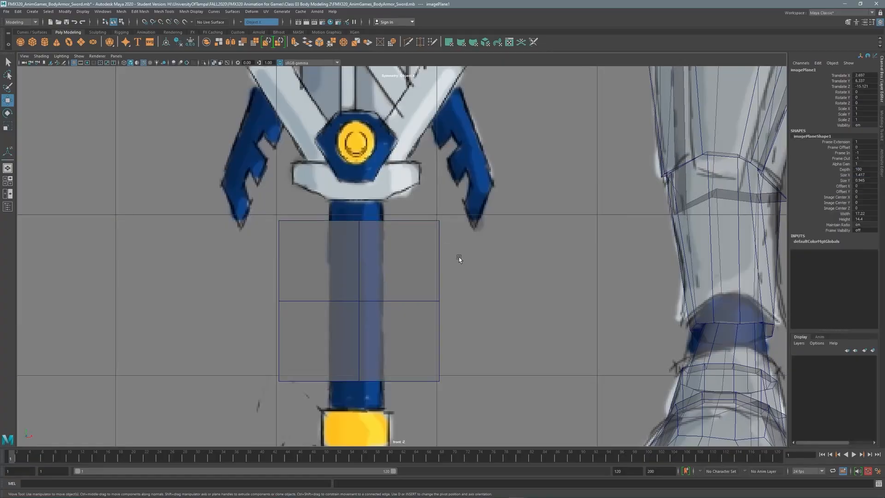
pyautogui.press('r')
pyautogui.moveTo(358, 301); pyautogui.dragTo(269, 358)
pyautogui.moveTo(394, 301); pyautogui.dragTo(394, 301)
pyautogui.keyDown('alt'); pyautogui.moveTo(423, 244); pyautogui.dragTo(441, 237, button='right'); pyautogui.keyUp('alt')
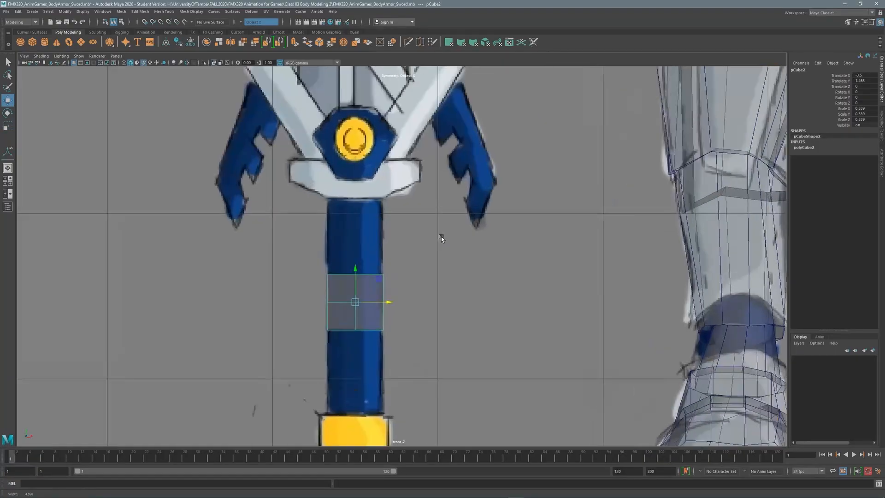
pyautogui.keyDown('alt'); pyautogui.moveTo(373, 292); pyautogui.dragTo(366, 280, button='middle'); pyautogui.keyUp('alt')
# Stretch the box's top vertices to the crossguard and lower its bottom vertices to the grip's end.
pyautogui.click(847, 22)
pyautogui.moveTo(308, 252); pyautogui.dragTo(335, 265)
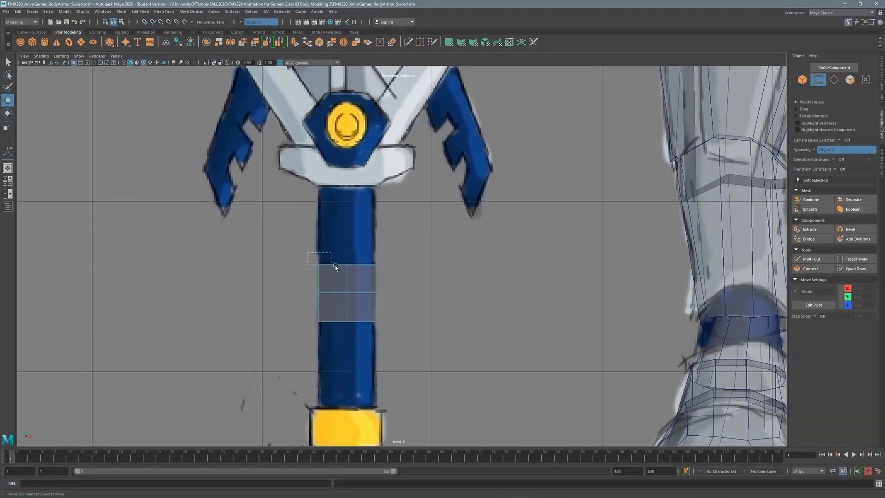
pyautogui.moveTo(328, 167); pyautogui.dragTo(327, 165)
pyautogui.press('q')
pyautogui.moveTo(305, 344); pyautogui.dragTo(395, 319)
pyautogui.moveTo(344, 300); pyautogui.dragTo(310, 300, button='right')
pyautogui.press('w')
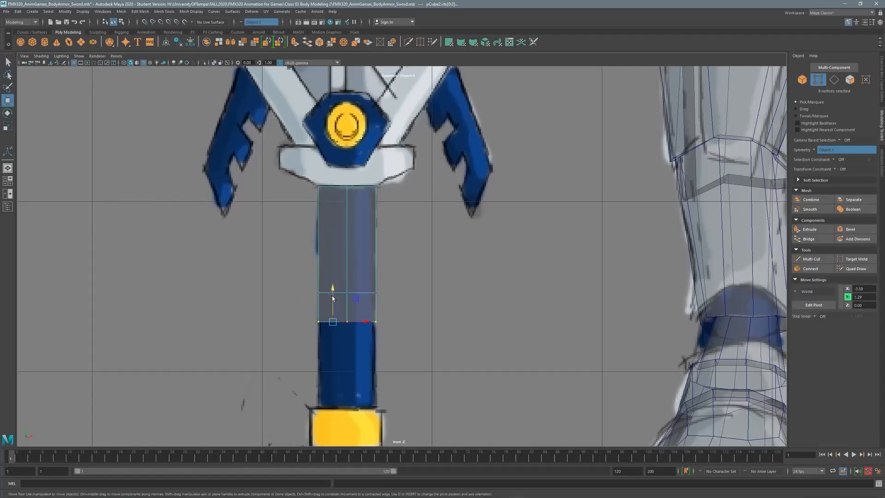
pyautogui.moveTo(333, 293); pyautogui.dragTo(332, 381)
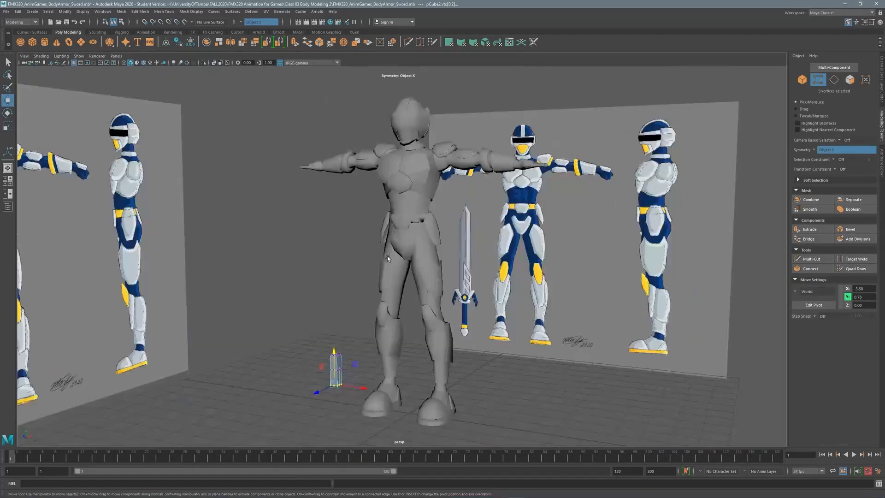
pyautogui.scroll(5, 355, 251)
pyautogui.keyDown('alt'); pyautogui.moveTo(355, 250); pyautogui.dragTo(476, 197, button='right'); pyautogui.keyUp('alt')
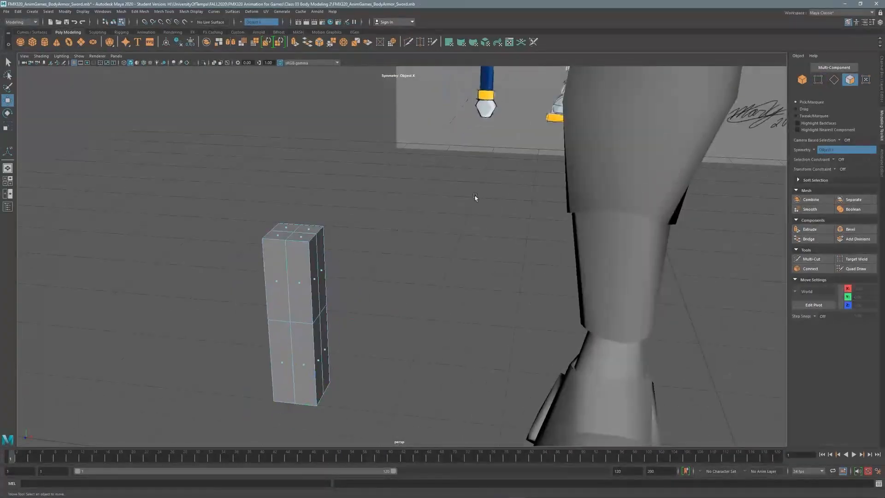
# Extrude the box and scale the handle down to the grip's width.
pyautogui.hotkey('ctrl', 'e')
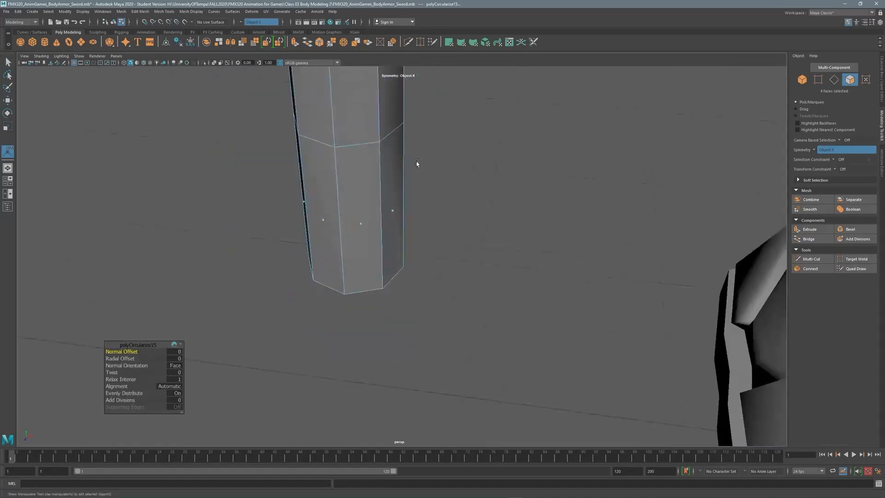
pyautogui.press('space')
pyautogui.press('space')
pyautogui.rightClick(378, 300)
pyautogui.press('q')
pyautogui.keyDown('alt'); pyautogui.moveTo(389, 292); pyautogui.dragTo(369, 301, button='middle'); pyautogui.keyUp('alt')
pyautogui.scroll(2, 369, 300)
pyautogui.moveTo(369, 300); pyautogui.dragTo(403, 291, button='right')
pyautogui.press('r')
pyautogui.press('space')
pyautogui.moveTo(590, 149); pyautogui.dragTo(585, 149)
pyautogui.press('space')
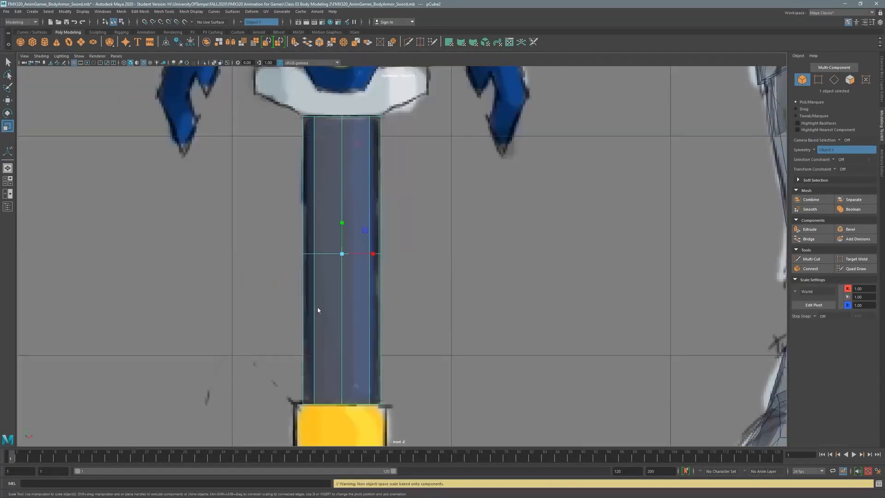
# Extrude the handle's bottom faces down over the gold band.
pyautogui.moveTo(318, 306); pyautogui.dragTo(317, 346, button='right')
pyautogui.press('q')
pyautogui.keyDown('alt'); pyautogui.moveTo(409, 378); pyautogui.dragTo(416, 297, button='middle'); pyautogui.keyUp('alt')
pyautogui.scroll(2, 416, 297)
pyautogui.keyDown('shift'); pyautogui.moveTo(417, 297); pyautogui.dragTo(417, 329, button='right'); pyautogui.keyUp('shift')
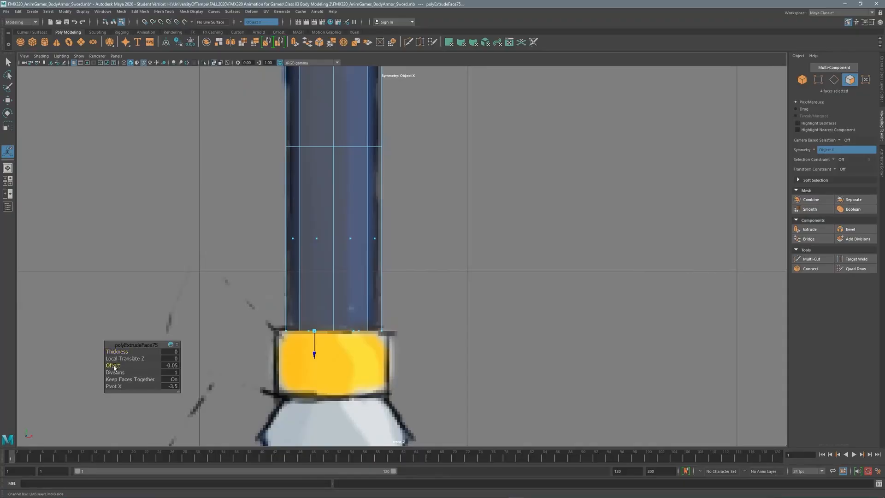
pyautogui.moveTo(309, 355); pyautogui.dragTo(311, 419)
# Extrude the bottom faces again, inset them, and pull them below the grip at pommel width.
pyautogui.keyDown('alt'); pyautogui.moveTo(423, 273); pyautogui.dragTo(444, 205, button='middle'); pyautogui.keyUp('alt')
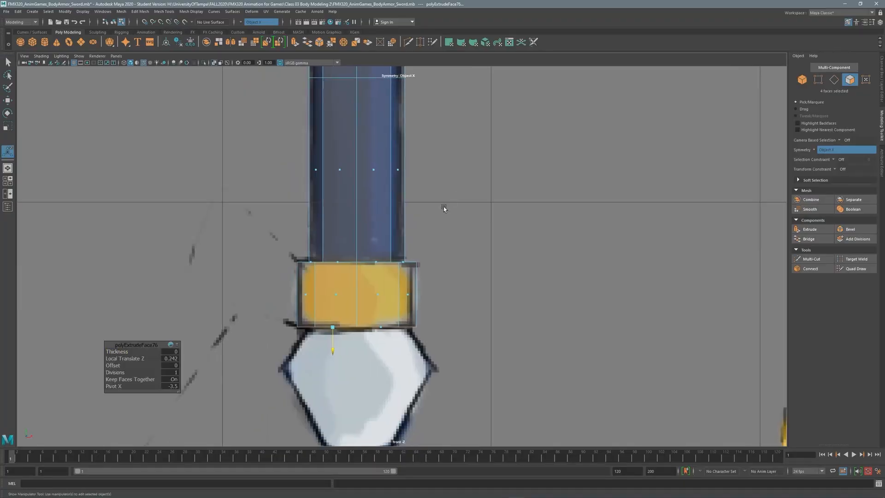
pyautogui.scroll(1, 444, 207)
pyautogui.keyDown('shift'); pyautogui.moveTo(465, 255); pyautogui.dragTo(464, 277, button='right'); pyautogui.keyUp('shift')
pyautogui.moveTo(121, 367); pyautogui.dragTo(118, 368)
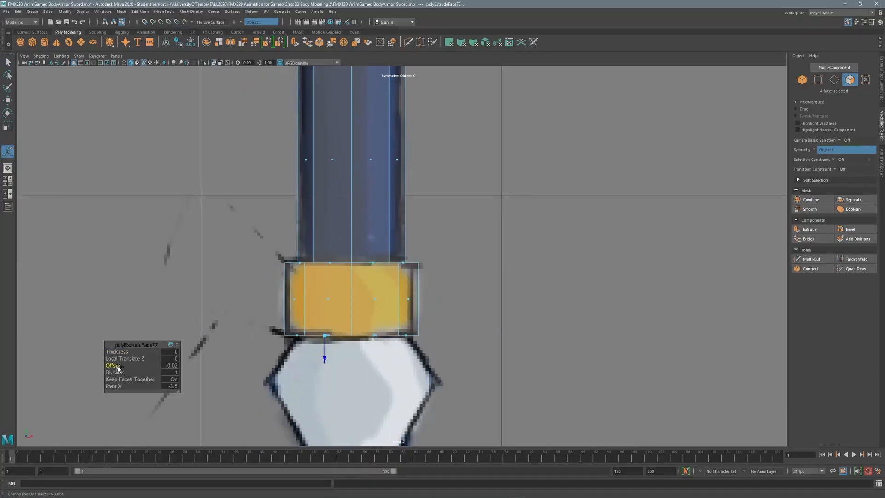
pyautogui.press('space')
pyautogui.press('space')
pyautogui.press('space')
pyautogui.press('space')
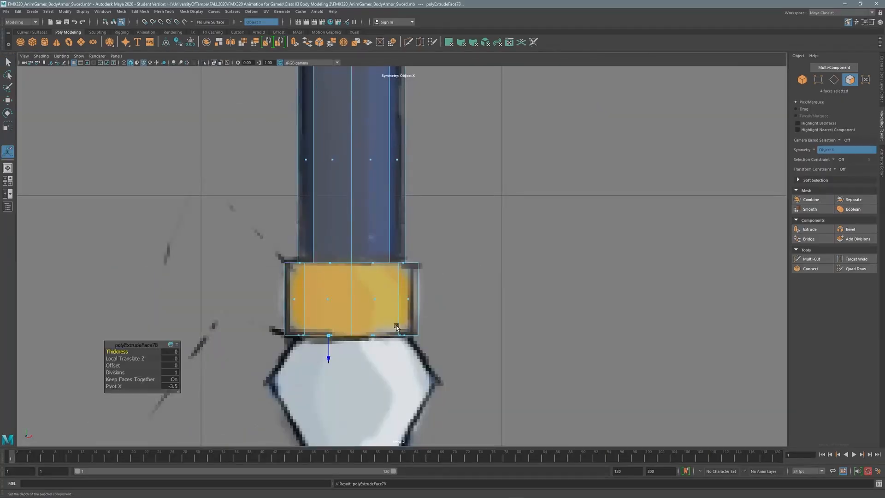
pyautogui.moveTo(328, 359); pyautogui.dragTo(328, 406)
pyautogui.keyDown('alt'); pyautogui.moveTo(368, 342); pyautogui.dragTo(351, 215, button='middle'); pyautogui.keyUp('alt')
pyautogui.scroll(2, 352, 215)
# Adjust the pommel extrusion's length, then scale its bottom narrower.
pyautogui.press('r')
pyautogui.moveTo(388, 255); pyautogui.dragTo(406, 255)
pyautogui.keyDown('shift'); pyautogui.moveTo(466, 257); pyautogui.dragTo(465, 272, button='right'); pyautogui.keyUp('shift')
pyautogui.moveTo(287, 279); pyautogui.dragTo(294, 391)
pyautogui.hotkey('ctrl', 'z')
pyautogui.hotkey('ctrl', 'z')
pyautogui.hotkey('ctrl', 'z')
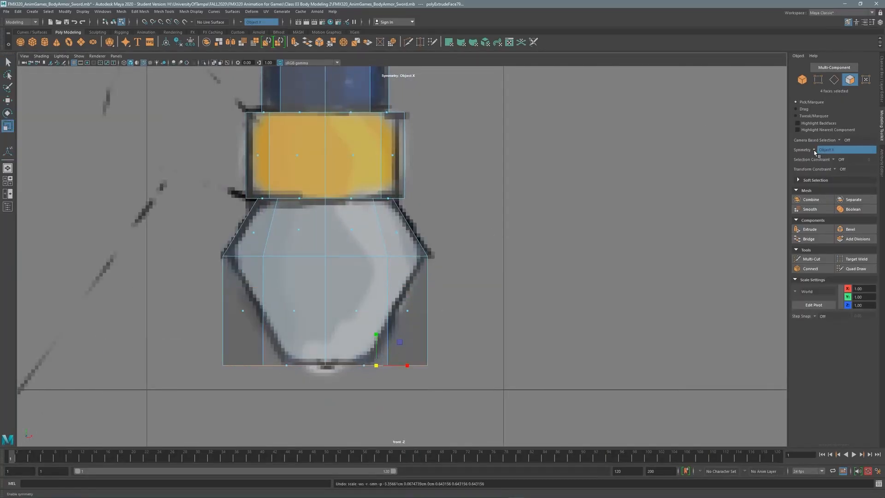
pyautogui.press('r')
pyautogui.moveTo(326, 366); pyautogui.dragTo(223, 374)
# Turn on Object X symmetry, then extrude the grip's top faces and scale them wide.
pyautogui.click(824, 159)
pyautogui.scroll(-8, 396, 240)
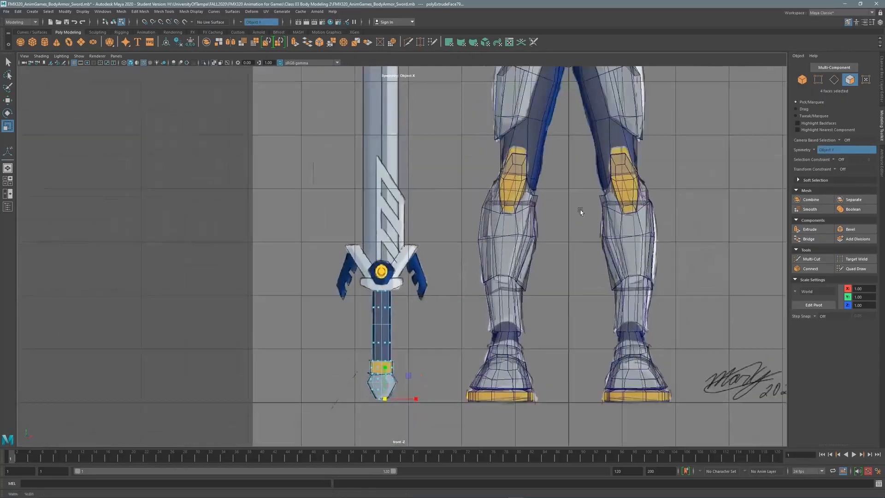
pyautogui.scroll(10, 367, 232)
pyautogui.press('q')
pyautogui.hotkey('ctrl', 'e')
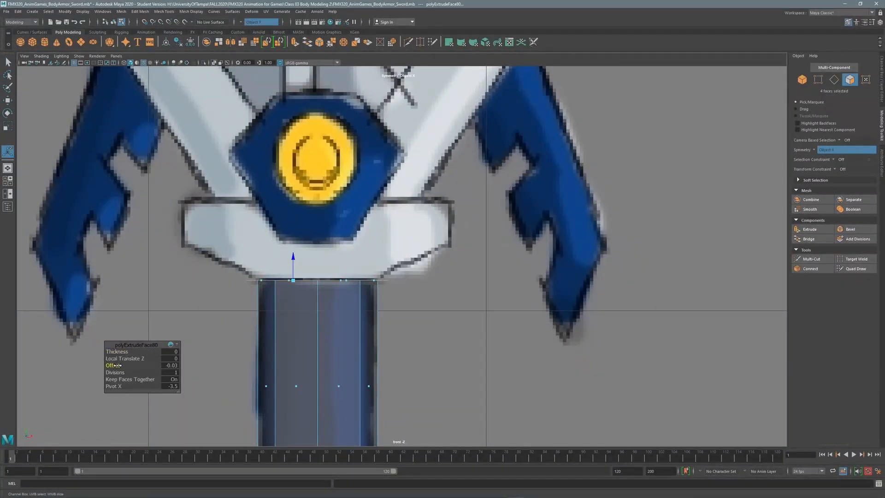
pyautogui.press('r')
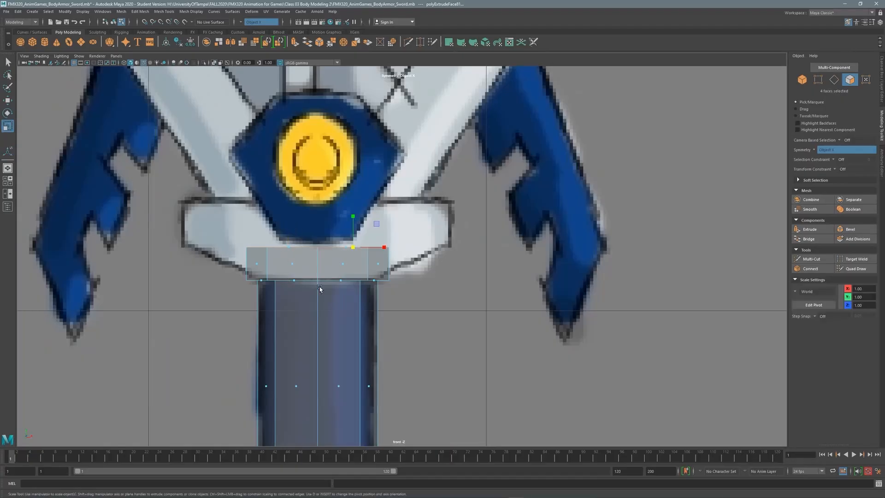
pyautogui.moveTo(393, 247); pyautogui.dragTo(488, 239)
# Extrude the guard faces again at zero height and inspect the flange from several views.
pyautogui.hotkey('ctrl', 'e')
pyautogui.moveTo(269, 228); pyautogui.dragTo(269, 178)
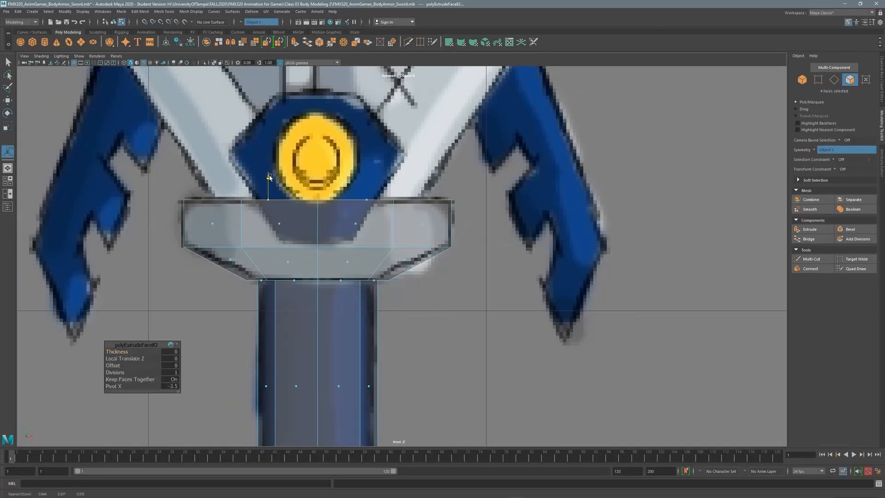
pyautogui.press('space')
pyautogui.press('space')
pyautogui.keyDown('alt'); pyautogui.moveTo(481, 194); pyautogui.dragTo(326, 167); pyautogui.keyUp('alt')
pyautogui.hotkey('ctrl', 'z')
pyautogui.press('w')
pyautogui.keyDown('alt'); pyautogui.moveTo(663, 191); pyautogui.dragTo(414, 198); pyautogui.keyUp('alt')
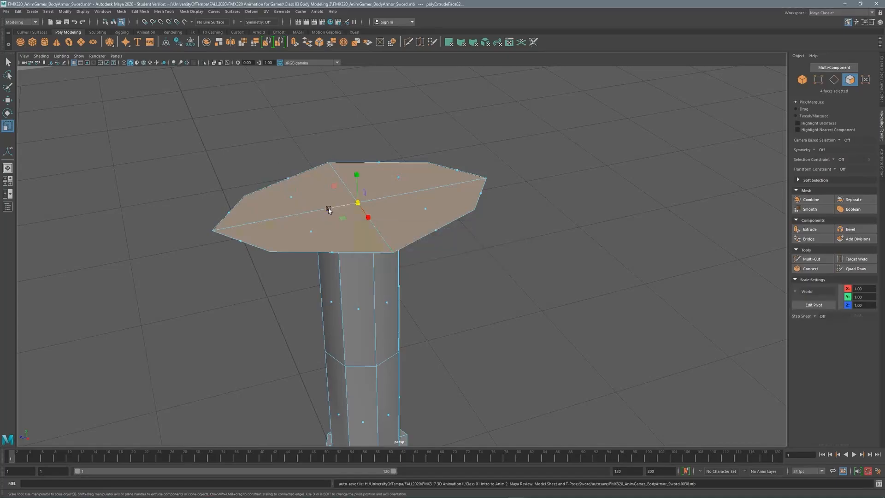
pyautogui.scroll(-3, 249, 145)
pyautogui.press('space')
pyautogui.press('space')
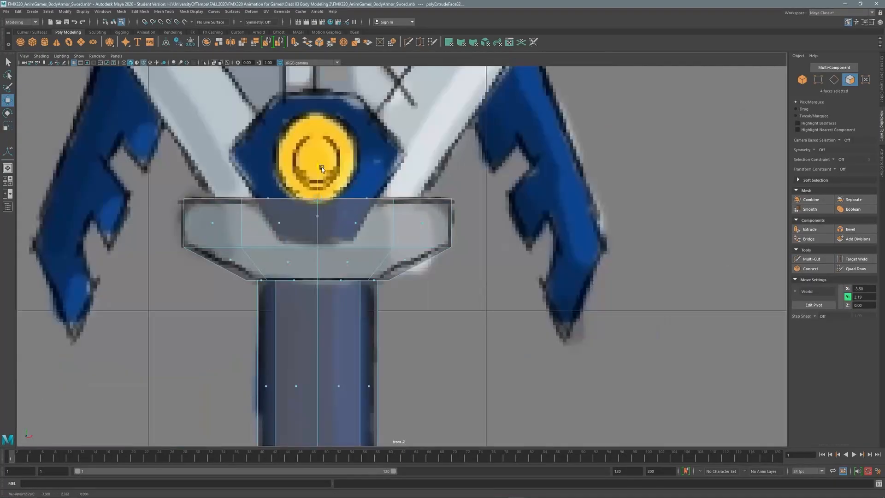
pyautogui.press('space')
pyautogui.press('space')
# Narrow the flange along one axis and frame its top in the perspective view.
pyautogui.press('r')
pyautogui.moveTo(330, 207); pyautogui.dragTo(266, 247)
pyautogui.press('F11')
pyautogui.press('space')
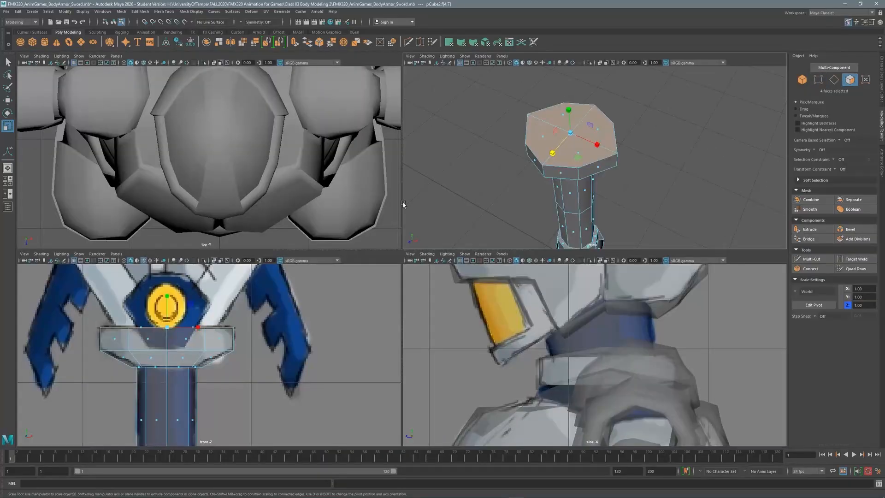
pyautogui.keyDown('alt'); pyautogui.moveTo(598, 147); pyautogui.dragTo(563, 171, button='middle'); pyautogui.keyUp('alt')
pyautogui.keyDown('alt'); pyautogui.moveTo(563, 171); pyautogui.dragTo(656, 168, button='right'); pyautogui.keyUp('alt')
pyautogui.keyDown('alt'); pyautogui.moveTo(656, 168); pyautogui.dragTo(718, 121, button='middle'); pyautogui.keyUp('alt')
# Select the crossing edges, then the top faces of the flange.
pyautogui.click(834, 81)
pyautogui.click(578, 169)
pyautogui.keyDown('shift'); pyautogui.click(526, 127); pyautogui.keyUp('shift')
pyautogui.keyDown('alt'); pyautogui.moveTo(525, 128); pyautogui.dragTo(613, 171); pyautogui.keyUp('alt')
pyautogui.scroll(-3, 209, 322)
pyautogui.click(850, 82)
pyautogui.click(640, 157)
pyautogui.keyDown('shift'); pyautogui.click(596, 196); pyautogui.keyUp('shift')
# Extrude the flange's top faces upward with Thickness 0.62.
pyautogui.keyDown('shift'); pyautogui.moveTo(671, 161); pyautogui.dragTo(671, 179, button='right'); pyautogui.keyUp('shift')
pyautogui.moveTo(444, 215); pyautogui.dragTo(446, 215)
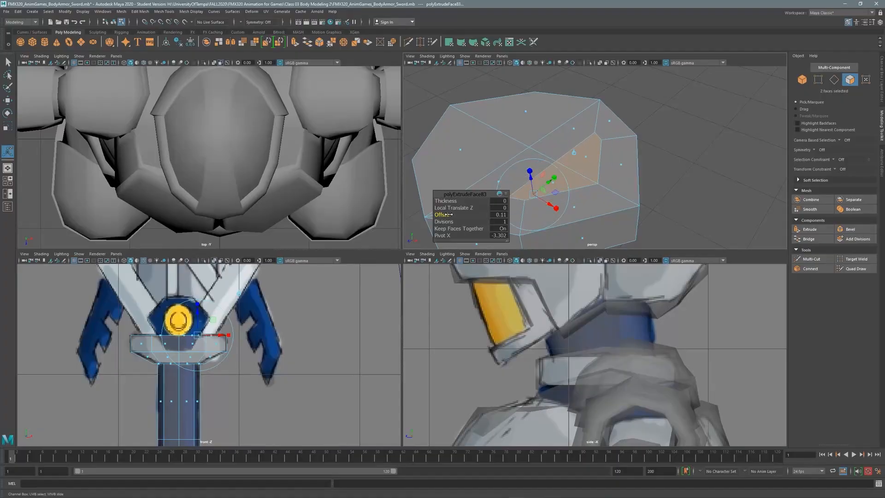
pyautogui.hotkey('ctrl', 'z')
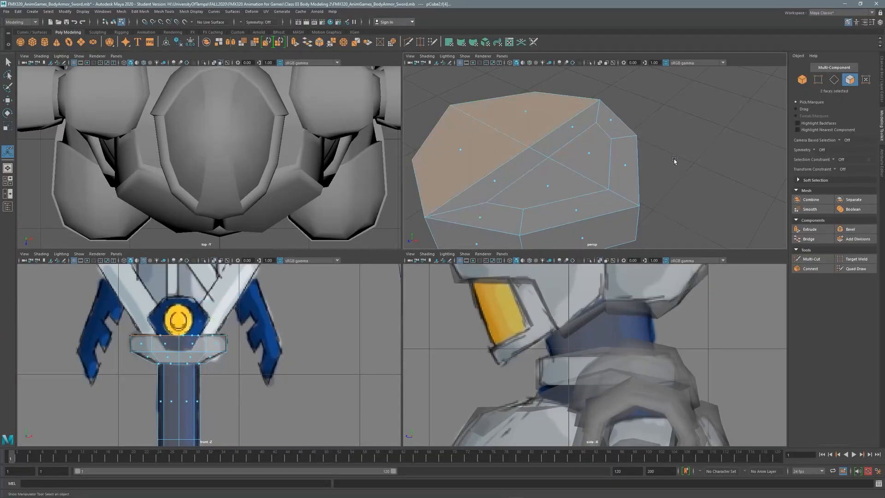
pyautogui.click(678, 146)
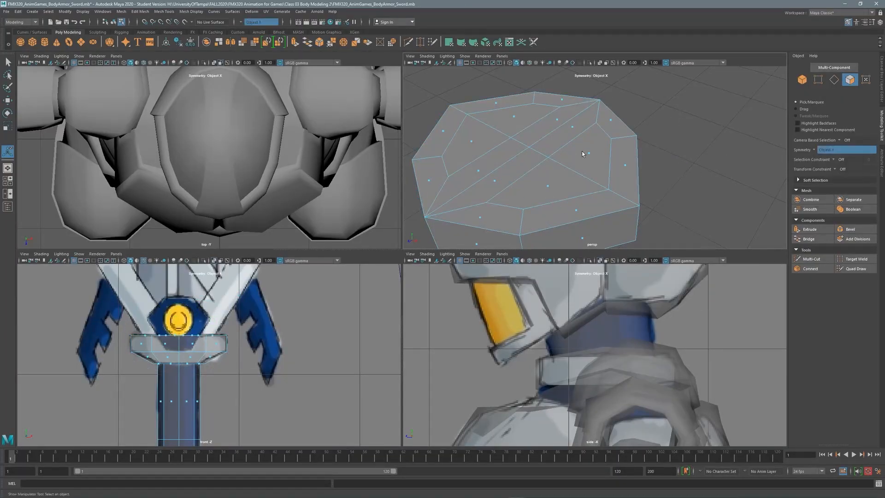
pyautogui.hotkey('ctrl', 'z')
pyautogui.hotkey('ctrl', 'z')
pyautogui.moveTo(65, 401); pyautogui.dragTo(86, 395)
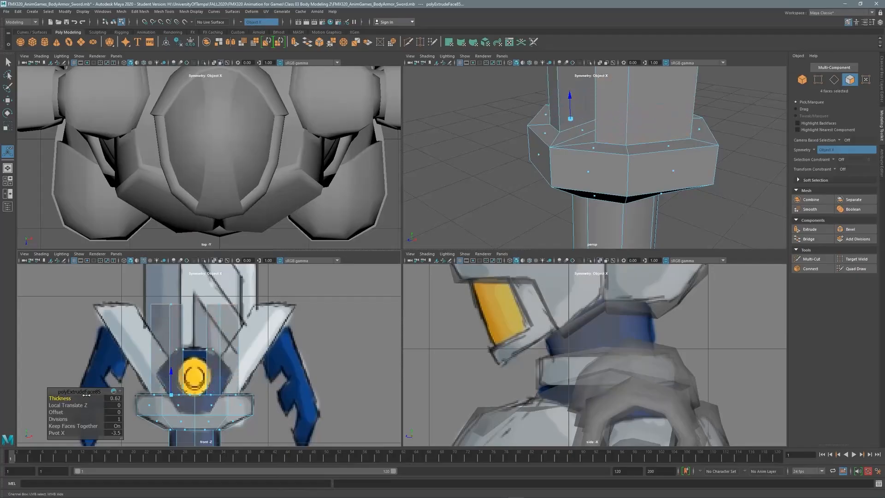
# Add an edge loop across both arms with the Multi-Cut tool.
pyautogui.press('q')
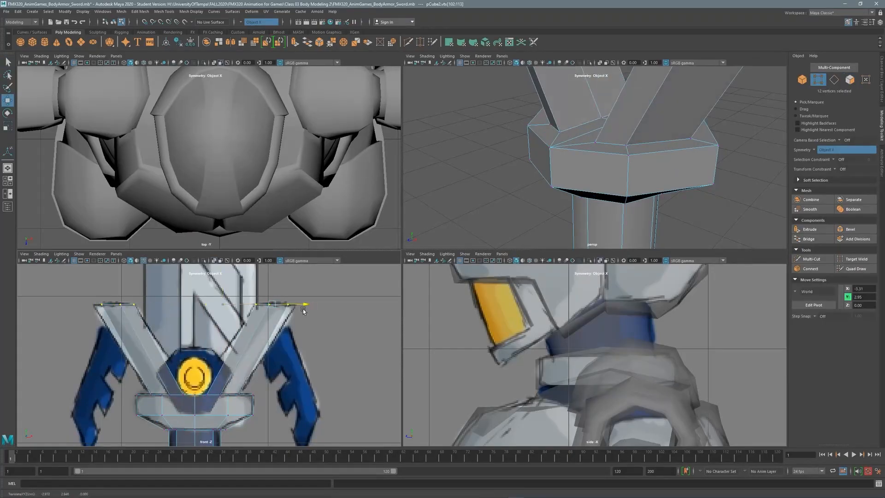
pyautogui.press('space')
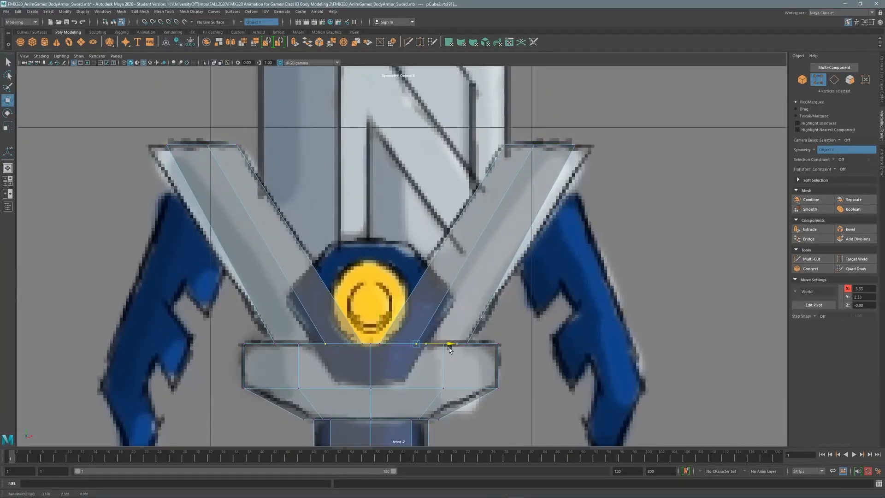
pyautogui.press('space')
pyautogui.press('space')
pyautogui.hotkey('ctrl', 'z')
pyautogui.hotkey('ctrl', 'z')
pyautogui.hotkey('ctrl', 'z')
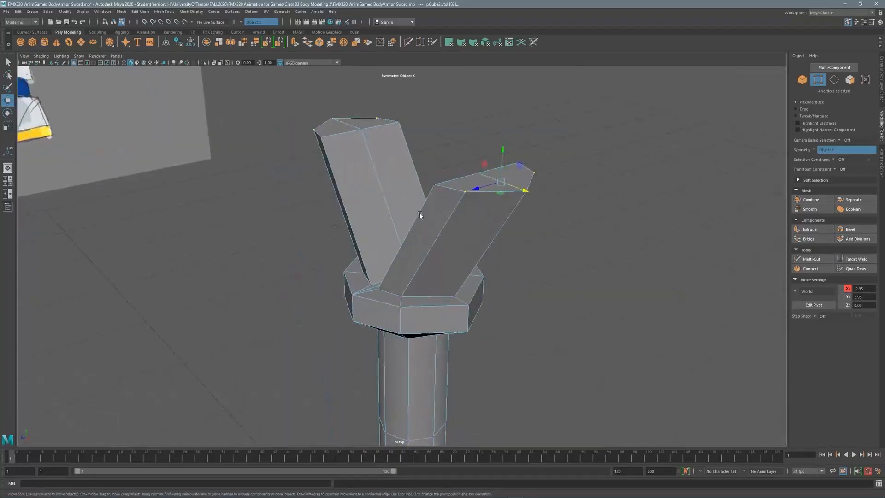
pyautogui.hotkey('ctrl', 'z')
pyautogui.hotkey('ctrl', 'z')
pyautogui.hotkey('ctrl', 'z')
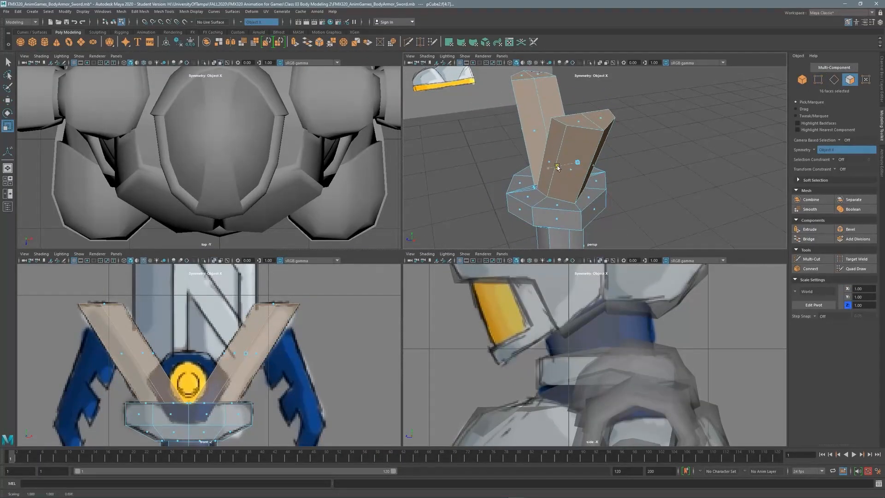
pyautogui.hotkey('ctrl', 'z')
pyautogui.hotkey('ctrl', 'z')
pyautogui.press('space')
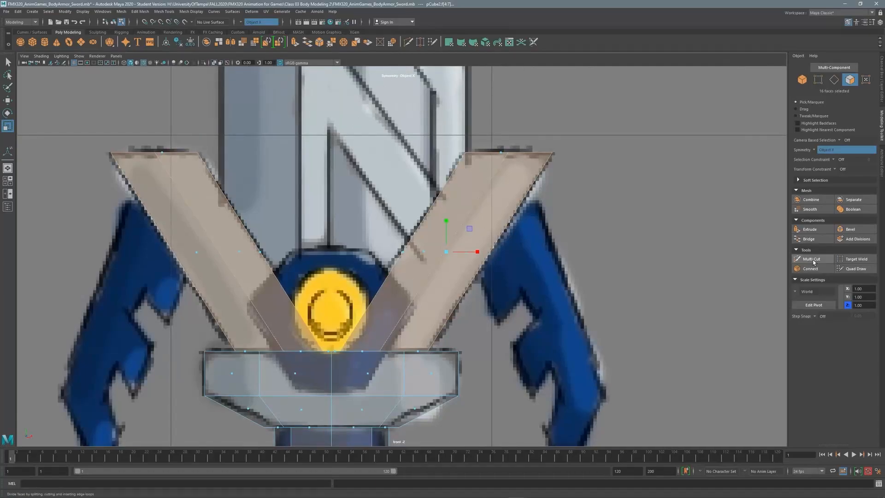
pyautogui.click(812, 259)
pyautogui.keyDown('ctrl'); pyautogui.click(451, 187); pyautogui.keyUp('ctrl')
# Bevel the two newly cut edges on the crossguard arms.
pyautogui.press('space')
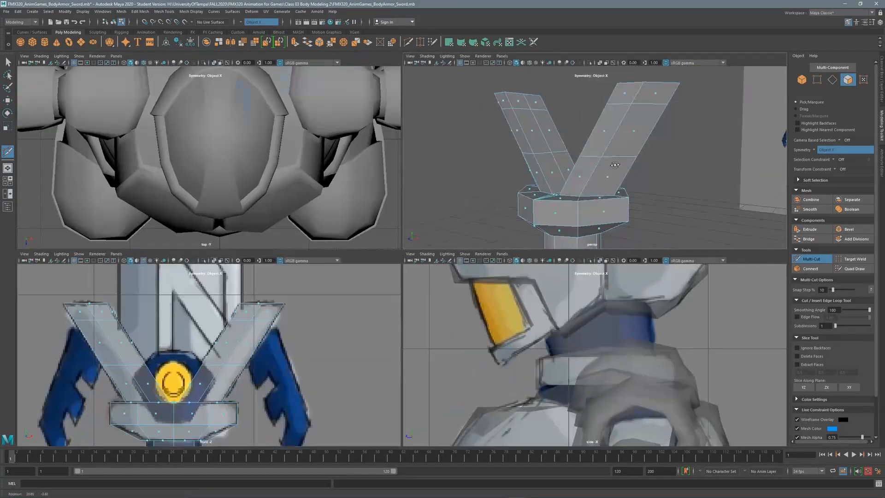
pyautogui.keyDown('alt'); pyautogui.moveTo(545, 222); pyautogui.dragTo(541, 160); pyautogui.keyUp('alt')
pyautogui.press('q')
pyautogui.hotkey('ctrl', 'b')
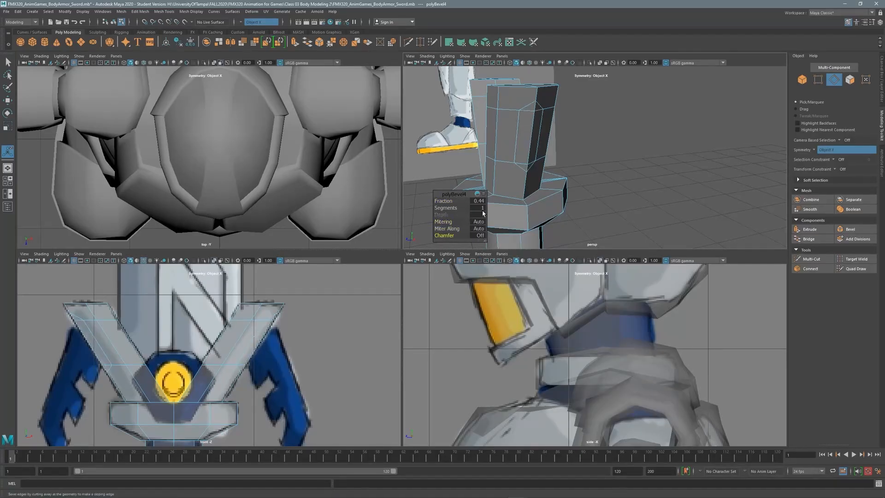
pyautogui.scroll(3, 514, 125)
pyautogui.press('F10')
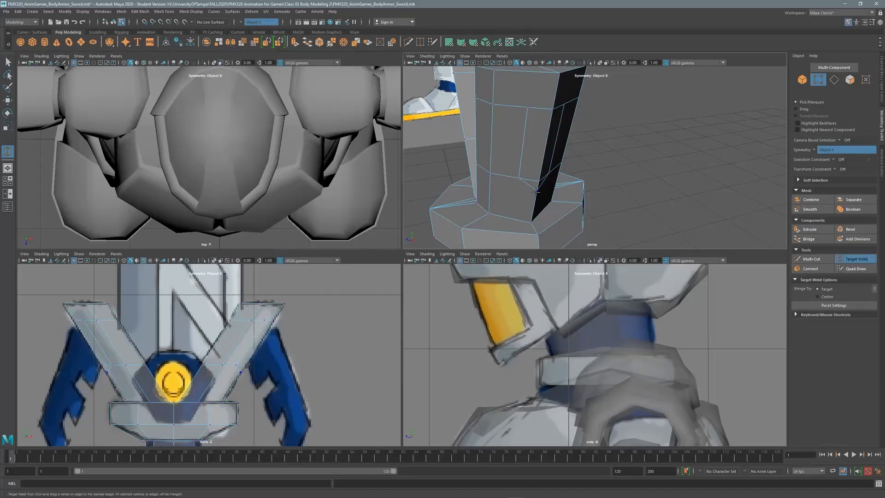
# Try extruding the outer arm faces with Thickness 0.15, then undo it.
pyautogui.press('space')
pyautogui.scroll(2, 406, 193)
pyautogui.keyDown('shift'); pyautogui.moveTo(406, 193); pyautogui.dragTo(429, 203, button='right'); pyautogui.keyUp('shift')
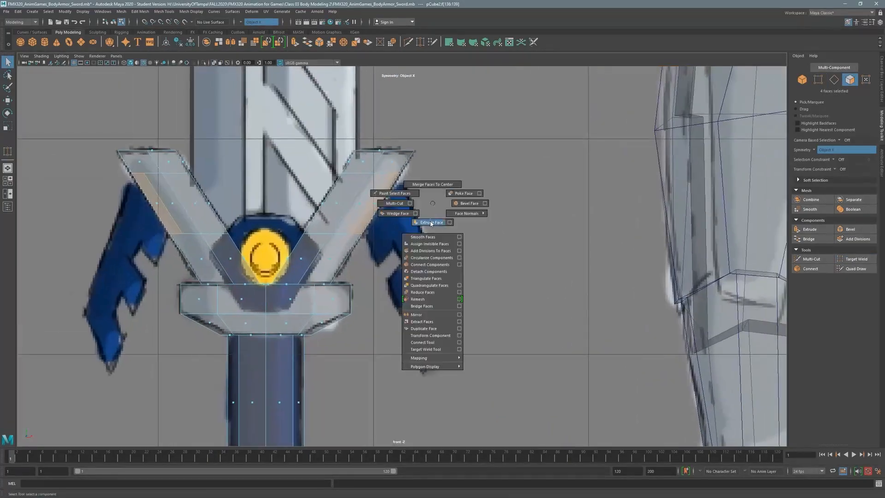
pyautogui.moveTo(117, 352); pyautogui.dragTo(128, 351)
pyautogui.moveTo(388, 217); pyautogui.dragTo(508, 215)
pyautogui.hotkey('ctrl', 'z')
pyautogui.press('space')
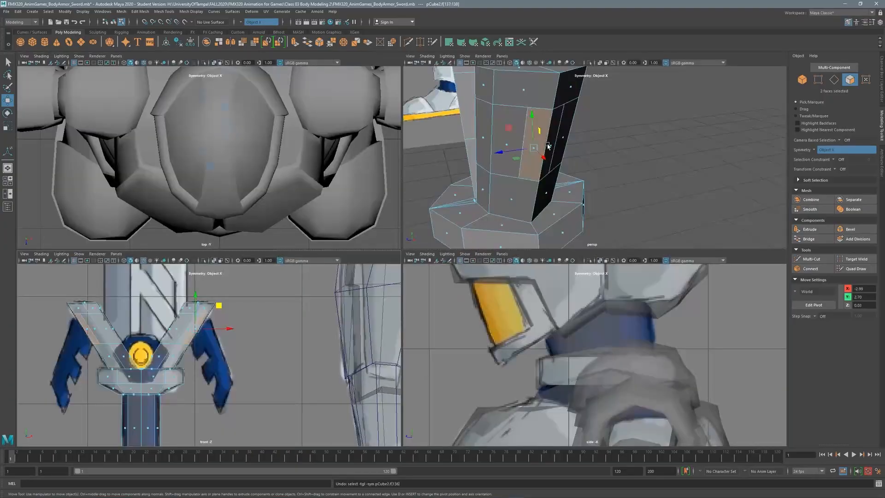
pyautogui.press('space')
# Re-extrude the outer arm faces outward along X and scale the wing ends flat.
pyautogui.hotkey('ctrl', 'e')
pyautogui.moveTo(409, 203); pyautogui.dragTo(448, 324)
pyautogui.hotkey('ctrl', 'F9')
pyautogui.press('r')
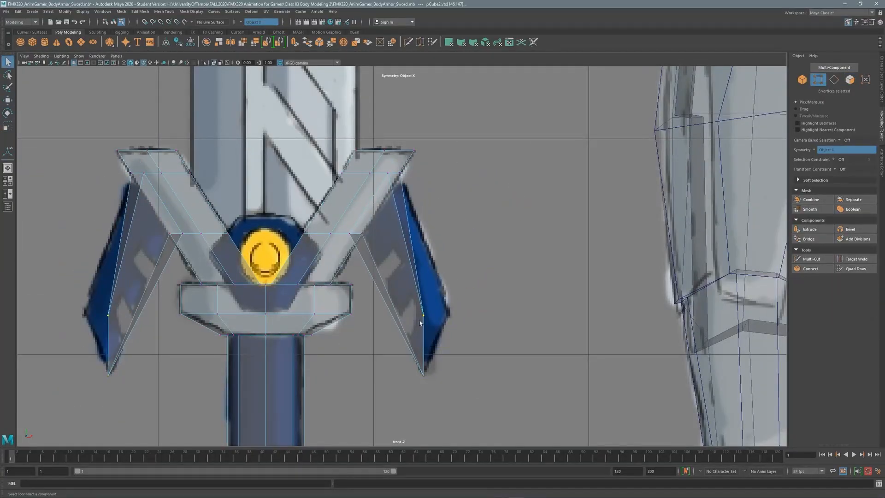
# Move the wing tip vertices outward.
pyautogui.press('w')
pyautogui.moveTo(446, 293); pyautogui.dragTo(474, 291)
pyautogui.scroll(1, 473, 290)
pyautogui.moveTo(379, 177); pyautogui.dragTo(396, 160)
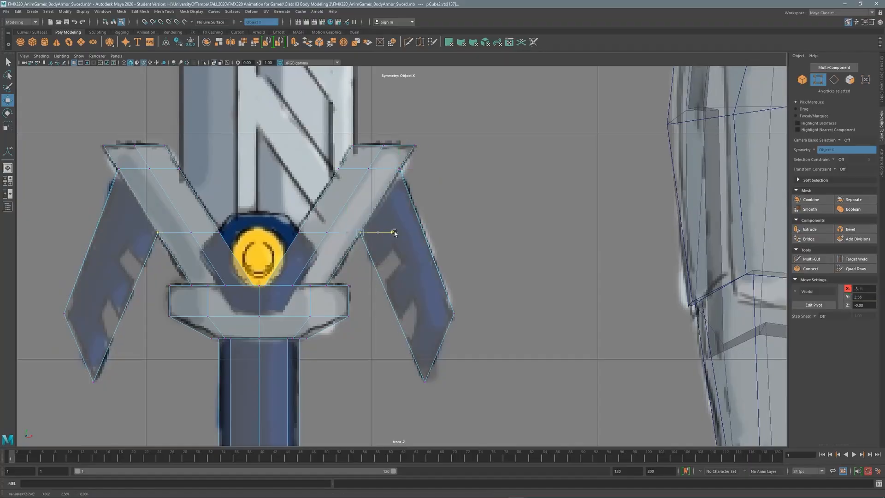
pyautogui.keyDown('alt'); pyautogui.moveTo(393, 234); pyautogui.dragTo(362, 210); pyautogui.keyUp('alt')
# Cut a new edge loop down the wing in the front view.
pyautogui.press('space')
pyautogui.scroll(2, 355, 253)
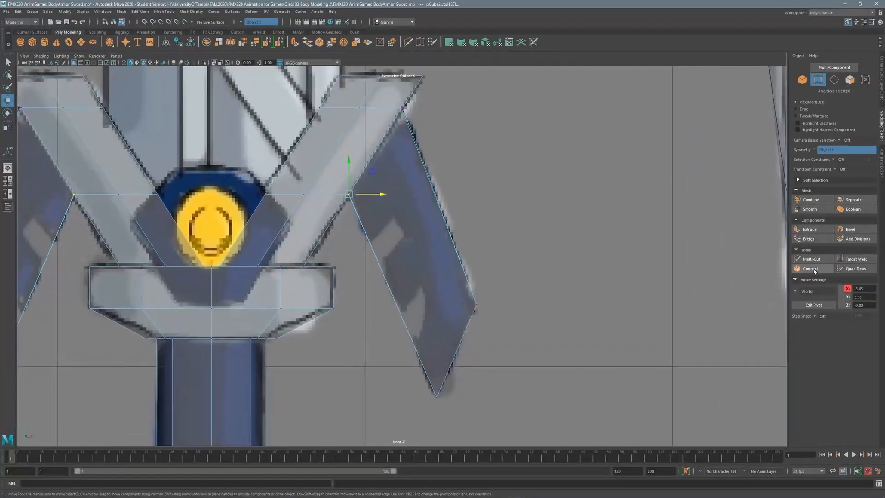
pyautogui.keyDown('shift'); pyautogui.moveTo(355, 253); pyautogui.dragTo(369, 272, button='right'); pyautogui.keyUp('shift')
pyautogui.click(371, 247)
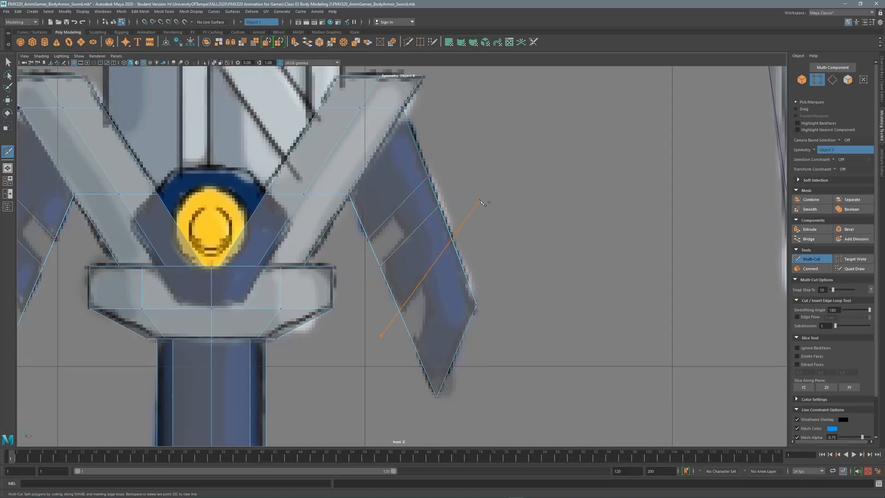
pyautogui.keyDown('ctrl'); pyautogui.click(459, 345); pyautogui.keyUp('ctrl')
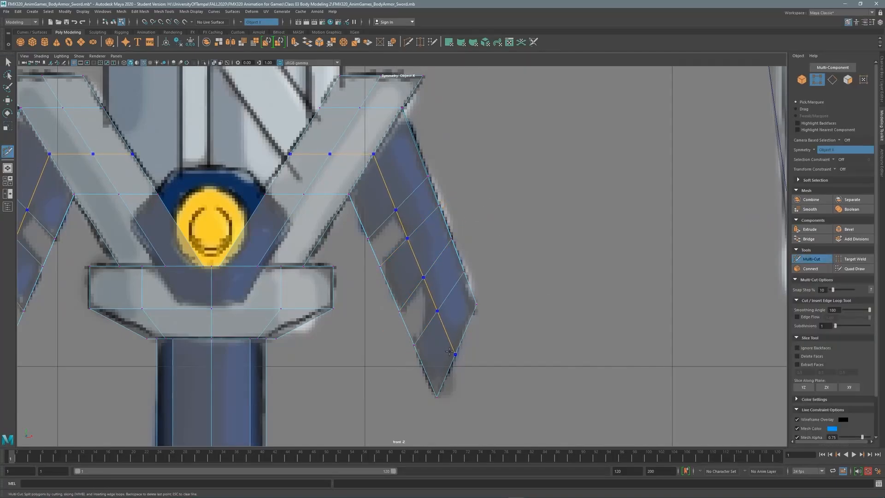
pyautogui.press('q')
# Select the guard's border edges and bridge them with new faces.
pyautogui.press('space')
pyautogui.press('space')
pyautogui.click(555, 143)
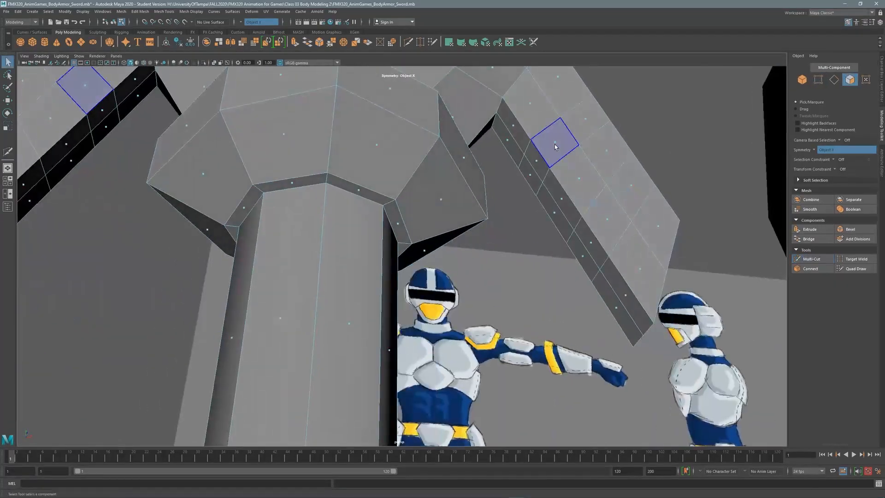
pyautogui.keyDown('alt'); pyautogui.moveTo(606, 225); pyautogui.dragTo(442, 184); pyautogui.keyUp('alt')
pyautogui.keyDown('alt'); pyautogui.moveTo(357, 214); pyautogui.dragTo(341, 179); pyautogui.keyUp('alt')
pyautogui.click(810, 239)
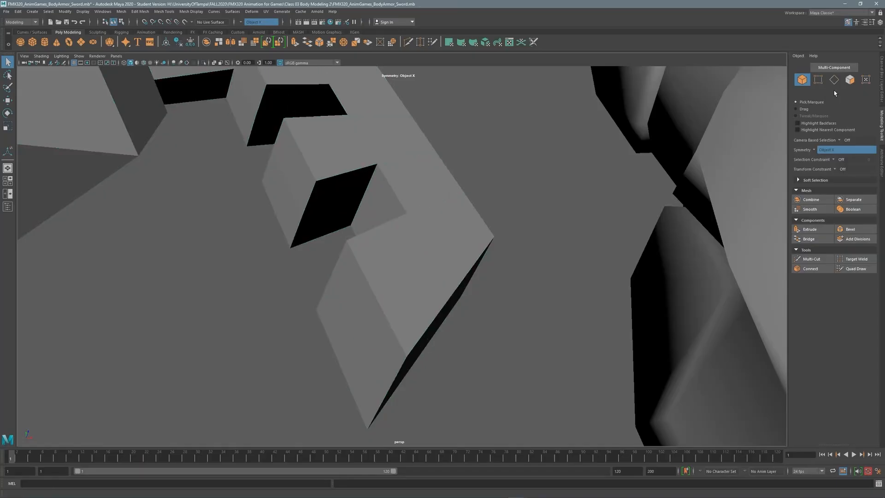
pyautogui.keyDown('alt'); pyautogui.moveTo(287, 187); pyautogui.dragTo(482, 145); pyautogui.keyUp('alt')
# Bridge the remaining open gap between the two selected edges.
pyautogui.hotkey('ctrl', 'F9')
pyautogui.click(484, 160)
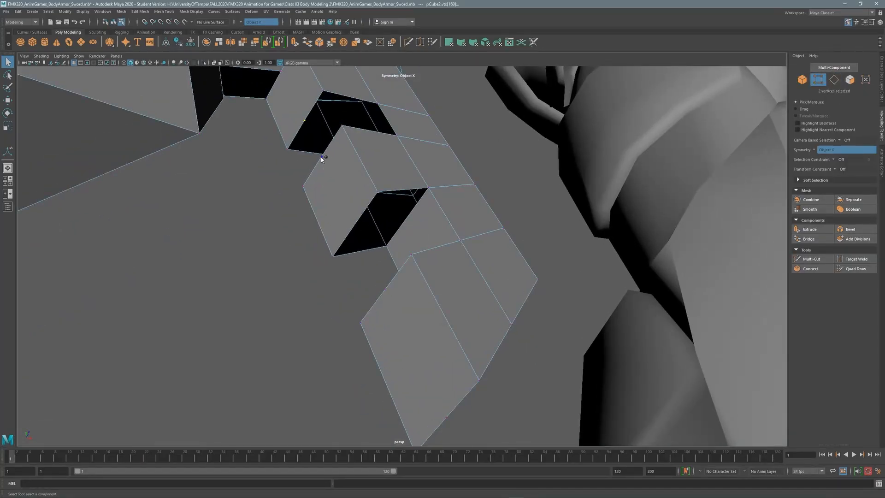
pyautogui.press('F10')
pyautogui.keyDown('alt'); pyautogui.moveTo(376, 194); pyautogui.dragTo(353, 207); pyautogui.keyUp('alt')
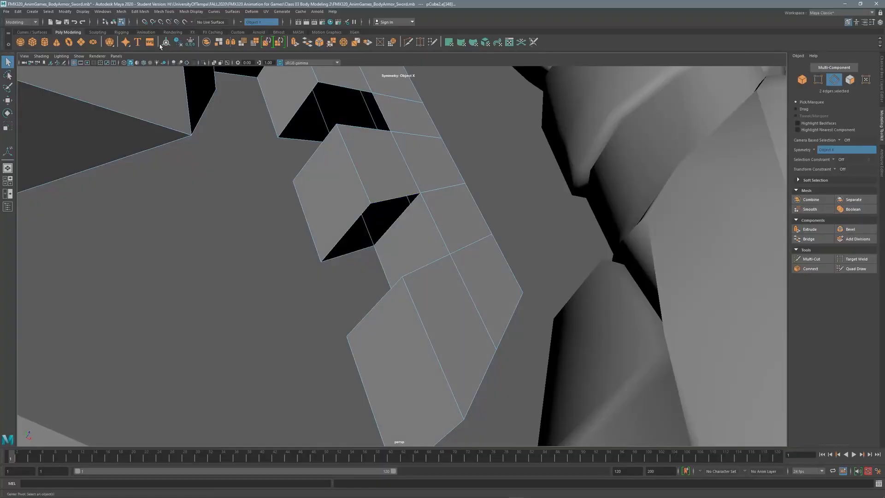
pyautogui.keyDown('alt'); pyautogui.moveTo(258, 148); pyautogui.dragTo(342, 258); pyautogui.keyUp('alt')
pyautogui.click(815, 242)
pyautogui.moveTo(323, 139)
pyautogui.keyDown('alt'); pyautogui.mouseDown()
pyautogui.moveTo(346, 154)
pyautogui.moveTo(431, 408)
pyautogui.moveTo(385, 153)
pyautogui.moveTo(334, 220)
pyautogui.moveTo(297, 220)
pyautogui.moveTo(258, 277)
pyautogui.moveTo(327, 129)
pyautogui.mouseUp(); pyautogui.keyUp('alt')
# Select the crossguard edges and bevel them from the Modeling Toolkit.
pyautogui.press('w')
pyautogui.press('F8')
pyautogui.press('space')
pyautogui.press('space')
pyautogui.press('space')
pyautogui.press('space')
pyautogui.press('F10')
pyautogui.click(282, 259)
pyautogui.scroll(-5, 283, 260)
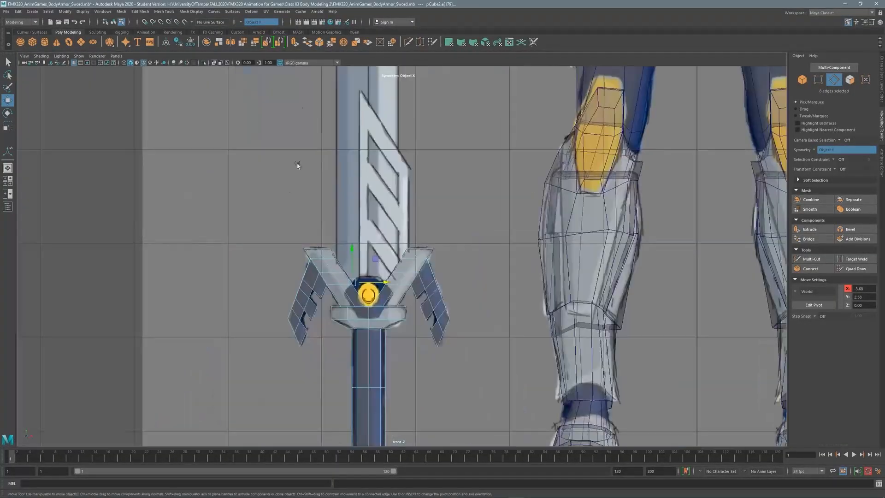
pyautogui.scroll(3, 296, 162)
pyautogui.press('space')
pyautogui.press('space')
pyautogui.click(851, 229)
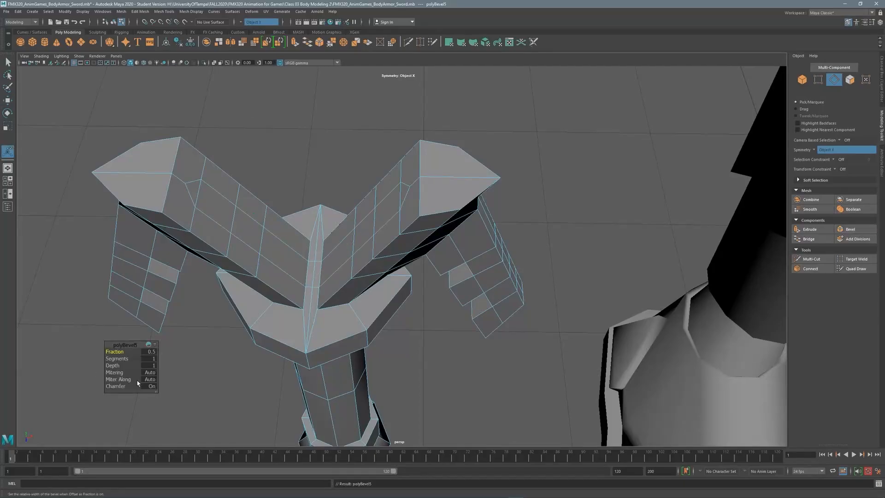
# Weld vertices, then slide the edges on both crossguard arms along the surface.
pyautogui.click(856, 260)
pyautogui.scroll(4, 214, 216)
pyautogui.scroll(-4, 595, 155)
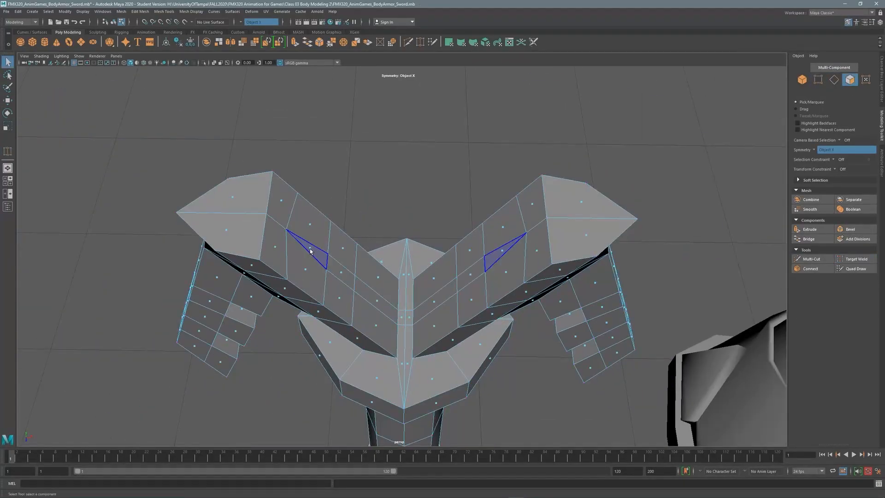
pyautogui.click(355, 183)
pyautogui.keyDown('alt'); pyautogui.moveTo(356, 183); pyautogui.dragTo(365, 197); pyautogui.keyUp('alt')
pyautogui.keyDown('shift'); pyautogui.rightClick(377, 148); pyautogui.keyUp('shift')
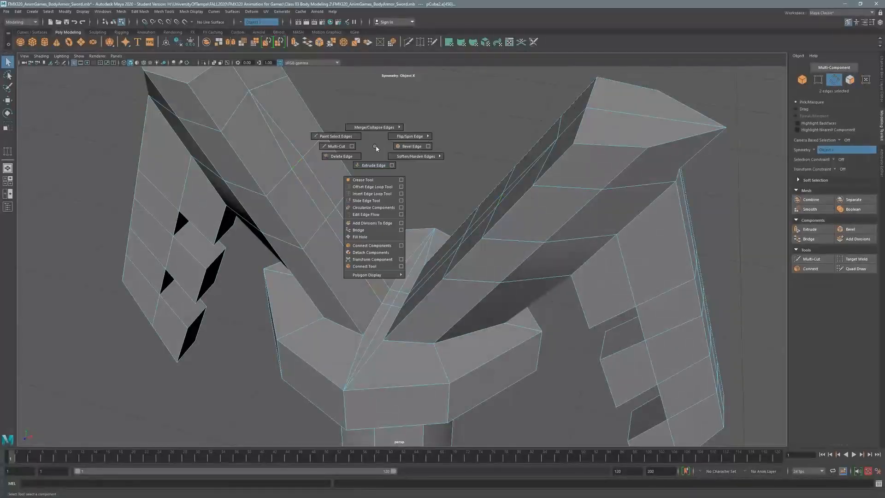
pyautogui.click(366, 201)
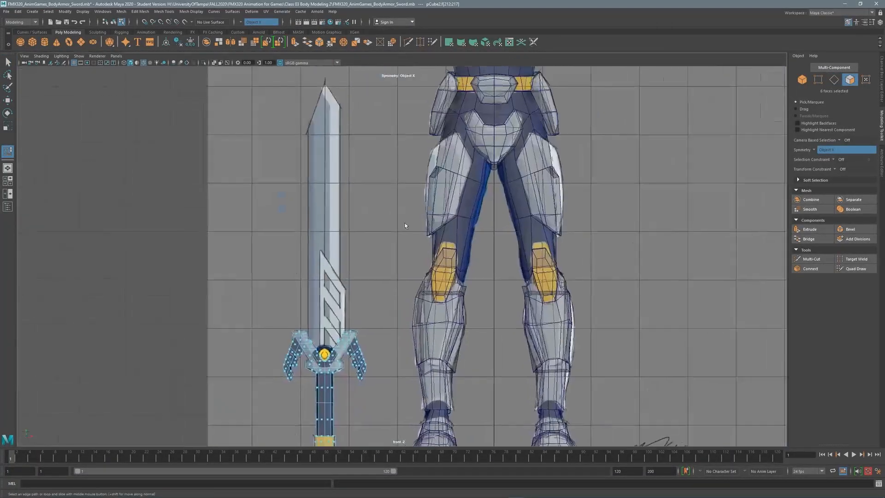
pyautogui.scroll(3, 415, 214)
# Undo the last face move and extrude the selected crossguard faces upward.
pyautogui.press('w')
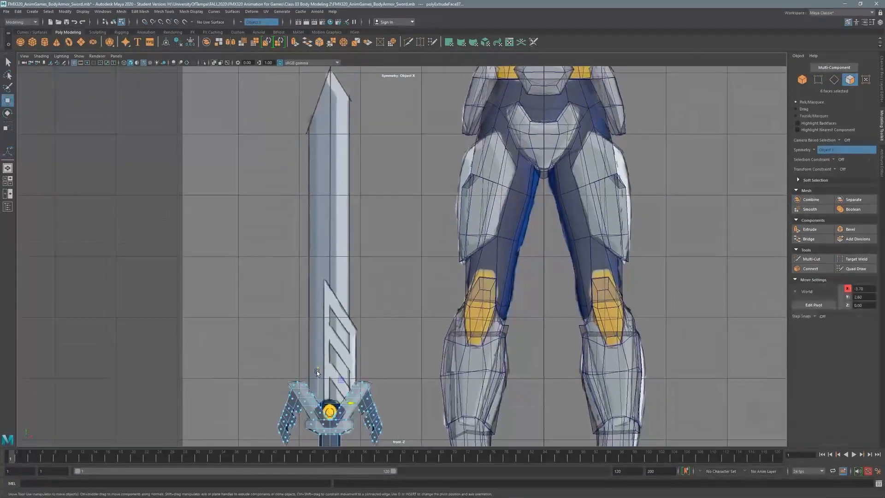
pyautogui.press('space')
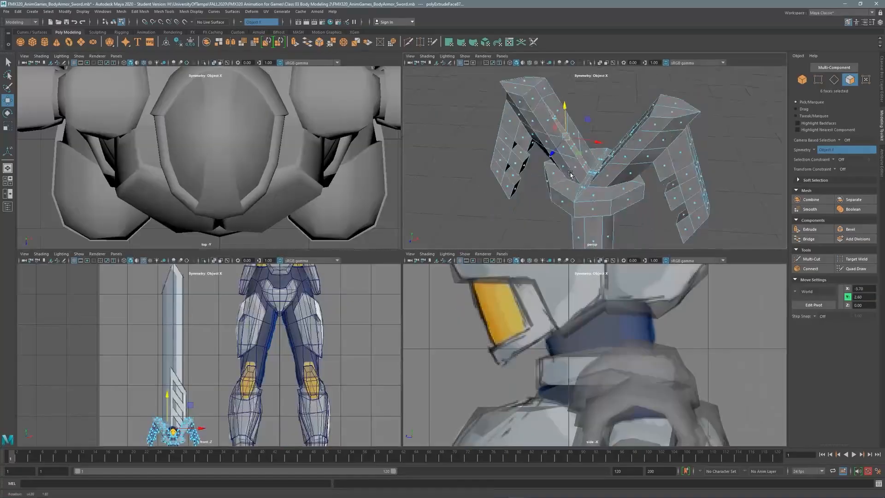
pyautogui.hotkey('ctrl', 'z')
pyautogui.hotkey('ctrl', 'z')
pyautogui.press('space')
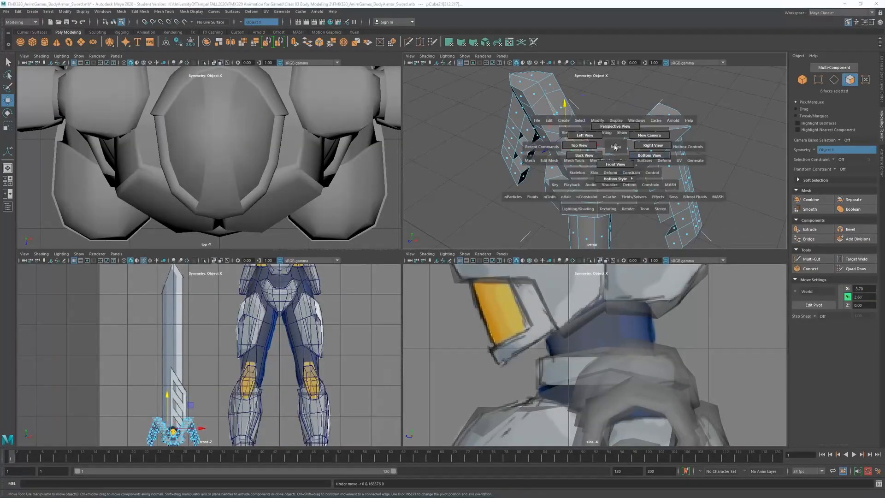
pyautogui.press('F8')
pyautogui.keyDown('alt'); pyautogui.moveTo(727, 107); pyautogui.dragTo(294, 273); pyautogui.keyUp('alt')
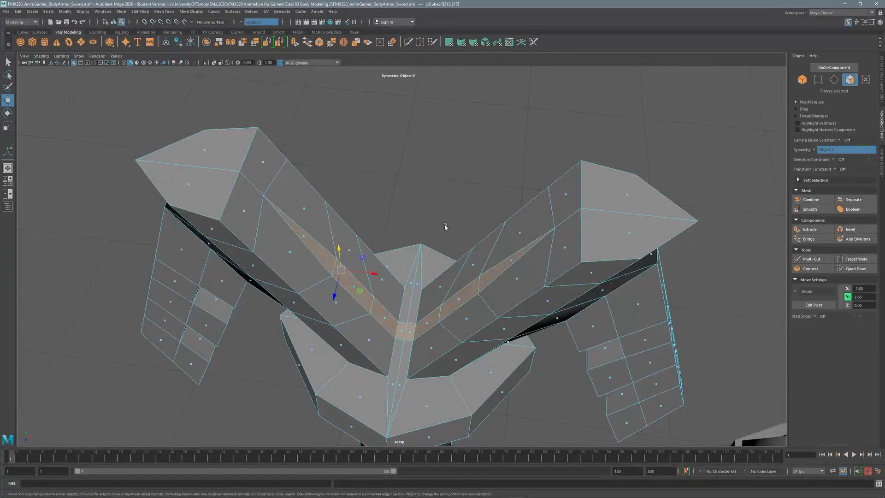
pyautogui.keyDown('alt'); pyautogui.moveTo(445, 227); pyautogui.dragTo(451, 188); pyautogui.keyUp('alt')
pyautogui.keyDown('shift'); pyautogui.moveTo(451, 188); pyautogui.dragTo(450, 171, button='right'); pyautogui.keyUp('shift')
pyautogui.keyDown('alt'); pyautogui.moveTo(450, 171); pyautogui.dragTo(350, 138); pyautogui.keyUp('alt')
# In front view, raise the blade's top edge loop to the reference tip and pull the centre vertex up into a point.
pyautogui.press('space')
pyautogui.scroll(5, 451, 163)
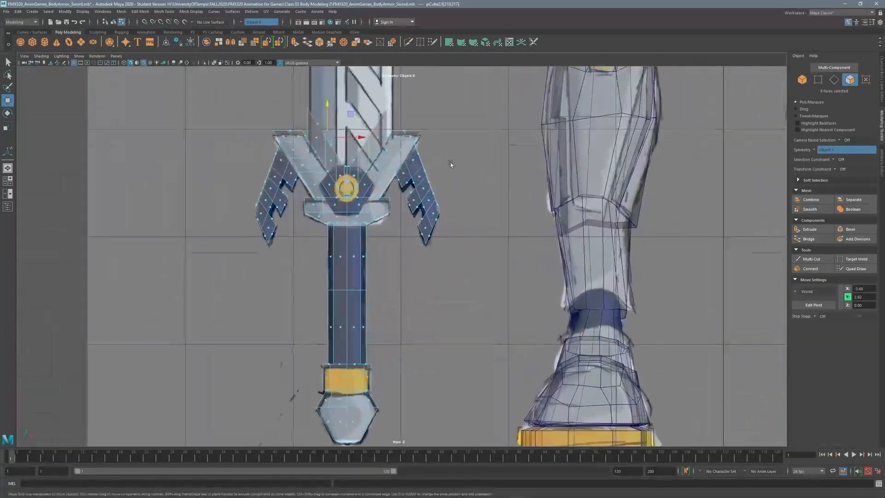
pyautogui.keyDown('alt'); pyautogui.moveTo(450, 164); pyautogui.dragTo(461, 69, button='middle'); pyautogui.keyUp('alt')
pyautogui.scroll(-4, 503, 139)
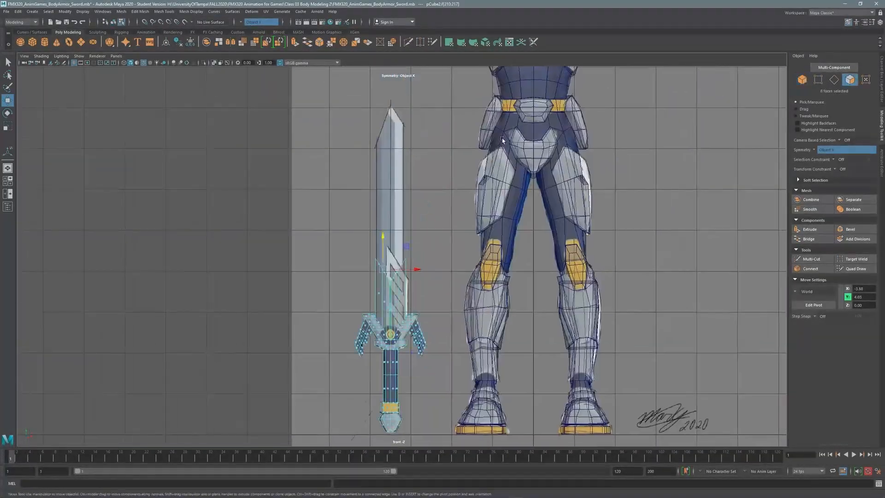
pyautogui.scroll(3, 502, 140)
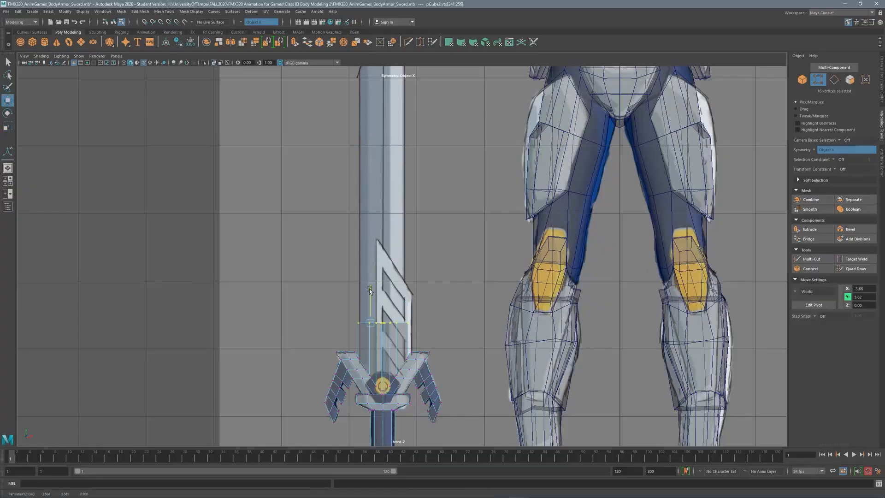
pyautogui.moveTo(369, 290); pyautogui.dragTo(377, 123)
pyautogui.scroll(6, 437, 151)
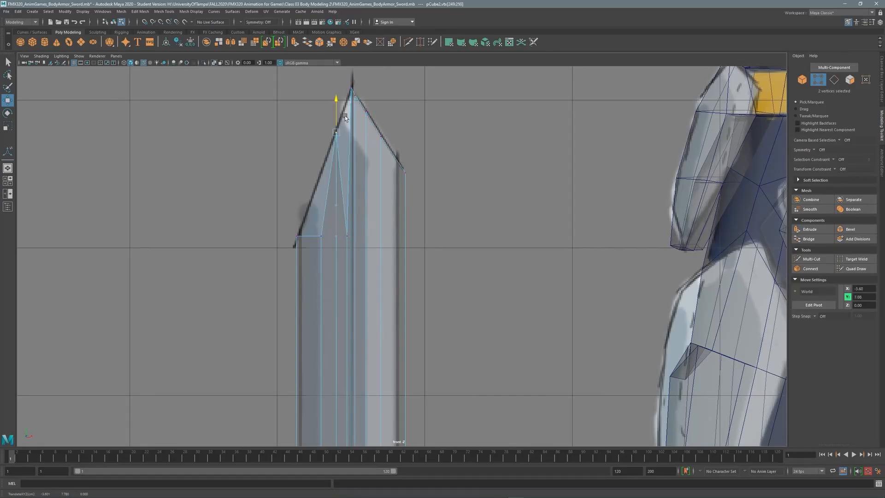
pyautogui.moveTo(319, 155); pyautogui.dragTo(319, 146)
pyautogui.scroll(-3, 424, 134)
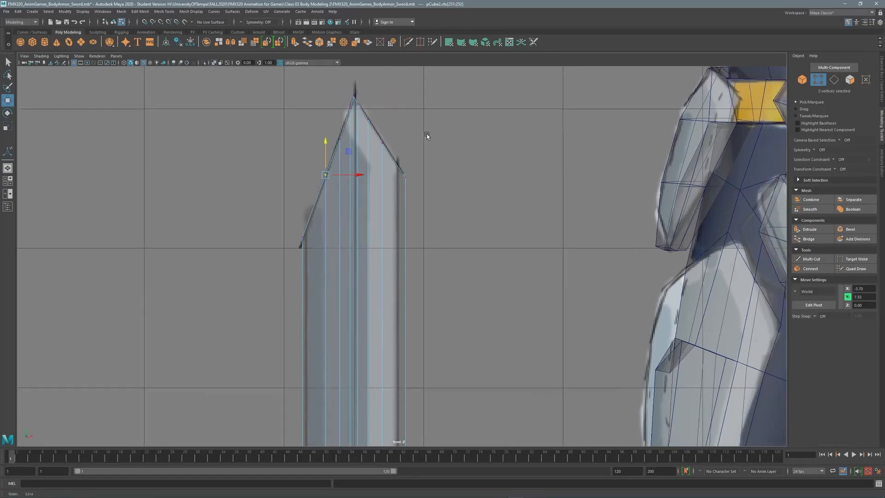
# Inspect the sword in perspective, start a Multi-Cut and undo an unwanted vertex merge.
pyautogui.press('space')
pyautogui.press('space')
pyautogui.scroll(-5, 554, 164)
pyautogui.scroll(5, 417, 241)
pyautogui.scroll(-2, 417, 241)
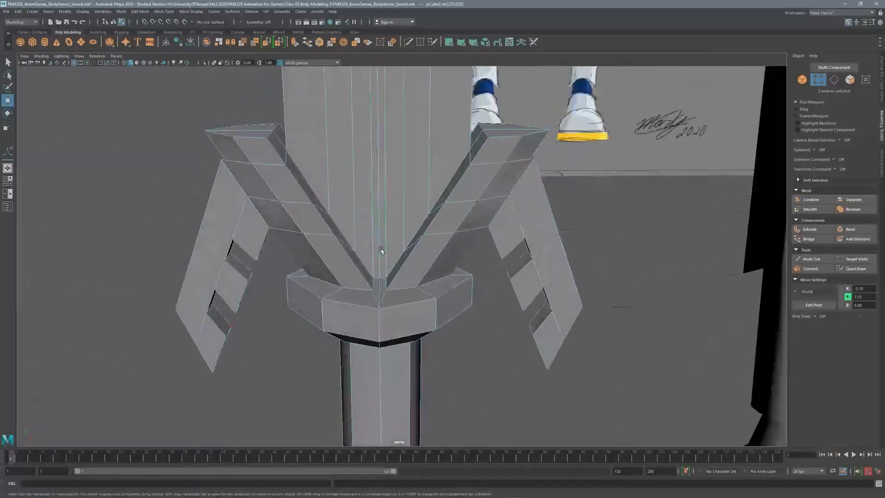
pyautogui.keyDown('alt'); pyautogui.moveTo(417, 240); pyautogui.dragTo(405, 159, button='middle'); pyautogui.keyUp('alt')
pyautogui.scroll(-5, 406, 159)
pyautogui.scroll(2, 396, 232)
pyautogui.scroll(-3, 386, 197)
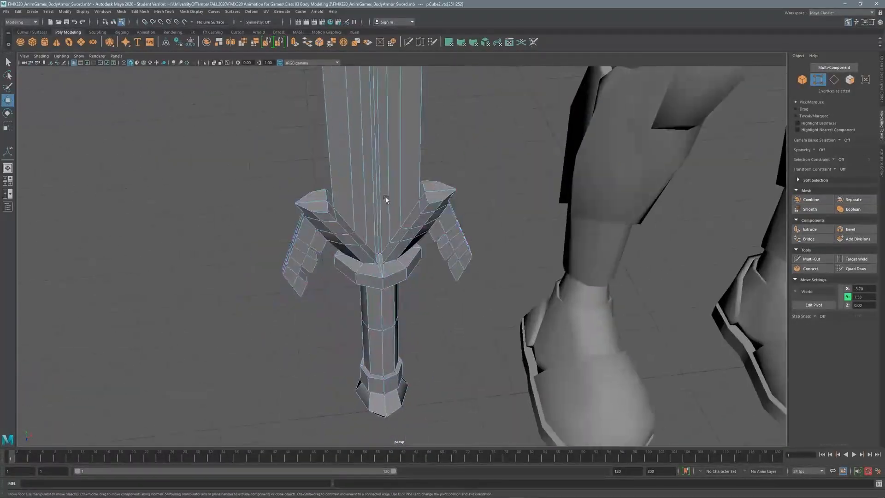
pyautogui.scroll(6, 385, 197)
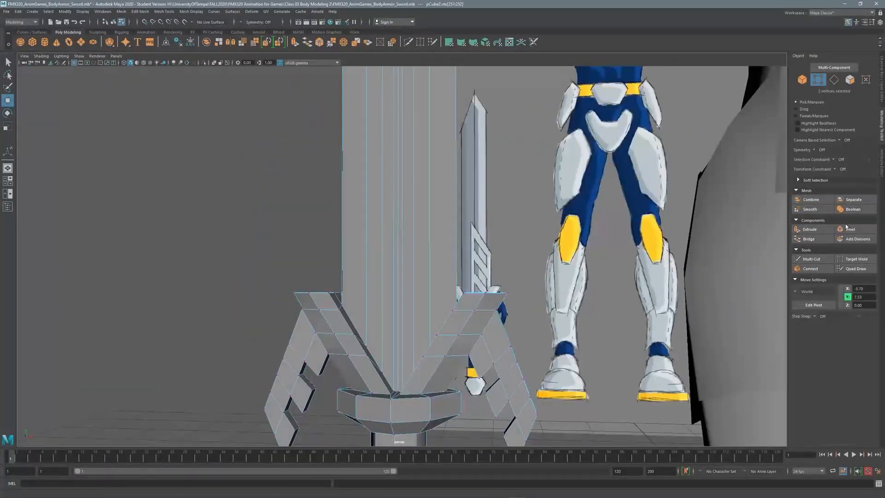
pyautogui.click(811, 259)
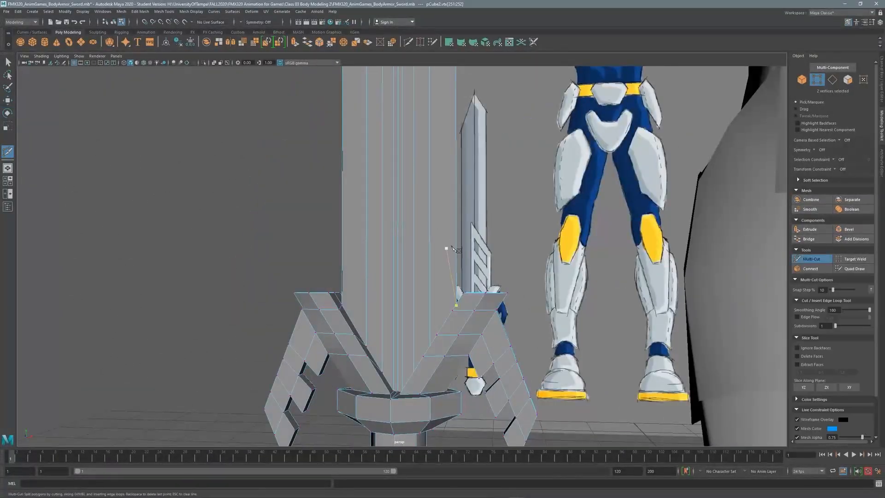
pyautogui.press('space')
pyautogui.press('space')
pyautogui.press('F8')
pyautogui.hotkey('ctrl', 'z')
pyautogui.hotkey('ctrl', 'z')
pyautogui.hotkey('ctrl', 'z')
pyautogui.hotkey('ctrl', 'z')
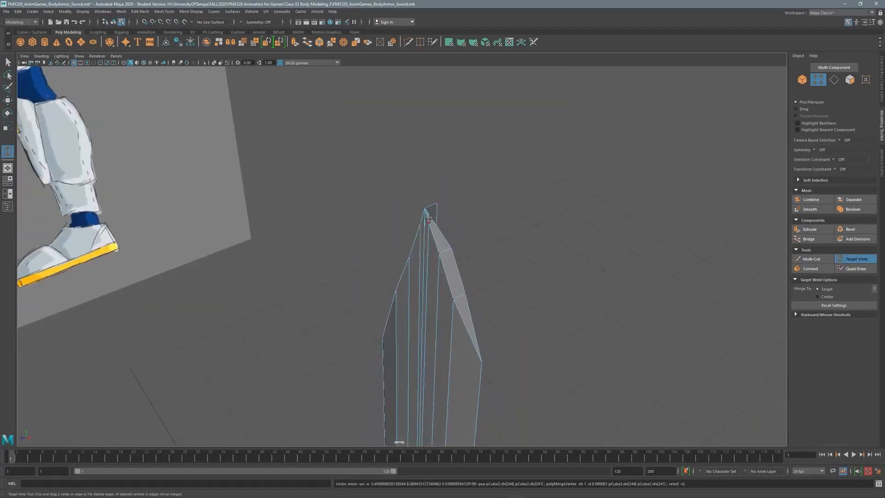
# Multi-Cut new edges across the blade tip.
pyautogui.keyDown('alt'); pyautogui.moveTo(430, 219); pyautogui.dragTo(401, 198); pyautogui.keyUp('alt')
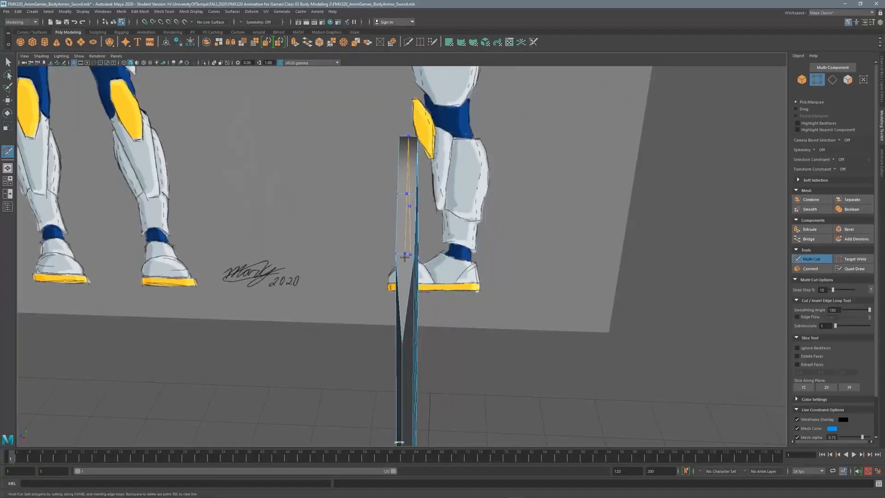
pyautogui.keyDown('alt'); pyautogui.moveTo(426, 238); pyautogui.dragTo(862, 257); pyautogui.keyUp('alt')
pyautogui.keyDown('alt'); pyautogui.moveTo(447, 227); pyautogui.dragTo(449, 187); pyautogui.keyUp('alt')
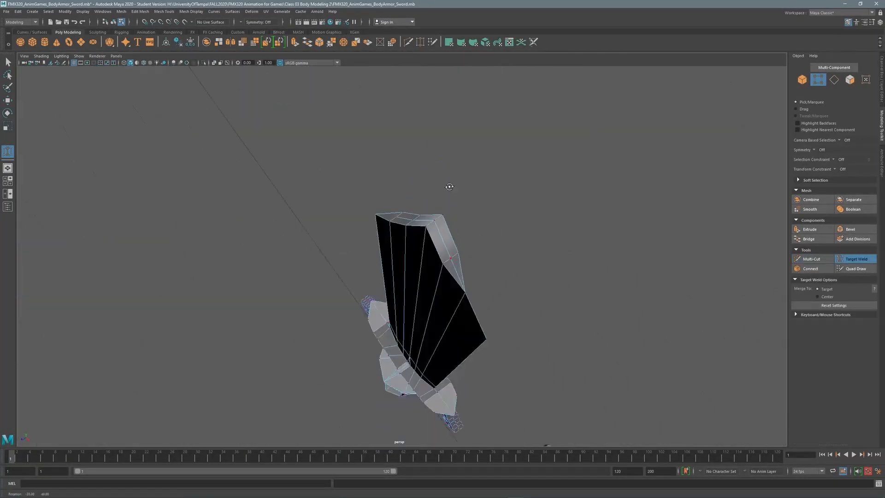
pyautogui.keyDown('alt'); pyautogui.moveTo(342, 226); pyautogui.dragTo(345, 220); pyautogui.keyUp('alt')
pyautogui.keyDown('alt'); pyautogui.moveTo(433, 291); pyautogui.dragTo(374, 259); pyautogui.keyUp('alt')
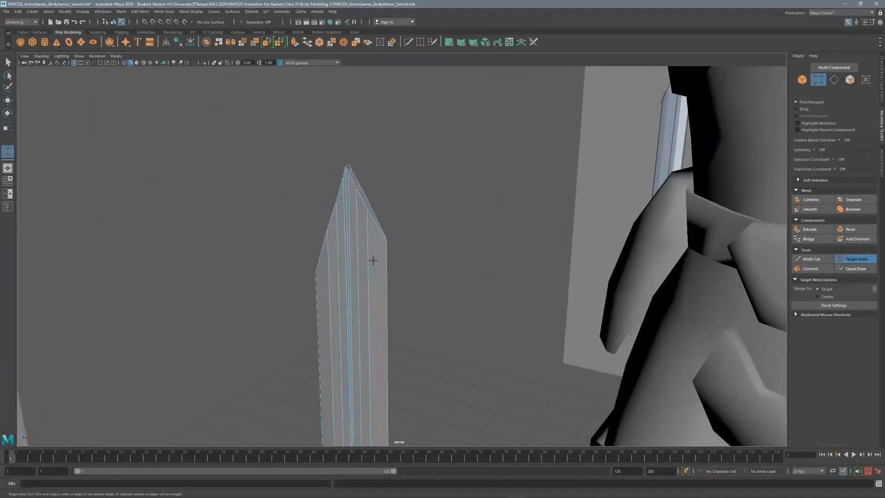
pyautogui.scroll(3, 373, 258)
pyautogui.hotkey('ctrl', 'shift', 'x')
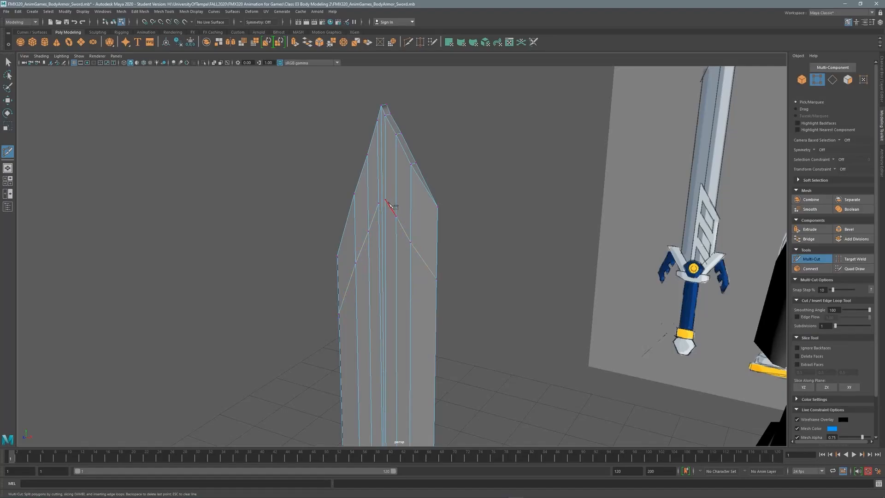
pyautogui.scroll(3, 389, 204)
pyautogui.keyDown('alt'); pyautogui.moveTo(389, 205); pyautogui.dragTo(502, 291, button='middle'); pyautogui.keyUp('alt')
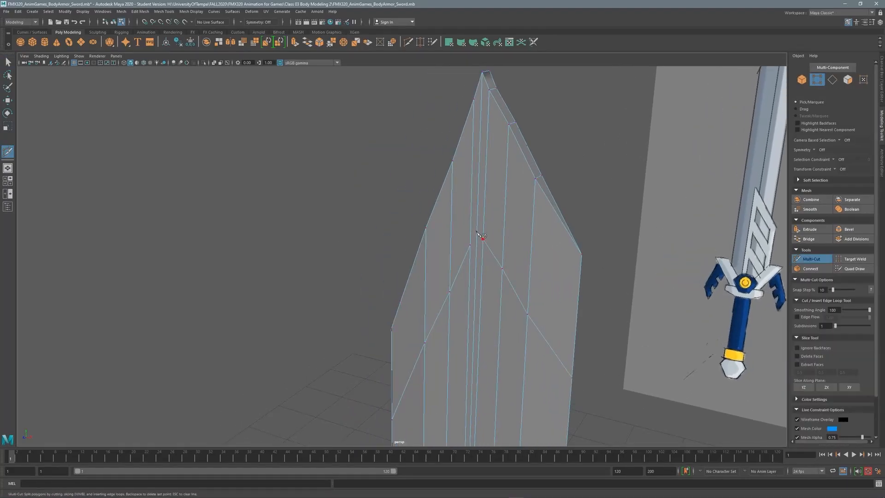
pyautogui.press('q')
pyautogui.keyDown('alt'); pyautogui.moveTo(476, 261); pyautogui.dragTo(383, 229); pyautogui.keyUp('alt')
pyautogui.scroll(-5, 334, 250)
pyautogui.keyDown('alt'); pyautogui.moveTo(383, 228); pyautogui.dragTo(388, 257, button='middle'); pyautogui.keyUp('alt')
pyautogui.scroll(4, 448, 250)
pyautogui.keyDown('alt'); pyautogui.moveTo(388, 257); pyautogui.dragTo(99, 80); pyautogui.keyUp('alt')
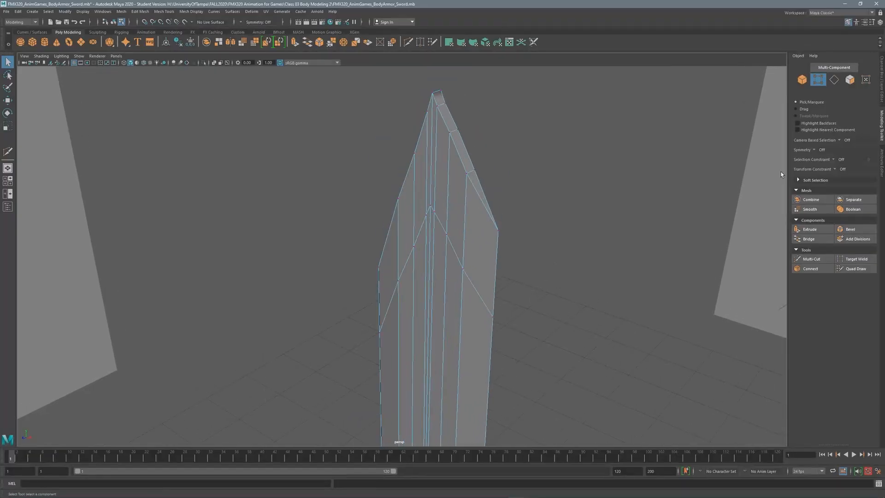
# Target Weld the tip's edge vertices onto the point and a blade vertex to its neighbour.
pyautogui.click(855, 259)
pyautogui.keyDown('alt'); pyautogui.moveTo(438, 168); pyautogui.dragTo(483, 218); pyautogui.keyUp('alt')
pyautogui.hotkey('ctrl', 'shift', 'x')
pyautogui.click(856, 258)
pyautogui.moveTo(479, 153); pyautogui.dragTo(471, 152)
pyautogui.keyDown('alt'); pyautogui.moveTo(470, 153); pyautogui.dragTo(500, 217); pyautogui.keyUp('alt')
pyautogui.moveTo(480, 196); pyautogui.dragTo(464, 186)
pyautogui.moveTo(465, 187)
pyautogui.keyDown('alt'); pyautogui.mouseDown()
pyautogui.moveTo(445, 174)
pyautogui.moveTo(457, 184)
pyautogui.mouseUp(); pyautogui.keyUp('alt')
pyautogui.moveTo(446, 179); pyautogui.dragTo(460, 184)
pyautogui.moveTo(435, 247); pyautogui.dragTo(451, 255)
pyautogui.keyDown('alt'); pyautogui.moveTo(451, 255); pyautogui.dragTo(441, 216); pyautogui.keyUp('alt')
pyautogui.keyDown('alt'); pyautogui.moveTo(466, 194); pyautogui.dragTo(193, 161); pyautogui.keyUp('alt')
# Target Weld the remaining blade vertices and tip edges on the other side.
pyautogui.click(8, 62)
pyautogui.keyDown('alt'); pyautogui.moveTo(507, 295); pyautogui.dragTo(369, 304); pyautogui.keyUp('alt')
pyautogui.keyDown('alt'); pyautogui.moveTo(369, 304); pyautogui.dragTo(410, 230, button='middle'); pyautogui.keyUp('alt')
pyautogui.keyDown('alt'); pyautogui.moveTo(409, 230); pyautogui.dragTo(421, 217); pyautogui.keyUp('alt')
pyautogui.keyDown('alt'); pyautogui.moveTo(421, 217); pyautogui.dragTo(417, 157, button='middle'); pyautogui.keyUp('alt')
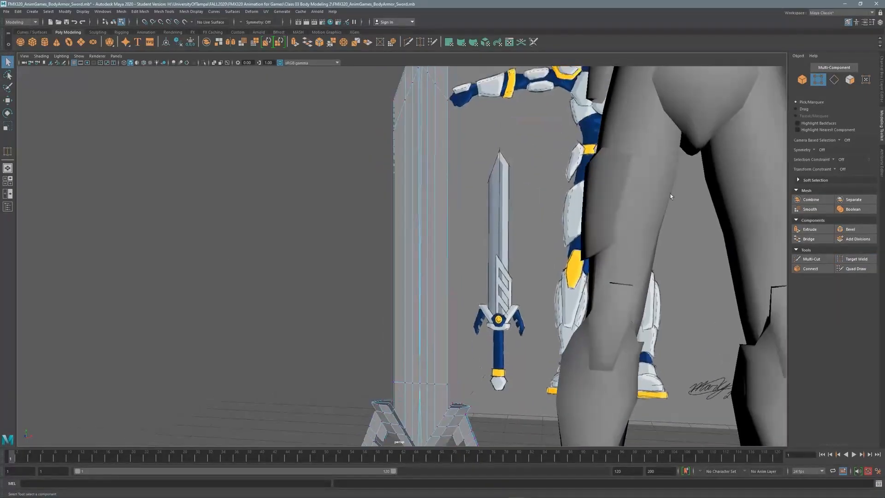
pyautogui.keyDown('alt'); pyautogui.moveTo(417, 156); pyautogui.dragTo(408, 220); pyautogui.keyUp('alt')
pyautogui.keyDown('alt'); pyautogui.moveTo(409, 220); pyautogui.dragTo(415, 350, button='middle'); pyautogui.keyUp('alt')
pyautogui.keyDown('alt'); pyautogui.moveTo(512, 206); pyautogui.dragTo(602, 205, button='right'); pyautogui.keyUp('alt')
pyautogui.press('y')
pyautogui.moveTo(440, 163); pyautogui.dragTo(436, 158)
pyautogui.keyDown('alt'); pyautogui.moveTo(436, 158); pyautogui.dragTo(431, 207, button='middle'); pyautogui.keyUp('alt')
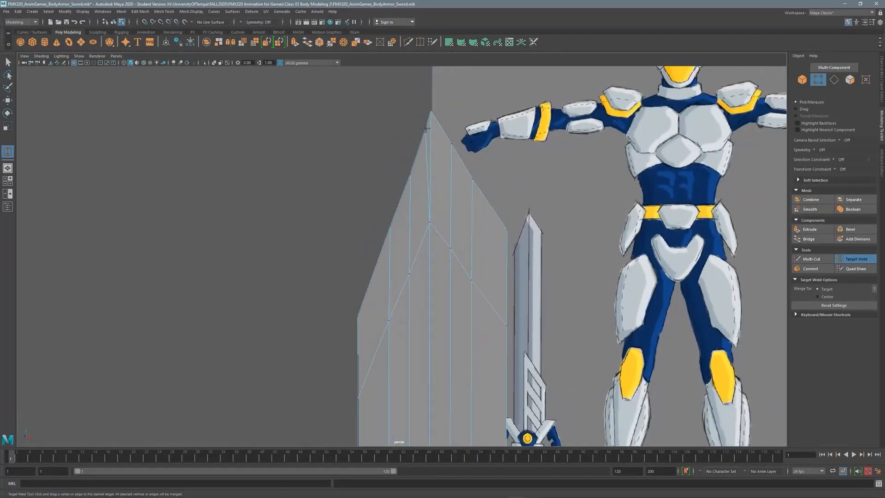
pyautogui.keyDown('alt'); pyautogui.moveTo(413, 185); pyautogui.dragTo(433, 189); pyautogui.keyUp('alt')
pyautogui.keyDown('alt'); pyautogui.moveTo(432, 189); pyautogui.dragTo(362, 222, button='right'); pyautogui.keyUp('alt')
pyautogui.keyDown('alt'); pyautogui.moveTo(362, 221); pyautogui.dragTo(389, 233, button='middle'); pyautogui.keyUp('alt')
pyautogui.keyDown('alt'); pyautogui.moveTo(389, 232); pyautogui.dragTo(417, 167); pyautogui.keyUp('alt')
pyautogui.moveTo(429, 169); pyautogui.dragTo(421, 168)
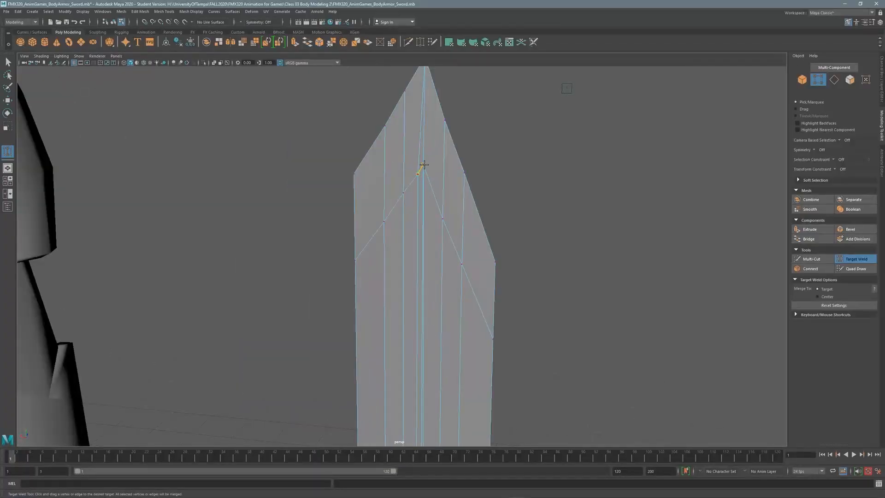
# Pan and orbit down the sword to inspect the hilt and crossguard.
pyautogui.keyDown('alt'); pyautogui.moveTo(433, 351); pyautogui.dragTo(448, 211, button='middle'); pyautogui.keyUp('alt')
pyautogui.keyDown('alt'); pyautogui.moveTo(454, 383); pyautogui.dragTo(456, 281, button='middle'); pyautogui.keyUp('alt')
pyautogui.keyDown('alt'); pyautogui.moveTo(505, 264); pyautogui.dragTo(319, 247); pyautogui.keyUp('alt')
pyautogui.keyDown('alt'); pyautogui.moveTo(318, 247); pyautogui.dragTo(438, 267, button='right'); pyautogui.keyUp('alt')
pyautogui.keyDown('alt'); pyautogui.moveTo(341, 249); pyautogui.dragTo(375, 211); pyautogui.keyUp('alt')
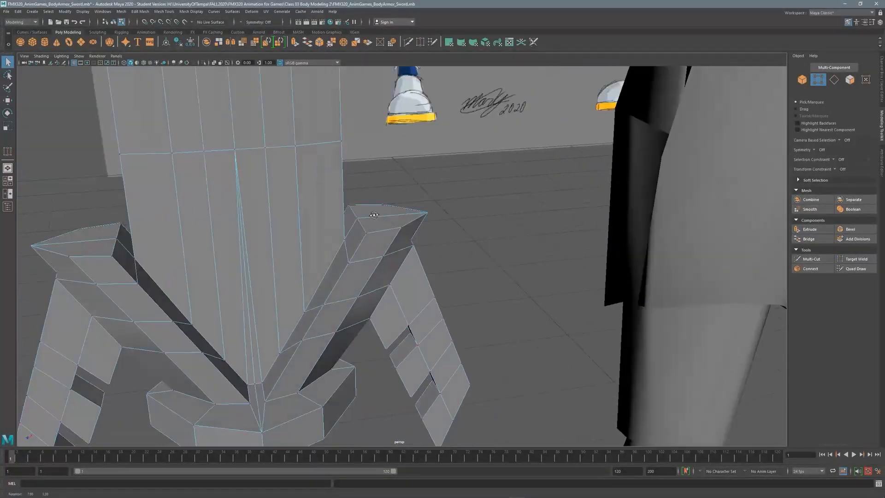
pyautogui.moveTo(370, 199); pyautogui.dragTo(370, 242, button='right')
pyautogui.keyDown('alt'); pyautogui.moveTo(323, 258); pyautogui.dragTo(336, 240); pyautogui.keyUp('alt')
# Select the inner face strips on both crossguard arms and extrude them.
pyautogui.keyDown('alt'); pyautogui.moveTo(337, 240); pyautogui.dragTo(365, 249, button='right'); pyautogui.keyUp('alt')
pyautogui.click(333, 323)
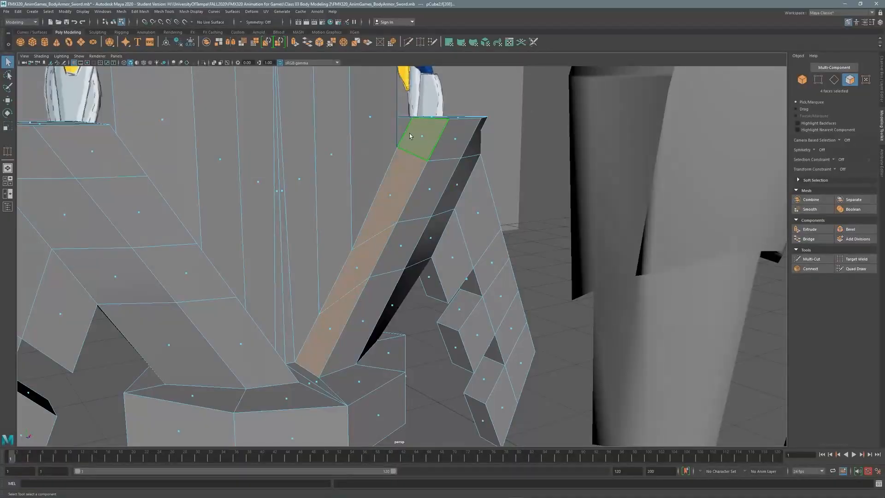
pyautogui.keyDown('alt'); pyautogui.moveTo(409, 136); pyautogui.dragTo(553, 175); pyautogui.keyUp('alt')
pyautogui.keyDown('shift'); pyautogui.moveTo(333, 182); pyautogui.dragTo(413, 353); pyautogui.keyUp('shift')
pyautogui.keyDown('alt'); pyautogui.moveTo(413, 353); pyautogui.dragTo(438, 341); pyautogui.keyUp('alt')
pyautogui.hotkey('ctrl', 'e')
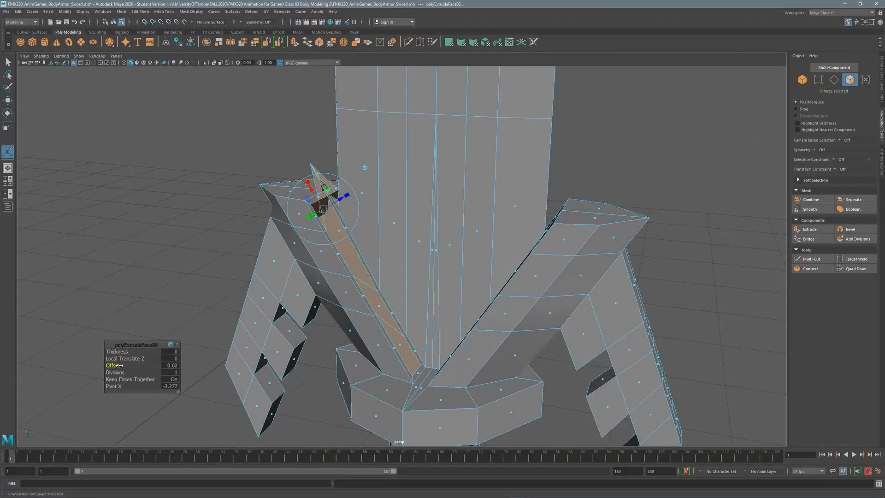
pyautogui.keyDown('alt'); pyautogui.moveTo(323, 240); pyautogui.dragTo(332, 221); pyautogui.keyUp('alt')
# Select the guard-prong tip vertices plus blade-edge vertices and scale them.
pyautogui.press('q')
pyautogui.moveTo(332, 221); pyautogui.dragTo(281, 221, button='right')
pyautogui.keyDown('alt'); pyautogui.moveTo(281, 221); pyautogui.dragTo(291, 187); pyautogui.keyUp('alt')
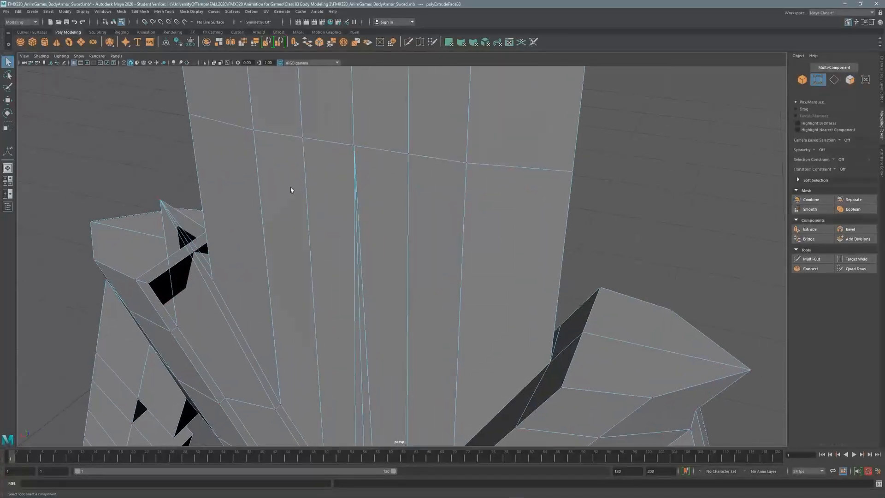
pyautogui.keyDown('alt'); pyautogui.moveTo(291, 187); pyautogui.dragTo(431, 200, button='middle'); pyautogui.keyUp('alt')
pyautogui.scroll(2, 431, 200)
pyautogui.click(266, 194)
pyautogui.keyDown('alt'); pyautogui.moveTo(297, 251); pyautogui.dragTo(447, 299); pyautogui.keyUp('alt')
pyautogui.keyDown('shift'); pyautogui.click(389, 293); pyautogui.keyUp('shift')
pyautogui.keyDown('alt'); pyautogui.moveTo(388, 272); pyautogui.dragTo(401, 165); pyautogui.keyUp('alt')
pyautogui.press('r')
pyautogui.keyDown('shift'); pyautogui.click(401, 165); pyautogui.keyUp('shift')
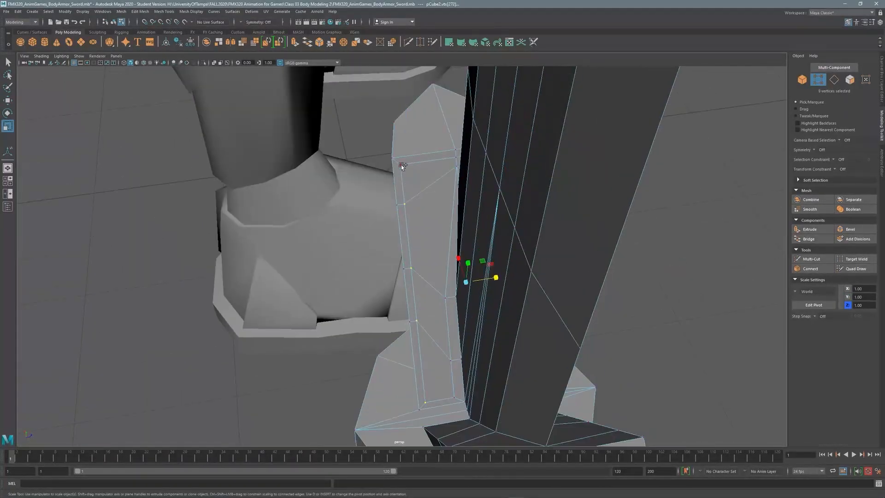
# Bevel the guard corner edge with Fraction 0.2.
pyautogui.keyDown('alt'); pyautogui.moveTo(492, 279); pyautogui.dragTo(452, 217); pyautogui.keyUp('alt')
pyautogui.press('F10')
pyautogui.click(452, 216)
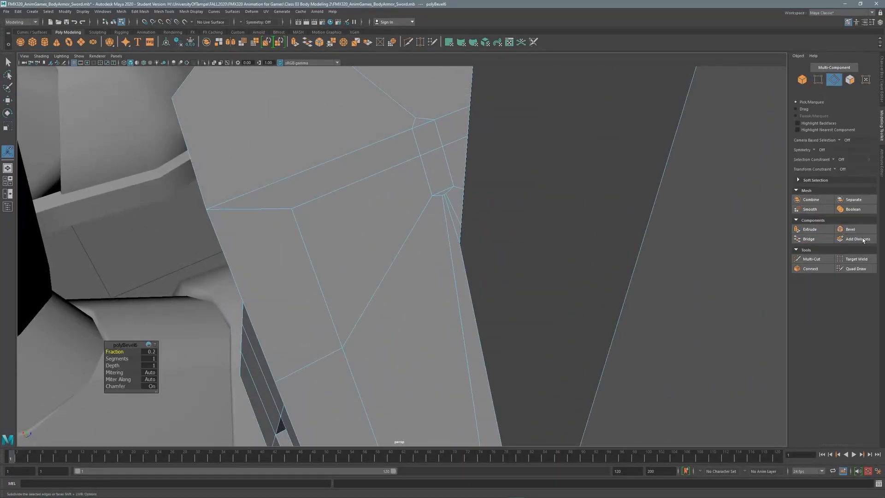
pyautogui.keyDown('alt'); pyautogui.moveTo(448, 189); pyautogui.dragTo(427, 251); pyautogui.keyUp('alt')
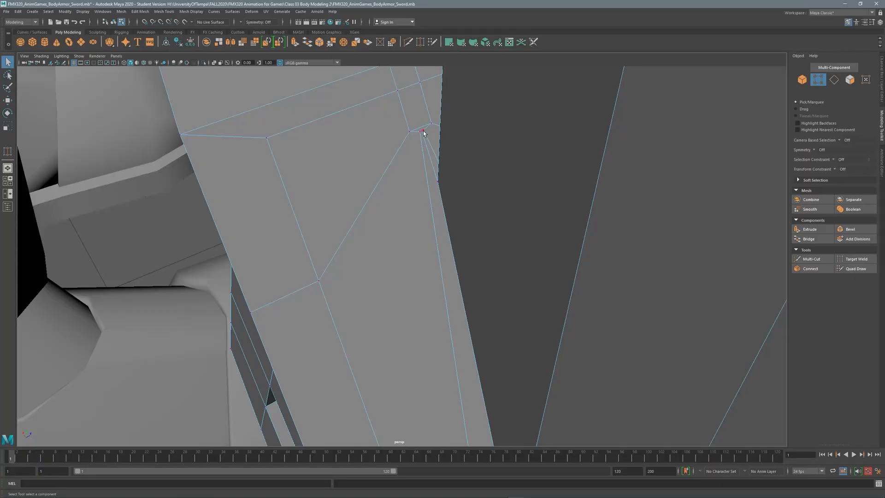
pyautogui.keyDown('alt'); pyautogui.moveTo(425, 150); pyautogui.dragTo(465, 147); pyautogui.keyUp('alt')
pyautogui.press('F11')
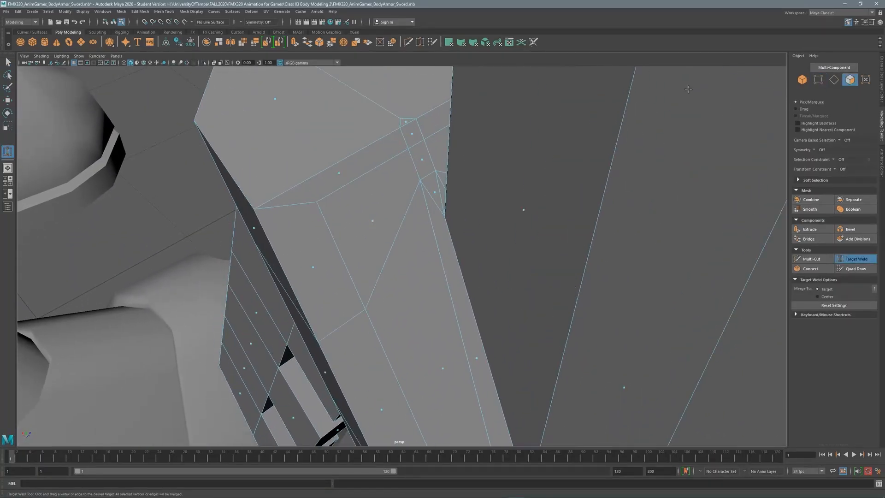
# Target Weld the stray vertex onto the guard corner vertex.
pyautogui.keyDown('alt'); pyautogui.moveTo(508, 231); pyautogui.dragTo(430, 215); pyautogui.keyUp('alt')
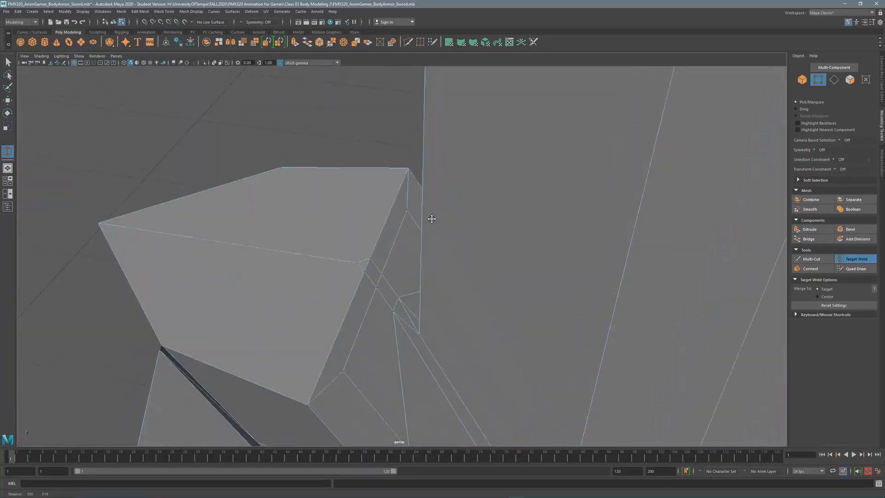
pyautogui.moveTo(355, 248); pyautogui.dragTo(365, 255)
pyautogui.press('F11')
pyautogui.press('w')
pyautogui.press('f')
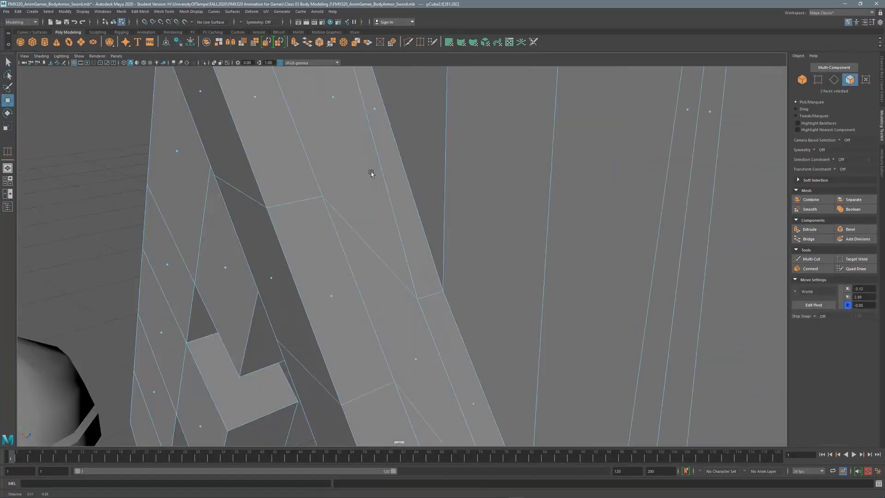
# Select blade faces, a vertex and edges to tidy the blade geometry.
pyautogui.keyDown('shift'); pyautogui.click(371, 173); pyautogui.keyUp('shift')
pyautogui.keyDown('alt'); pyautogui.moveTo(372, 173); pyautogui.dragTo(441, 215); pyautogui.keyUp('alt')
pyautogui.keyDown('shift'); pyautogui.click(385, 184); pyautogui.keyUp('shift')
pyautogui.scroll(-5, 401, 183)
pyautogui.click(818, 79)
pyautogui.keyDown('alt'); pyautogui.moveTo(507, 258); pyautogui.dragTo(411, 275); pyautogui.keyUp('alt')
pyautogui.scroll(4, 411, 275)
pyautogui.keyDown('alt'); pyautogui.moveTo(411, 275); pyautogui.dragTo(544, 295, button='middle'); pyautogui.keyUp('alt')
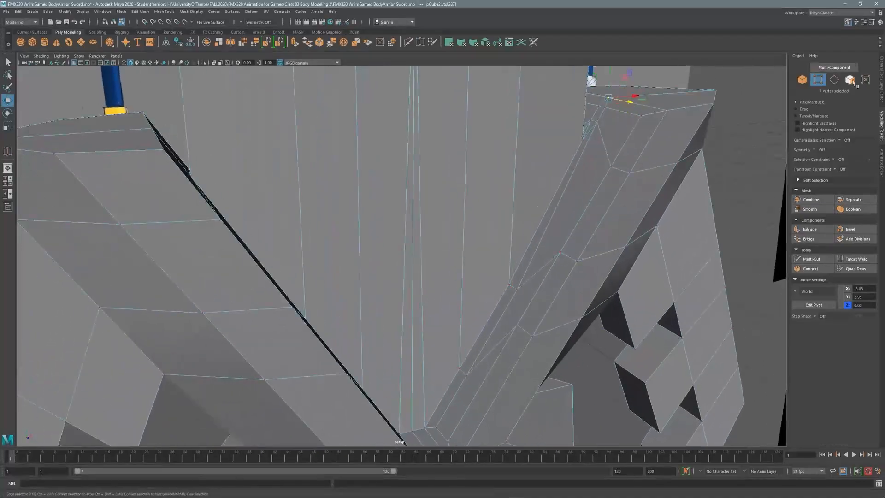
pyautogui.keyDown('alt'); pyautogui.moveTo(477, 237); pyautogui.dragTo(427, 314); pyautogui.keyUp('alt')
pyautogui.keyDown('shift'); pyautogui.click(427, 314); pyautogui.keyUp('shift')
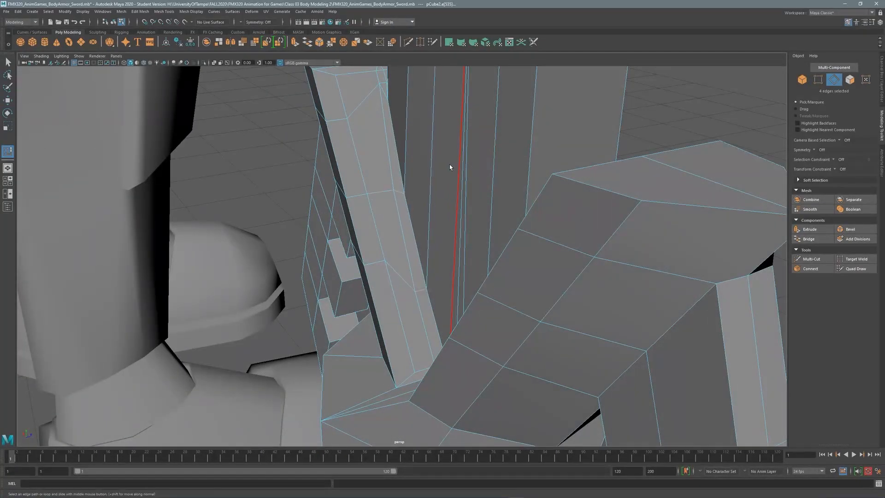
# Pick the opposite-side blade edge and the guard-corner edge for edge-slide cleanup.
pyautogui.keyDown('alt'); pyautogui.moveTo(417, 231); pyautogui.dragTo(495, 323); pyautogui.keyUp('alt')
pyautogui.keyDown('ctrl'); pyautogui.click(489, 318); pyautogui.keyUp('ctrl')
pyautogui.press('F11')
pyautogui.scroll(-3, 596, 182)
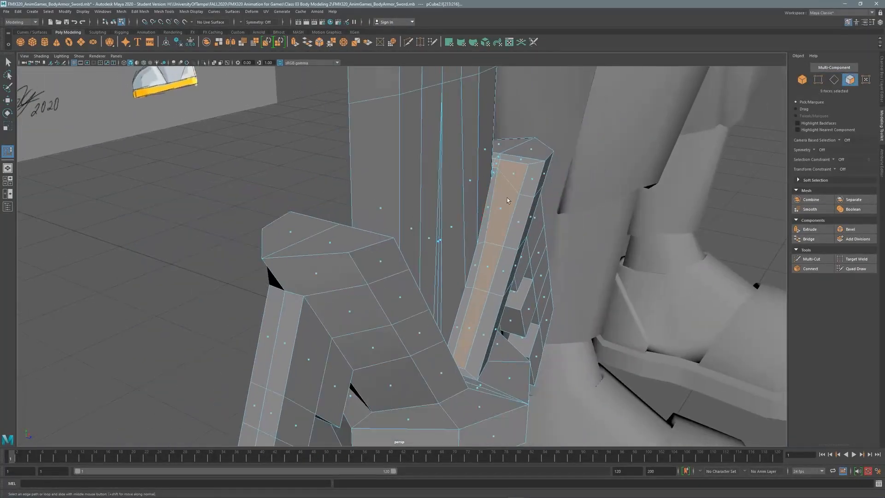
pyautogui.press('space')
pyautogui.keyDown('alt'); pyautogui.moveTo(507, 231); pyautogui.dragTo(645, 152); pyautogui.keyUp('alt')
pyautogui.press('space')
pyautogui.keyDown('alt'); pyautogui.moveTo(646, 152); pyautogui.dragTo(754, 119, button='right'); pyautogui.keyUp('alt')
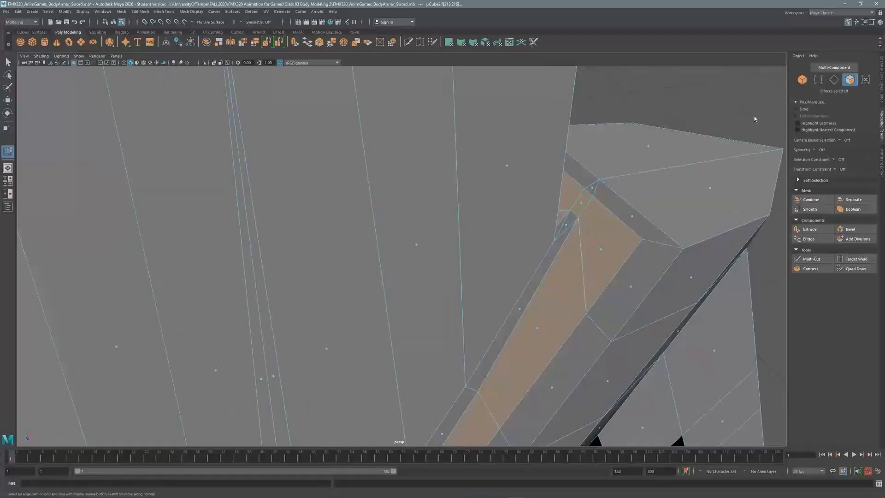
pyautogui.click(596, 181)
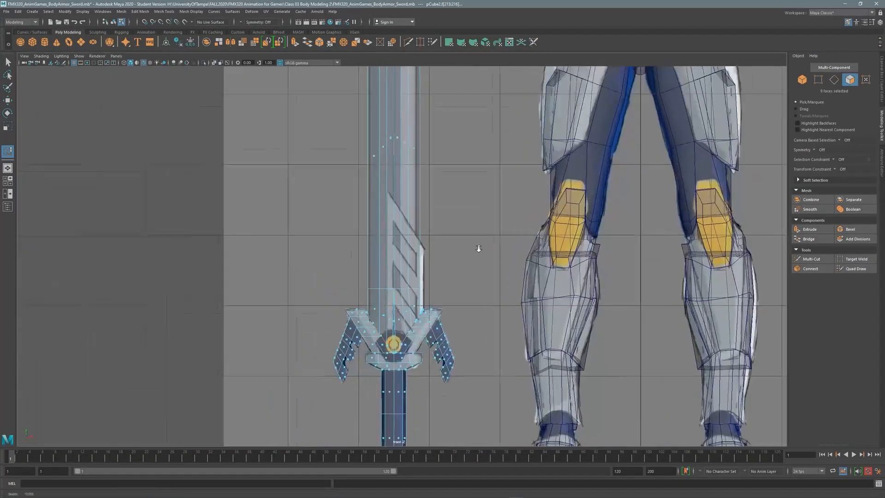
# Move the blade-tip vertices down into a flat row in the front view.
pyautogui.keyDown('shift'); pyautogui.moveTo(478, 235); pyautogui.dragTo(483, 218, button='right'); pyautogui.keyUp('shift')
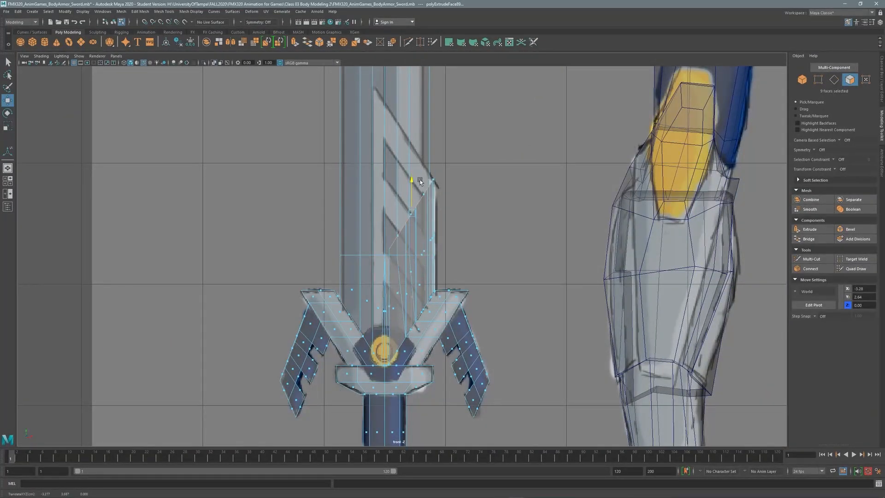
pyautogui.press('space')
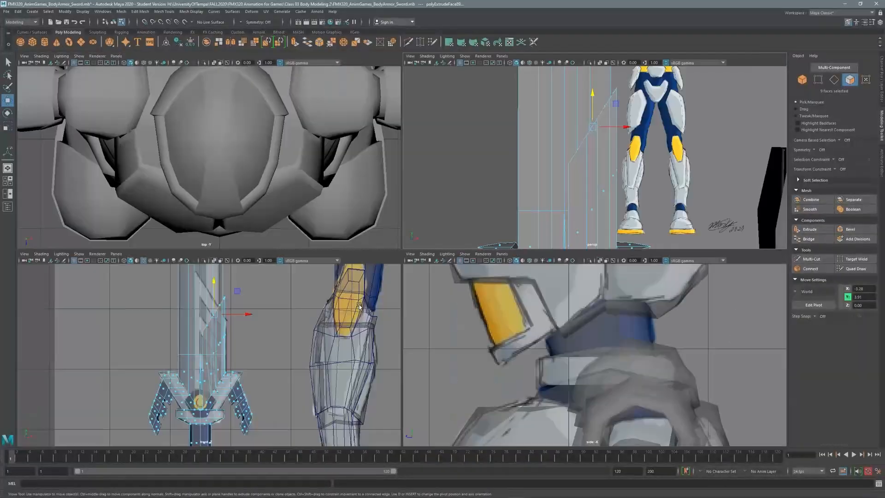
pyautogui.press('space')
pyautogui.scroll(-5, 399, 299)
pyautogui.scroll(5, 352, 137)
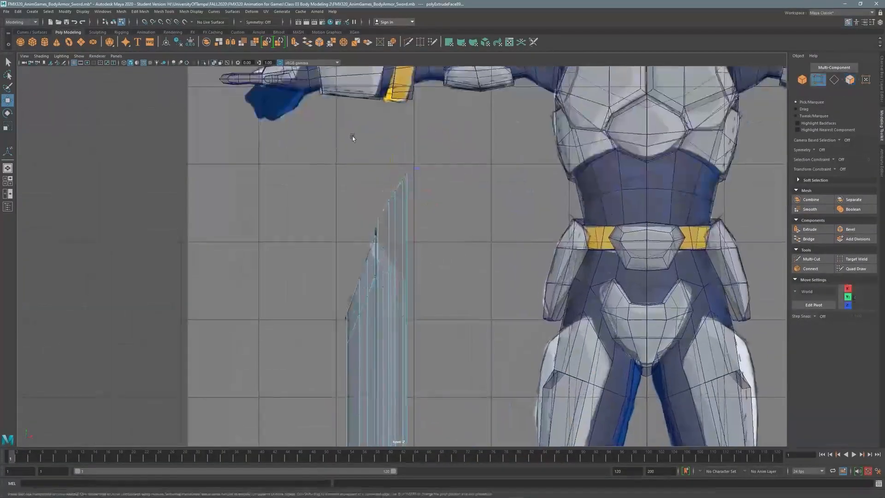
pyautogui.press('w')
pyautogui.scroll(3, 394, 171)
pyautogui.moveTo(389, 245); pyautogui.dragTo(382, 232)
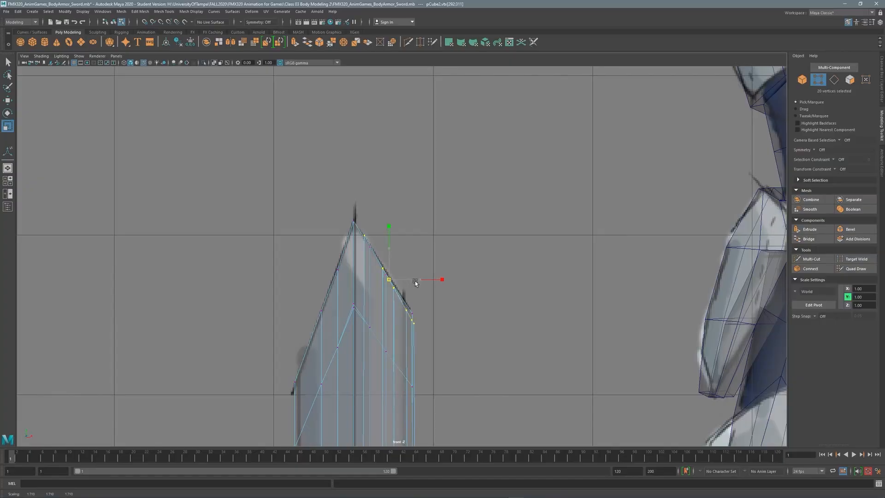
pyautogui.scroll(-5, 403, 92)
pyautogui.scroll(5, 417, 217)
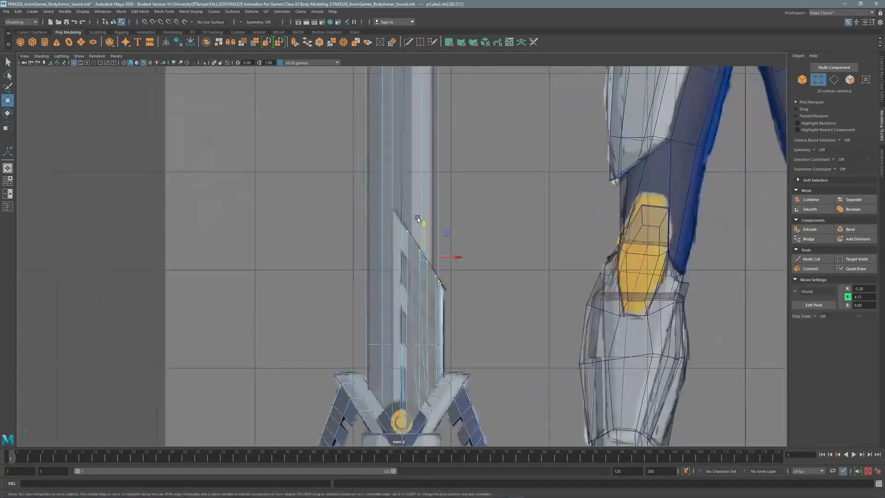
# Frame the tip vertices in perspective and isolate the sword in the view.
pyautogui.press('space')
pyautogui.press('f')
pyautogui.keyDown('alt'); pyautogui.moveTo(433, 227); pyautogui.dragTo(494, 211); pyautogui.keyUp('alt')
pyautogui.press('space')
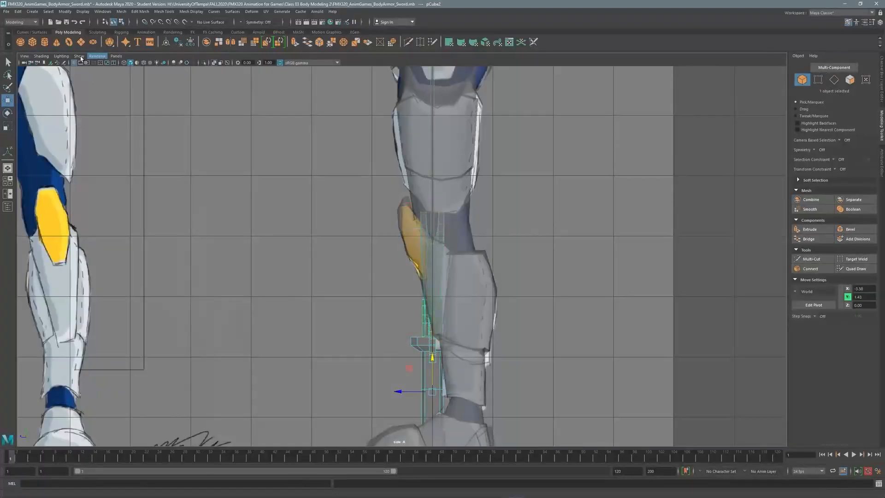
pyautogui.click(79, 56)
pyautogui.moveTo(106, 69)
pyautogui.click(182, 70)
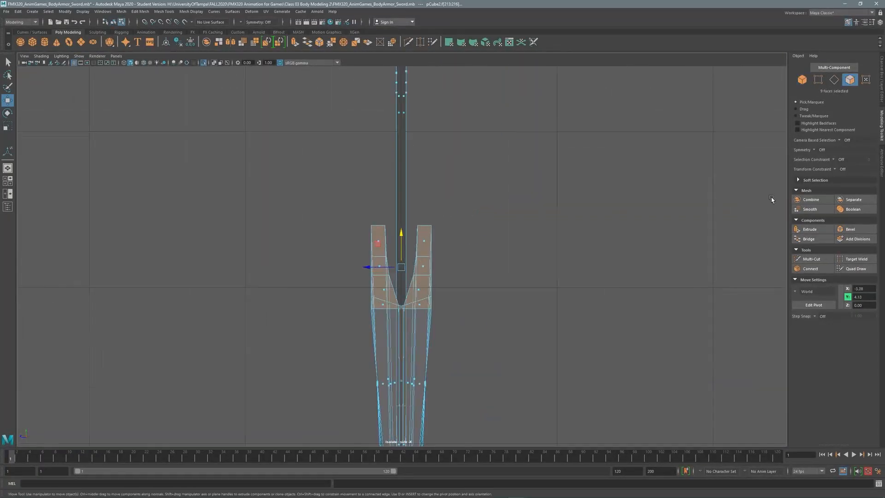
# Add the remaining blade side faces to the face selection.
pyautogui.press('space')
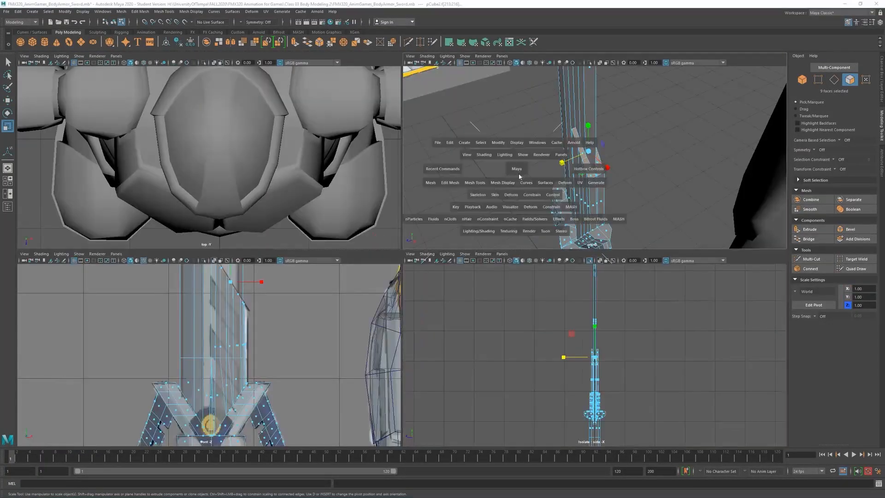
pyautogui.press('space')
pyautogui.keyDown('alt'); pyautogui.moveTo(392, 216); pyautogui.dragTo(422, 212); pyautogui.keyUp('alt')
pyautogui.press('space')
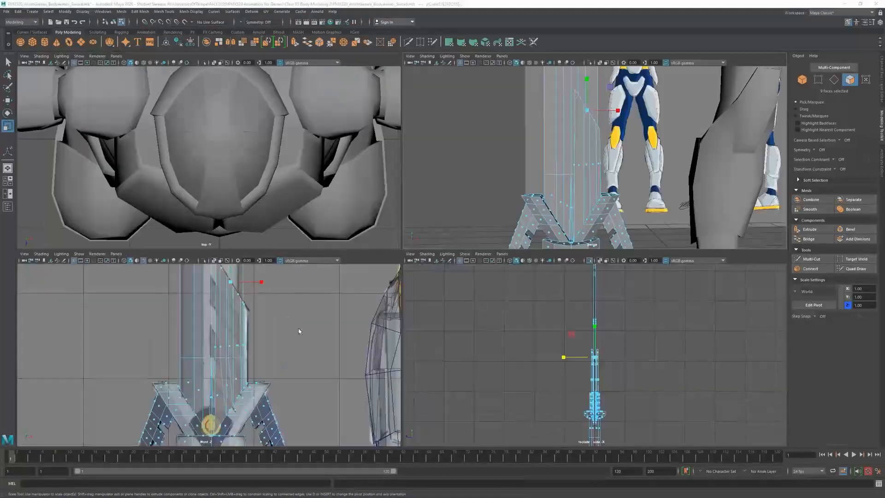
pyautogui.press('space')
pyautogui.press('space')
pyautogui.press('space')
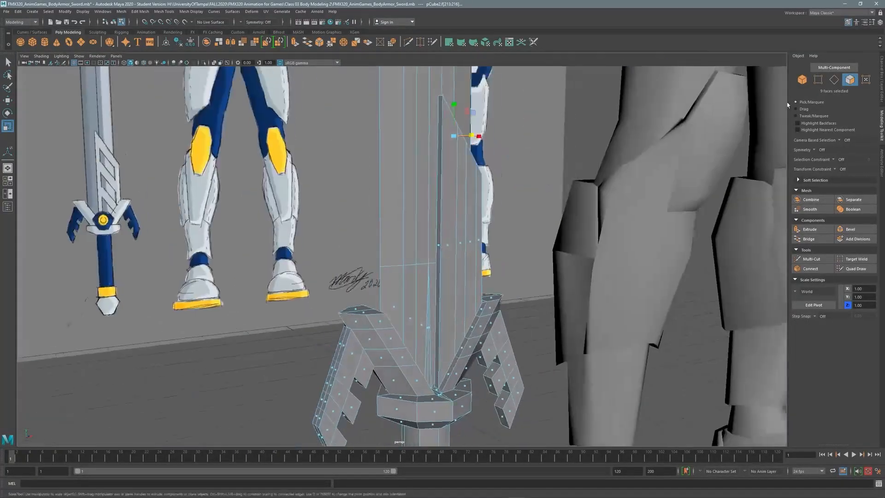
pyautogui.keyDown('alt'); pyautogui.moveTo(462, 236); pyautogui.dragTo(507, 193); pyautogui.keyUp('alt')
pyautogui.keyDown('shift'); pyautogui.click(368, 319); pyautogui.keyUp('shift')
# Isolate only the selected blade faces with View Selected in the front camera.
pyautogui.click(78, 56)
pyautogui.click(79, 55)
pyautogui.click(79, 56)
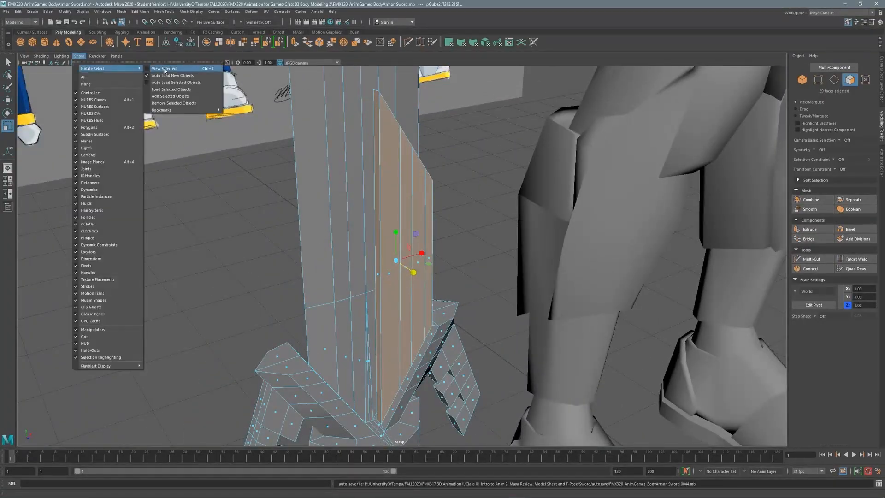
pyautogui.click(166, 66)
pyautogui.keyDown('alt'); pyautogui.moveTo(432, 240); pyautogui.dragTo(383, 228); pyautogui.keyUp('alt')
pyautogui.press('space')
pyautogui.moveTo(439, 241); pyautogui.dragTo(439, 267)
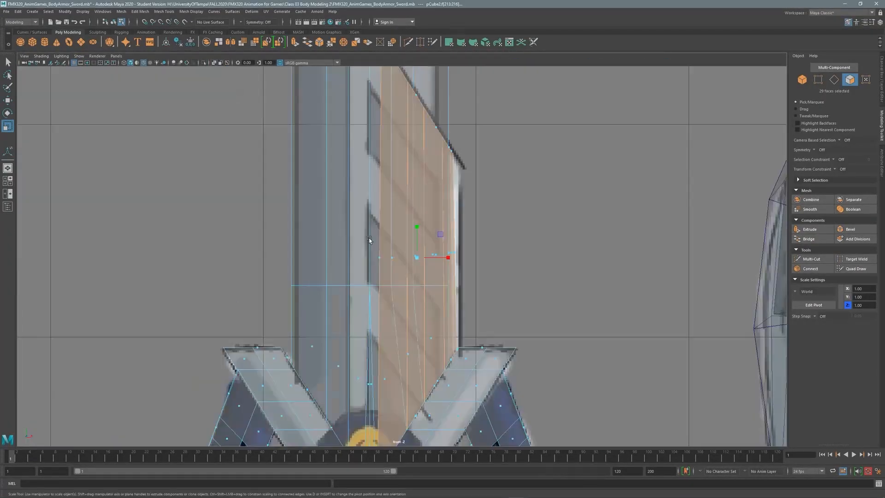
pyautogui.scroll(-5, 581, 189)
pyautogui.scroll(5, 360, 193)
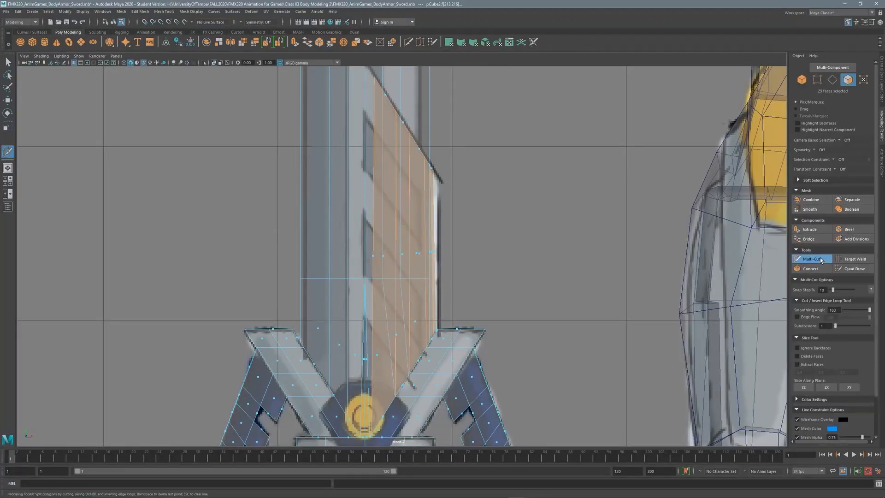
pyautogui.click(79, 56)
pyautogui.click(174, 69)
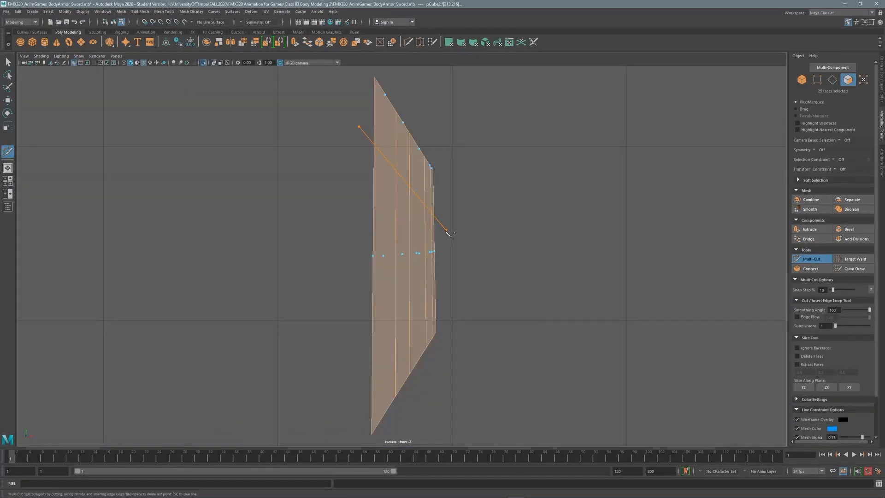
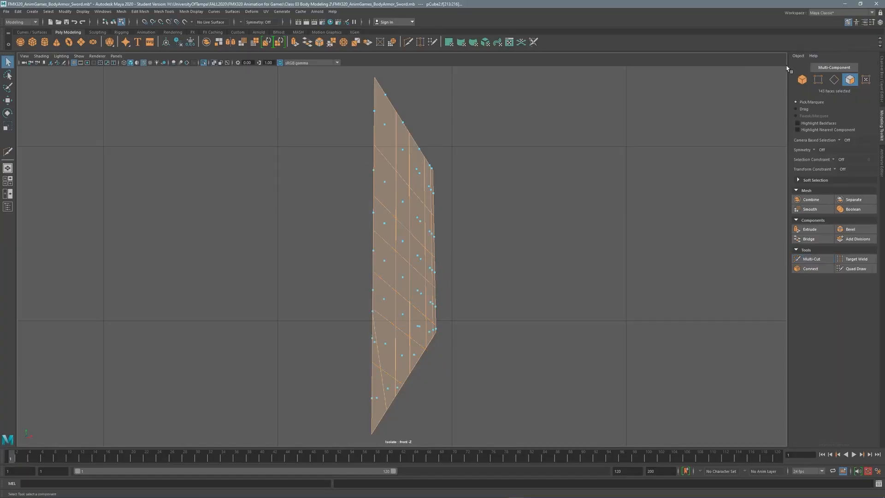
# Turn off isolation in the perspective view and bring the sword and knight back into view.
pyautogui.click(79, 56)
pyautogui.moveTo(111, 68)
pyautogui.click(164, 68)
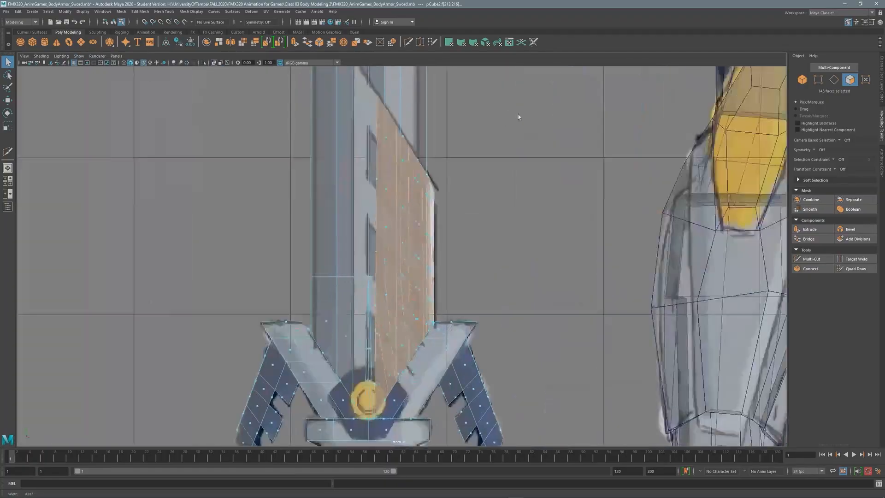
pyautogui.press('space')
pyautogui.click(466, 55)
pyautogui.click(535, 68)
pyautogui.press('space')
pyautogui.keyDown('alt'); pyautogui.moveTo(588, 162); pyautogui.dragTo(505, 251); pyautogui.keyUp('alt')
pyautogui.scroll(-10, 505, 250)
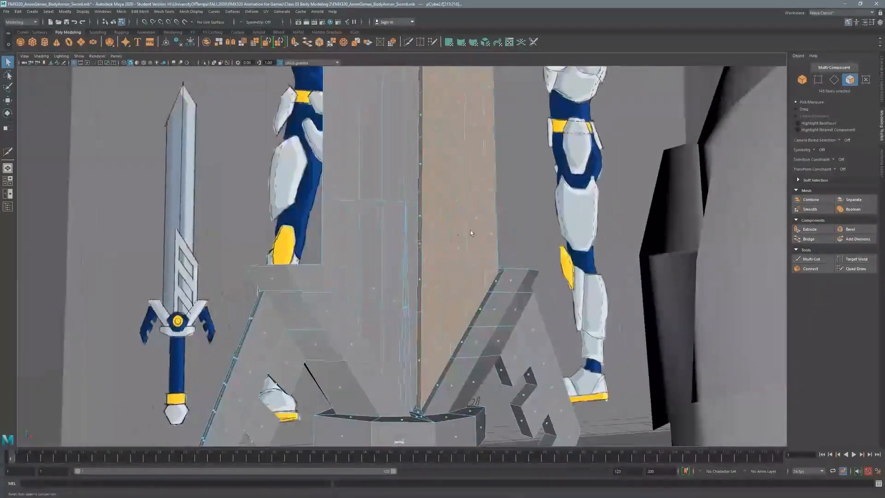
pyautogui.scroll(2, 470, 231)
# Isolate the blade and select an edge loop along it.
pyautogui.hotkey('ctrl', '1')
pyautogui.press('F10')
pyautogui.click(416, 339)
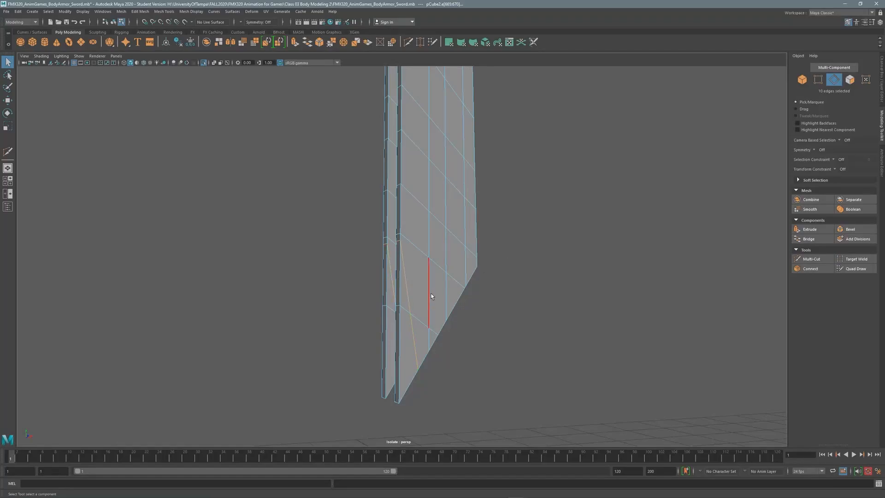
pyautogui.keyDown('alt'); pyautogui.moveTo(431, 297); pyautogui.dragTo(397, 166); pyautogui.keyUp('alt')
pyautogui.press('F9')
pyautogui.keyDown('alt'); pyautogui.moveTo(397, 165); pyautogui.dragTo(510, 166, button='middle'); pyautogui.keyUp('alt')
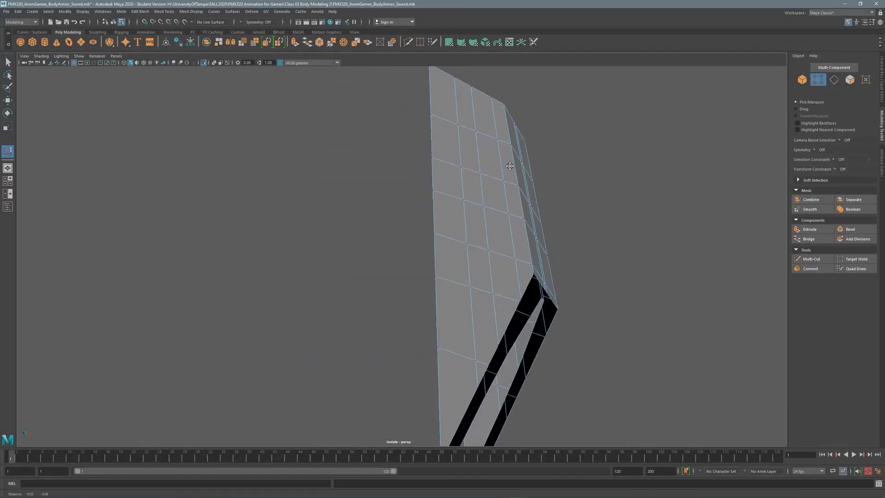
pyautogui.doubleClick(474, 266)
pyautogui.keyDown('alt'); pyautogui.moveTo(474, 266); pyautogui.dragTo(457, 210); pyautogui.keyUp('alt')
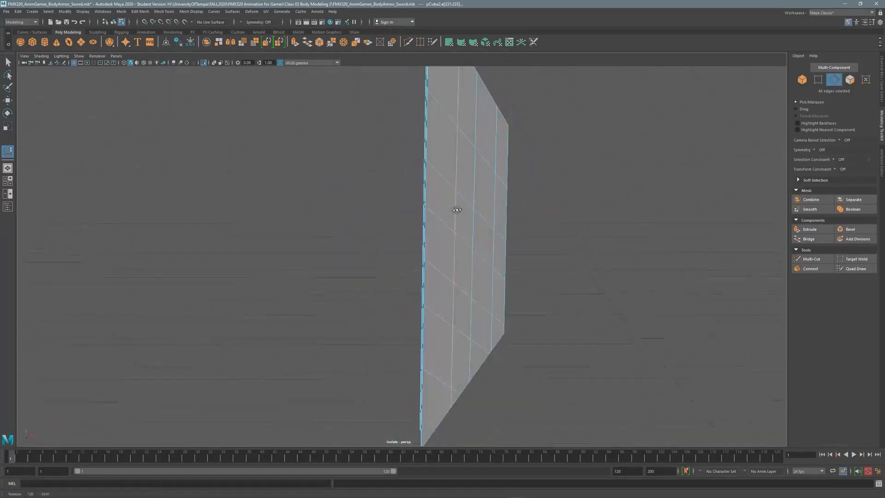
pyautogui.keyDown('alt'); pyautogui.moveTo(495, 181); pyautogui.dragTo(408, 184); pyautogui.keyUp('alt')
pyautogui.press('space')
pyautogui.press('space')
pyautogui.press('space')
pyautogui.press('space')
pyautogui.hotkey('ctrl', '1')
# Select the runs of alternating faces along the blade's lower notched edge.
pyautogui.keyDown('shift'); pyautogui.doubleClick(380, 215); pyautogui.keyUp('shift')
pyautogui.keyDown('shift'); pyautogui.doubleClick(488, 241); pyautogui.keyUp('shift')
pyautogui.keyDown('shift'); pyautogui.doubleClick(475, 264); pyautogui.keyUp('shift')
pyautogui.keyDown('shift'); pyautogui.click(351, 270); pyautogui.keyUp('shift')
pyautogui.keyDown('alt'); pyautogui.moveTo(352, 270); pyautogui.dragTo(334, 229); pyautogui.keyUp('alt')
pyautogui.scroll(5, 396, 185)
# Select the two facing edge loops on the blade and bridge them with new faces.
pyautogui.press('F10')
pyautogui.doubleClick(416, 247)
pyautogui.press('q')
pyautogui.keyDown('shift'); pyautogui.click(323, 185); pyautogui.keyUp('shift')
pyautogui.keyDown('shift'); pyautogui.doubleClick(333, 231); pyautogui.keyUp('shift')
pyautogui.click(819, 240)
pyautogui.keyDown('alt'); pyautogui.moveTo(415, 230); pyautogui.dragTo(400, 330); pyautogui.keyUp('alt')
# Turn off isolation and frame the sword close up.
pyautogui.press('q')
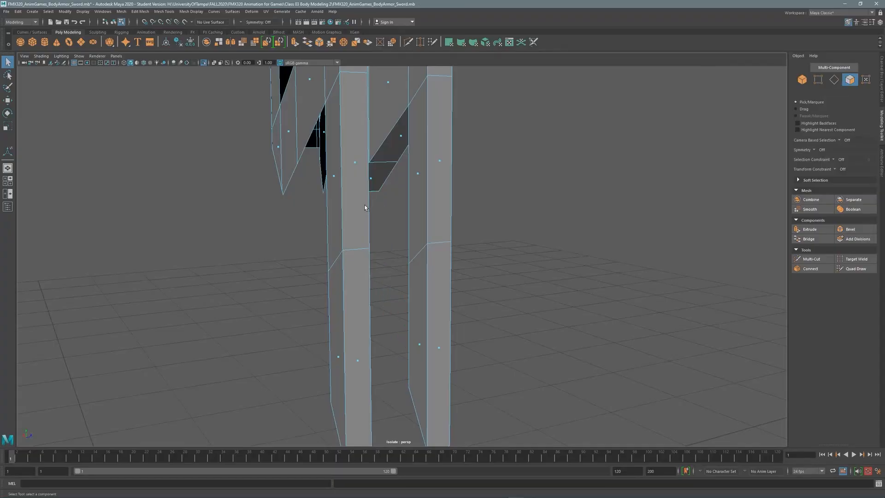
pyautogui.keyDown('alt'); pyautogui.moveTo(364, 208); pyautogui.dragTo(454, 212); pyautogui.keyUp('alt')
pyautogui.click(79, 55)
pyautogui.moveTo(115, 68)
pyautogui.click(174, 70)
pyautogui.keyDown('alt'); pyautogui.moveTo(286, 239); pyautogui.dragTo(369, 175); pyautogui.keyUp('alt')
pyautogui.hotkey('ctrl', '1')
pyautogui.scroll(5, 455, 124)
# Select a crossguard edge loop and repeat the bridge on it.
pyautogui.press('F10')
pyautogui.doubleClick(455, 125)
pyautogui.keyDown('alt'); pyautogui.moveTo(454, 124); pyautogui.dragTo(367, 199); pyautogui.keyUp('alt')
pyautogui.press('t')
pyautogui.keyDown('alt'); pyautogui.moveTo(778, 244); pyautogui.dragTo(412, 172); pyautogui.keyUp('alt')
pyautogui.doubleClick(450, 241)
pyautogui.press('q')
pyautogui.keyDown('alt'); pyautogui.moveTo(477, 196); pyautogui.dragTo(471, 259); pyautogui.keyUp('alt')
# Turn off isolation and bridge two edges at the crossguard joint.
pyautogui.click(79, 55)
pyautogui.moveTo(106, 68)
pyautogui.click(158, 69)
pyautogui.click(473, 272)
pyautogui.keyDown('shift'); pyautogui.click(438, 283); pyautogui.keyUp('shift')
pyautogui.keyDown('alt'); pyautogui.moveTo(439, 285); pyautogui.dragTo(318, 217); pyautogui.keyUp('alt')
pyautogui.press('g')
# Bridge the next pair of opposite edges across the guard-joint gap.
pyautogui.press('F11')
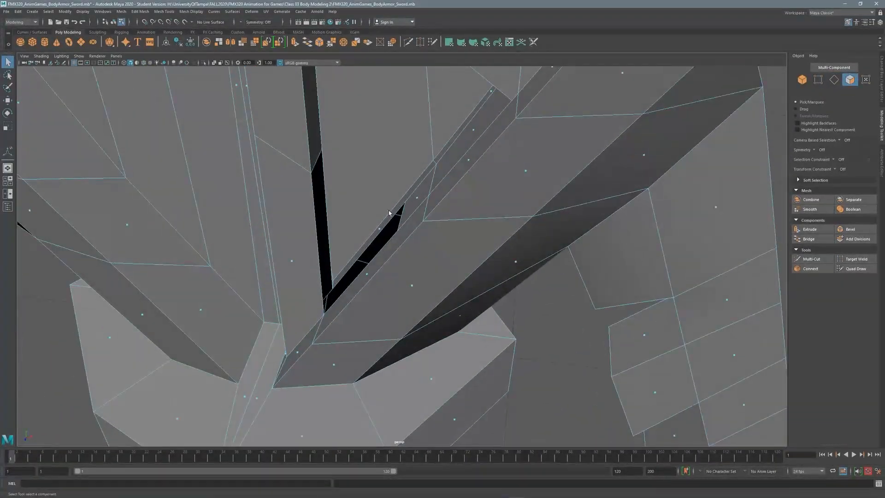
pyautogui.press('F10')
pyautogui.keyDown('alt'); pyautogui.moveTo(389, 213); pyautogui.dragTo(393, 243); pyautogui.keyUp('alt')
pyautogui.press('F10')
pyautogui.click(393, 244)
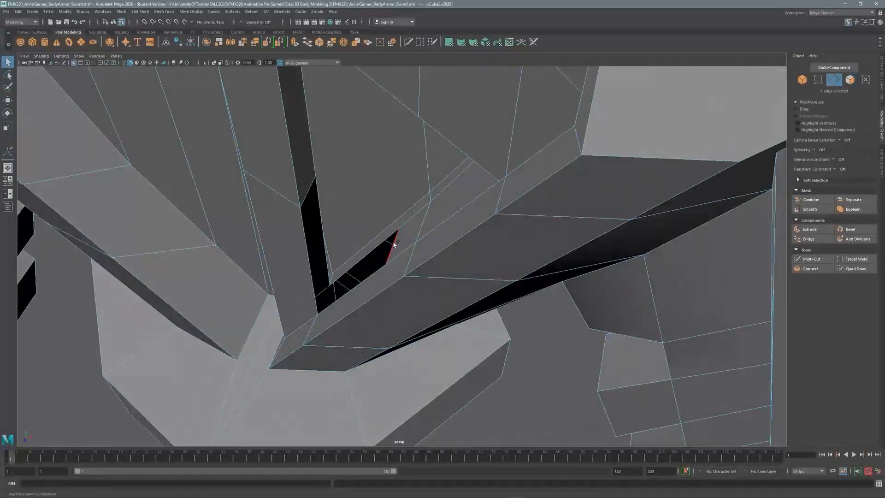
pyautogui.keyDown('shift'); pyautogui.click(326, 258); pyautogui.keyUp('shift')
pyautogui.keyDown('alt'); pyautogui.moveTo(303, 206); pyautogui.dragTo(403, 209); pyautogui.keyUp('alt')
pyautogui.click(809, 239)
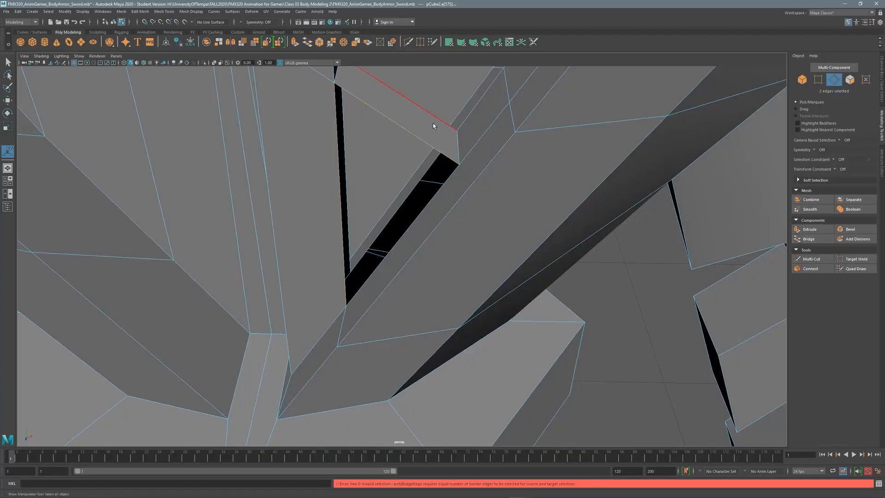
# Bridge another set of edges along the remaining crossguard gap.
pyautogui.keyDown('shift'); pyautogui.click(433, 126); pyautogui.keyUp('shift')
pyautogui.keyDown('alt'); pyautogui.moveTo(433, 126); pyautogui.dragTo(417, 144); pyautogui.keyUp('alt')
pyautogui.keyDown('shift'); pyautogui.click(417, 129); pyautogui.keyUp('shift')
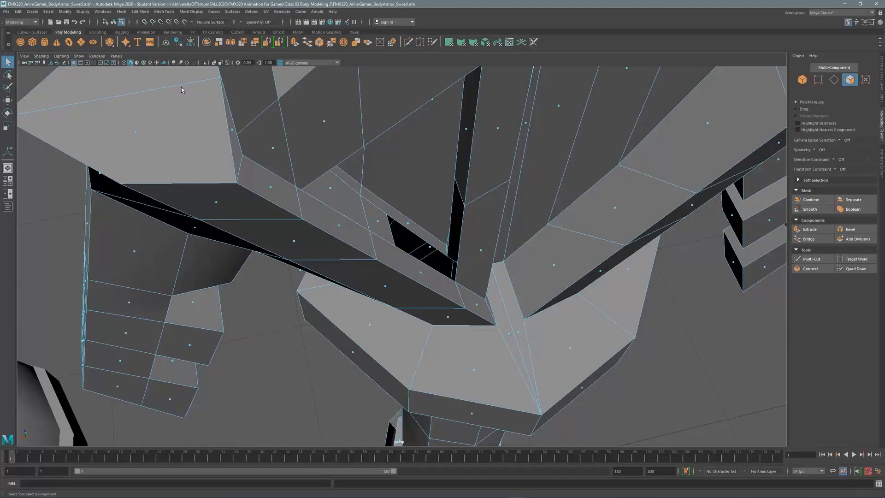
pyautogui.press('f')
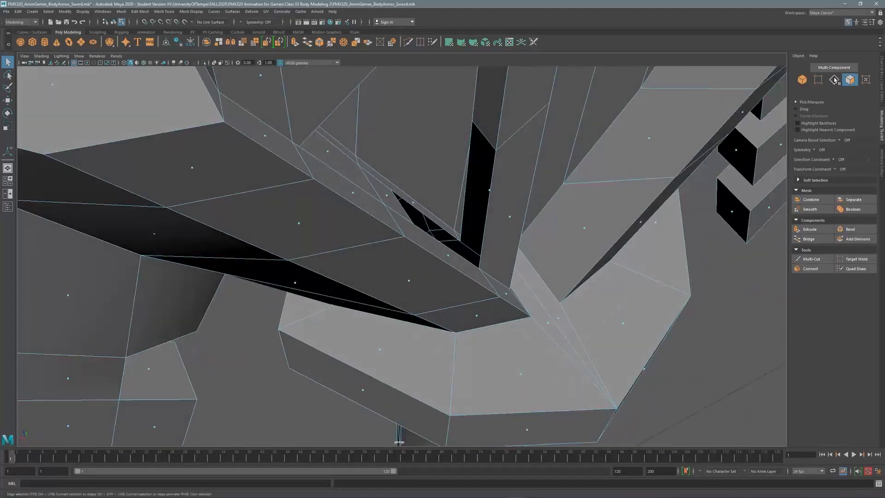
pyautogui.click(817, 240)
# Frame the hilt against the front reference, then return to the perspective view.
pyautogui.keyDown('alt'); pyautogui.moveTo(376, 210); pyautogui.dragTo(313, 224); pyautogui.keyUp('alt')
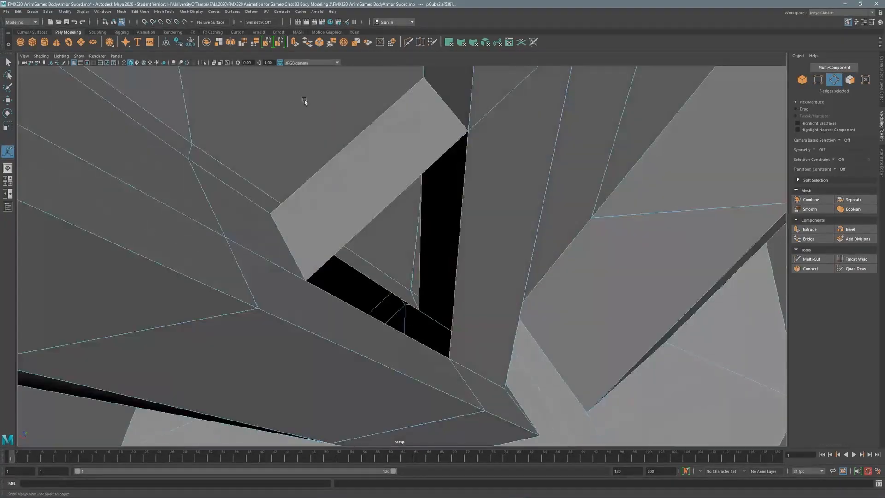
pyautogui.keyDown('alt'); pyautogui.moveTo(304, 101); pyautogui.dragTo(200, 212, button='right'); pyautogui.keyUp('alt')
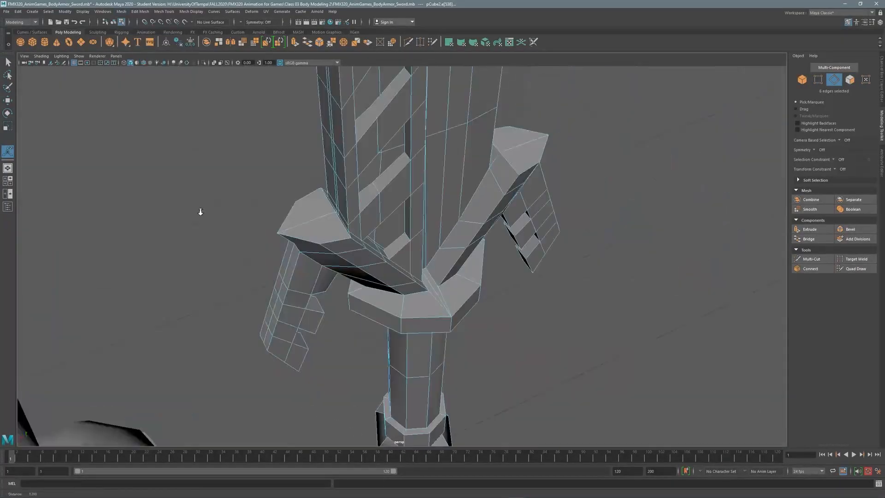
pyautogui.keyDown('alt'); pyautogui.moveTo(200, 211); pyautogui.dragTo(377, 223); pyautogui.keyUp('alt')
pyautogui.keyDown('alt'); pyautogui.moveTo(377, 223); pyautogui.dragTo(314, 221, button='middle'); pyautogui.keyUp('alt')
pyautogui.keyDown('alt'); pyautogui.moveTo(313, 221); pyautogui.dragTo(405, 231, button='right'); pyautogui.keyUp('alt')
pyautogui.keyDown('alt'); pyautogui.moveTo(405, 230); pyautogui.dragTo(395, 234, button='middle'); pyautogui.keyUp('alt')
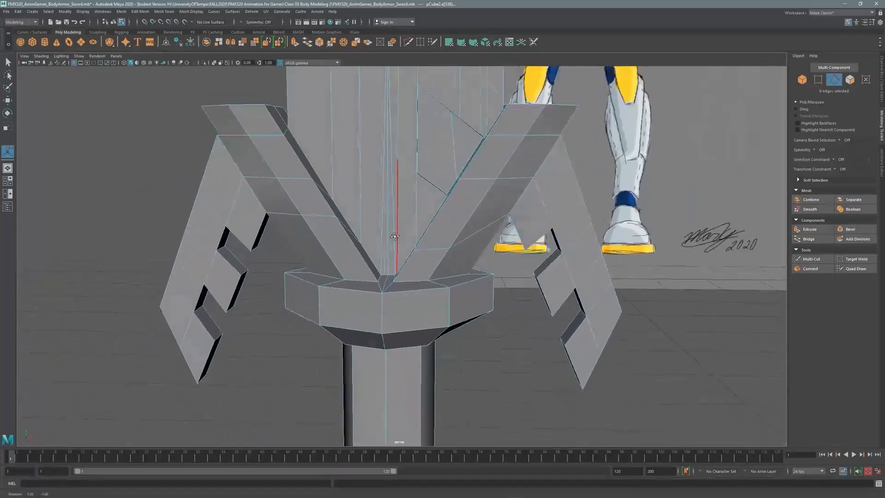
pyautogui.press('space')
pyautogui.press('space')
pyautogui.keyDown('alt'); pyautogui.moveTo(322, 351); pyautogui.dragTo(370, 356, button='right'); pyautogui.keyUp('alt')
pyautogui.keyDown('alt'); pyautogui.moveTo(370, 355); pyautogui.dragTo(356, 283, button='middle'); pyautogui.keyUp('alt')
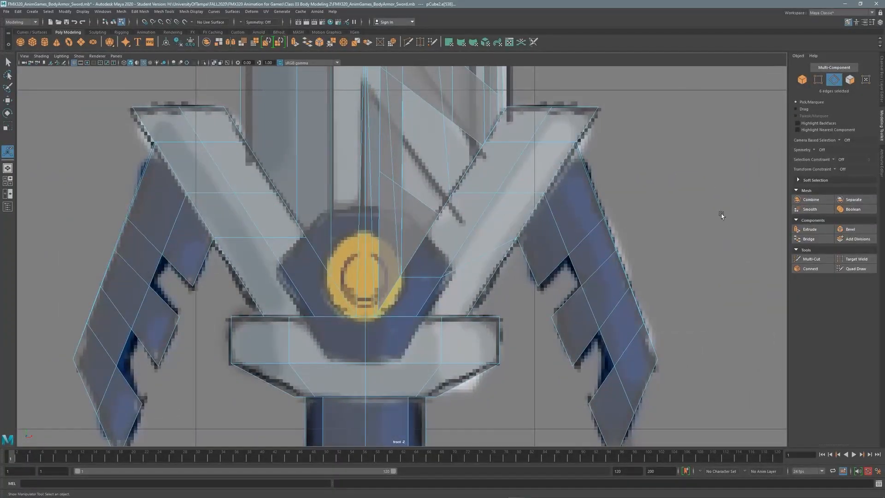
pyautogui.scroll(2, 407, 236)
pyautogui.press('space')
pyautogui.press('space')
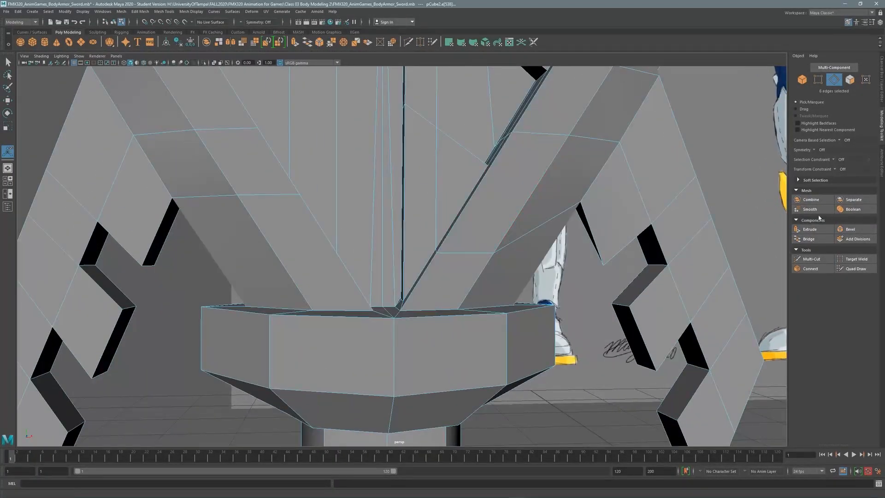
# Try inserting connecting edges between hilt edges, then undo the change.
pyautogui.keyDown('shift'); pyautogui.click(382, 231); pyautogui.keyUp('shift')
pyautogui.keyDown('alt'); pyautogui.moveTo(382, 232); pyautogui.dragTo(466, 197); pyautogui.keyUp('alt')
pyautogui.keyDown('shift'); pyautogui.click(355, 212); pyautogui.keyUp('shift')
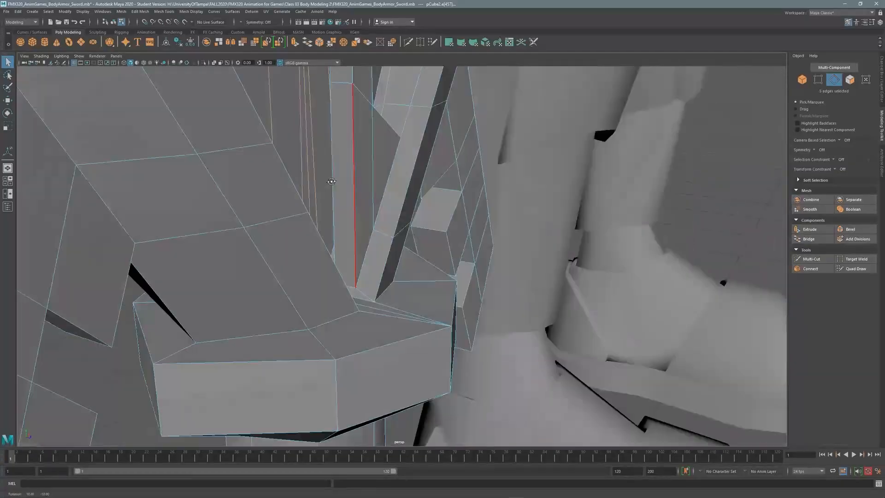
pyautogui.hotkey('ctrl', 'z')
pyautogui.keyDown('alt'); pyautogui.moveTo(330, 217); pyautogui.dragTo(369, 216, button='right'); pyautogui.keyUp('alt')
pyautogui.keyDown('shift'); pyautogui.moveTo(369, 217); pyautogui.dragTo(351, 234, button='right'); pyautogui.keyUp('shift')
pyautogui.keyDown('alt'); pyautogui.moveTo(352, 233); pyautogui.dragTo(322, 244); pyautogui.keyUp('alt')
pyautogui.hotkey('ctrl', 'z')
pyautogui.scroll(-2, 320, 216)
pyautogui.hotkey('ctrl', 'z')
# Select two vertical hilt edges and move them in the front view near the gold gem.
pyautogui.keyDown('shift'); pyautogui.click(319, 247); pyautogui.keyUp('shift')
pyautogui.keyDown('shift'); pyautogui.click(334, 249); pyautogui.keyUp('shift')
pyautogui.press('space')
pyautogui.press('w')
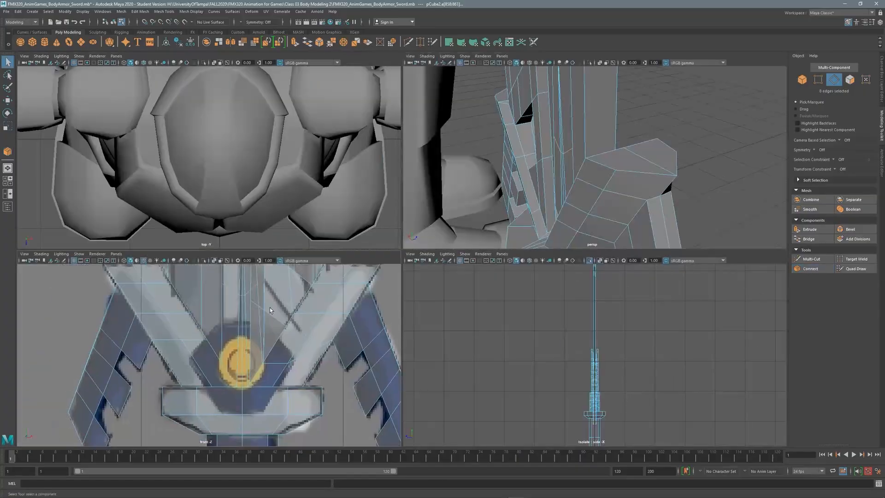
pyautogui.press('space')
pyautogui.press('w')
pyautogui.scroll(-6, 414, 89)
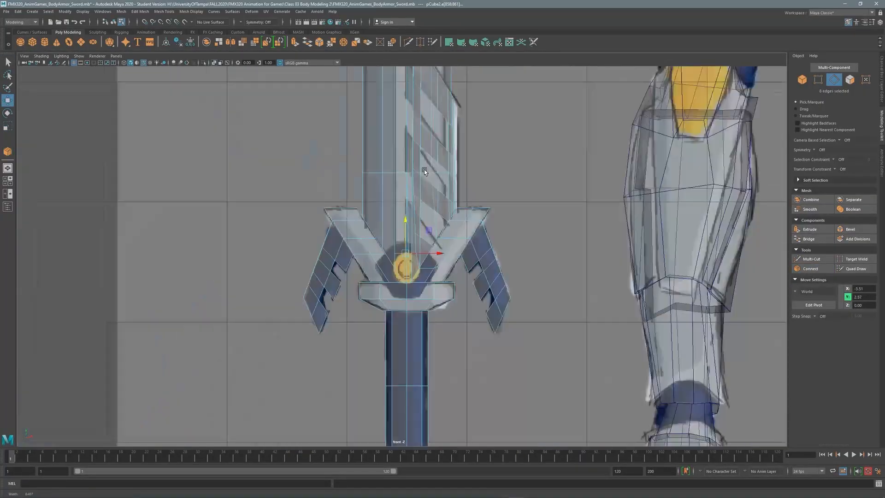
pyautogui.scroll(6, 424, 170)
pyautogui.keyDown('alt'); pyautogui.moveTo(444, 286); pyautogui.dragTo(436, 433, button='middle'); pyautogui.keyUp('alt')
pyautogui.keyDown('alt'); pyautogui.moveTo(423, 219); pyautogui.dragTo(432, 142, button='middle'); pyautogui.keyUp('alt')
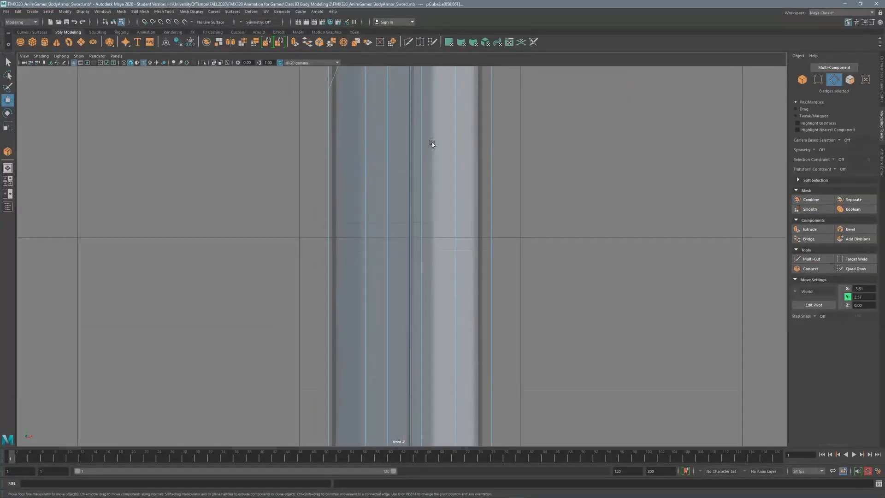
pyautogui.keyDown('alt'); pyautogui.moveTo(415, 396); pyautogui.dragTo(436, 111, button='middle'); pyautogui.keyUp('alt')
pyautogui.scroll(5, 433, 231)
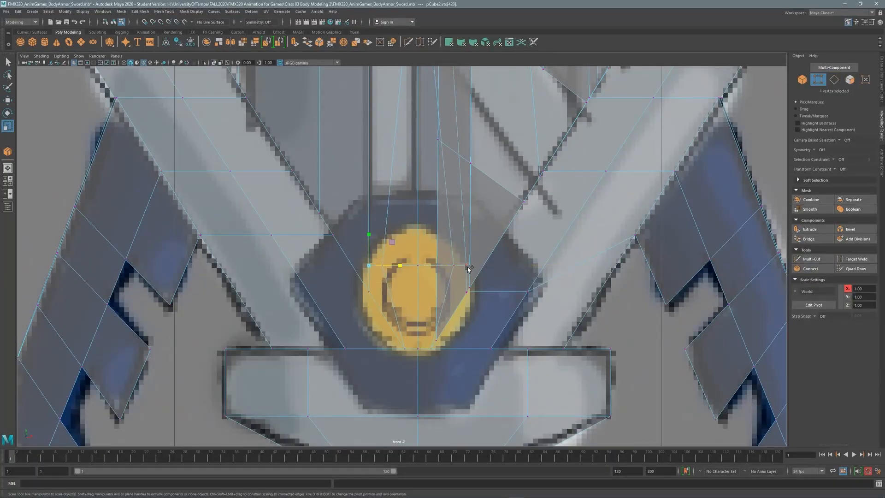
# Widen the crossguard notch chamfer to 0.39 and select the notch's top vertex.
pyautogui.press('space')
pyautogui.press('space')
pyautogui.keyDown('alt'); pyautogui.moveTo(537, 186); pyautogui.dragTo(429, 209); pyautogui.keyUp('alt')
pyautogui.press('q')
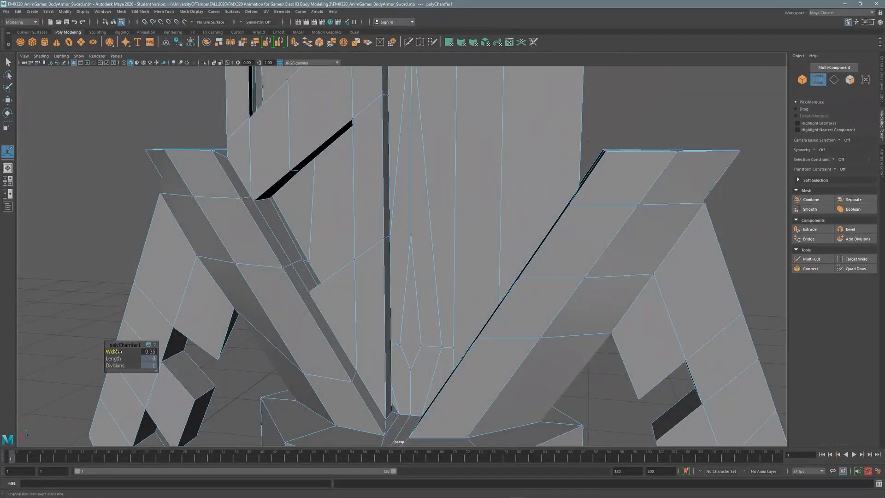
pyautogui.moveTo(117, 351); pyautogui.dragTo(121, 351)
pyautogui.press('space')
pyautogui.press('space')
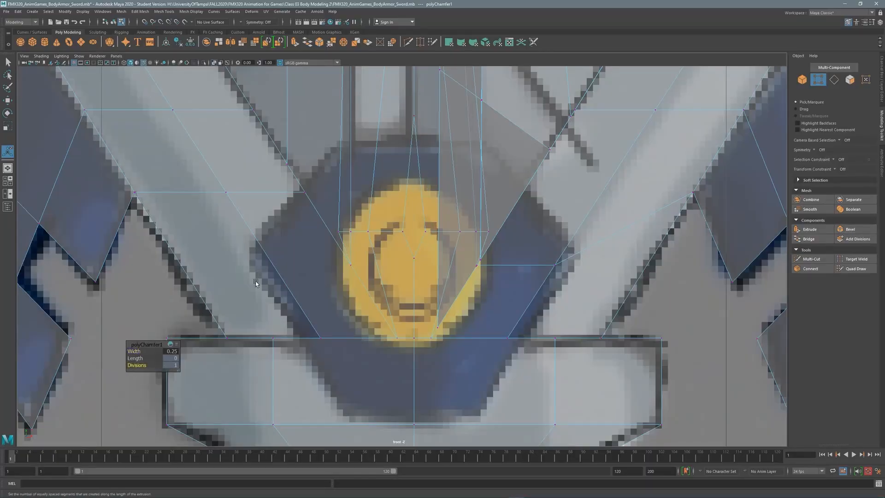
pyautogui.keyDown('alt'); pyautogui.moveTo(256, 282); pyautogui.dragTo(240, 331, button='middle'); pyautogui.keyUp('alt')
pyautogui.click(398, 164)
pyautogui.keyDown('alt'); pyautogui.moveTo(438, 224); pyautogui.dragTo(297, 211, button='right'); pyautogui.keyUp('alt')
# Move the notch's top vertex onto the guard gem's outline.
pyautogui.press('F11')
pyautogui.press('space')
pyautogui.press('space')
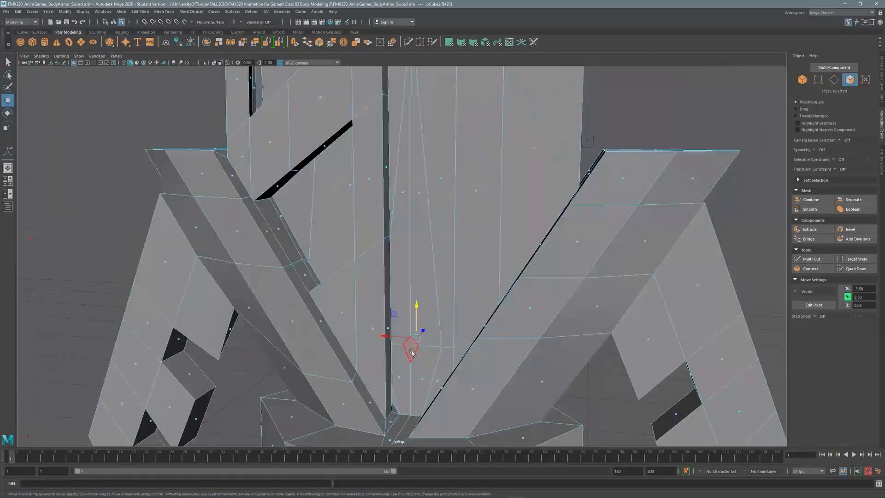
pyautogui.keyDown('alt'); pyautogui.moveTo(410, 352); pyautogui.dragTo(410, 295); pyautogui.keyUp('alt')
pyautogui.press('space')
pyautogui.press('space')
pyautogui.keyDown('alt'); pyautogui.moveTo(340, 258); pyautogui.dragTo(410, 295, button='right'); pyautogui.keyUp('alt')
pyautogui.press('F9')
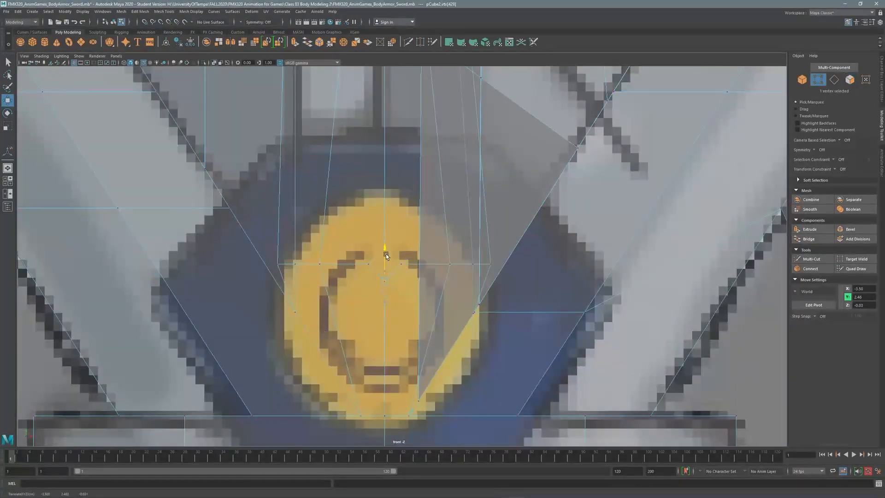
pyautogui.moveTo(386, 255); pyautogui.dragTo(386, 255)
pyautogui.press('F11')
# Select two guard faces and smooth them into more divisions for a round disc.
pyautogui.press('space')
pyautogui.keyDown('alt'); pyautogui.moveTo(622, 150); pyautogui.dragTo(610, 157, button='right'); pyautogui.keyUp('alt')
pyautogui.keyDown('alt'); pyautogui.moveTo(610, 156); pyautogui.dragTo(475, 153); pyautogui.keyUp('alt')
pyautogui.keyDown('alt'); pyautogui.moveTo(475, 152); pyautogui.dragTo(495, 173, button='right'); pyautogui.keyUp('alt')
pyautogui.click(435, 198)
pyautogui.press('space')
pyautogui.keyDown('shift'); pyautogui.click(402, 249); pyautogui.keyUp('shift')
pyautogui.press('e')
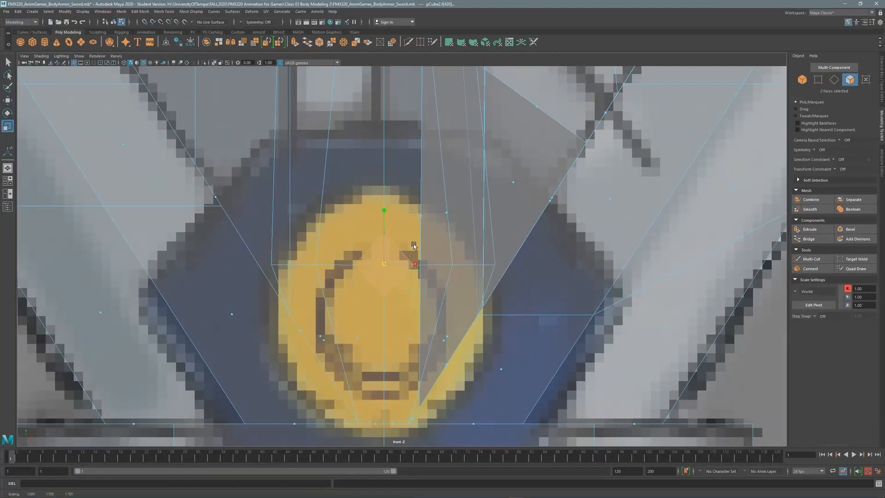
pyautogui.scroll(-5, 382, 283)
pyautogui.keyDown('shift'); pyautogui.moveTo(382, 284); pyautogui.dragTo(347, 182, button='right'); pyautogui.keyUp('shift')
pyautogui.scroll(3, 347, 181)
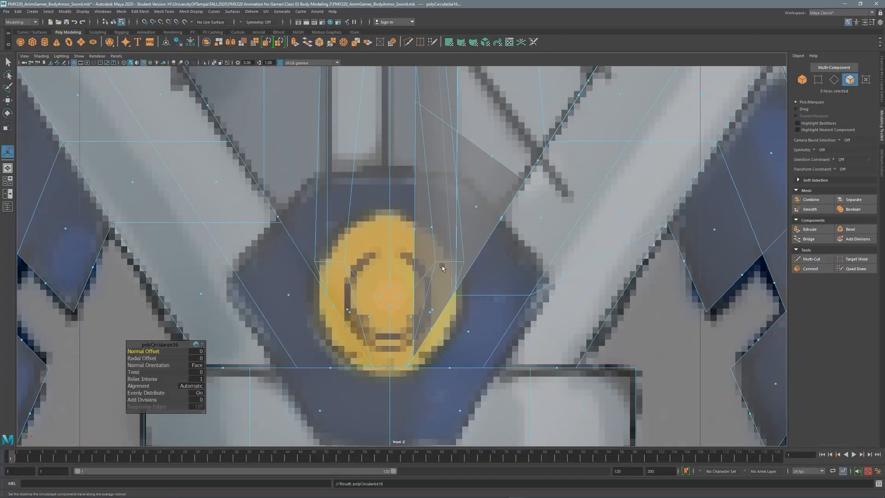
pyautogui.press('space')
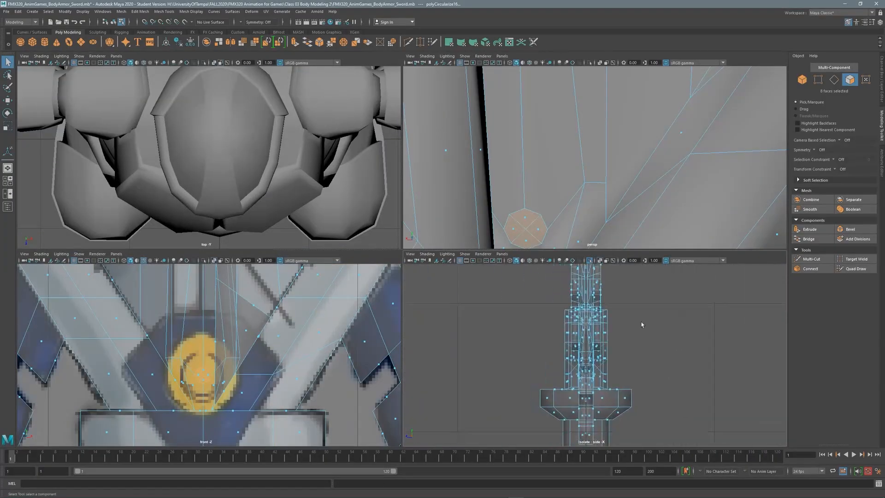
# Extrude the round disc faces outward twice.
pyautogui.hotkey('ctrl', 'e')
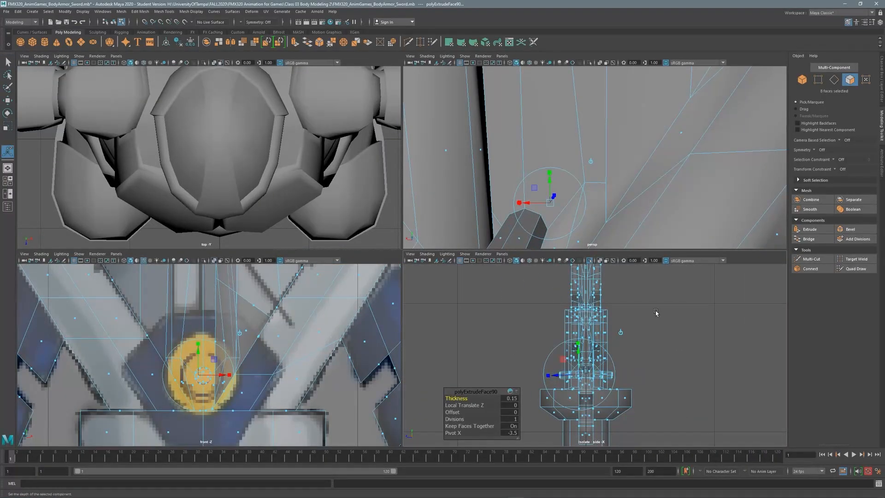
pyautogui.press('space')
pyautogui.scroll(3, 522, 307)
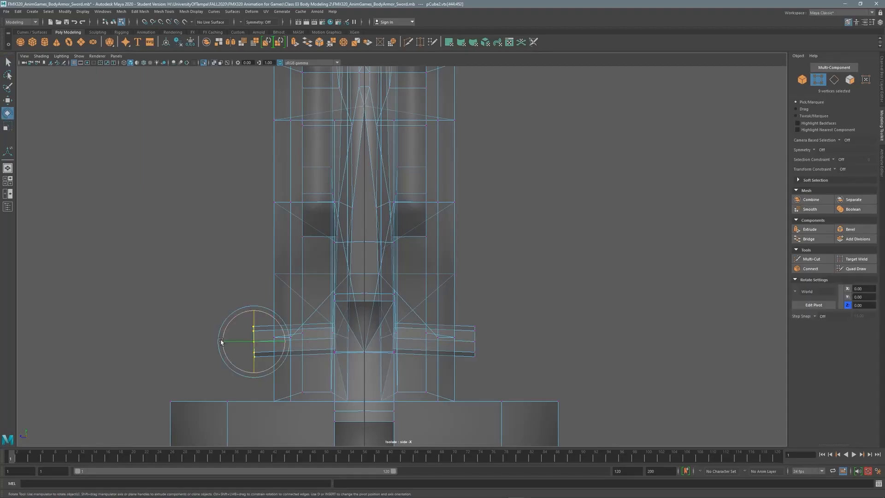
pyautogui.press('space')
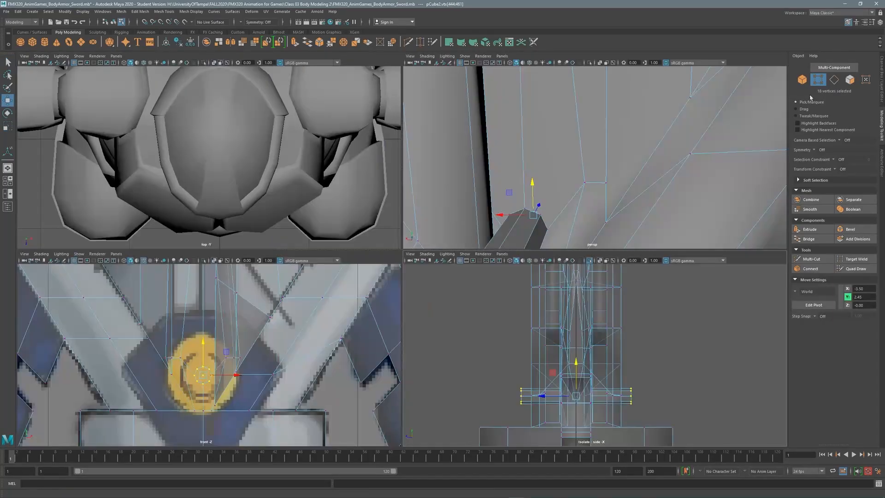
pyautogui.press('space')
pyautogui.moveTo(519, 322); pyautogui.dragTo(519, 341, button='right')
pyautogui.hotkey('ctrl', 'e')
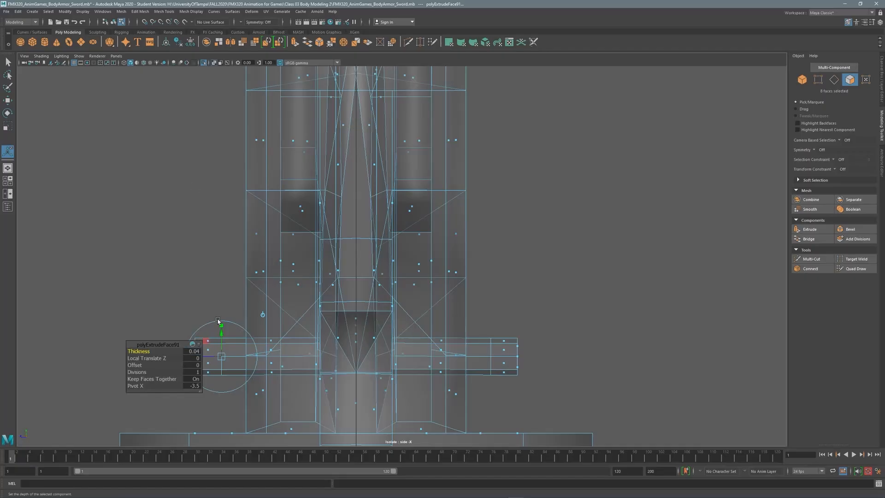
# Add the other side's disc faces and extrude all sixteen with thickness 0.1.
pyautogui.keyDown('shift'); pyautogui.click(210, 349); pyautogui.keyUp('shift')
pyautogui.press('space')
pyautogui.press('space')
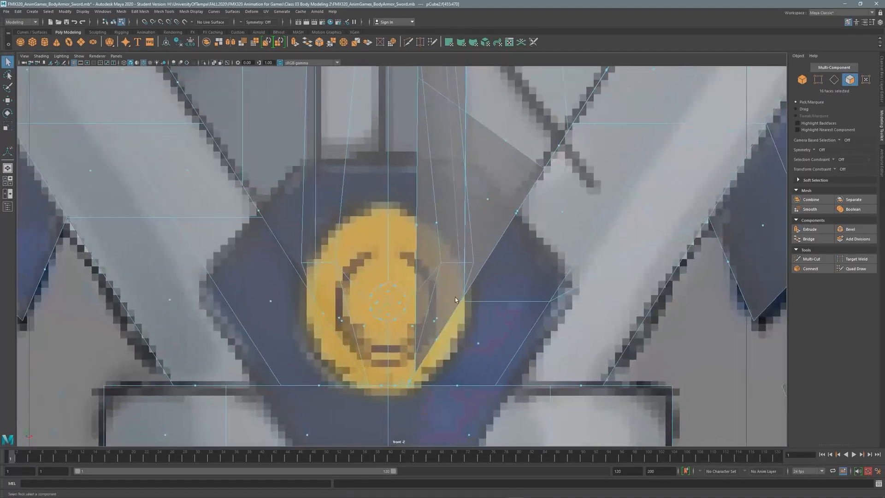
pyautogui.keyDown('shift'); pyautogui.moveTo(458, 318); pyautogui.dragTo(458, 318, button='right'); pyautogui.keyUp('shift')
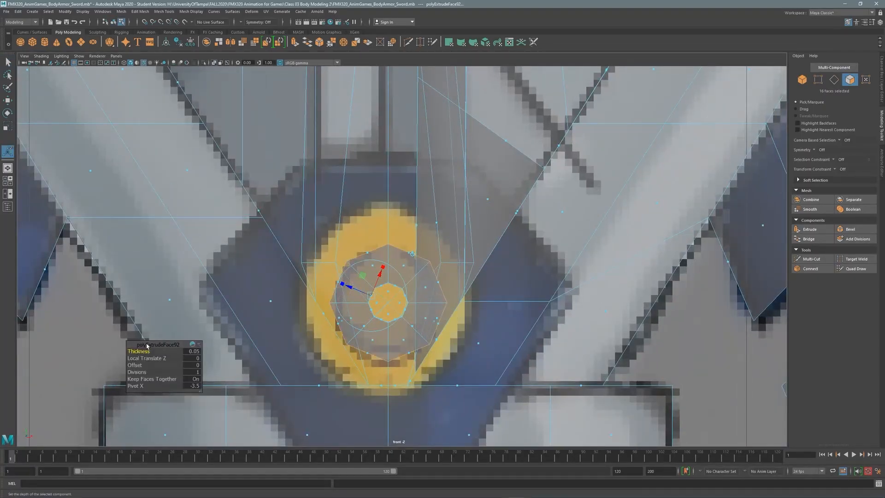
pyautogui.moveTo(142, 351); pyautogui.dragTo(140, 352)
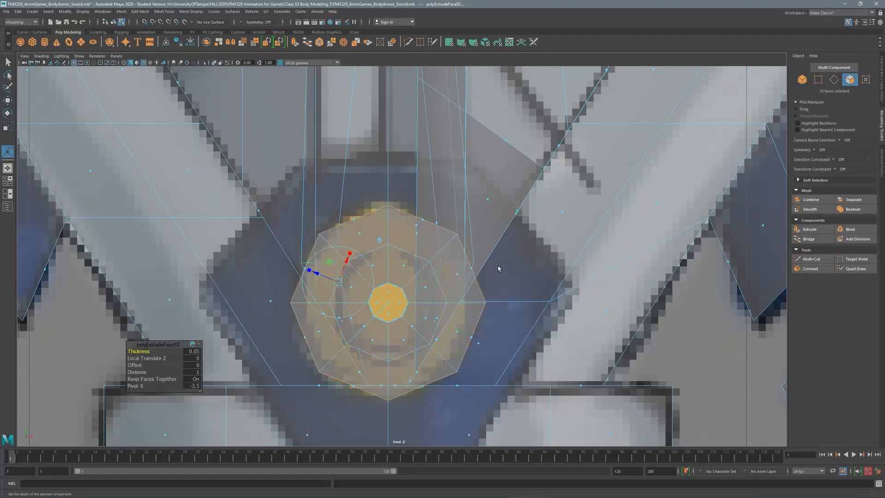
pyautogui.moveTo(142, 351); pyautogui.dragTo(147, 352)
pyautogui.keyDown('alt'); pyautogui.moveTo(556, 228); pyautogui.dragTo(511, 196, button='middle'); pyautogui.keyUp('alt')
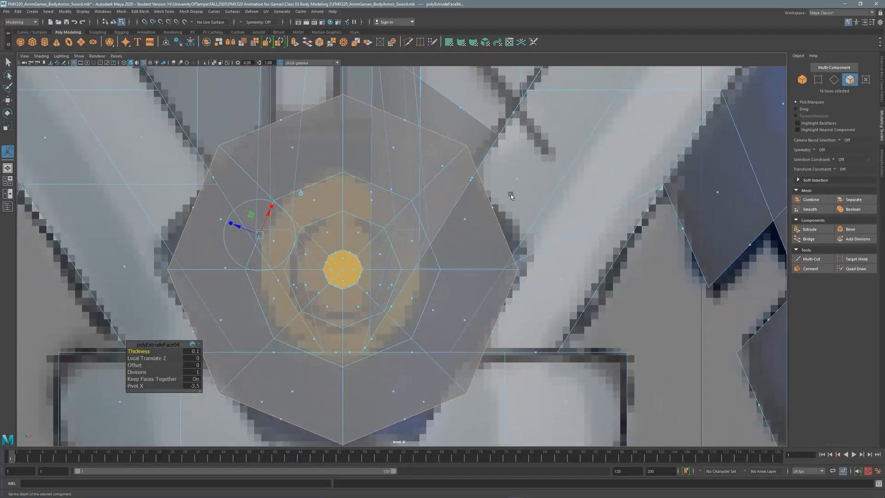
pyautogui.press('space')
pyautogui.press('f')
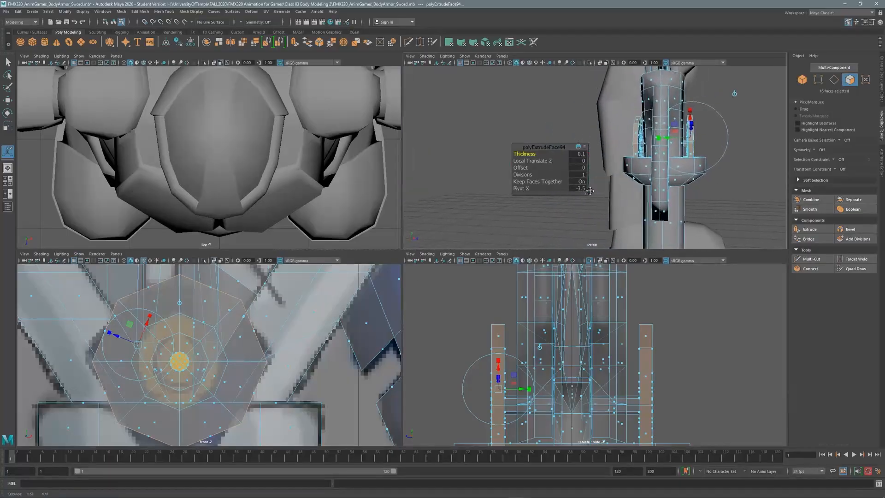
pyautogui.press('space')
pyautogui.press('space')
pyautogui.press('space')
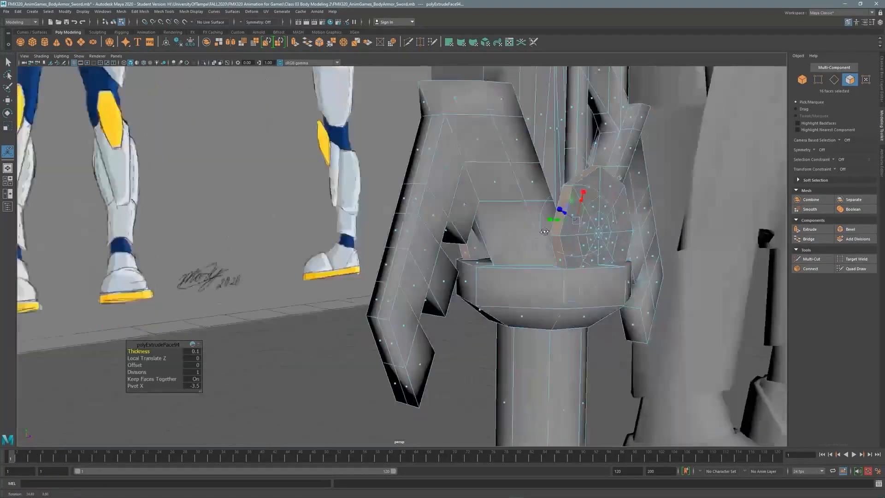
pyautogui.keyDown('alt'); pyautogui.moveTo(530, 193); pyautogui.dragTo(553, 231); pyautogui.keyUp('alt')
pyautogui.keyDown('alt'); pyautogui.moveTo(553, 230); pyautogui.dragTo(614, 231, button='right'); pyautogui.keyUp('alt')
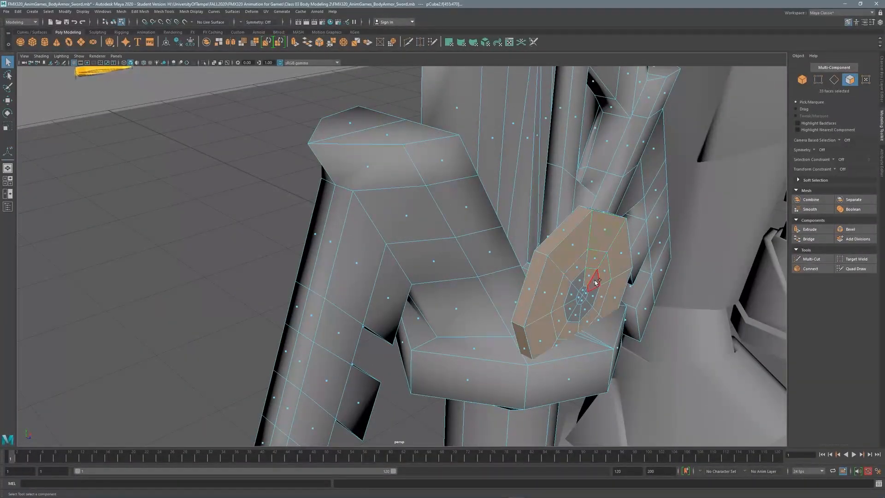
pyautogui.keyDown('alt'); pyautogui.moveTo(586, 293); pyautogui.dragTo(552, 230); pyautogui.keyUp('alt')
# Select the face rings on both guard discs for scaling.
pyautogui.keyDown('shift'); pyautogui.doubleClick(504, 257); pyautogui.keyUp('shift')
pyautogui.keyDown('alt'); pyautogui.moveTo(503, 256); pyautogui.dragTo(483, 223); pyautogui.keyUp('alt')
pyautogui.keyDown('shift'); pyautogui.doubleClick(286, 217); pyautogui.keyUp('shift')
pyautogui.keyDown('alt'); pyautogui.moveTo(488, 256); pyautogui.dragTo(354, 202); pyautogui.keyUp('alt')
pyautogui.press('r')
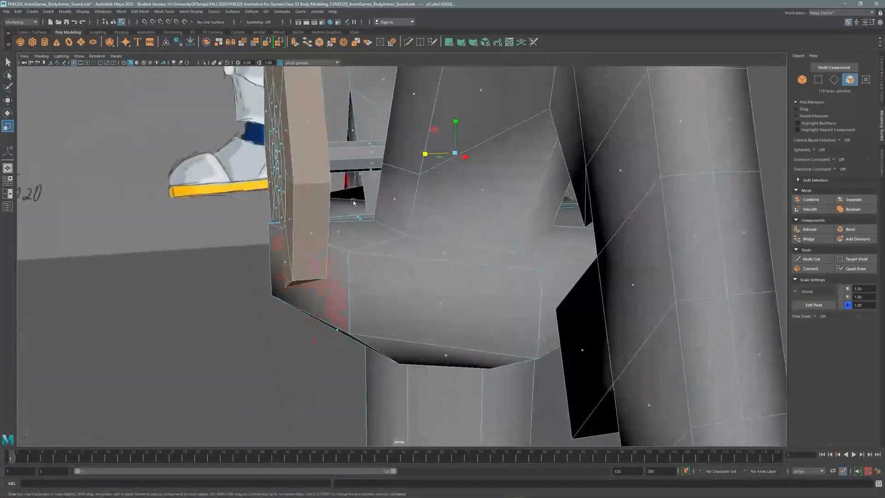
pyautogui.keyDown('alt'); pyautogui.moveTo(315, 253); pyautogui.dragTo(547, 191); pyautogui.keyUp('alt')
pyautogui.keyDown('shift'); pyautogui.doubleClick(446, 261); pyautogui.keyUp('shift')
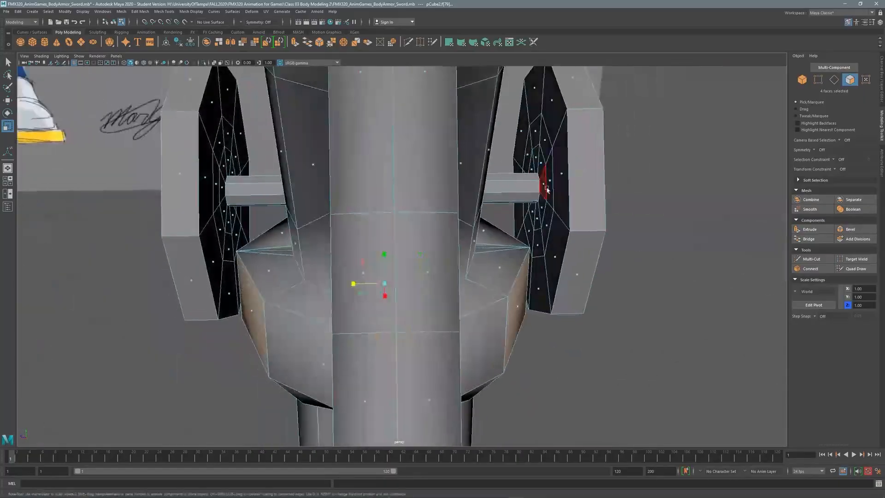
# Isolate the selected disc faces in the front view, then show the whole guard mesh again.
pyautogui.press('space')
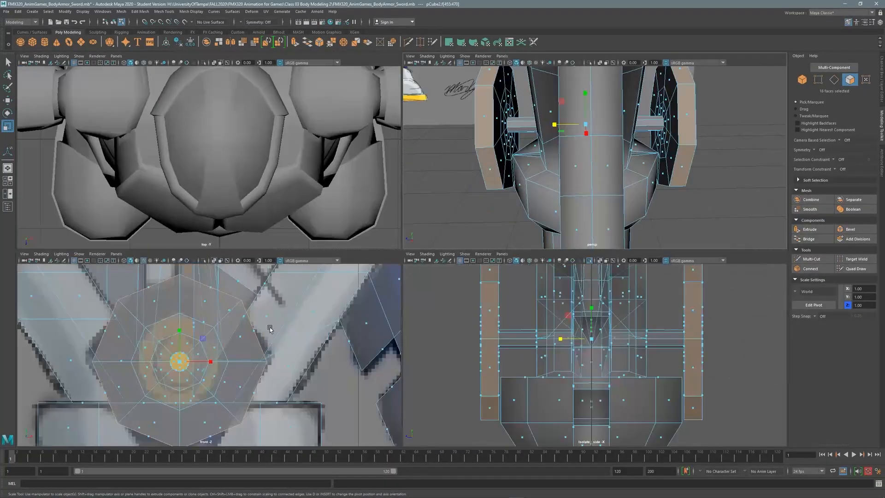
pyautogui.press('space')
pyautogui.click(79, 56)
pyautogui.moveTo(106, 68)
pyautogui.click(171, 69)
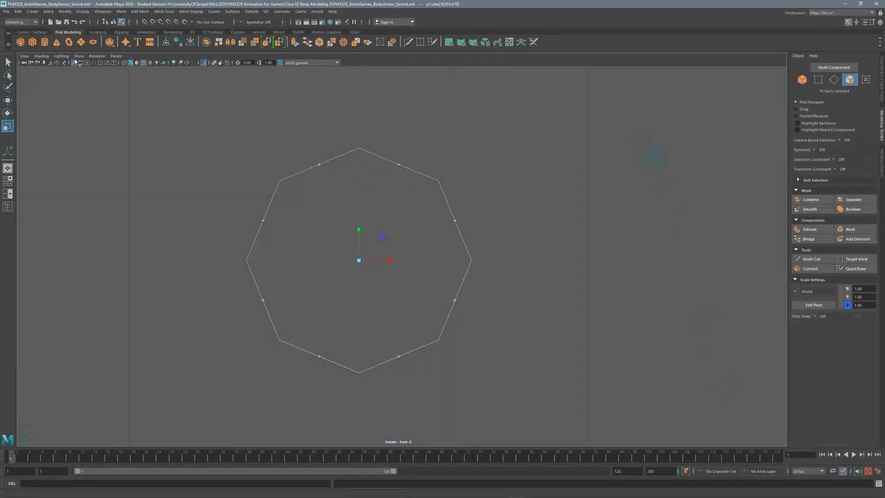
pyautogui.click(79, 56)
pyautogui.click(172, 69)
pyautogui.press('F9')
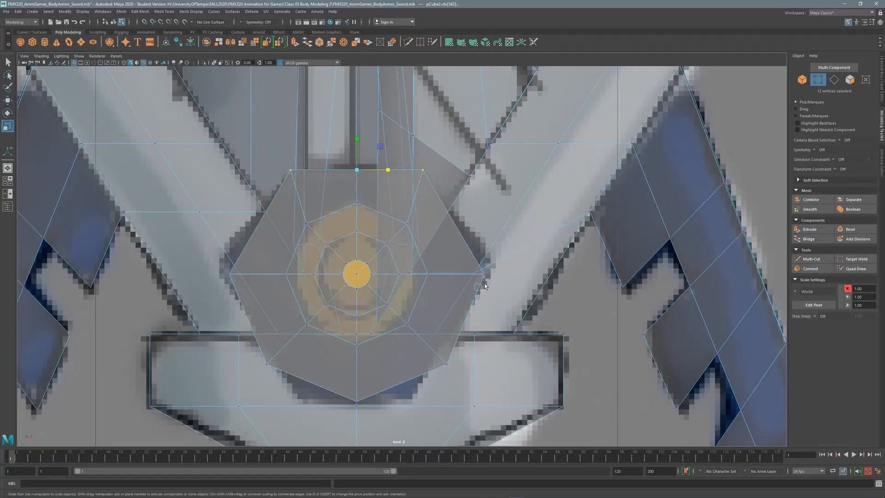
# Show the perspective view alone, tumbled to see the gem inset at an angle.
pyautogui.press('q')
pyautogui.keyDown('alt'); pyautogui.moveTo(267, 384); pyautogui.dragTo(252, 345, button='middle'); pyautogui.keyUp('alt')
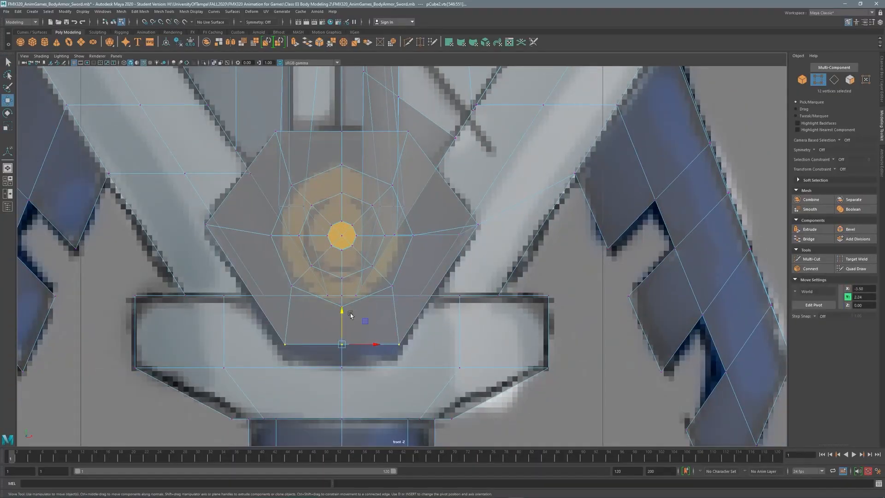
pyautogui.press('space')
pyautogui.press('space')
pyautogui.keyDown('alt'); pyautogui.moveTo(552, 168); pyautogui.dragTo(842, 84); pyautogui.keyUp('alt')
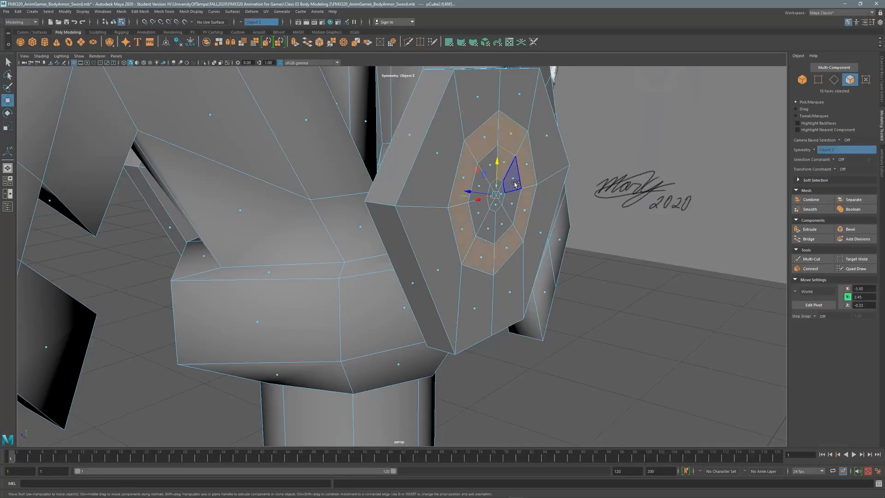
# Extrude the ring of faces around the gem and adjust the new extrusion.
pyautogui.scroll(5, 498, 169)
pyautogui.keyDown('shift'); pyautogui.click(392, 189); pyautogui.keyUp('shift')
pyautogui.keyDown('alt'); pyautogui.moveTo(392, 189); pyautogui.dragTo(461, 138); pyautogui.keyUp('alt')
pyautogui.scroll(3, 461, 138)
pyautogui.keyDown('shift'); pyautogui.moveTo(573, 182); pyautogui.dragTo(365, 267, button='right'); pyautogui.keyUp('shift')
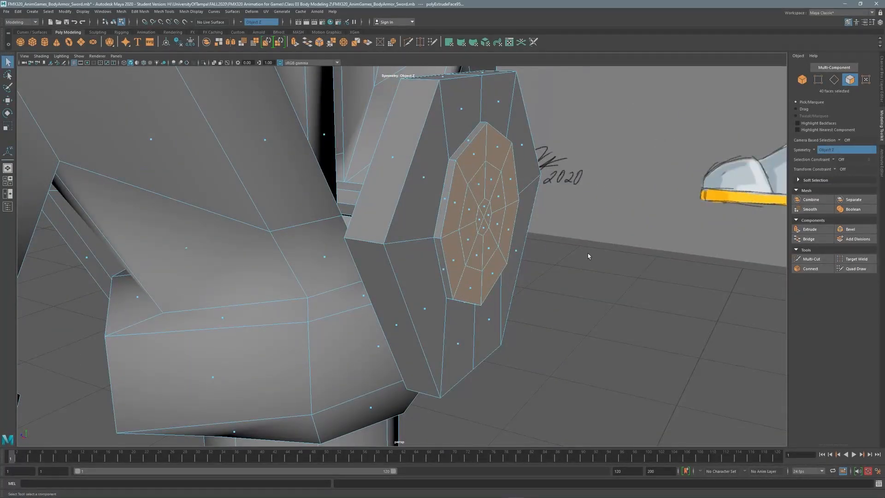
pyautogui.keyDown('alt'); pyautogui.moveTo(565, 241); pyautogui.dragTo(538, 222); pyautogui.keyUp('alt')
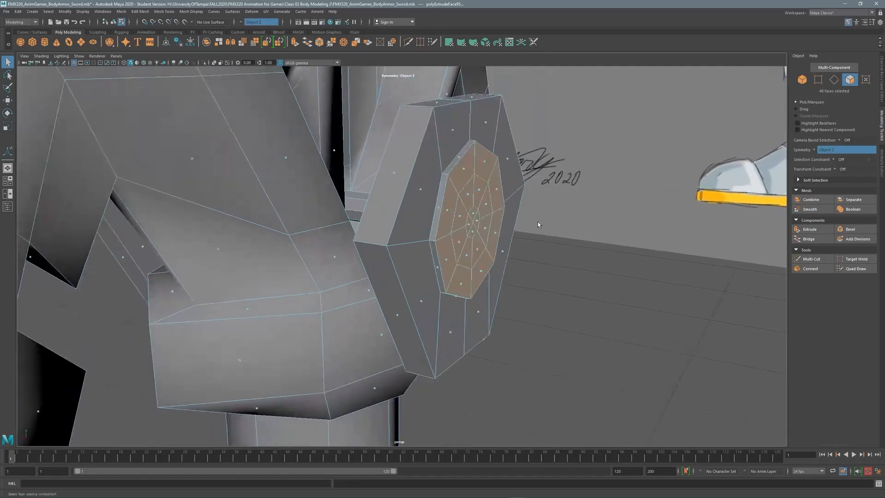
# Save the scene, then extrude the inner gem faces again at 0.02 thickness.
pyautogui.hotkey('ctrl', 's')
pyautogui.click(433, 259)
pyautogui.keyDown('alt'); pyautogui.moveTo(433, 259); pyautogui.dragTo(535, 211); pyautogui.keyUp('alt')
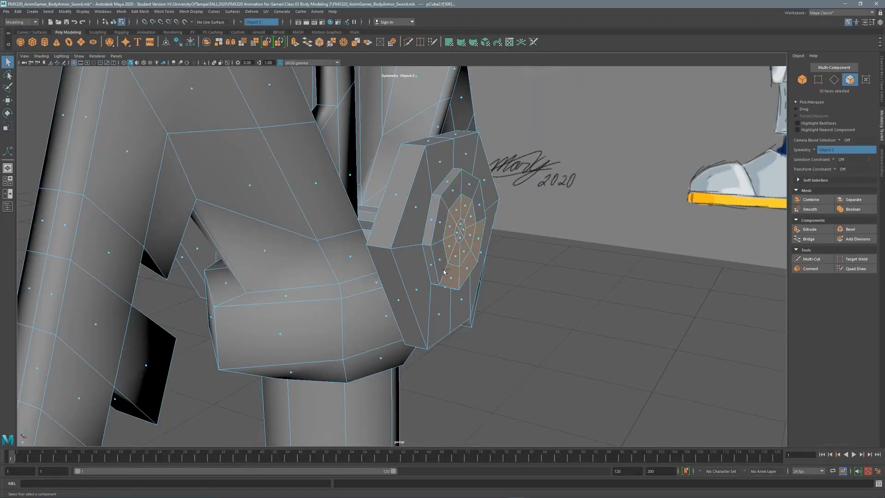
pyautogui.hotkey('ctrl', 'e')
pyautogui.scroll(4, 563, 230)
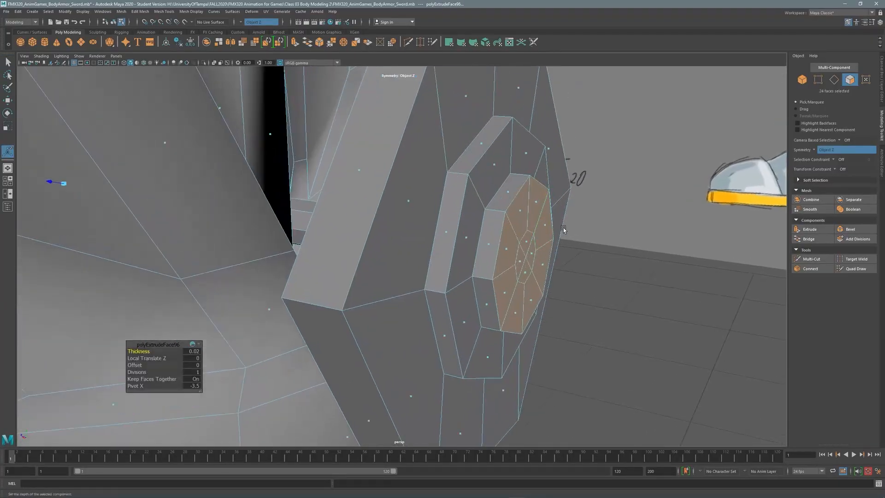
pyautogui.keyDown('shift'); pyautogui.click(527, 272); pyautogui.keyUp('shift')
pyautogui.press('w')
pyautogui.keyDown('alt'); pyautogui.moveTo(527, 272); pyautogui.dragTo(522, 271); pyautogui.keyUp('alt')
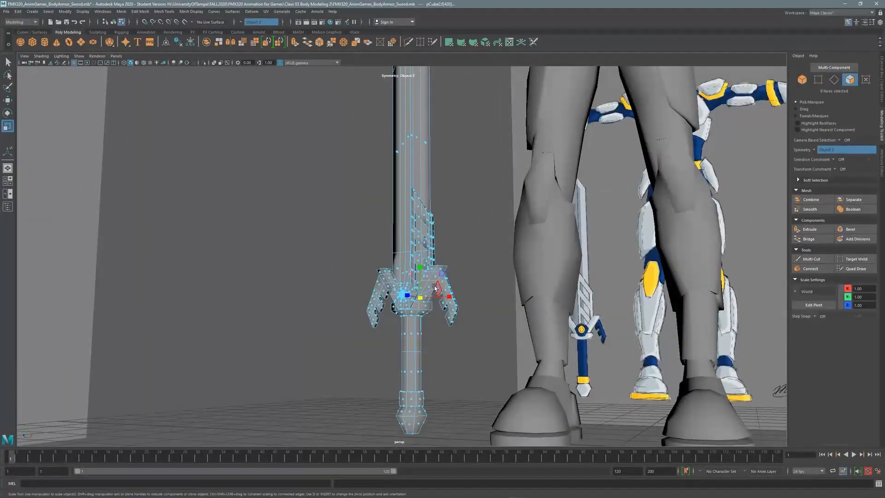
# Switch to edge selection and orbit below the crossguard to see its underside.
pyautogui.click(186, 11)
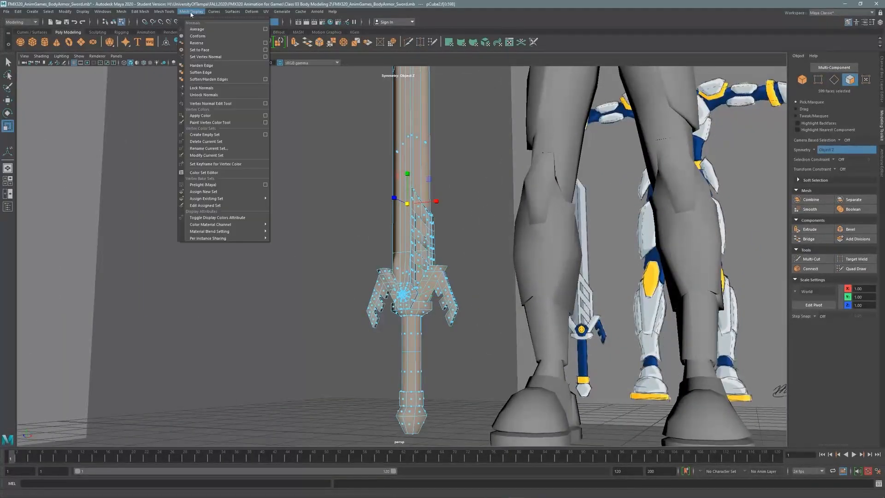
pyautogui.press('F10')
pyautogui.scroll(10, 476, 163)
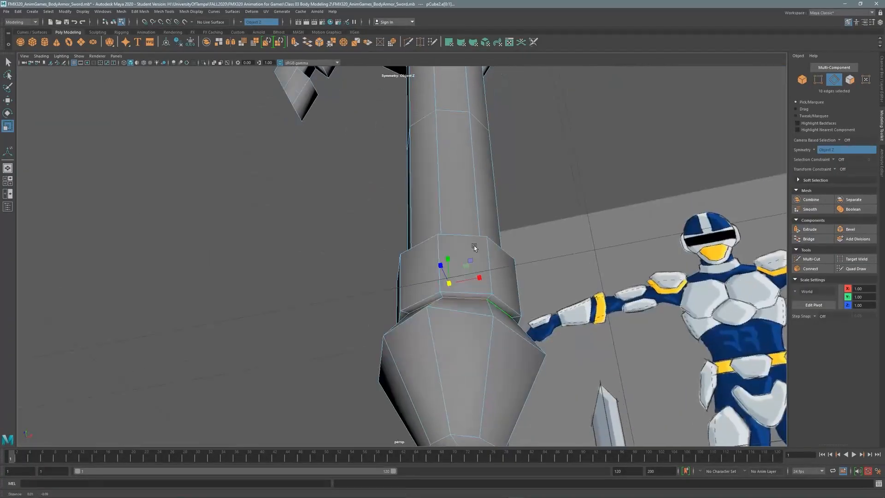
pyautogui.scroll(5, 433, 320)
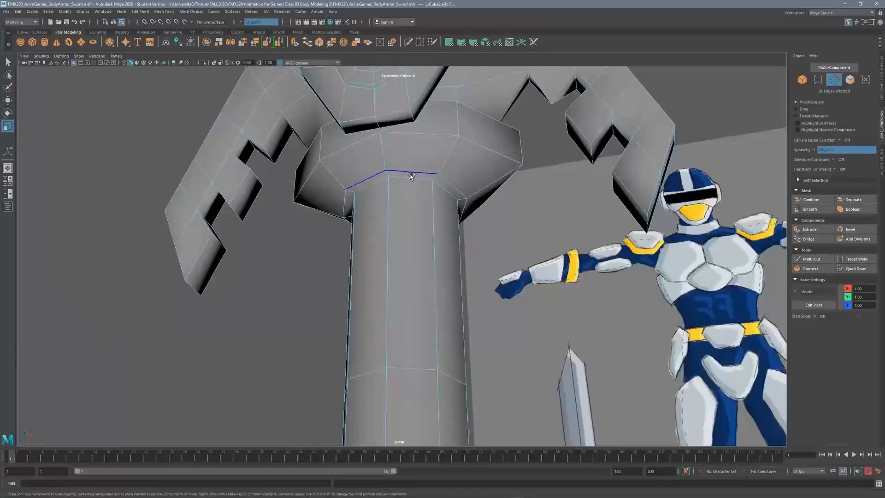
pyautogui.keyDown('alt'); pyautogui.moveTo(412, 176); pyautogui.dragTo(289, 316); pyautogui.keyUp('alt')
# Add the crossguard's outer and notch edges to the edge selection.
pyautogui.keyDown('shift'); pyautogui.click(289, 316); pyautogui.keyUp('shift')
pyautogui.keyDown('shift'); pyautogui.click(316, 177); pyautogui.keyUp('shift')
pyautogui.keyDown('alt'); pyautogui.moveTo(315, 176); pyautogui.dragTo(272, 361); pyautogui.keyUp('alt')
pyautogui.keyDown('shift'); pyautogui.click(348, 201); pyautogui.keyUp('shift')
pyautogui.keyDown('shift'); pyautogui.click(374, 105); pyautogui.keyUp('shift')
pyautogui.keyDown('shift'); pyautogui.click(360, 144); pyautogui.keyUp('shift')
pyautogui.keyDown('alt'); pyautogui.moveTo(361, 143); pyautogui.dragTo(530, 243); pyautogui.keyUp('alt')
pyautogui.keyDown('shift'); pyautogui.click(322, 178); pyautogui.keyUp('shift')
pyautogui.keyDown('shift'); pyautogui.click(309, 278); pyautogui.keyUp('shift')
pyautogui.keyDown('shift'); pyautogui.click(357, 405); pyautogui.keyUp('shift')
# Add the remaining crossguard edges from the far side of the guard.
pyautogui.keyDown('alt'); pyautogui.moveTo(356, 405); pyautogui.dragTo(126, 294); pyautogui.keyUp('alt')
pyautogui.keyDown('shift'); pyautogui.click(501, 238); pyautogui.keyUp('shift')
pyautogui.keyDown('shift'); pyautogui.click(411, 227); pyautogui.keyUp('shift')
pyautogui.keyDown('shift'); pyautogui.click(486, 157); pyautogui.keyUp('shift')
pyautogui.keyDown('shift'); pyautogui.click(376, 143); pyautogui.keyUp('shift')
pyautogui.keyDown('shift'); pyautogui.click(474, 280); pyautogui.keyUp('shift')
pyautogui.keyDown('shift'); pyautogui.click(320, 148); pyautogui.keyUp('shift')
pyautogui.keyDown('shift'); pyautogui.click(368, 226); pyautogui.keyUp('shift')
pyautogui.keyDown('shift'); pyautogui.click(327, 308); pyautogui.keyUp('shift')
pyautogui.keyDown('shift'); pyautogui.click(245, 351); pyautogui.keyUp('shift')
pyautogui.keyDown('alt'); pyautogui.moveTo(244, 351); pyautogui.dragTo(379, 300); pyautogui.keyUp('alt')
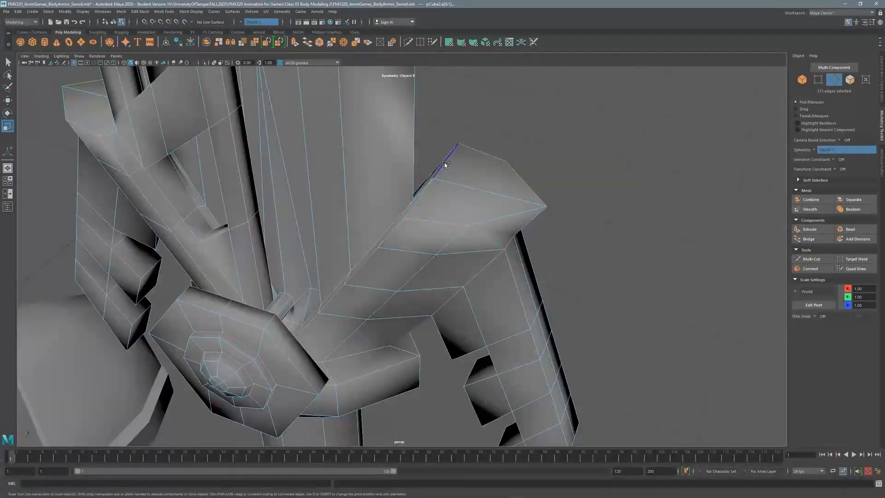
# Add edge loops along the blade and around the gem to the selection.
pyautogui.keyDown('alt'); pyautogui.moveTo(445, 164); pyautogui.dragTo(425, 223); pyautogui.keyUp('alt')
pyautogui.keyDown('shift'); pyautogui.doubleClick(658, 181); pyautogui.keyUp('shift')
pyautogui.keyDown('alt'); pyautogui.moveTo(658, 181); pyautogui.dragTo(492, 278); pyautogui.keyUp('alt')
pyautogui.keyDown('shift'); pyautogui.doubleClick(479, 360); pyautogui.keyUp('shift')
pyautogui.keyDown('alt'); pyautogui.moveTo(480, 362); pyautogui.dragTo(261, 236); pyautogui.keyUp('alt')
pyautogui.keyDown('shift'); pyautogui.doubleClick(404, 271); pyautogui.keyUp('shift')
pyautogui.keyDown('alt'); pyautogui.moveTo(261, 236); pyautogui.dragTo(502, 174, button='right'); pyautogui.keyUp('alt')
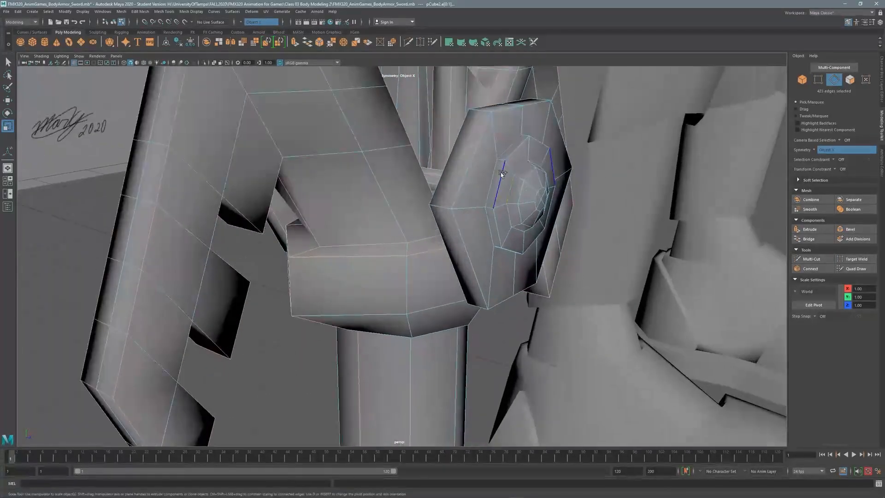
pyautogui.keyDown('shift'); pyautogui.doubleClick(456, 149); pyautogui.keyUp('shift')
pyautogui.keyDown('alt'); pyautogui.moveTo(456, 148); pyautogui.dragTo(378, 189); pyautogui.keyUp('alt')
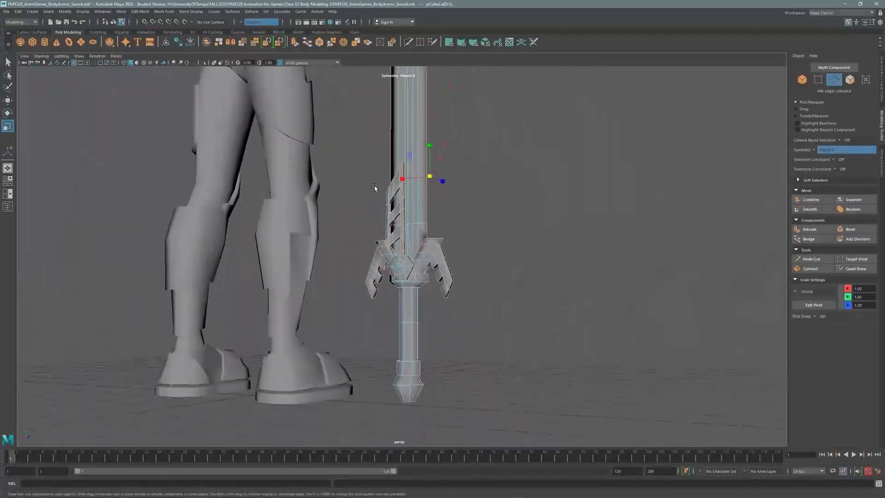
# Return to object mode, maximize the perspective view and clear the selection.
pyautogui.click(164, 11)
pyautogui.press('Escape')
pyautogui.press('a')
pyautogui.scroll(5, 35, 354)
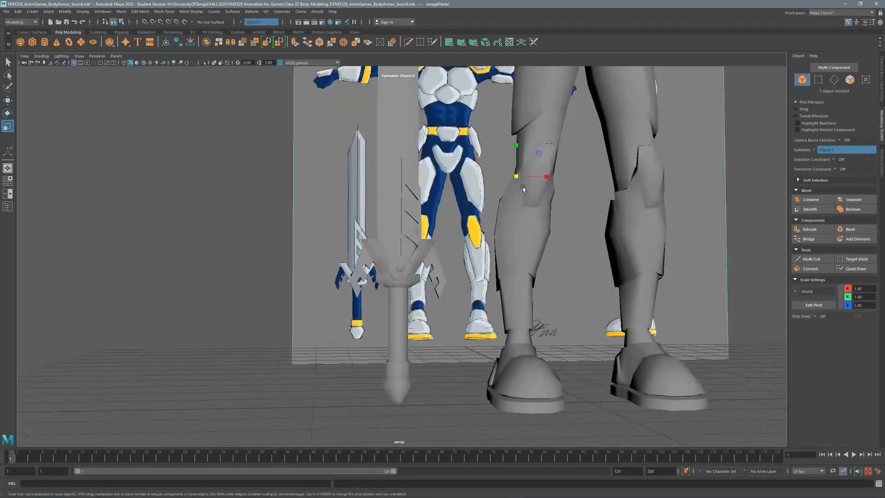
pyautogui.press('space')
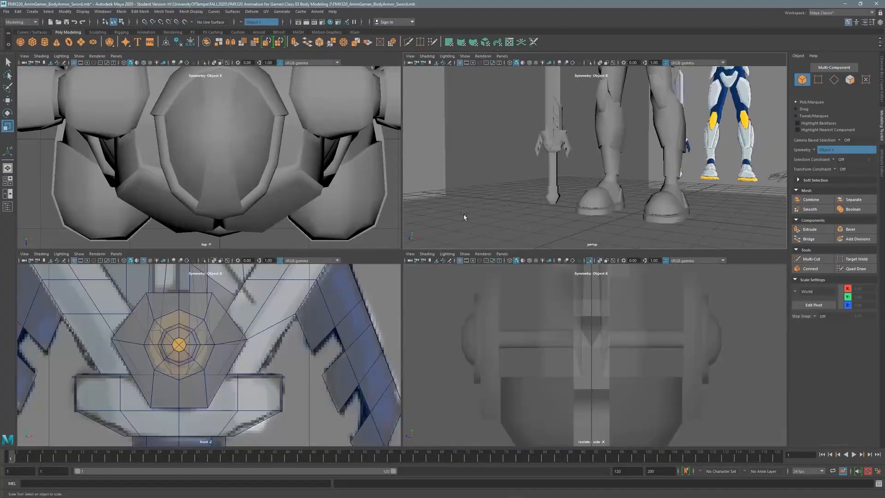
pyautogui.press('space')
pyautogui.press('space')
pyautogui.click(429, 206)
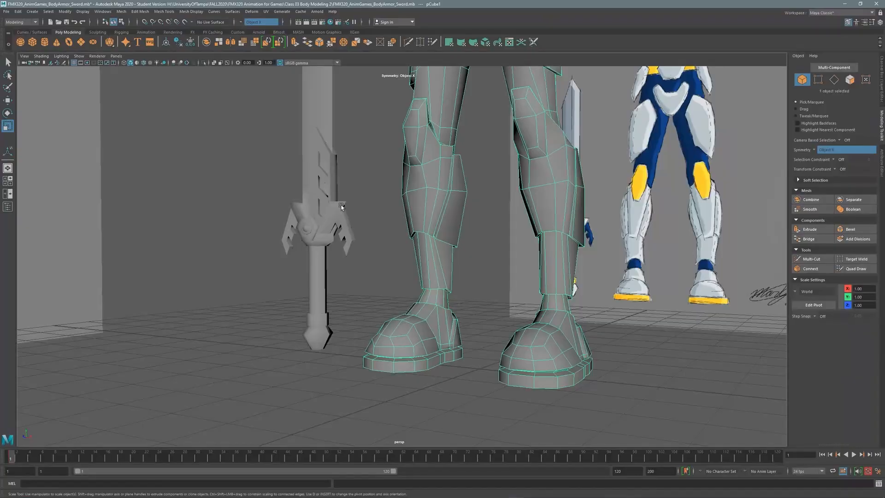
pyautogui.keyDown('shift'); pyautogui.click(318, 214); pyautogui.keyUp('shift')
pyautogui.scroll(-8, 253, 183)
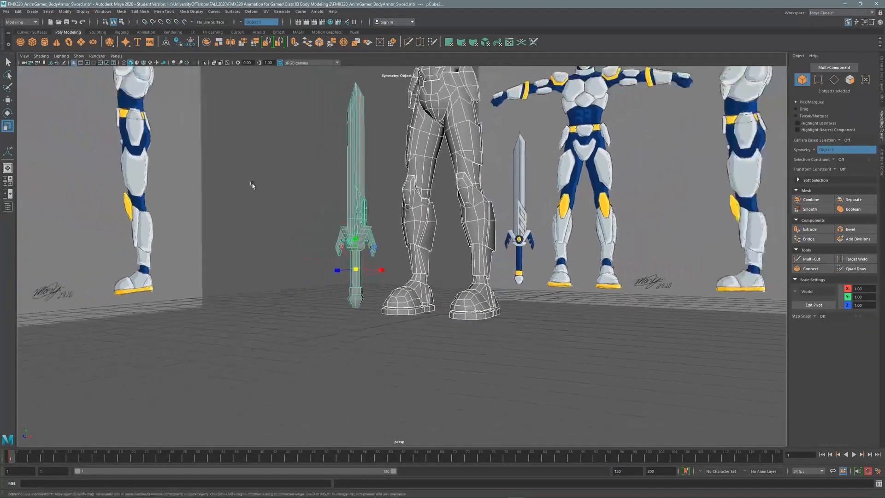
pyautogui.click(273, 160)
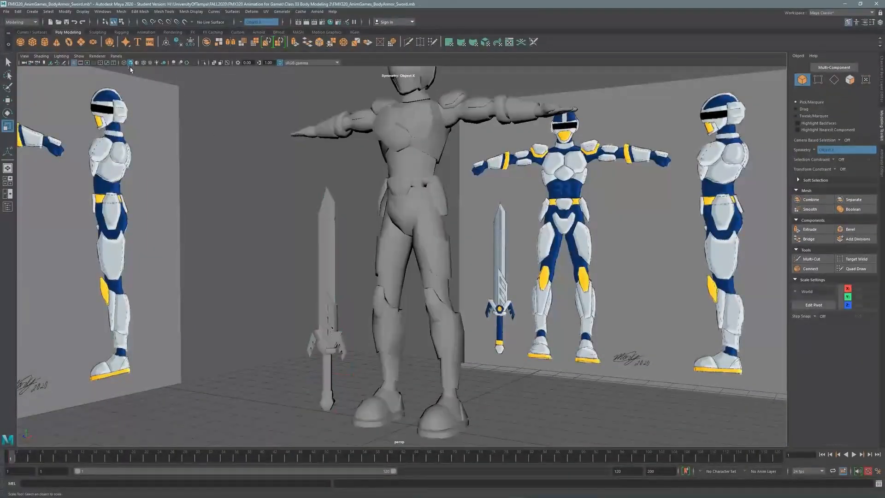
# Turn on Wireframe on Shaded and orbit around the whole knight and sword.
pyautogui.click(143, 64)
pyautogui.keyDown('alt'); pyautogui.moveTo(443, 184); pyautogui.dragTo(399, 198); pyautogui.keyUp('alt')
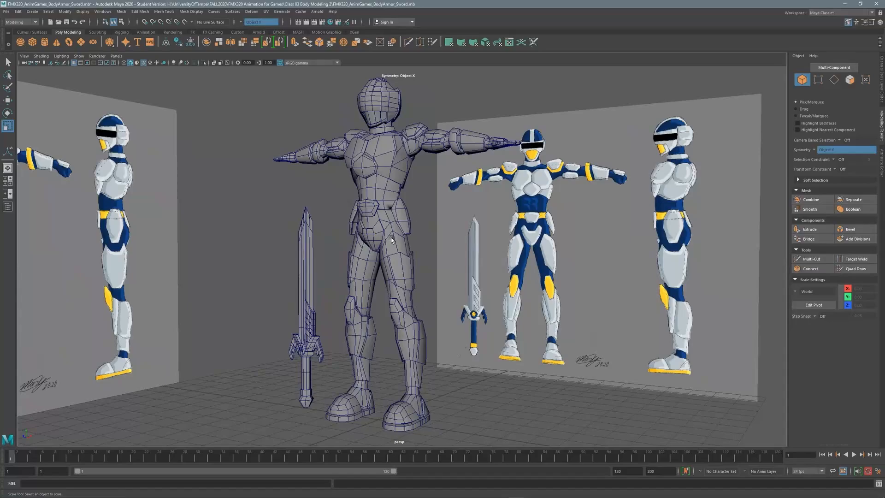
pyautogui.keyDown('alt'); pyautogui.moveTo(397, 199); pyautogui.dragTo(369, 210); pyautogui.keyUp('alt')
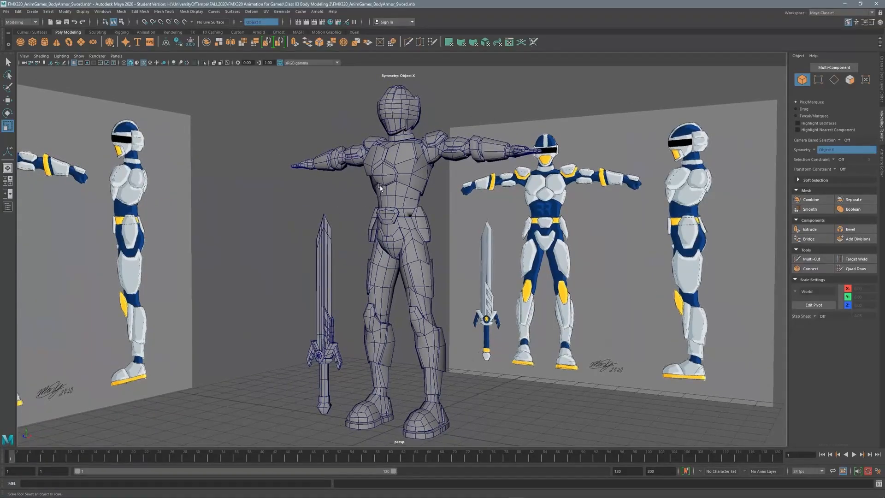
pyautogui.keyDown('alt'); pyautogui.moveTo(383, 181); pyautogui.dragTo(234, 176); pyautogui.keyUp('alt')
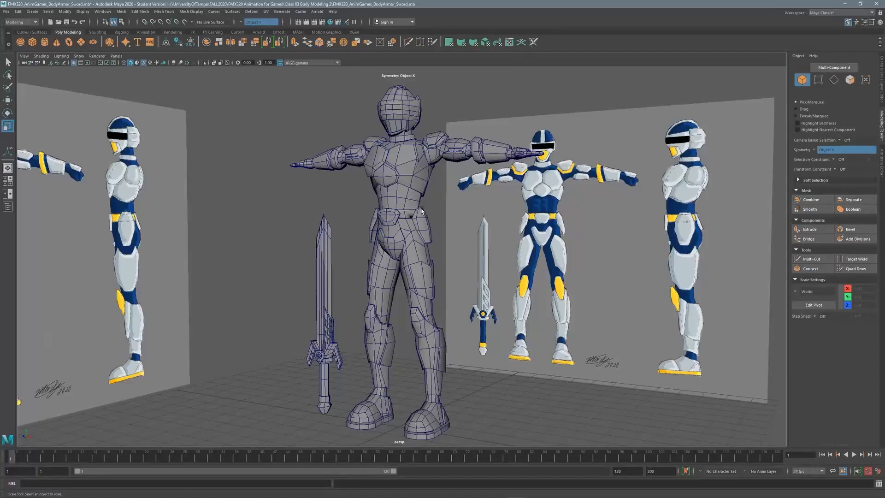
pyautogui.keyDown('alt'); pyautogui.moveTo(391, 192); pyautogui.dragTo(443, 205); pyautogui.keyUp('alt')
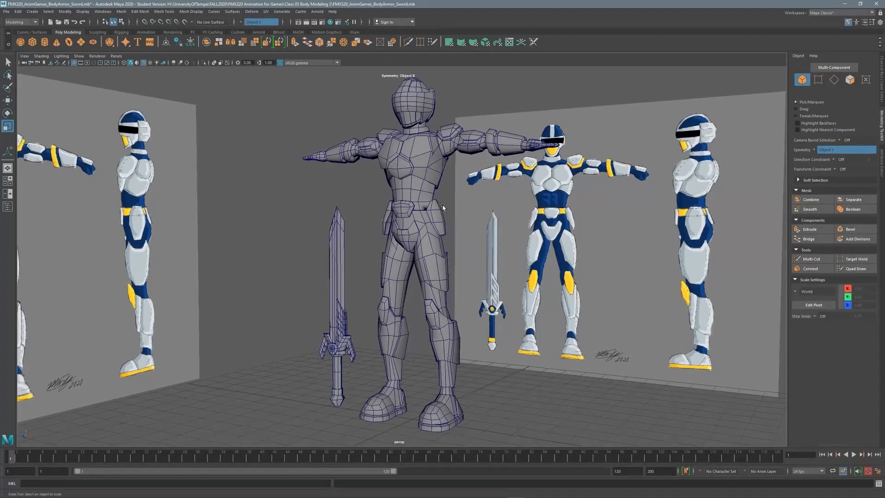